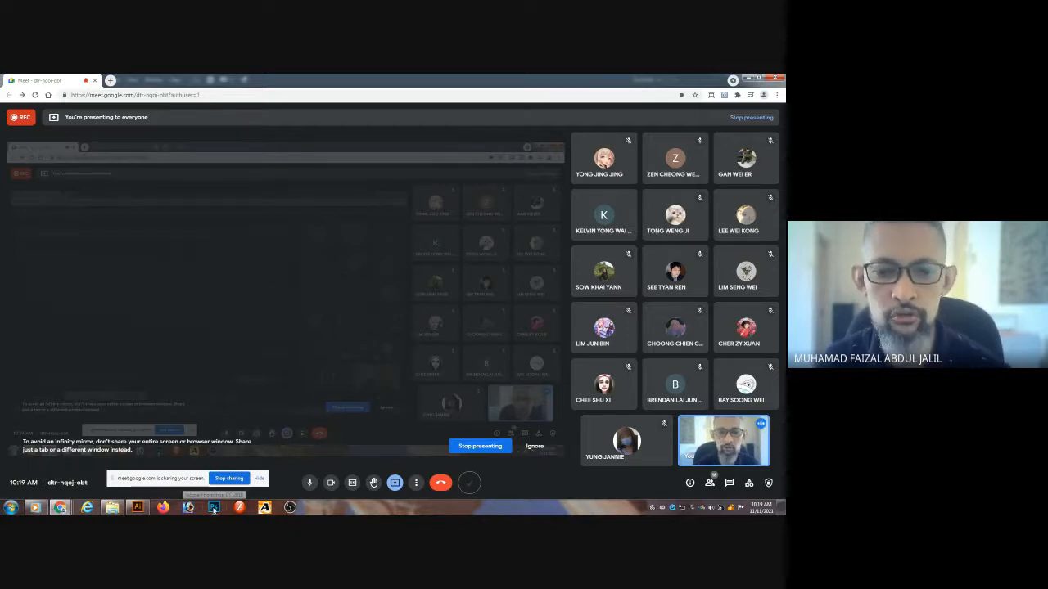
- Switch to the W1_g7 demo vector document in Illustrator and display its layer list
mouse_move(137, 509)
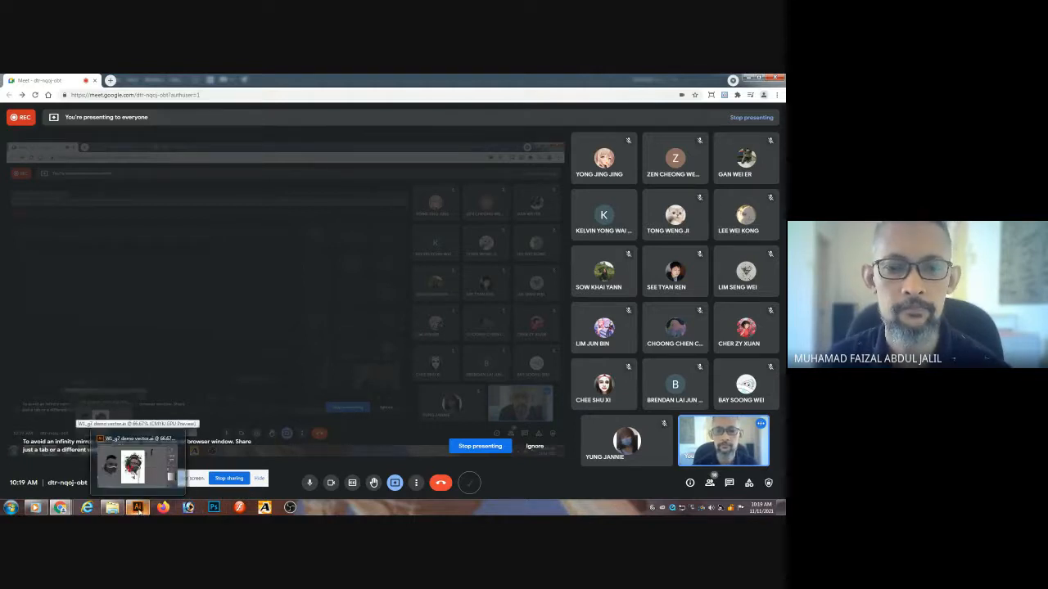
left_click(137, 508)
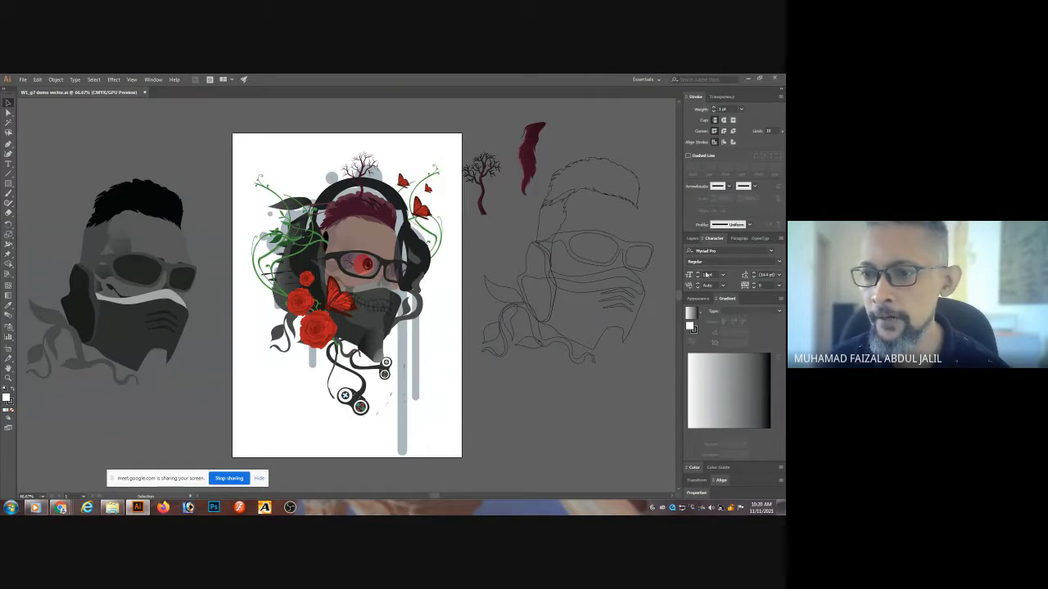
left_click(692, 238)
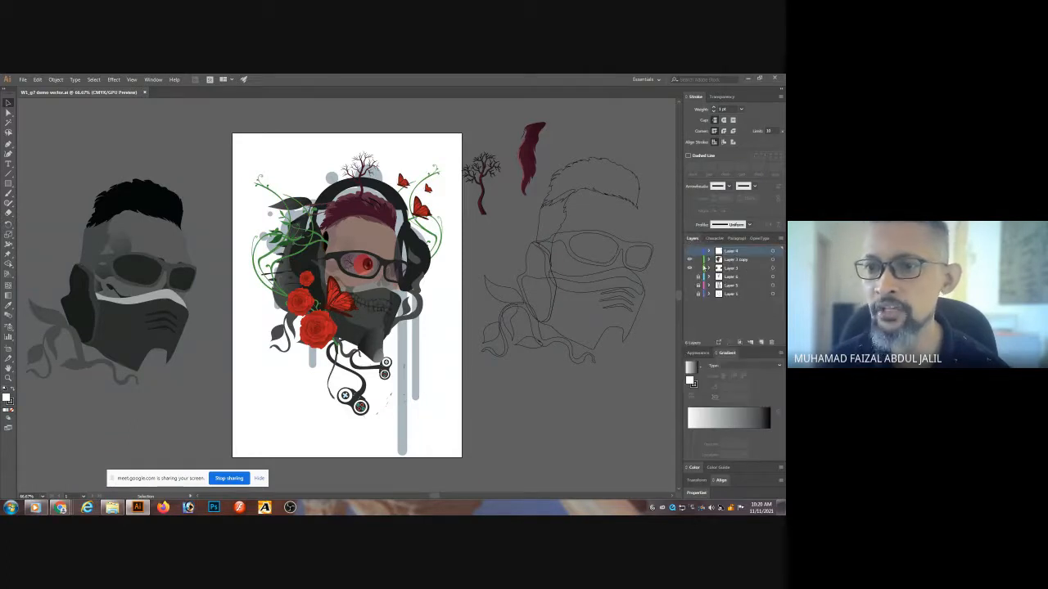
- Toggle the visibility of Layer 3 copy repeatedly to examine which artwork it holds
left_click(689, 259)
left_click(689, 260)
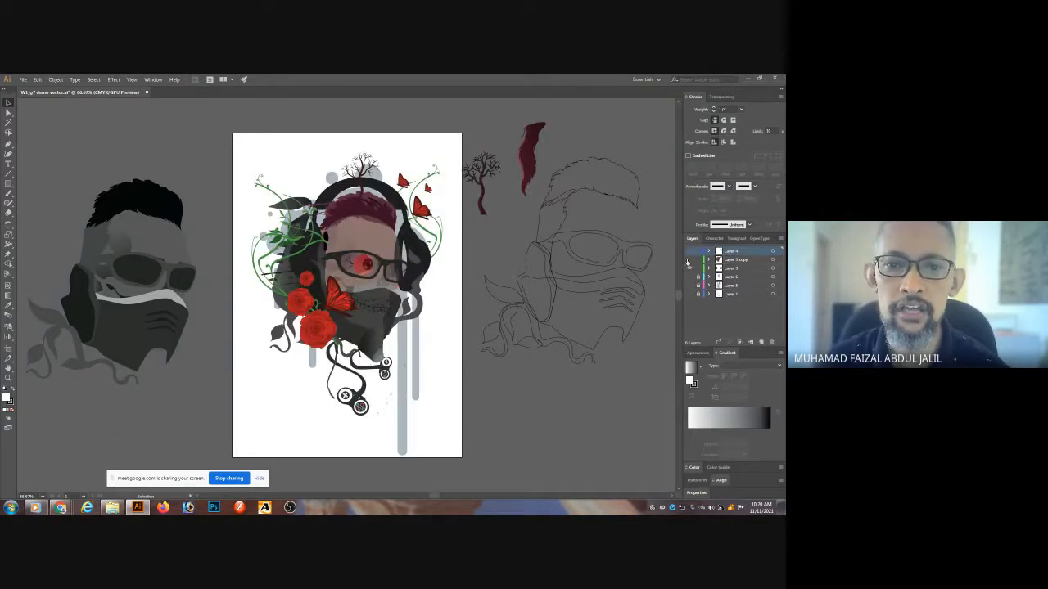
left_click(688, 259)
left_click(688, 259)
left_click(688, 259)
left_click(689, 259)
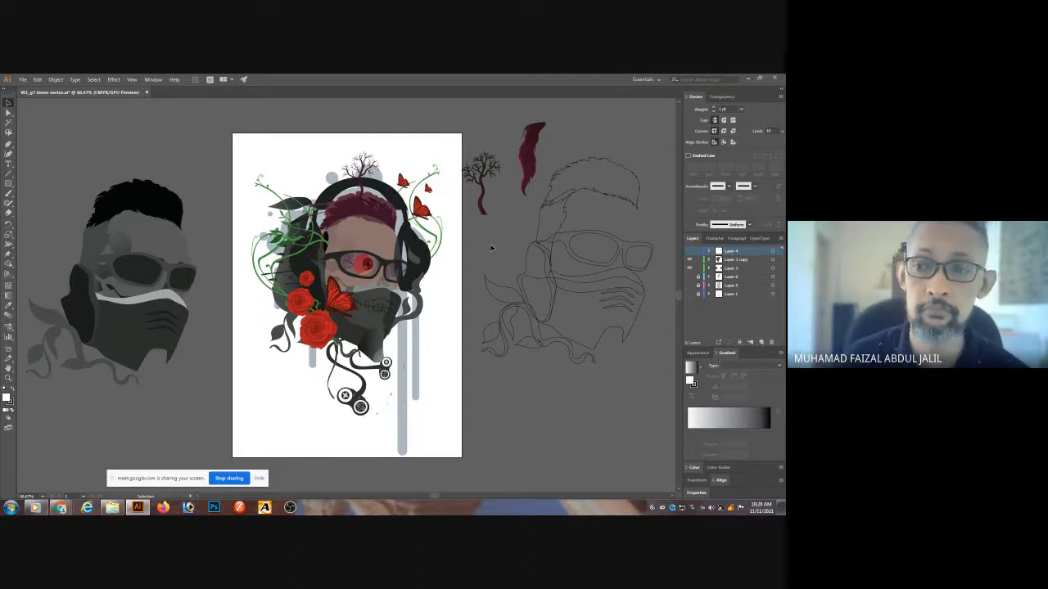
left_click(689, 259)
left_click(689, 259)
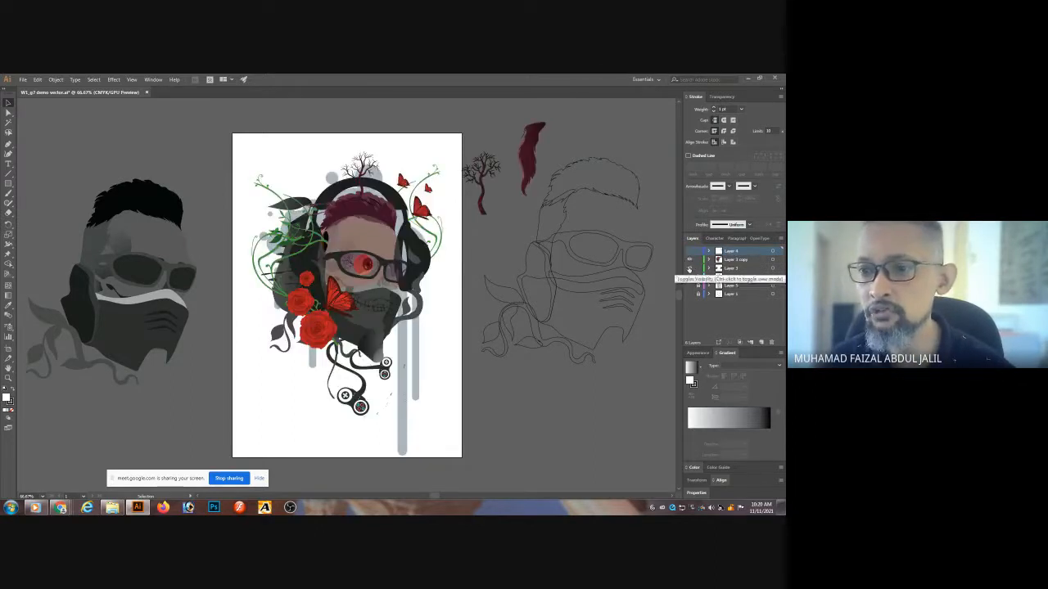
- Hide Layer 3 and Layer 3 copy, and briefly preview the skull sketch on Layer 6
left_click(690, 269)
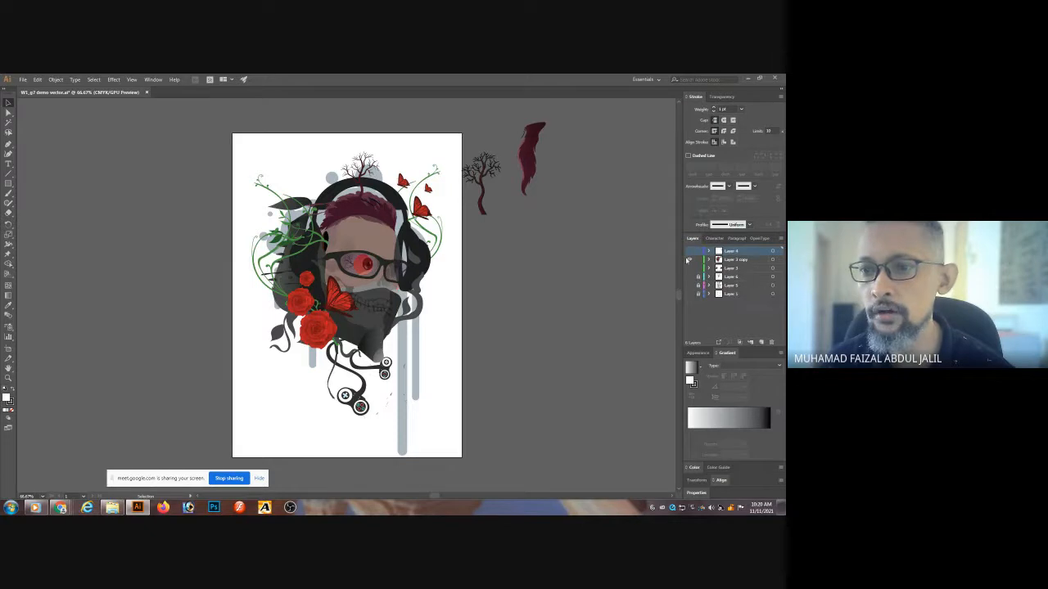
left_click(689, 259)
left_click(689, 276)
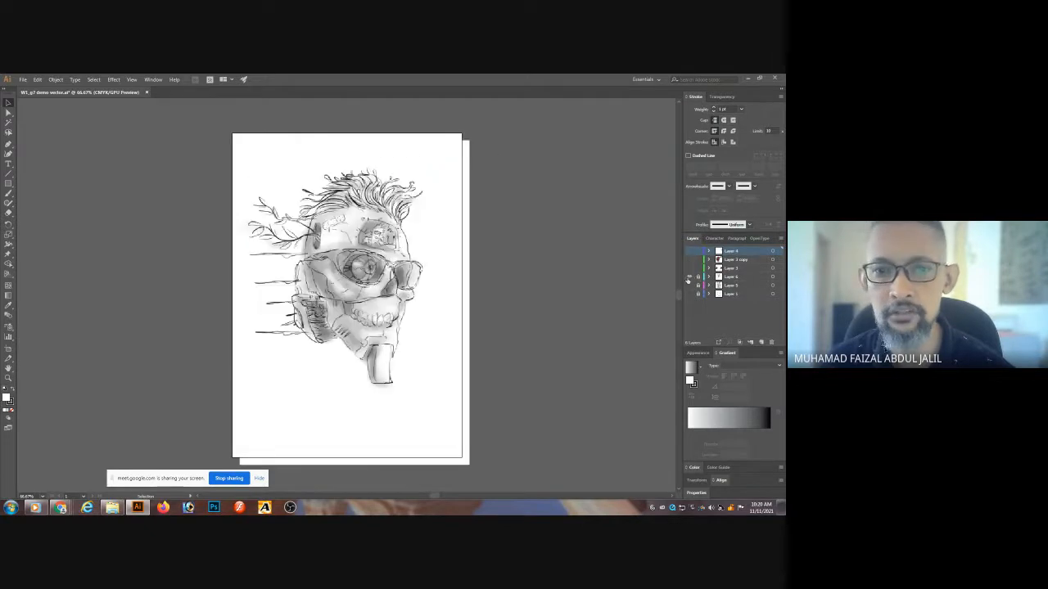
left_click(689, 277)
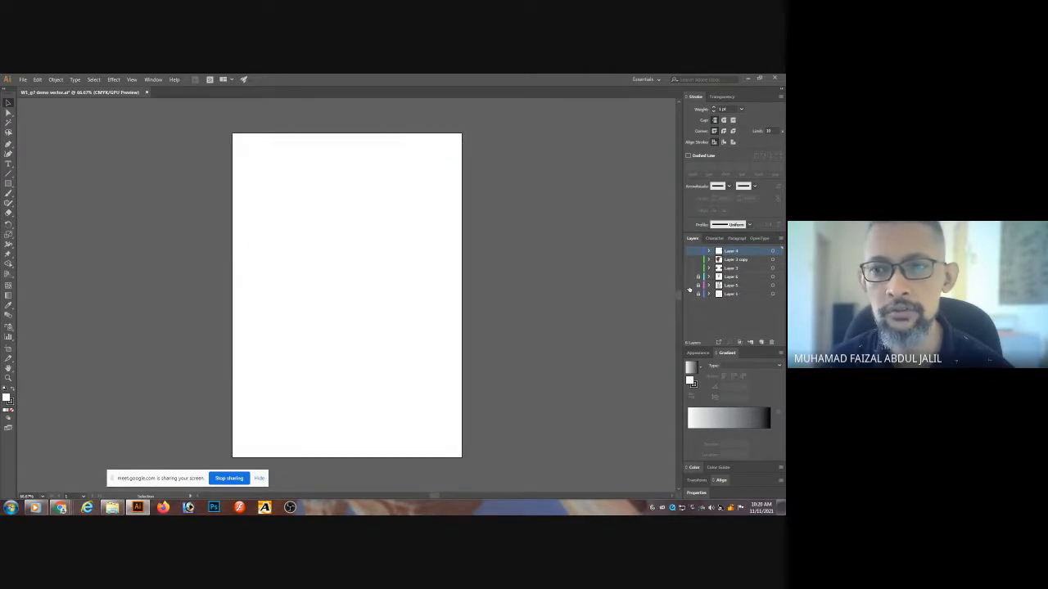
- Toggle Layer 1 on and off to examine the initial pencil sketch, leaving the layer visible
left_click(690, 293)
left_click(691, 294)
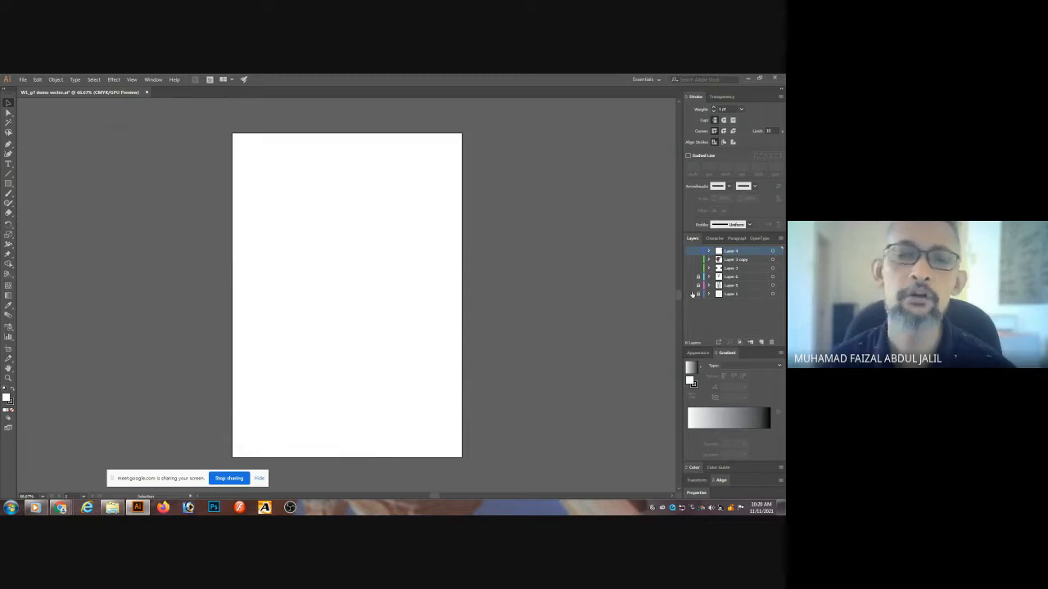
left_click(690, 293)
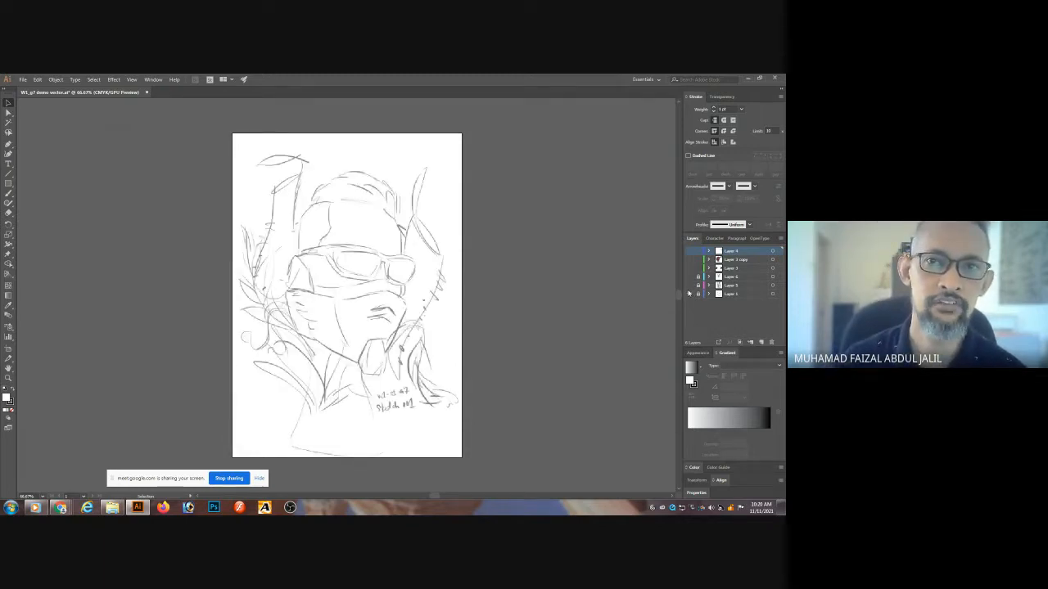
left_click(690, 293)
left_click(690, 293)
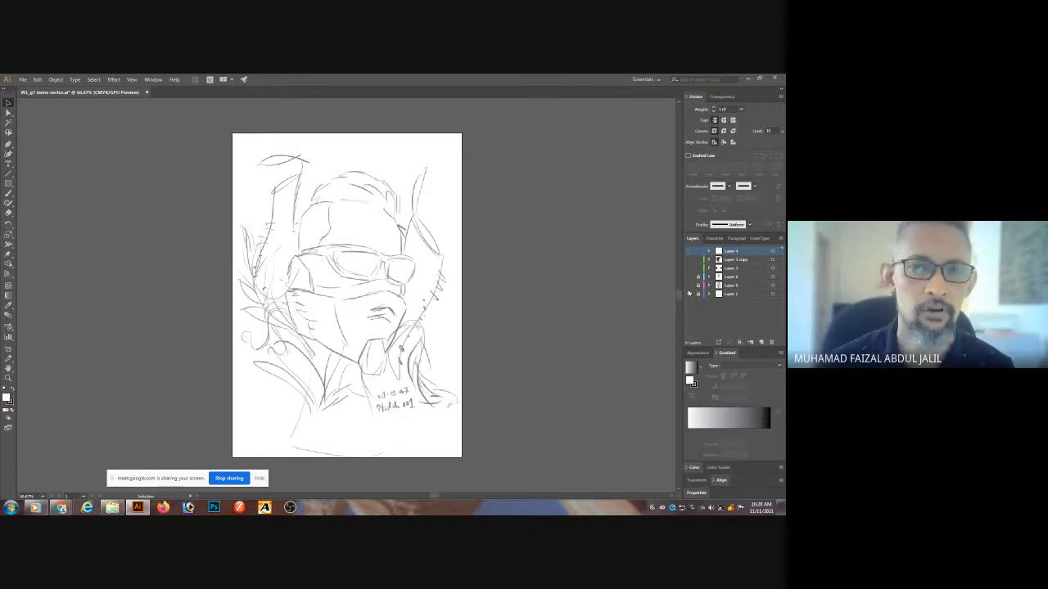
left_click(690, 293)
left_click(690, 293)
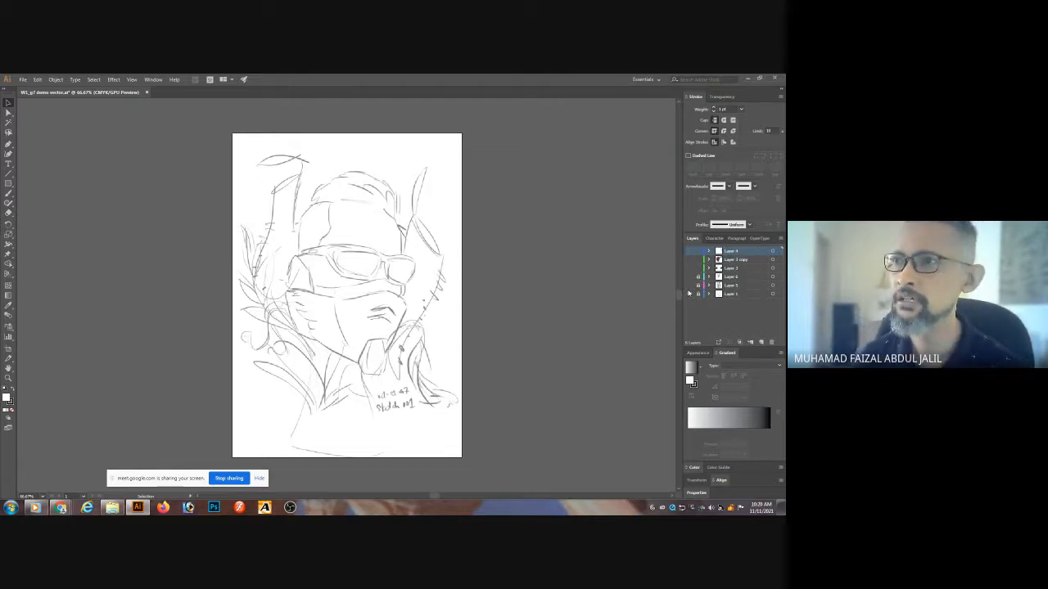
left_click(690, 293)
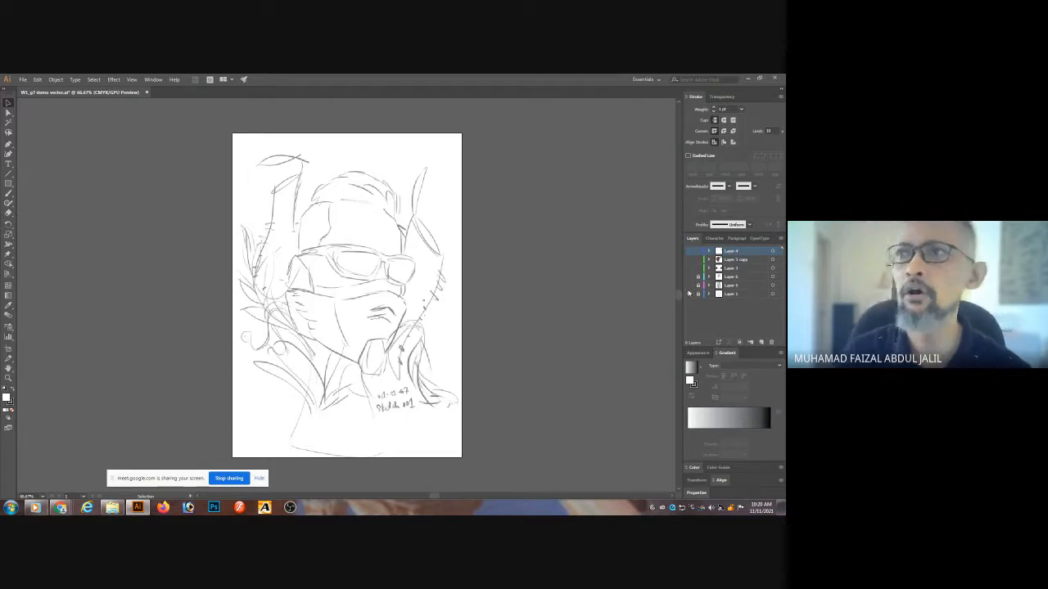
left_click(690, 293)
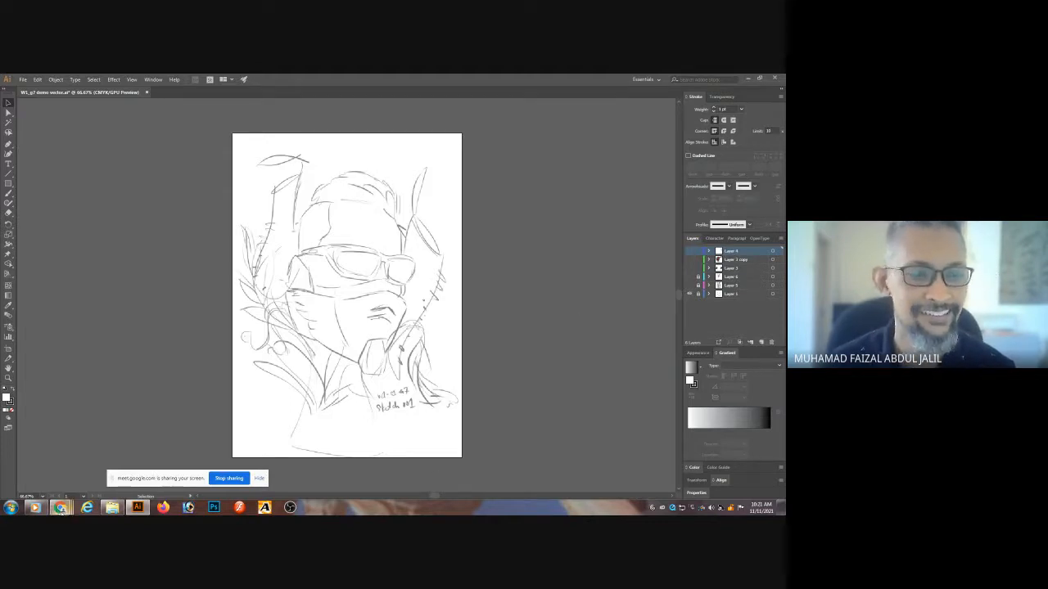
- Check the in-call messages in Google Meet and return to the Illustrator document
mouse_move(60, 507)
left_click(114, 465)
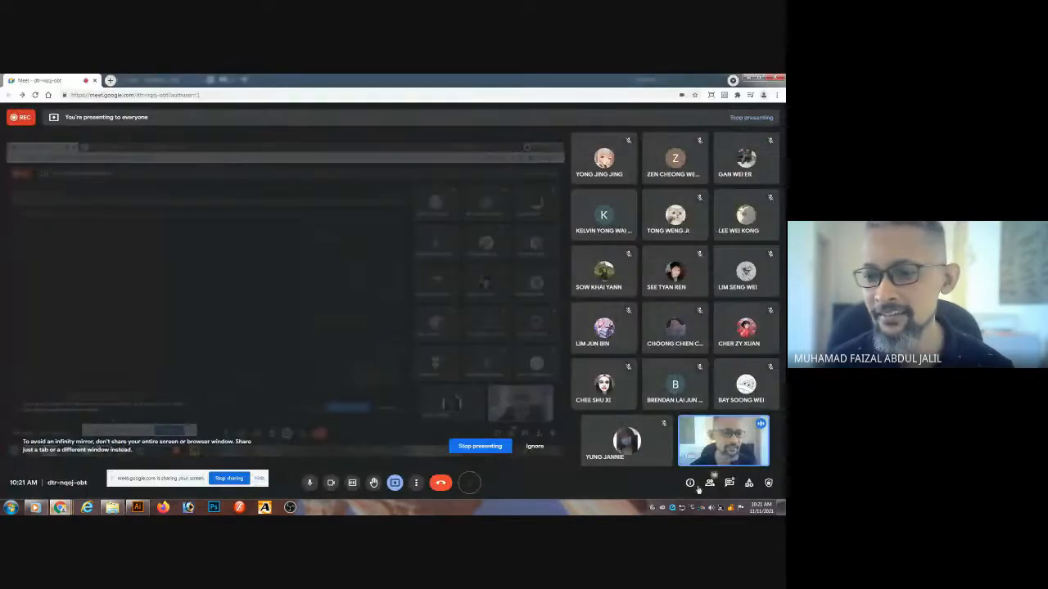
left_click(728, 483)
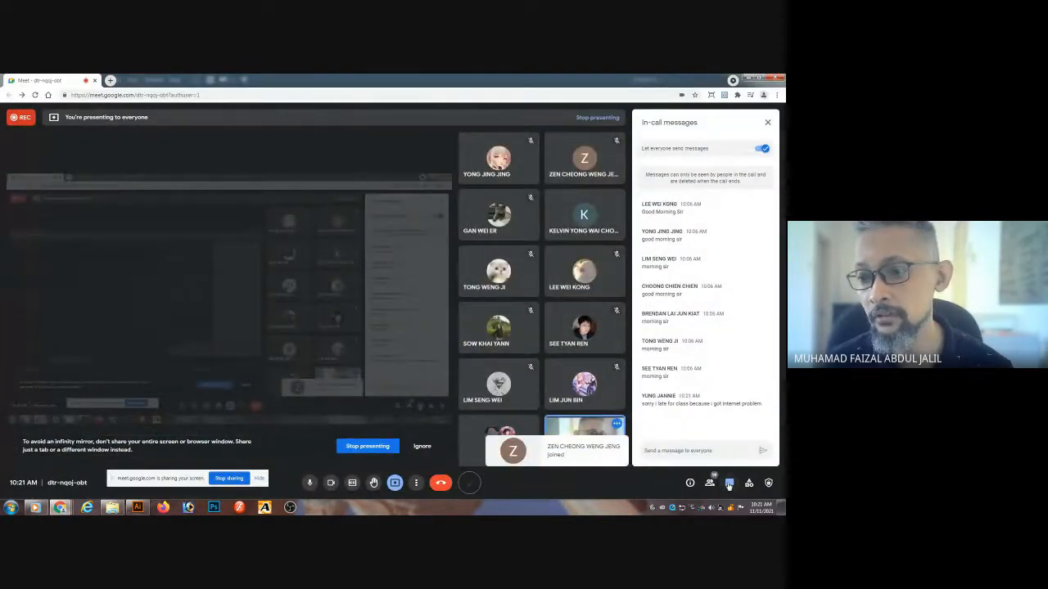
left_click(728, 483)
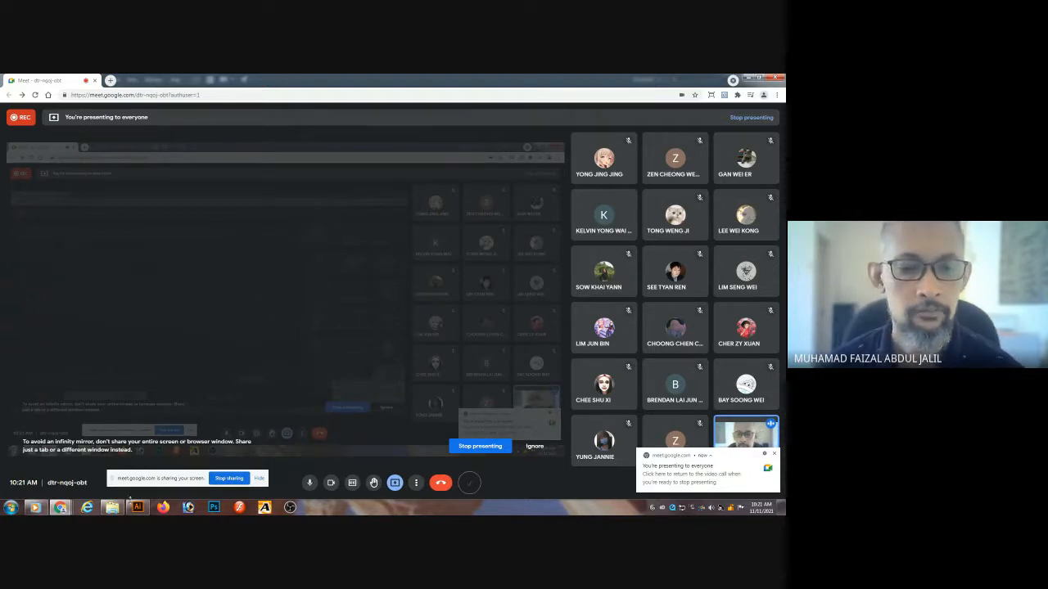
left_click(138, 507)
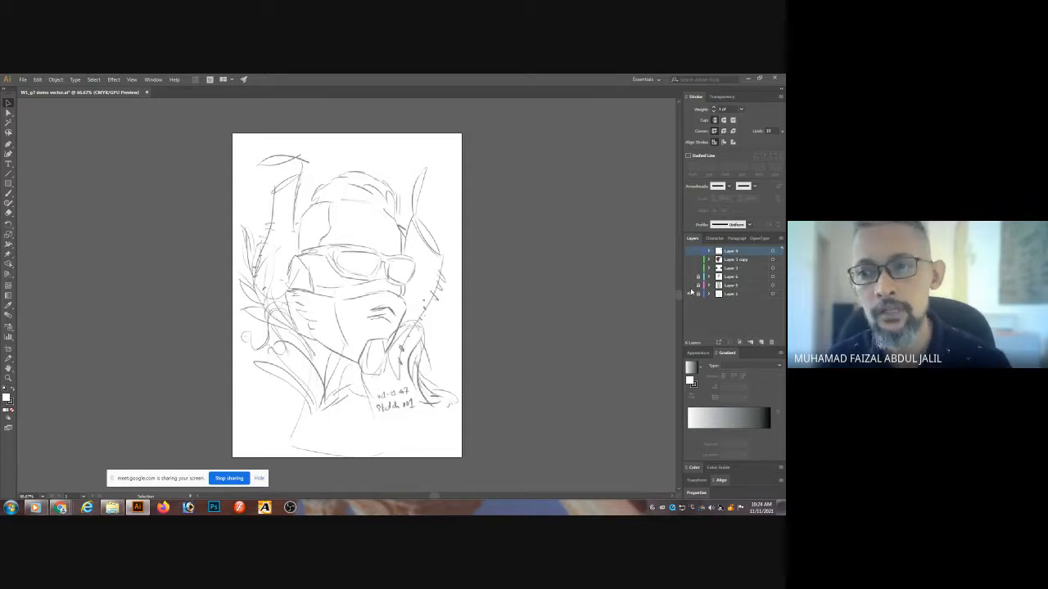
- Preview the sketches on Layer 5 and Layer 6, and leave only the coloured artwork on Layer 3 copy visible
left_click(689, 286)
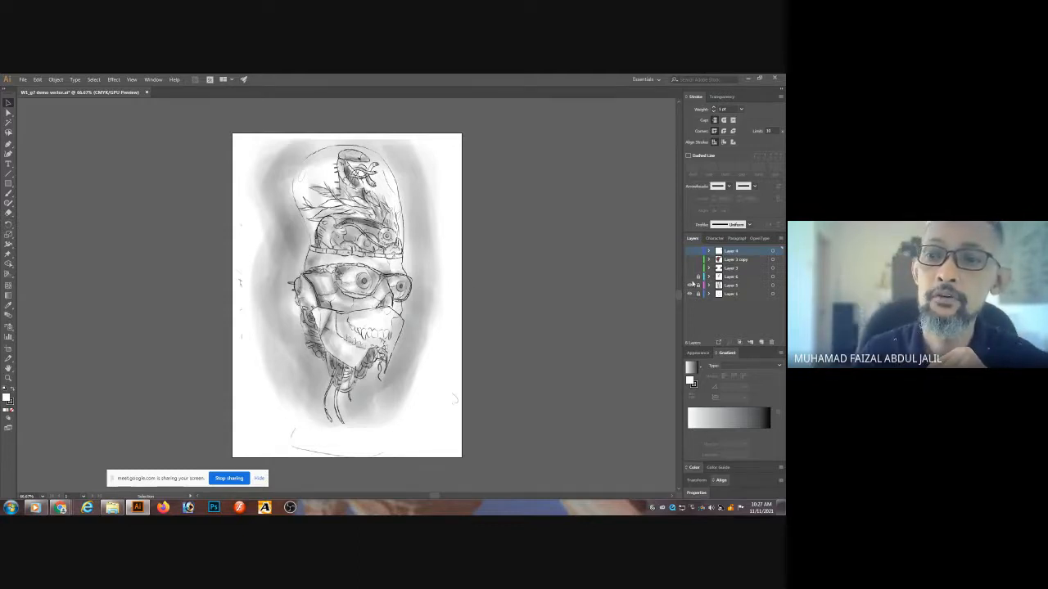
left_click(690, 279)
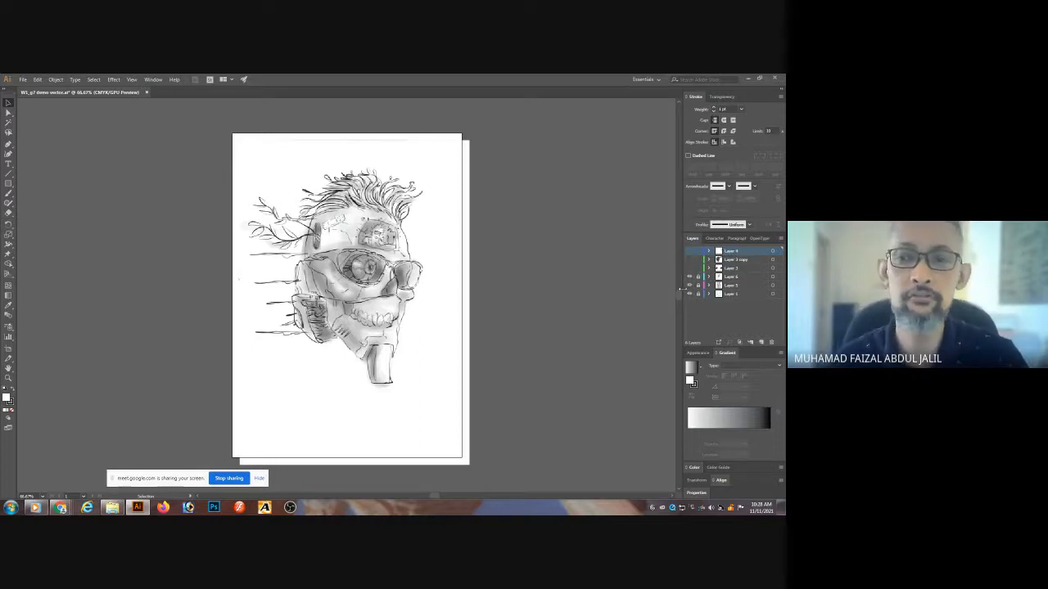
left_click(690, 259)
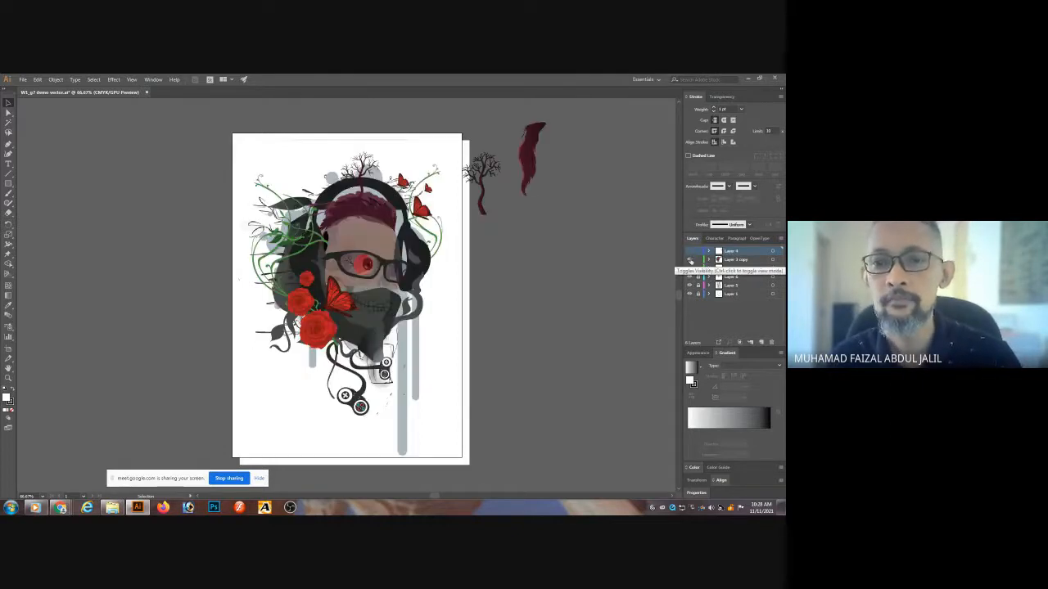
left_click(689, 277)
left_click(690, 286)
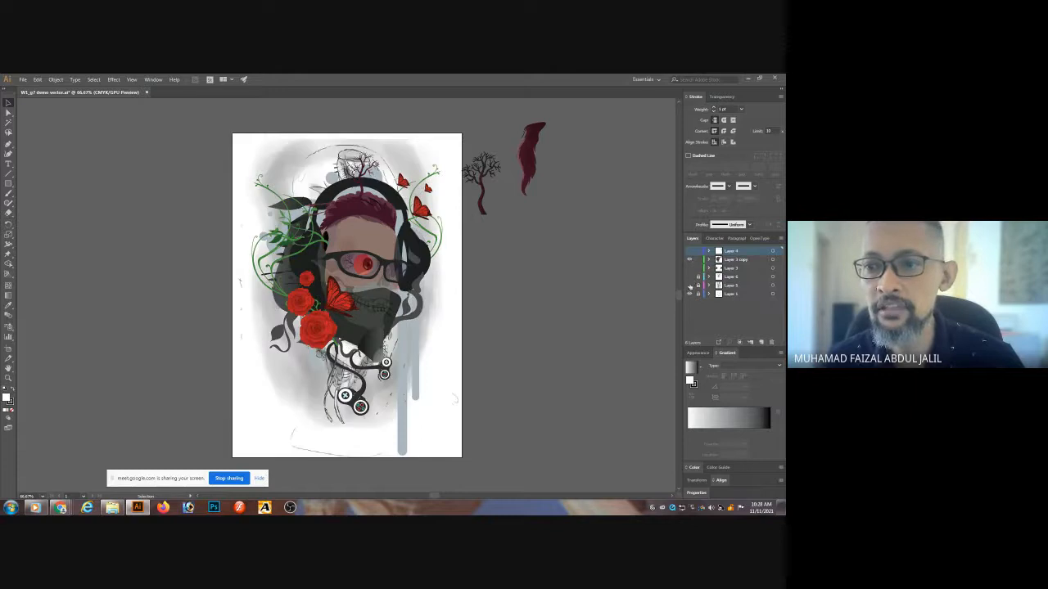
left_click(690, 294)
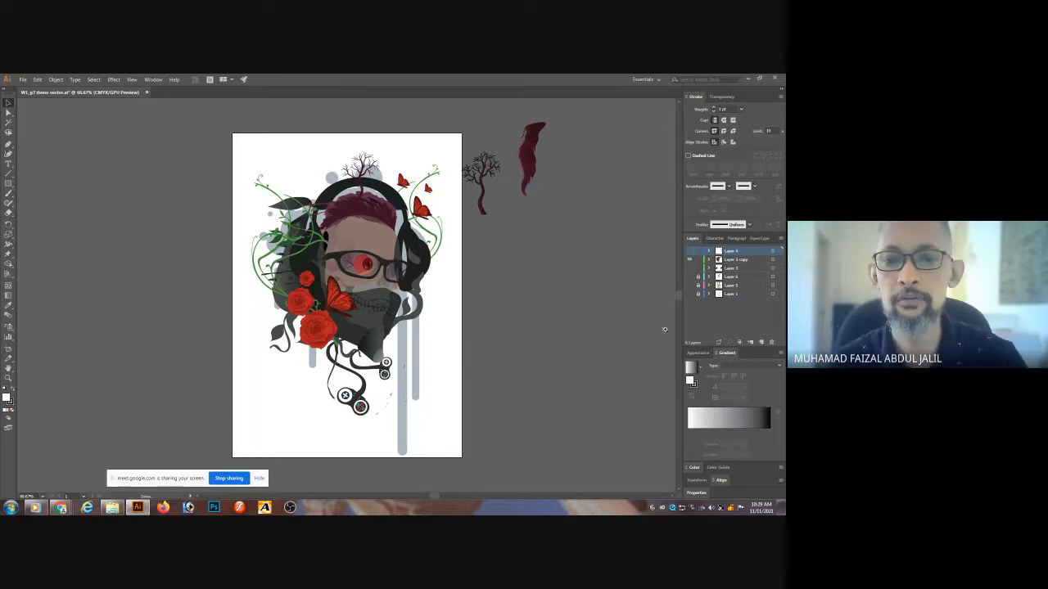
- Examine the game controller details hanging below the masked face up close, and return to the whole artwork
left_click(377, 388, "ctrl")
left_click(376, 389, "ctrl")
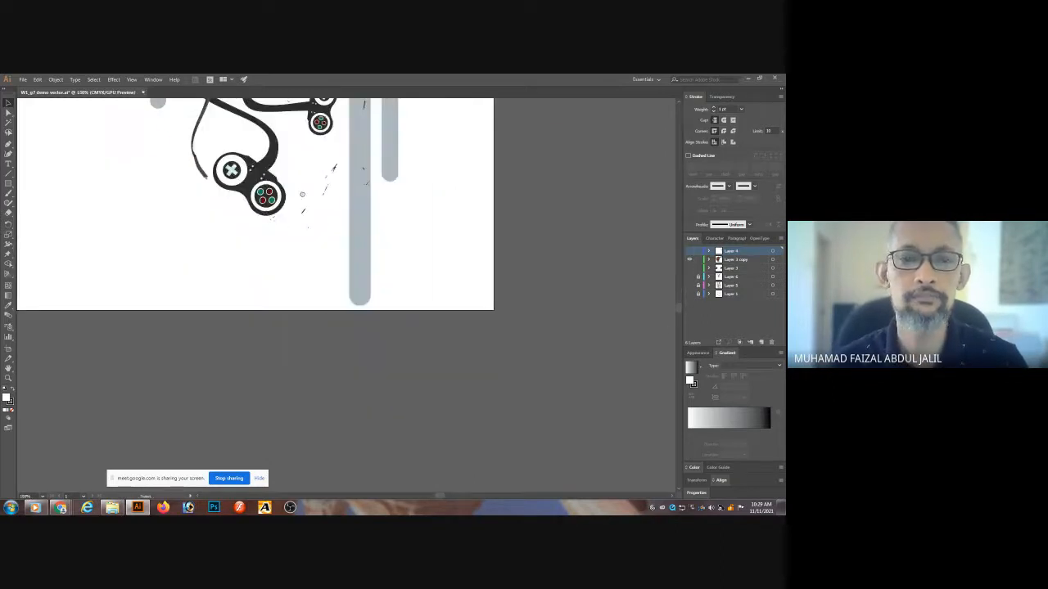
left_click_drag(282, 187, 333, 302)
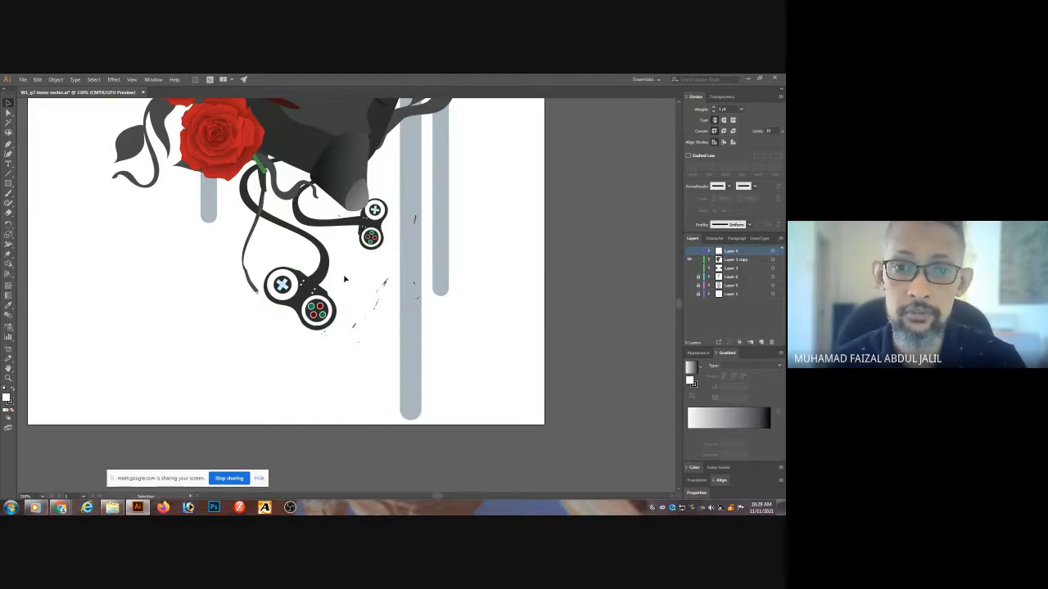
left_click_drag(352, 266, 361, 351)
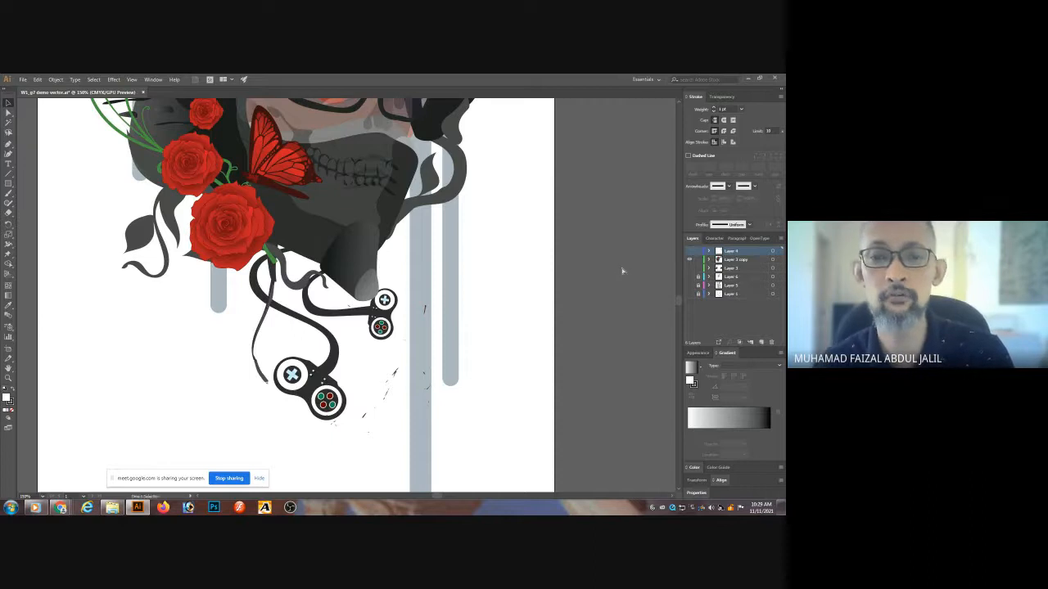
key("ctrl+minus")
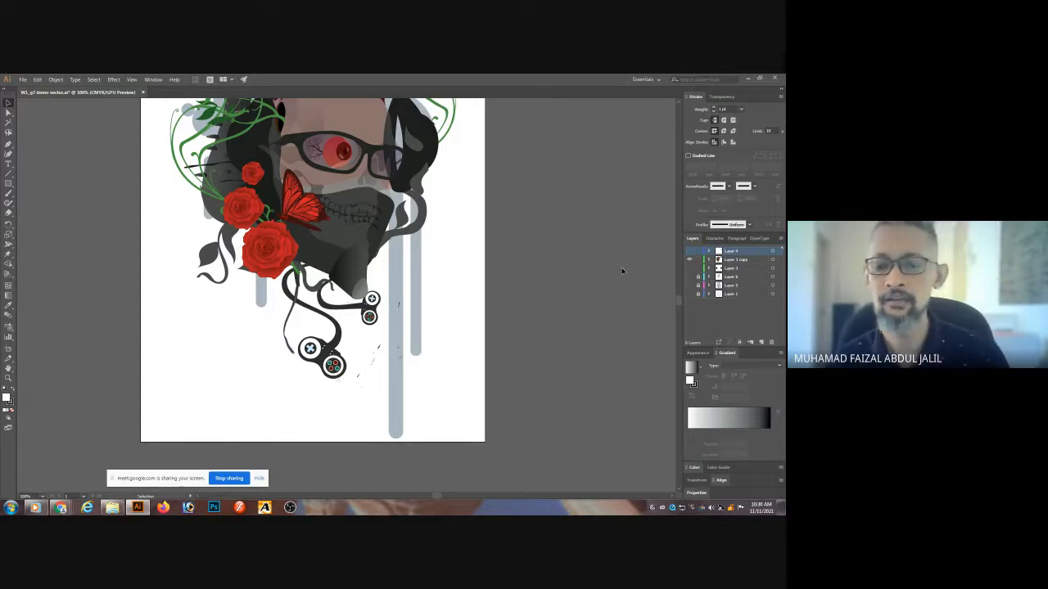
key("ctrl+minus")
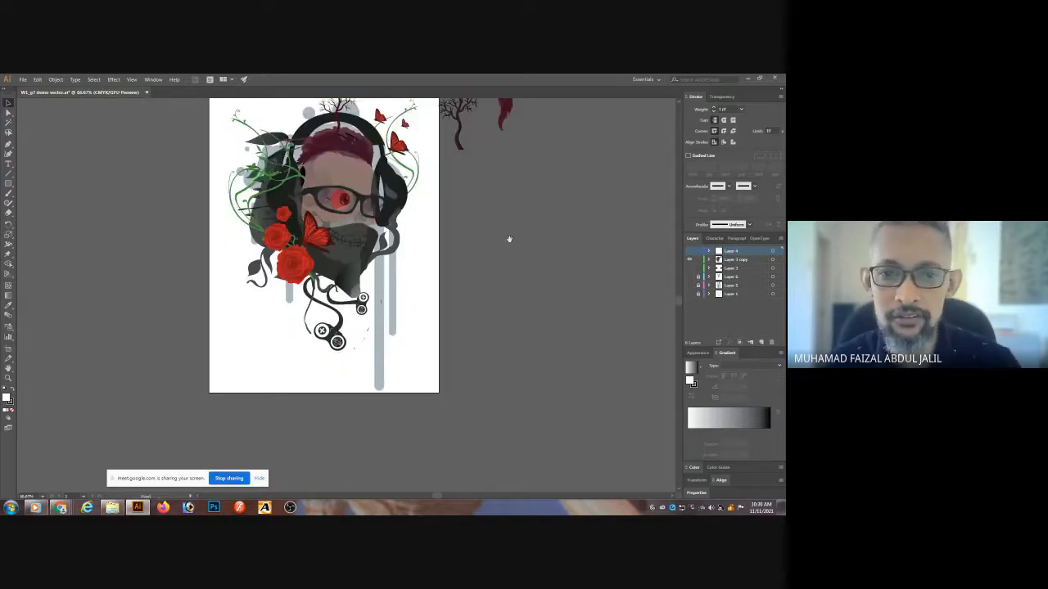
left_click_drag(386, 235, 394, 286)
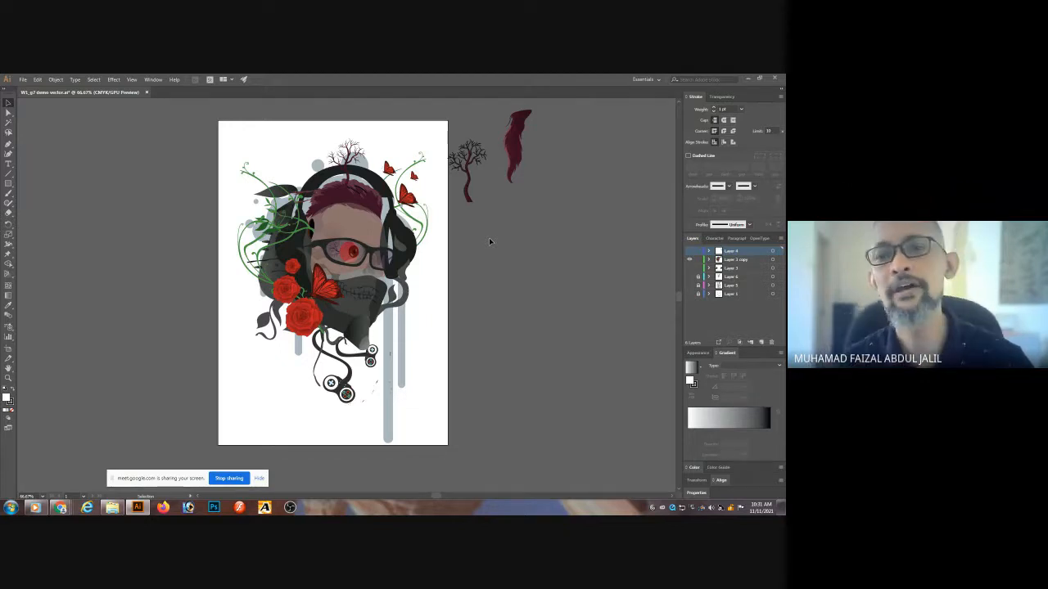
- Examine the portrait's decorative elements up close by selecting the green vines and the large butterfly beside the headphones
left_click(345, 250)
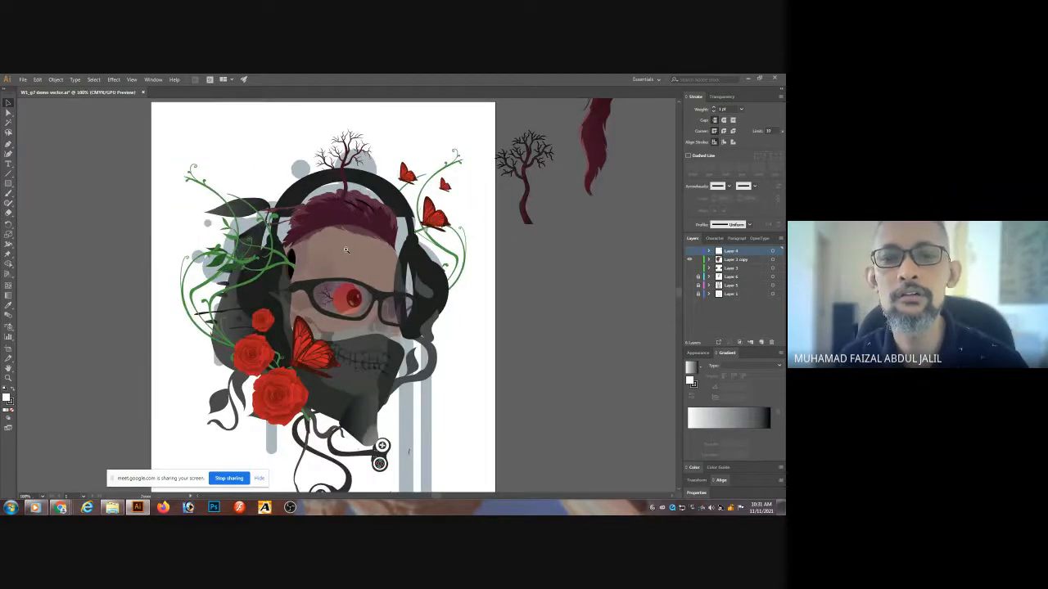
left_click(349, 264)
scroll(350, 266, "down", 3)
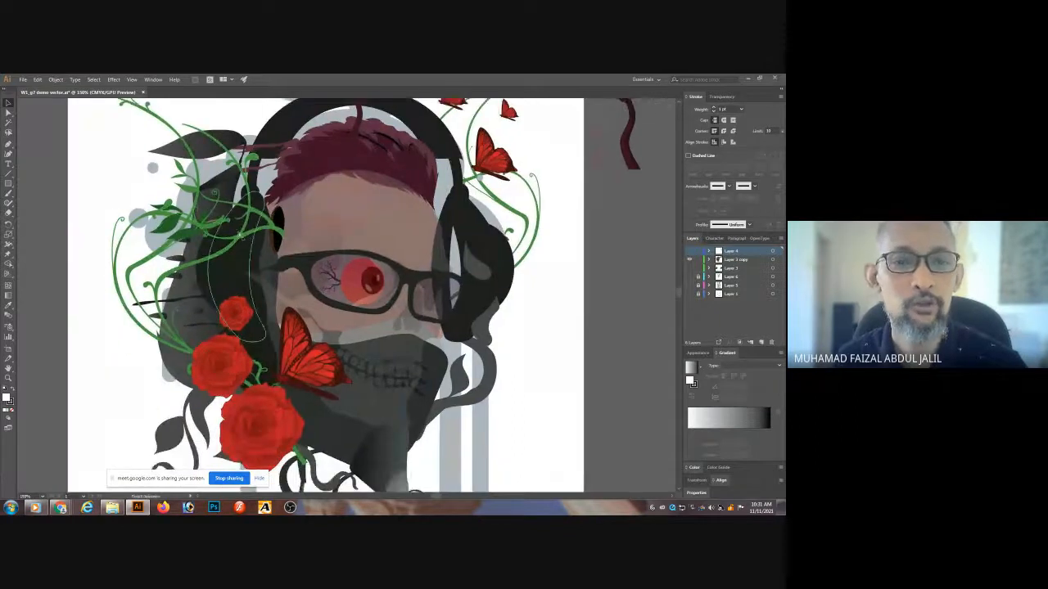
left_click(184, 269)
left_click(514, 212)
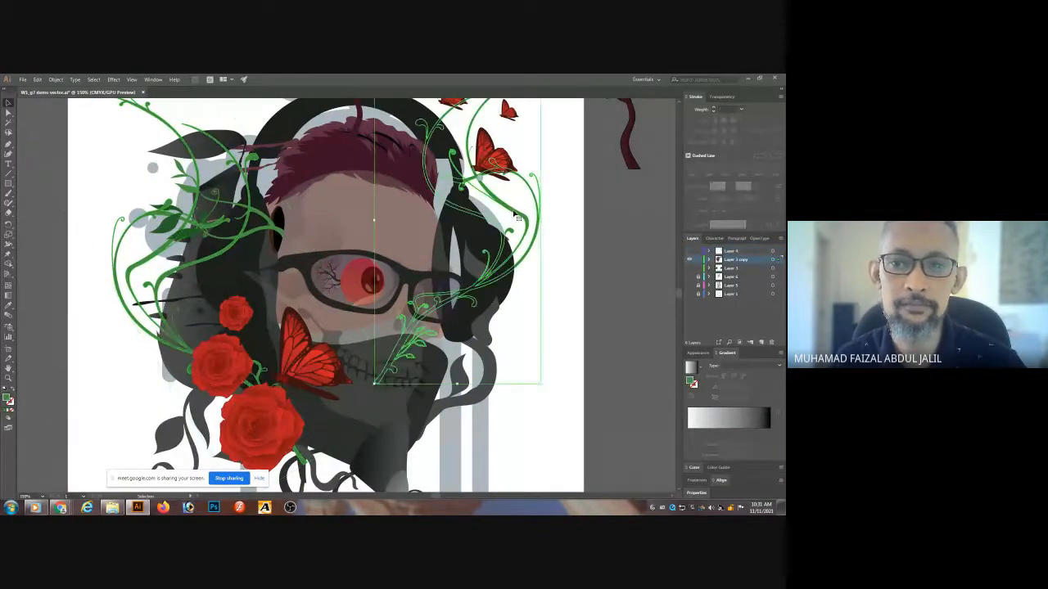
left_click(549, 168)
left_click_drag(549, 156, 542, 172)
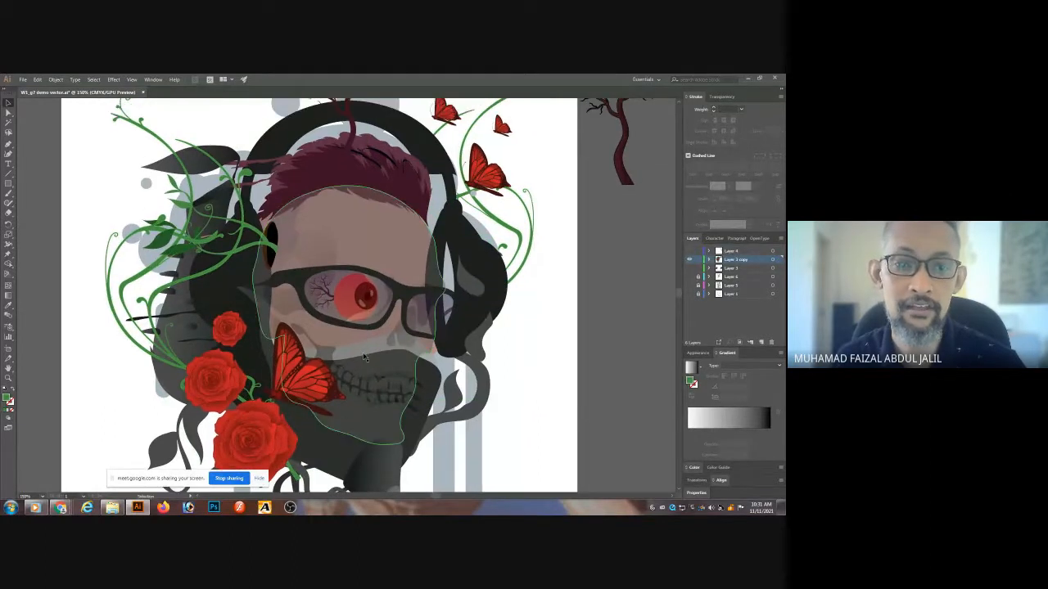
left_click(498, 173)
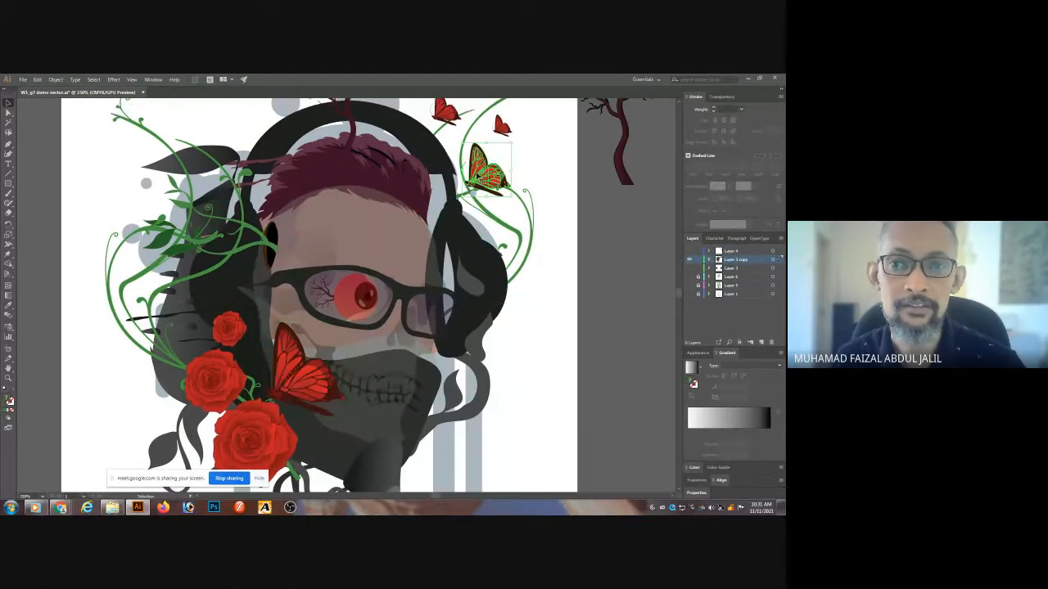
- Examine the bare tree above the hair and the veined eye behind the glasses up close, and return to the whole artwork
left_click(538, 164)
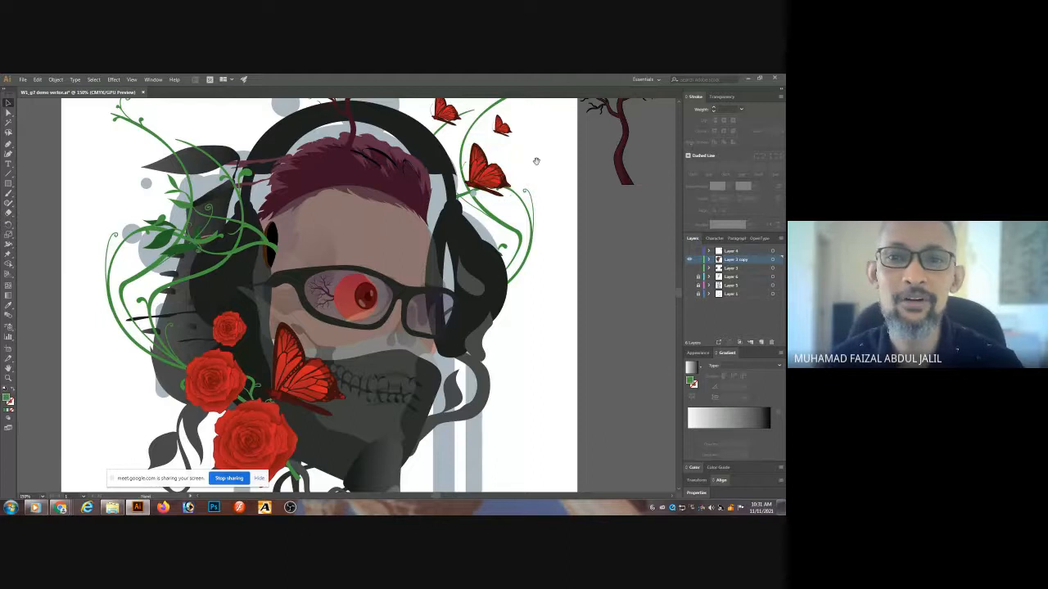
left_click_drag(536, 161, 537, 212)
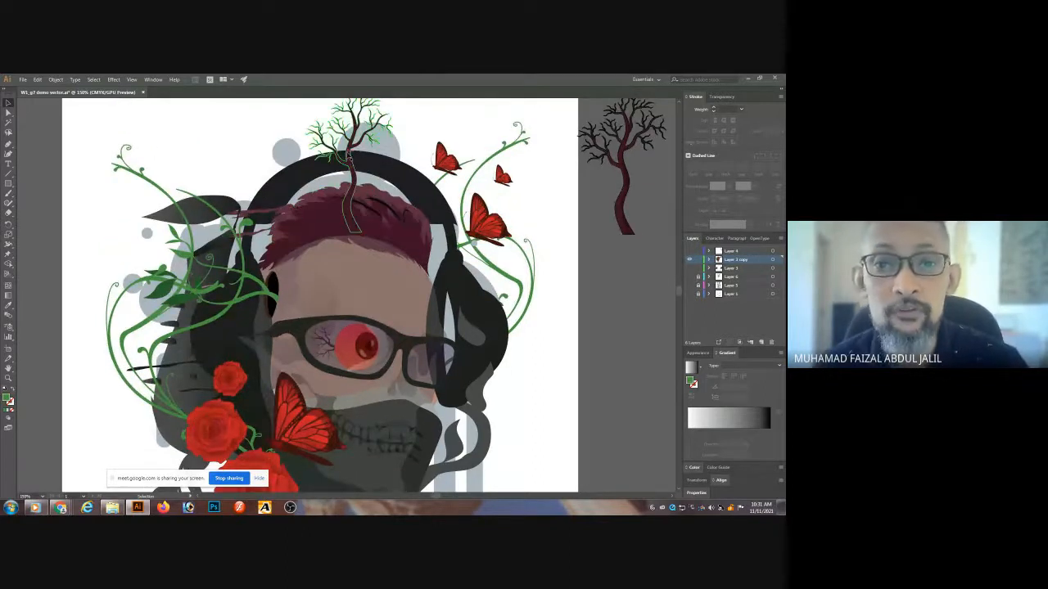
left_click(351, 155)
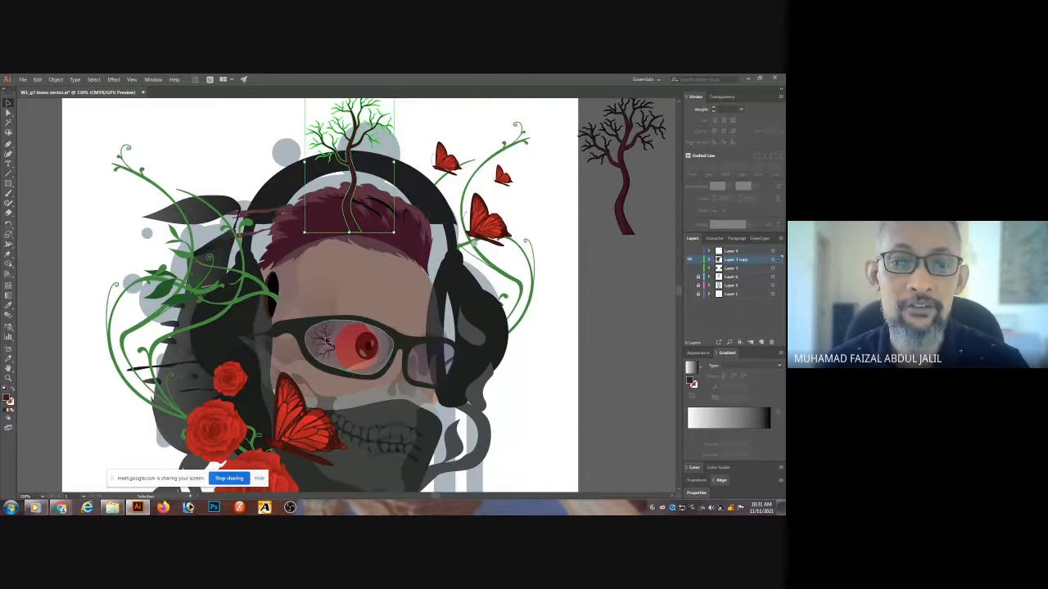
left_click(329, 347)
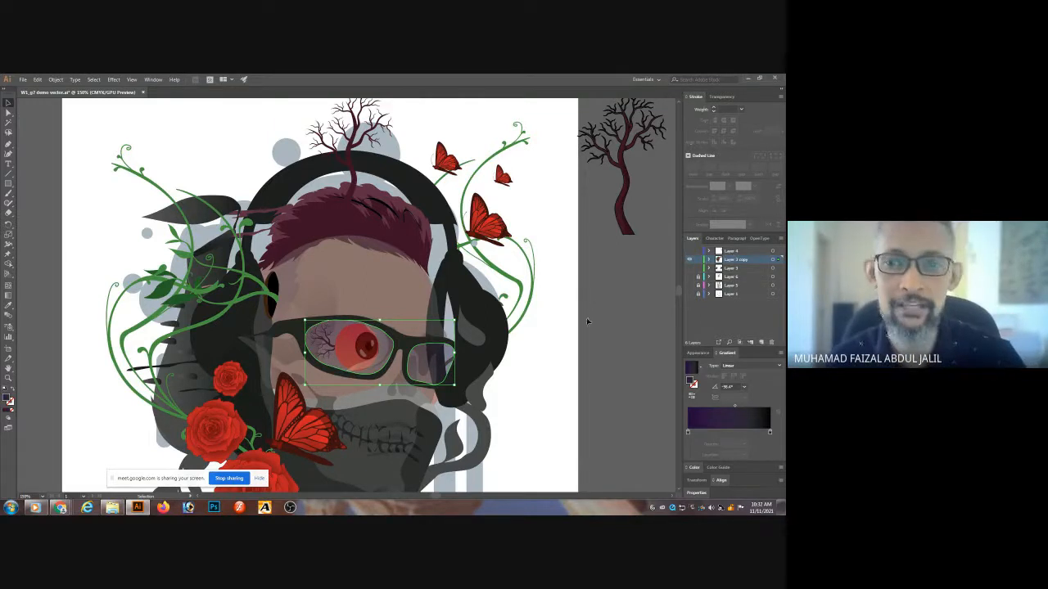
left_click(579, 262)
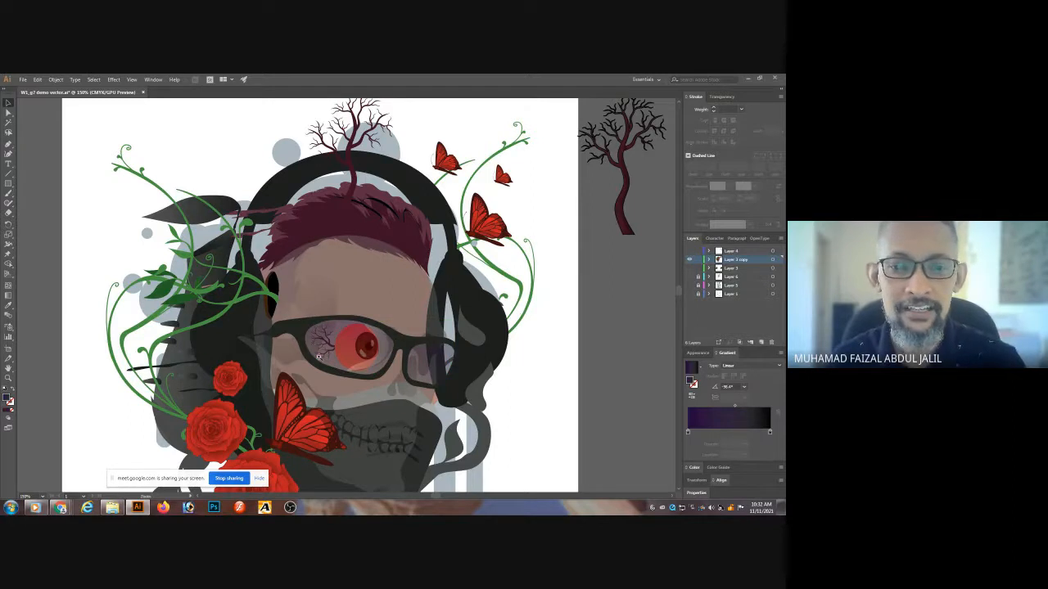
left_click(321, 356, "ctrl")
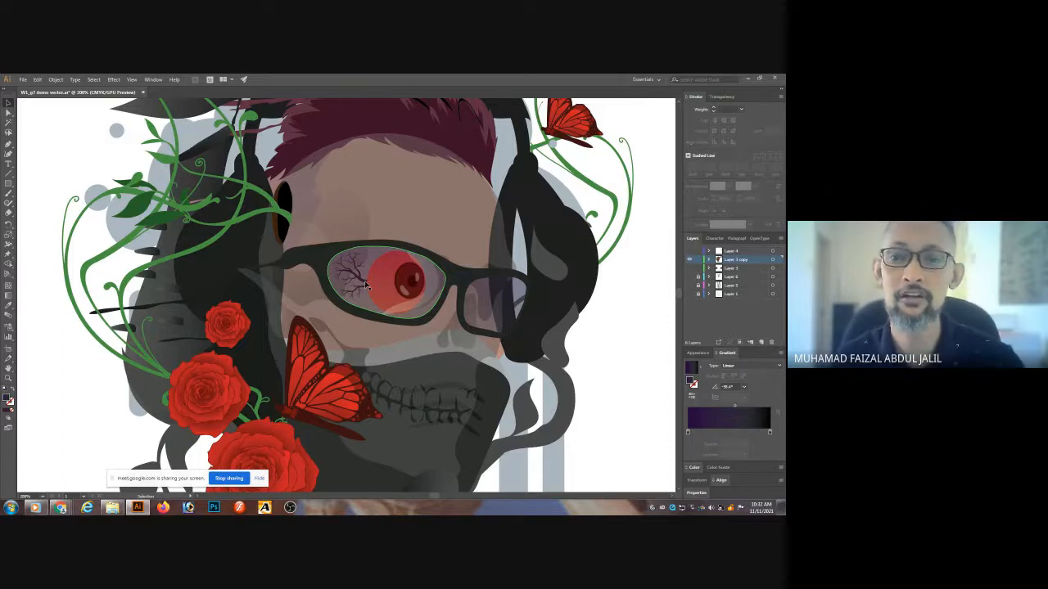
left_click_drag(629, 271, 580, 325)
key("ctrl+1")
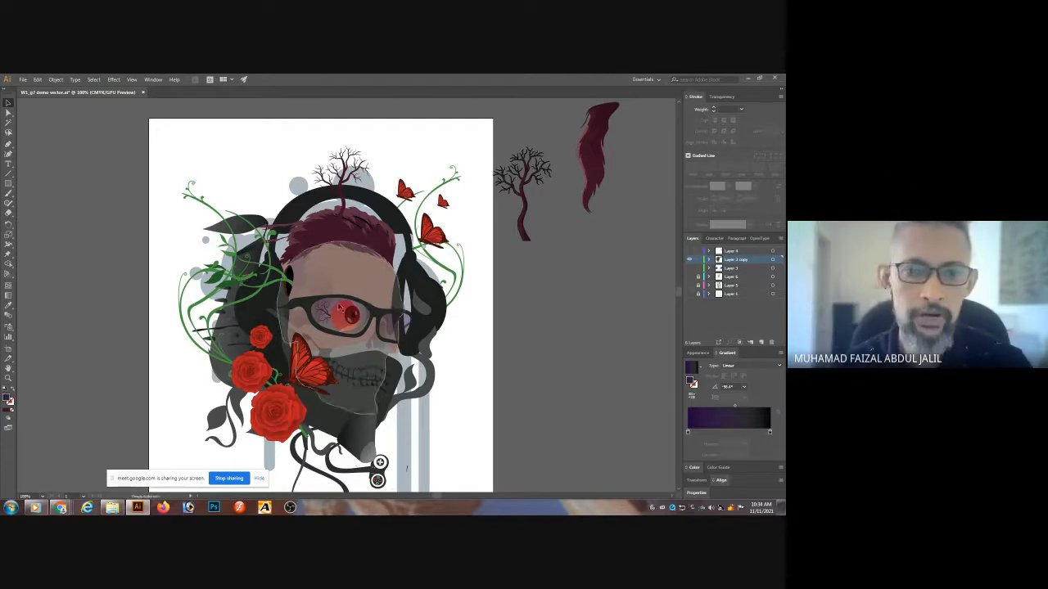
- Examine the construction of the largest rose up close by selecting several of its individual petal shapes
key("z")
left_click(277, 410)
left_click(277, 410)
left_click(474, 147)
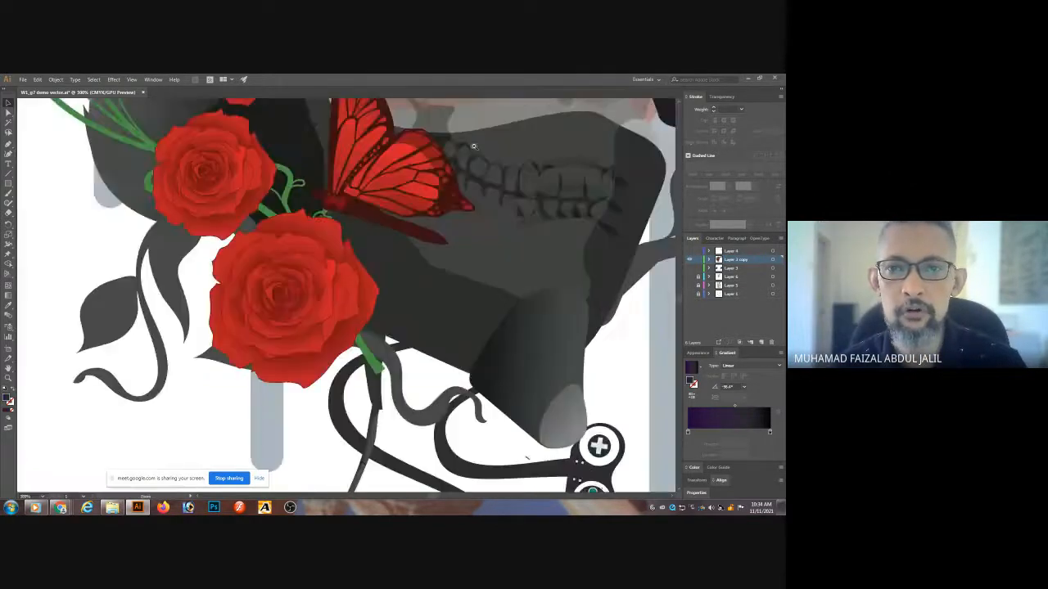
left_click(470, 152)
left_click_drag(179, 390, 353, 182)
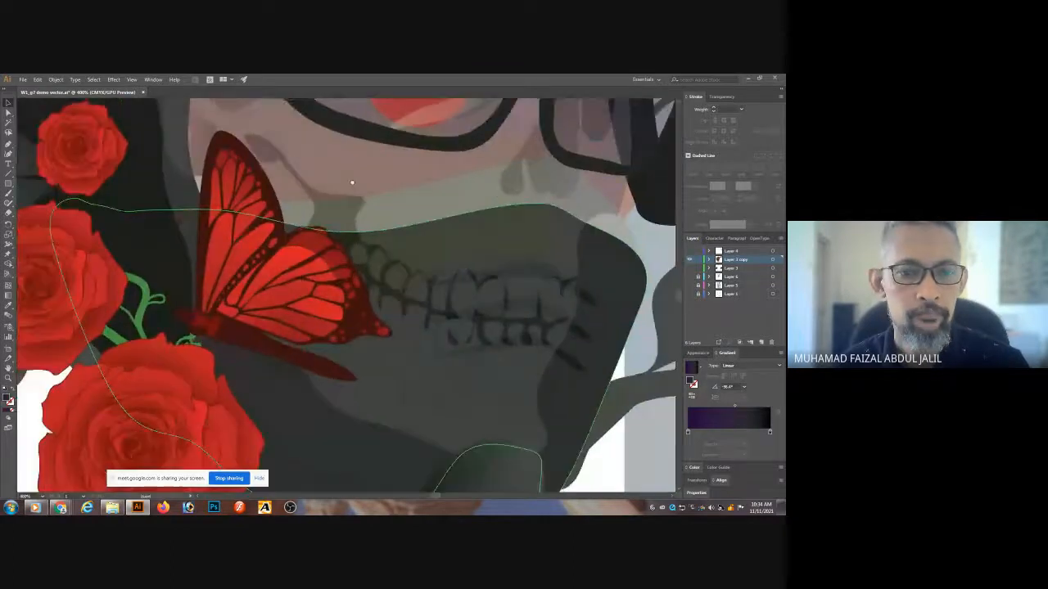
key("v")
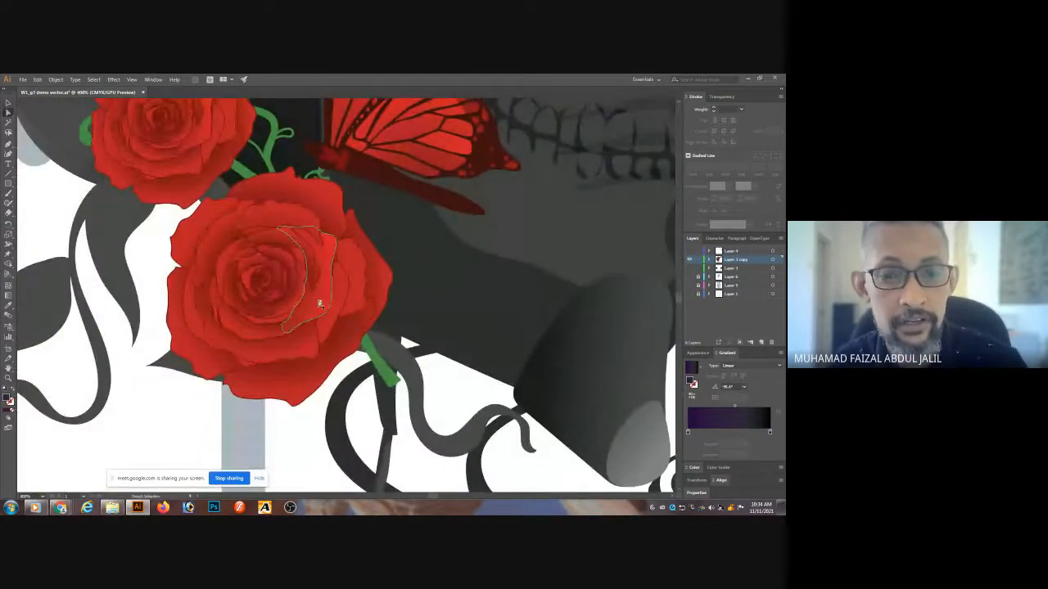
left_click(318, 307)
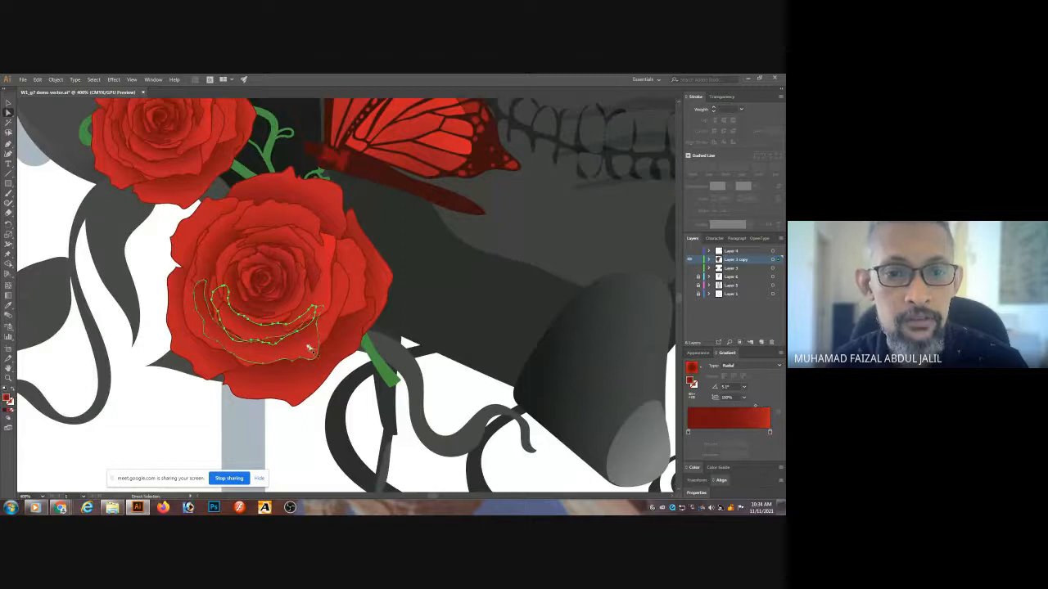
left_click(336, 318)
left_click(352, 265)
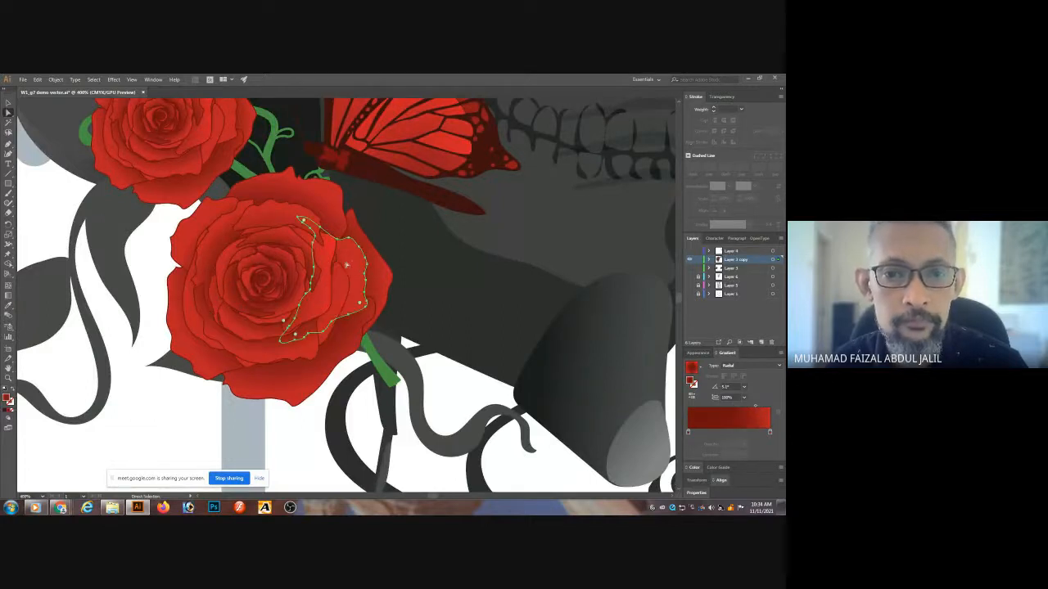
left_click(331, 226)
left_click(216, 215)
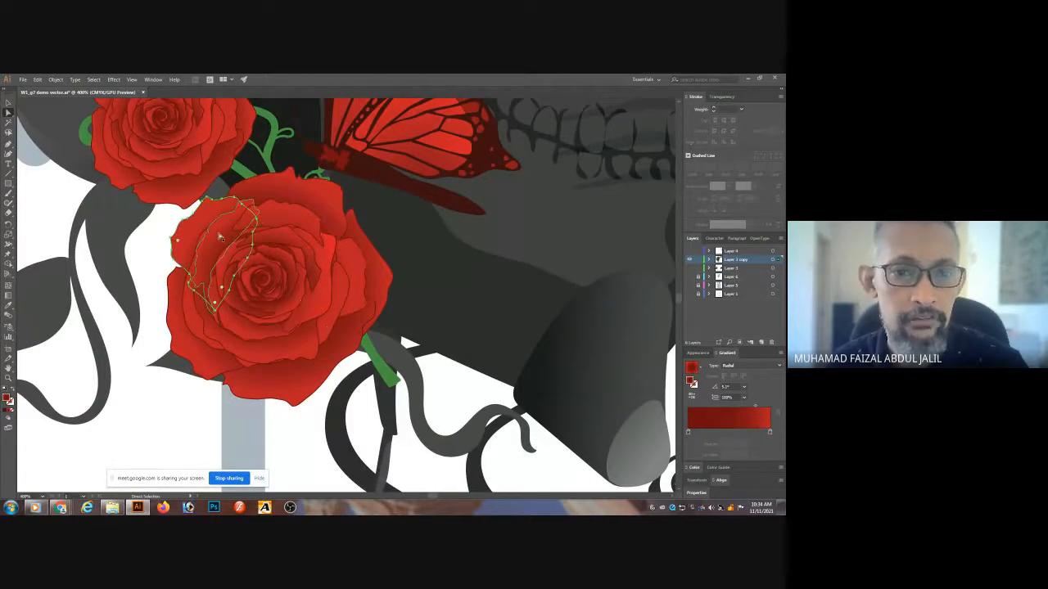
left_click(221, 236)
- Pull the lower-left outer petal out of the largest rose and redirect its radial red gradient from dark at the top to bright at the bottom
left_click(203, 355)
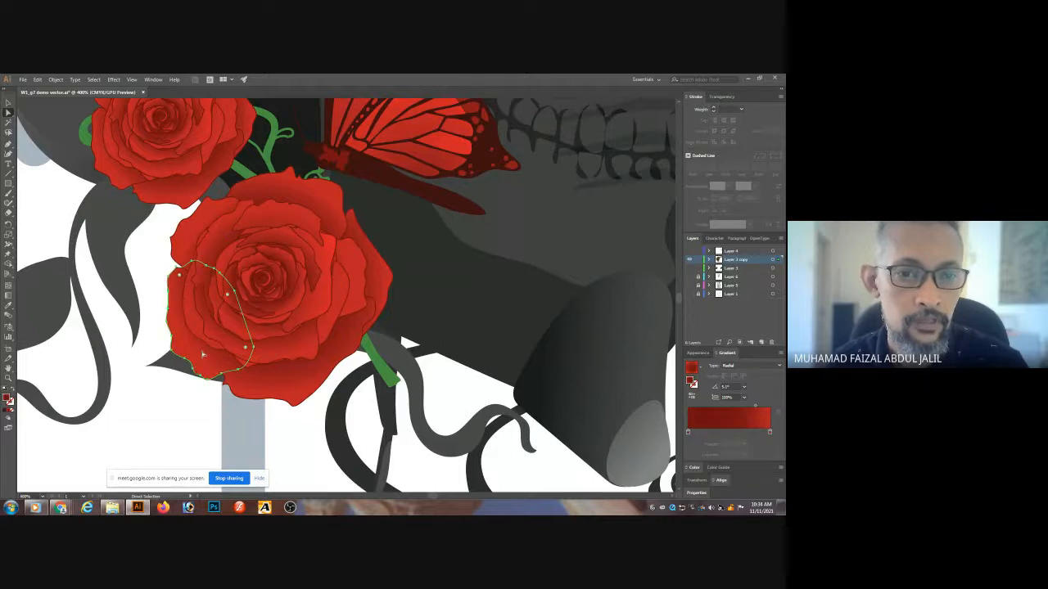
left_click_drag(207, 361, 142, 415)
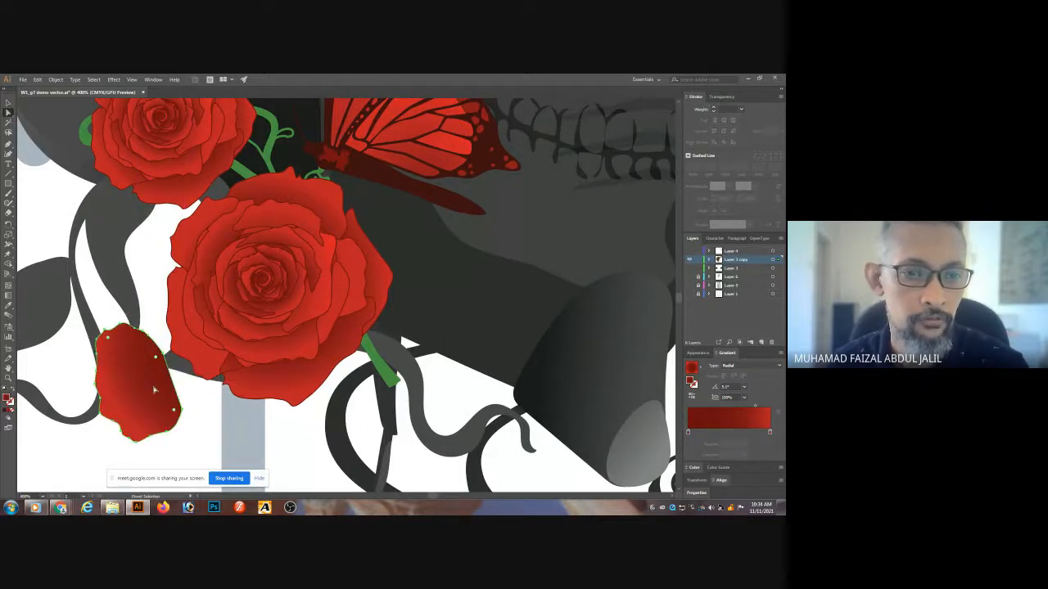
key("g")
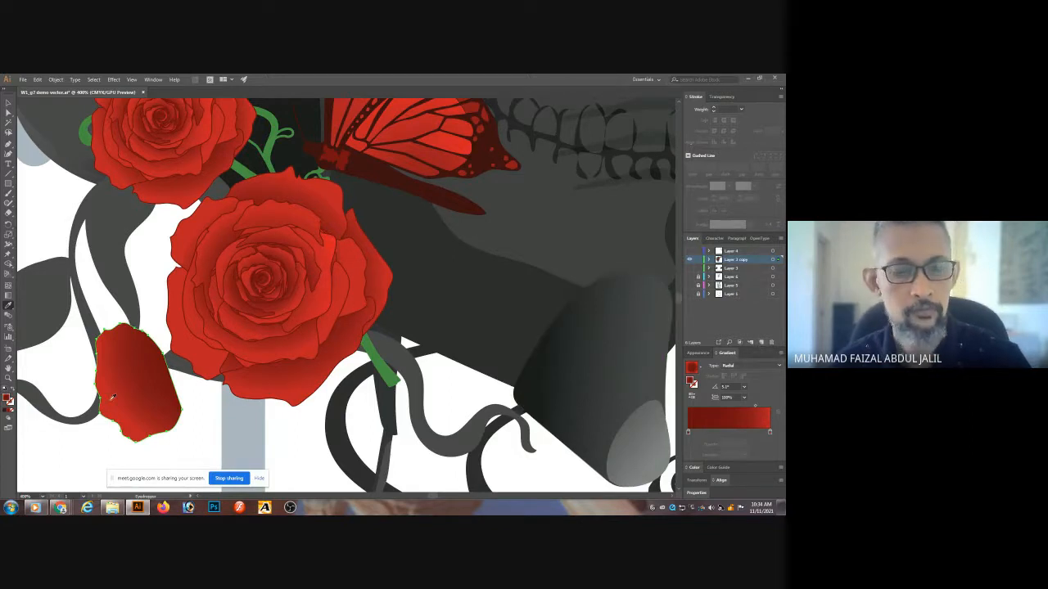
key("g")
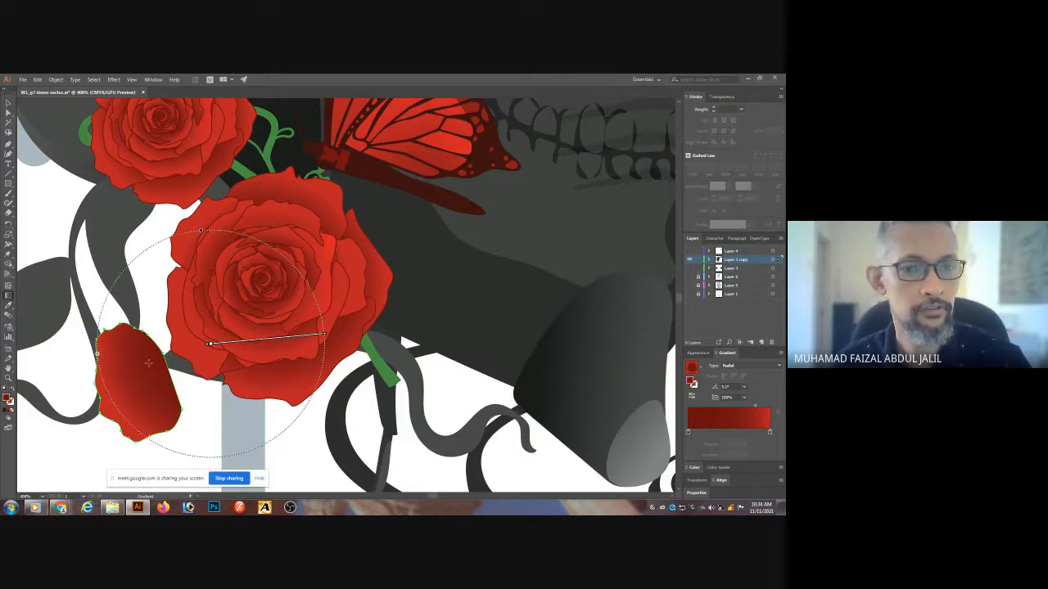
mouse_move(146, 351)
left_mouse_down()
mouse_move(116, 414)
mouse_move(111, 403)
mouse_move(133, 401)
mouse_move(138, 385)
left_mouse_up()
mouse_move(146, 350)
left_mouse_down()
mouse_move(121, 437)
mouse_move(131, 410)
left_mouse_up()
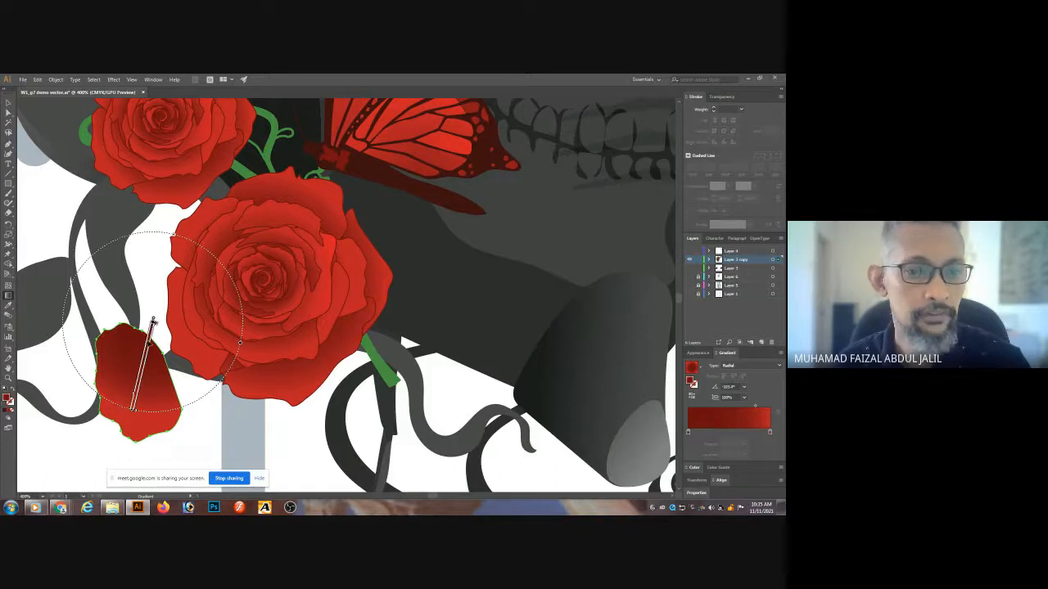
left_click_drag(153, 322, 141, 305)
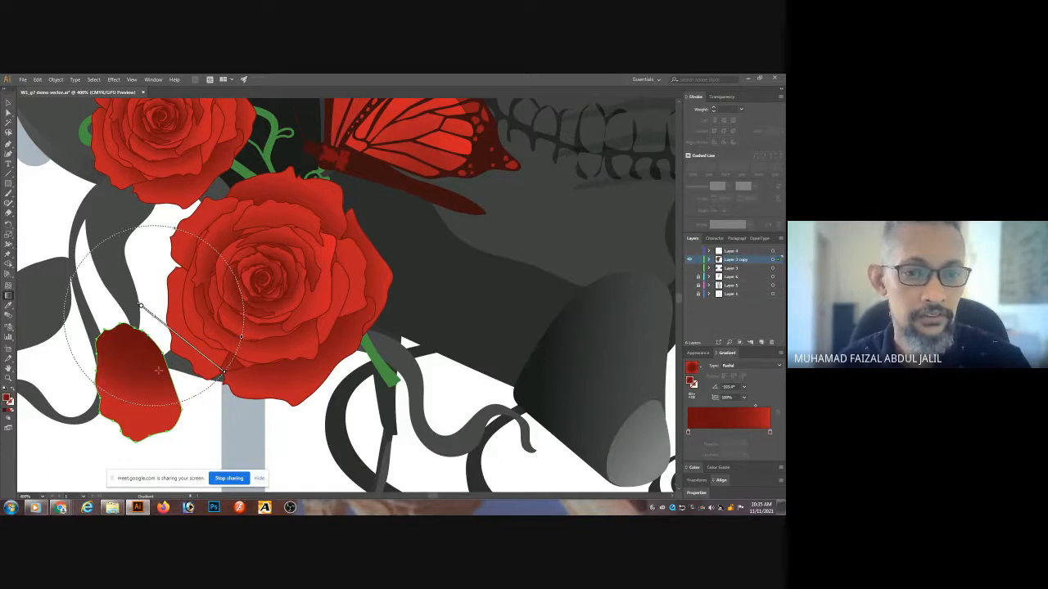
- Move the recoloured petal back into its place at the lower left of the largest rose and deselect it
key("s")
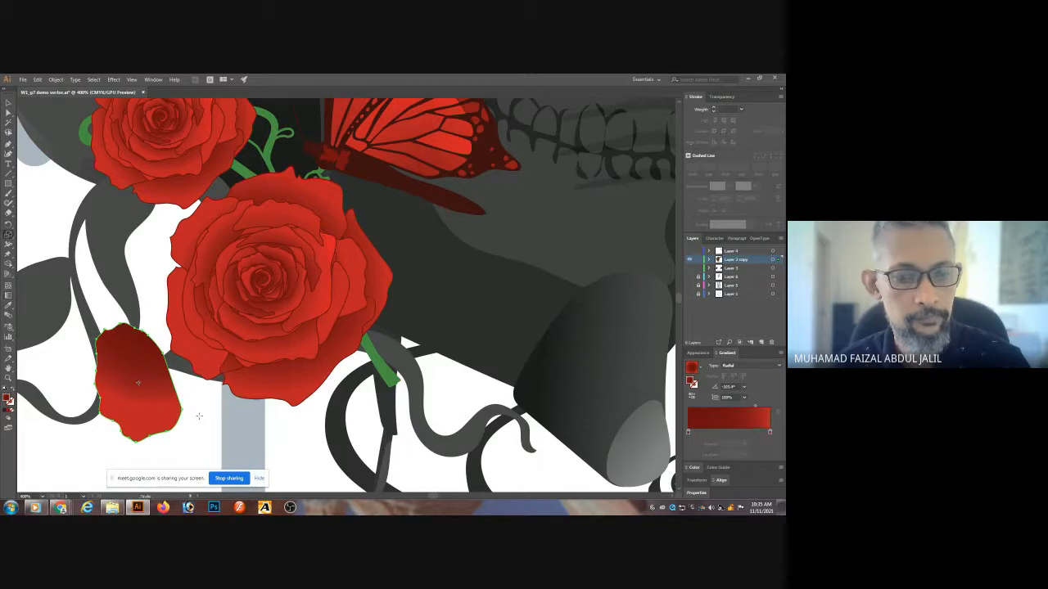
key("q")
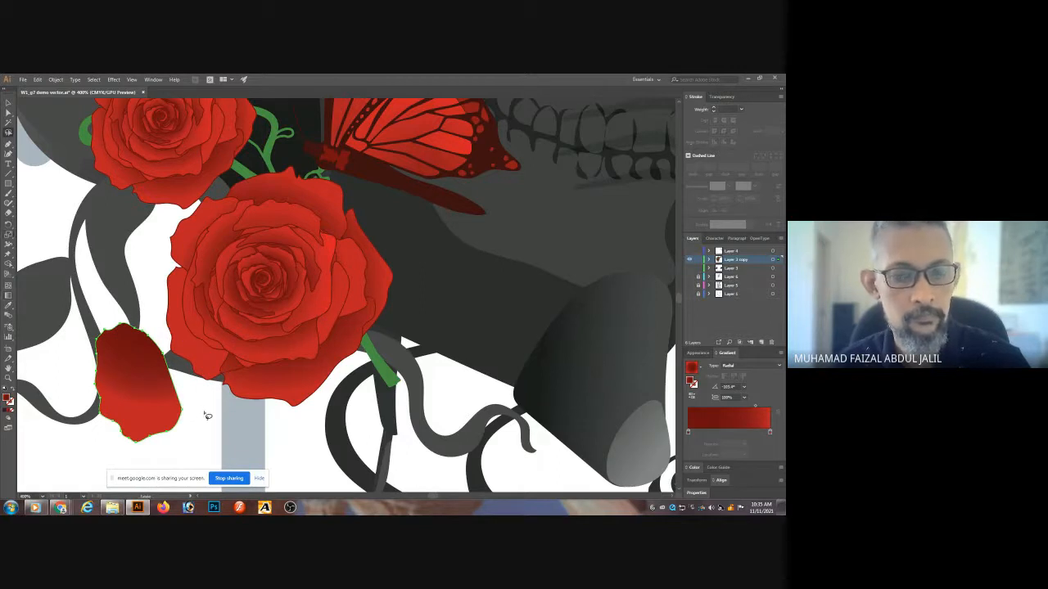
key("a")
left_click_drag(159, 400, 219, 343)
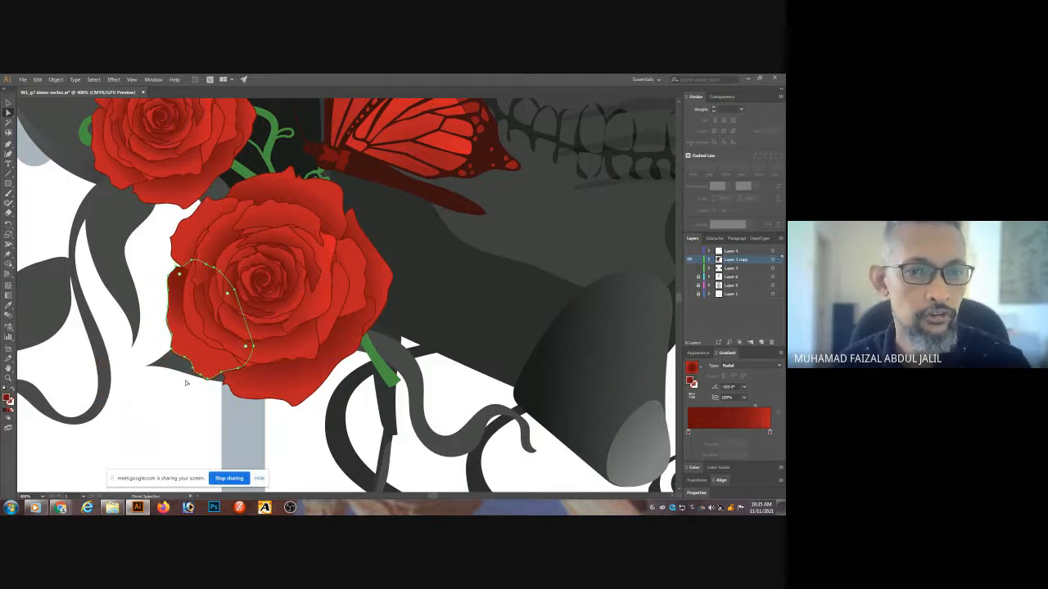
left_click(170, 415)
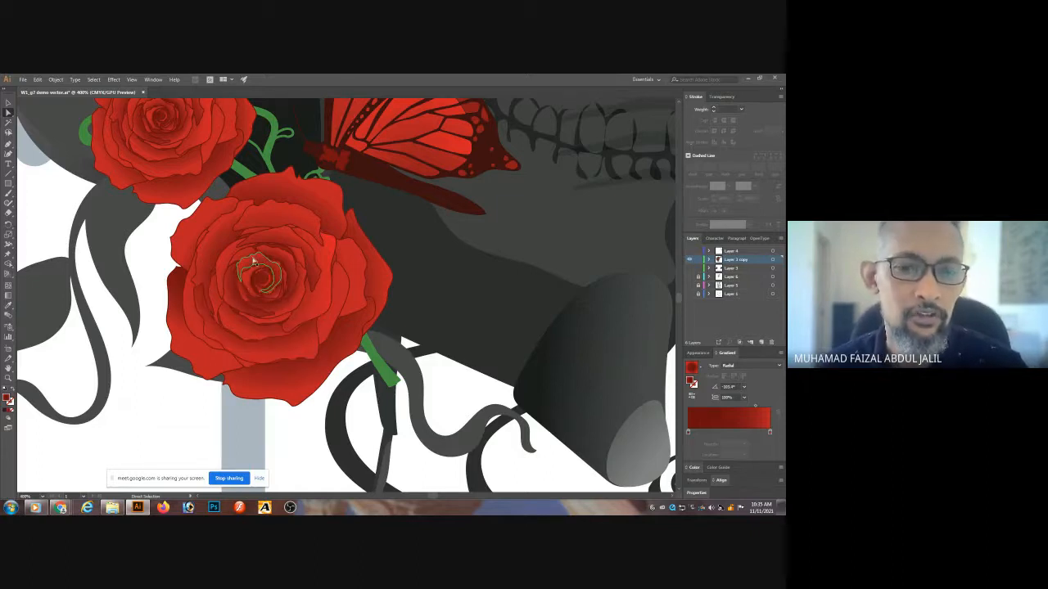
- Examine the separate gradient petals of the largest rose by selecting them one by one around its centre and outer edge
left_click(255, 257)
left_click(264, 243)
left_click(232, 252)
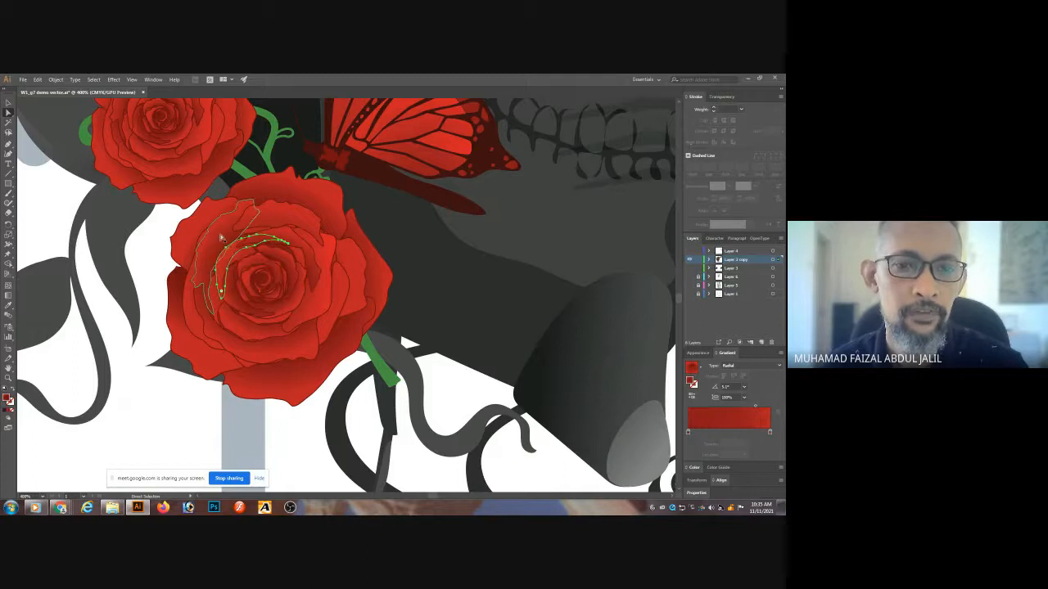
left_click(242, 230)
left_click(279, 208)
left_click(274, 188)
left_click(227, 209)
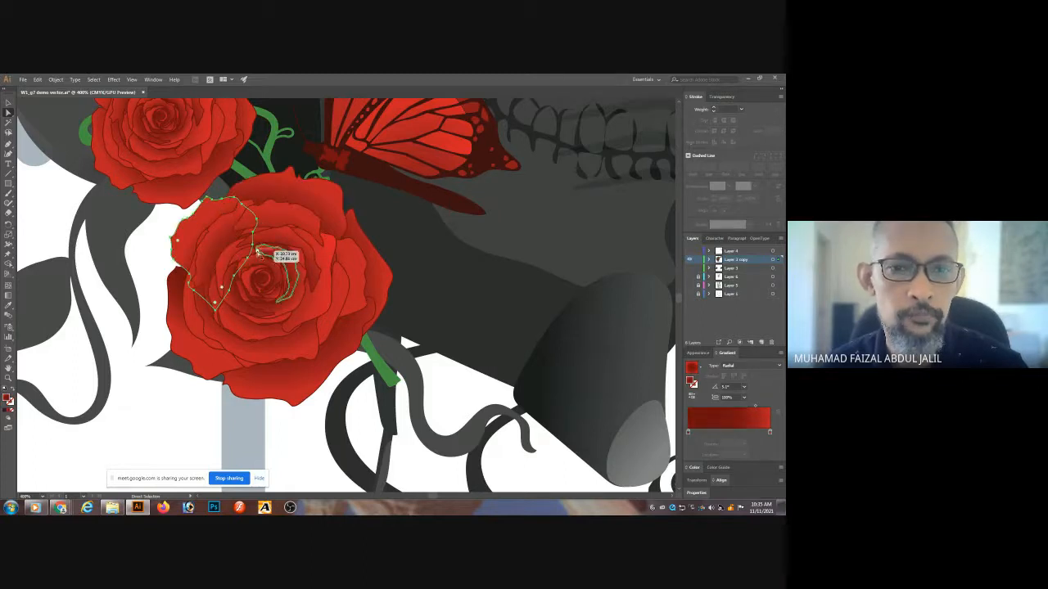
left_click(274, 251)
left_click(257, 264)
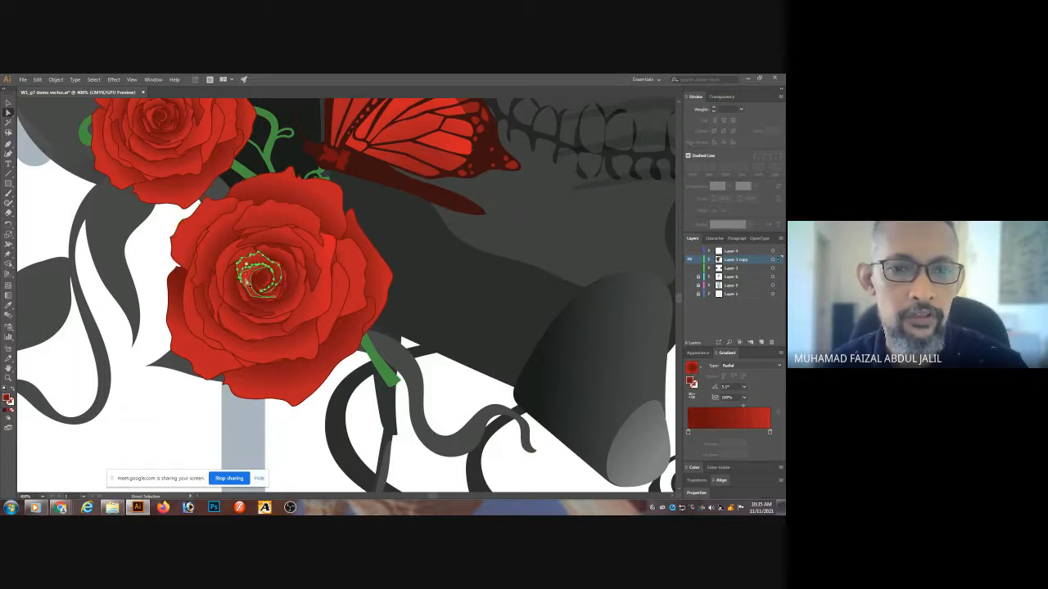
left_click(272, 296)
left_click(278, 310)
left_click(256, 316)
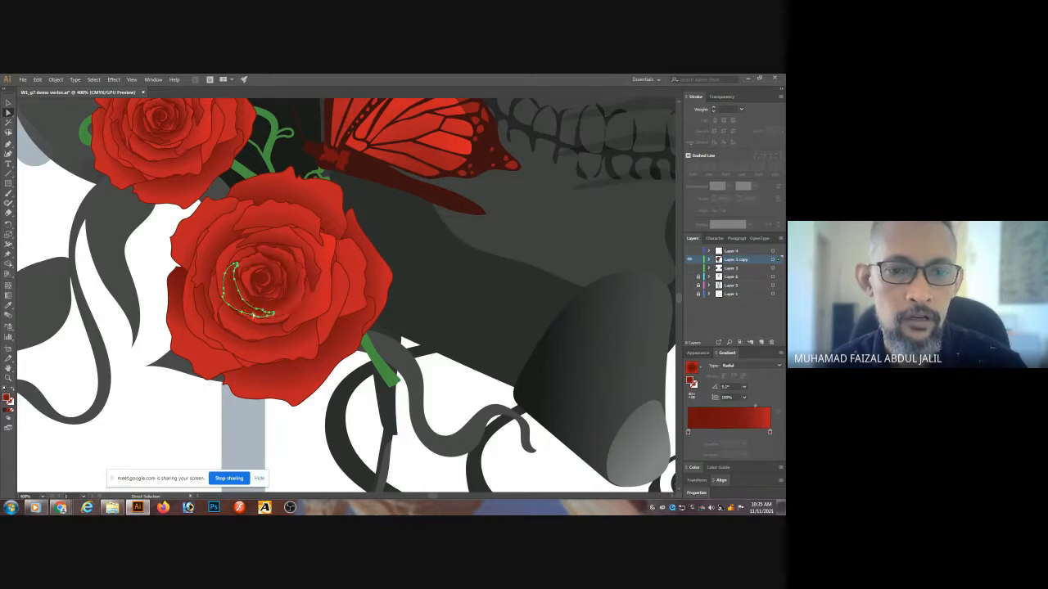
left_click(262, 329)
left_click(290, 345)
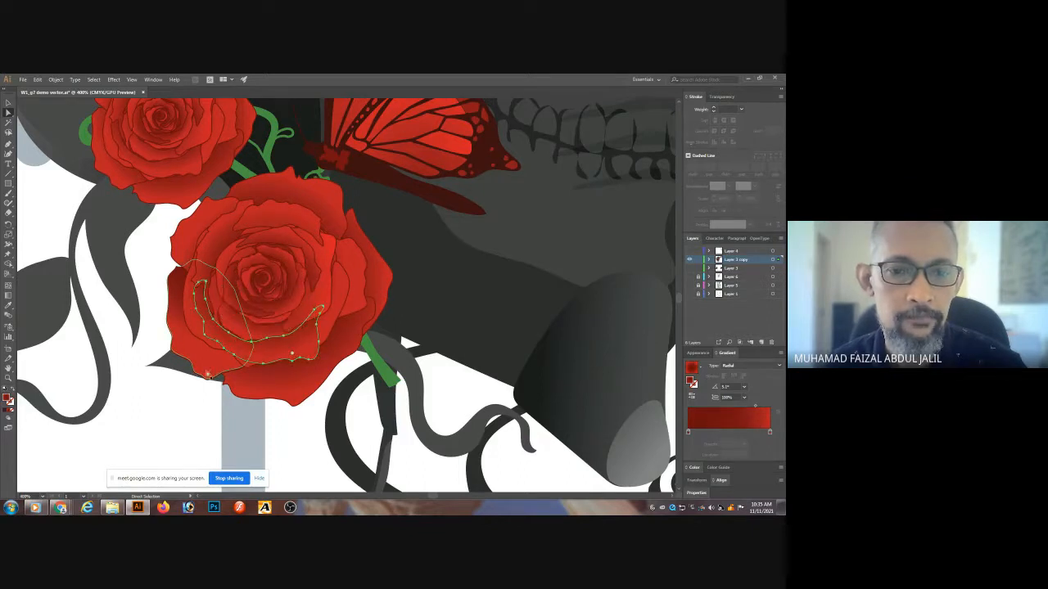
left_click(209, 369)
left_click(301, 380)
left_click(353, 260)
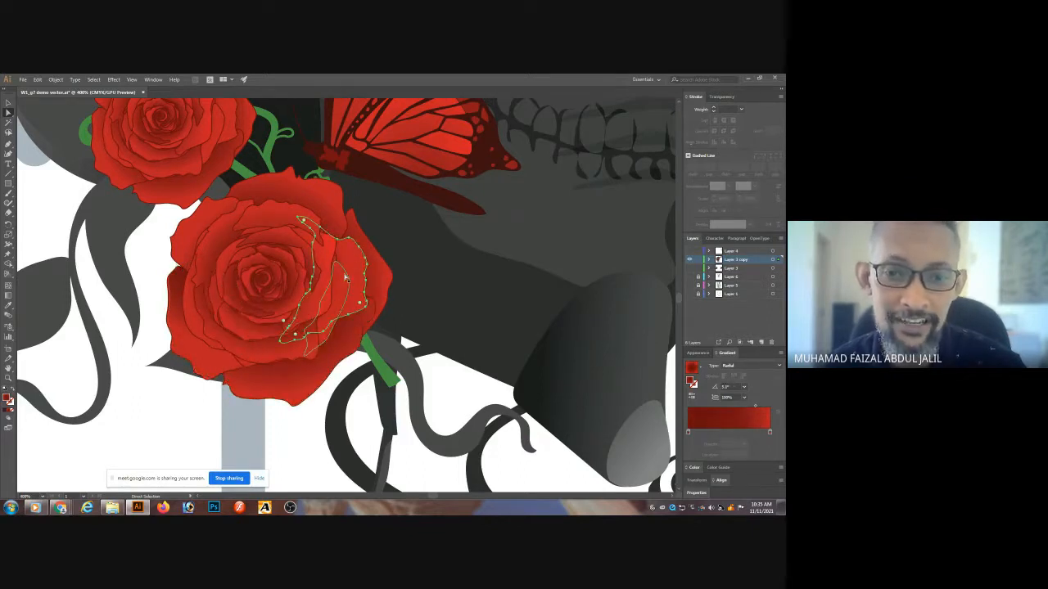
left_click(342, 285)
left_click(320, 202)
left_click(355, 230)
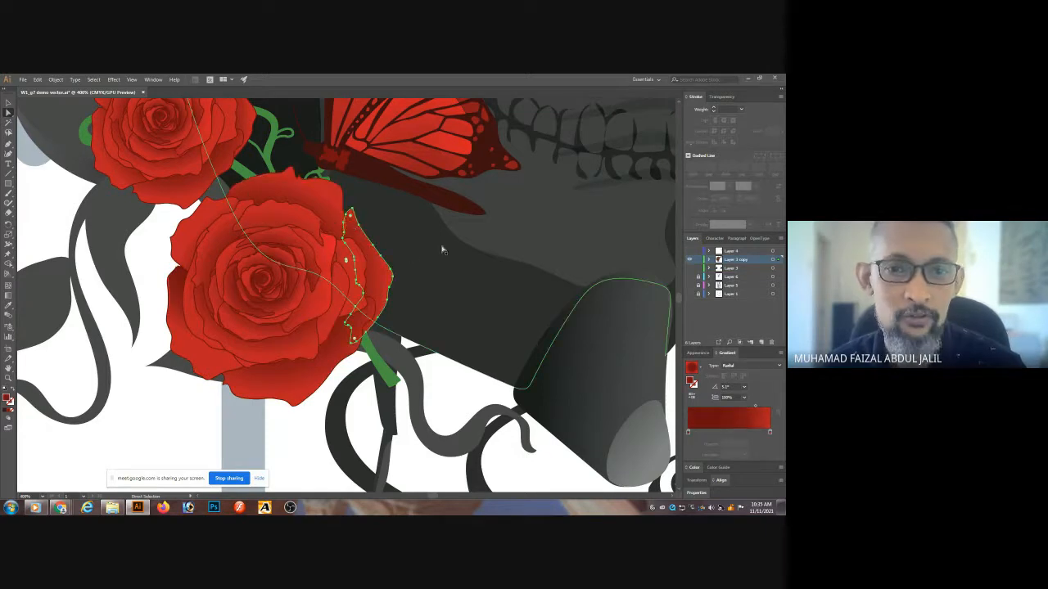
left_click(289, 445)
key("v")
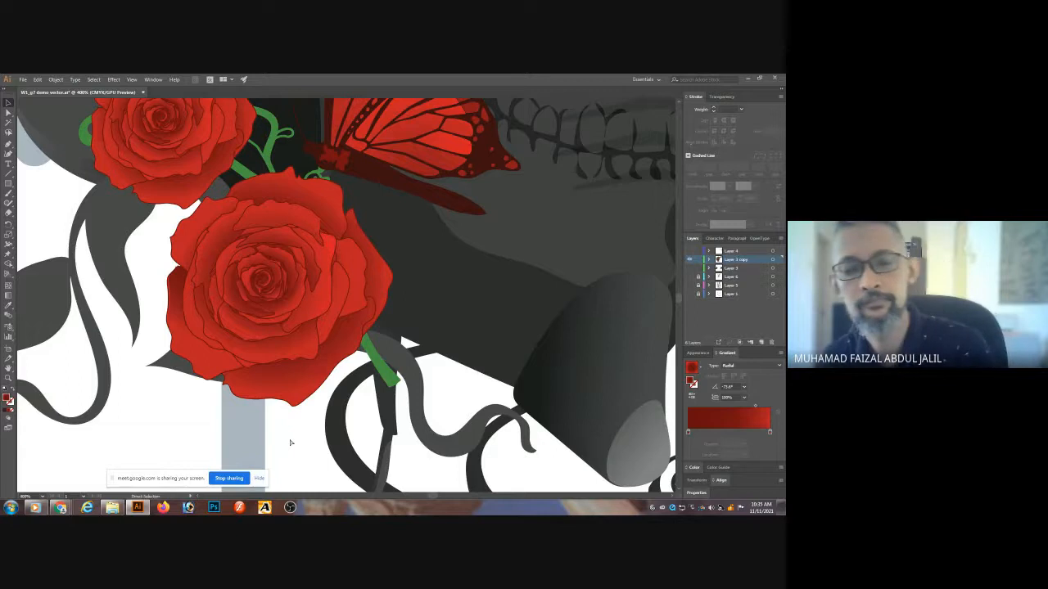
- Examine the butterfly resting on the mask up close by selecting its upper and lower wing shapes
key("ctrl+minus")
key("ctrl+minus")
key("ctrl+minus")
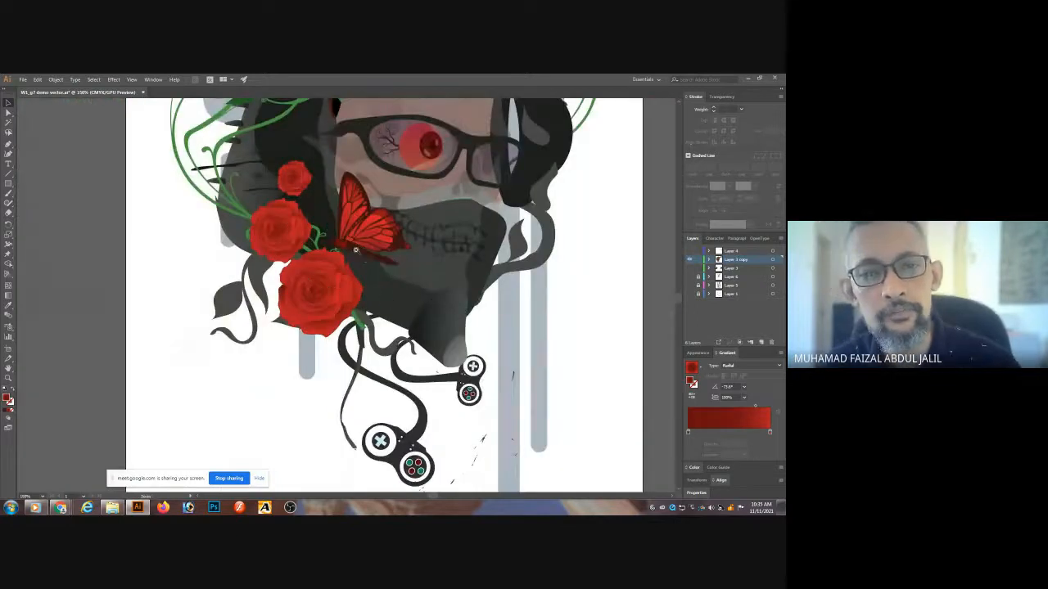
key("ctrl+plus")
key("ctrl+plus")
key("ctrl+plus")
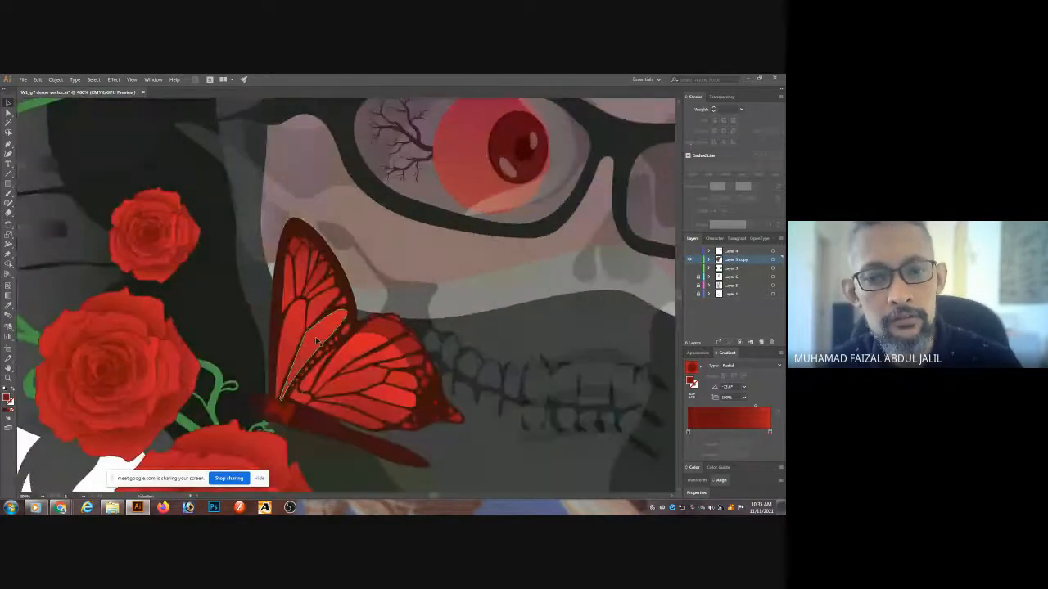
key("a")
left_click(274, 320)
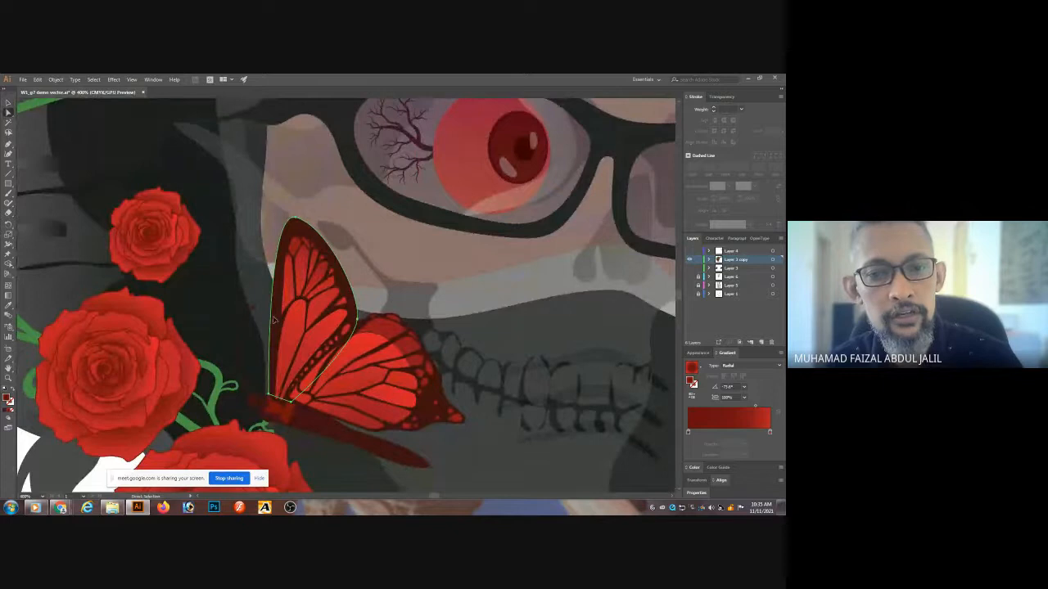
left_click(362, 327)
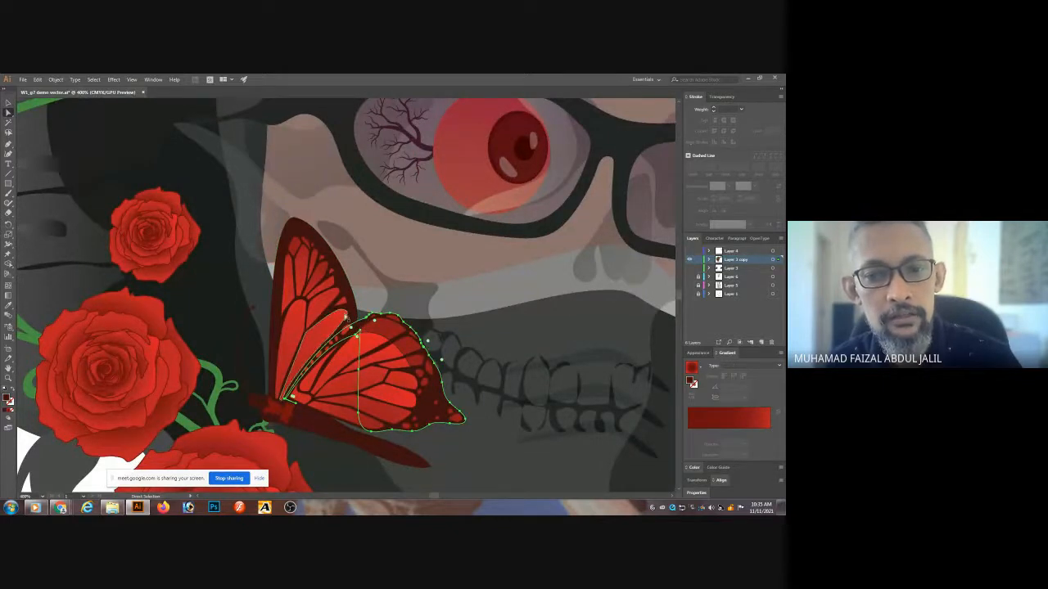
- Examine the separate gradient panels inside the upper wing of the butterfly on the mask by selecting them one by one
left_click(303, 334)
left_click(291, 292)
left_click(300, 281)
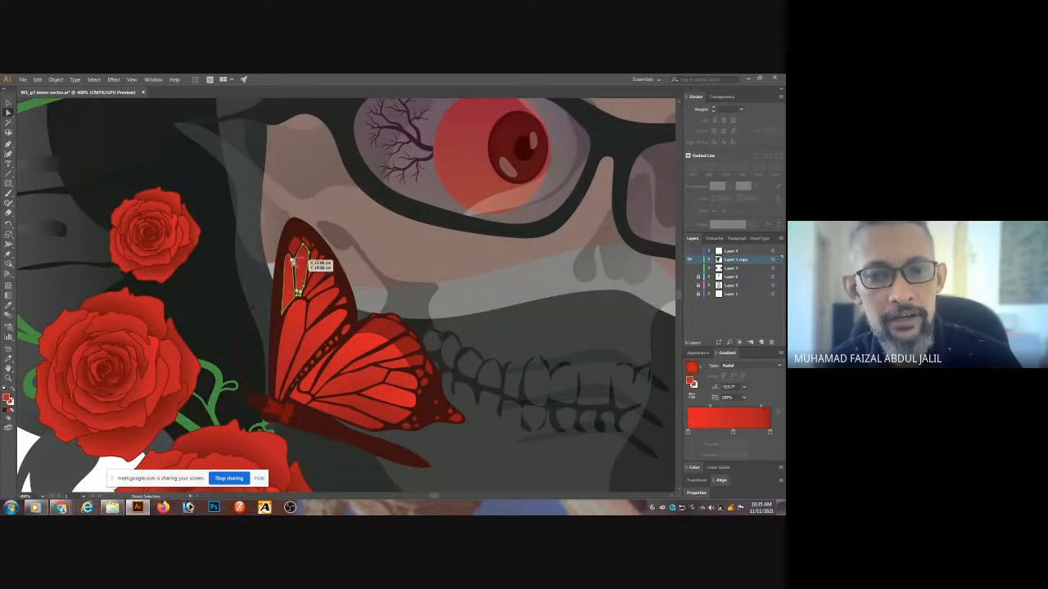
left_click(295, 245)
left_click(320, 273)
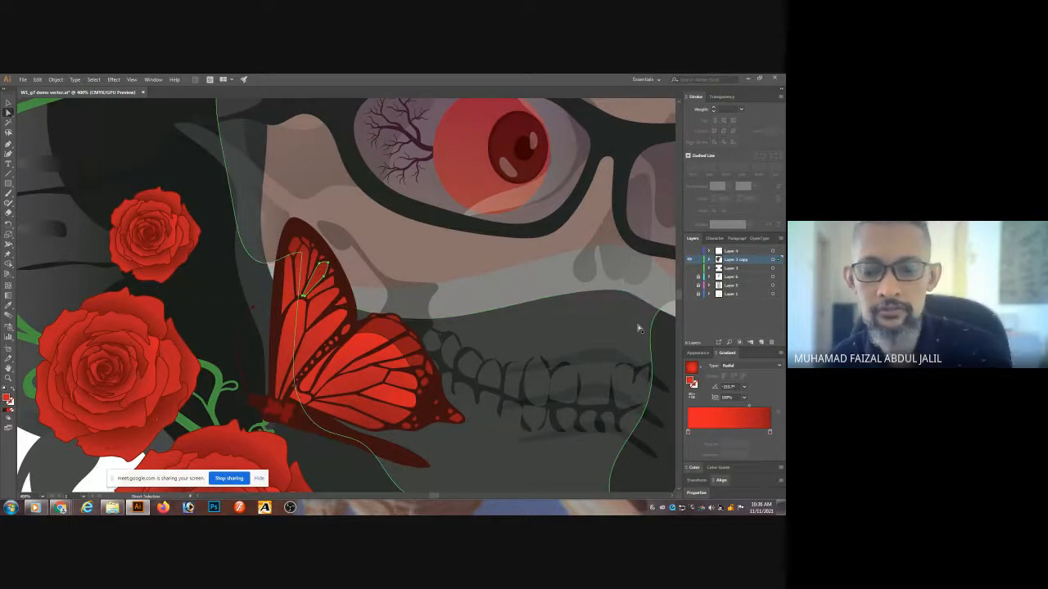
- Duplicate the largest butterfly above the headphones' right ear cup onto the empty canvas beside the artboard, below the spare tree
key("ctrl+minus")
key("ctrl+minus")
key("ctrl+minus")
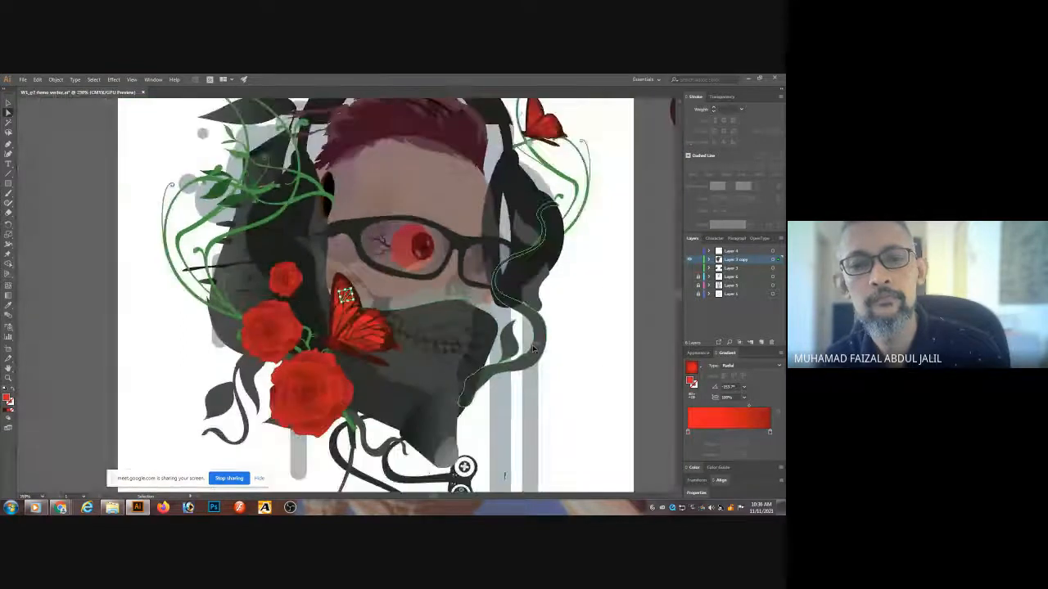
key("ctrl+minus")
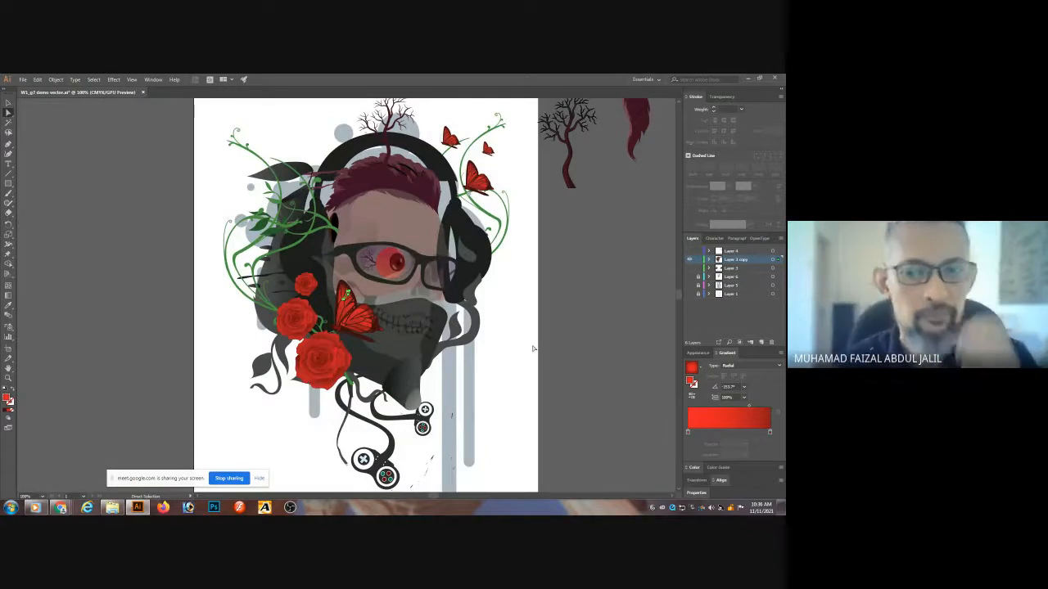
left_click_drag(519, 380, 436, 424)
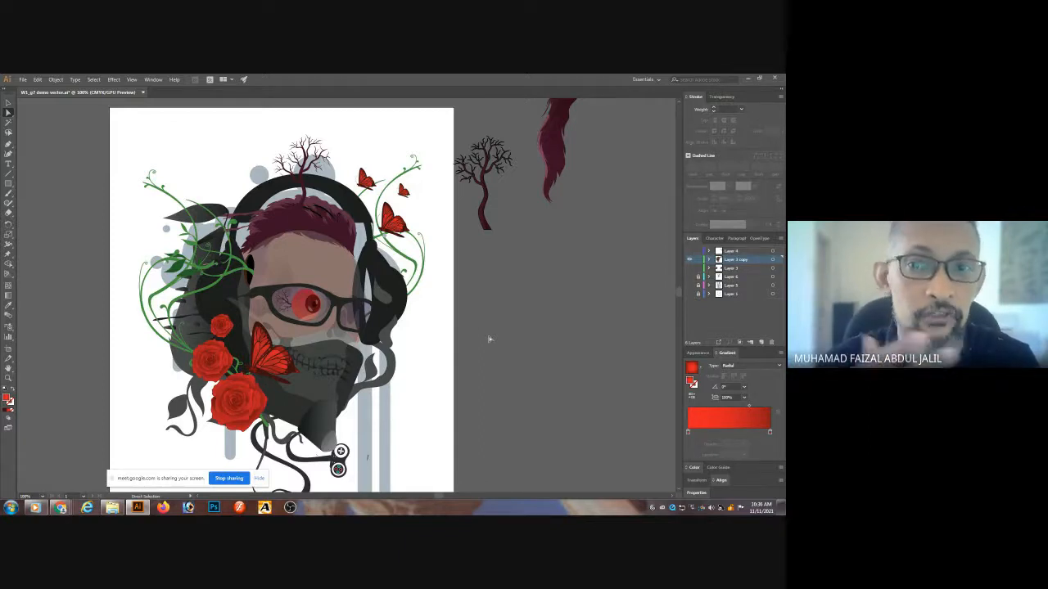
key("v")
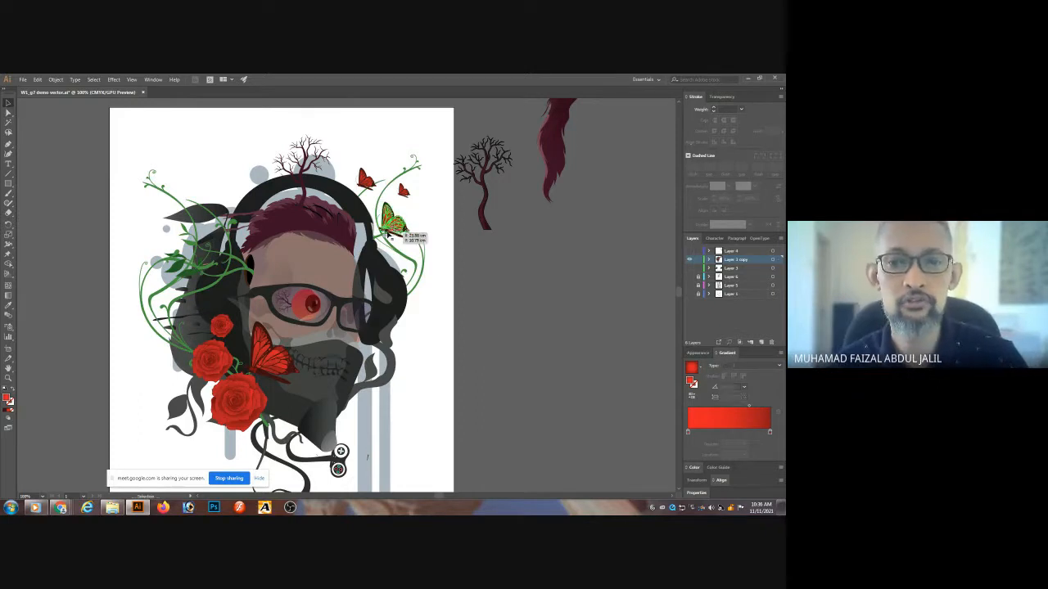
left_click_drag(393, 227, 491, 262)
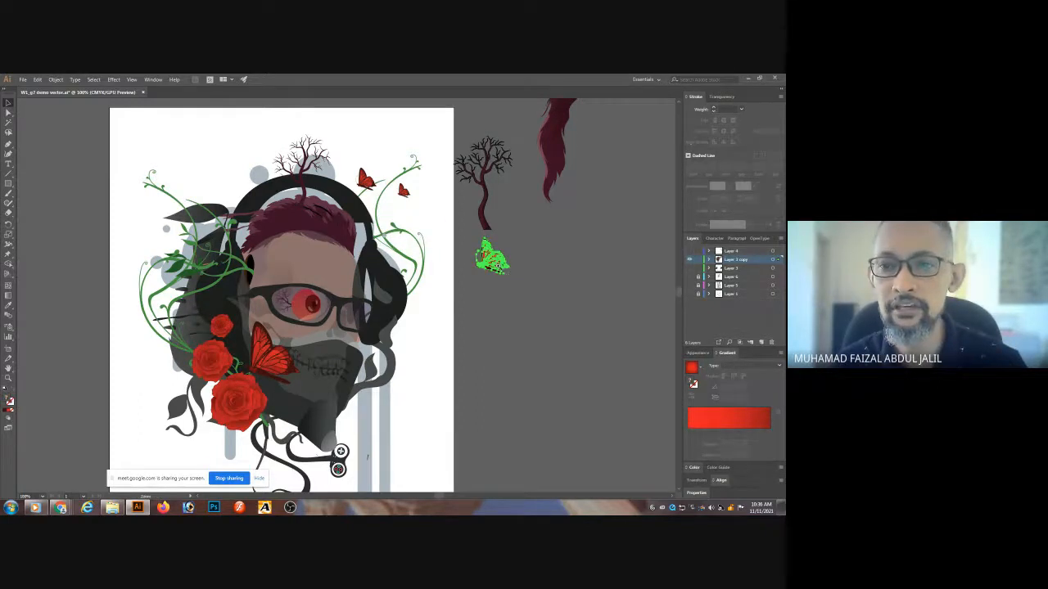
- Examine the copied butterfly up close by selecting its red wing panels and dark wing shapes, then deselect everything
key("ctrl+plus")
key("ctrl+plus")
left_click_drag(151, 310, 519, 299)
left_click(507, 284)
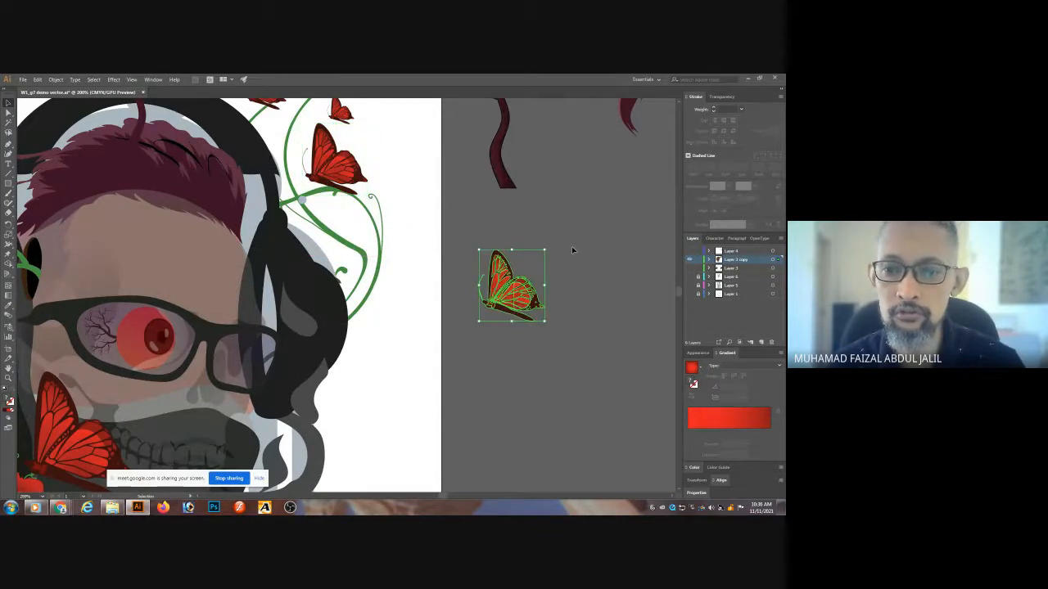
key("a")
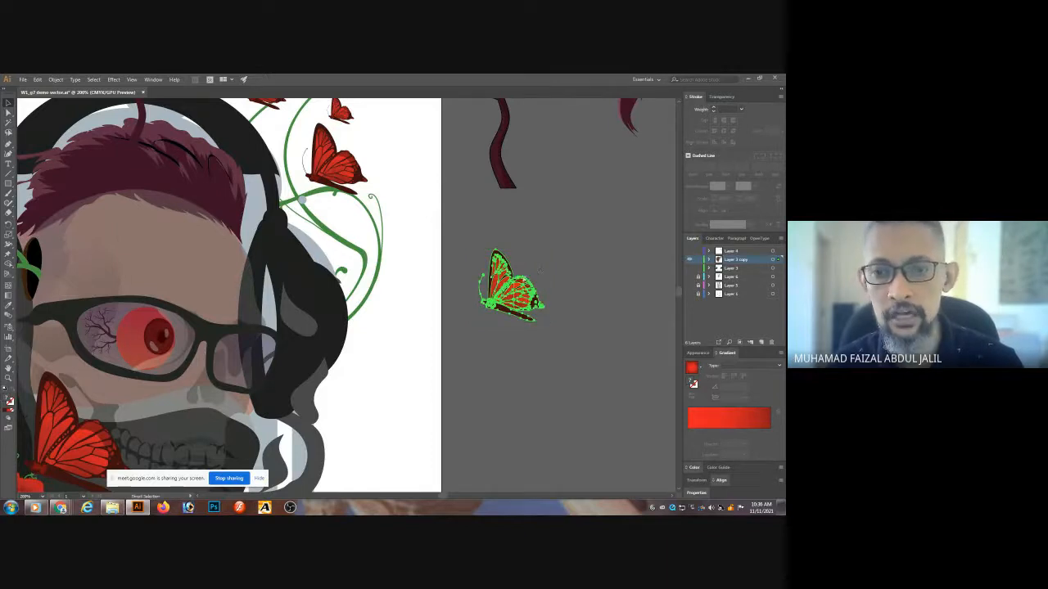
left_click(554, 263)
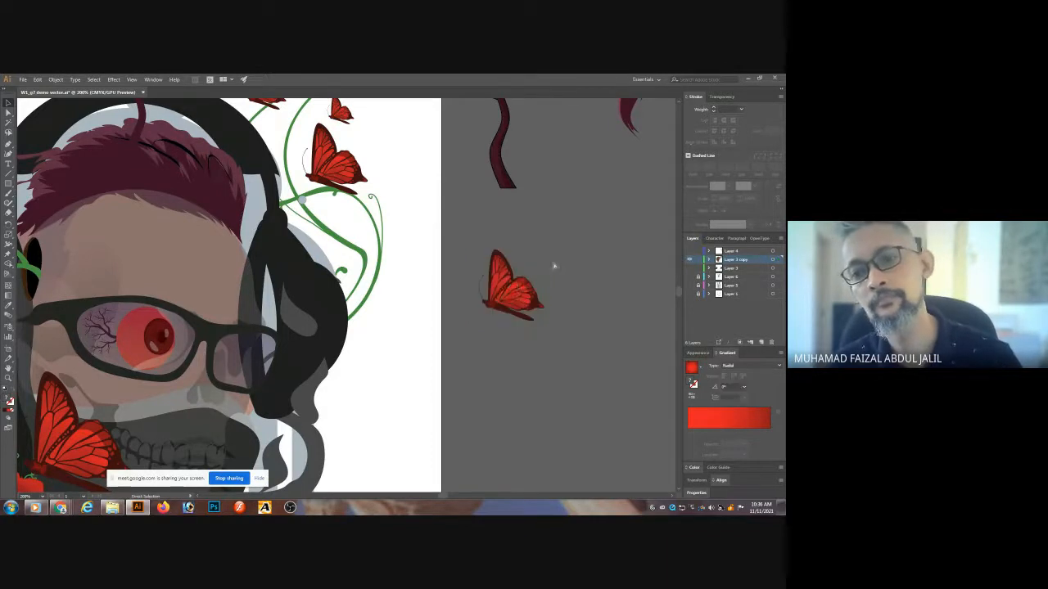
left_click(510, 288)
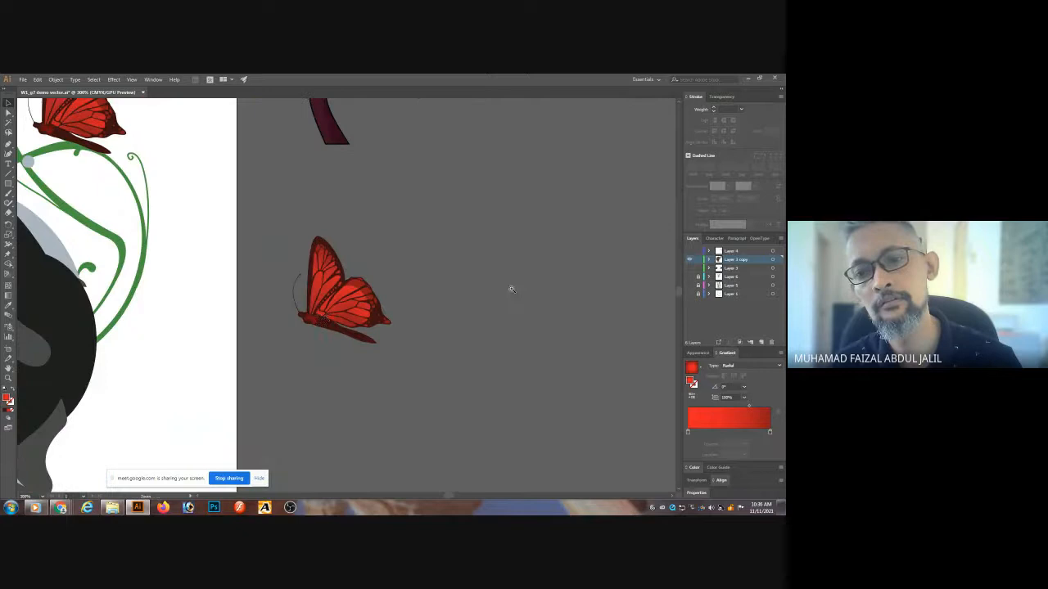
left_click(325, 316)
left_click(327, 311)
left_click(373, 216)
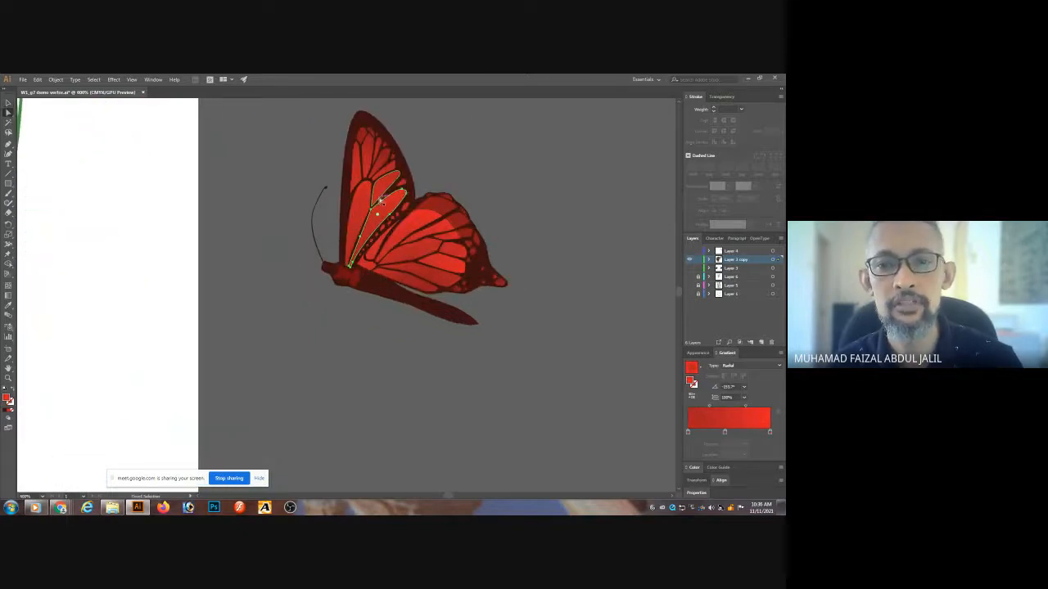
left_click(381, 199)
left_click(356, 176)
left_click(343, 215)
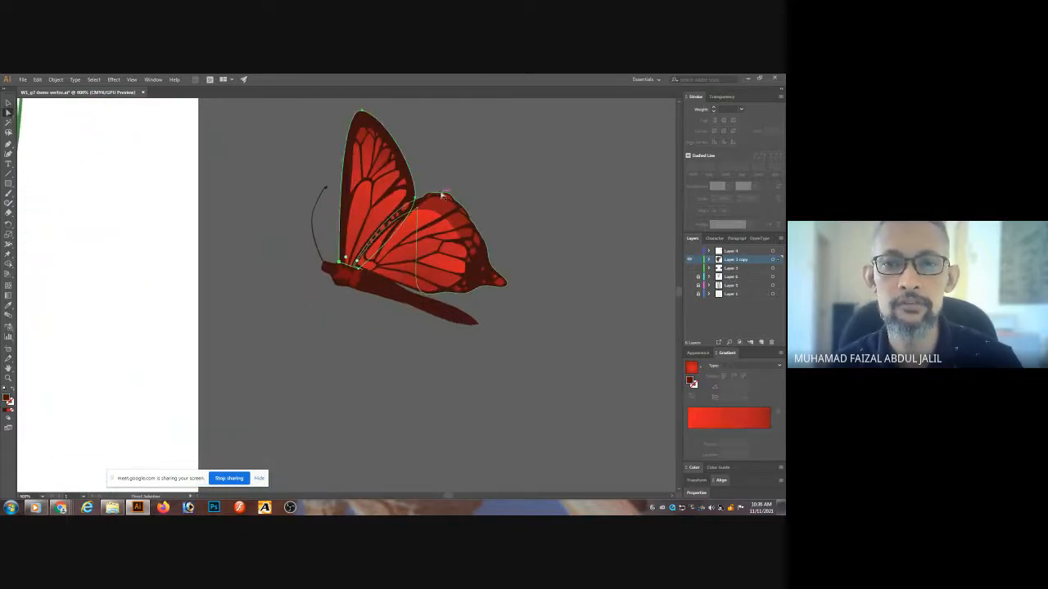
left_click(524, 254)
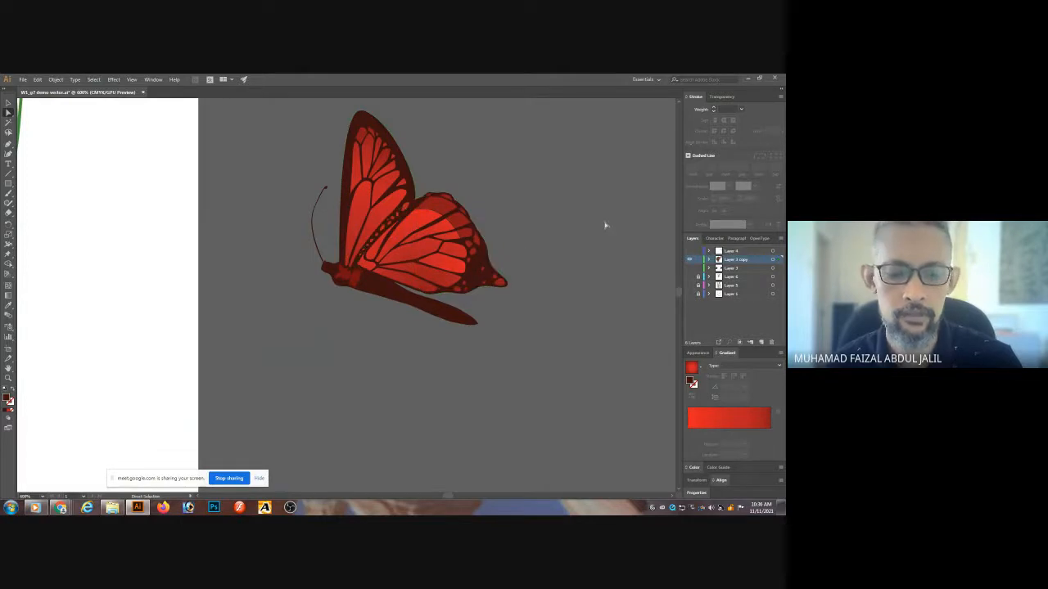
- Select the whole copied butterfly and look through the available effects, including Sketch, SVG Filters and Distort & Transform
key("v")
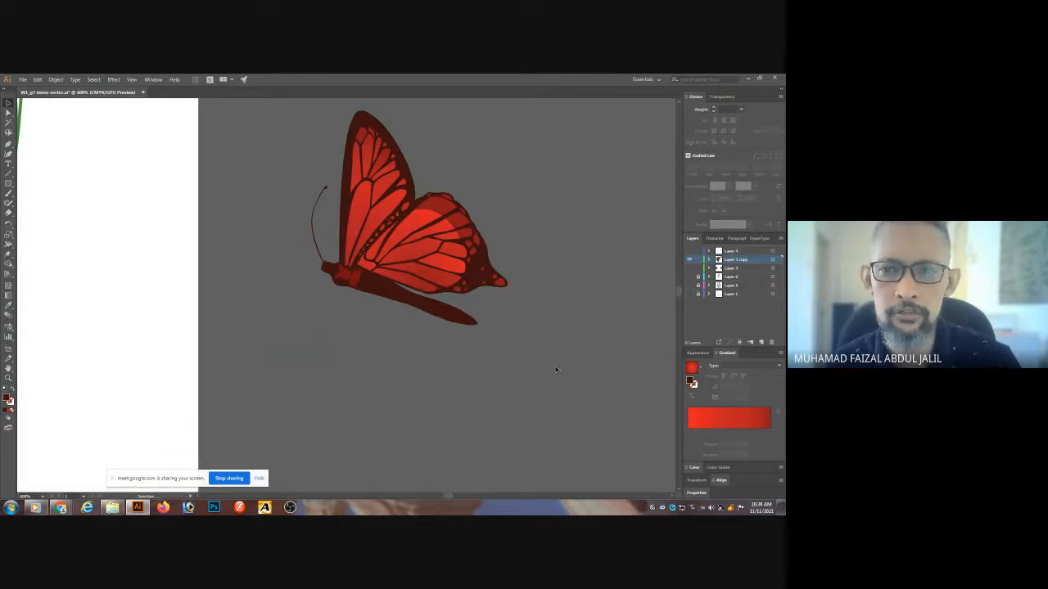
key("ctrl+a")
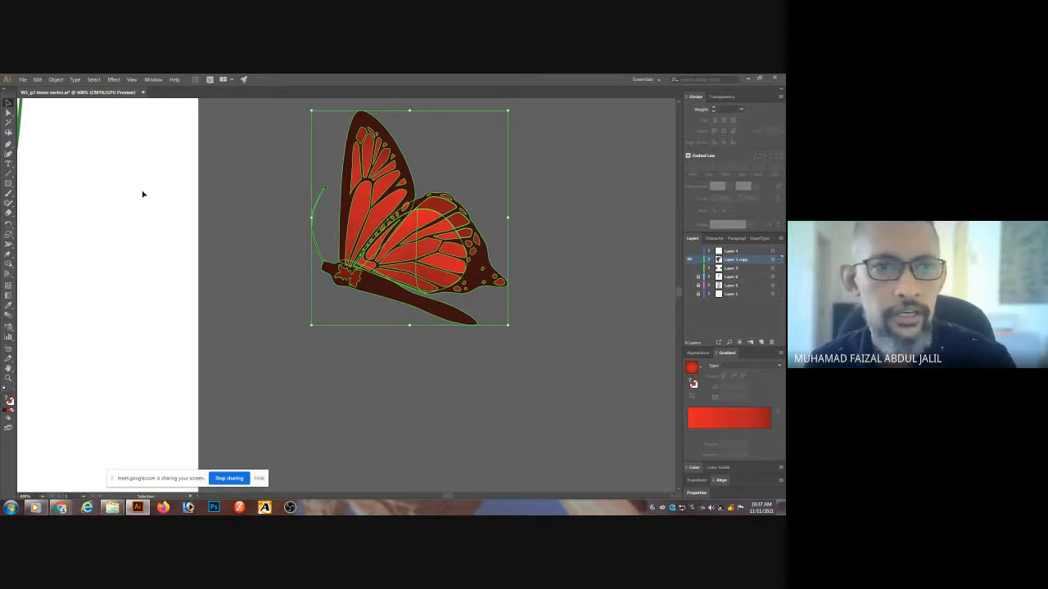
left_click(97, 81)
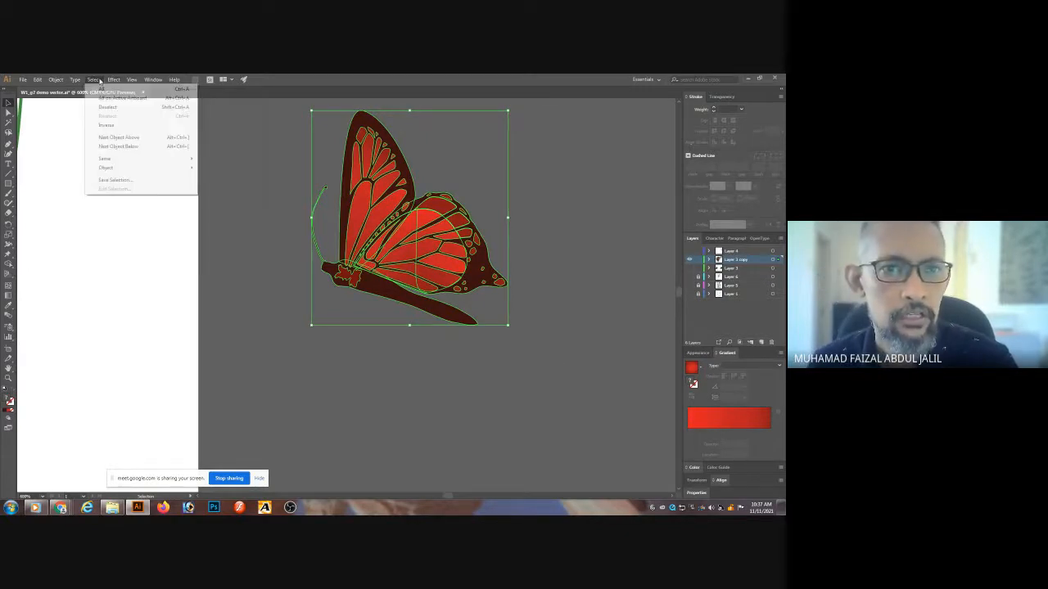
mouse_move(116, 82)
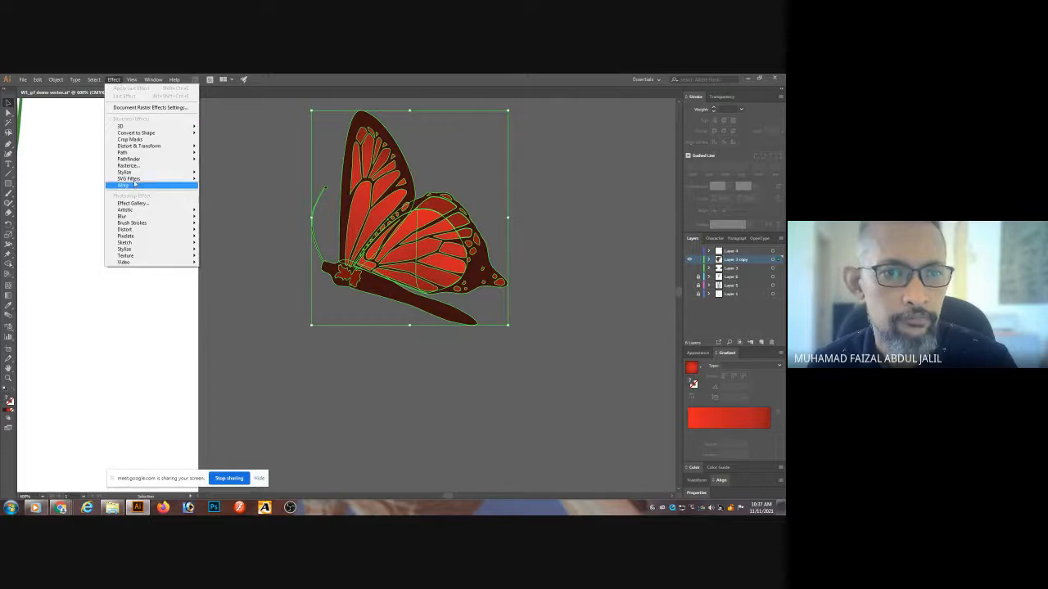
mouse_move(151, 180)
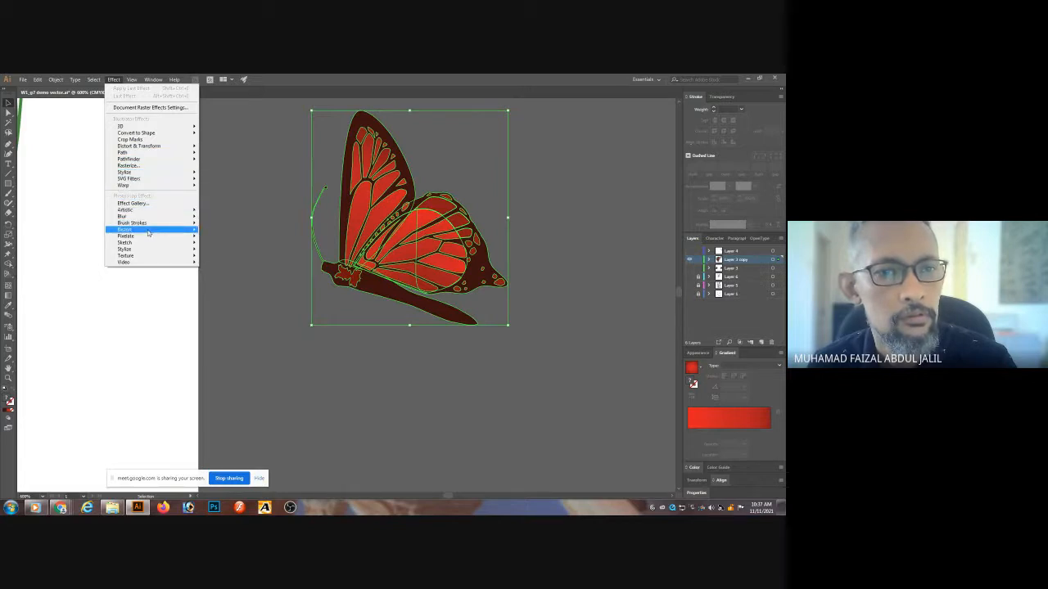
mouse_move(152, 249)
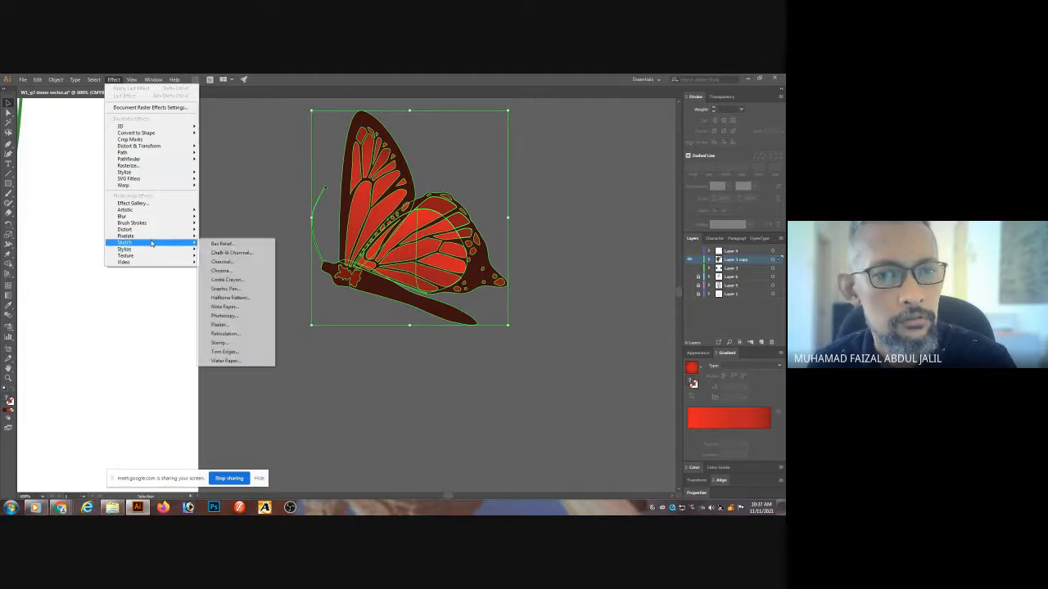
mouse_move(157, 225)
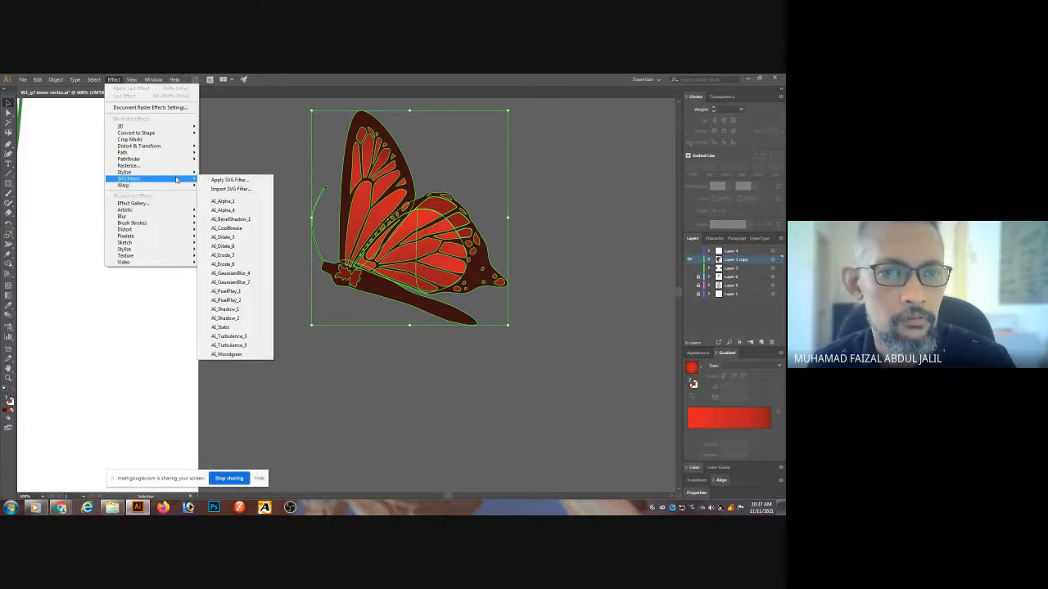
mouse_move(176, 146)
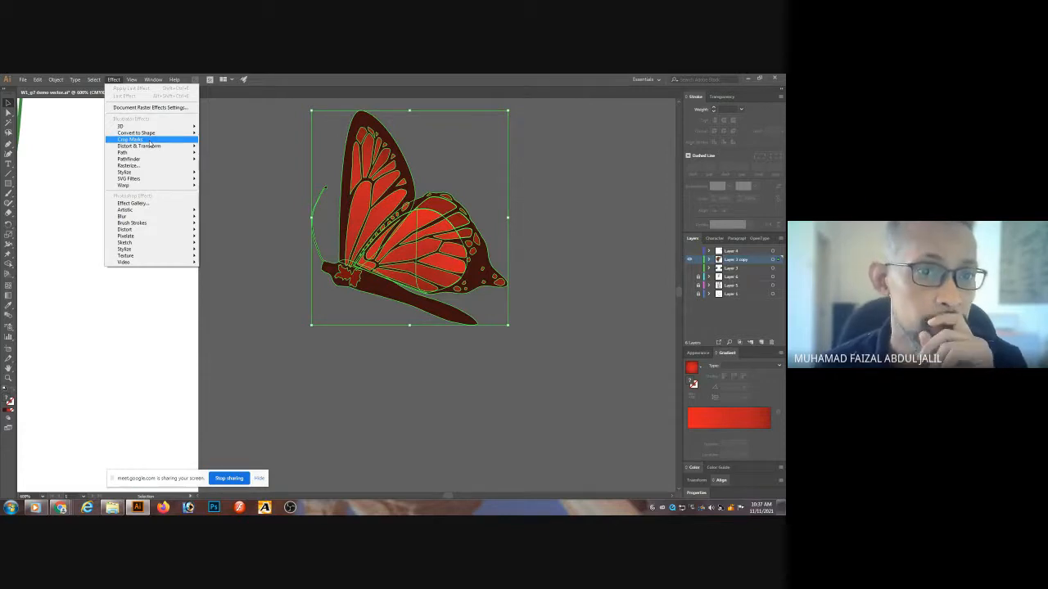
left_click(159, 204)
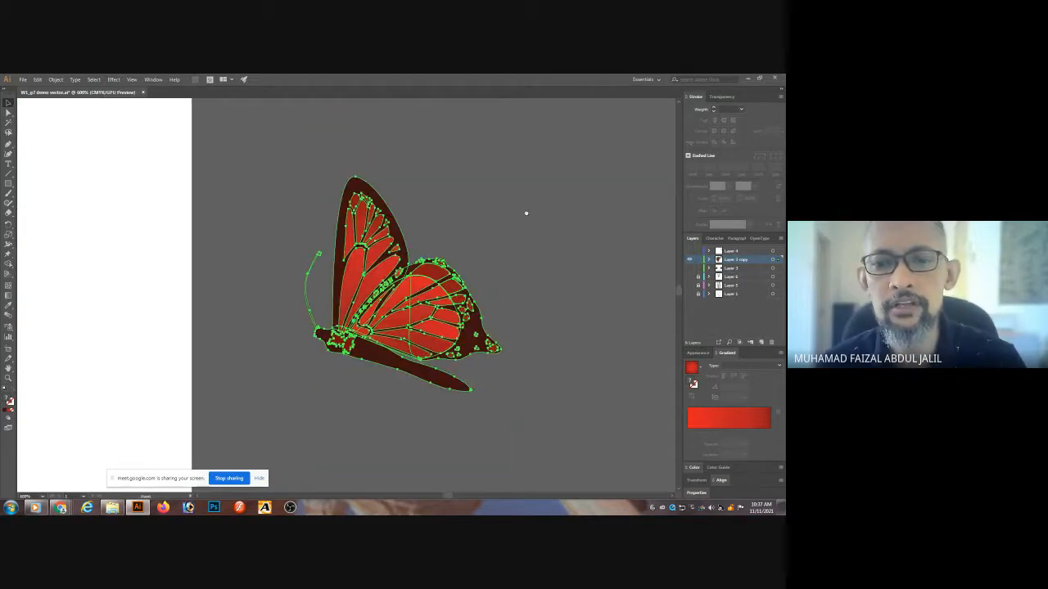
- Select the long inner panel of the copied butterfly's upper wing and recolour its first gradient stop magenta
left_click_drag(526, 214, 524, 201)
left_click(428, 216)
left_click(355, 259)
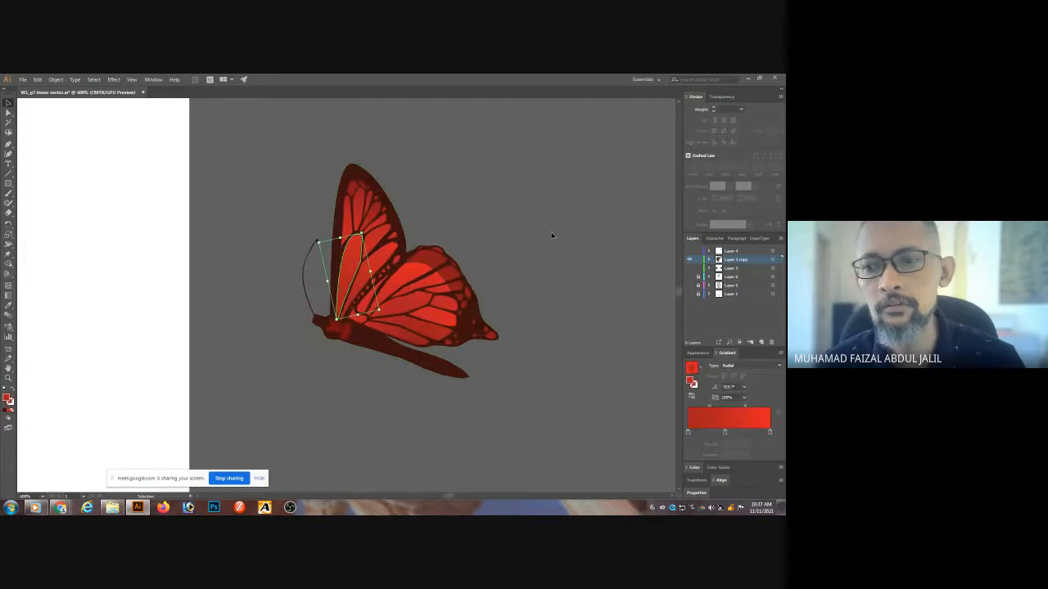
left_click(688, 434)
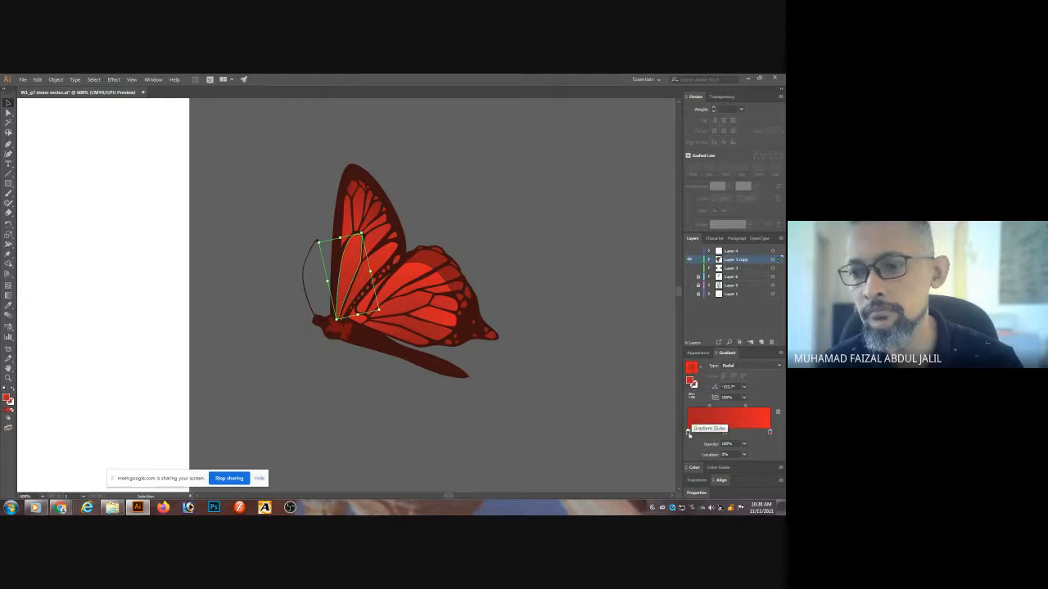
double_click(687, 434)
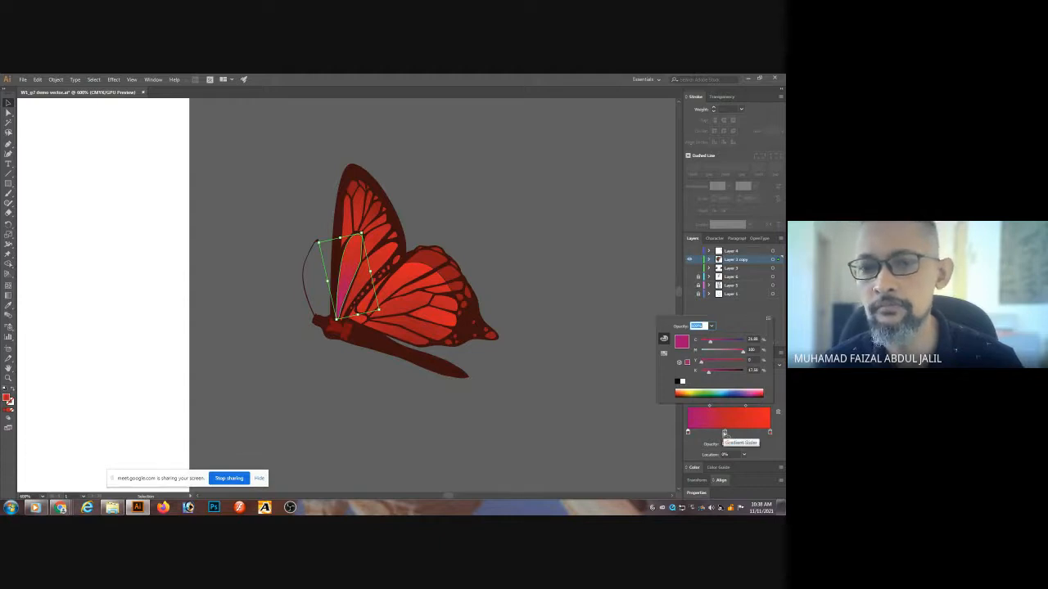
- Shift the middle gradient stop of the long wing panel slightly toward the red end, recolour it pinkish red and deselect the panel
left_click(724, 433)
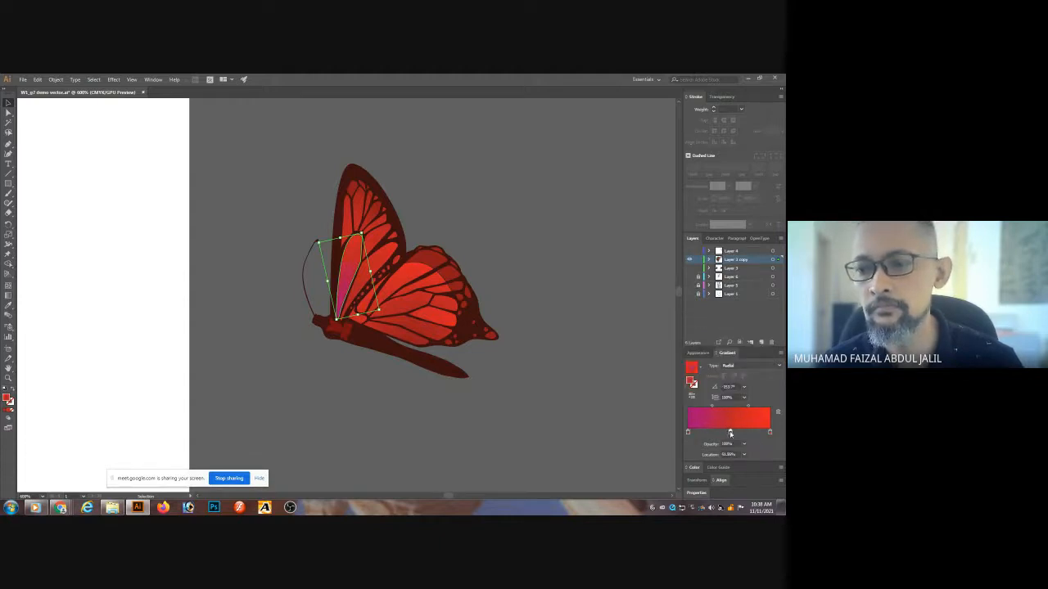
double_click(730, 434)
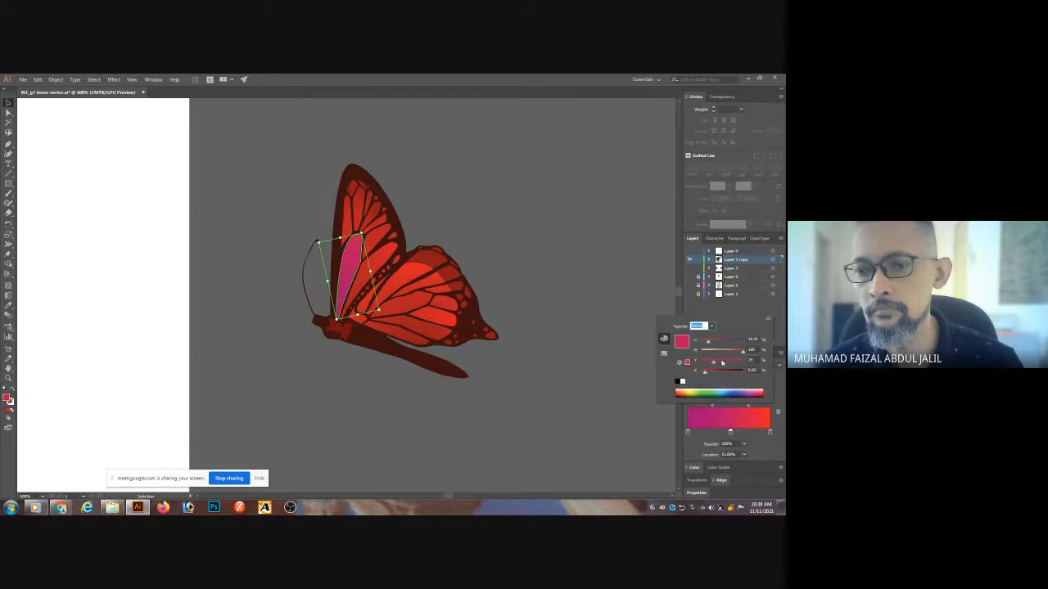
left_click(571, 285)
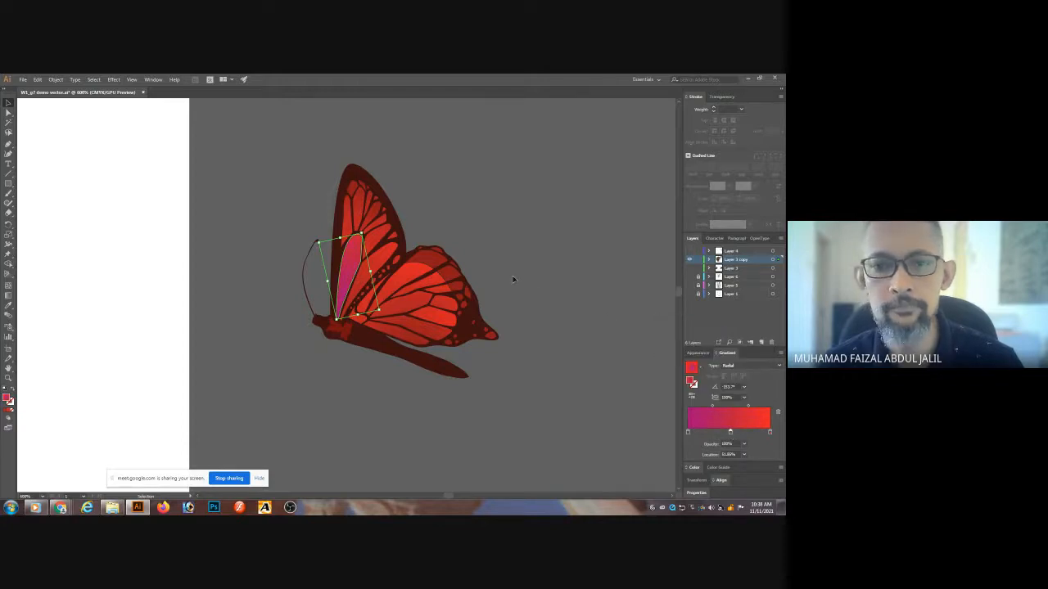
left_click(493, 244)
- Copy the magenta-to-red gradient with the Eyedropper onto the long panel beside the recoloured one in the upper wing
key("g")
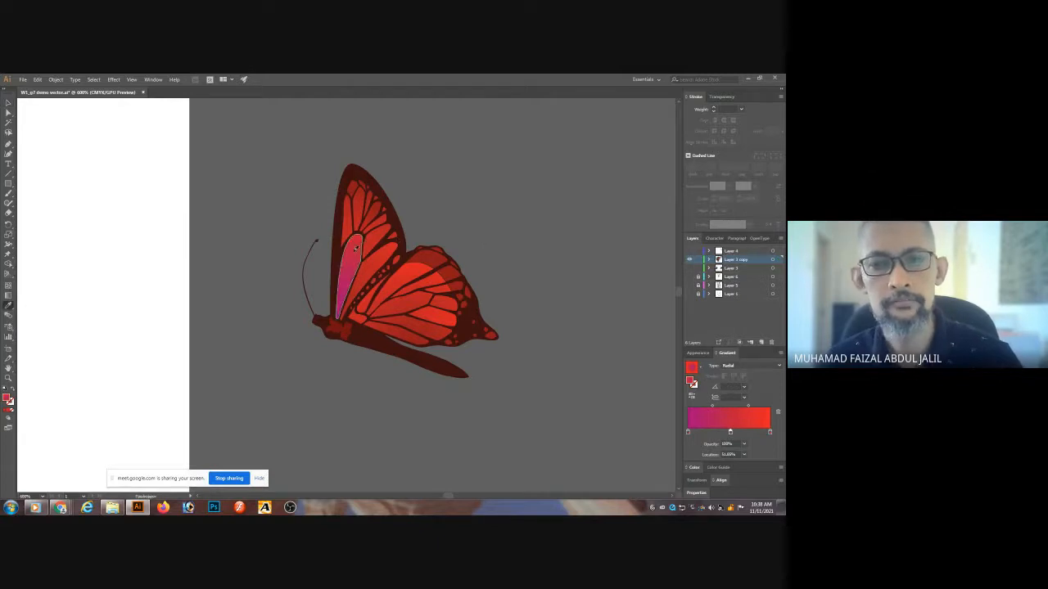
key("k")
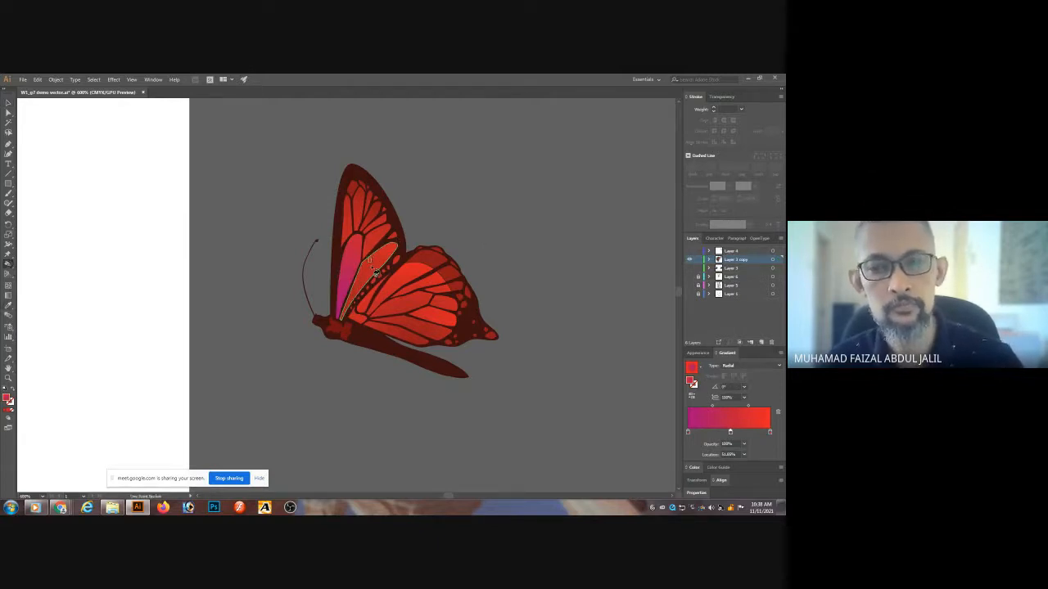
left_click(373, 266, "ctrl")
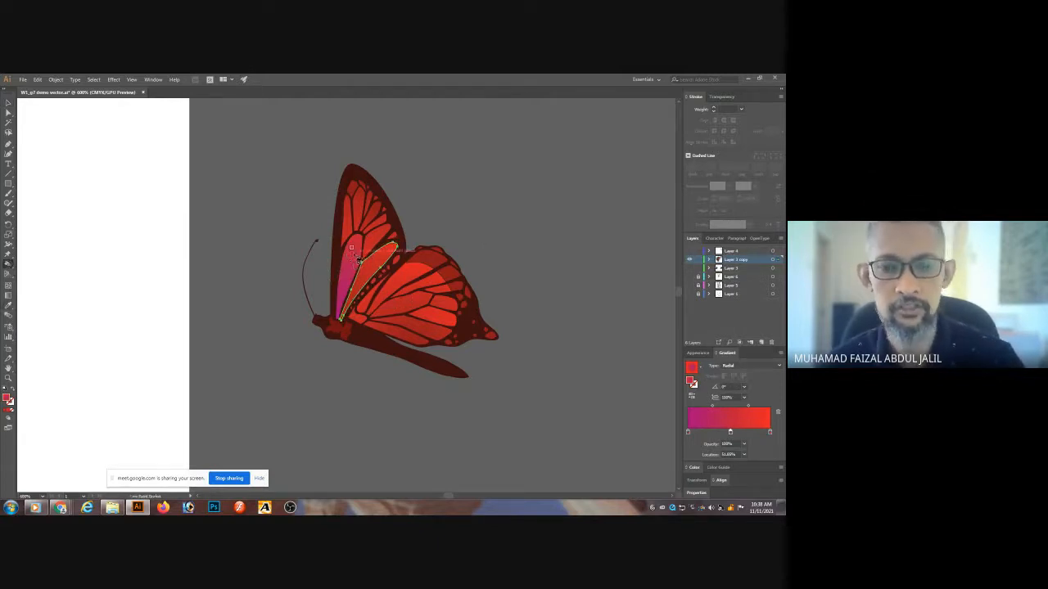
key("i")
left_click(354, 262)
- Copy the magenta-to-red gradient with the Eyedropper onto the two panels at the middle outer edge of the upper wing
left_click(376, 242, "ctrl")
left_click(358, 248)
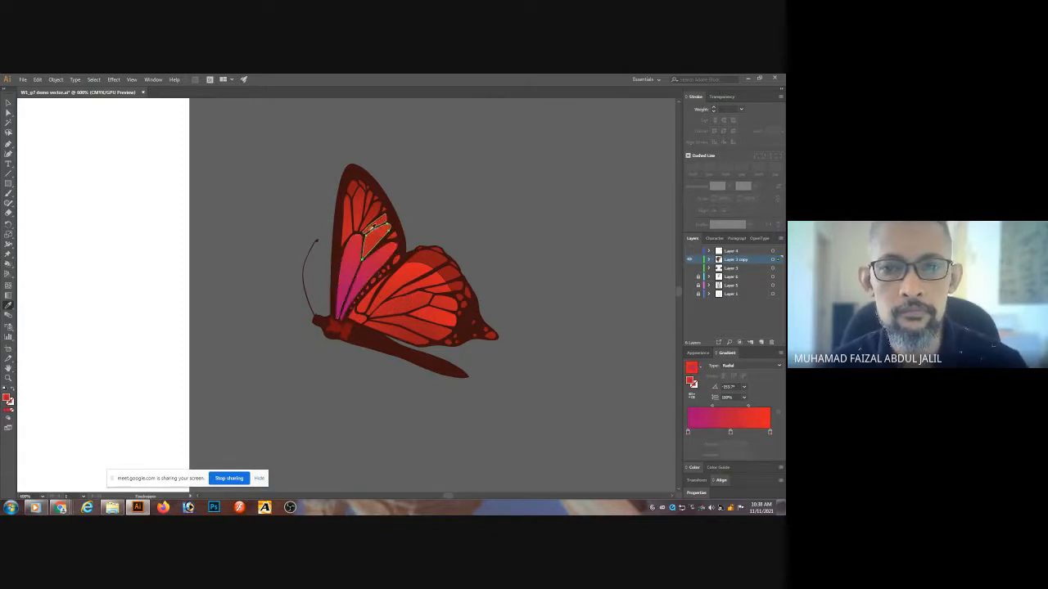
left_click(361, 244)
left_click(355, 242)
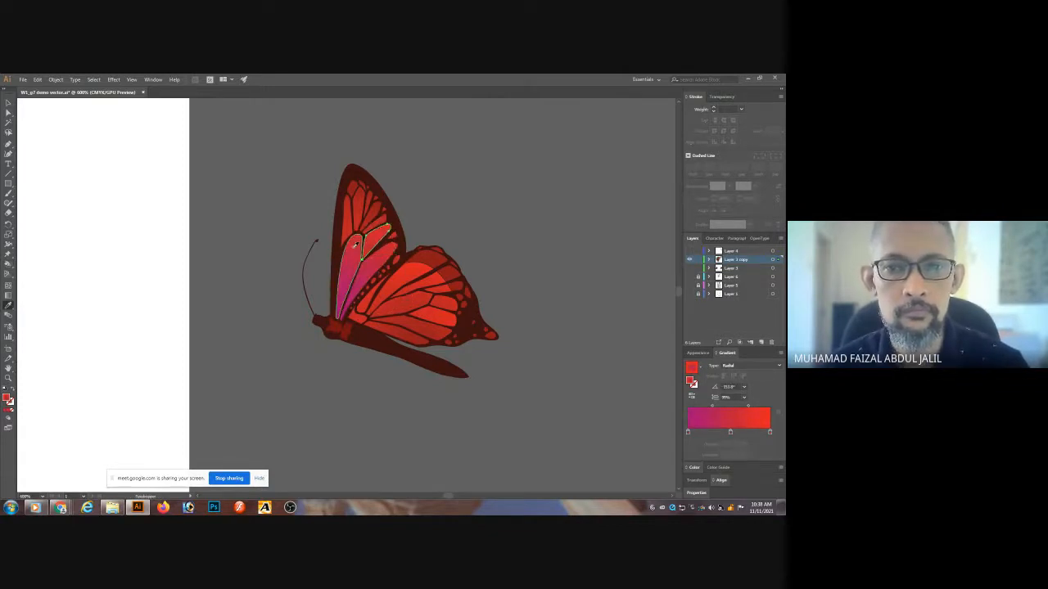
left_click(370, 219, "ctrl")
left_click(357, 250)
- Apply the sampled magenta-to-red gradient to the two long upper panels and the small panel above them in the upper wing
left_click(359, 217, "ctrl")
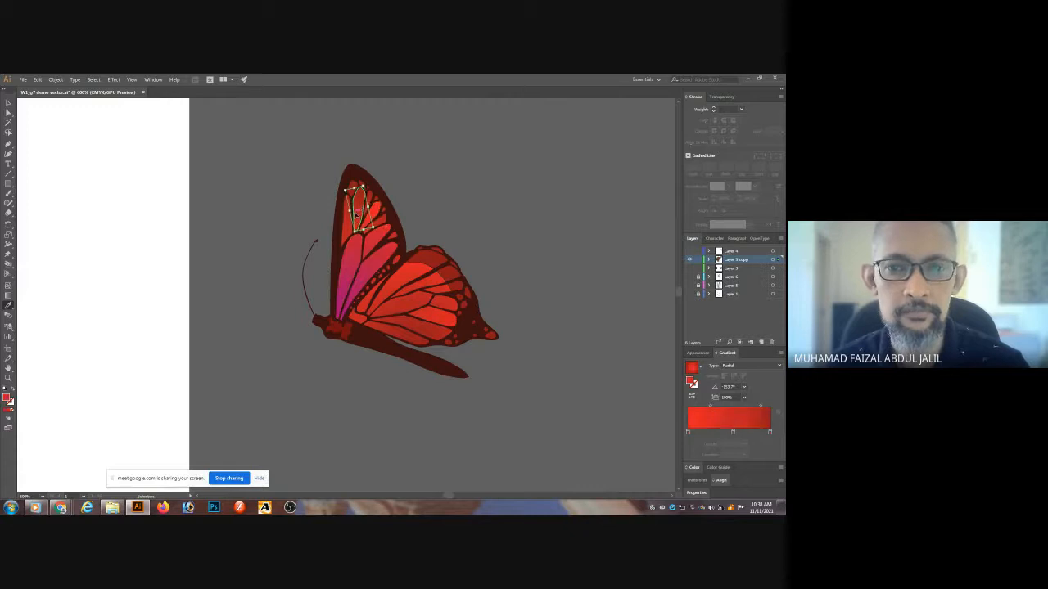
left_click(356, 246)
left_click(355, 246)
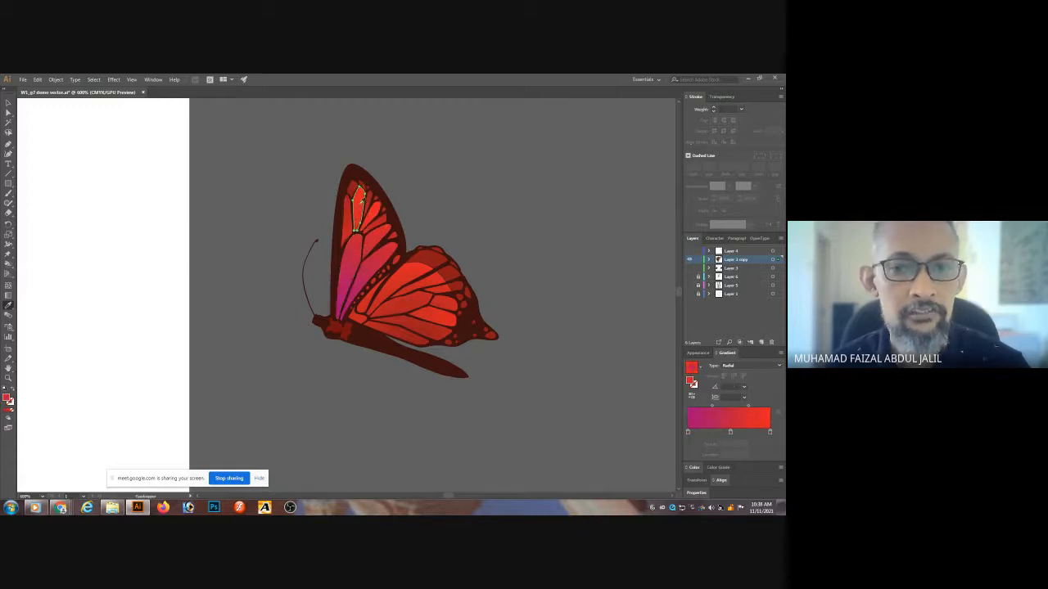
left_click(352, 206, "ctrl")
left_click(355, 245)
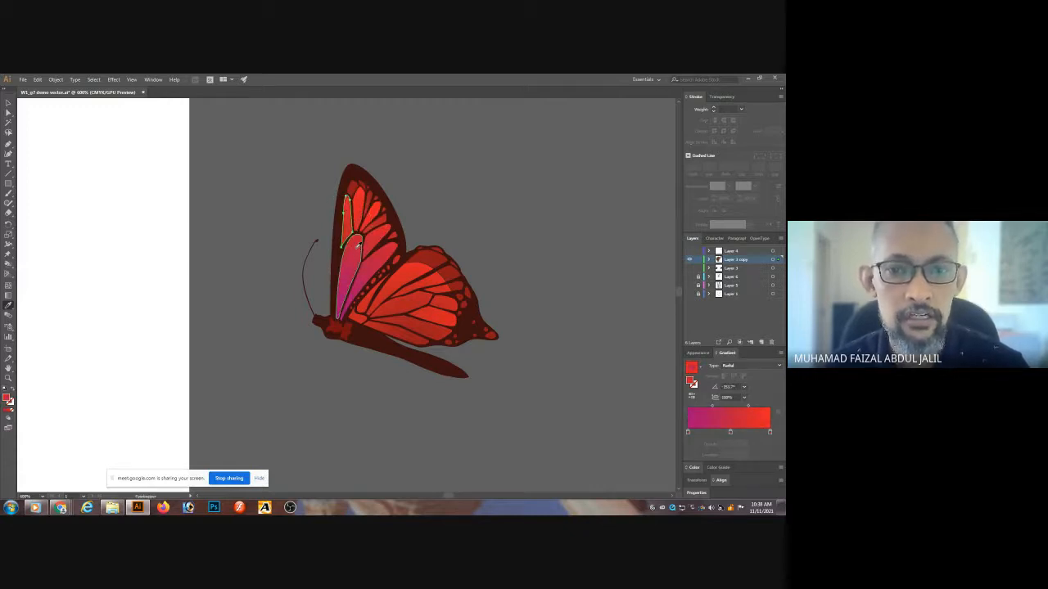
left_click(355, 193, "ctrl")
left_click(355, 227)
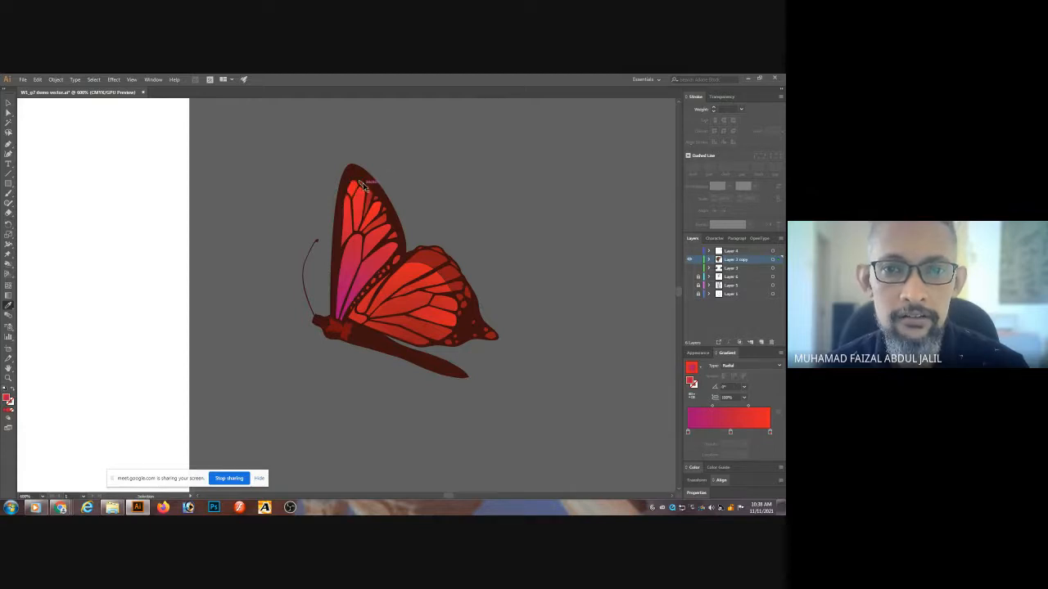
- Copy the gradient onto the remaining small panels along the upper wing's outer tip edge and deselect the artwork
left_click(363, 185, "ctrl")
left_click(355, 226)
left_click(371, 201, "ctrl")
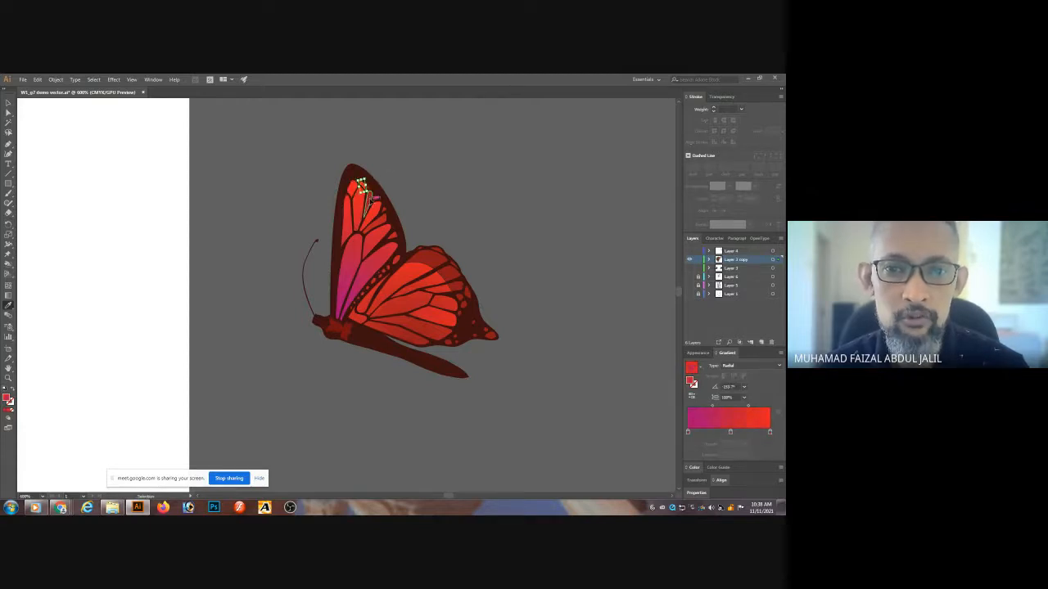
left_click(357, 221)
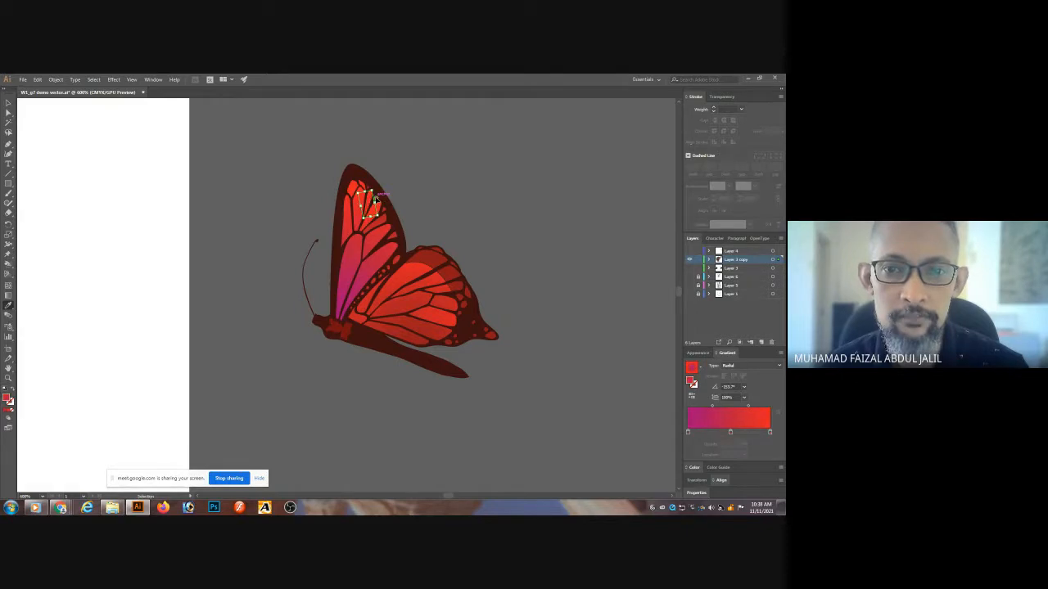
left_click(376, 199, "ctrl")
left_click(368, 203)
left_click(422, 190, "ctrl")
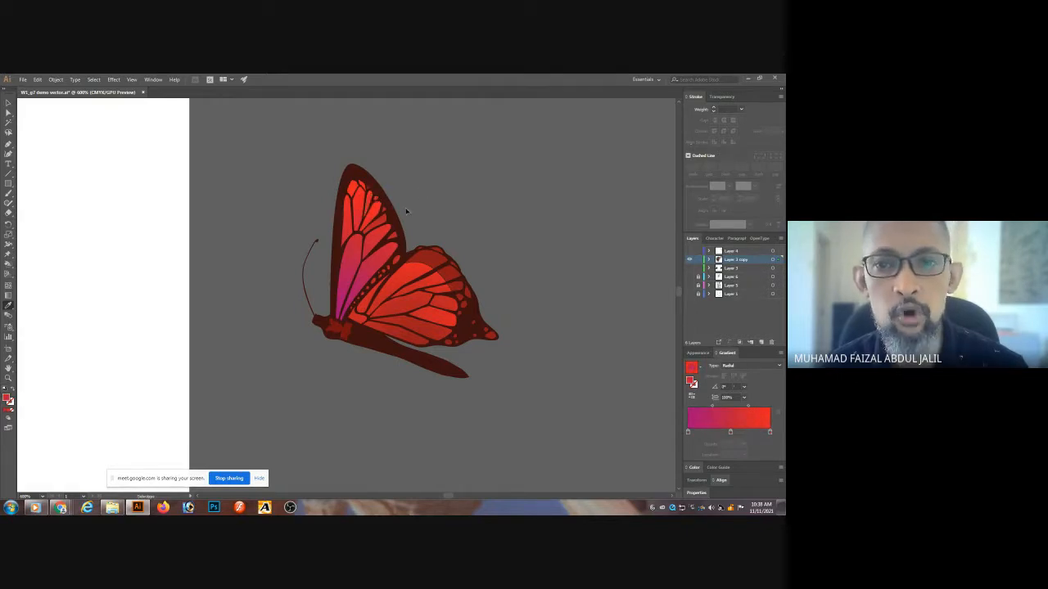
- Recolour the upper wing's dark outline shape deep purple with hue 273°, saturation 89% and brightness 32%
left_click(403, 238, "ctrl")
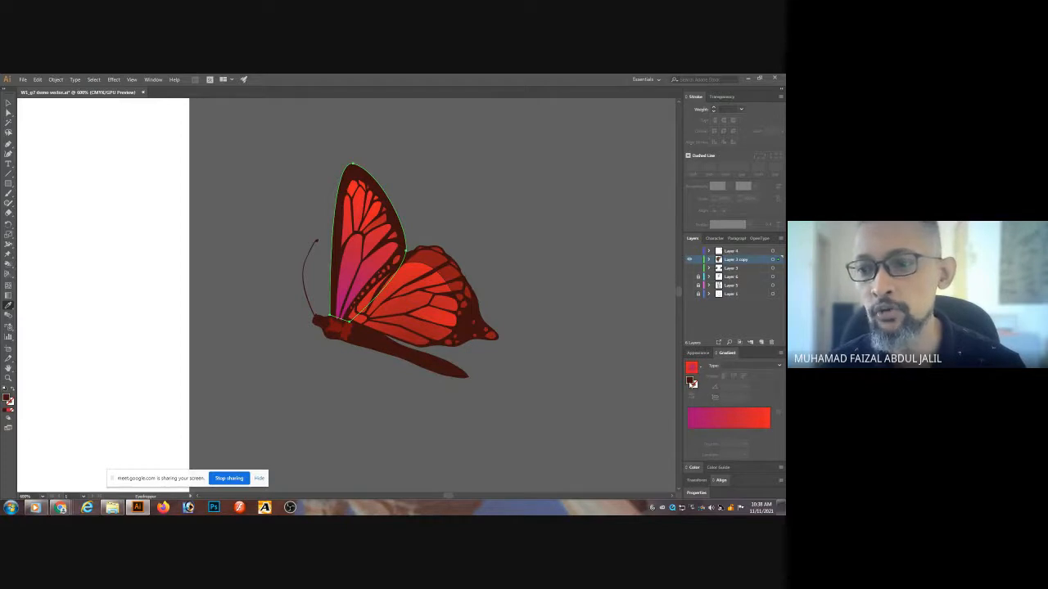
double_click(693, 383)
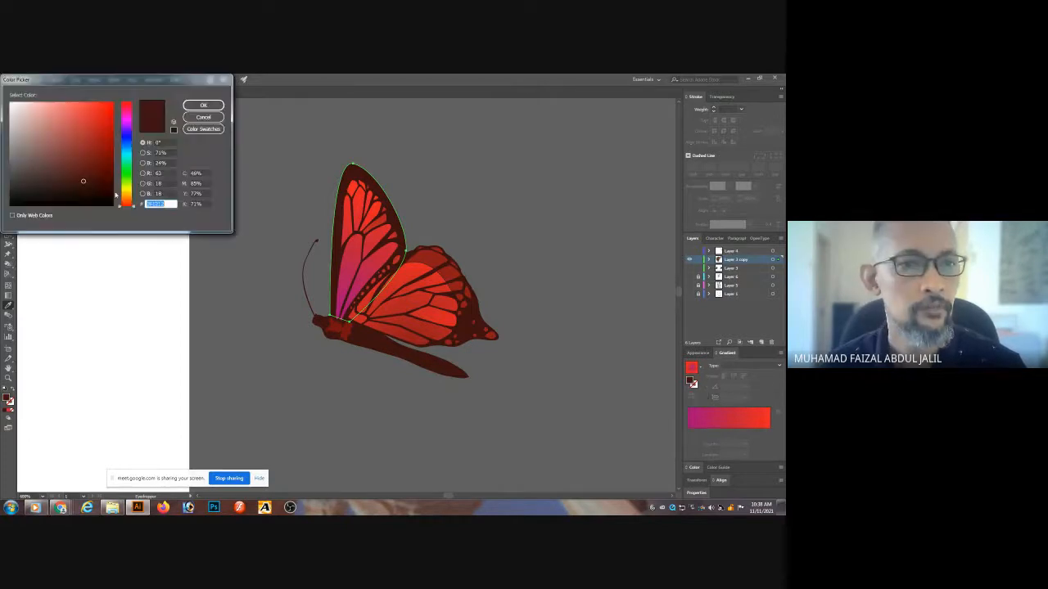
left_click(126, 128)
left_click(101, 172)
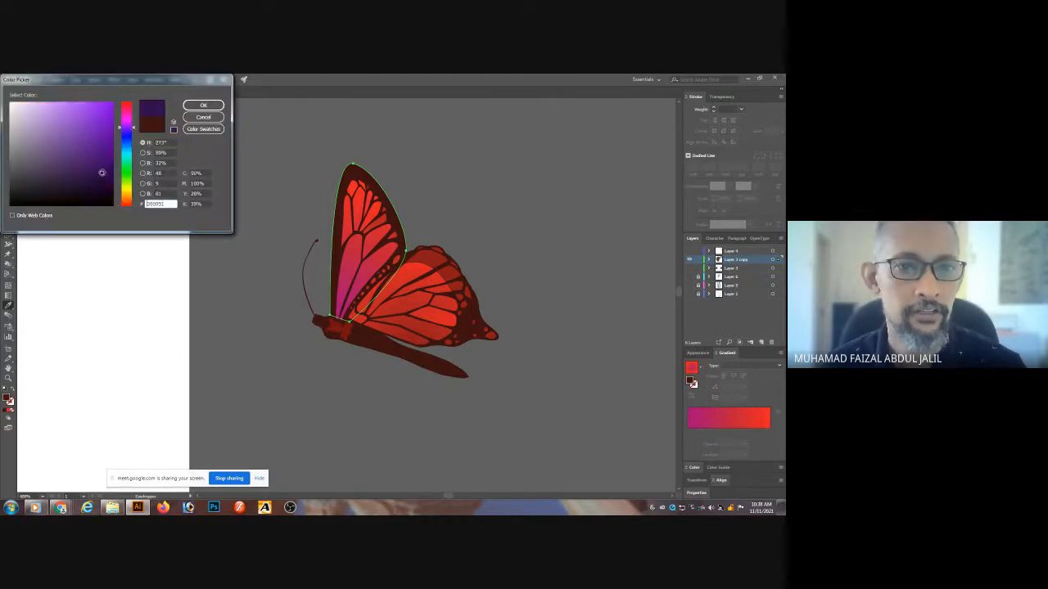
left_click(203, 105)
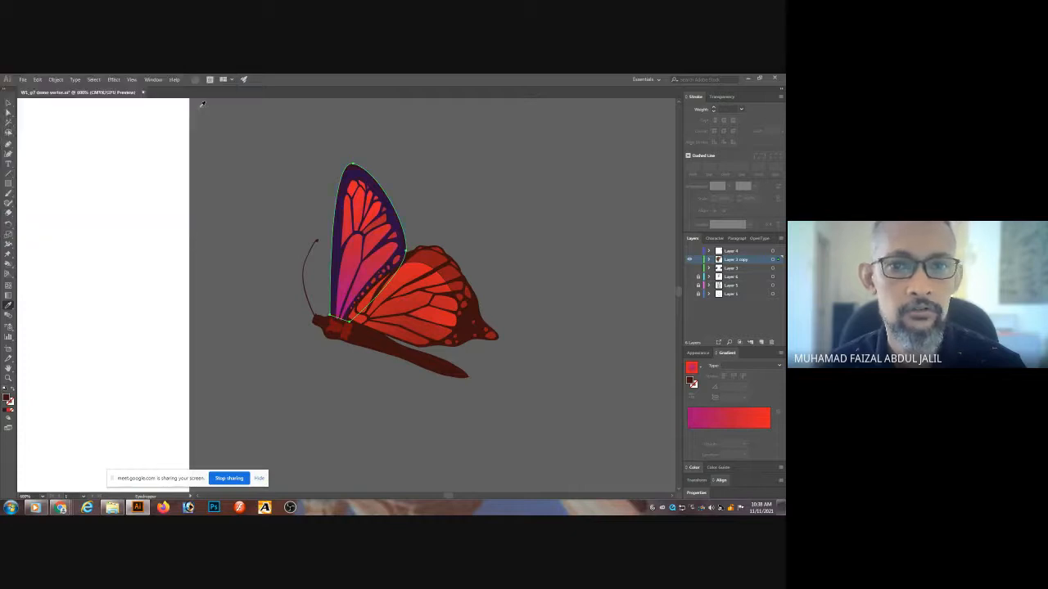
left_click(457, 142, "ctrl")
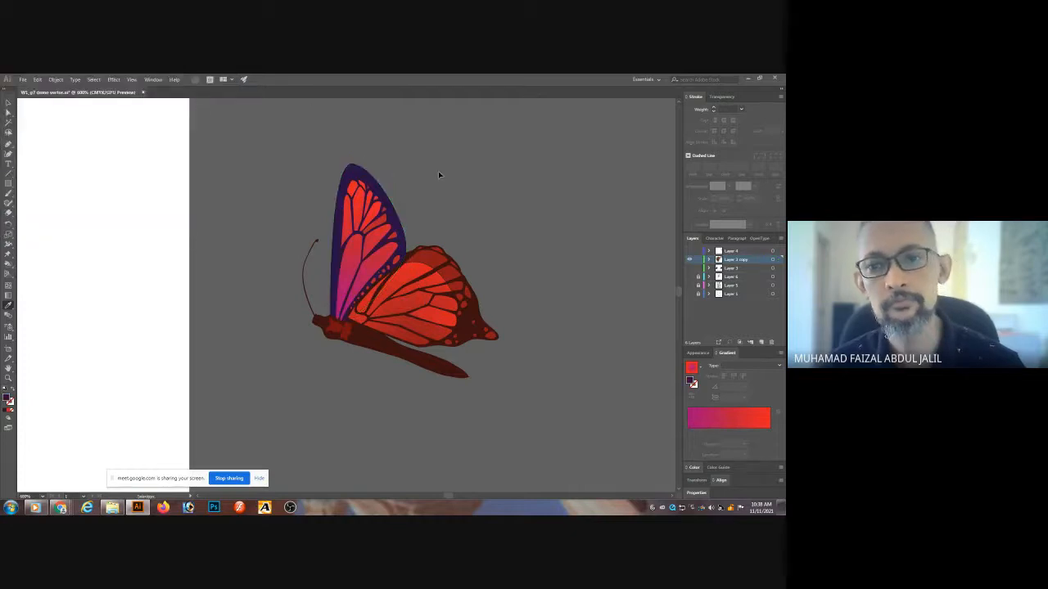
- Copy the upper wing border's deep purple onto the lower wing's outer shape and the butterfly's body with the Eyedropper
left_click(469, 310, "ctrl")
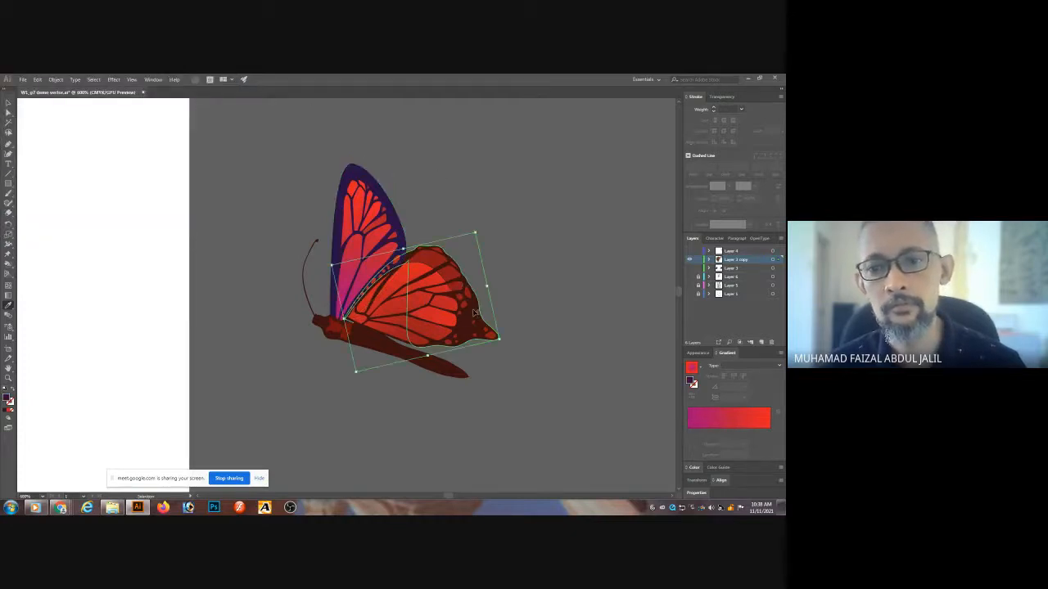
left_click(401, 225)
left_click(390, 348, "ctrl")
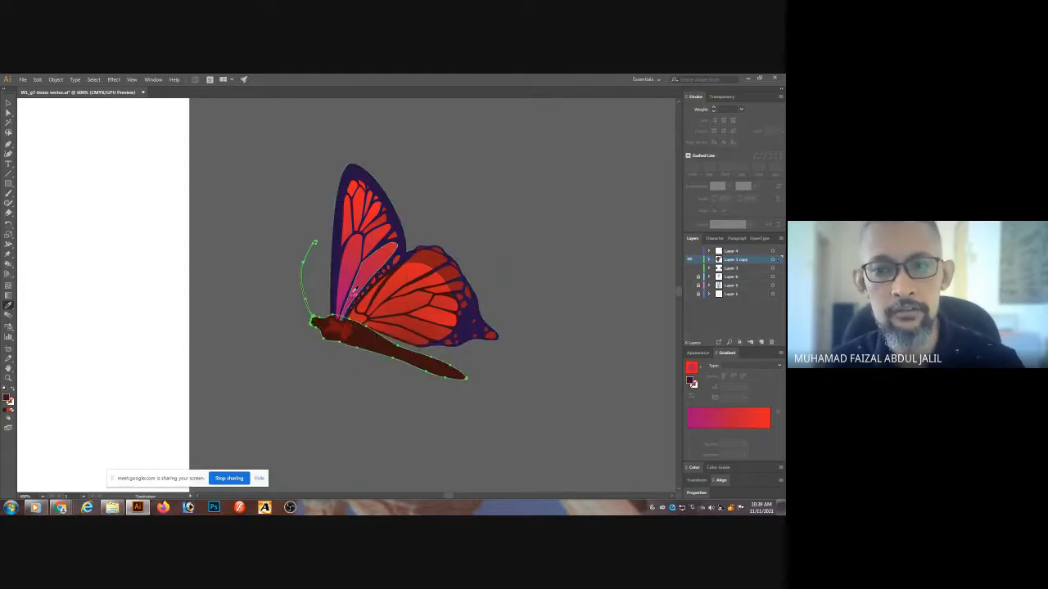
- Recolour the small markings on the butterfly's body a lighter, muted purple than the body and deselect them
left_click(332, 328, "ctrl")
left_click(347, 312)
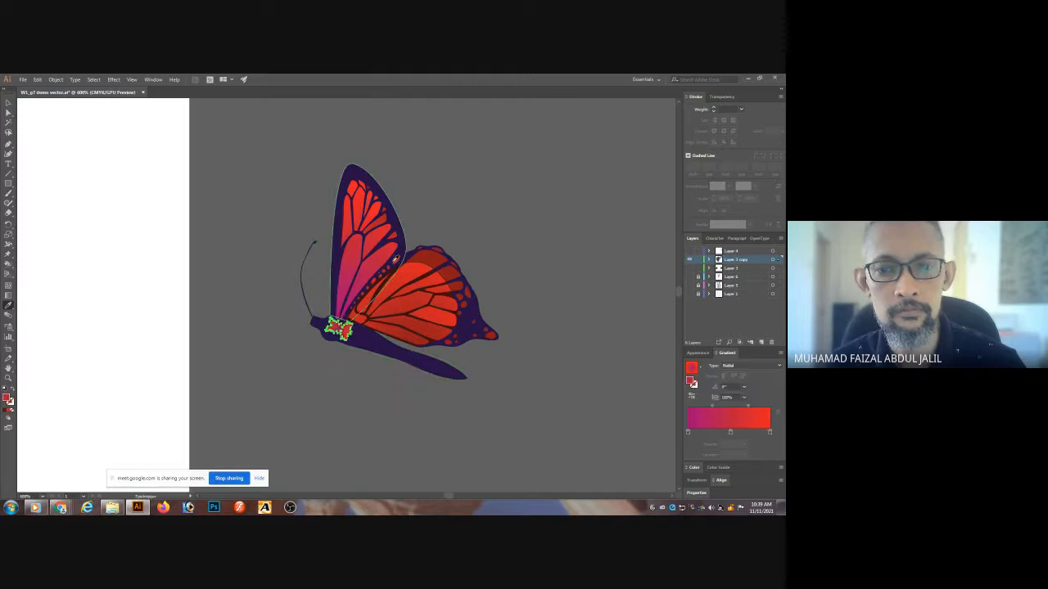
left_click(455, 212, "ctrl")
left_click(347, 330, "ctrl")
key("x")
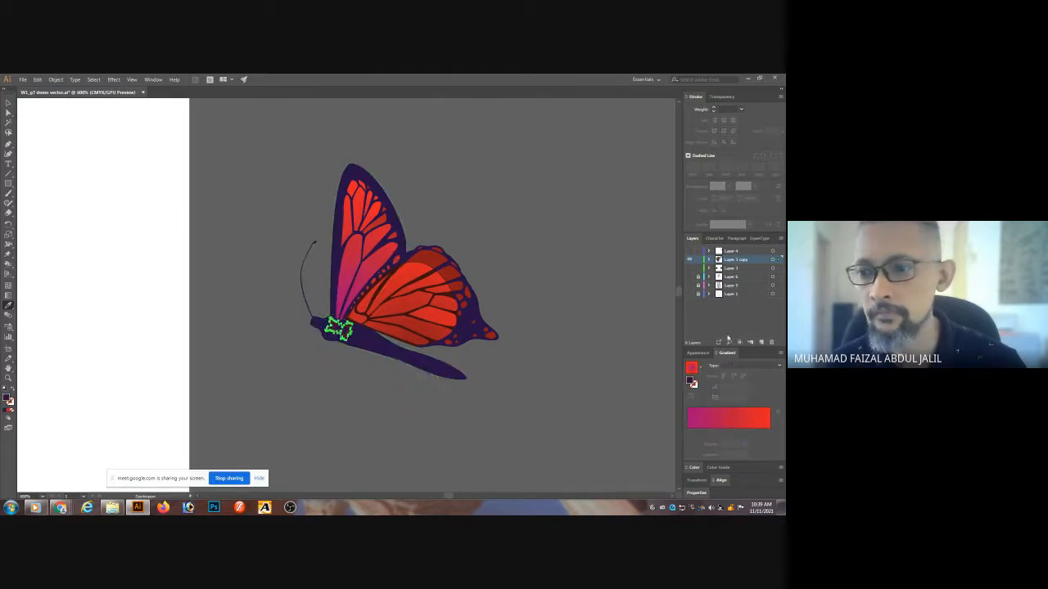
double_click(692, 383)
left_click_drag(90, 176, 71, 158)
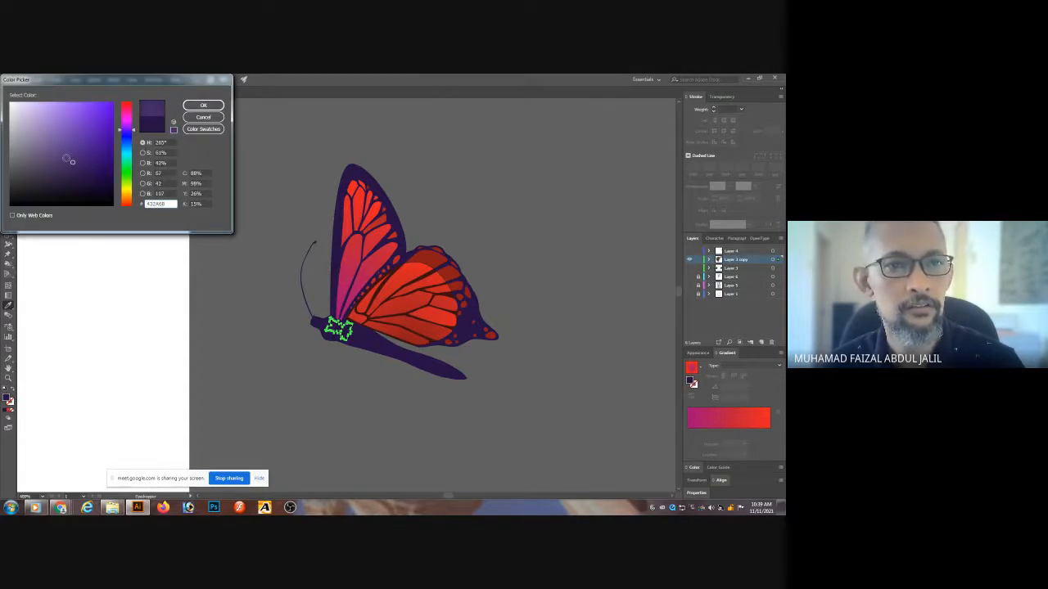
left_click(203, 105)
left_click(506, 168, "ctrl")
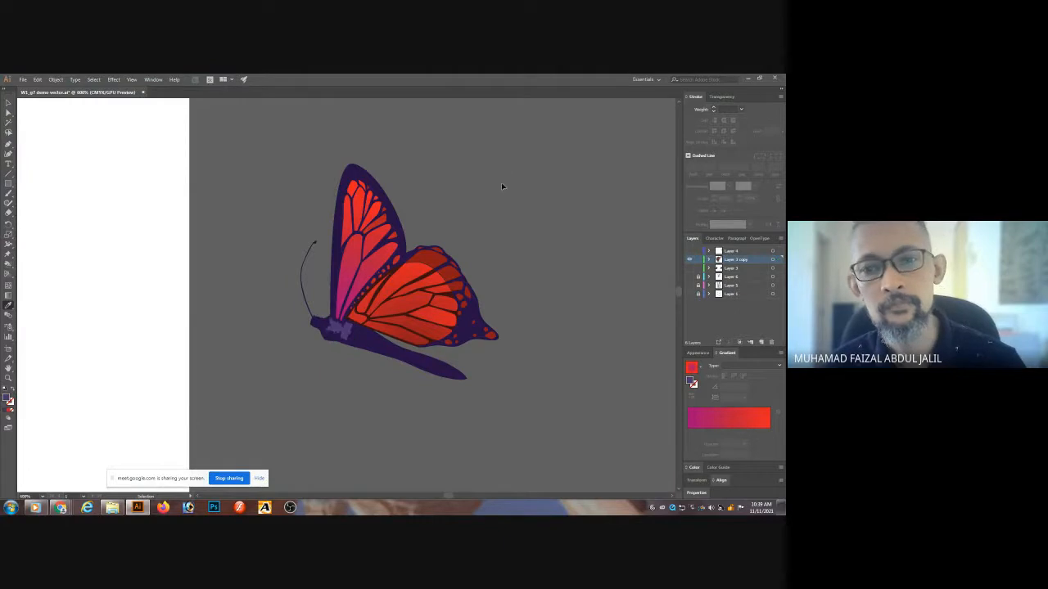
- Select the lower wing's large inner panels together and apply the magenta-to-red gradient from the upper wing to them
left_click(360, 307, "ctrl")
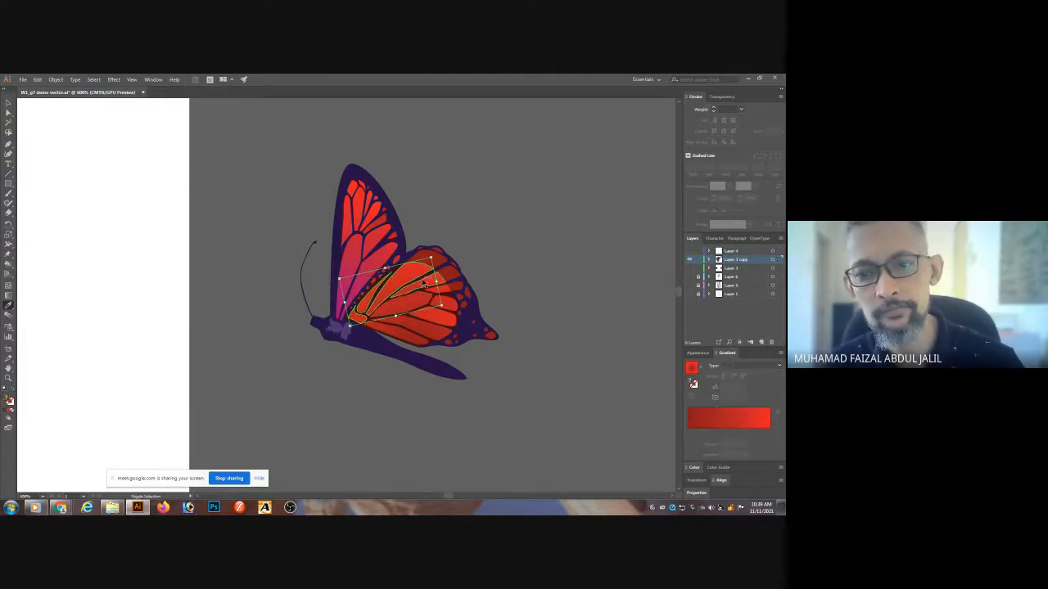
left_click(424, 315, "ctrl")
left_click(427, 326, "ctrl+shift")
left_click(413, 333, "ctrl+shift")
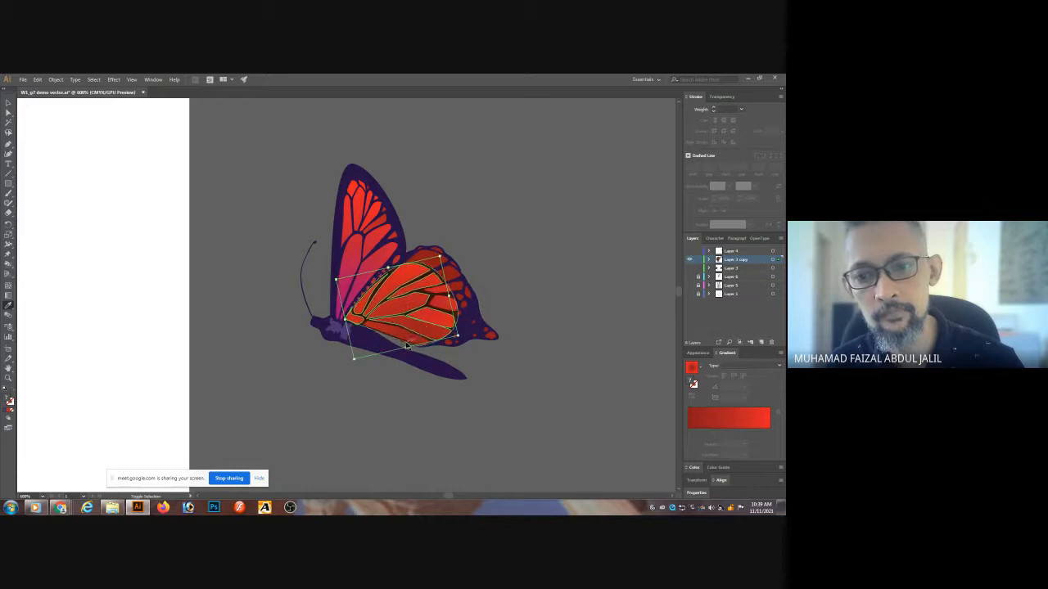
left_click(447, 305, "ctrl+shift")
left_click(442, 288, "ctrl+shift")
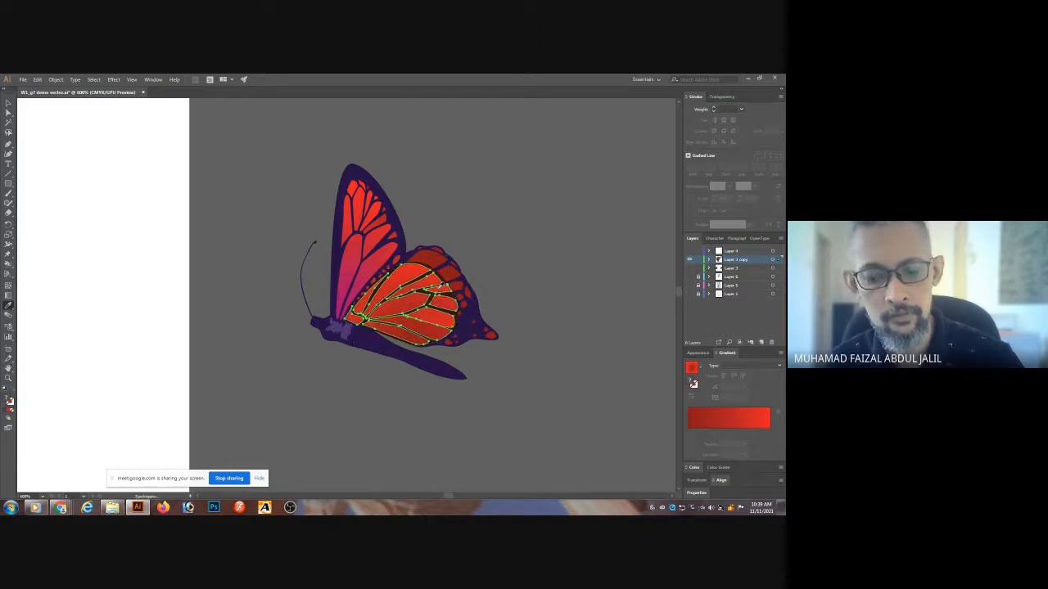
left_click(374, 269)
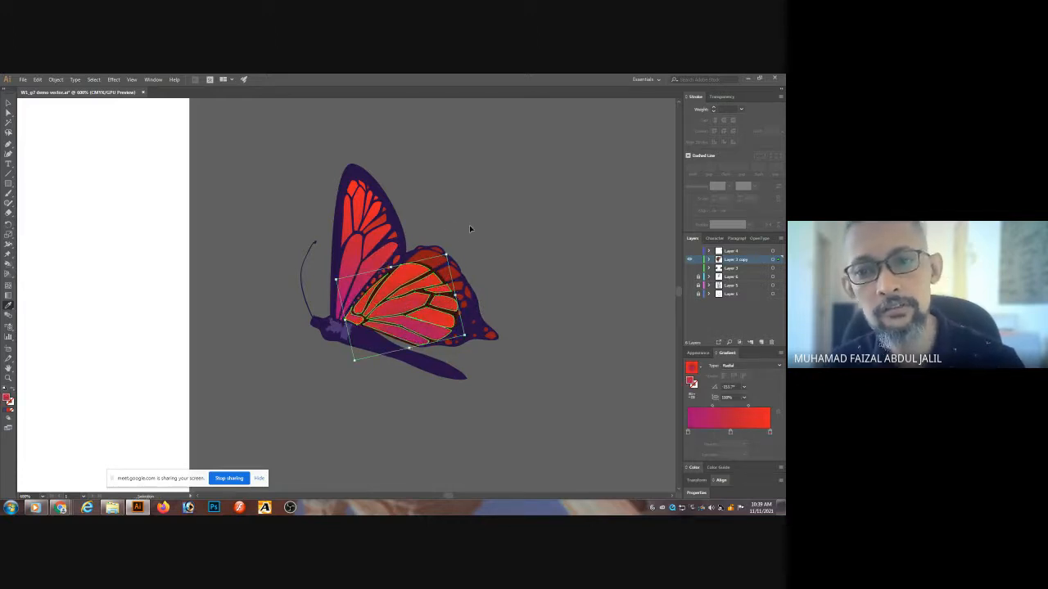
left_click(491, 223, "ctrl")
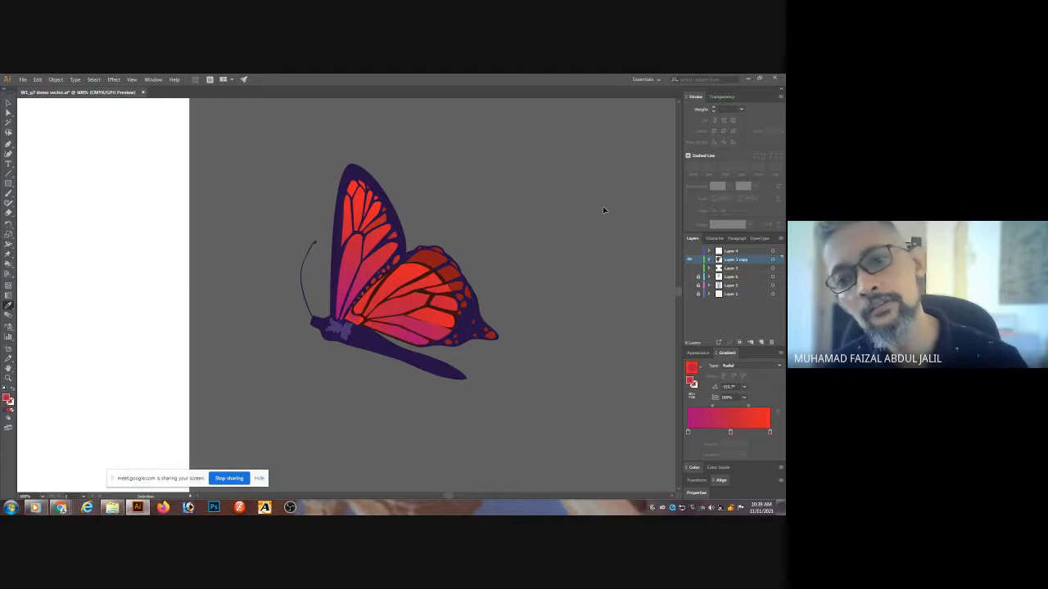
left_click(358, 320, "ctrl")
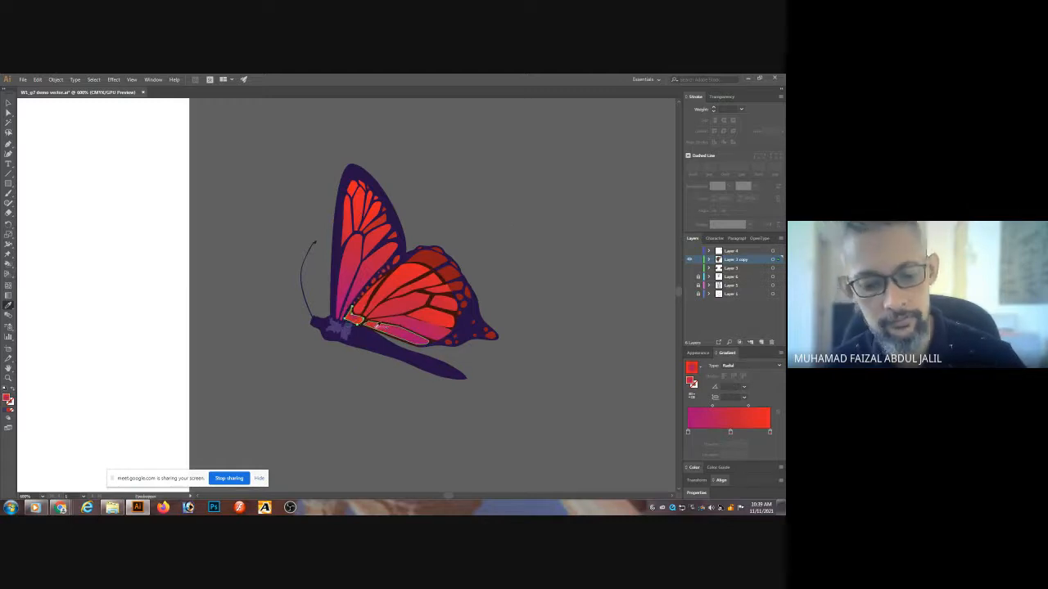
key("g")
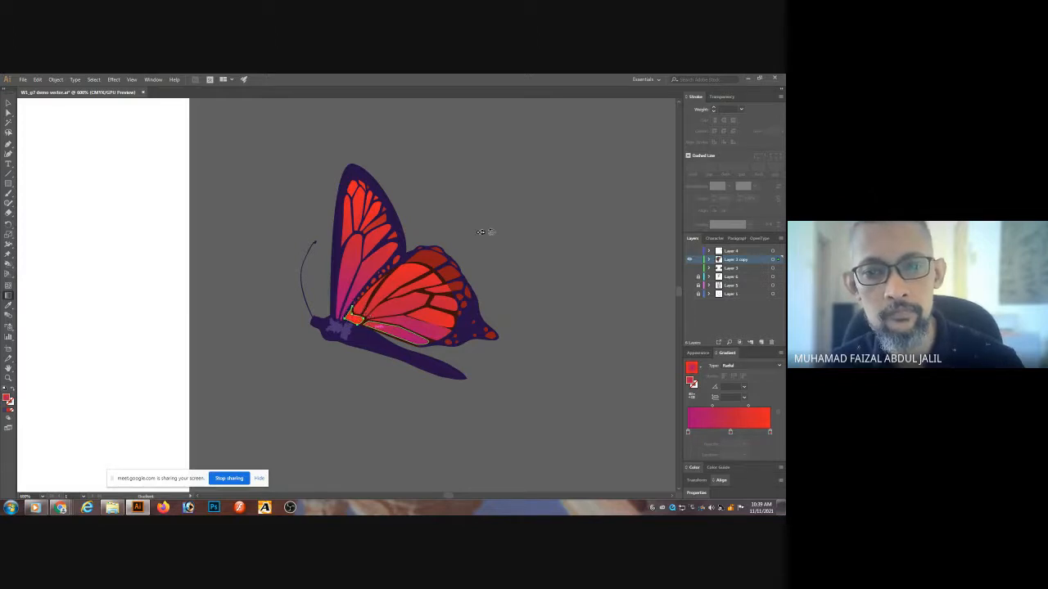
left_click(563, 256, "ctrl")
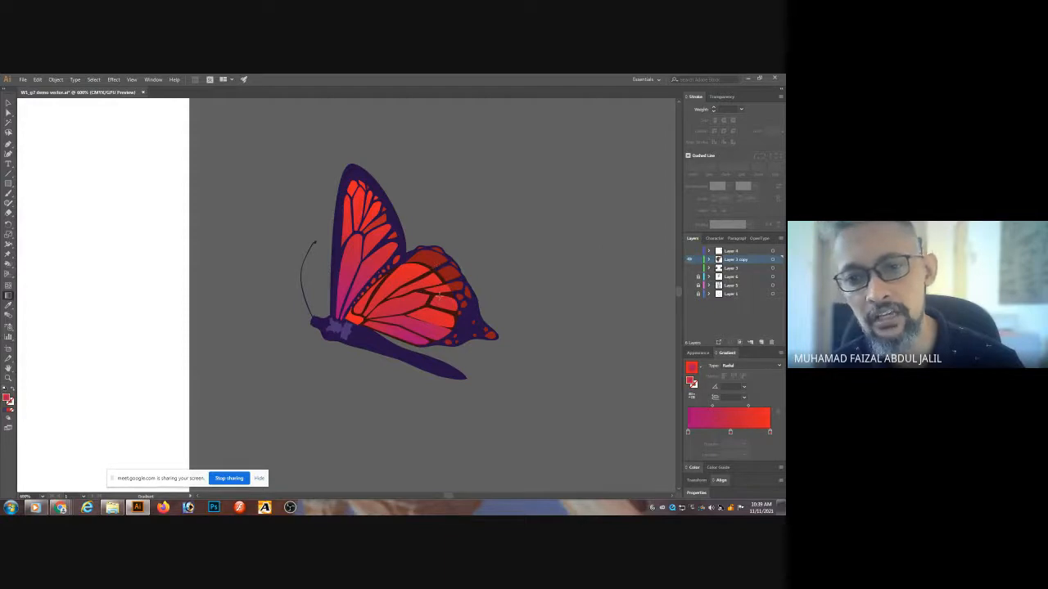
- Recolour the backing shape behind the lower wing's inner panels dark purple, deselect it and save the document
left_click(459, 300, "ctrl")
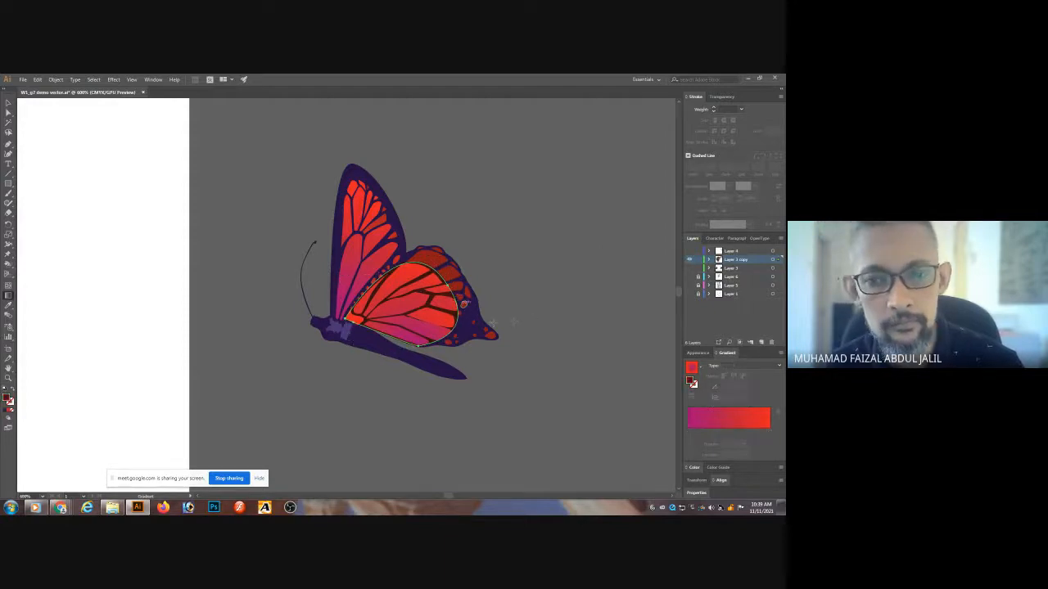
key("i")
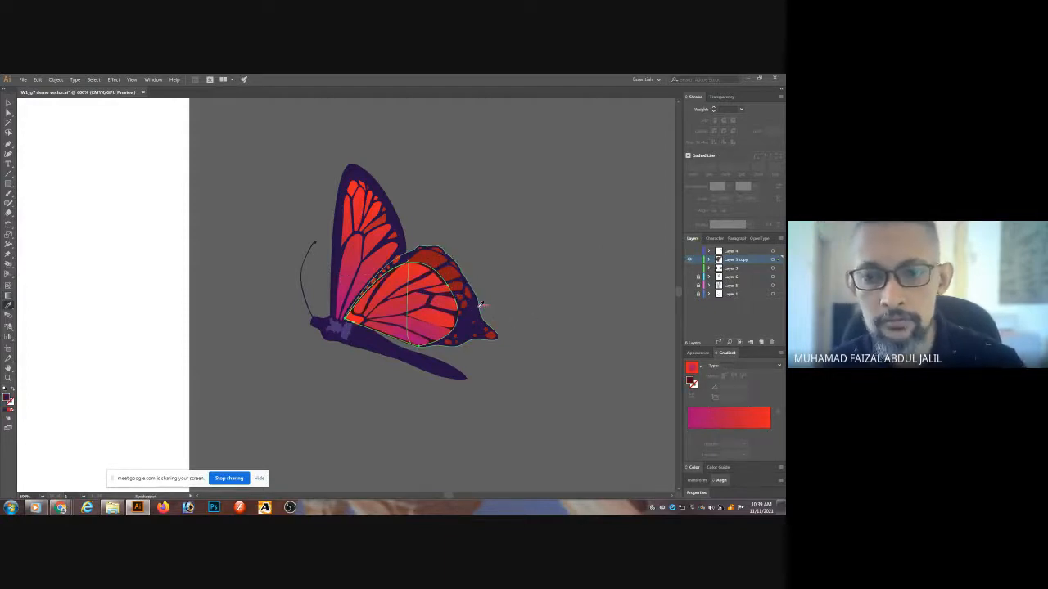
left_click(478, 307)
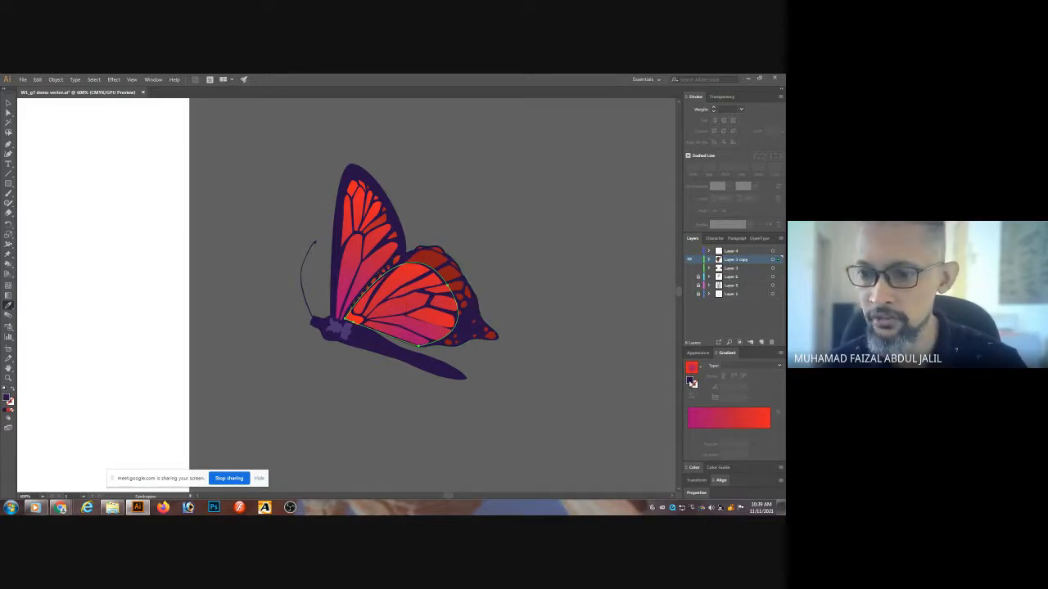
double_click(692, 381)
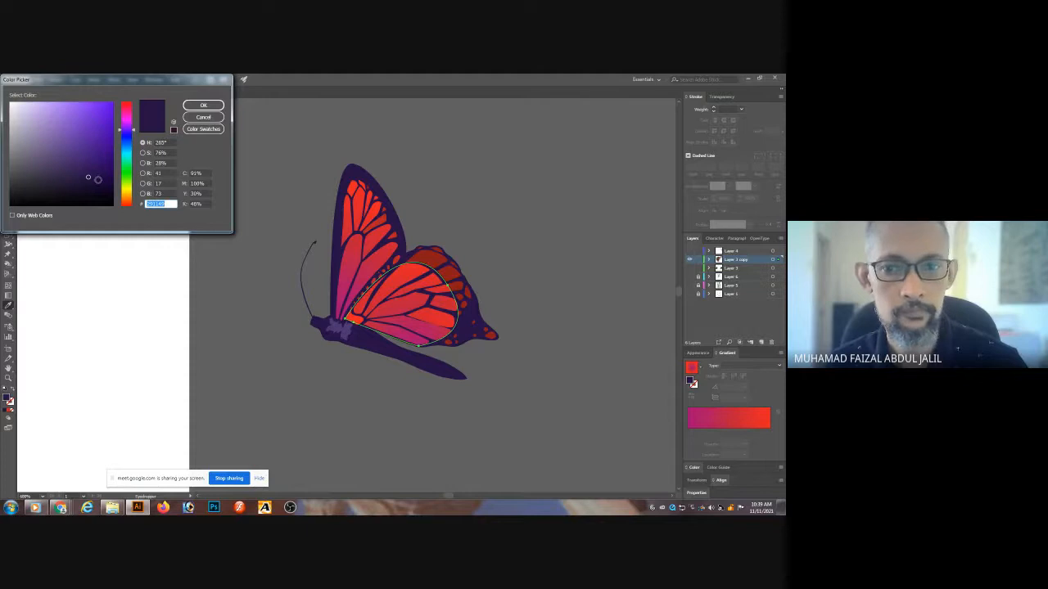
left_click(98, 180)
left_click(203, 105)
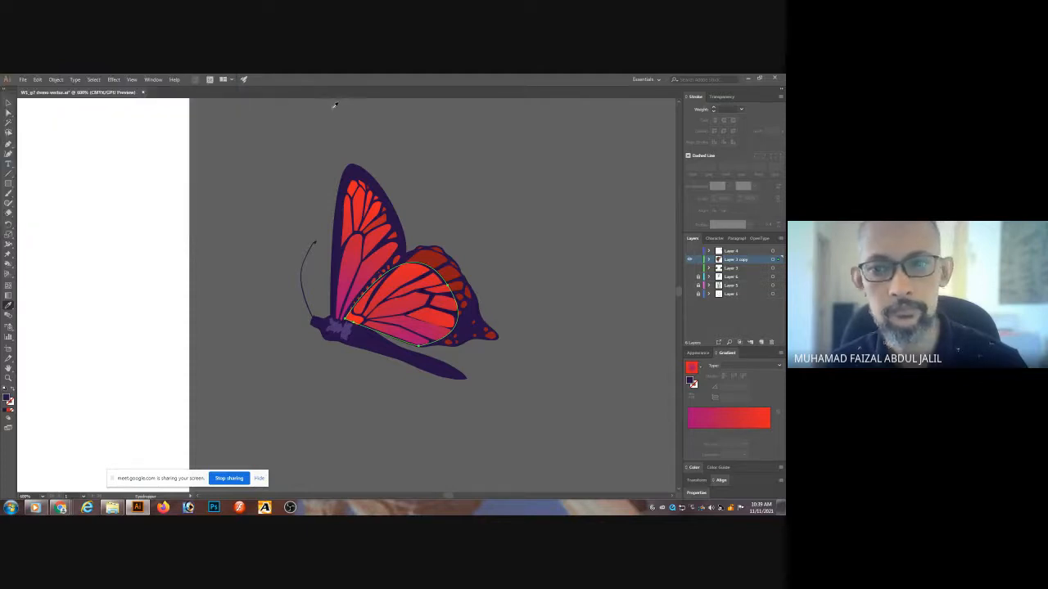
left_click(540, 164)
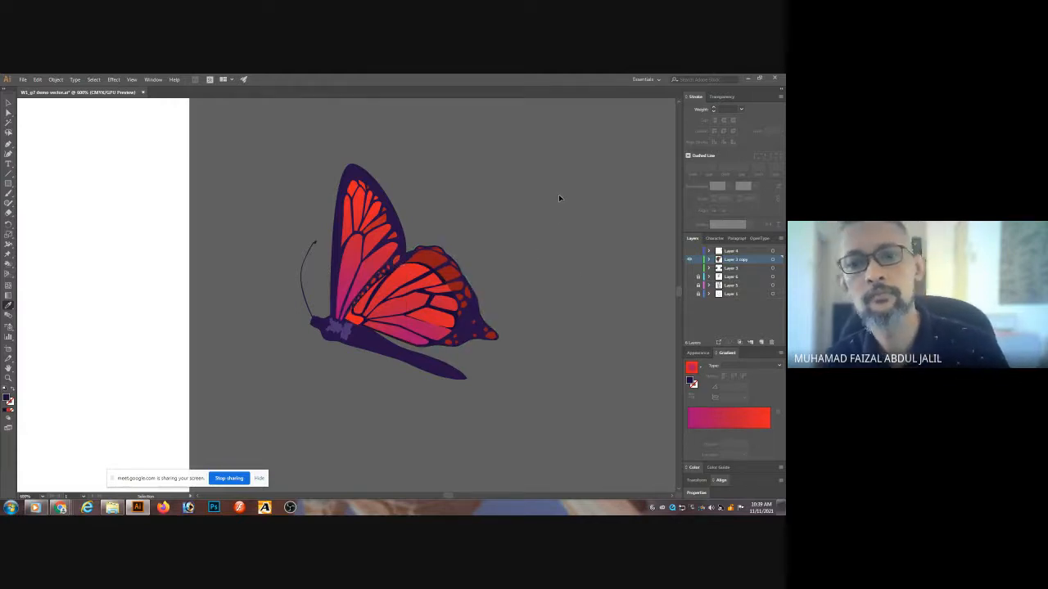
key("ctrl+s")
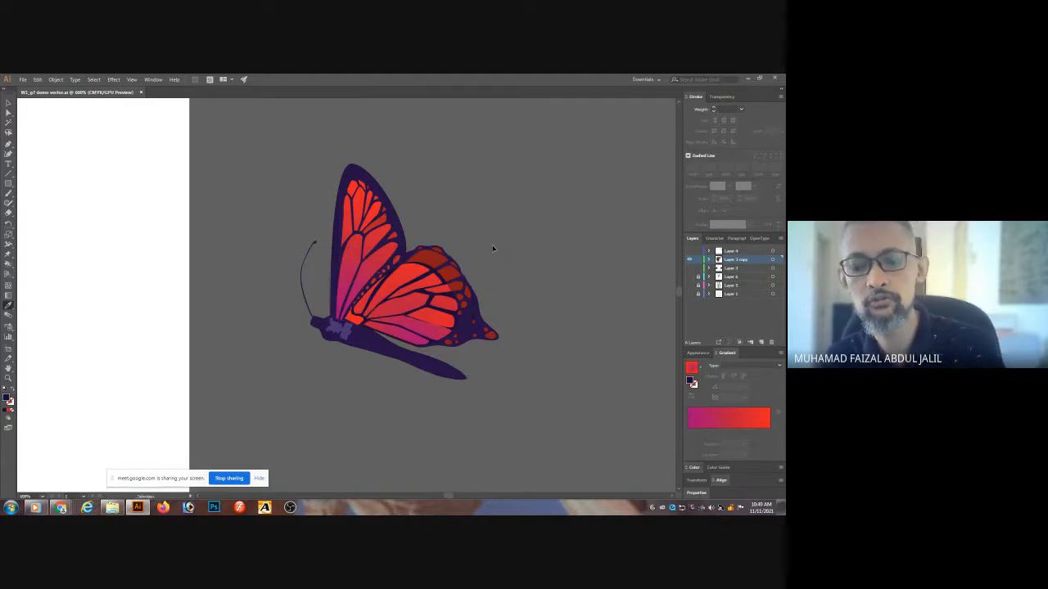
- Select all parts of the recoloured butterfly beside the artboard, group them and deselect the group
key("ctrl+0")
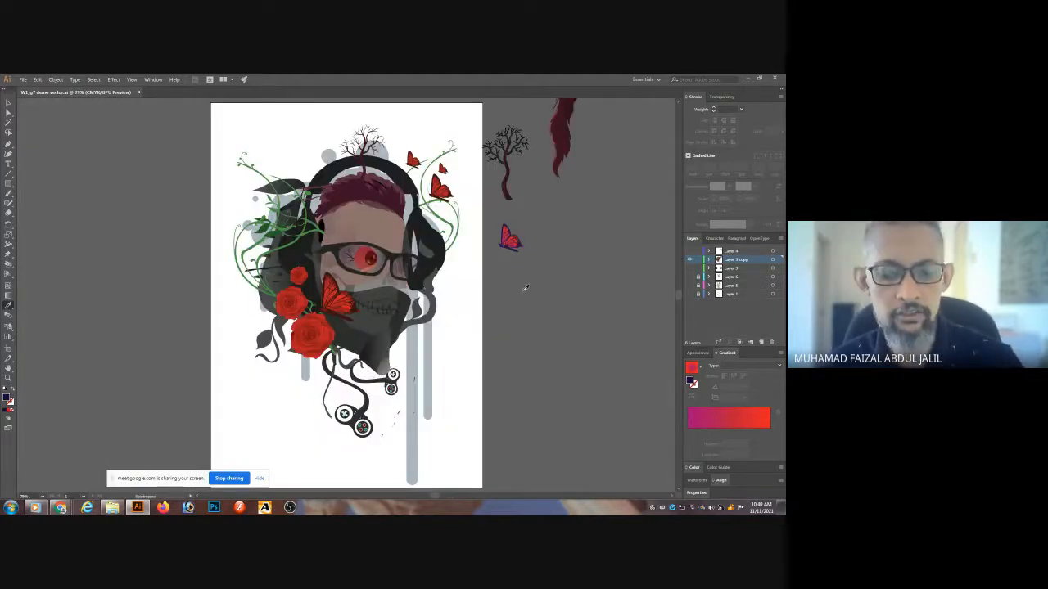
key("v")
left_click(517, 244)
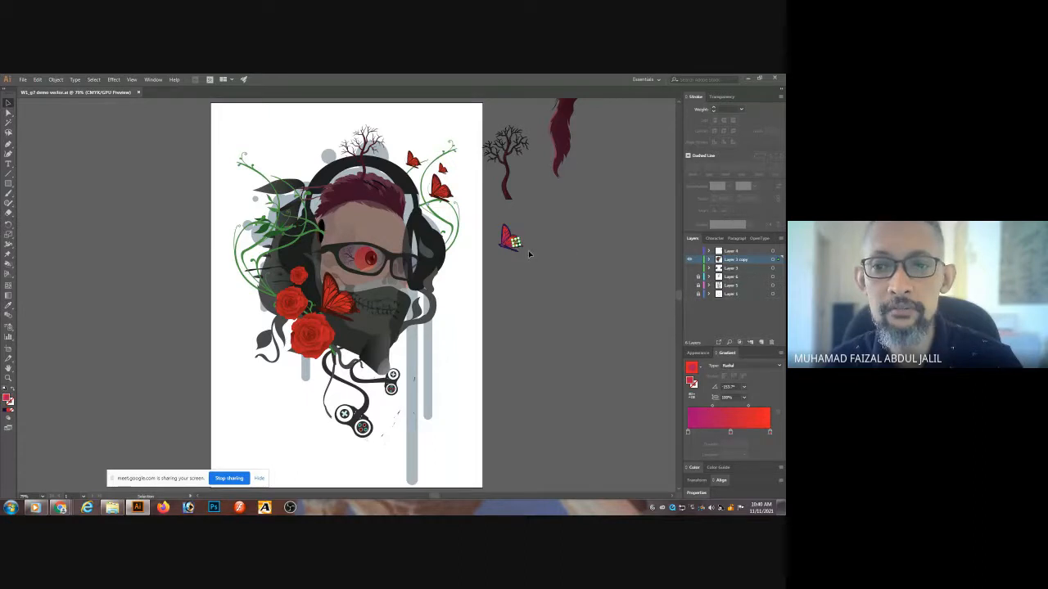
left_click(495, 217)
left_click_drag(547, 281, 552, 280)
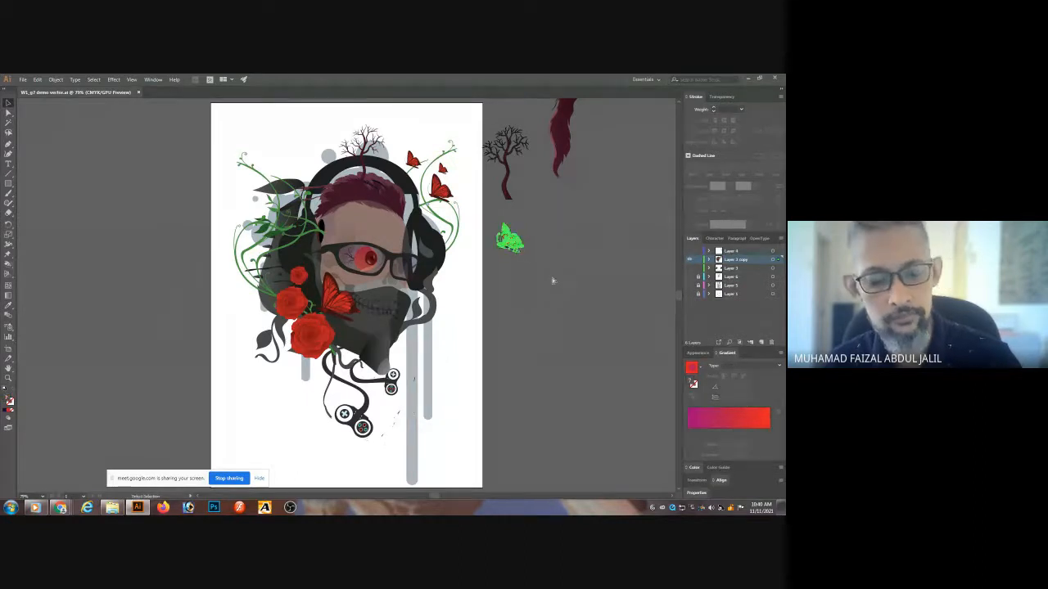
key("ctrl+g")
left_click(545, 279)
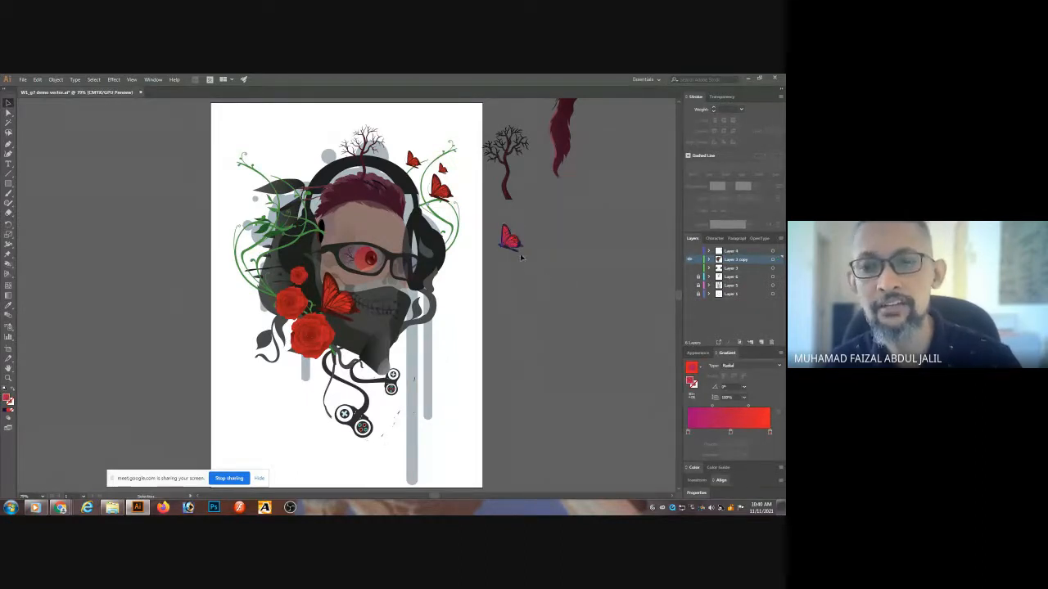
- Move the grouped butterfly onto the artboard beside the headphones and tree, mirror it left to right with Reflect and deselect it
left_click_drag(512, 239, 295, 165)
left_click(37, 80)
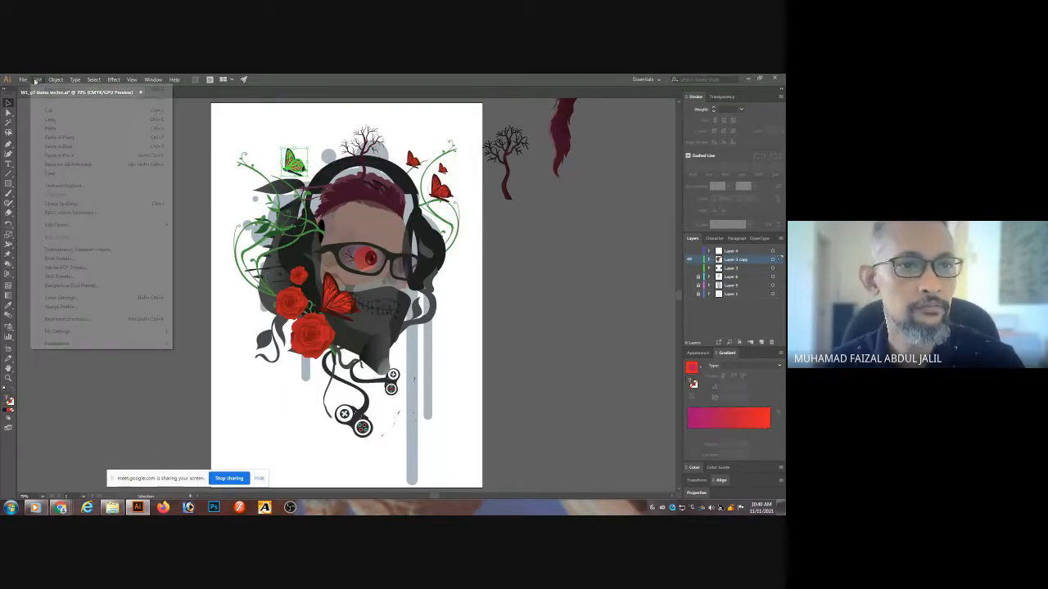
left_click(10, 242)
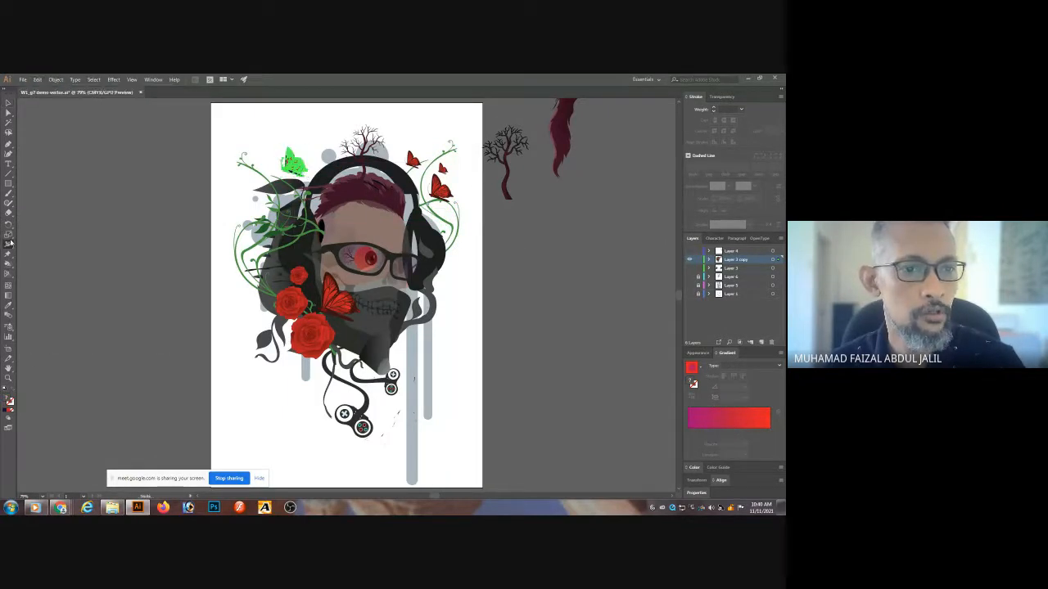
double_click(10, 237)
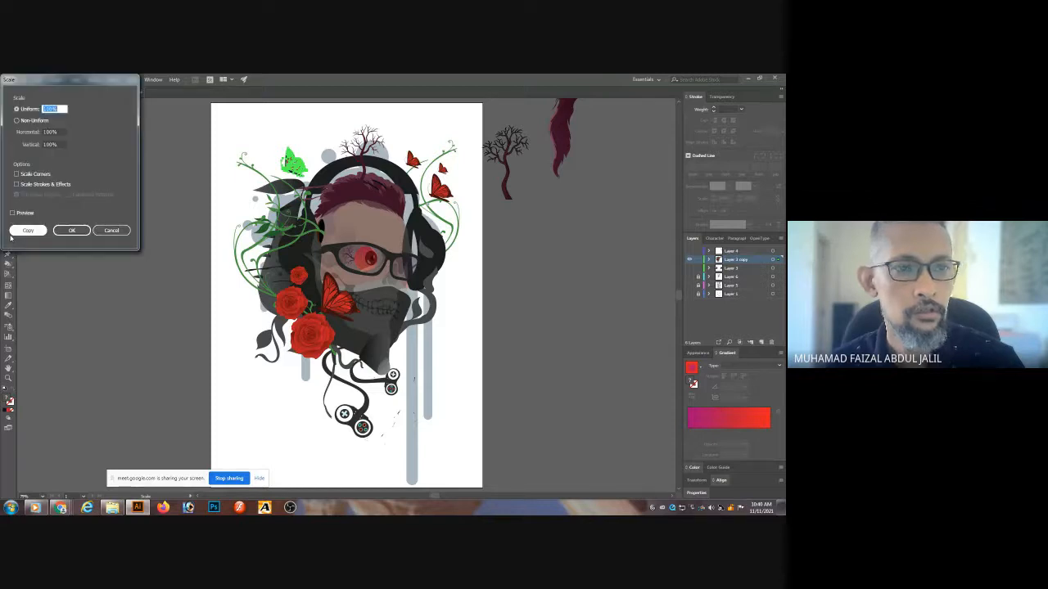
left_click(11, 233)
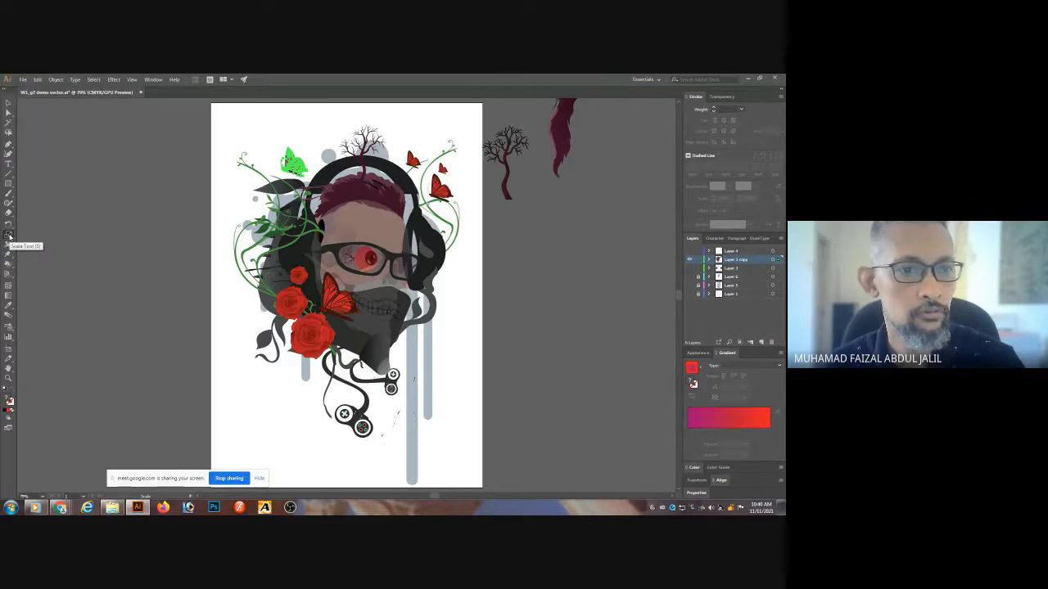
left_click(11, 226)
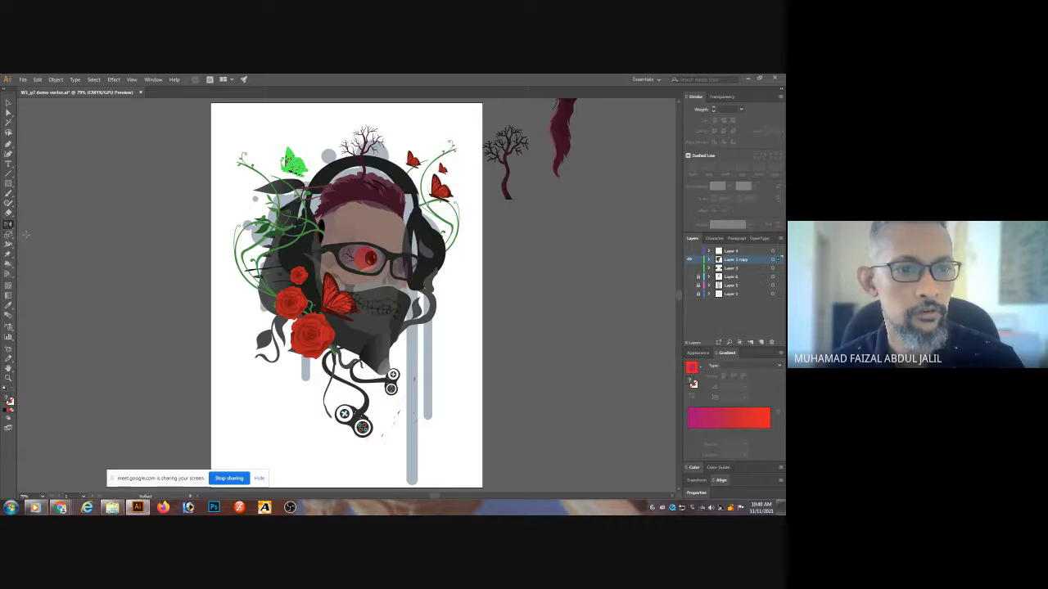
double_click(11, 226)
left_click(111, 205)
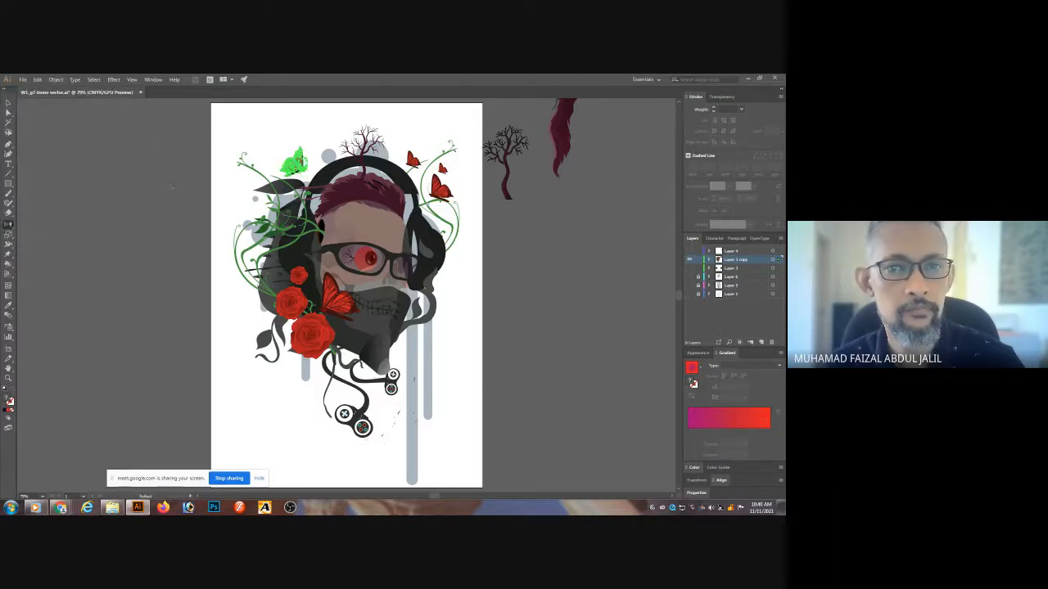
key("v")
left_click(288, 129)
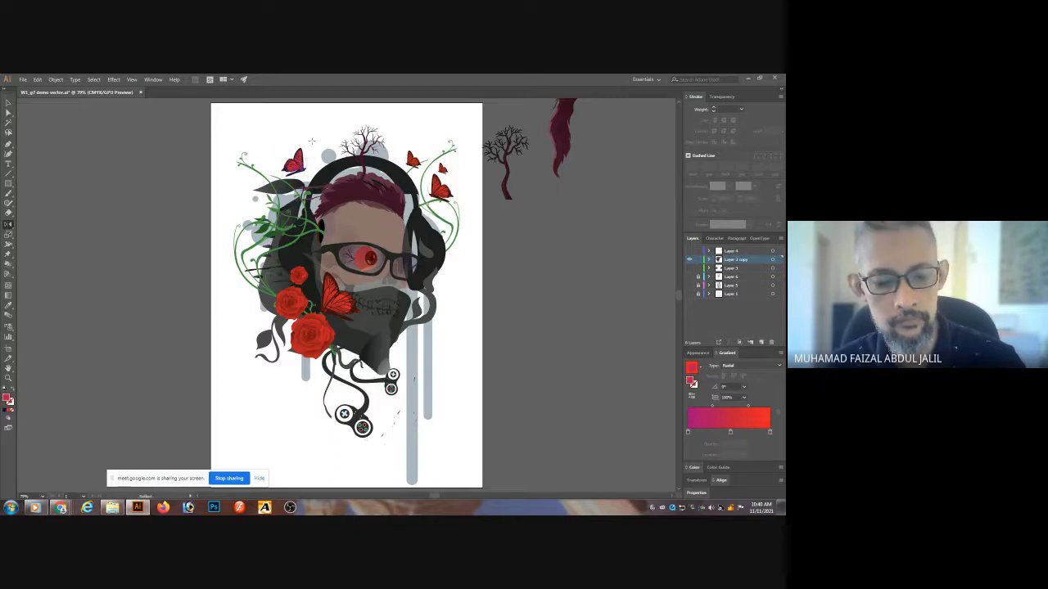
- Place two smaller copies of the purple-red butterfly among the green vines below it and deselect them
left_click(296, 161)
left_click_drag(298, 163, 263, 183)
left_click(242, 185)
left_click(263, 152)
left_click(262, 137)
left_click(271, 138)
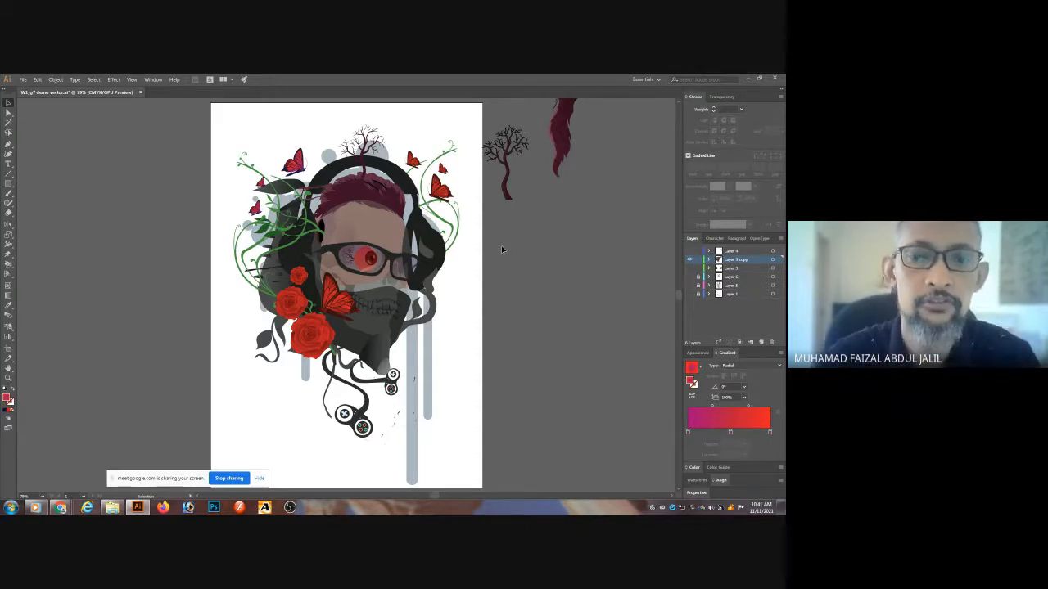
- Lift the black glasses frame off the eye onto the forehead and move it back over the eye
key("ctrl+1")
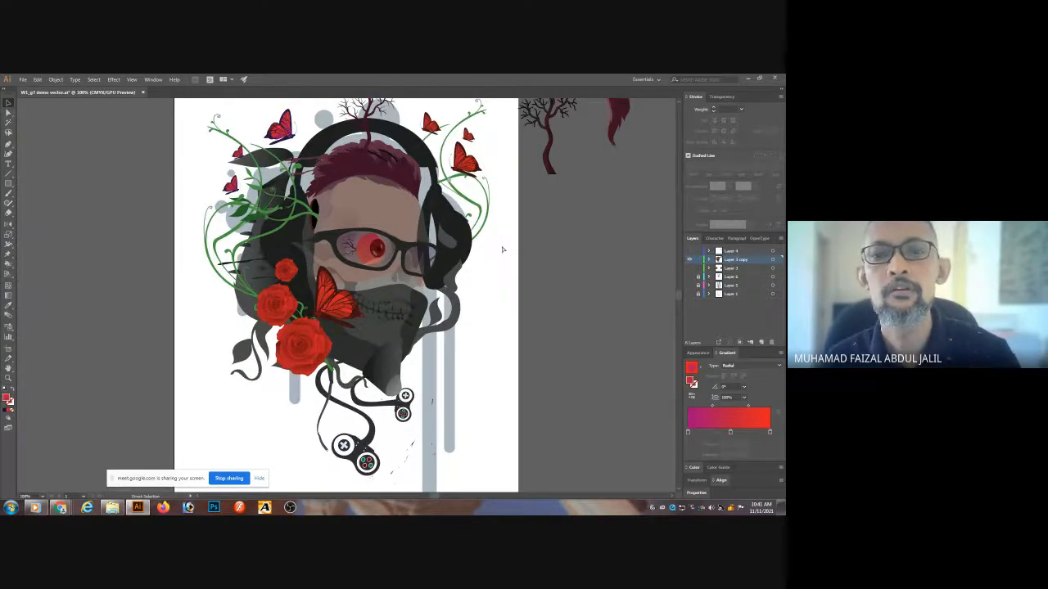
key("ctrl+plus")
left_click_drag(450, 240, 391, 254)
left_click_drag(497, 261, 463, 240)
left_click(339, 205)
left_click_drag(340, 205, 351, 162)
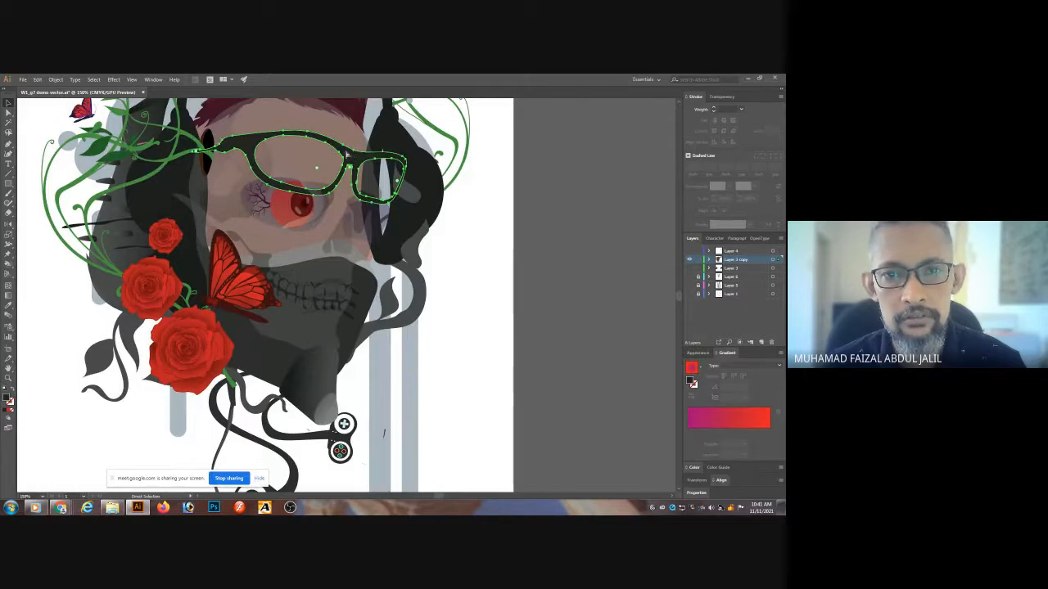
left_click_drag(350, 156, 336, 197)
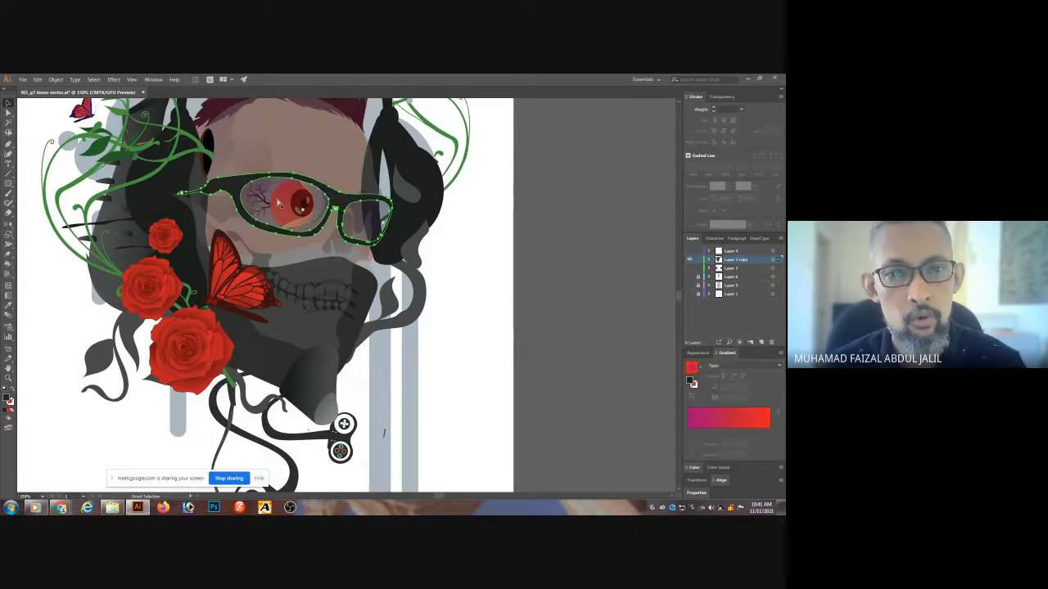
- Pull the translucent purple lens out of the glasses up to the forehead twice, undoing each move
left_click_drag(273, 184, 291, 136)
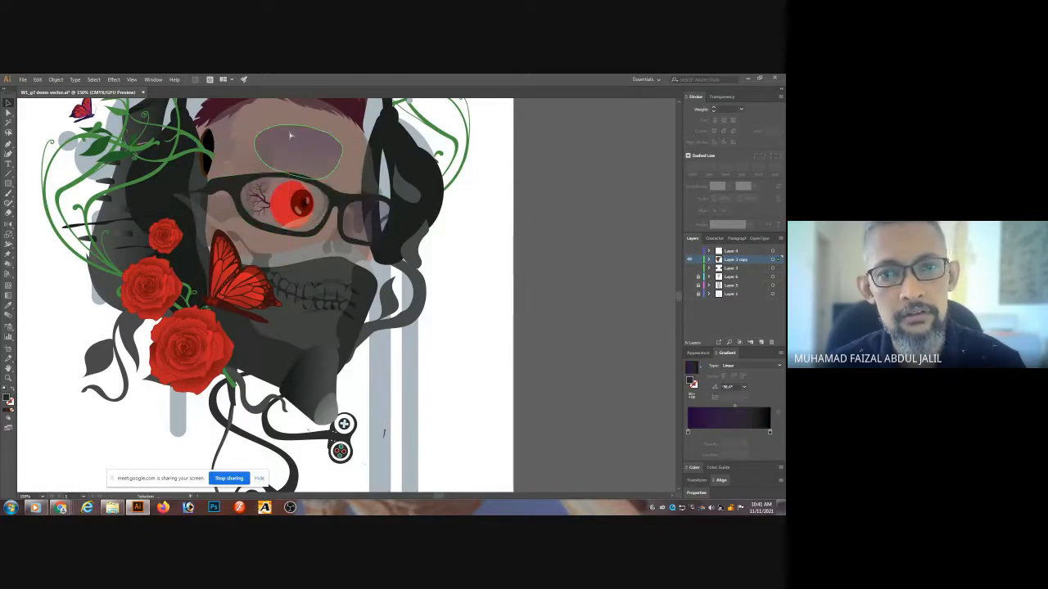
key("ctrl+z")
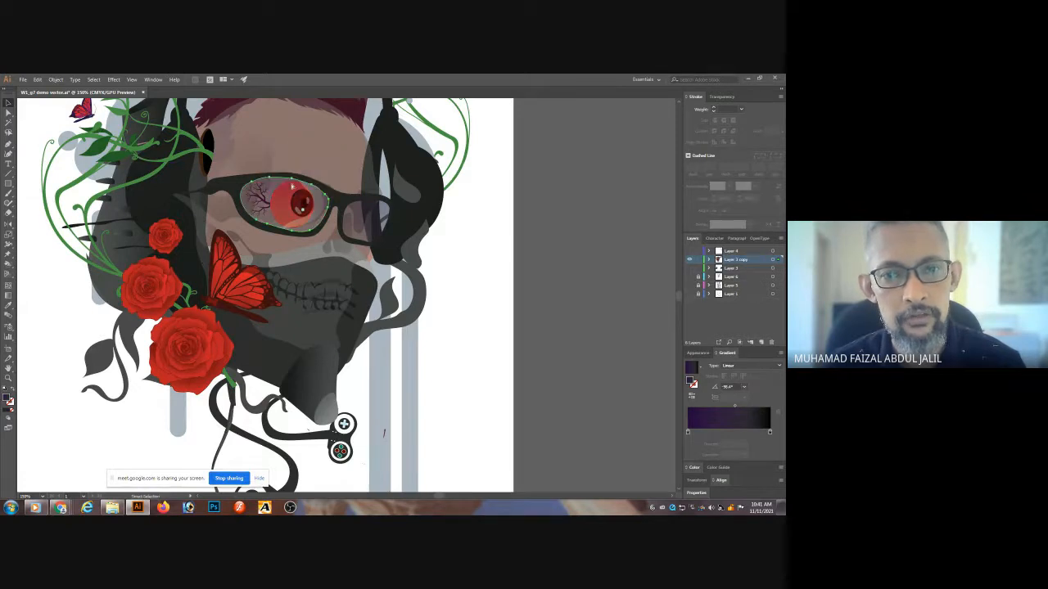
left_click_drag(272, 190, 292, 126)
key("ctrl+z")
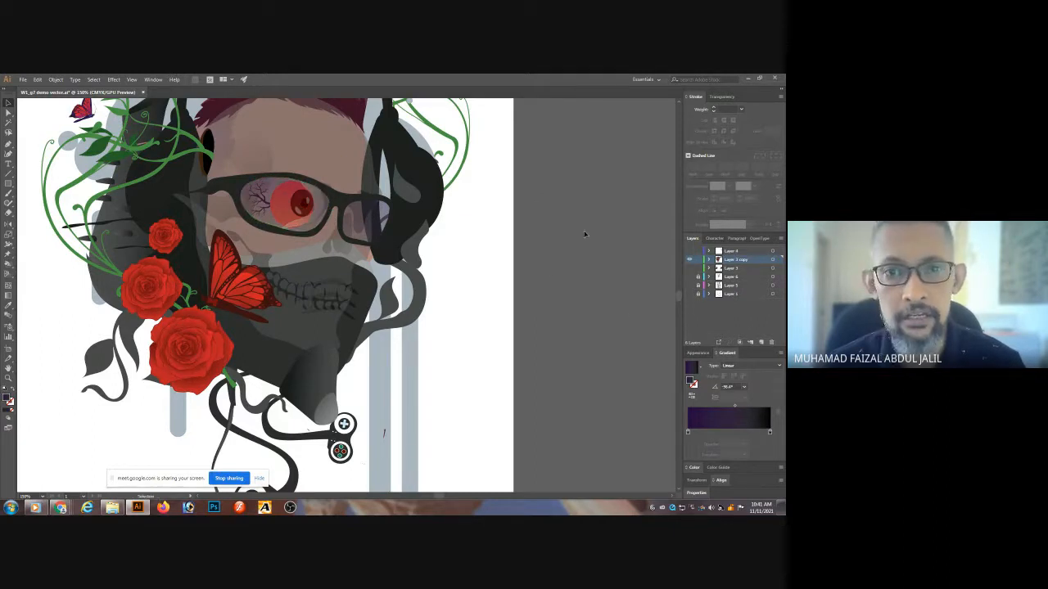
- Switch to the Google Meet call to check on the class and return to Illustrator
mouse_move(554, 238)
left_mouse_down()
mouse_move(550, 320)
mouse_move(554, 234)
left_mouse_up()
left_click_drag(538, 306, 551, 268)
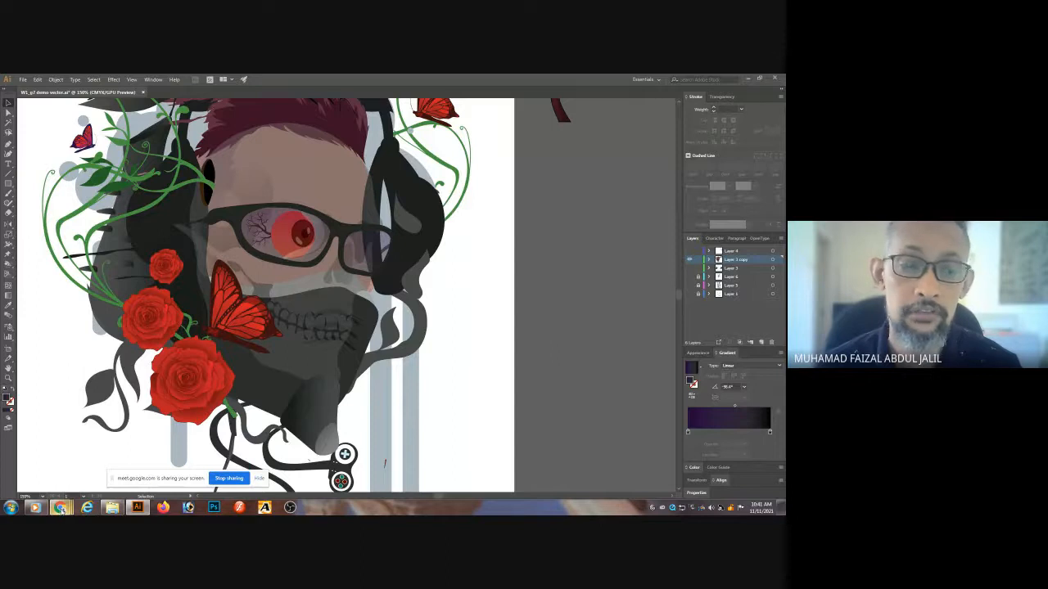
mouse_move(61, 508)
left_click(139, 448)
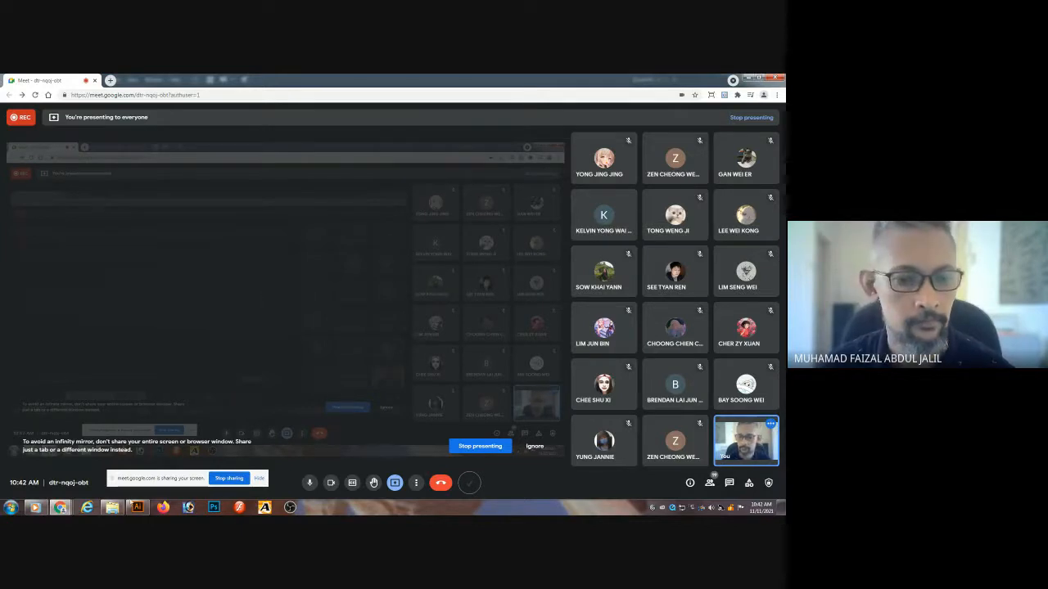
left_click(137, 508)
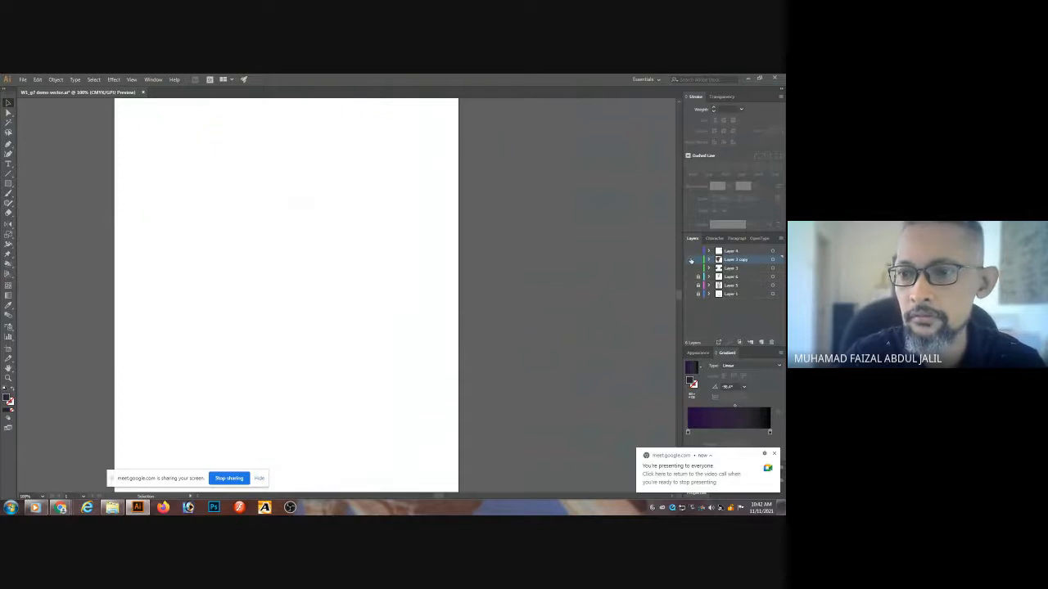
- Hide Layer 3 copy, show the pencil sketch on Layer 5 and display Layer 3 copy over it again
key("ctrl+minus")
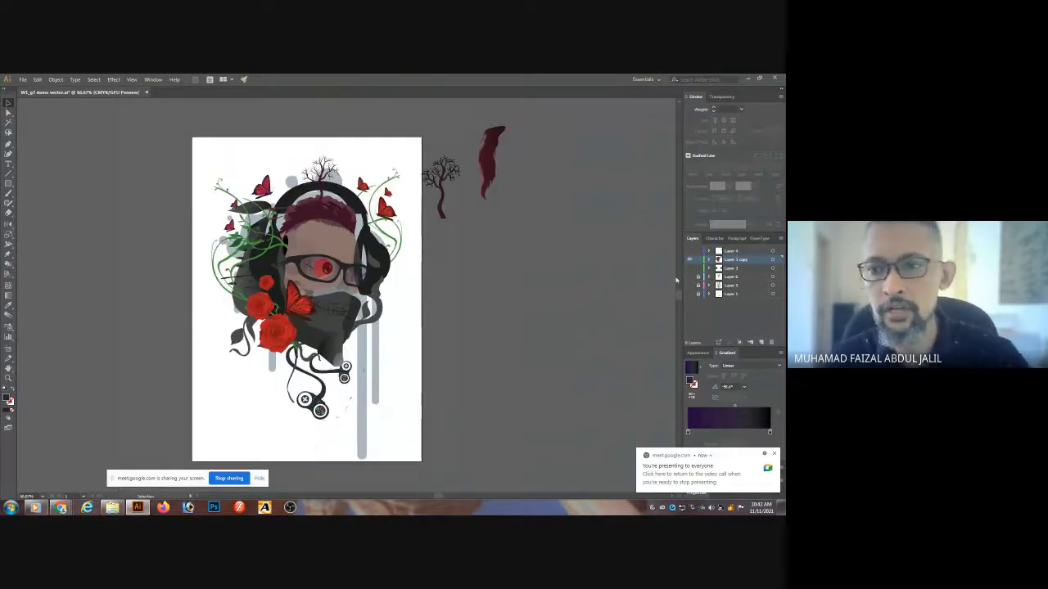
left_click(689, 259)
left_click(690, 286)
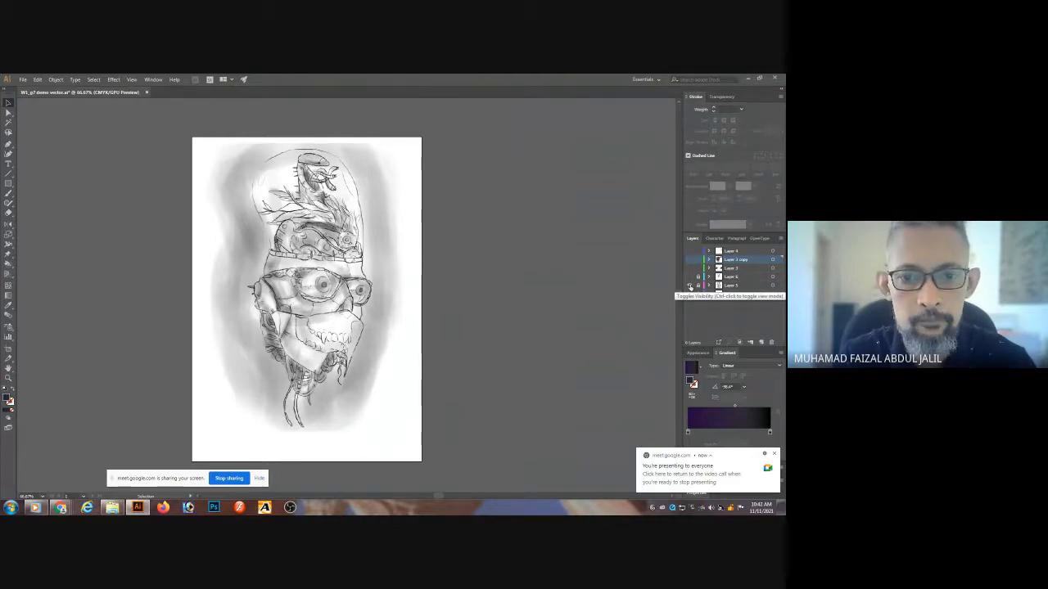
left_click(689, 260)
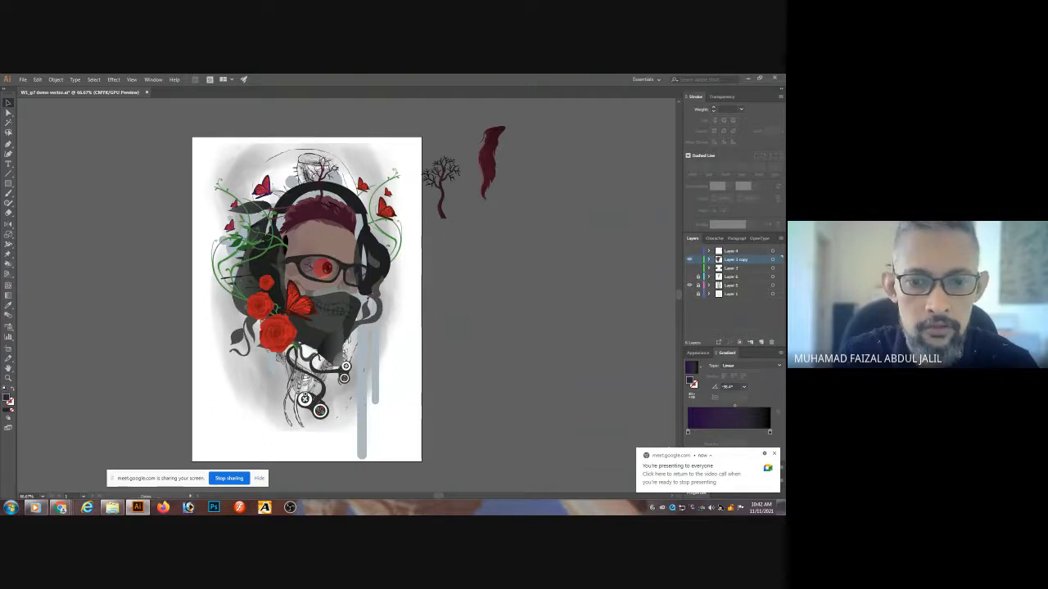
- Compare the game controllers and cables with the underlying sketch by repeatedly hiding and showing Layer 3 copy
scroll(311, 396, "up", 2)
scroll(407, 215, "up", 3)
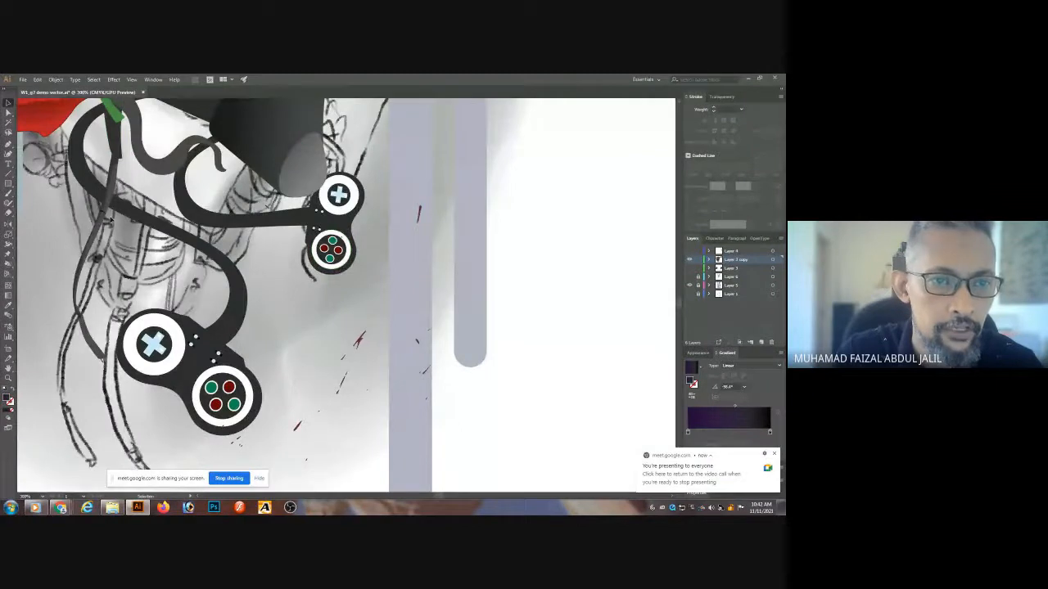
left_click_drag(186, 268, 354, 329)
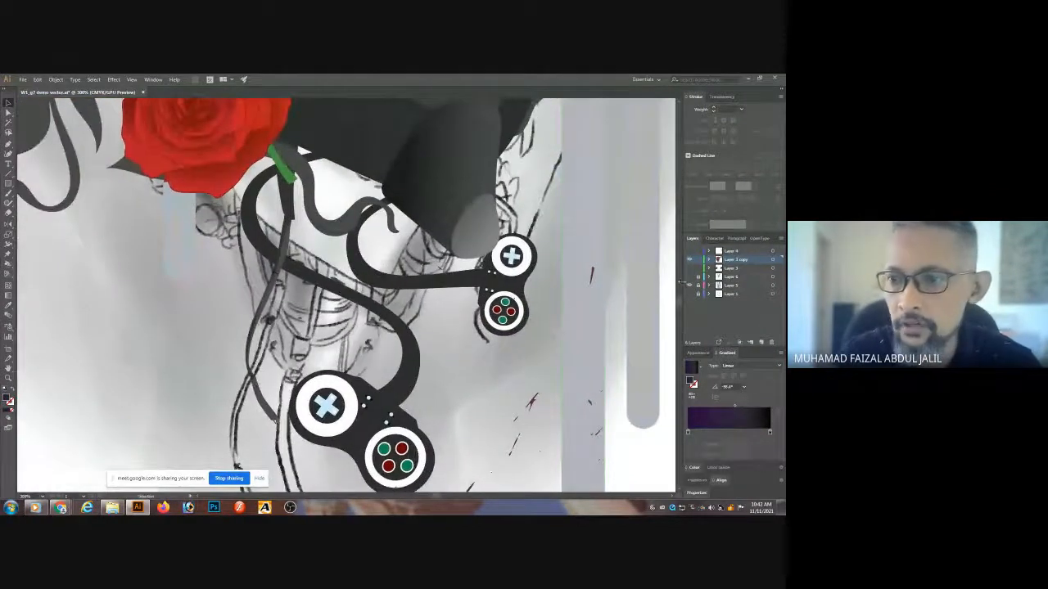
left_click(689, 259)
left_click(690, 259)
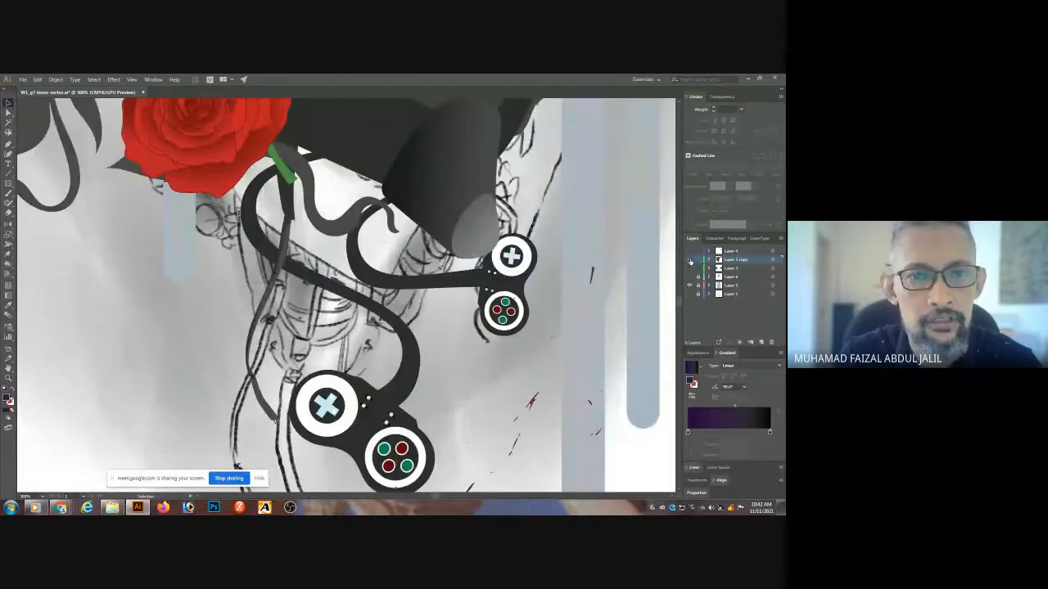
left_click(689, 260)
left_click(690, 260)
left_click(690, 259)
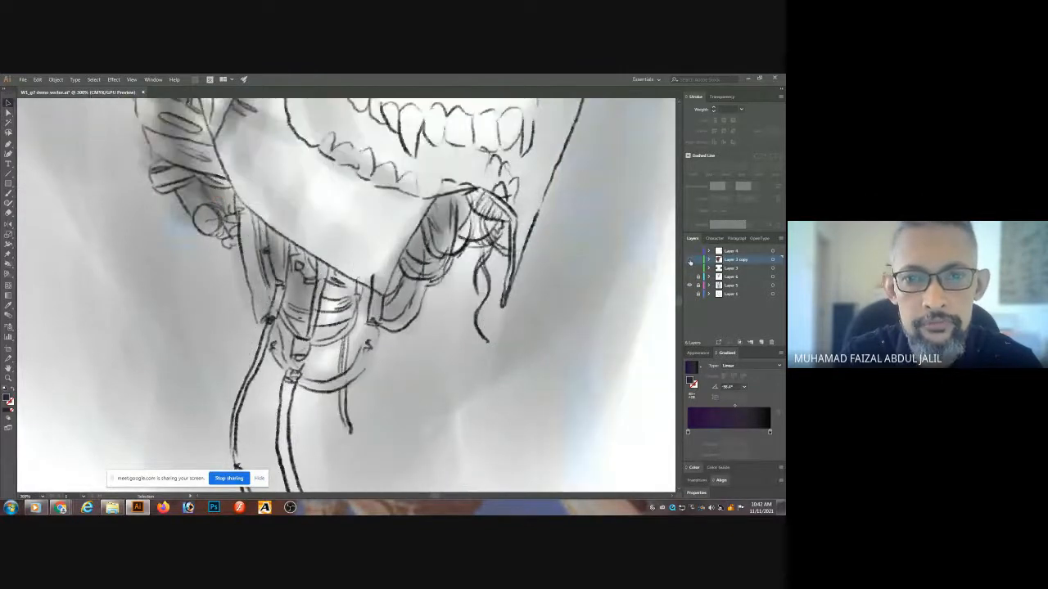
left_click(690, 260)
left_click(690, 259)
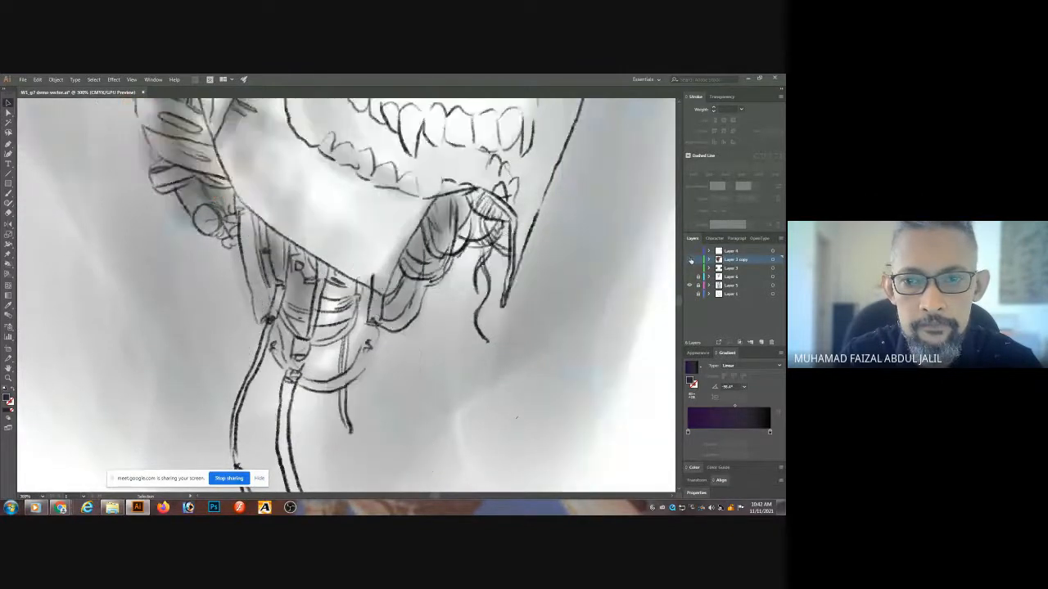
left_click(689, 260)
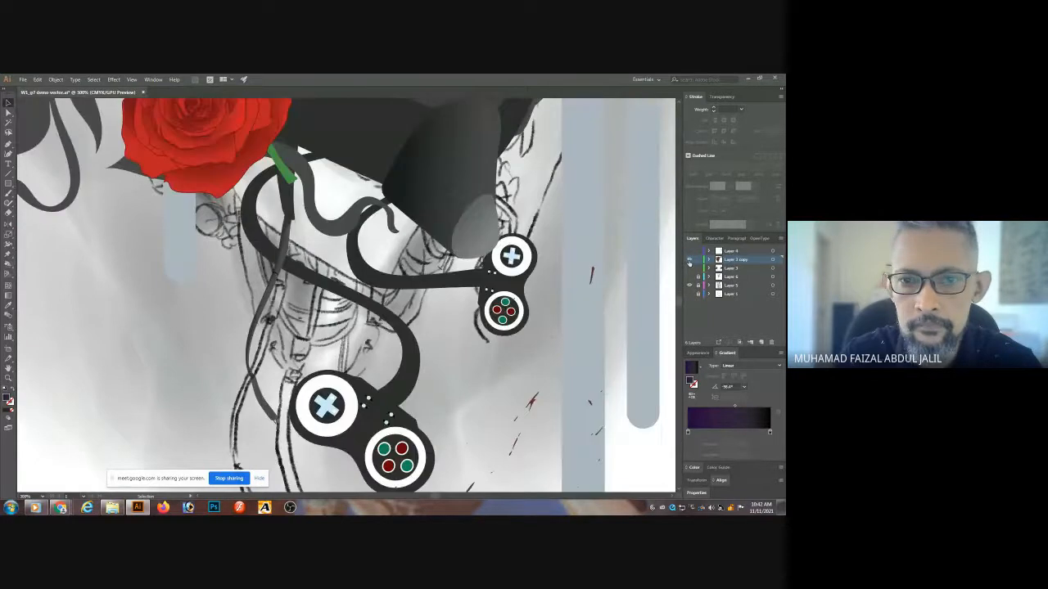
left_click(690, 259)
left_click(690, 259)
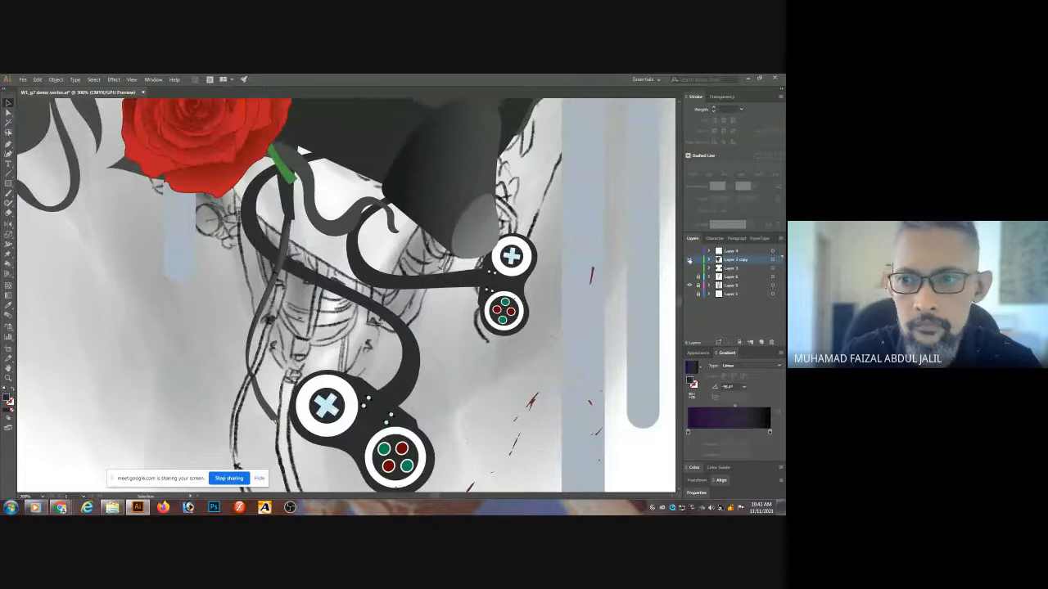
- Hide Layer 3 copy, compare the Layer 6 sketch on and off, leave it shown and display Layer 3 copy over it
left_click(690, 259)
left_click(689, 276)
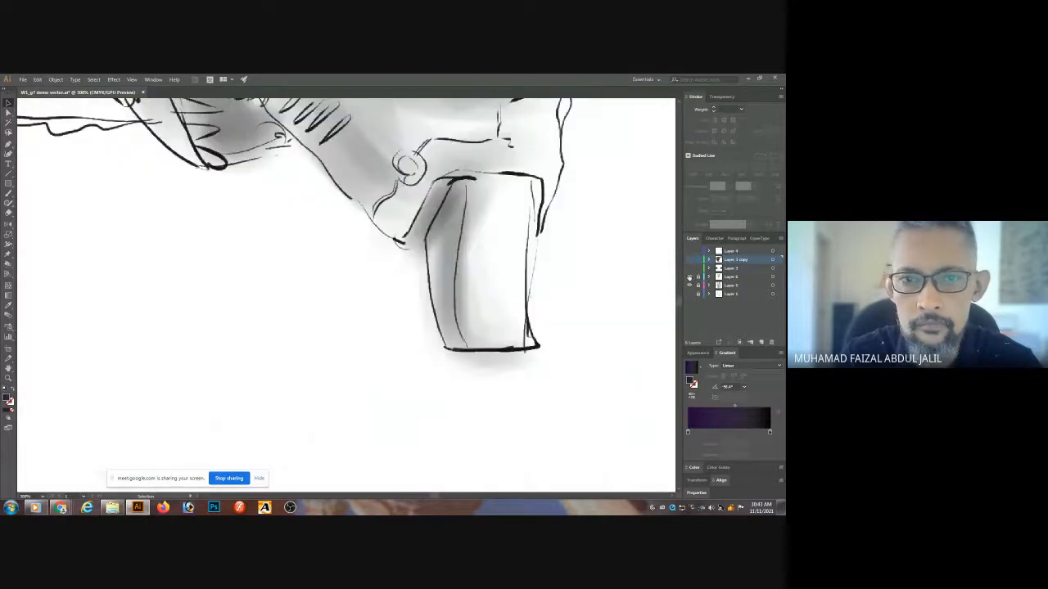
left_click(689, 277)
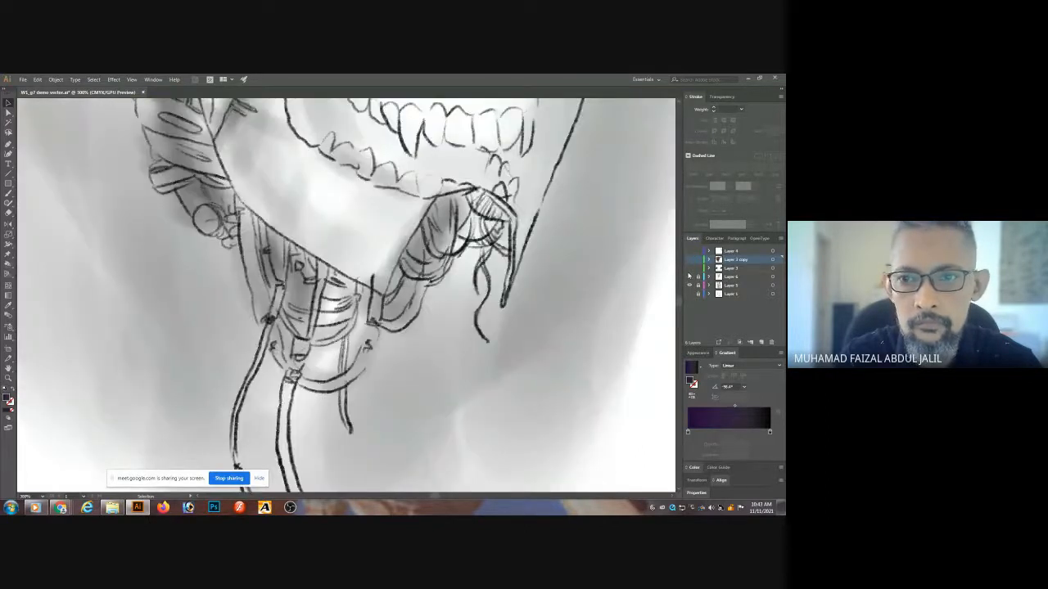
left_click(689, 276)
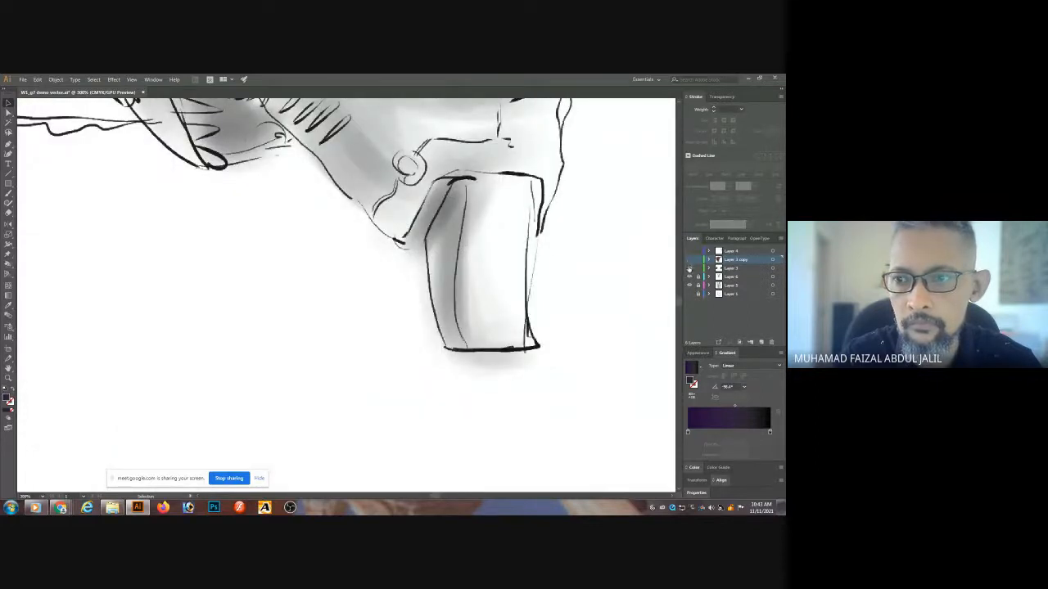
left_click(689, 260)
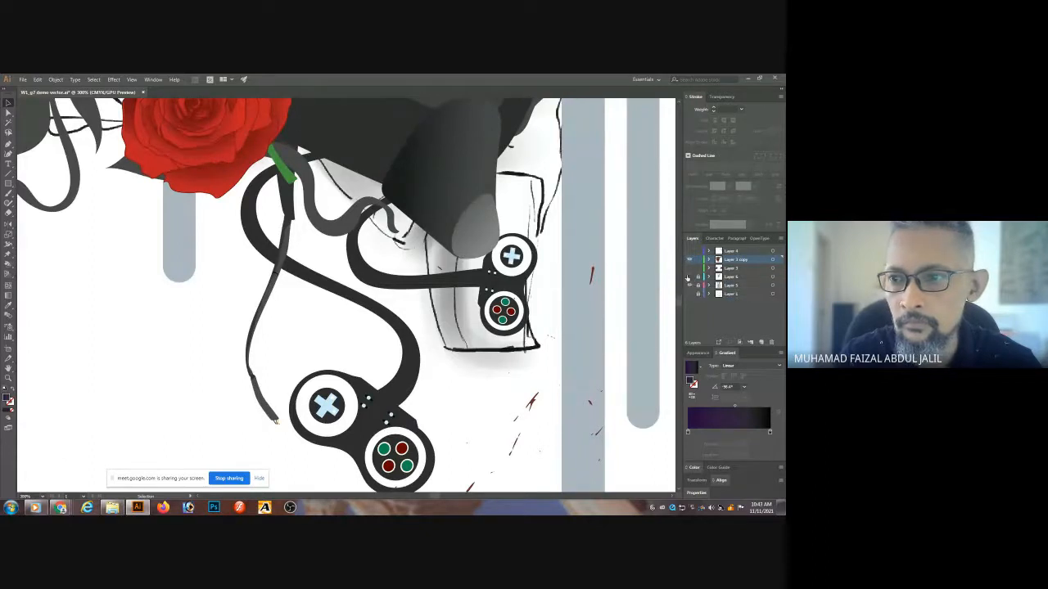
- Hide and show the Layer 6 sketch to compare it with the pencil sketch beneath the controllers
left_click(689, 278)
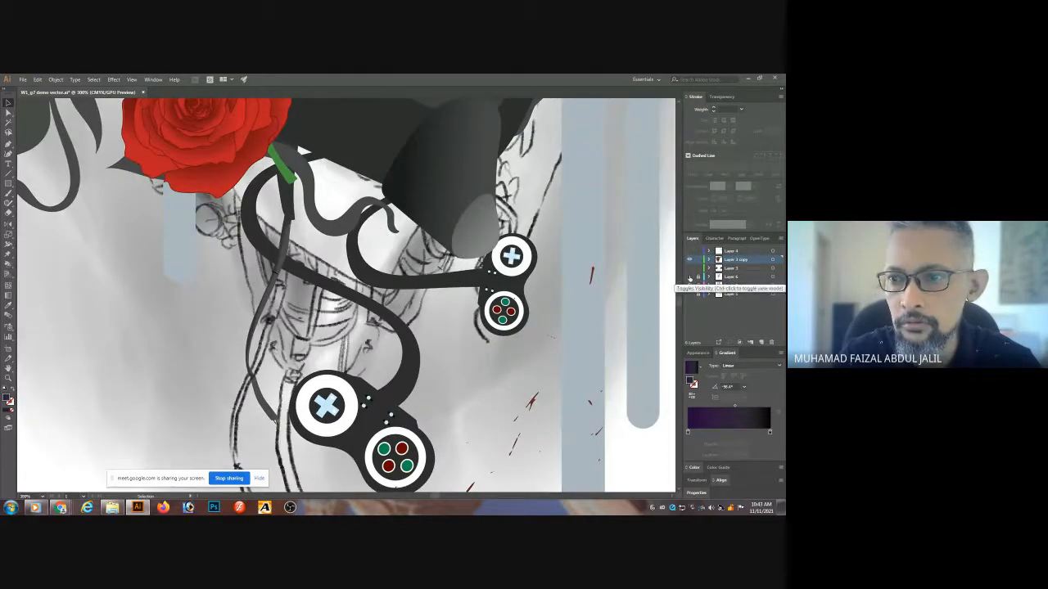
left_click(690, 279)
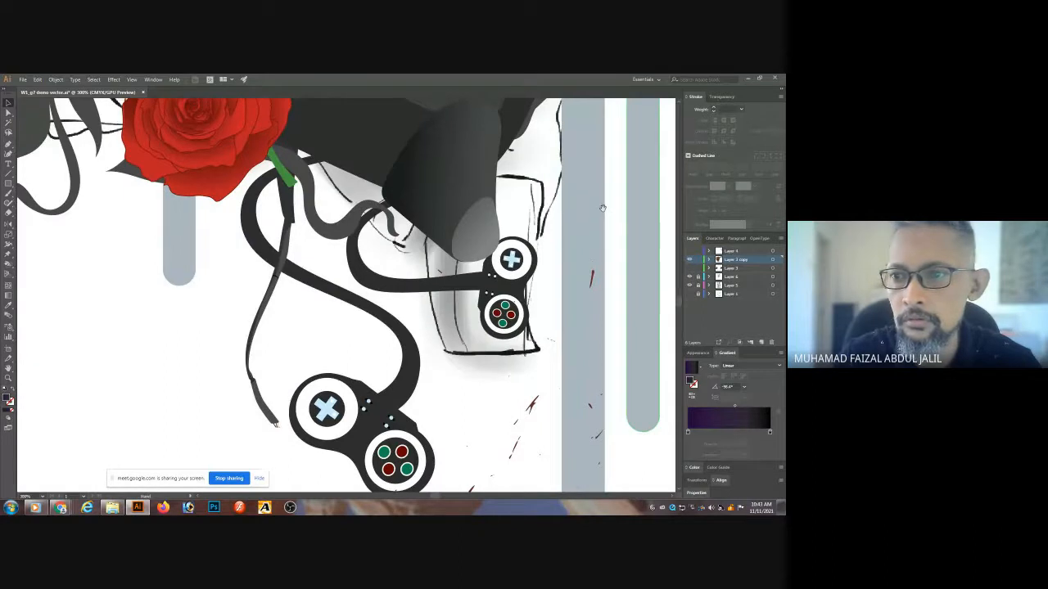
scroll(599, 221, "up", 3)
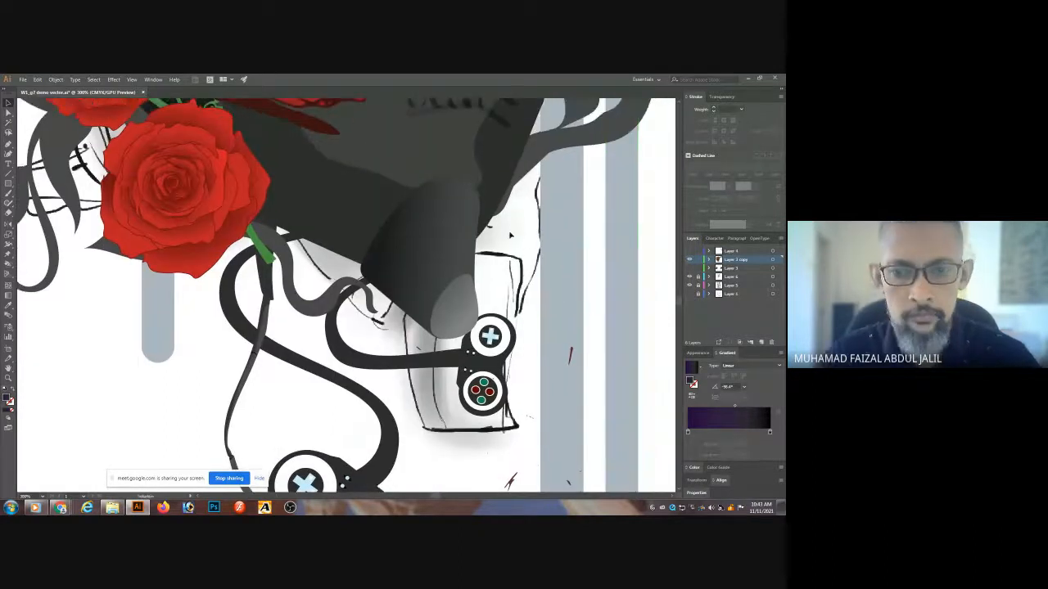
left_click_drag(430, 231, 559, 260)
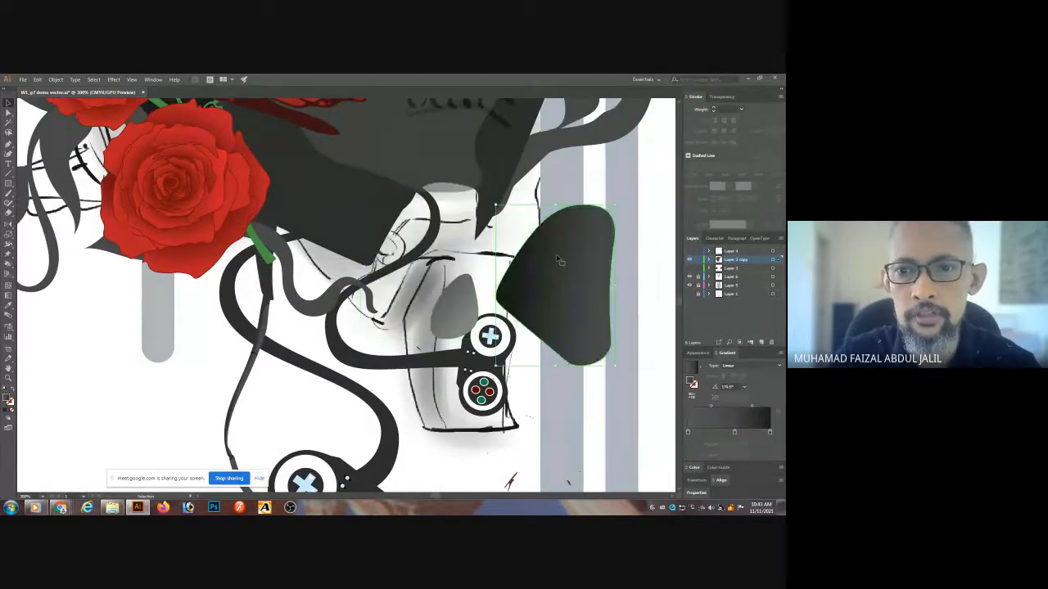
key("ctrl+z")
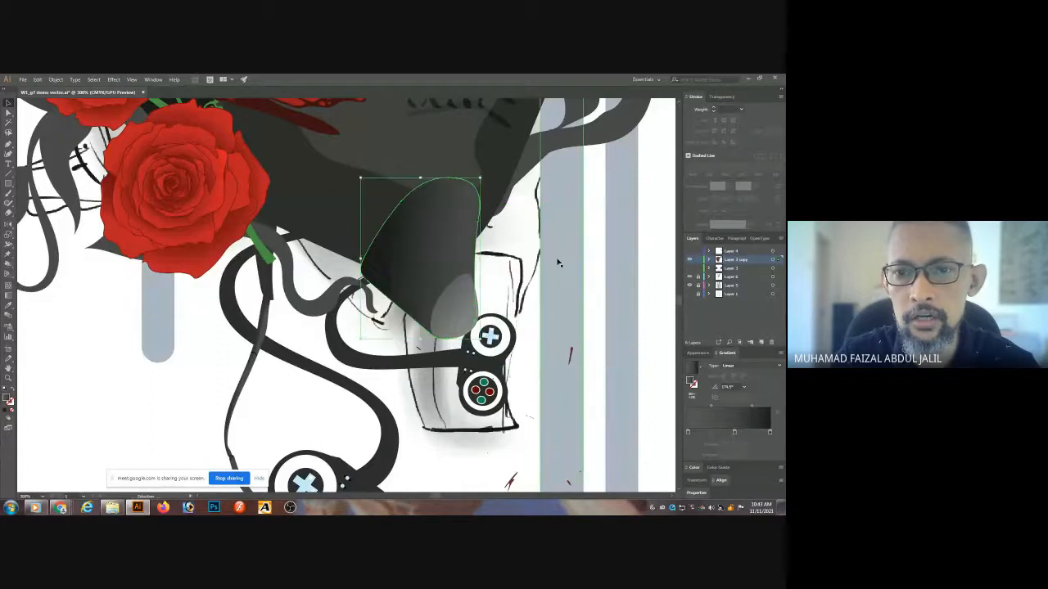
left_click_drag(443, 233, 561, 260)
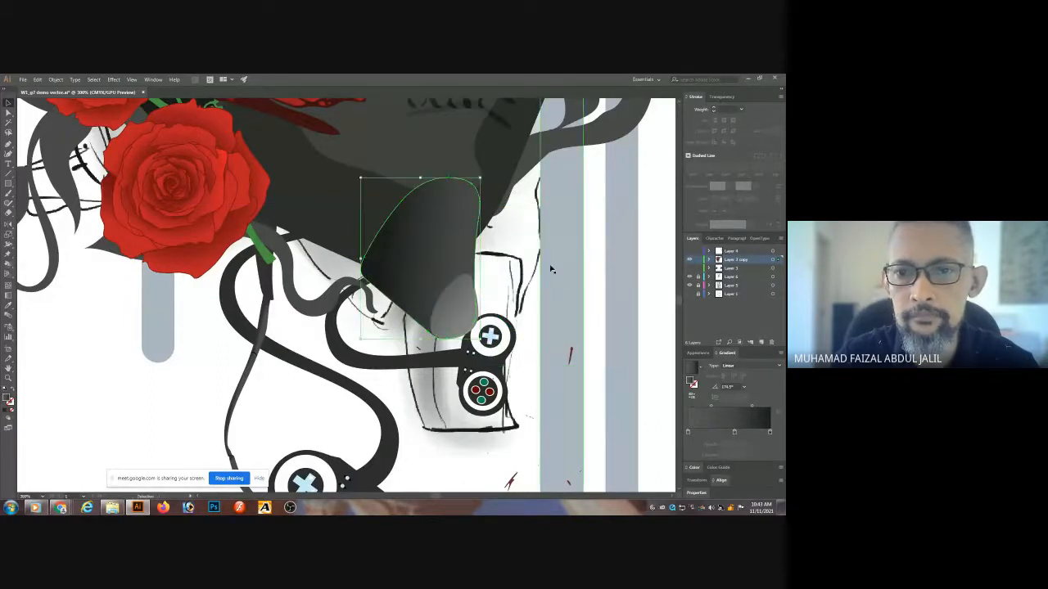
key("ctrl+z")
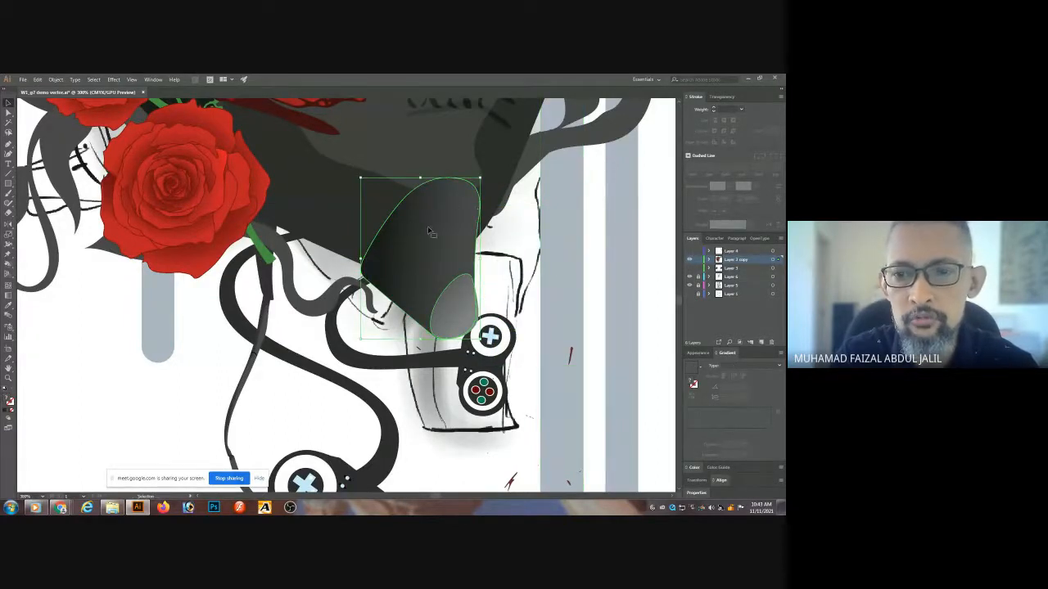
- Move the large dark gradient shape and its grey highlight onto the blue stripes, and make the large shape semi-transparent
left_click_drag(432, 227, 598, 248)
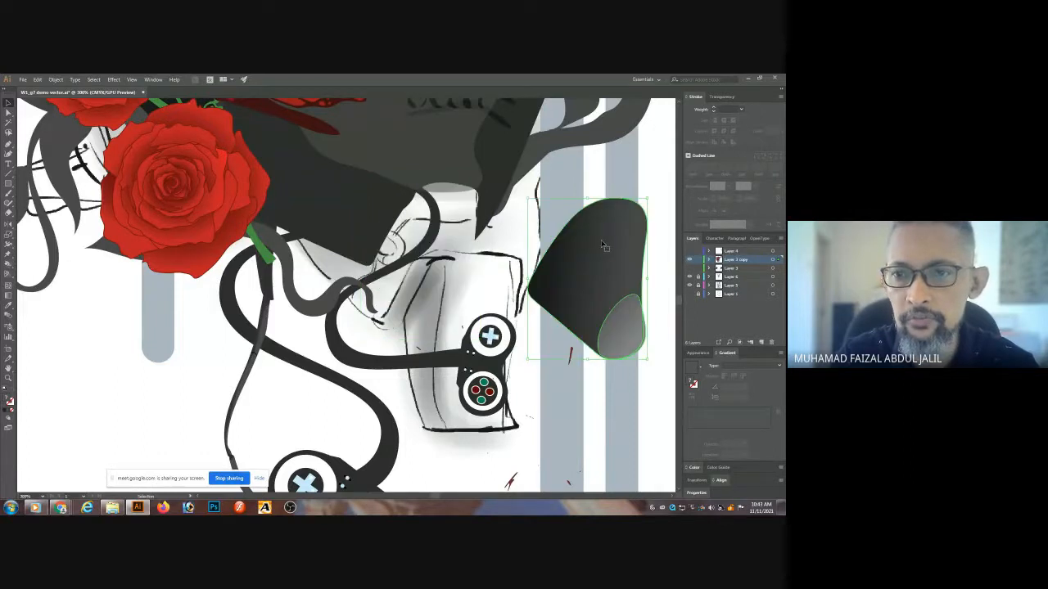
left_click(630, 172)
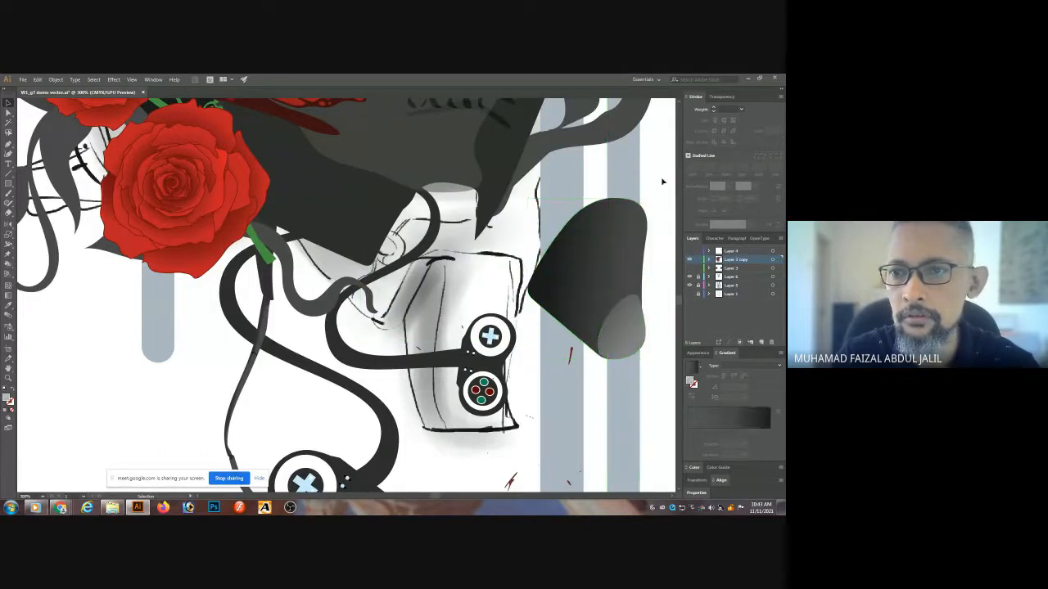
left_click(633, 221)
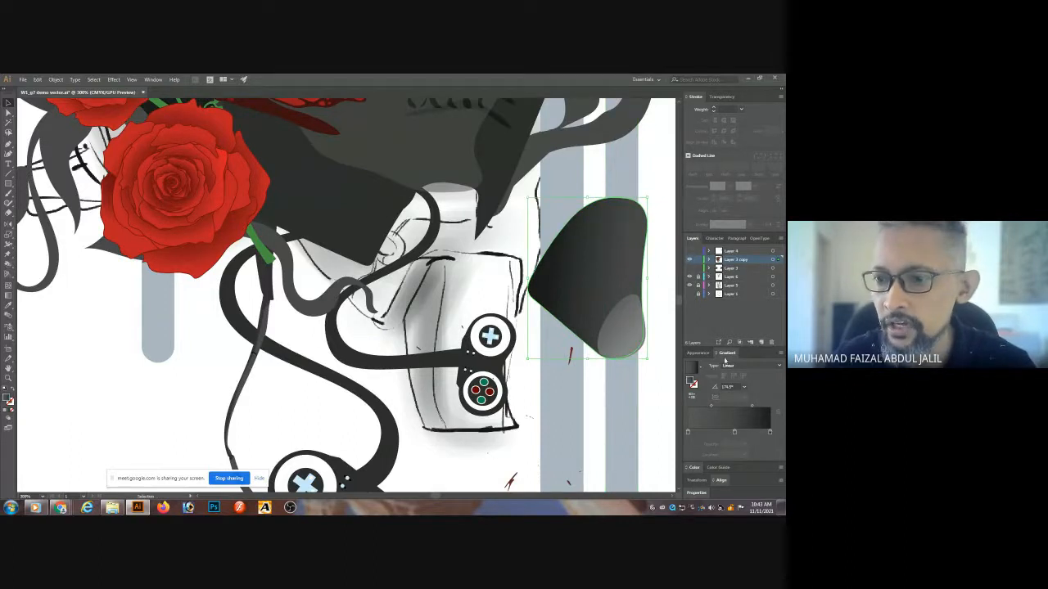
left_click(721, 97)
left_click(764, 110)
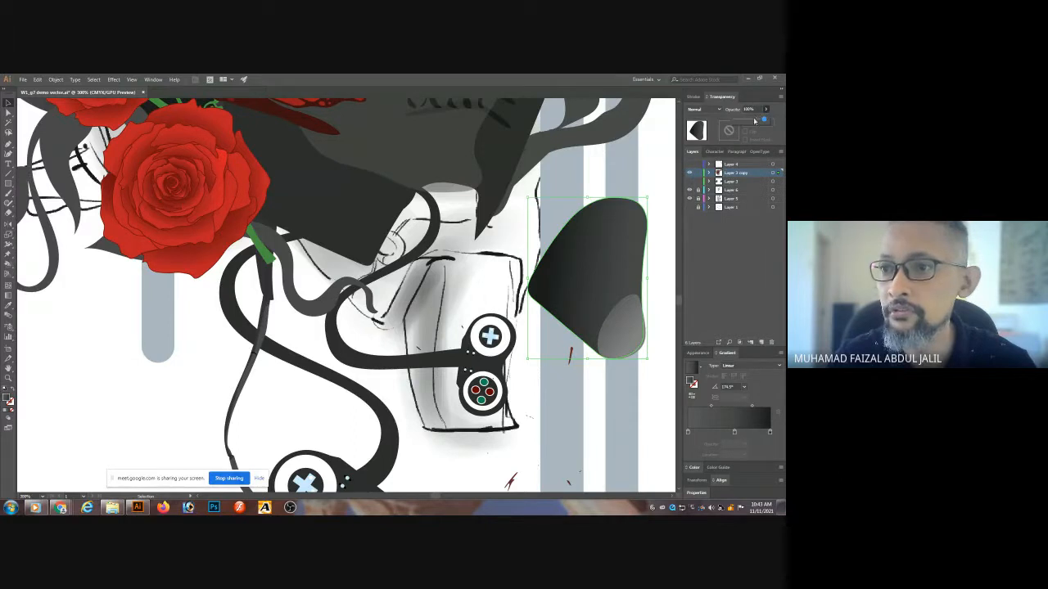
left_click(754, 121)
left_click(663, 221)
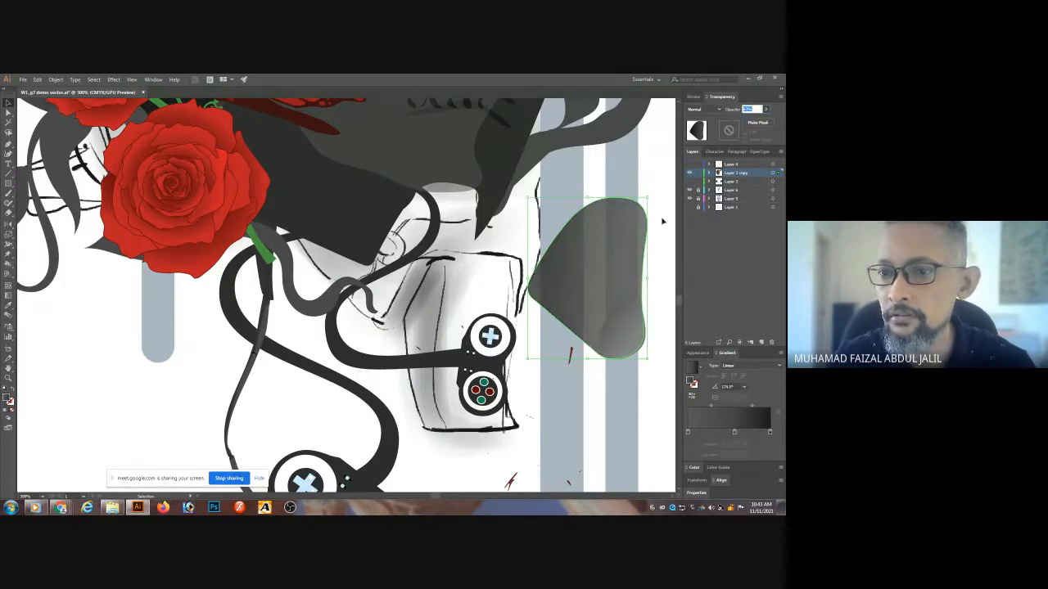
- Lower the opacity of the small grey highlight shape so it is also semi-transparent
left_click(650, 302)
left_click(625, 321)
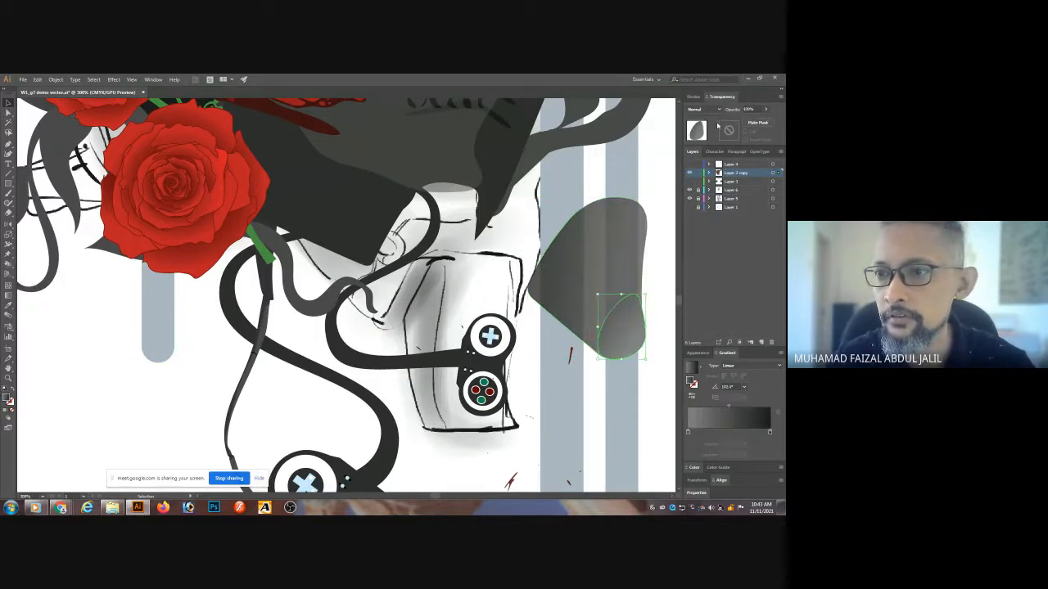
left_click(765, 109)
left_click(660, 161)
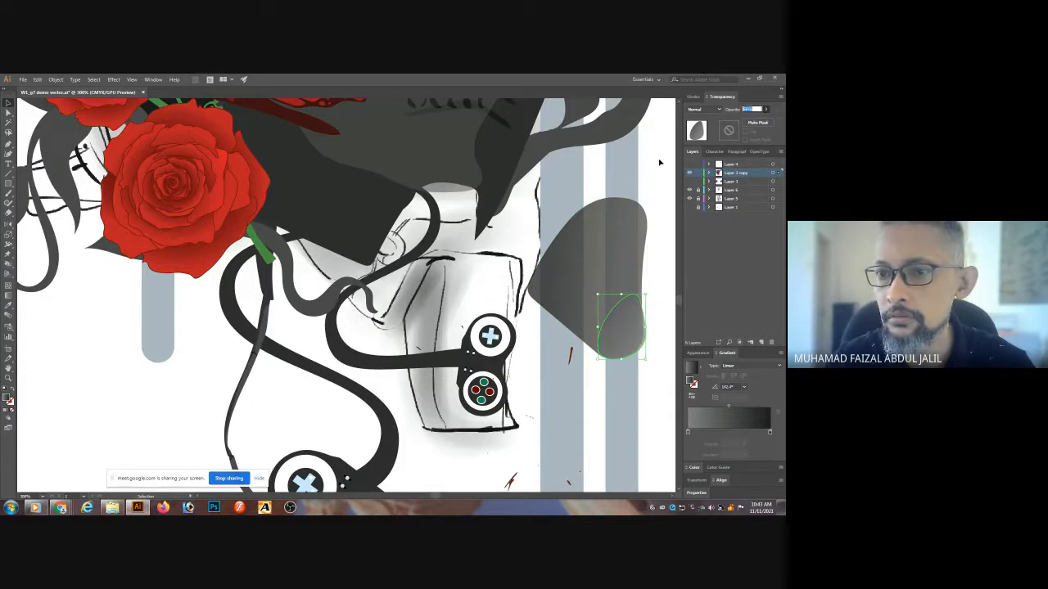
- Move both semi-transparent shapes together back over the sketch just above the smaller game controller
left_click_drag(661, 203, 658, 215)
left_click_drag(614, 296, 469, 293)
left_click(659, 222)
left_click(624, 256)
left_click(630, 320, "shift")
left_click_drag(460, 233, 455, 233)
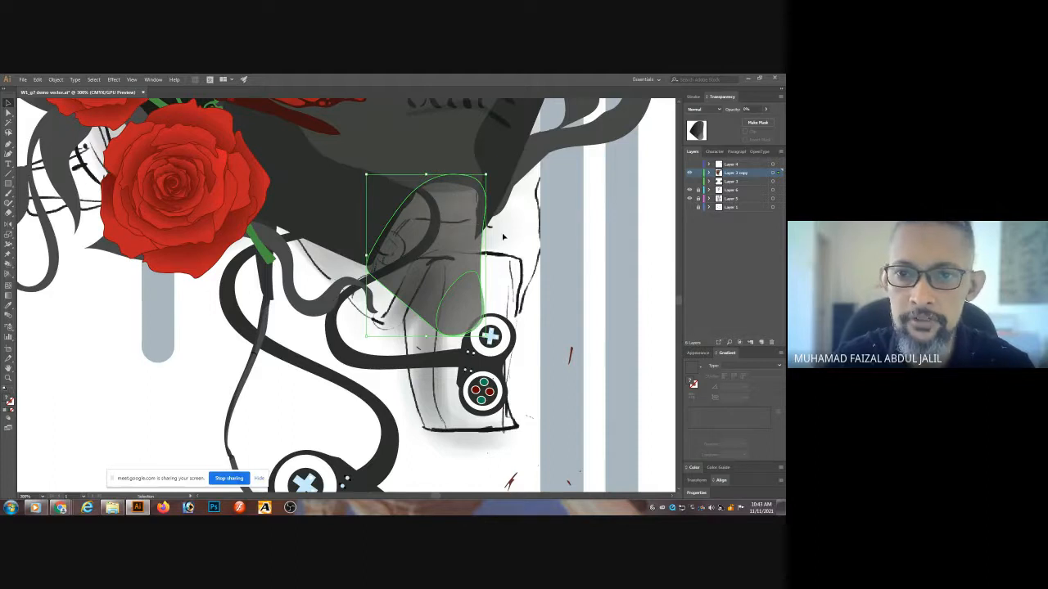
left_click(644, 159)
- Draw a closed S-shaped highlight across the semi-transparent dark shape with the Pencil tool
left_click(461, 262, "ctrl")
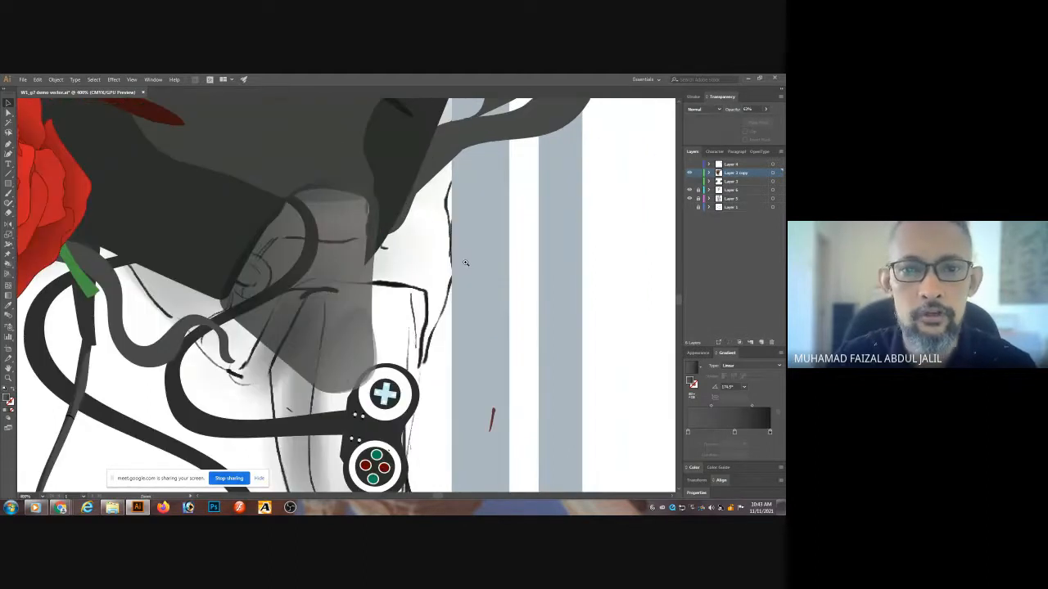
left_click_drag(391, 243, 444, 213)
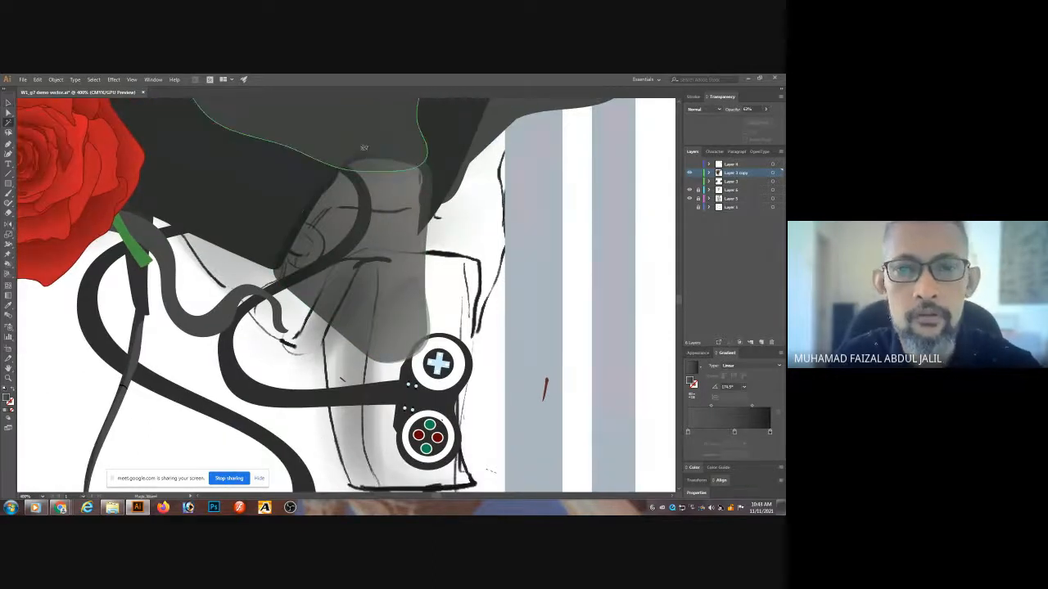
key("n")
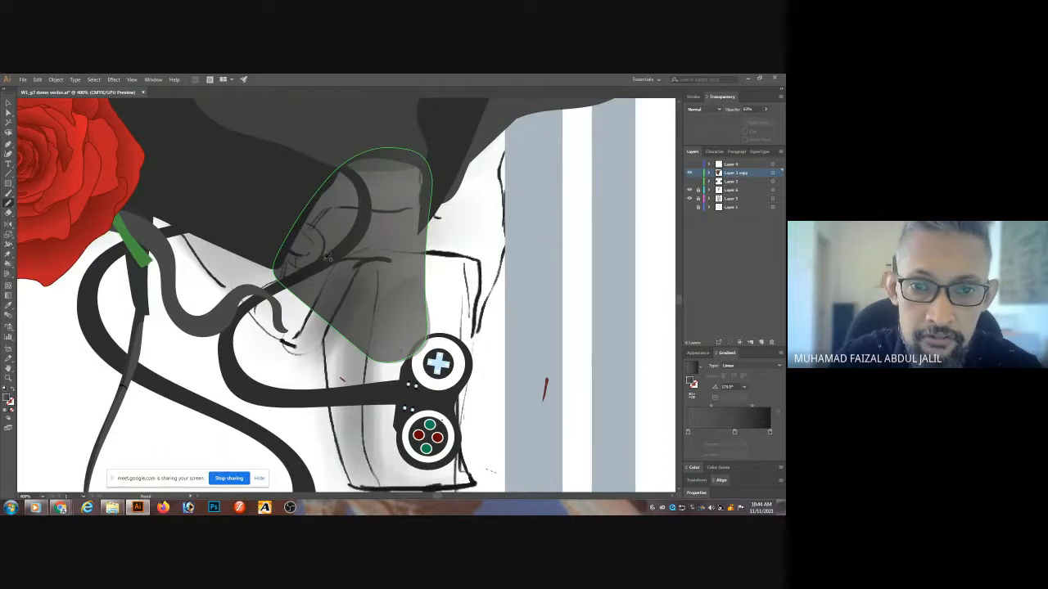
mouse_move(370, 144)
left_mouse_down()
mouse_move(351, 175)
mouse_move(353, 201)
mouse_move(396, 258)
mouse_move(360, 334)
mouse_move(365, 365)
mouse_move(341, 332)
mouse_move(355, 286)
mouse_move(289, 217)
mouse_move(289, 192)
mouse_move(319, 156)
mouse_move(372, 138)
left_mouse_up()
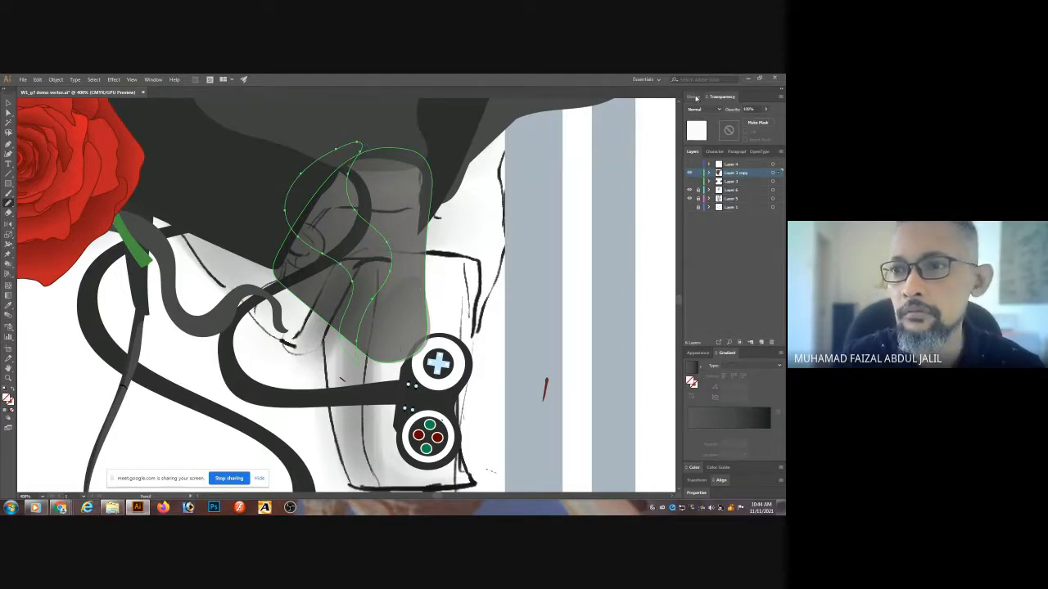
- Fill the S-shaped highlight with the dark linear gradient and change its first colour stop to white
left_click(690, 369)
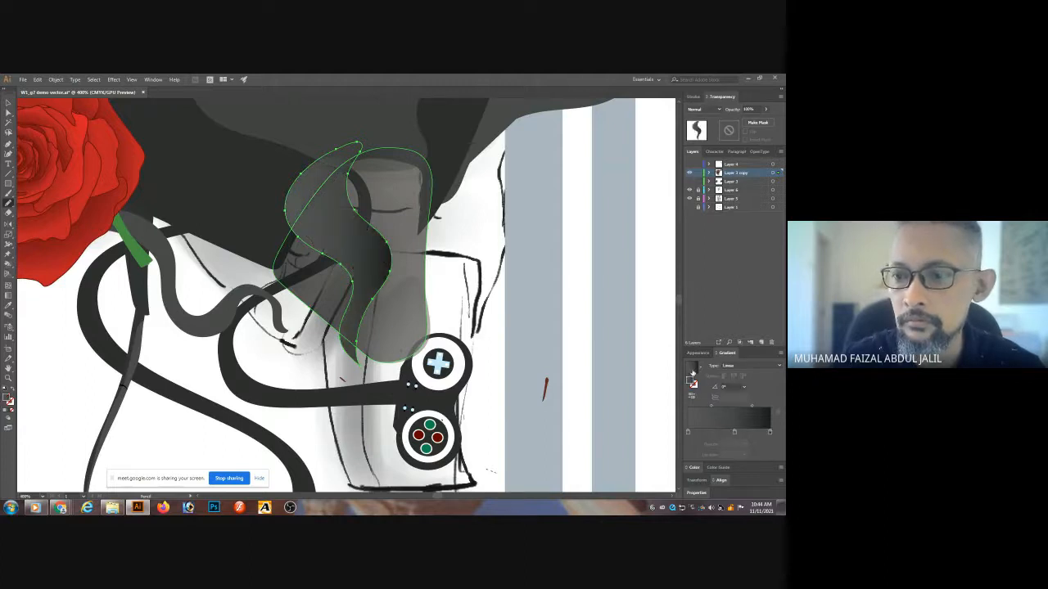
left_click(688, 433)
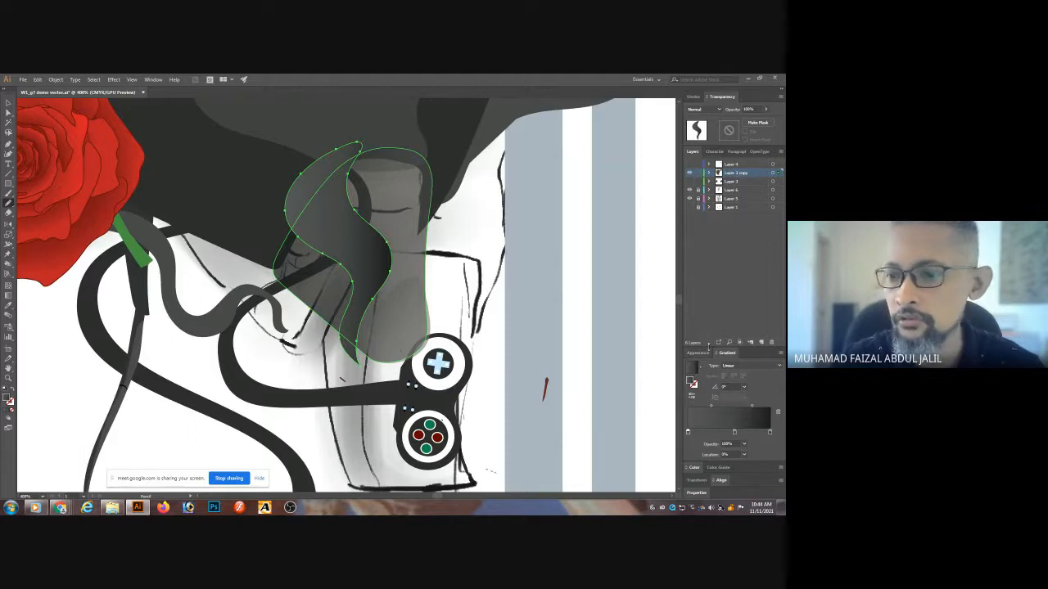
left_click(694, 467)
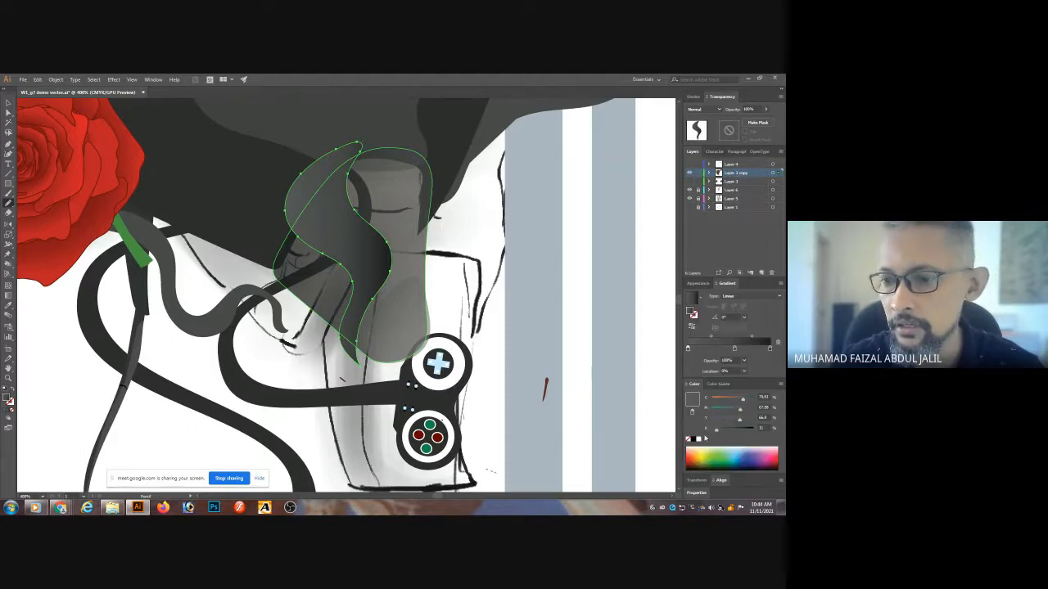
left_click(700, 441)
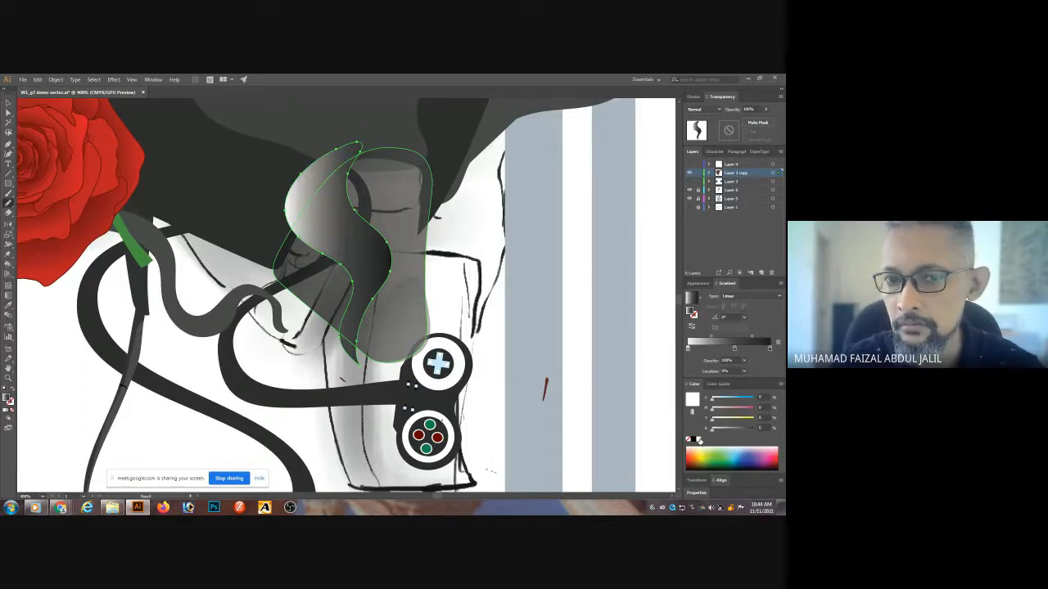
- Fill the S-shaped highlight with solid white (FFFFFF) and lower its opacity to about 44%
double_click(693, 402)
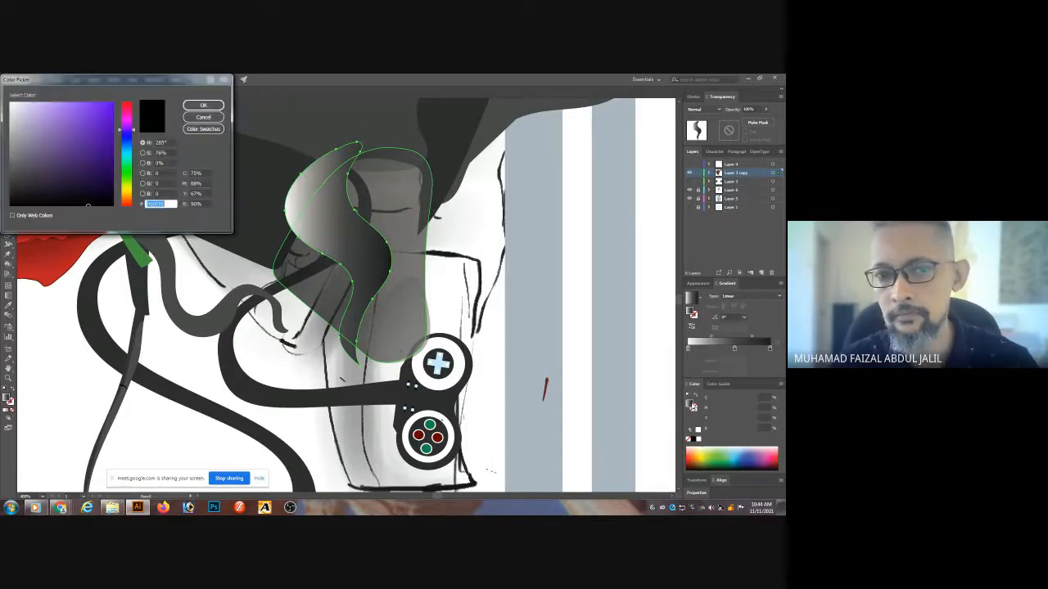
left_click(10, 102)
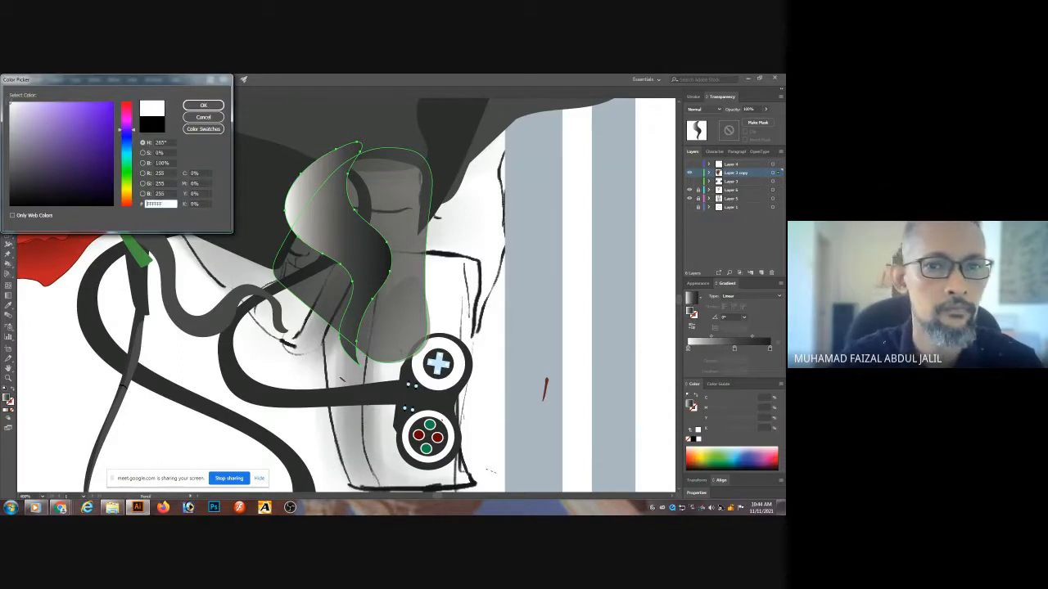
left_click(204, 107)
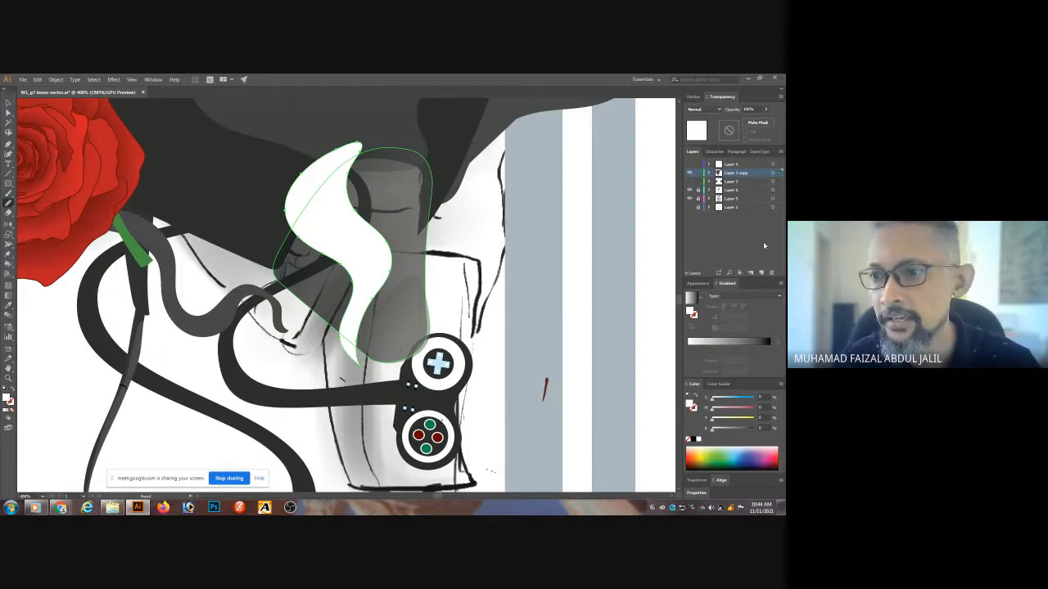
left_click(766, 110)
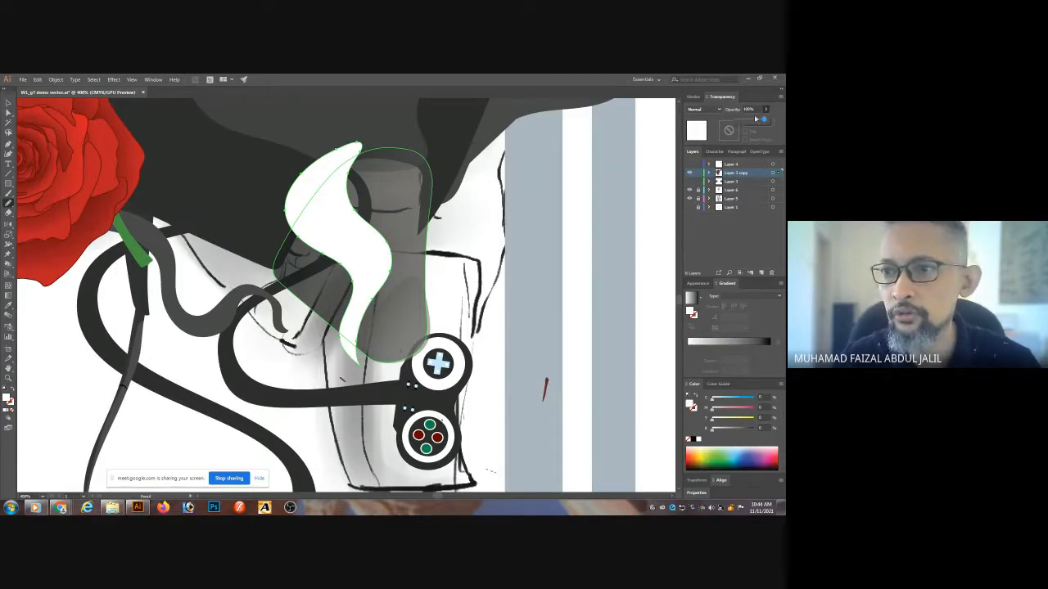
left_click_drag(763, 119, 746, 120)
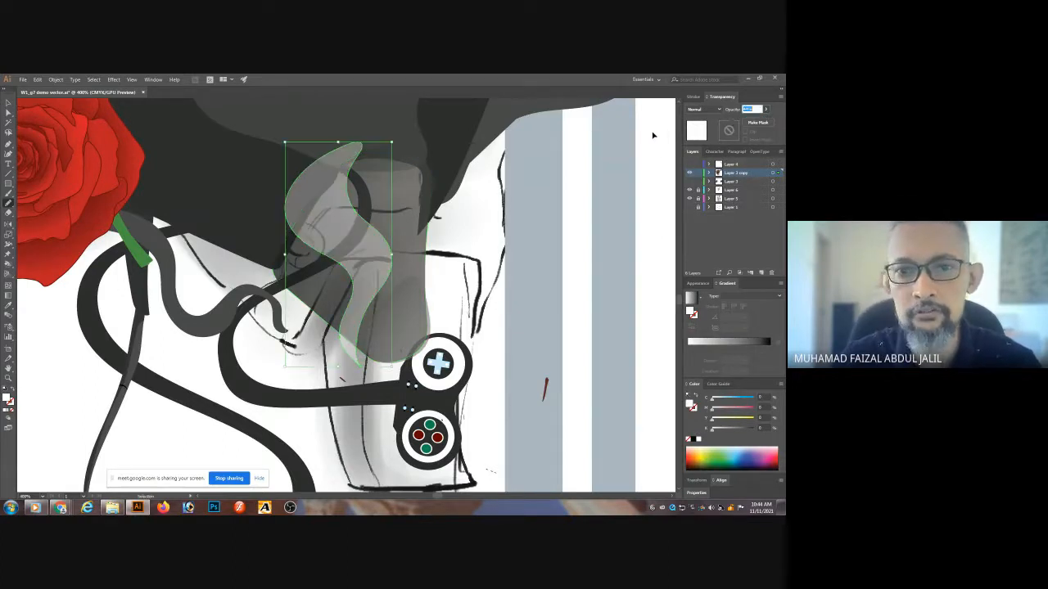
key("v")
left_click(655, 135)
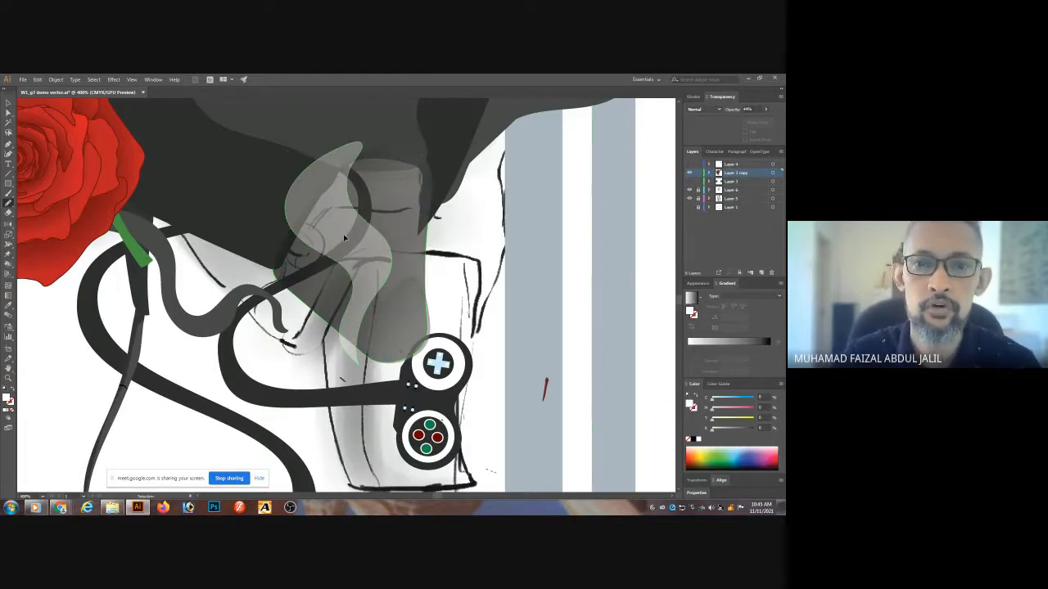
- Place a copy of the dark shape and S-shaped highlight over the blue stripes and intersect the copies with Pathfinder
left_click_drag(343, 234, 569, 198)
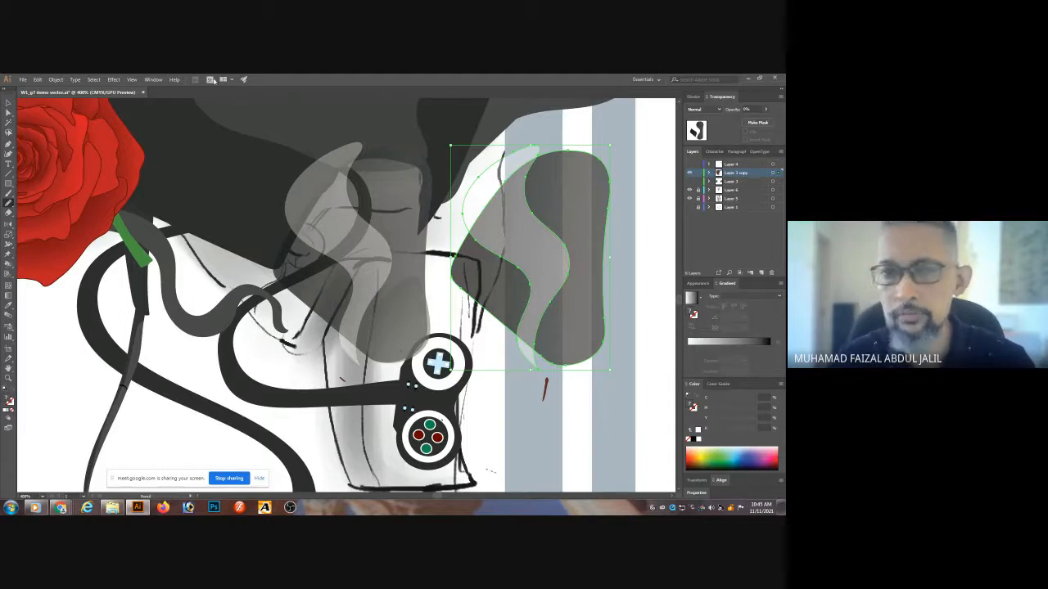
left_click(154, 79)
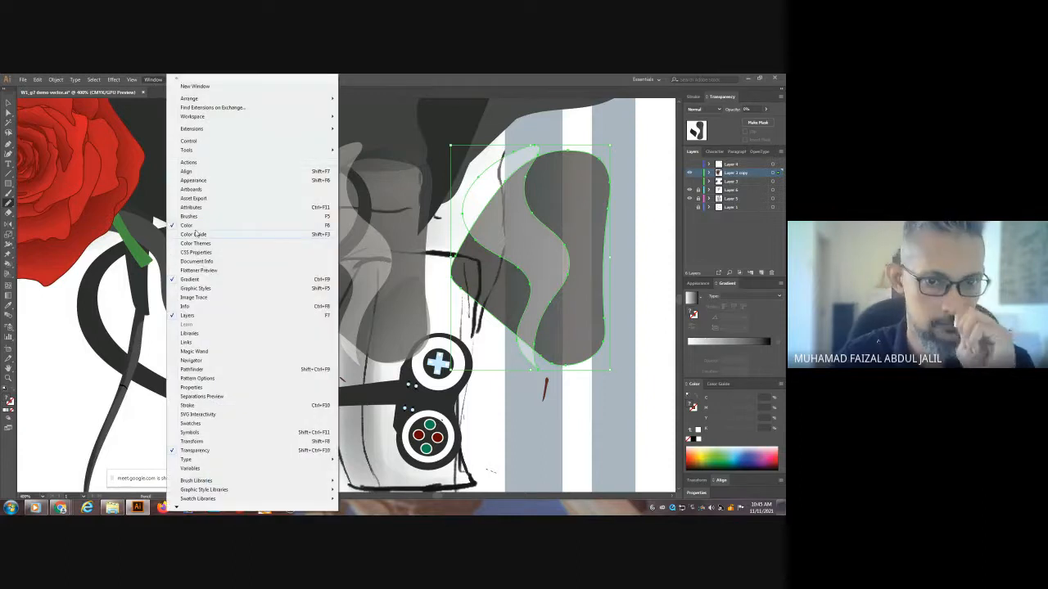
left_click(210, 369)
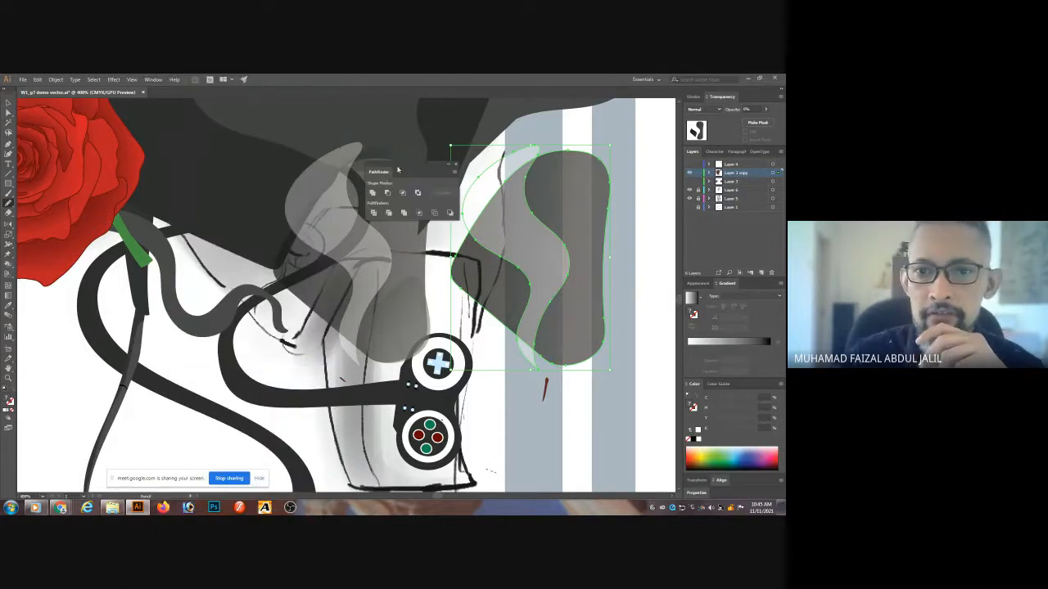
left_click_drag(453, 171, 745, 164)
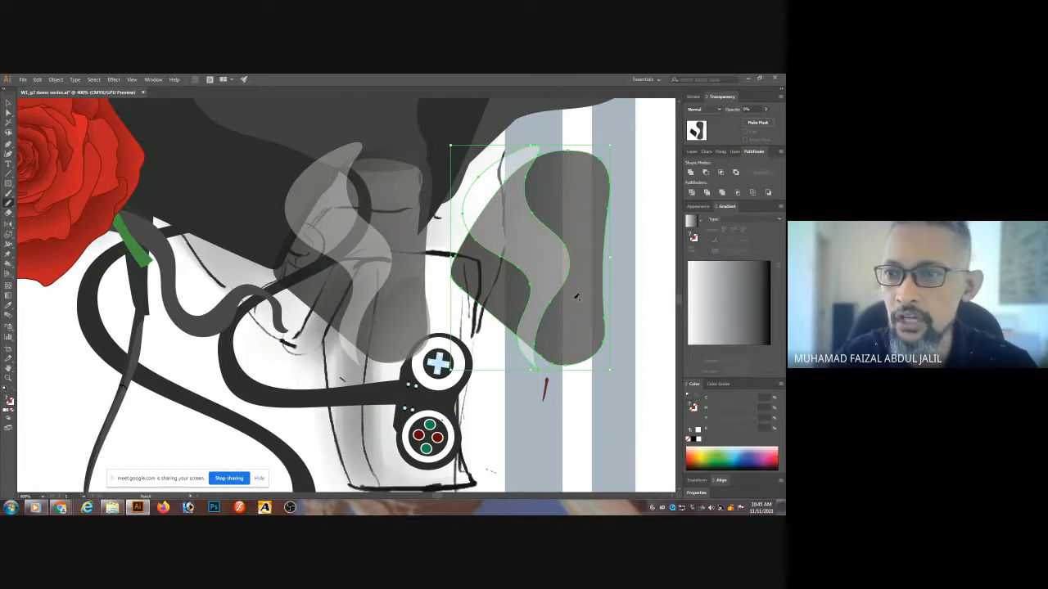
left_click(721, 173)
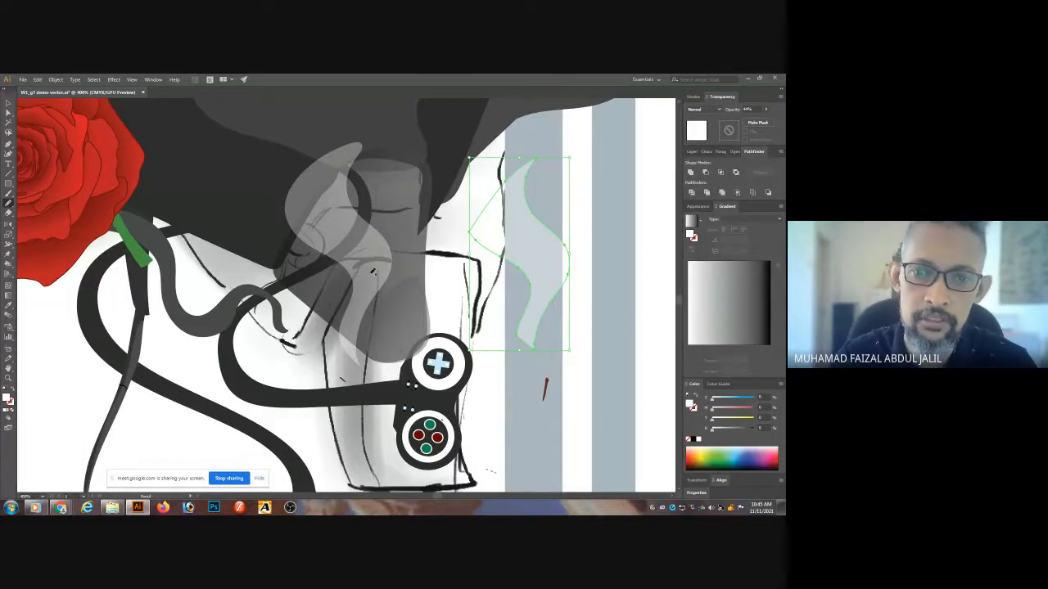
- Delete the untrimmed S-shaped highlight and move the trimmed copy into its place on the semi-transparent dark shape
left_click(366, 240)
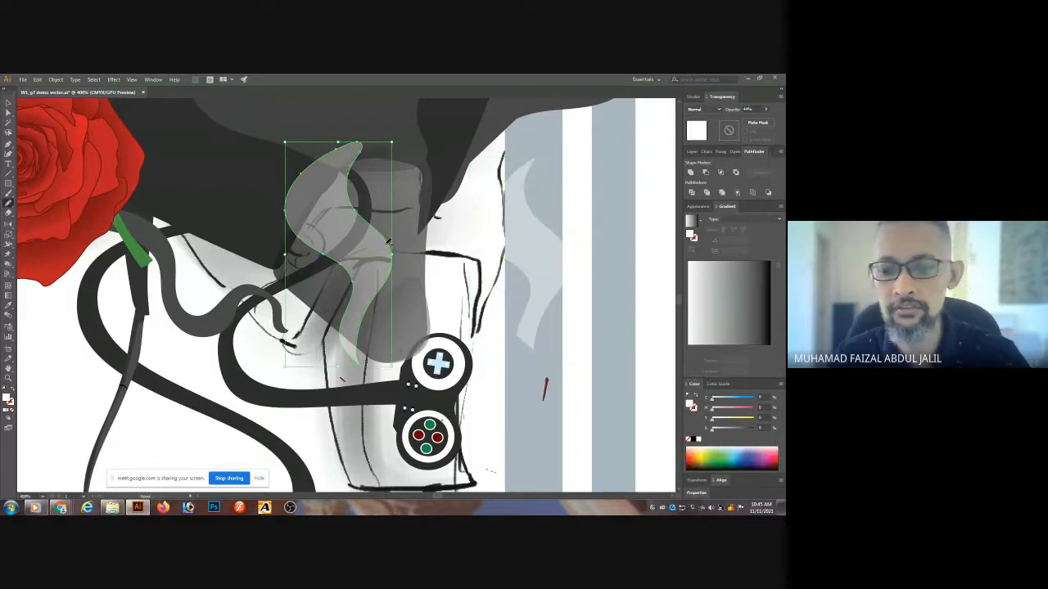
left_click_drag(388, 241, 352, 225)
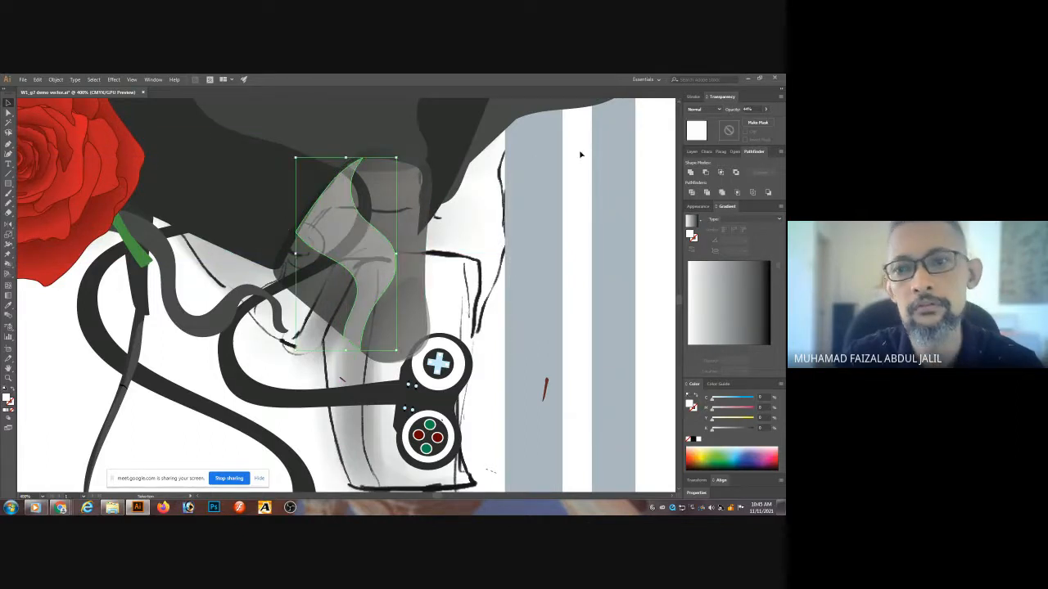
left_click(658, 126)
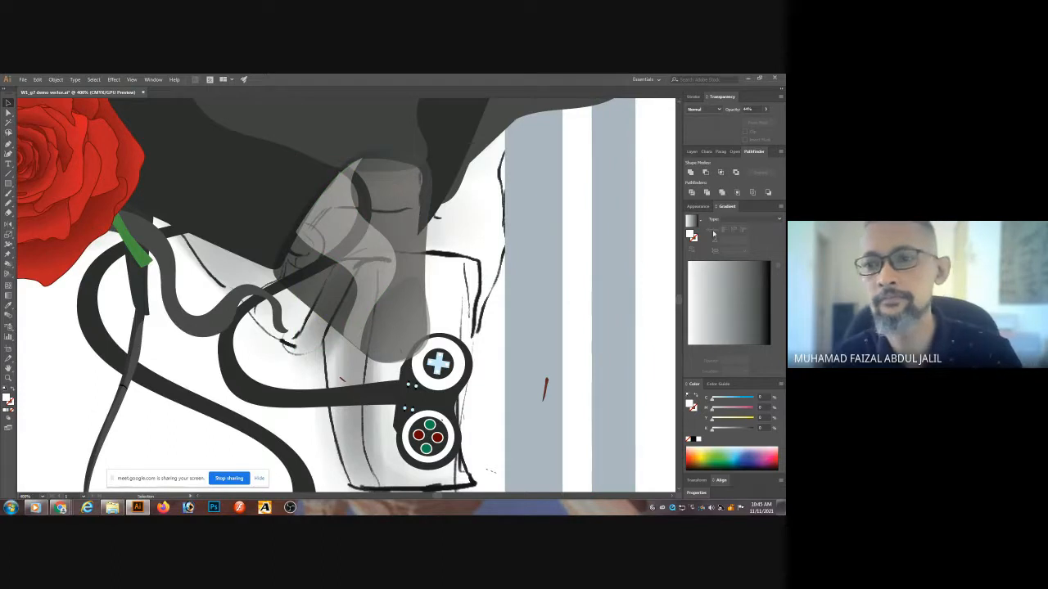
- Hide the sketch layers Layer 6 and Layer 5 so that only the vector artwork shows
left_click(693, 153)
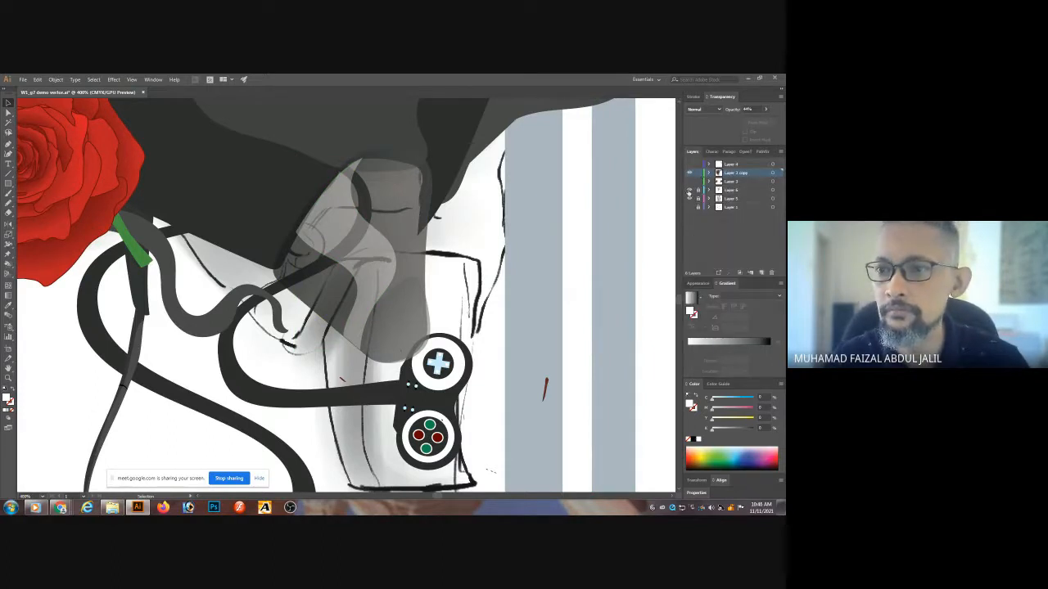
left_click(691, 198)
left_click(692, 199)
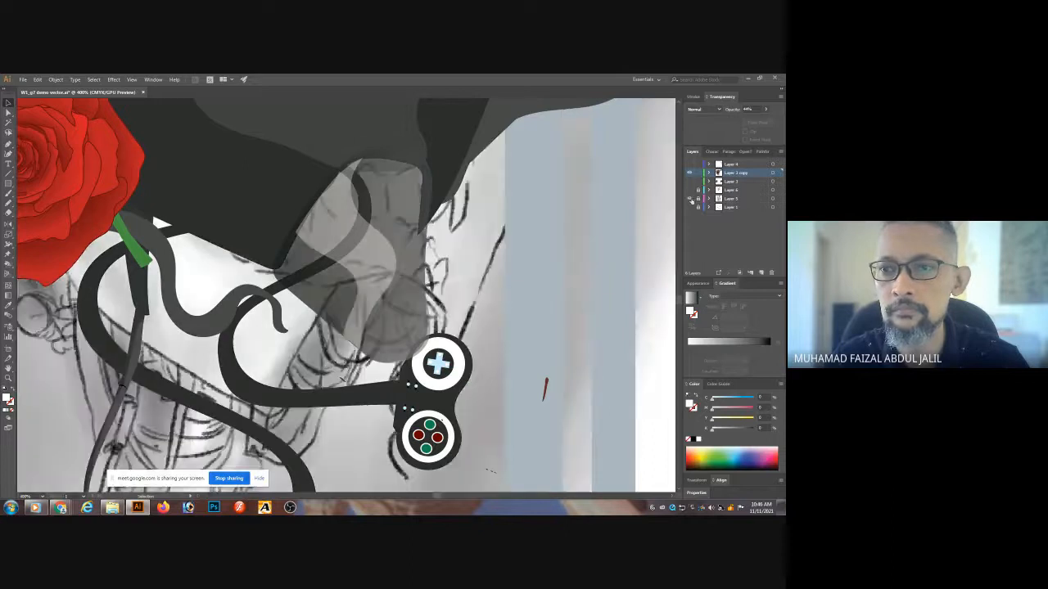
left_click(692, 199)
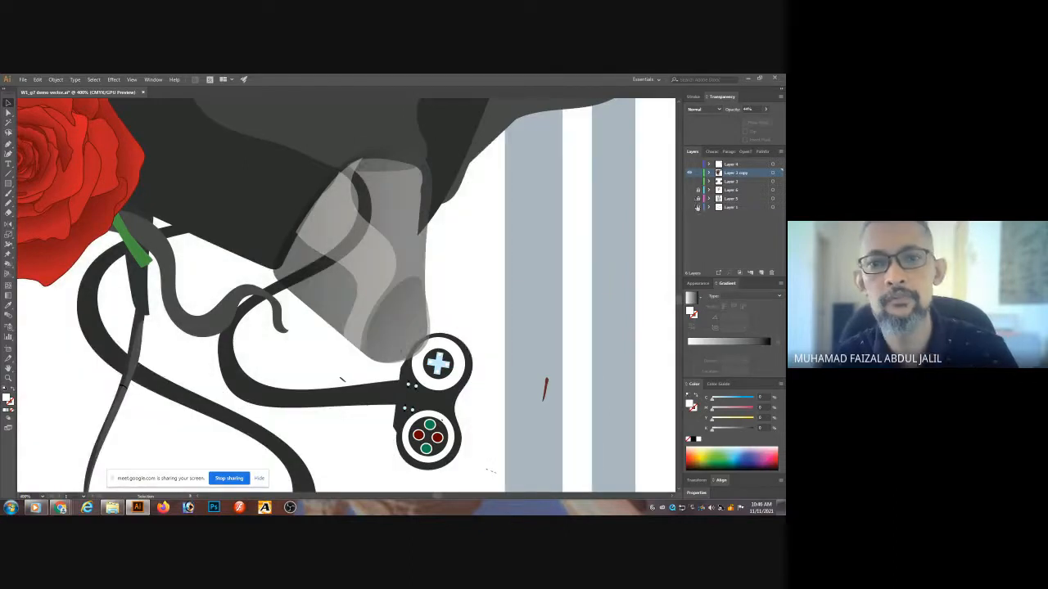
- Select the trimmed highlight and copy the dark shape's linear gradient fill onto it with the Eyedropper
key("ctrl+minus")
key("ctrl+minus")
key("ctrl+minus")
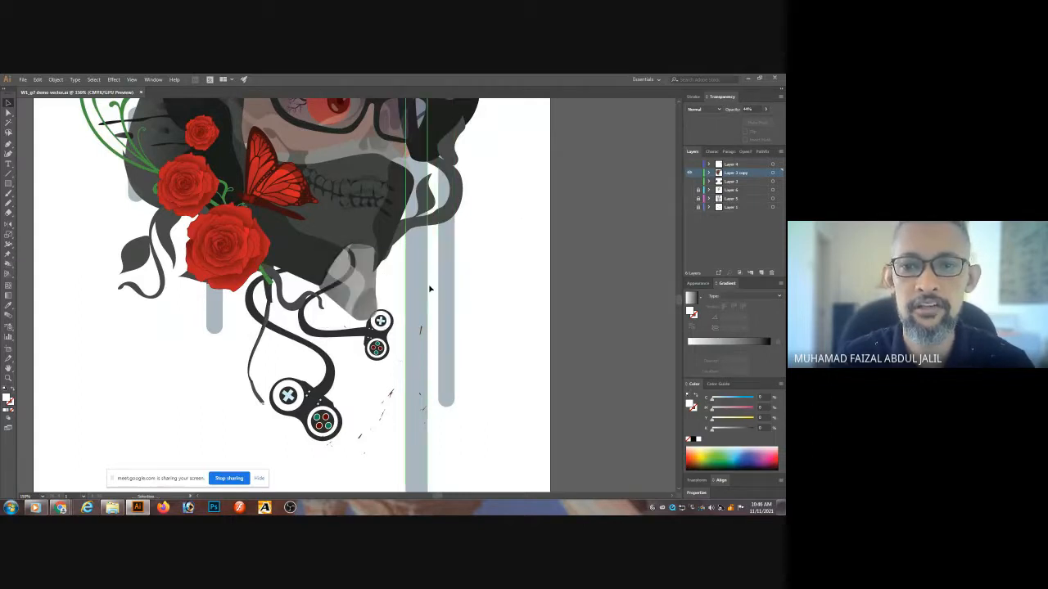
left_click(361, 321)
left_click(334, 299)
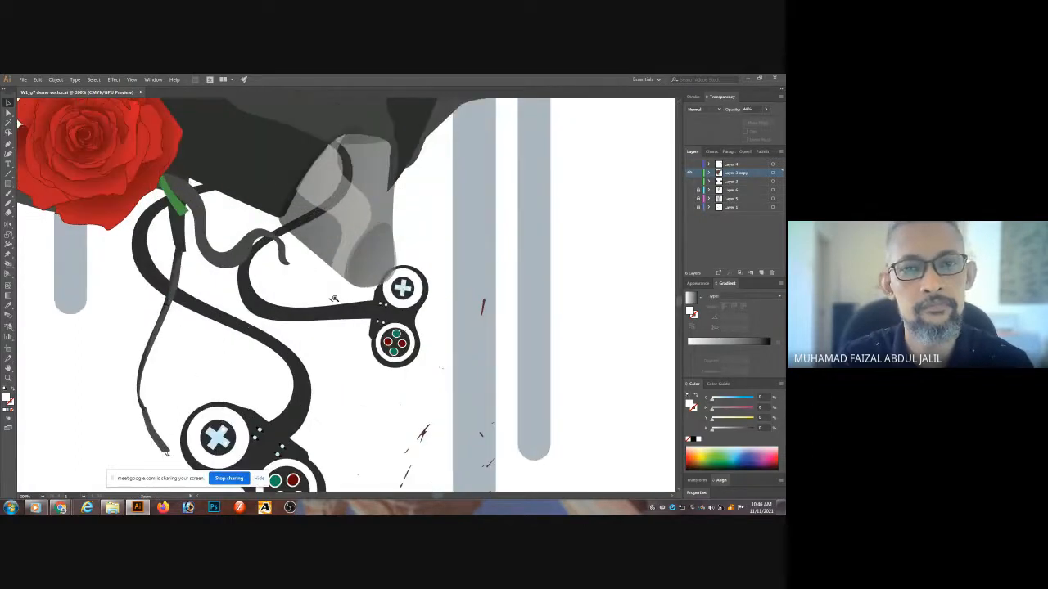
left_click(334, 298)
left_click_drag(356, 192, 350, 279)
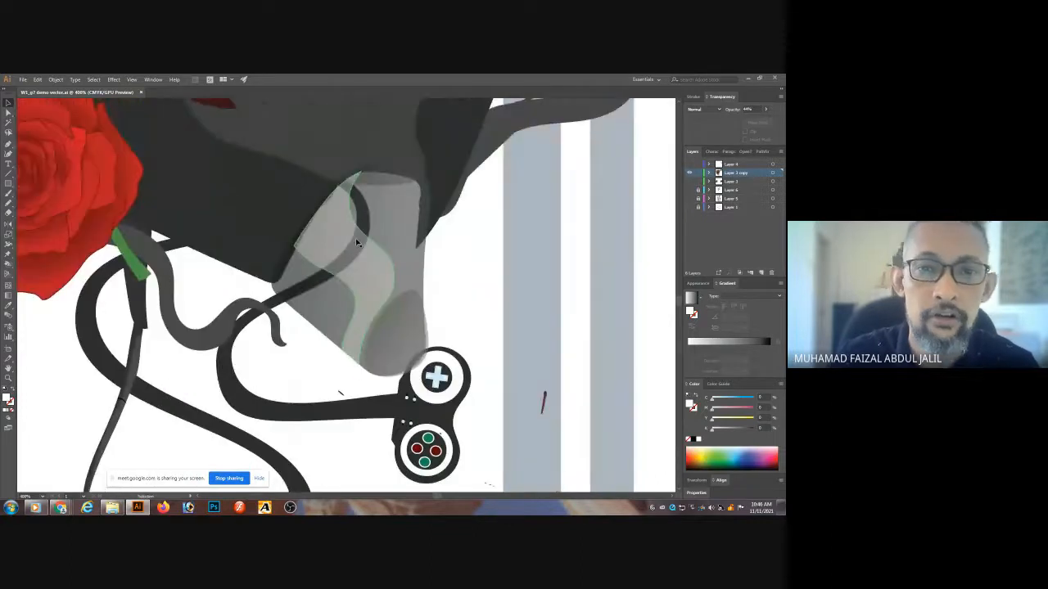
left_click(356, 259)
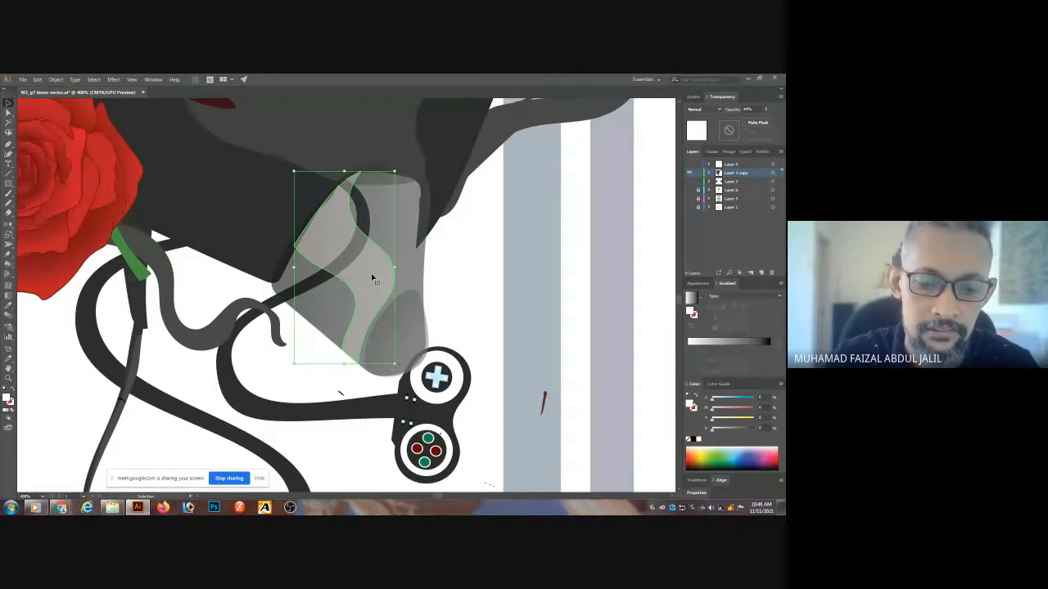
key("i")
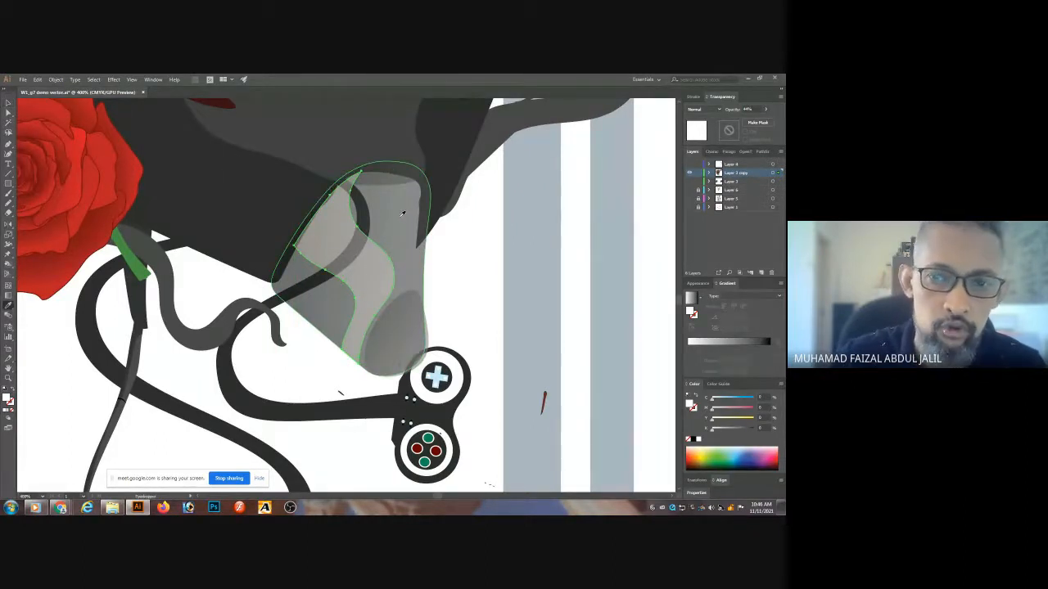
left_click(399, 215)
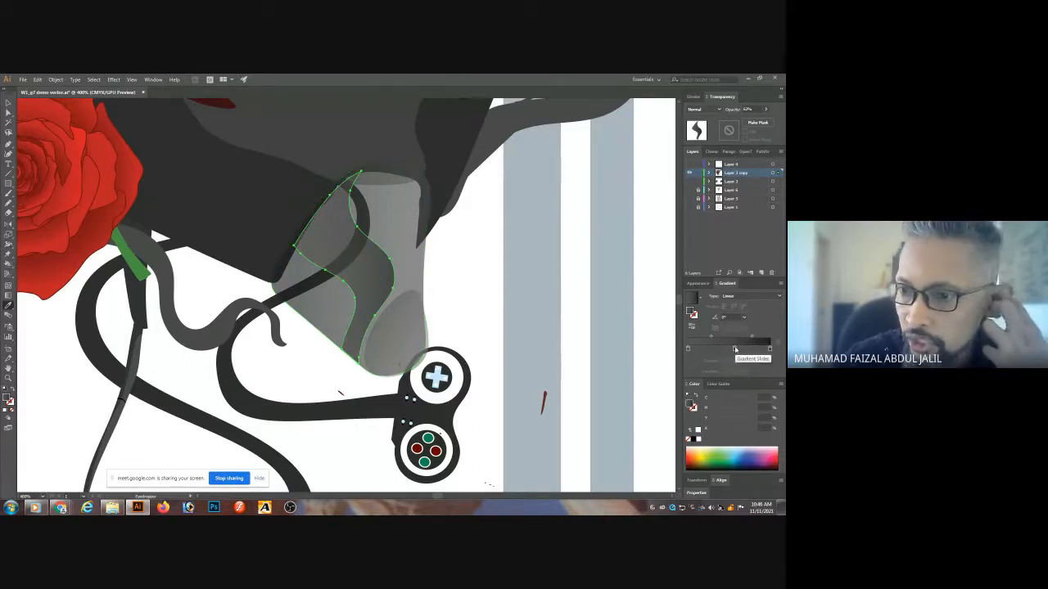
- Change the last and middle colour stops of the highlight's gradient to white, with all CMYK values at 0
left_click(769, 349)
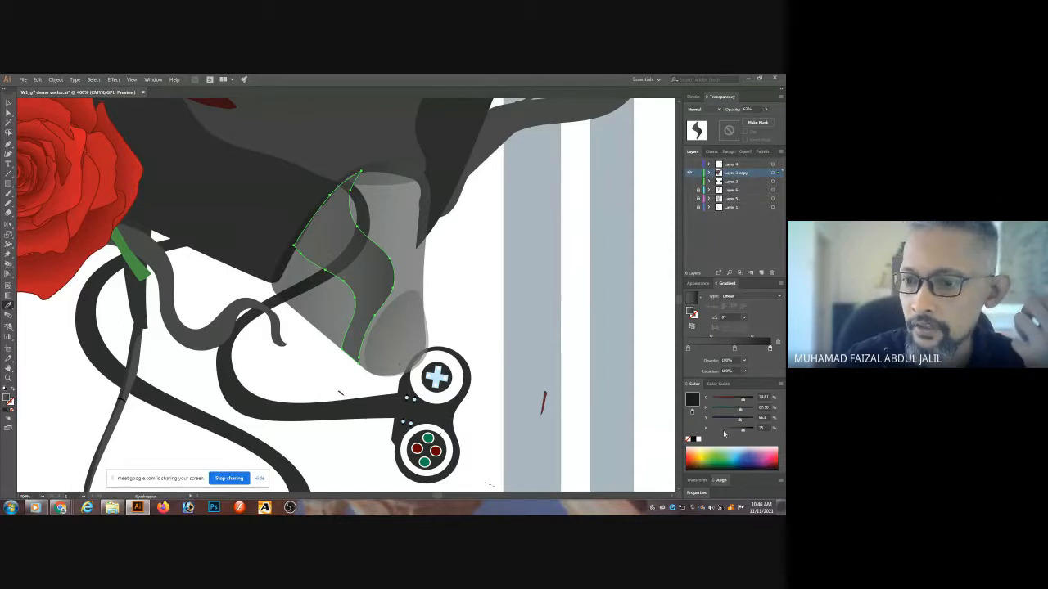
left_click_drag(724, 434, 710, 433)
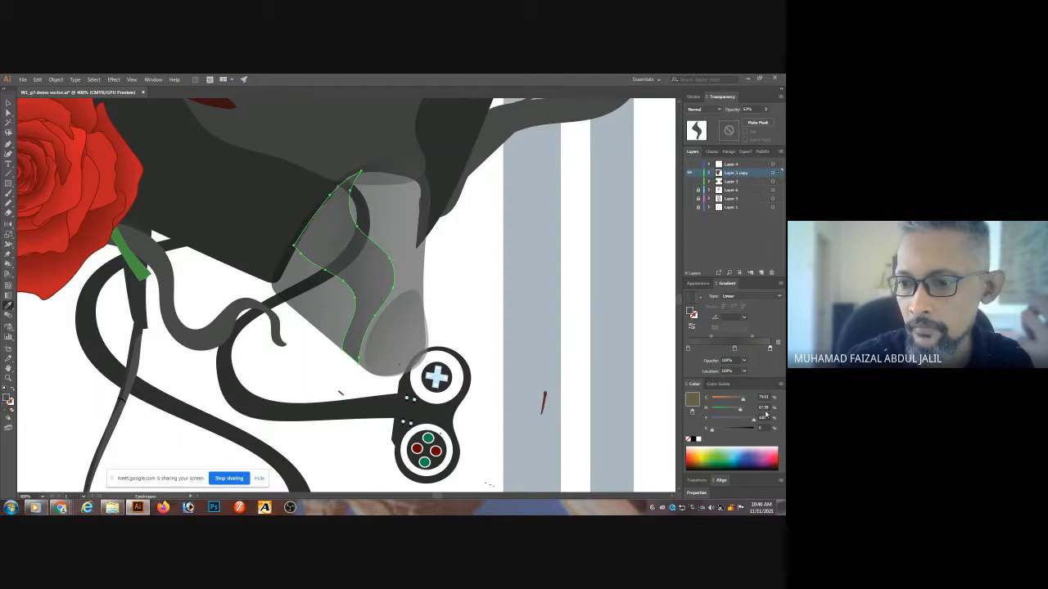
left_click_drag(740, 410, 768, 402)
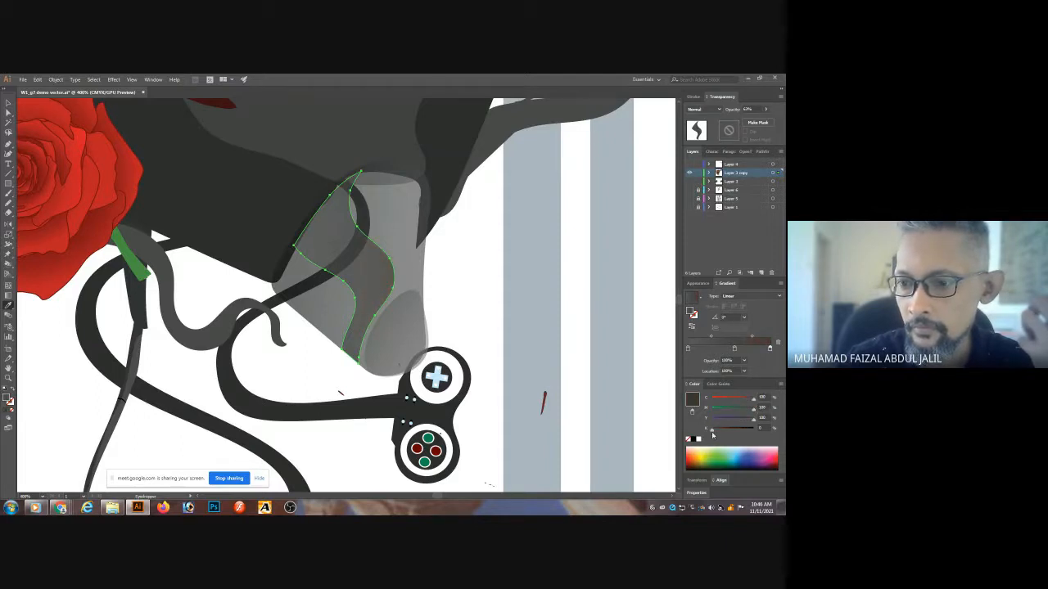
mouse_move(710, 433)
left_mouse_down()
mouse_move(748, 431)
mouse_move(709, 431)
left_mouse_up()
left_click_drag(753, 399, 707, 399)
left_click_drag(752, 410, 709, 417)
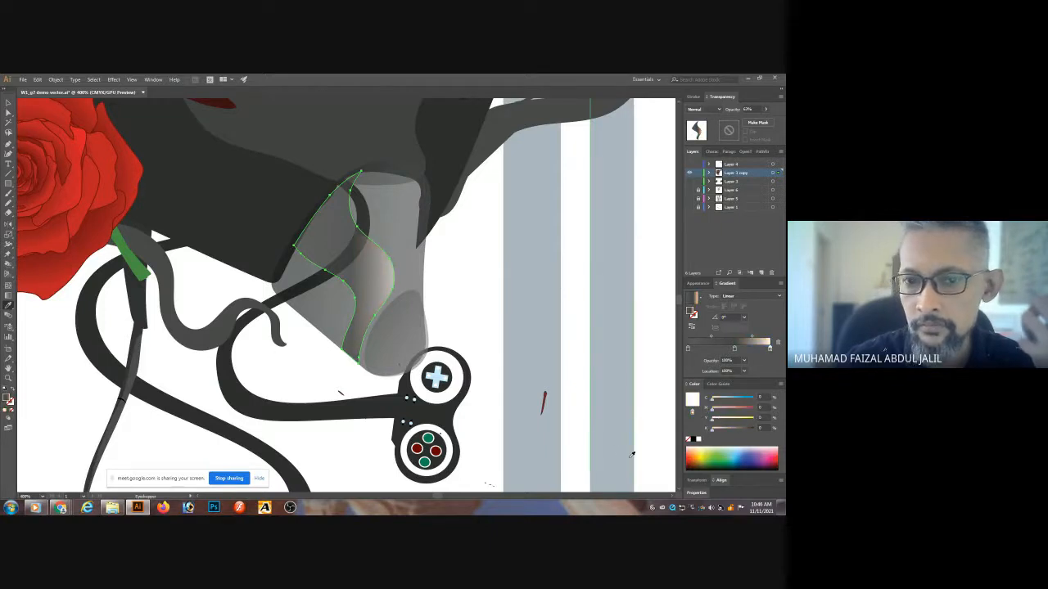
left_click(734, 350)
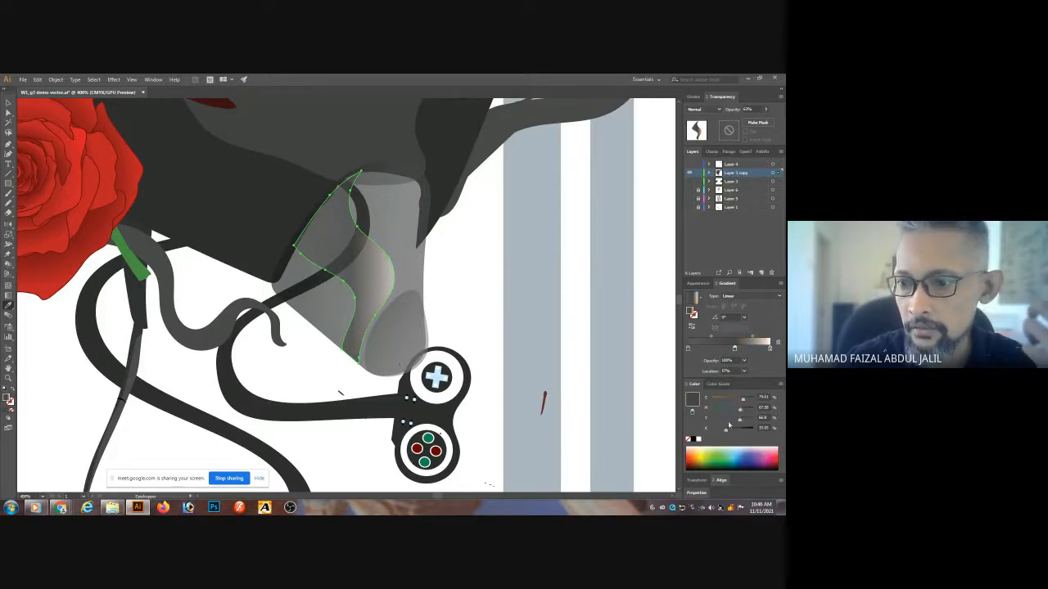
left_click_drag(725, 430, 707, 405)
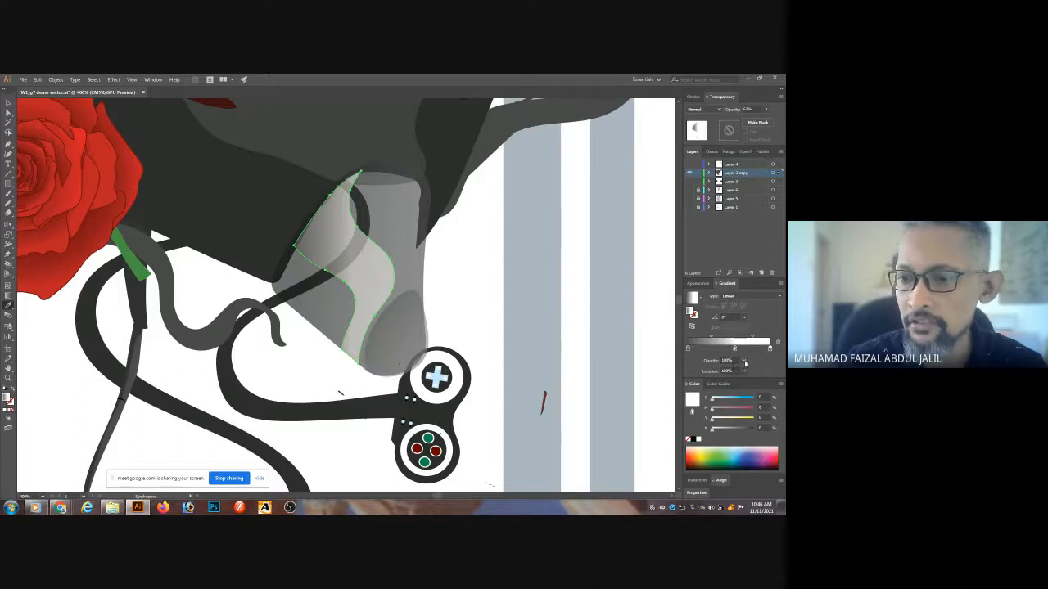
- Set the opacity of the highlight gradient's last and middle stops to 60%
left_click(743, 362)
left_click(753, 423)
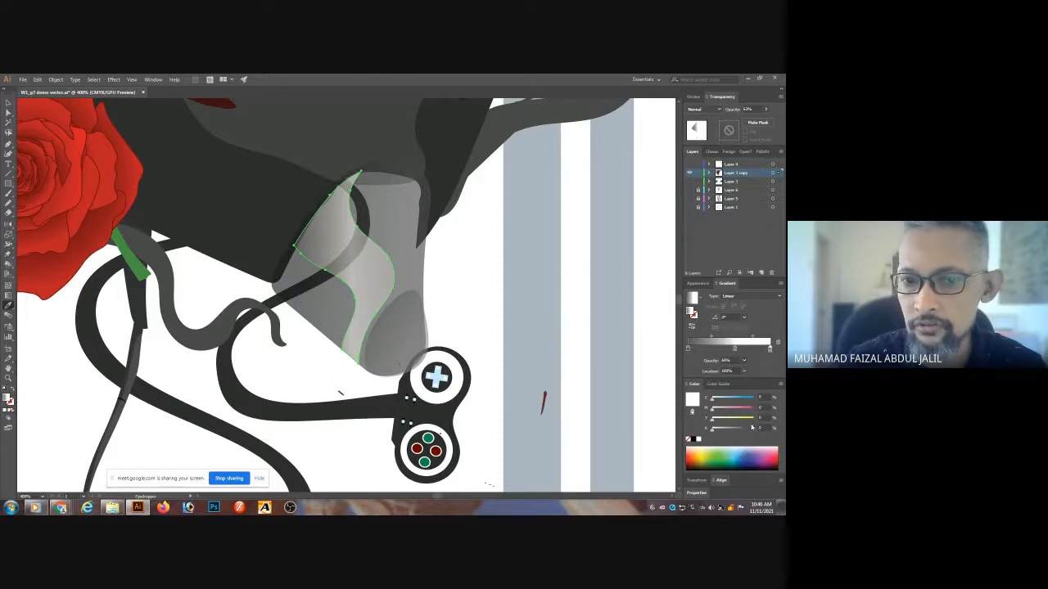
left_click(735, 351)
left_click(744, 362)
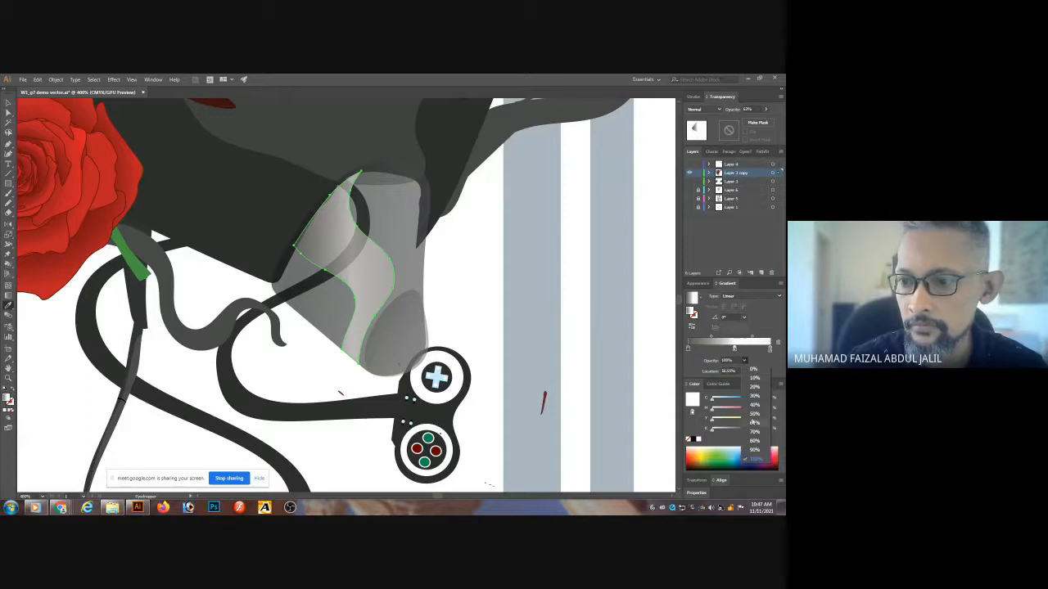
left_click(752, 423)
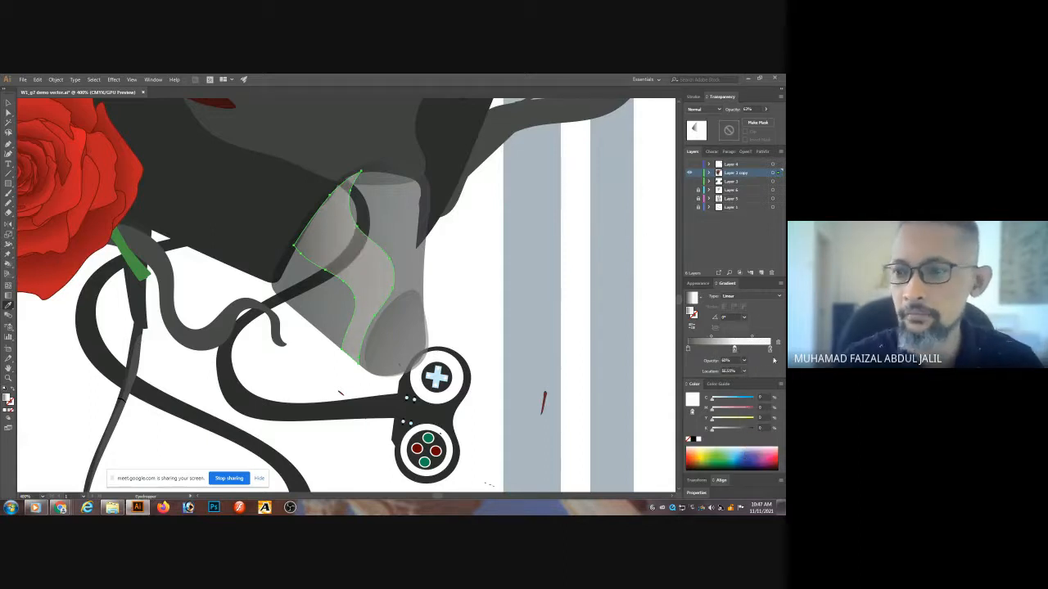
key("v")
left_click(656, 232)
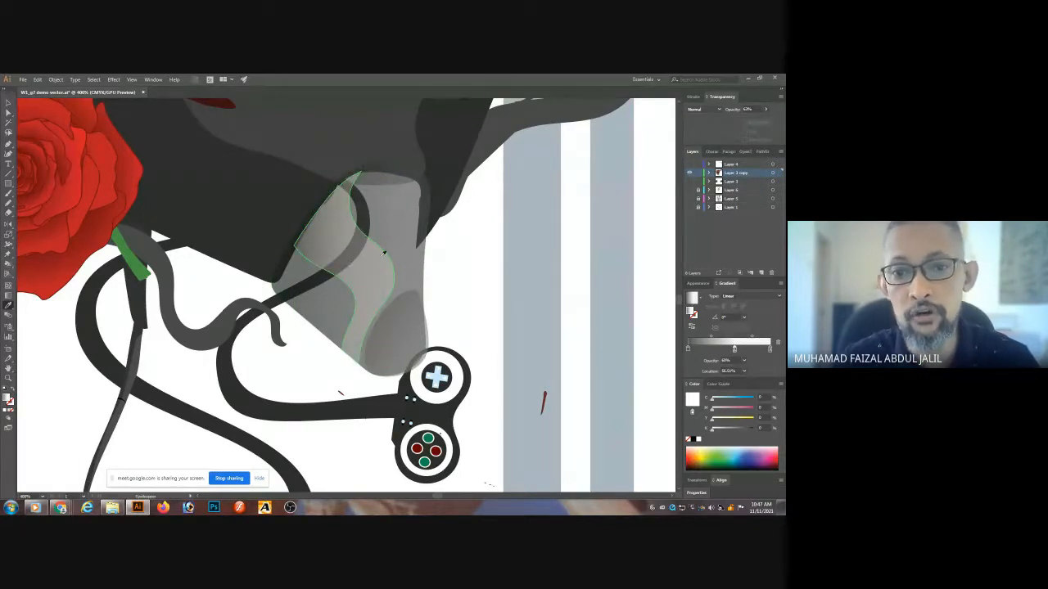
- Nudge the gradient highlight slightly up and to the left on the dark shape
left_click_drag(346, 228, 341, 223)
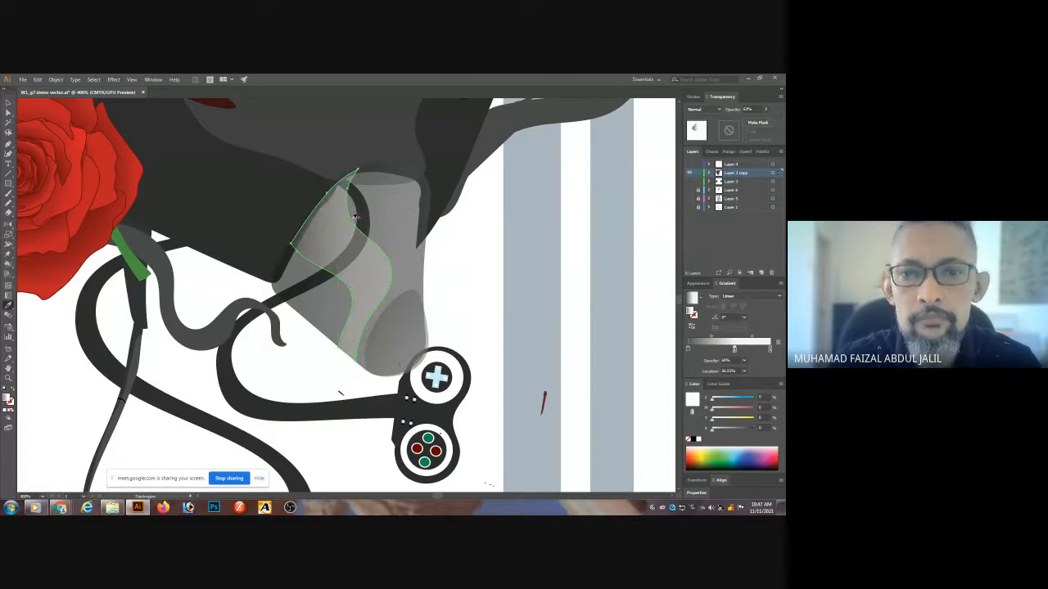
left_click(649, 270)
left_click(375, 272)
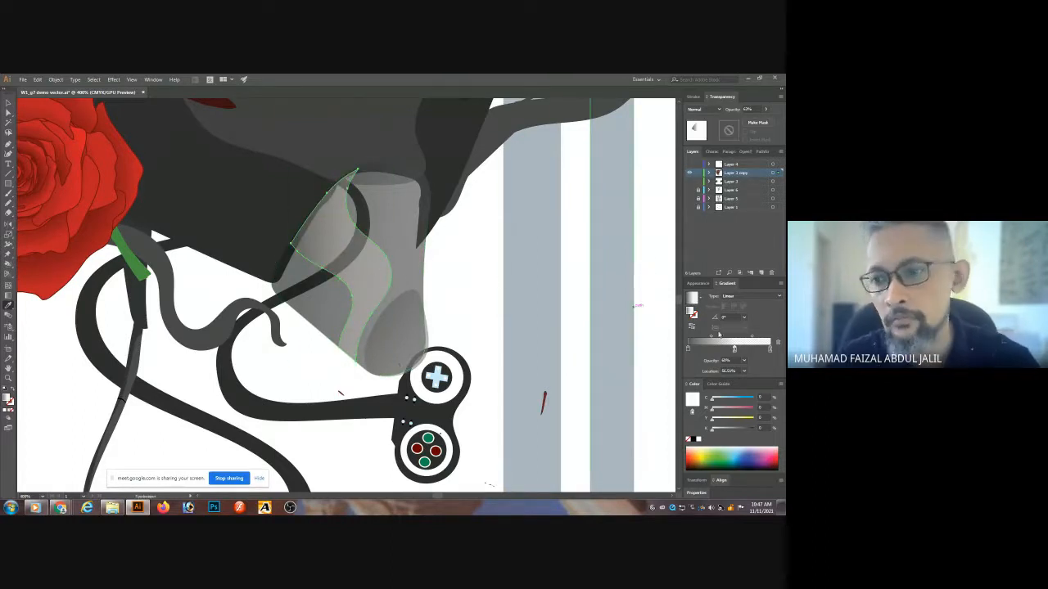
- Set the opacity of the highlight gradient's first stop to 90%
left_click(687, 348)
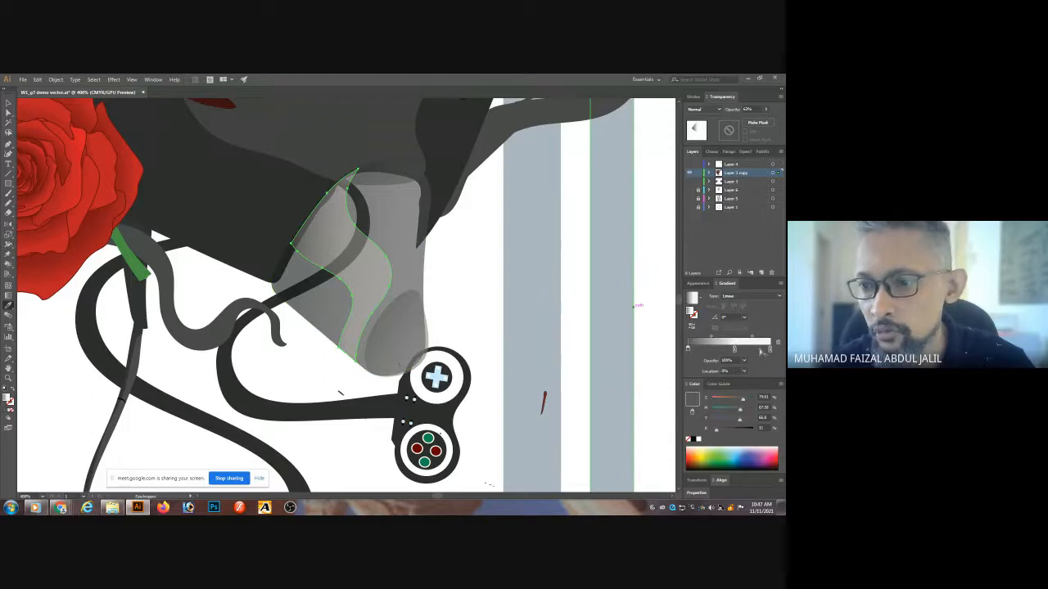
left_click(743, 360)
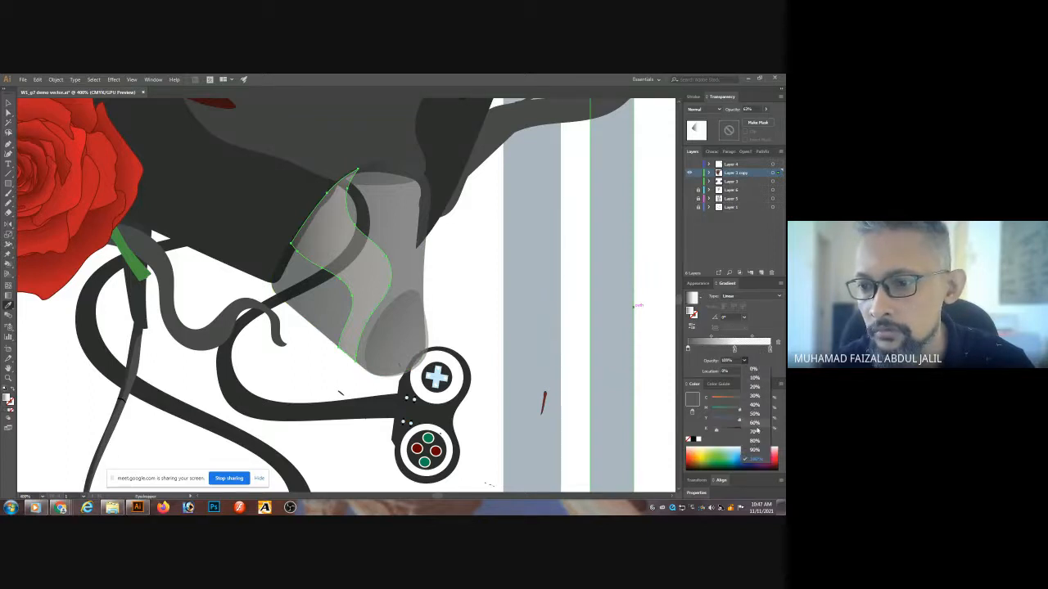
left_click(756, 431)
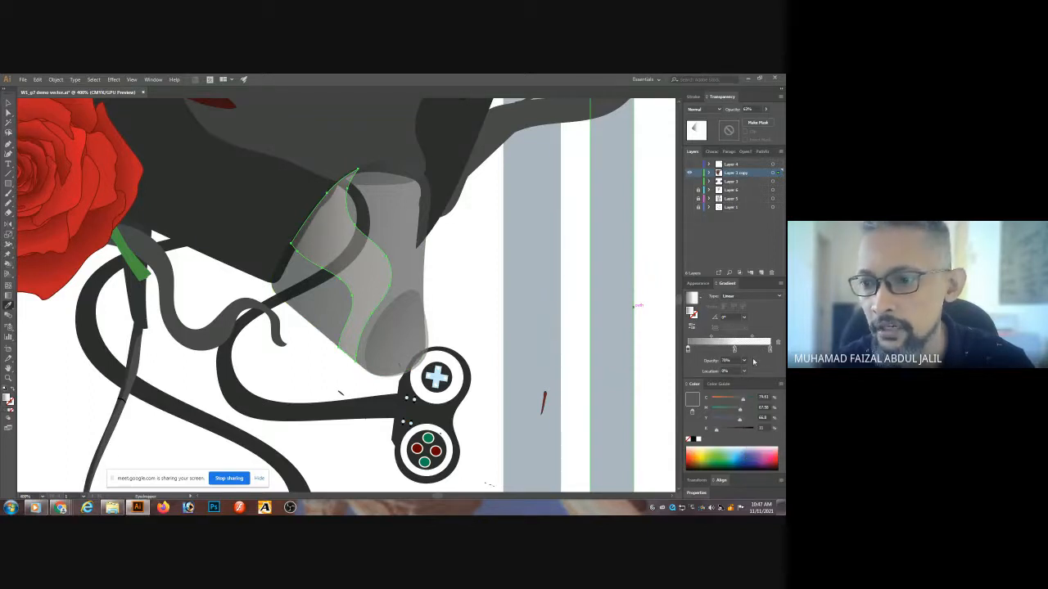
left_click(743, 361)
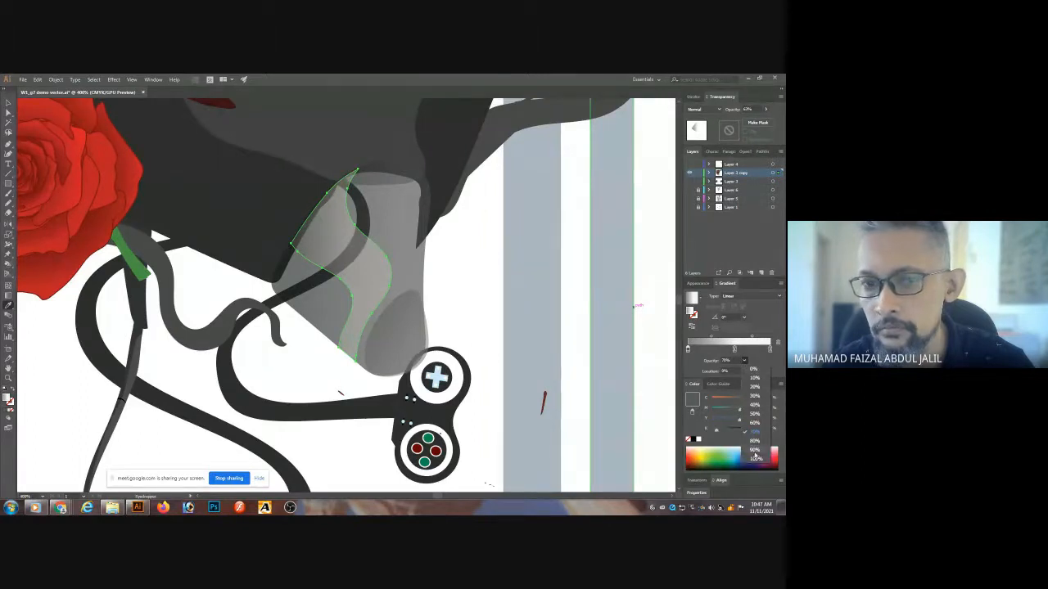
left_click(754, 450)
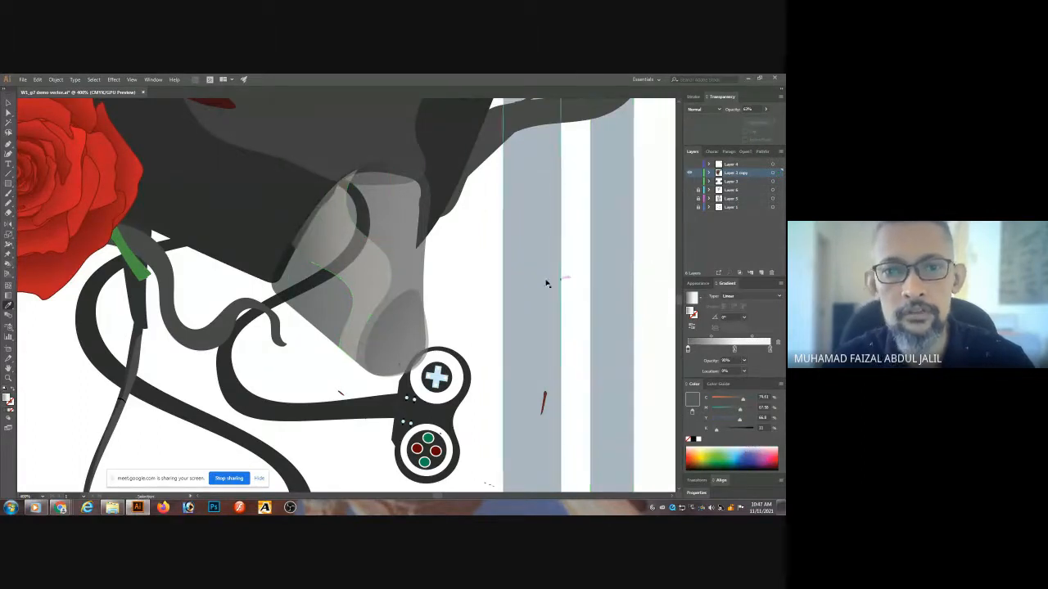
- Lower the highlight's overall opacity to about 28%
left_click(765, 109)
left_click_drag(755, 121, 742, 122)
left_click(655, 157)
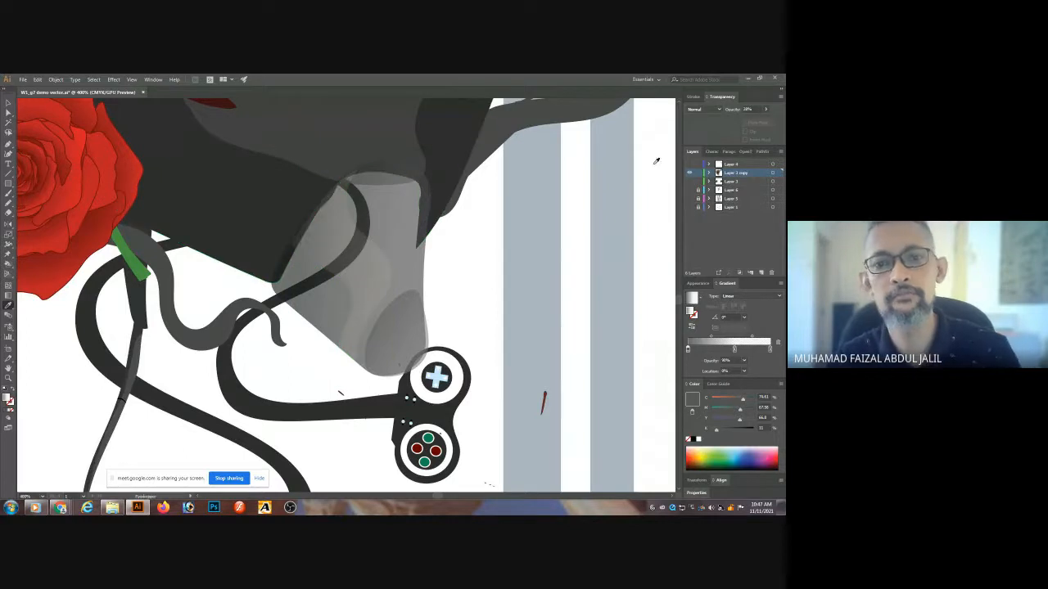
- Examine the whole portrait, and look more closely at the headphones, hair and face
key("ctrl+minus")
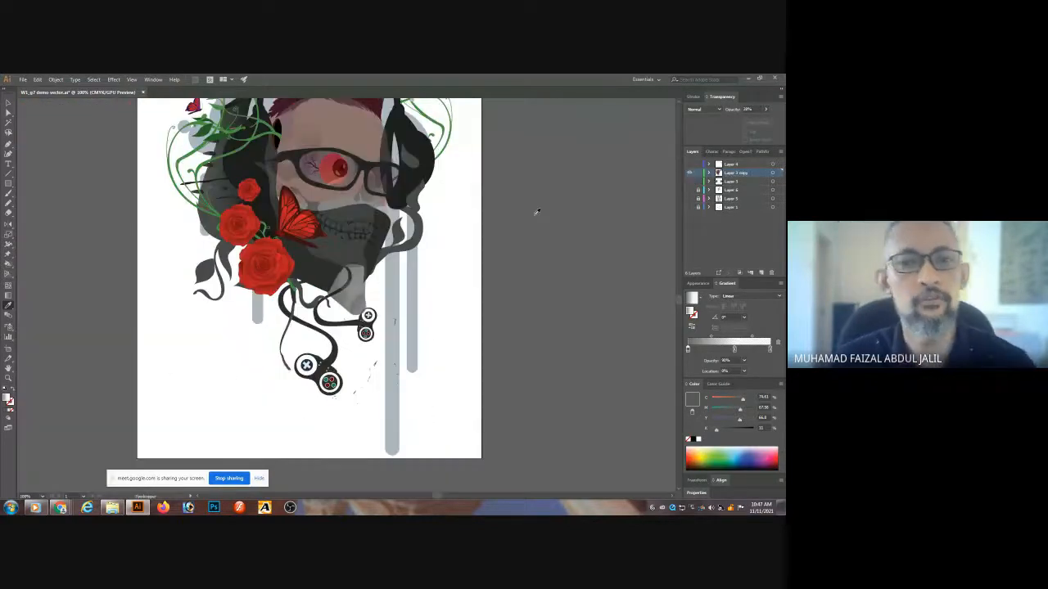
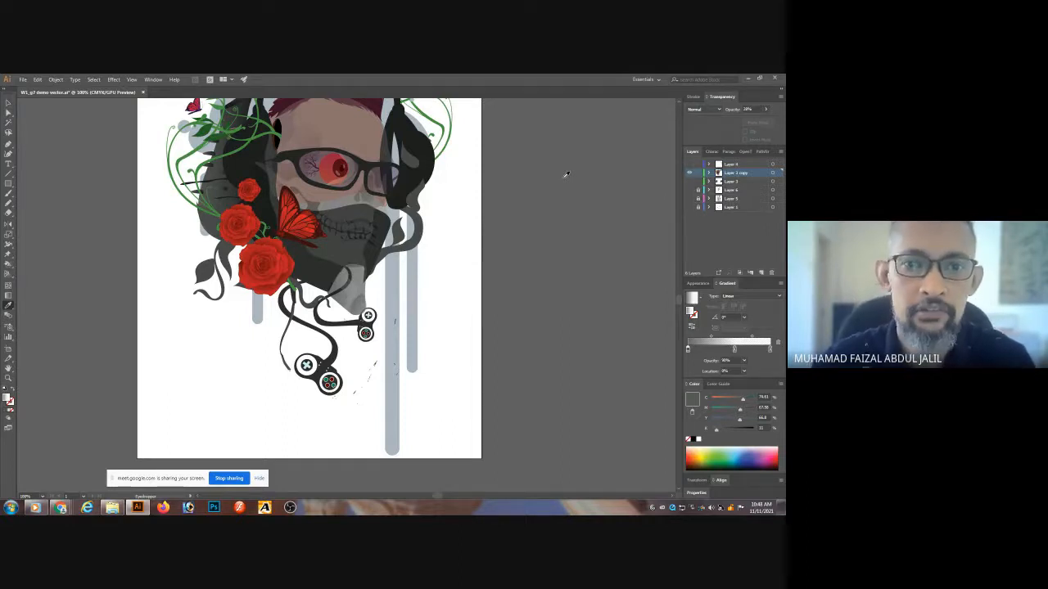
scroll(374, 219, "up", 3)
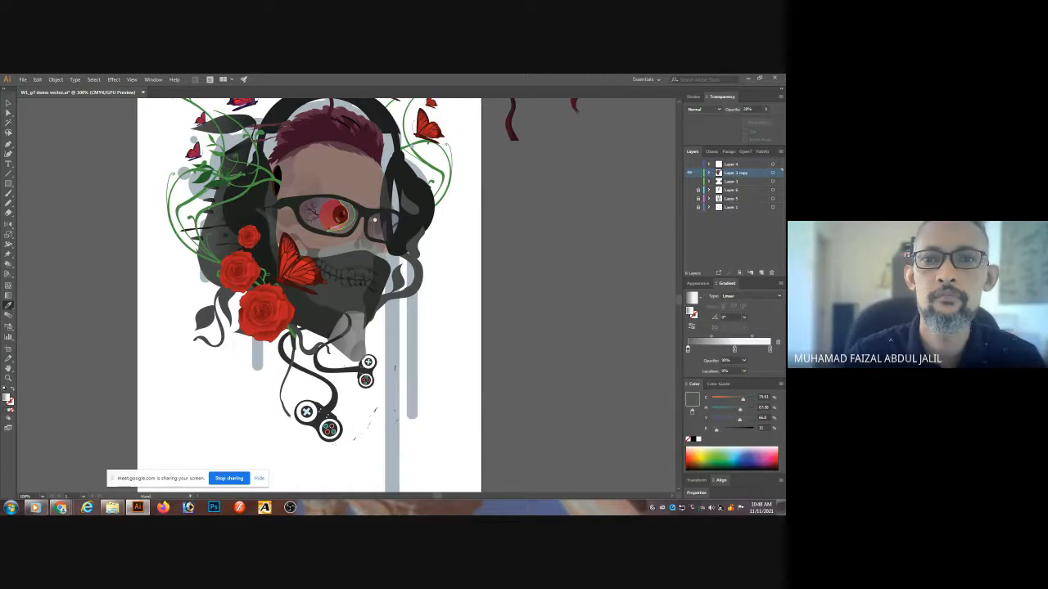
scroll(374, 220, "up", 5)
scroll(342, 228, "up", 1)
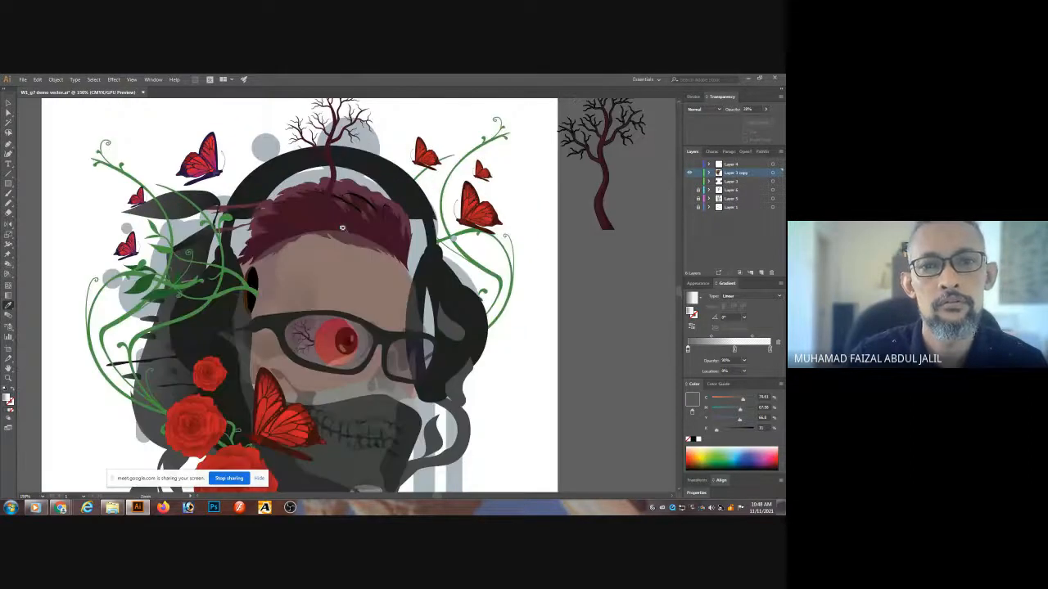
scroll(342, 228, "up", 1, "alt")
scroll(363, 304, "down", 2)
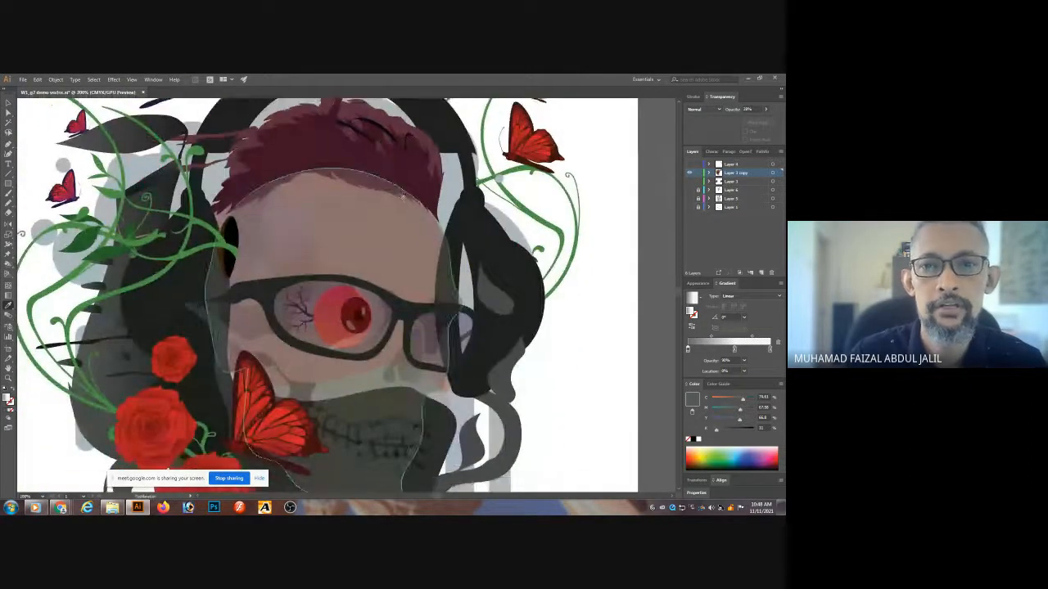
scroll(439, 156, "down", 1)
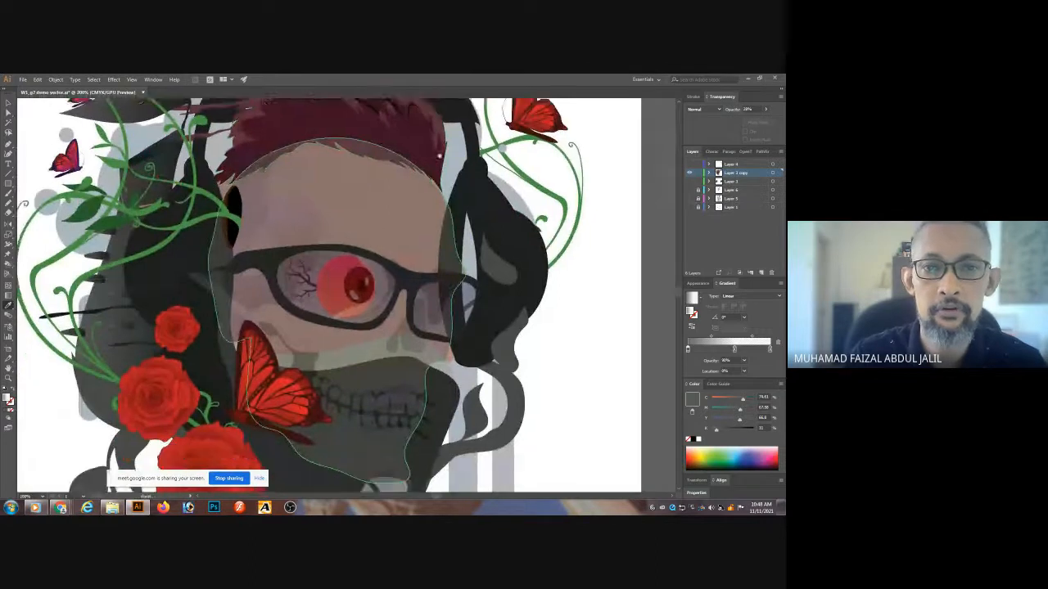
left_click_drag(439, 155, 415, 268)
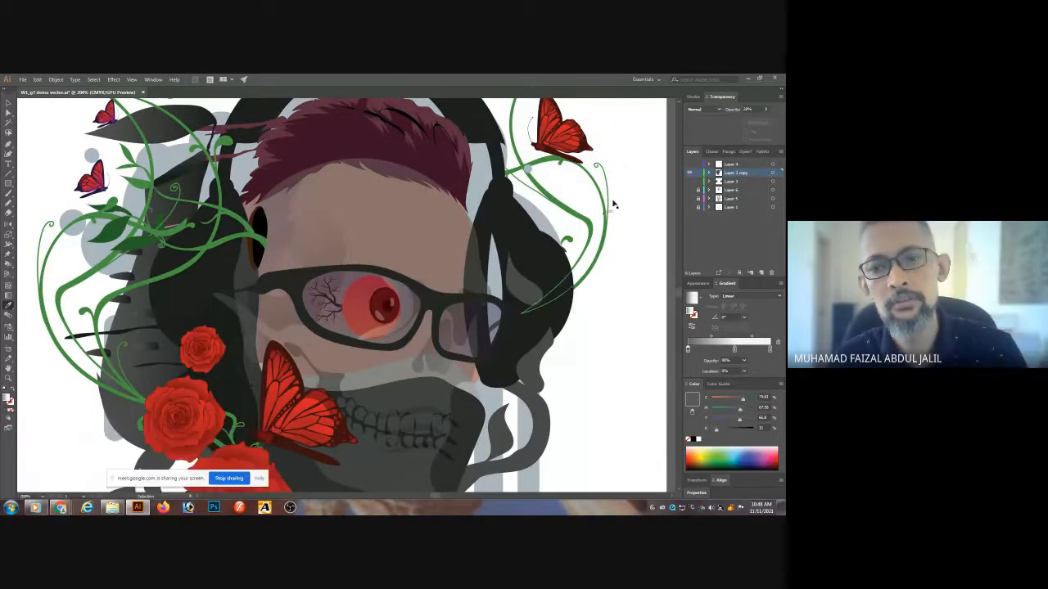
key("ctrl+minus")
key("ctrl+minus")
key("ctrl+minus")
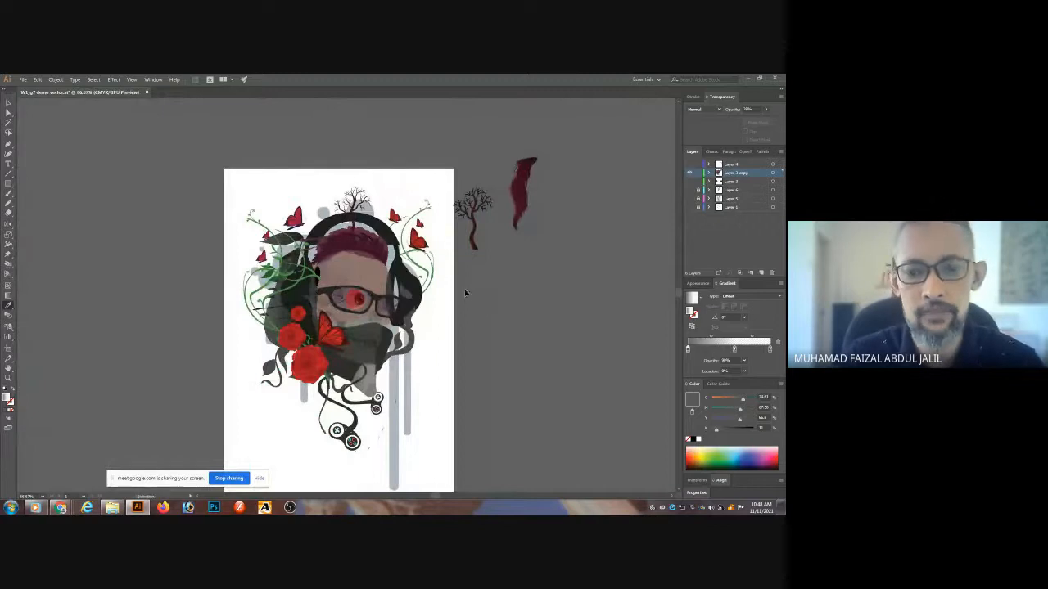
- Start opening a file and browse to TARUC_CW2018 > 2021_taruc > IntroToIllustration2021 > Week 1
key("ctrl+o")
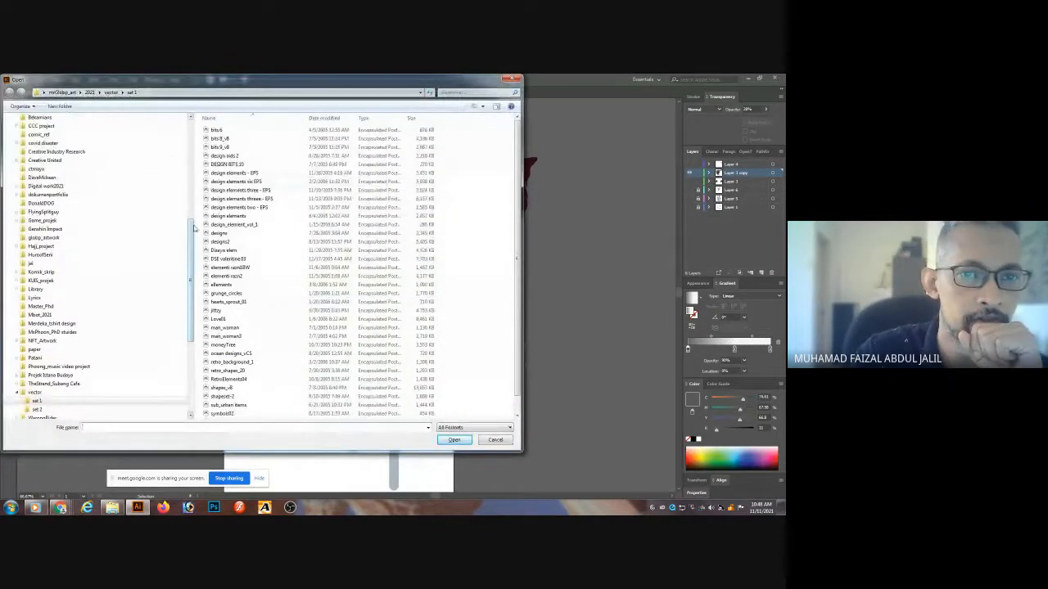
left_click(90, 93)
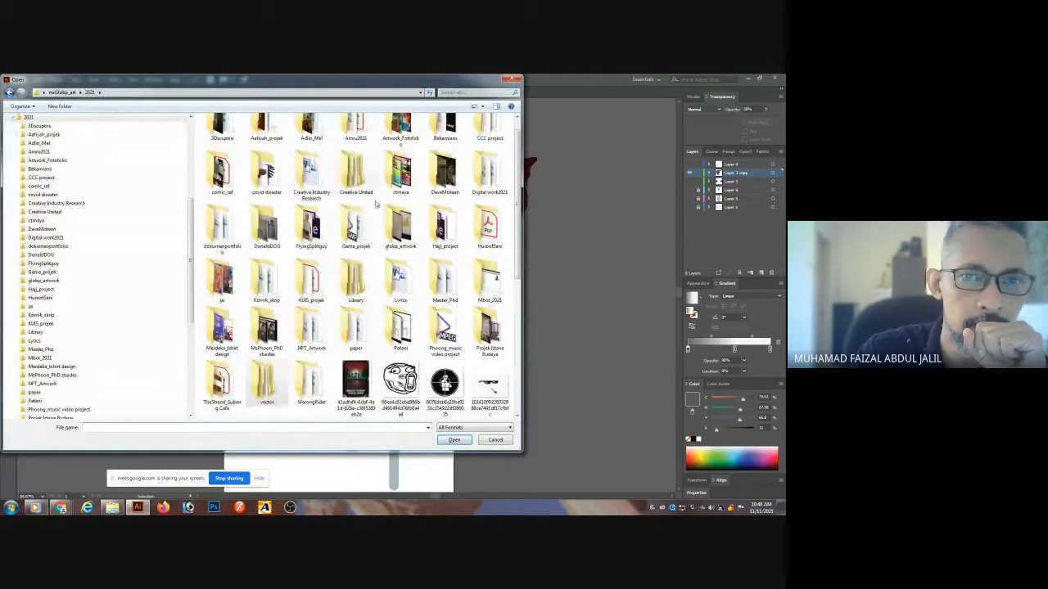
scroll(352, 201, "up", 1)
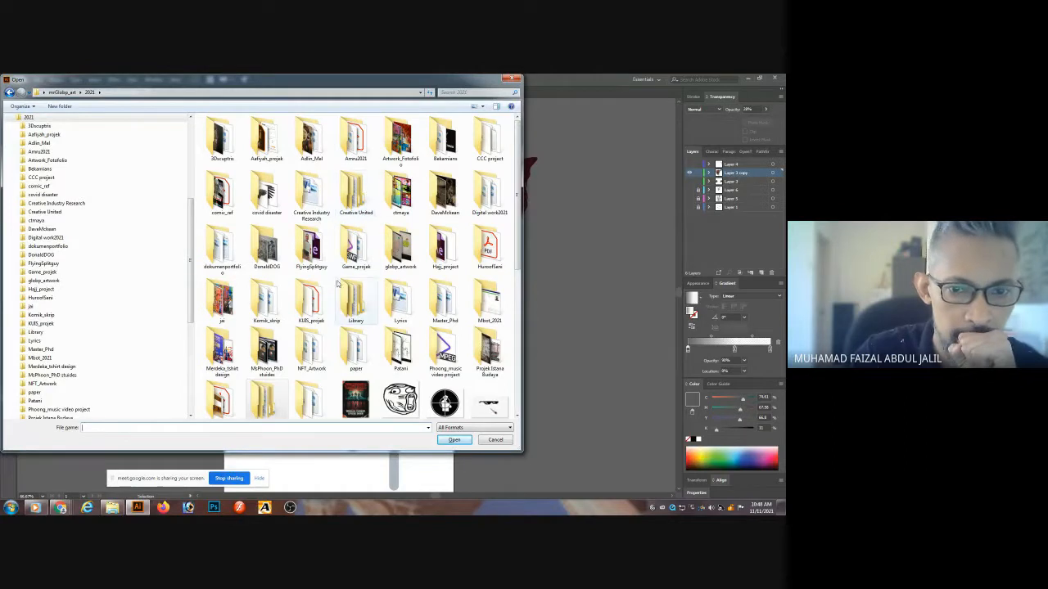
left_click(63, 93)
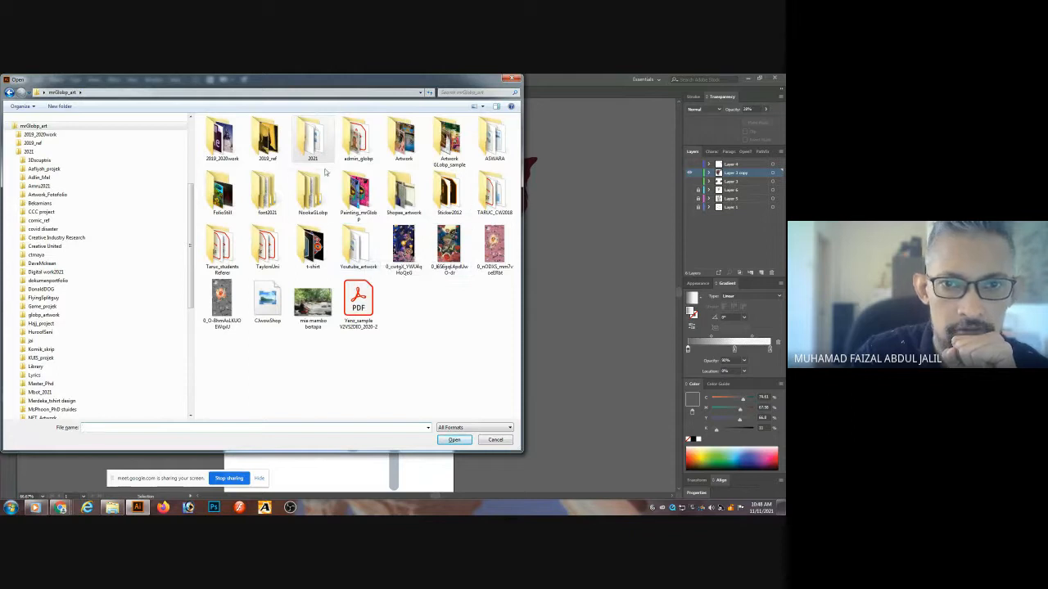
double_click(496, 205)
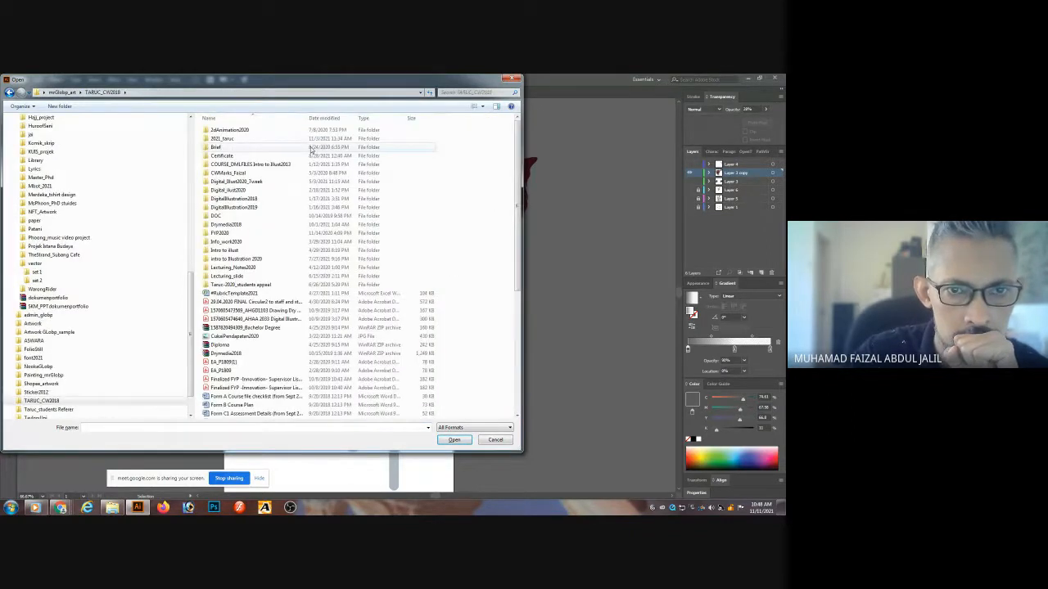
double_click(237, 139)
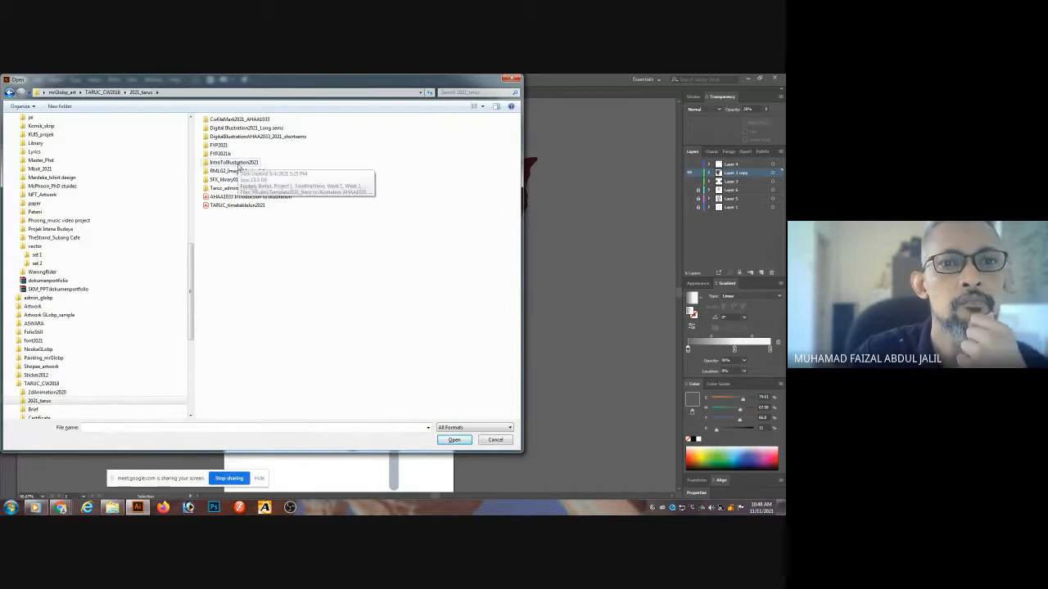
double_click(238, 163)
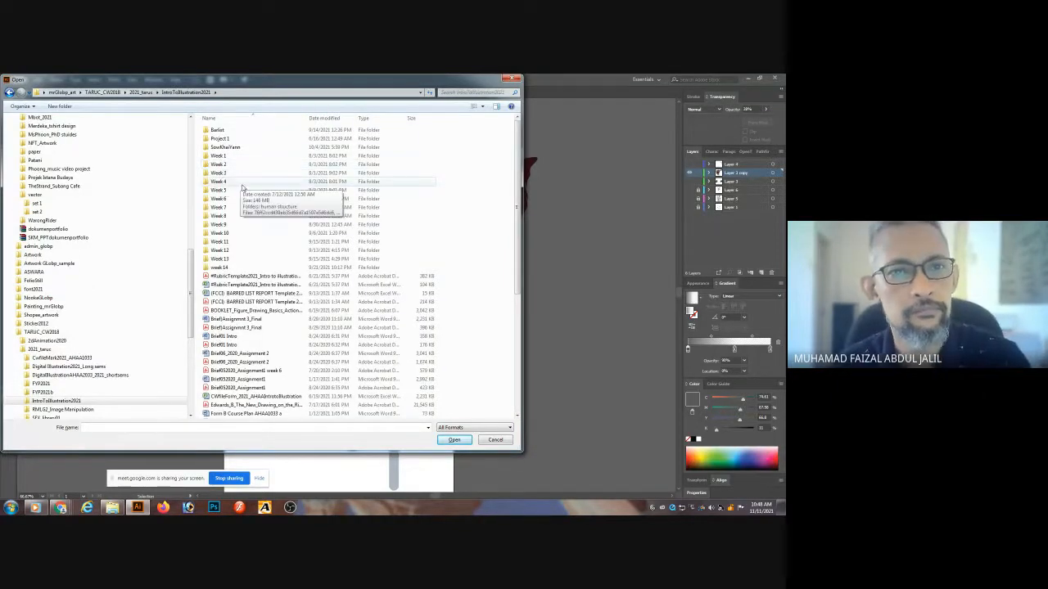
double_click(221, 156)
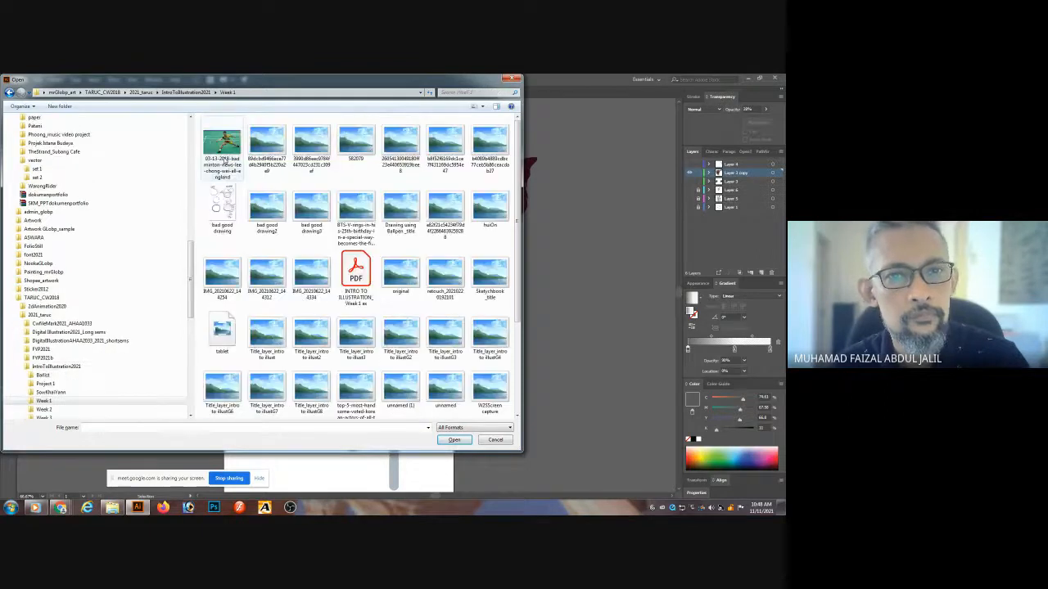
- Find the male portrait photo in the dark suit, top-5-most-handsome-voted-korean-actors-of-all-time-8.jpg, in the Week 1 folder and open it
scroll(222, 161, "down", 1)
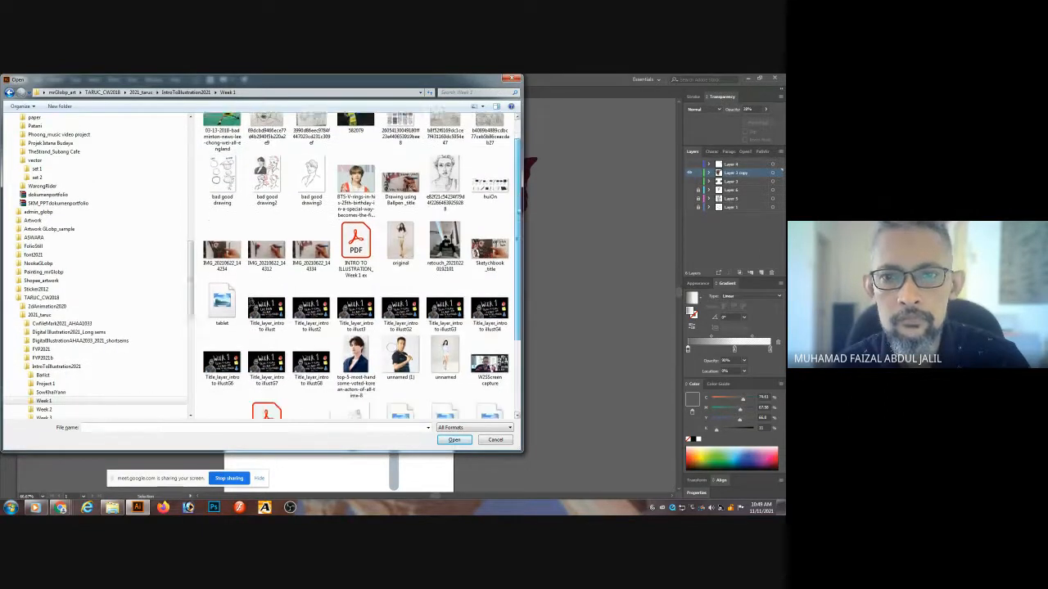
scroll(524, 281, "down", 3)
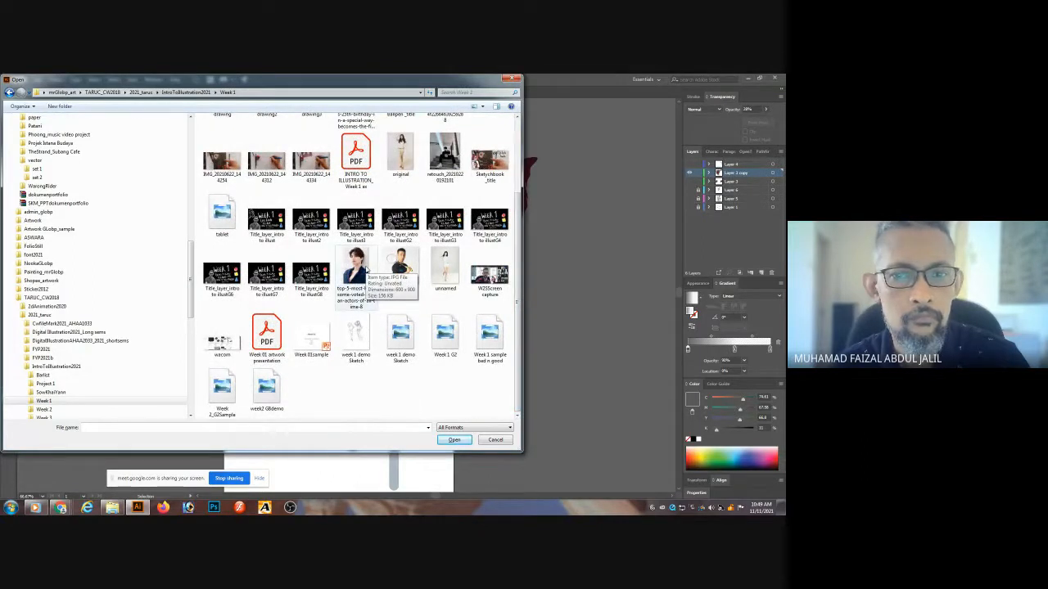
double_click(365, 266)
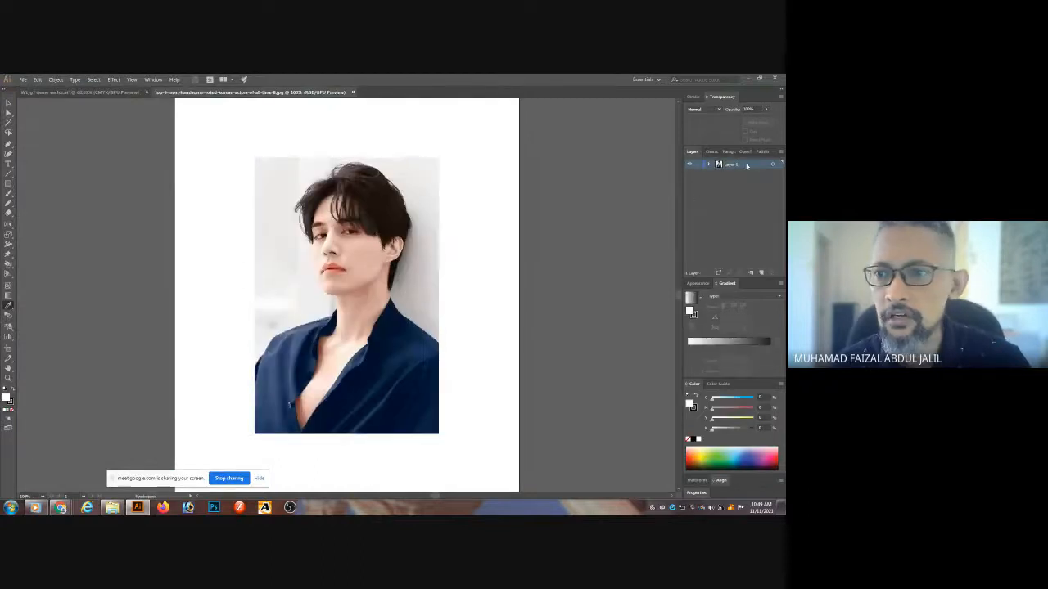
left_click(766, 110)
left_click_drag(752, 122, 747, 123)
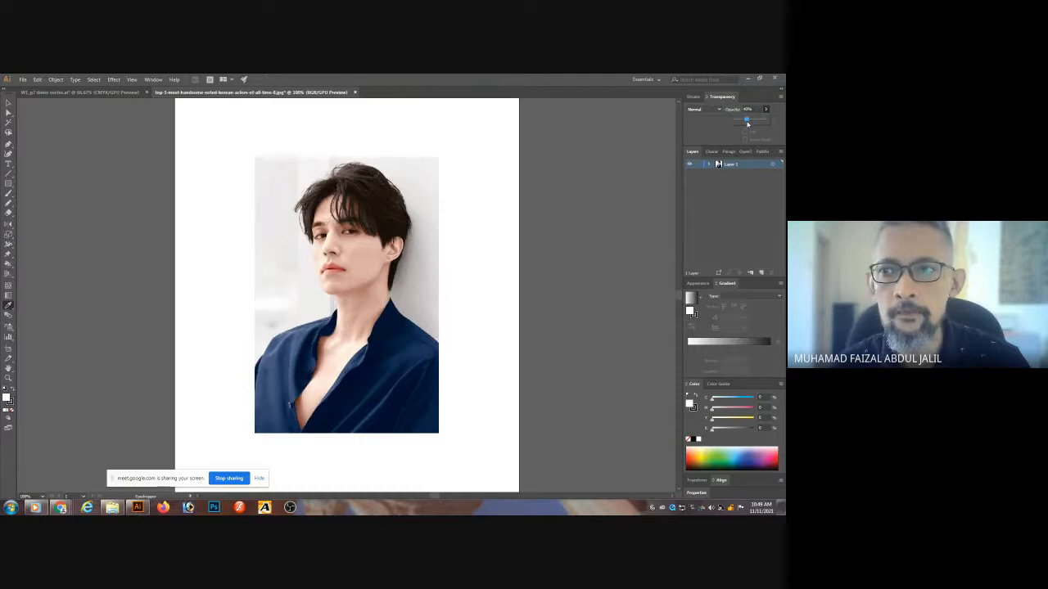
left_click(374, 205)
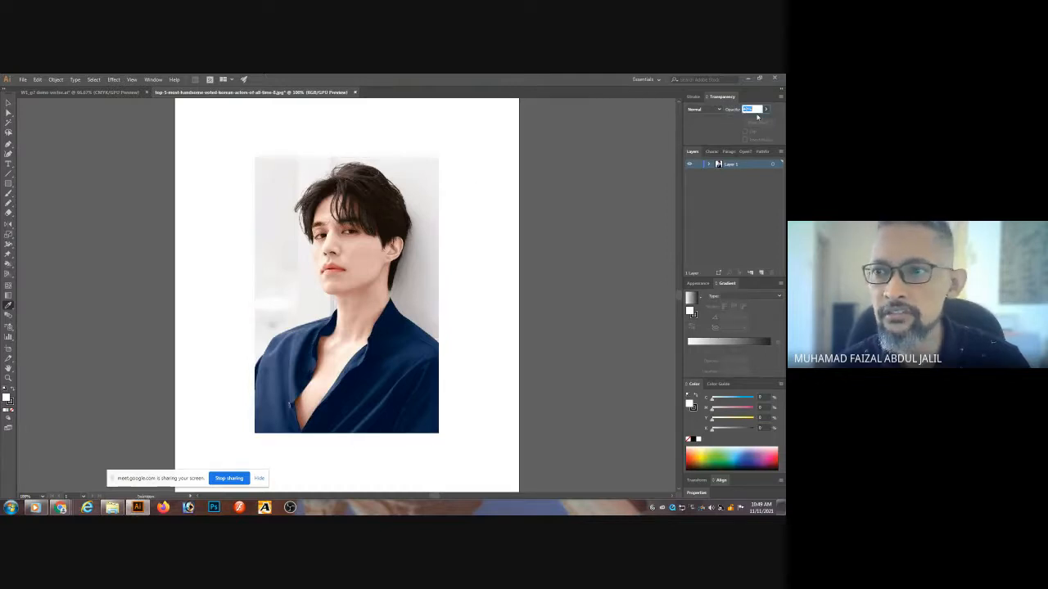
left_click(762, 113)
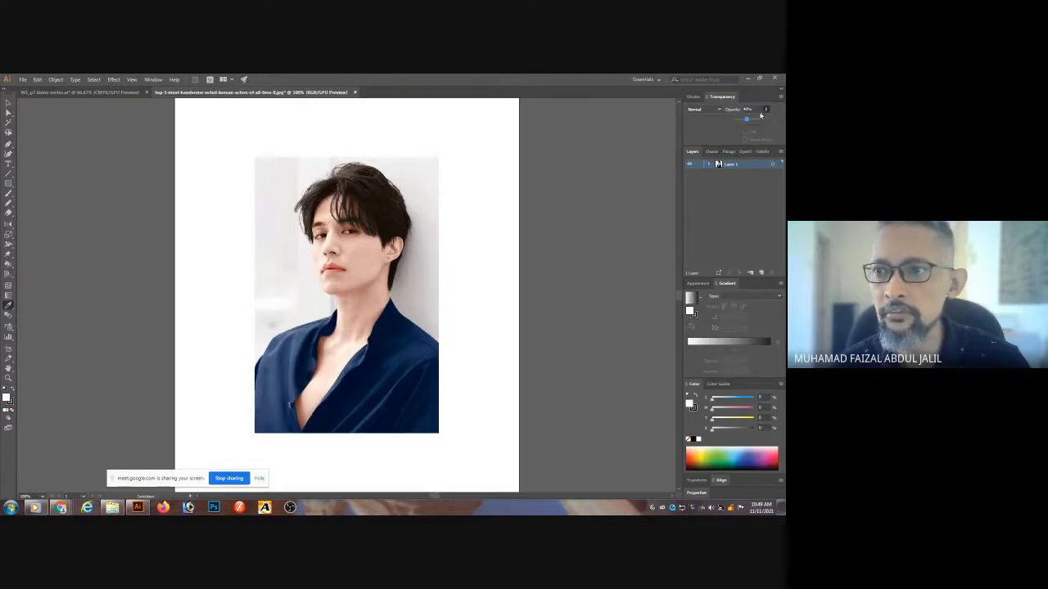
left_click(426, 187)
- Select the portrait photo and lower its opacity to a little over half as a tracing guide
left_click(351, 241)
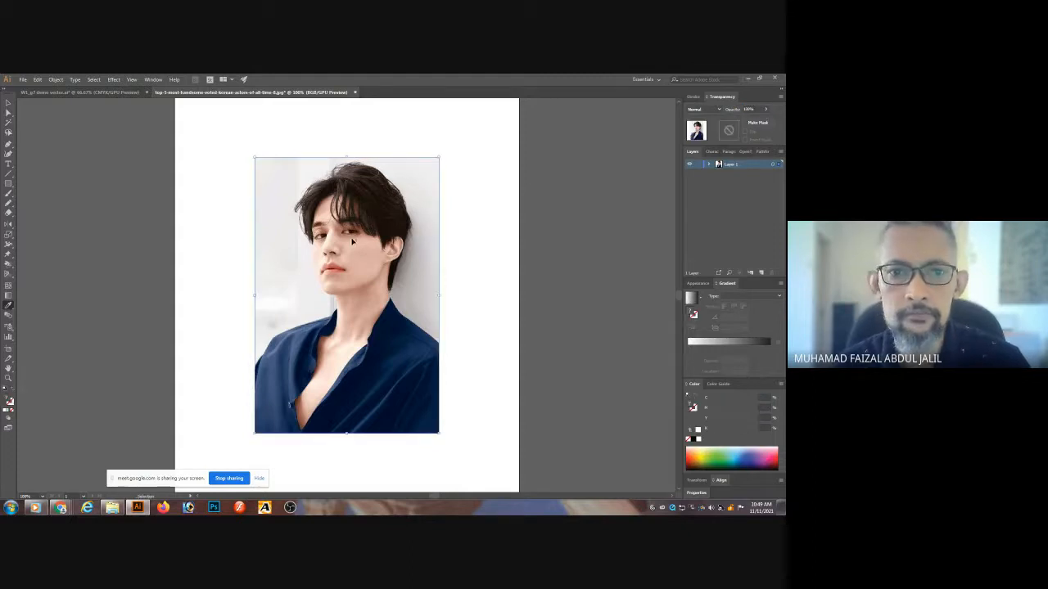
left_click(765, 109)
left_click_drag(767, 121, 750, 123)
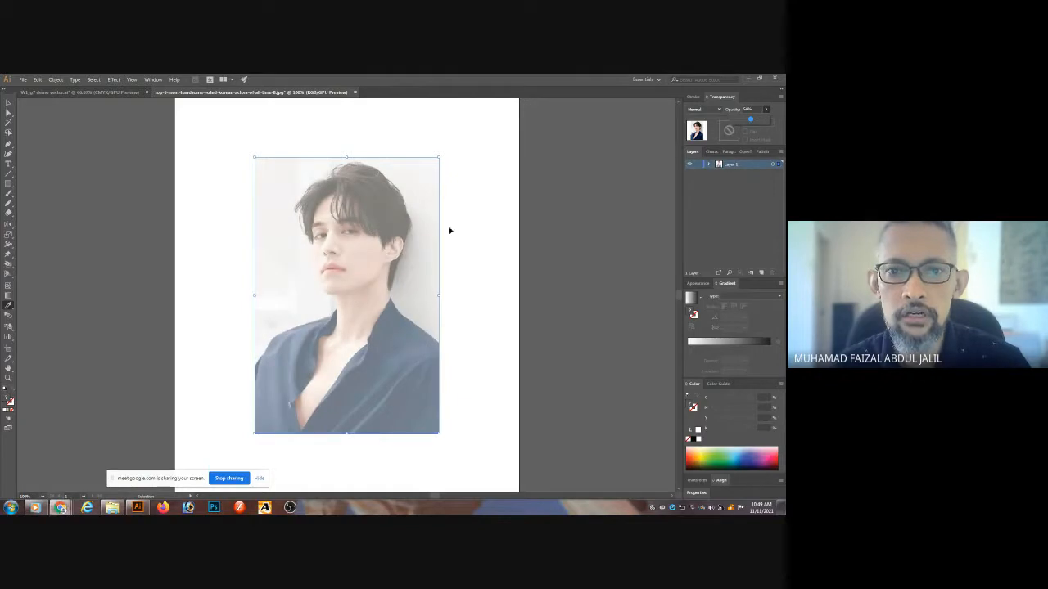
- Lock the photo's layer and add a new layer above it for tracing the hair
key("z")
left_click(405, 255)
left_click(306, 284)
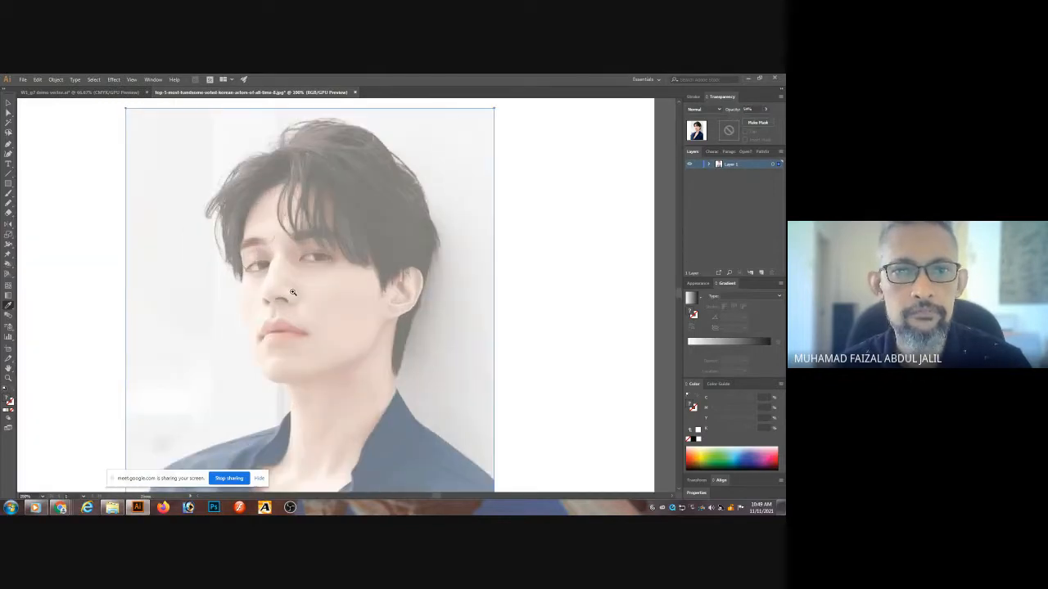
left_click(368, 290)
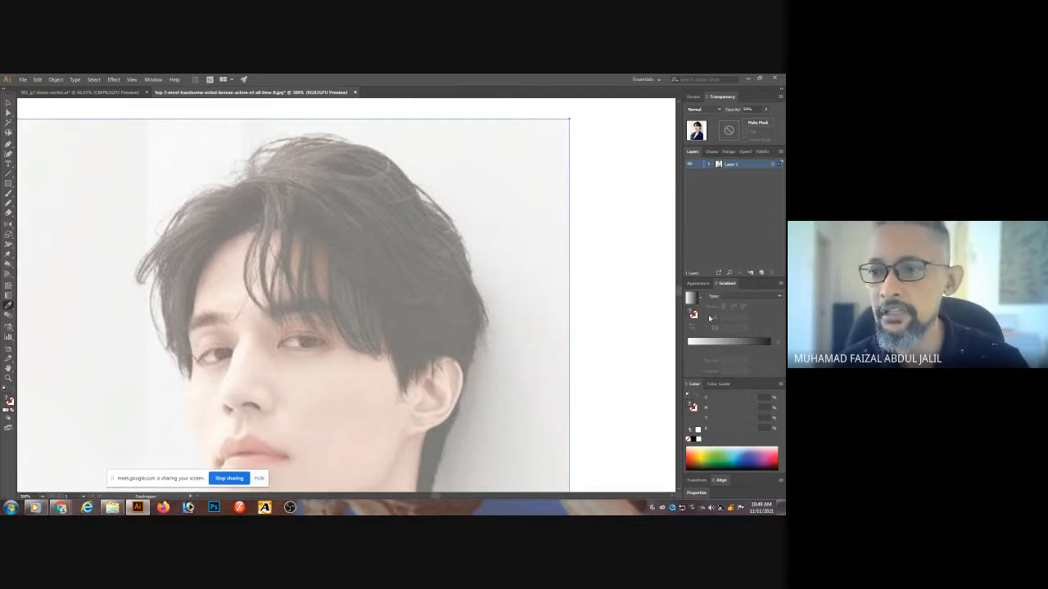
left_click(697, 164)
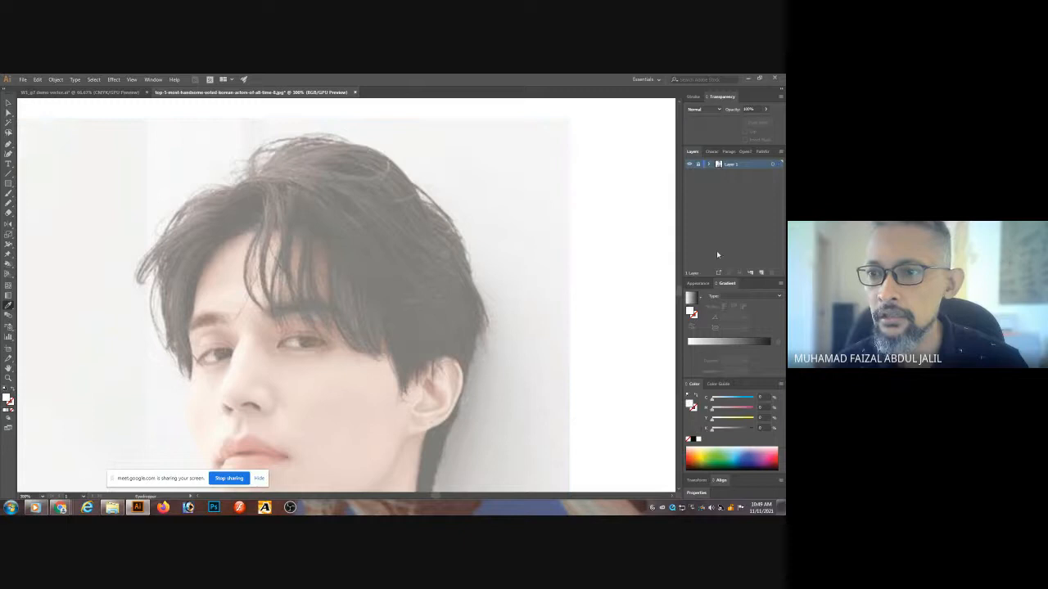
left_click(762, 275)
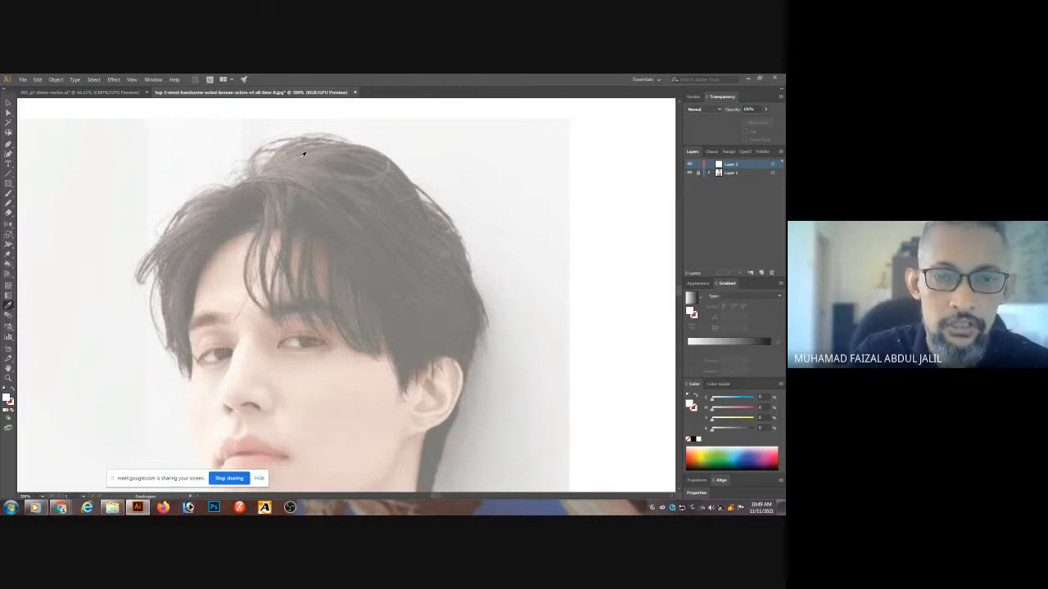
- Trace the hair's outline with the Pencil tool, following the loose strands, the fringe over the forehead and the tips around the ear
key("n")
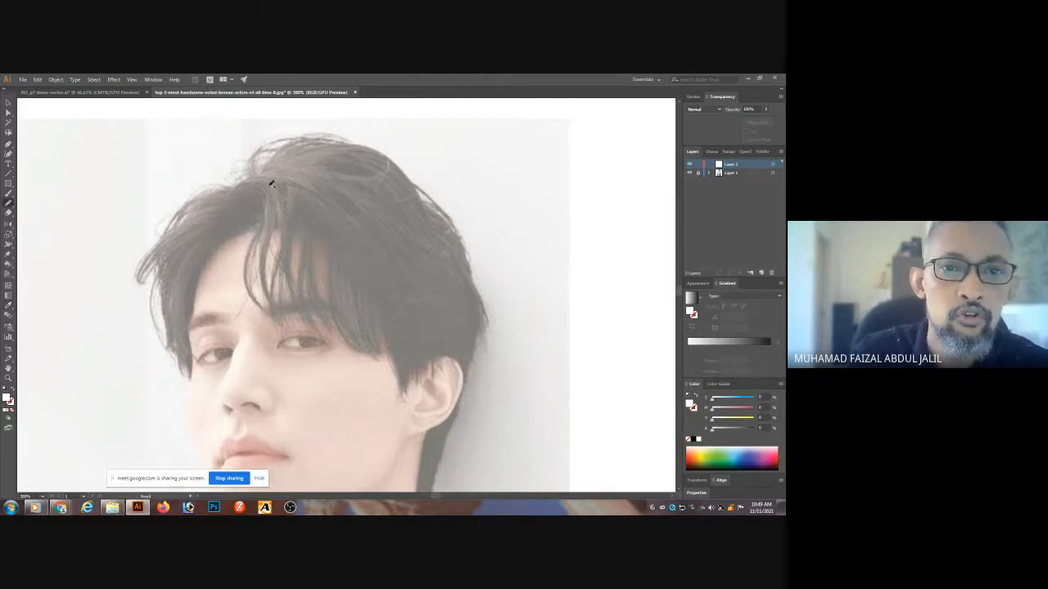
left_click(274, 212, "ctrl")
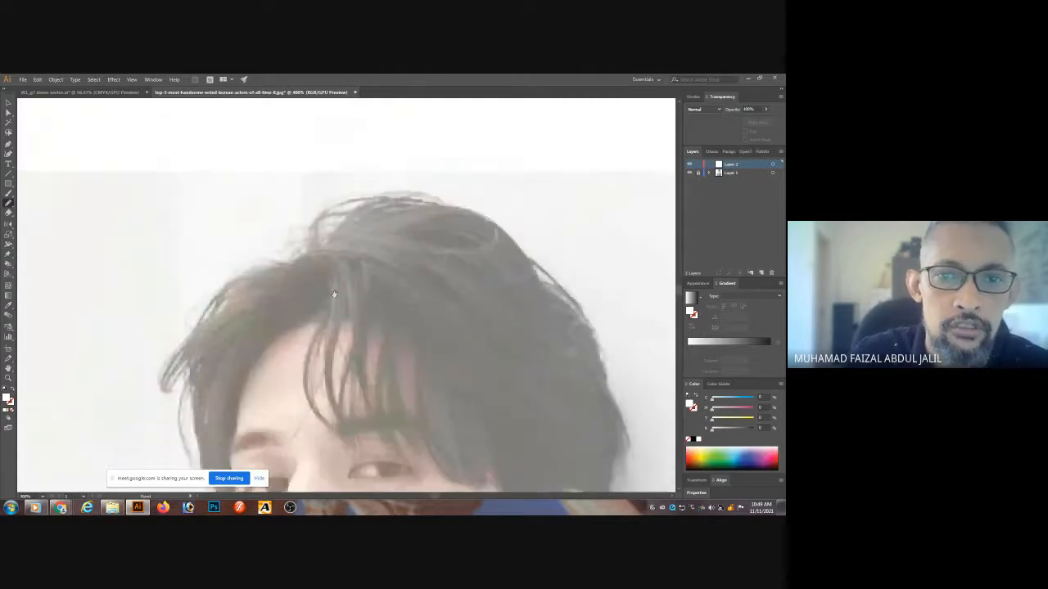
scroll(333, 293, "down", 3)
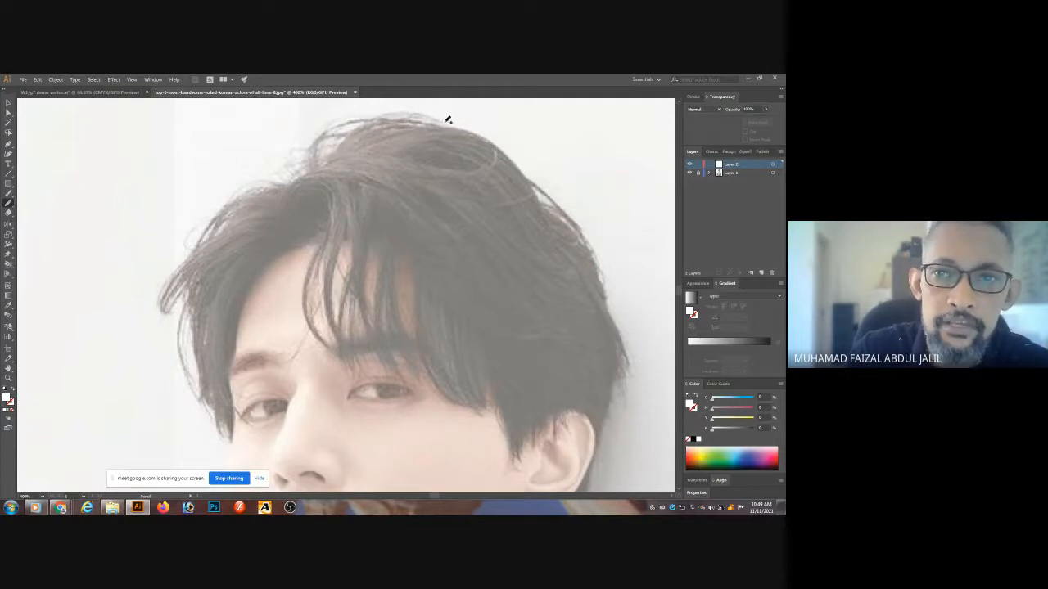
mouse_move(450, 121)
left_mouse_down()
mouse_move(409, 109)
mouse_move(347, 121)
mouse_move(330, 129)
mouse_move(311, 169)
mouse_move(221, 210)
mouse_move(200, 245)
mouse_move(228, 220)
mouse_move(196, 246)
mouse_move(164, 306)
mouse_move(195, 269)
mouse_move(177, 337)
mouse_move(189, 368)
mouse_move(181, 338)
mouse_move(194, 290)
mouse_move(202, 397)
mouse_move(234, 442)
mouse_move(236, 418)
left_mouse_up()
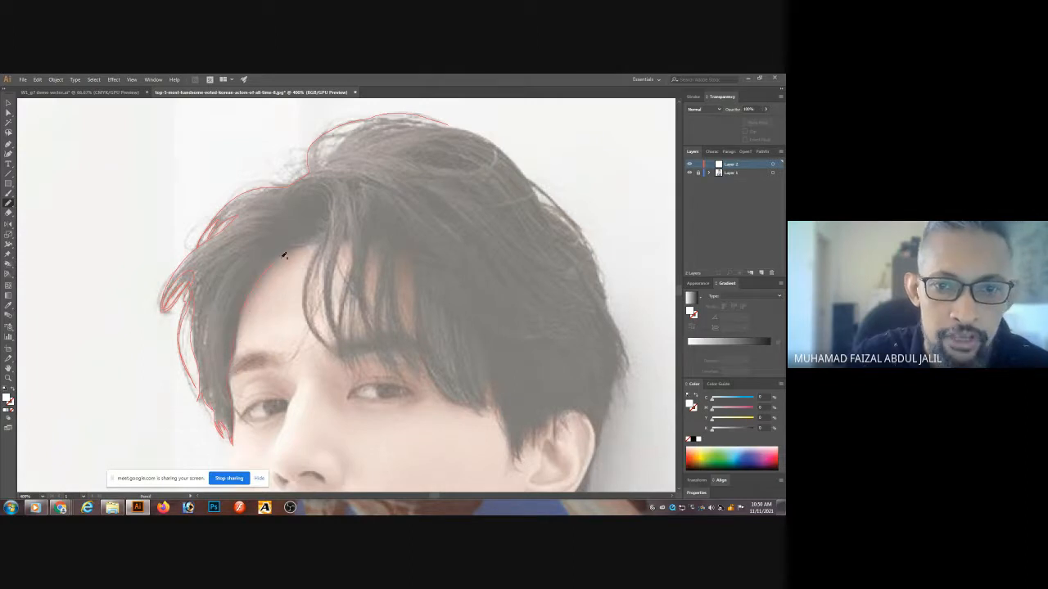
mouse_move(311, 261)
left_mouse_down()
mouse_move(304, 313)
mouse_move(325, 346)
left_mouse_up()
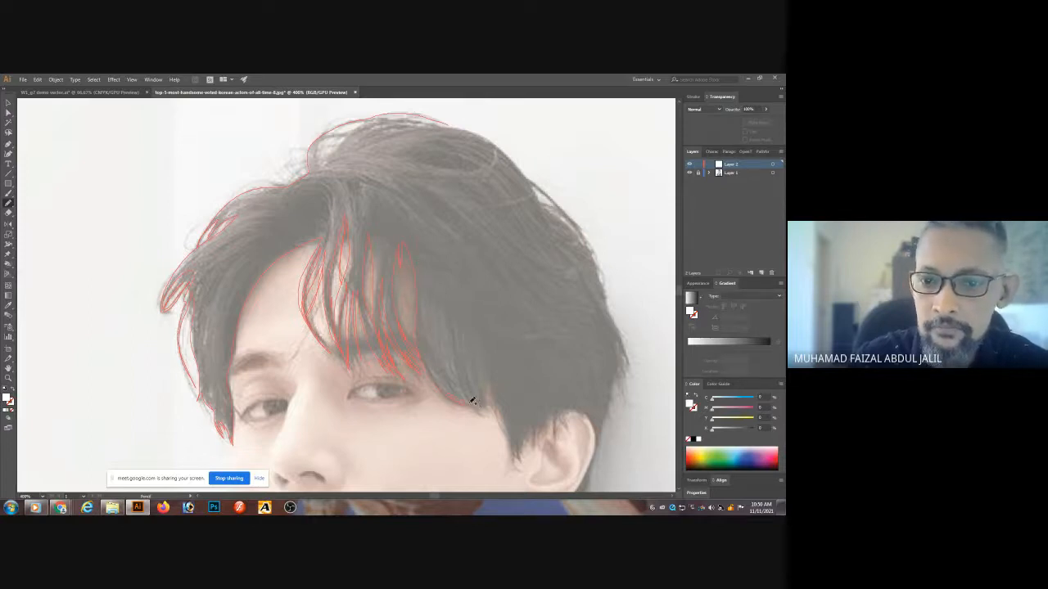
left_click_drag(472, 400, 492, 407)
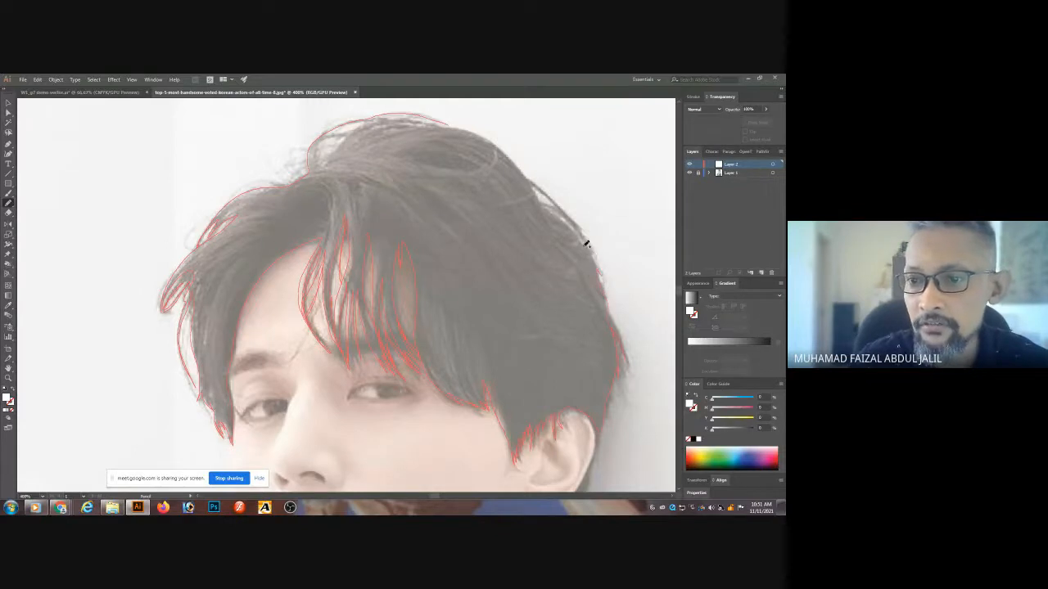
mouse_move(585, 245)
left_mouse_down()
mouse_move(545, 211)
mouse_move(583, 245)
mouse_move(530, 182)
left_mouse_up()
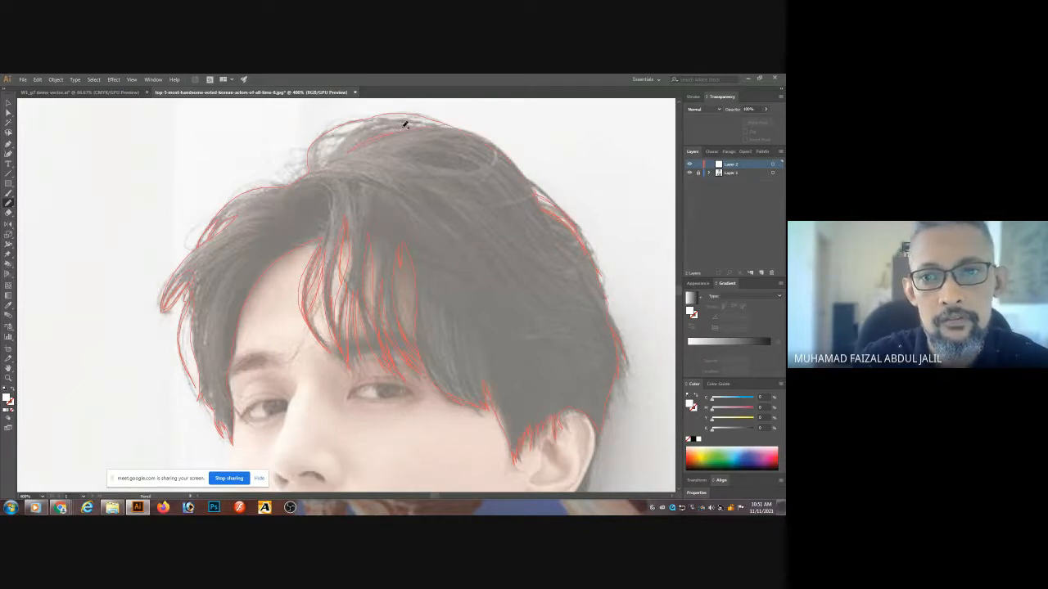
mouse_move(394, 123)
left_mouse_down()
mouse_move(414, 120)
mouse_move(353, 131)
left_mouse_up()
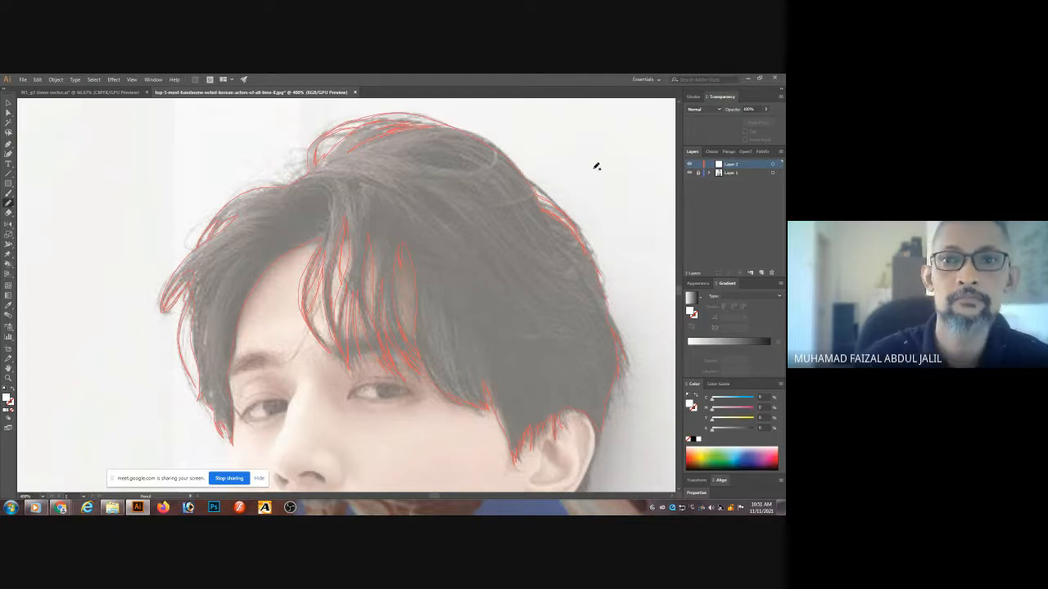
- Select all the traced hair outlines, fill them with solid black and deselect them
key("ctrl+a")
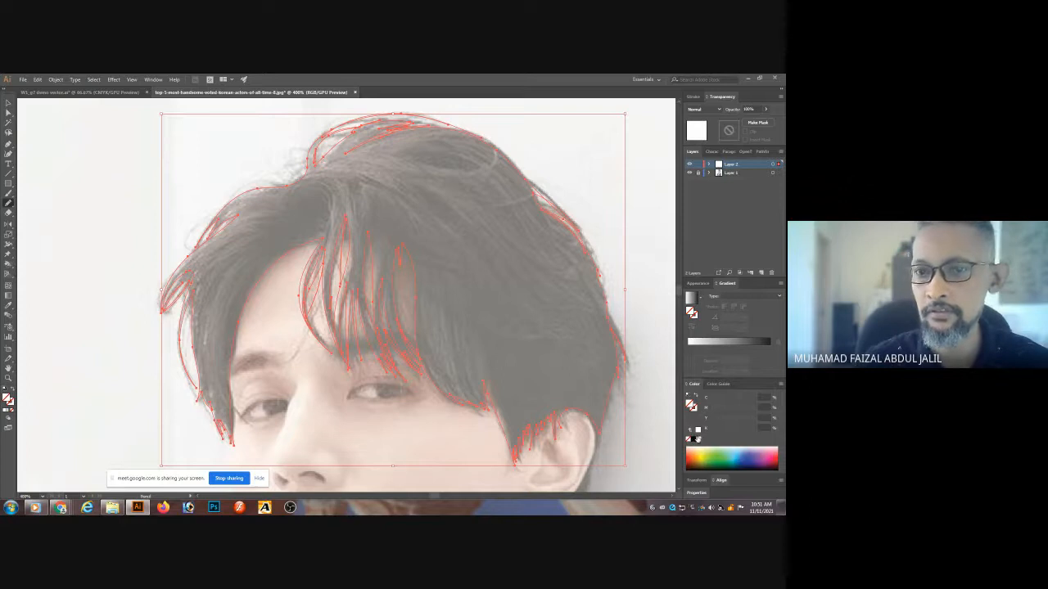
left_click(693, 441)
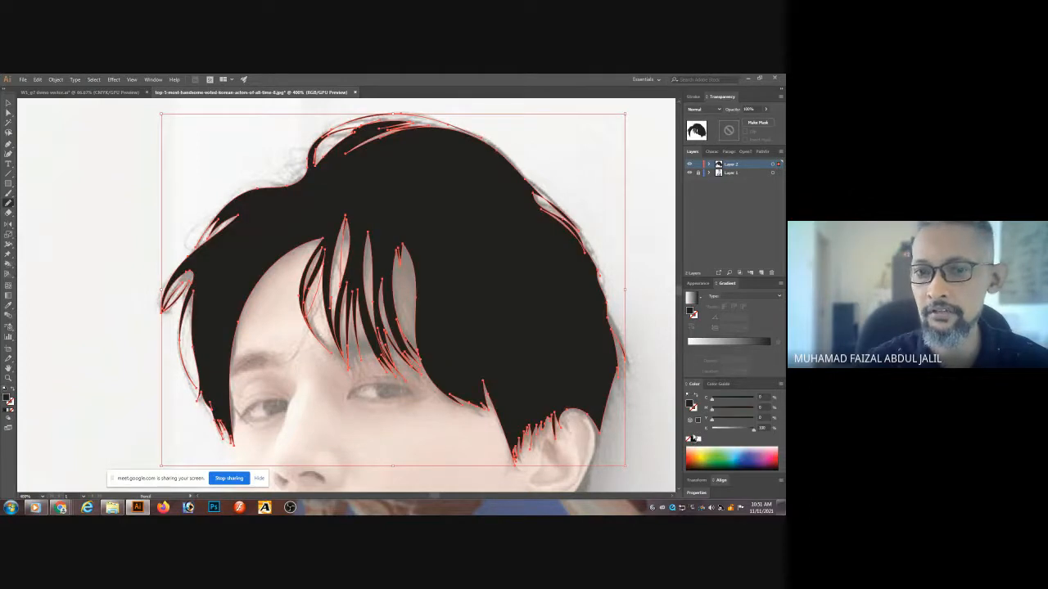
left_click(644, 160)
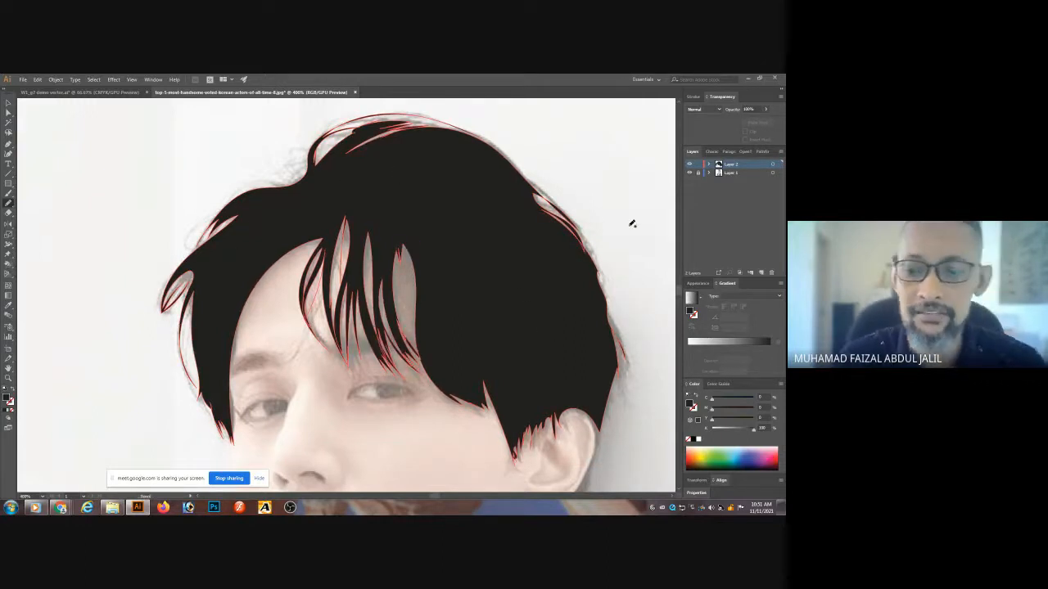
key("ctrl+minus")
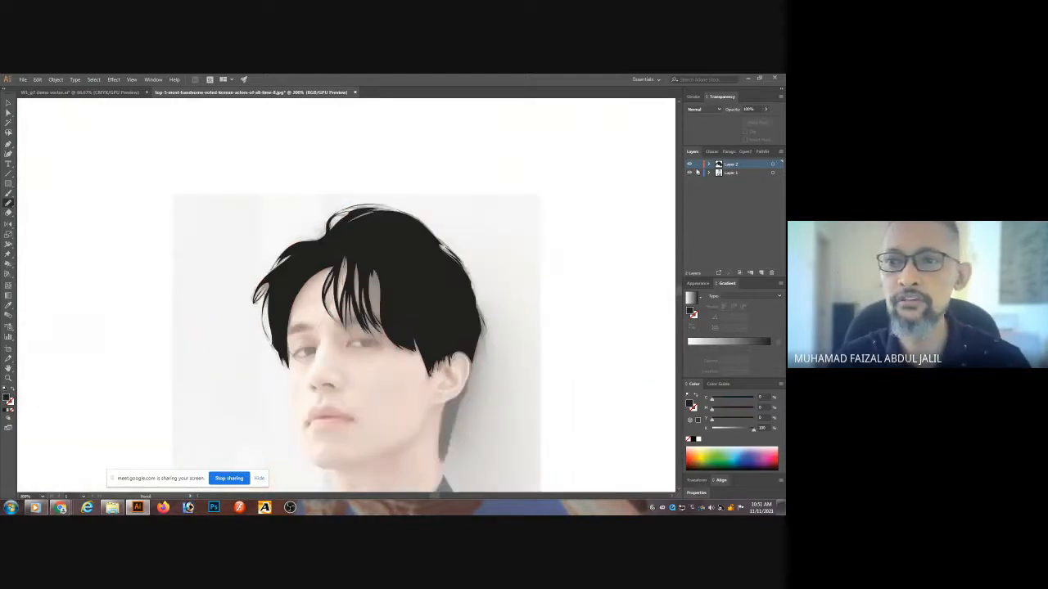
- Inspect the black hair shape on its own by hiding the photo layer, then show the photo again and examine the fringe up close
left_click(689, 173)
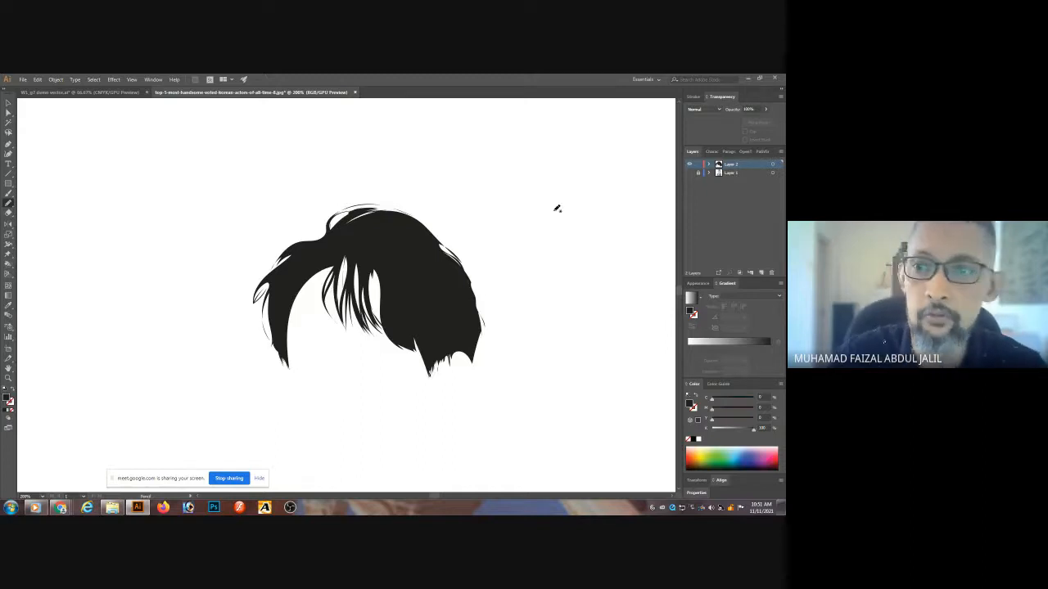
left_click(689, 173)
scroll(418, 272, "up", 4)
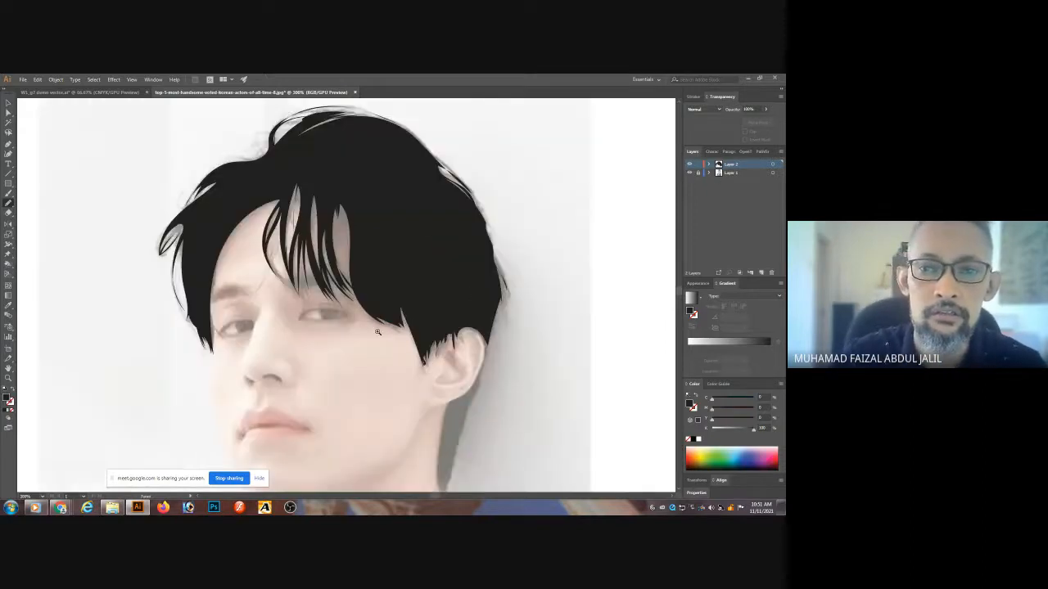
left_click_drag(418, 272, 492, 383)
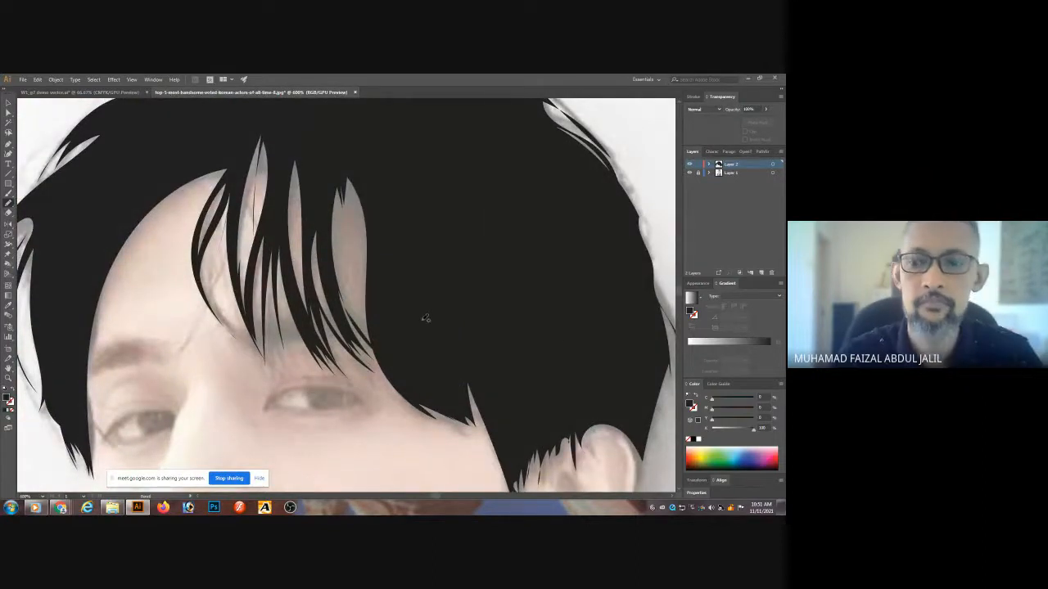
key("ctrl+minus")
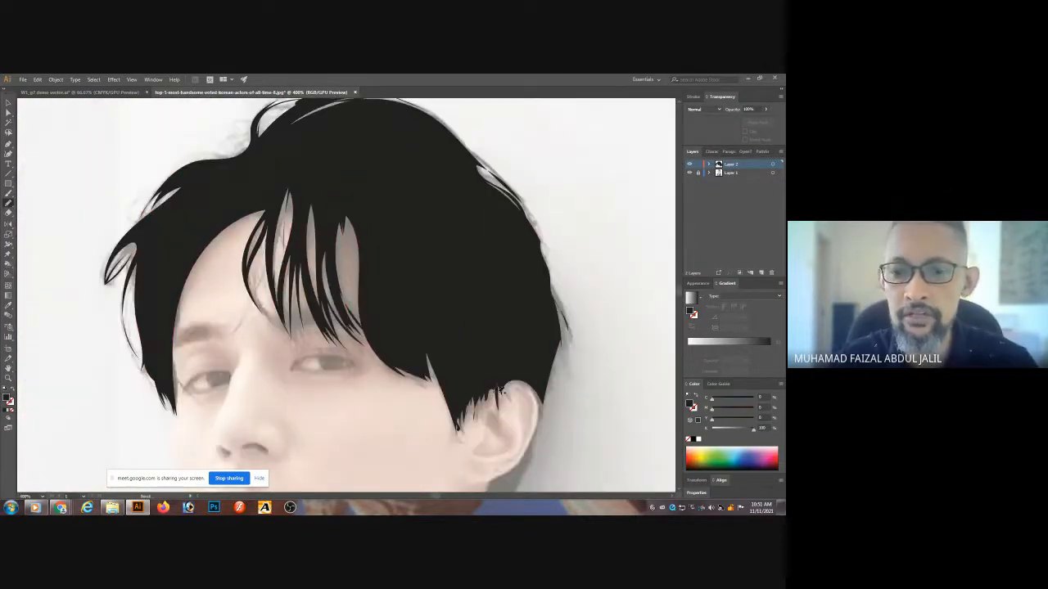
- Compare the traced hair with the photo by repeatedly hiding and showing the hair layer
left_click(690, 165)
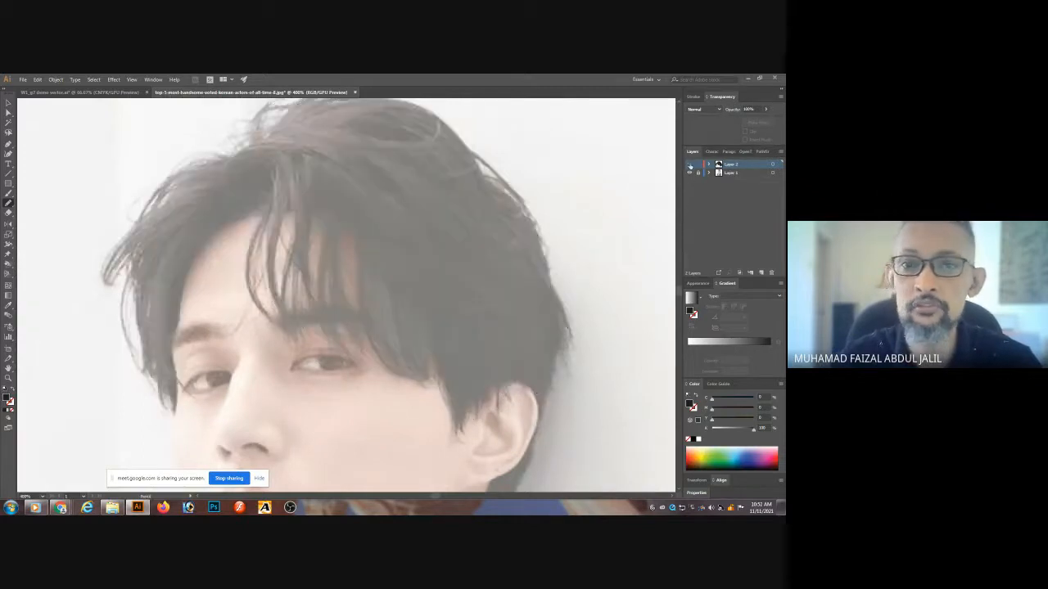
left_click(690, 164)
left_click(689, 164)
left_click(689, 165)
left_click(689, 165)
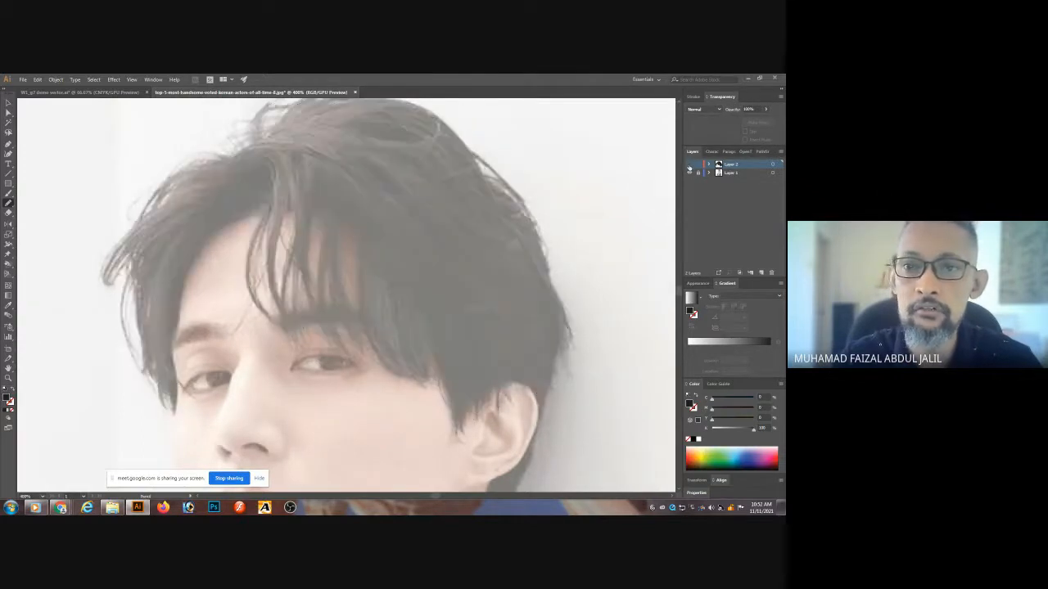
left_click(689, 164)
left_click(689, 165)
left_click(690, 164)
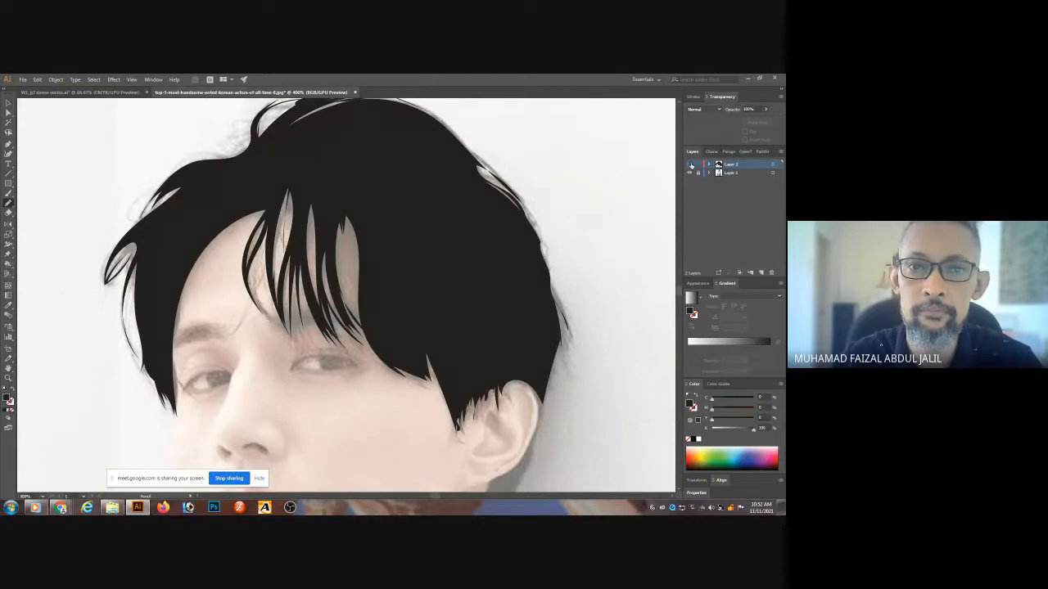
left_click(689, 164)
left_click(689, 164)
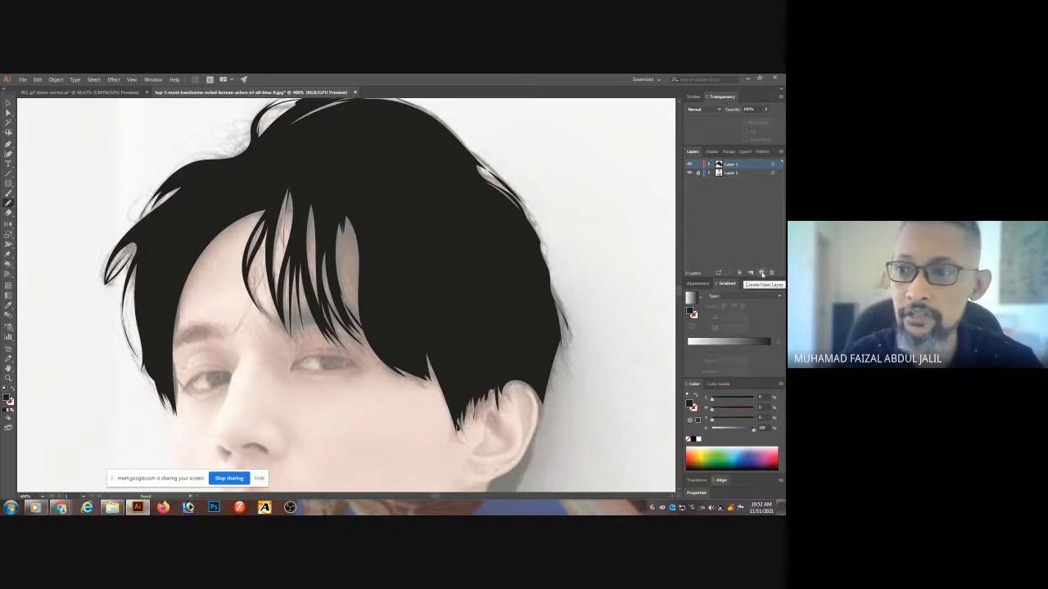
- Add a new layer above the hair layer and hide the black hair
left_click(761, 275)
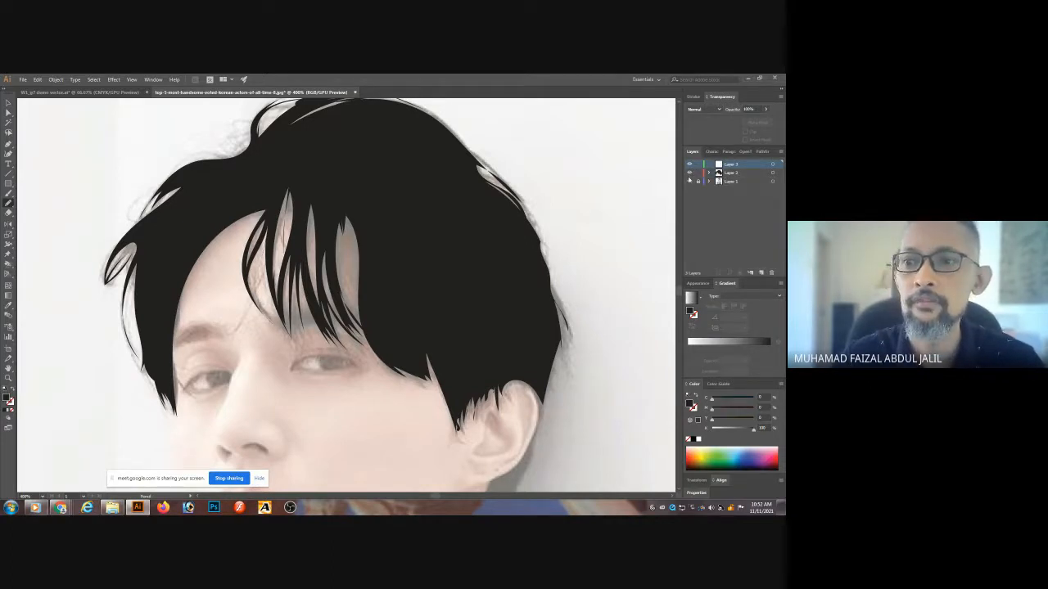
left_click(689, 173)
left_click(697, 181)
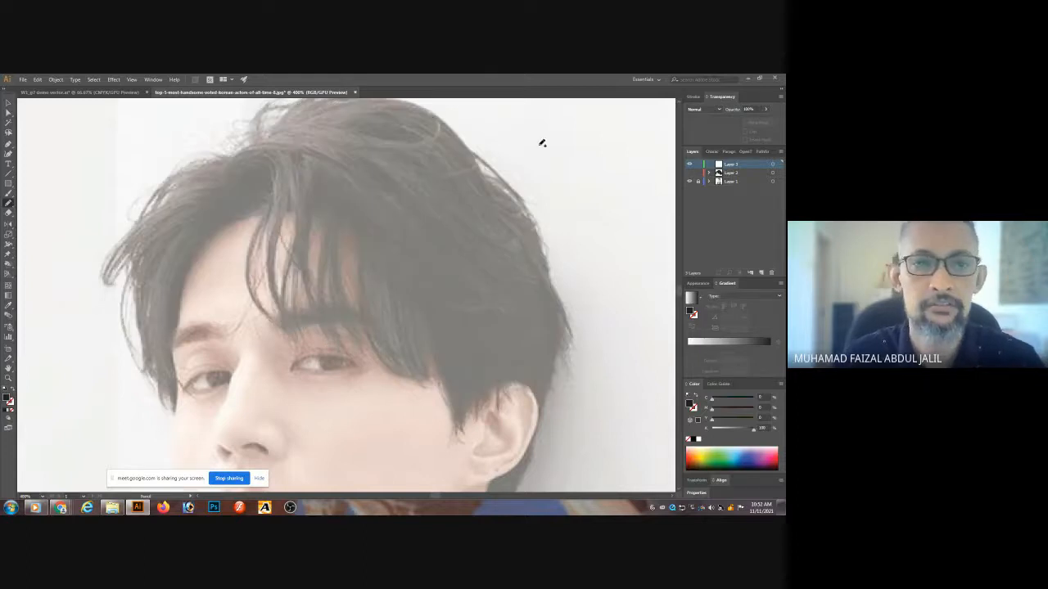
- Save the document as an Illustrator file named W1_g7 demo vector2 in the short-semester course's week2 folder, accepting the default save options
key("ctrl+s")
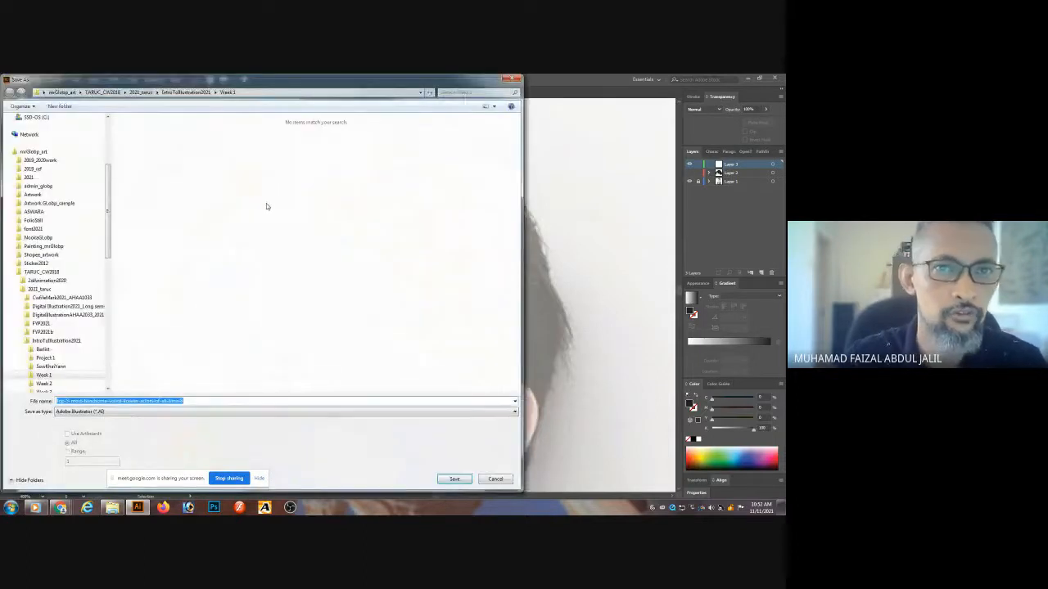
left_click(199, 93)
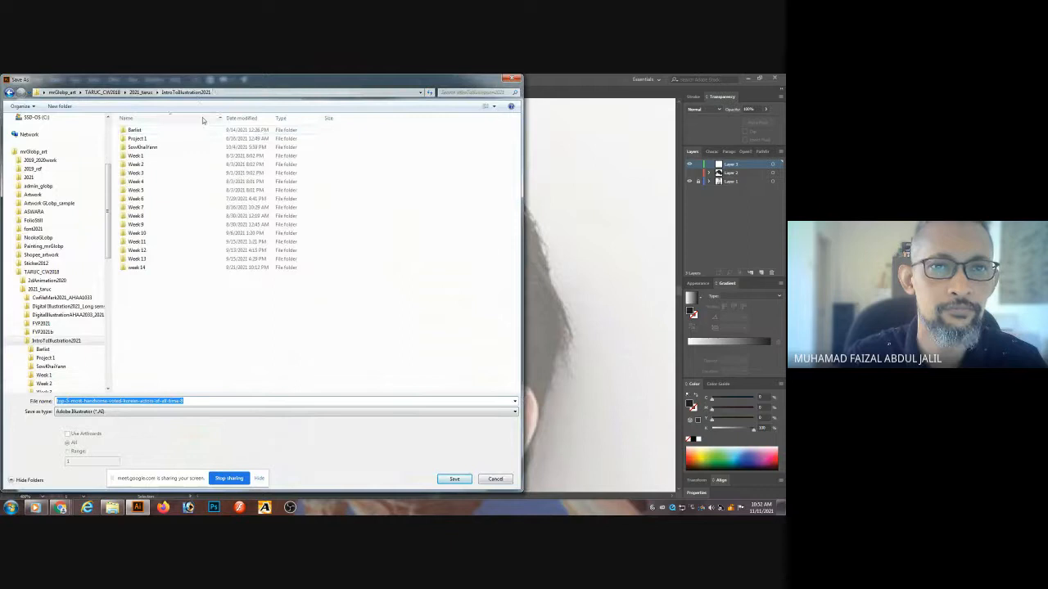
left_click(146, 93)
double_click(157, 139)
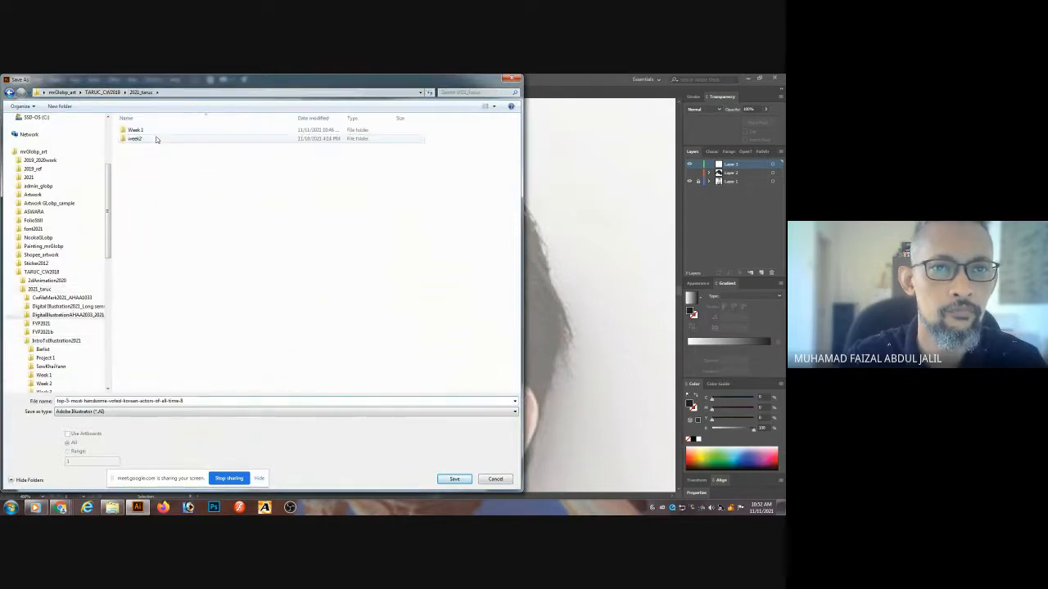
double_click(149, 139)
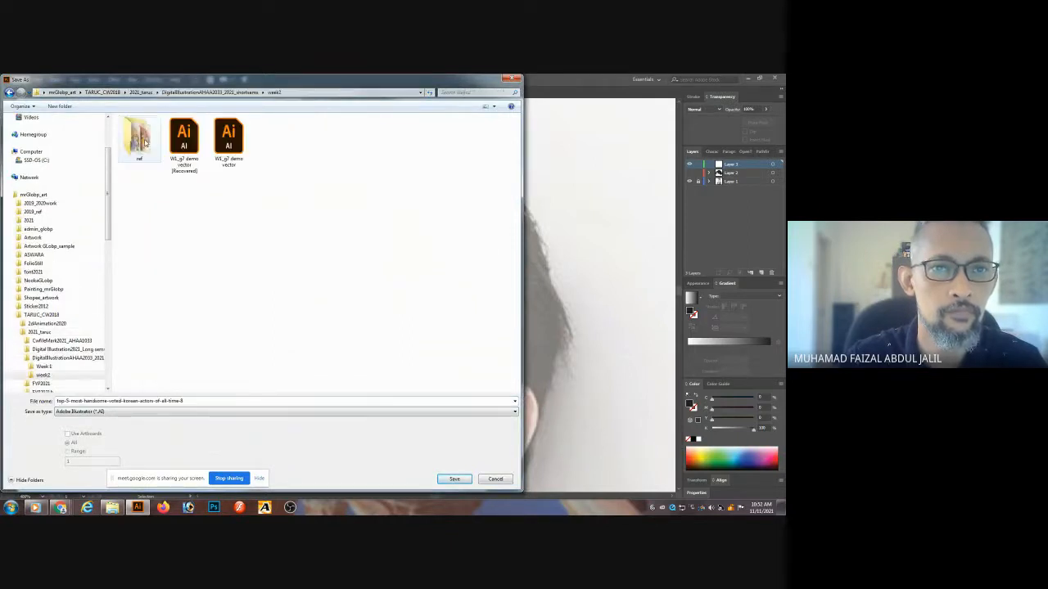
left_click(226, 158)
left_click(106, 401)
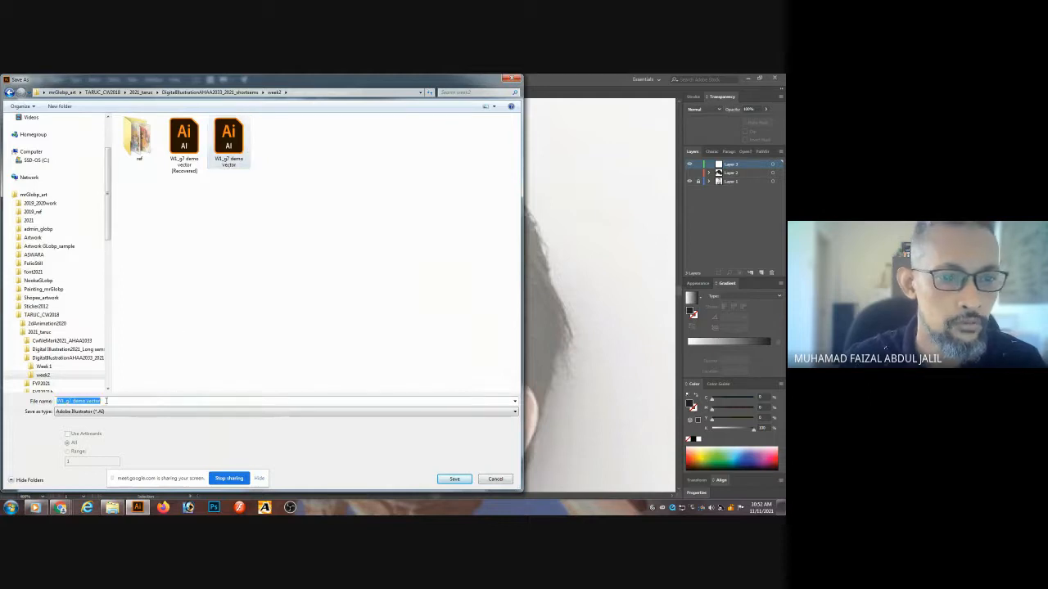
left_click(106, 401)
type("2")
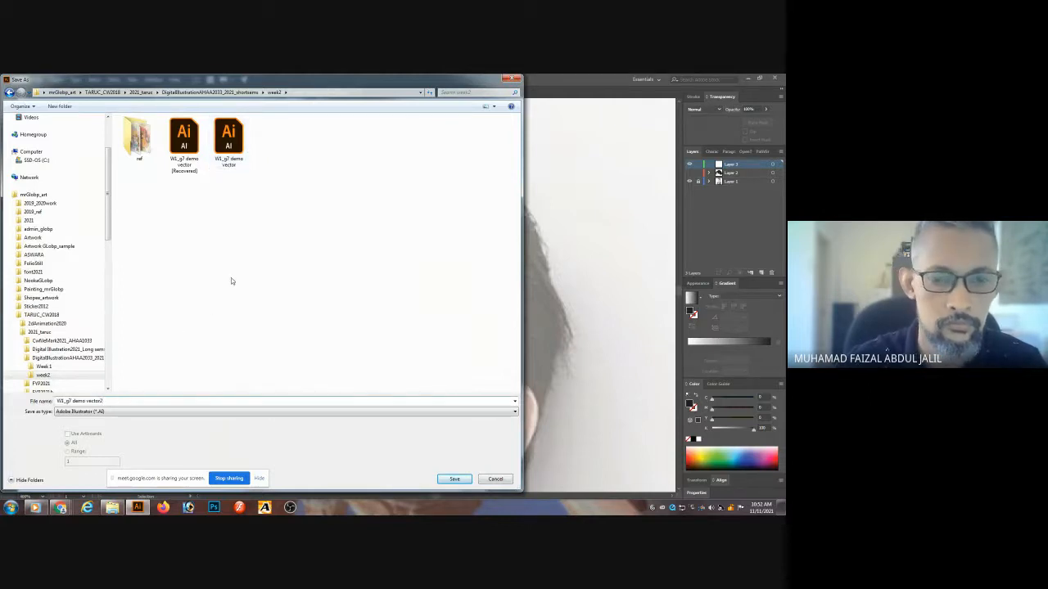
key("Return")
key("Return")
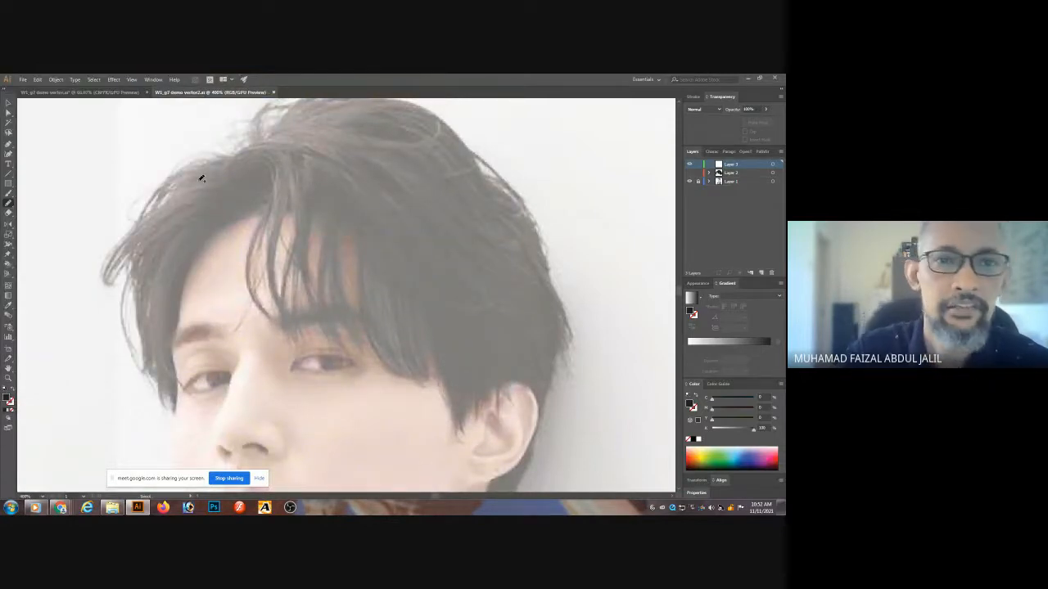
- Set the fill colour to a dark grey with hue 344°, saturation 10% and brightness 27%
double_click(692, 313)
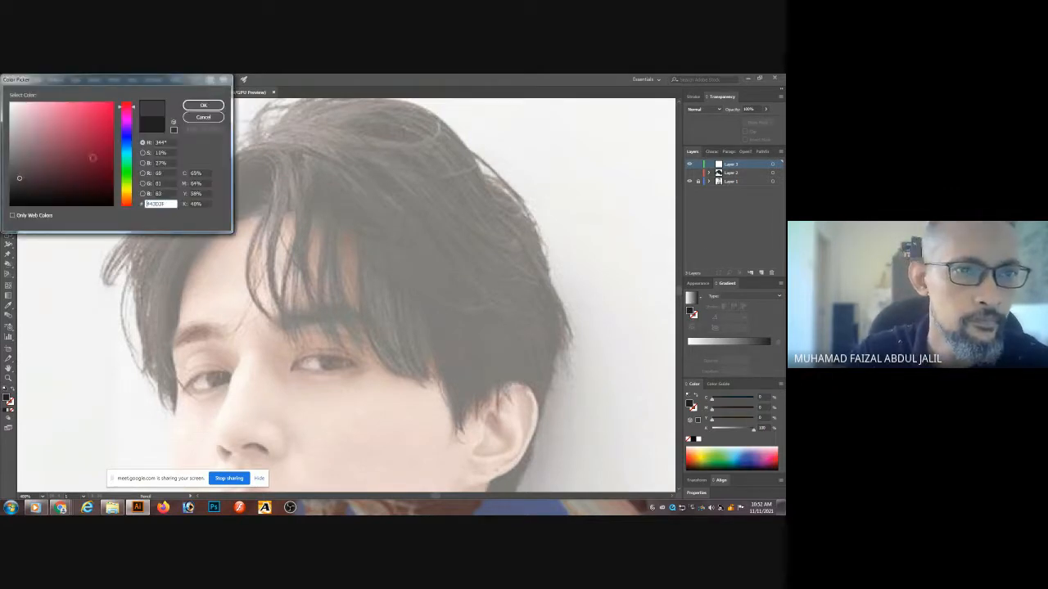
left_click(211, 108)
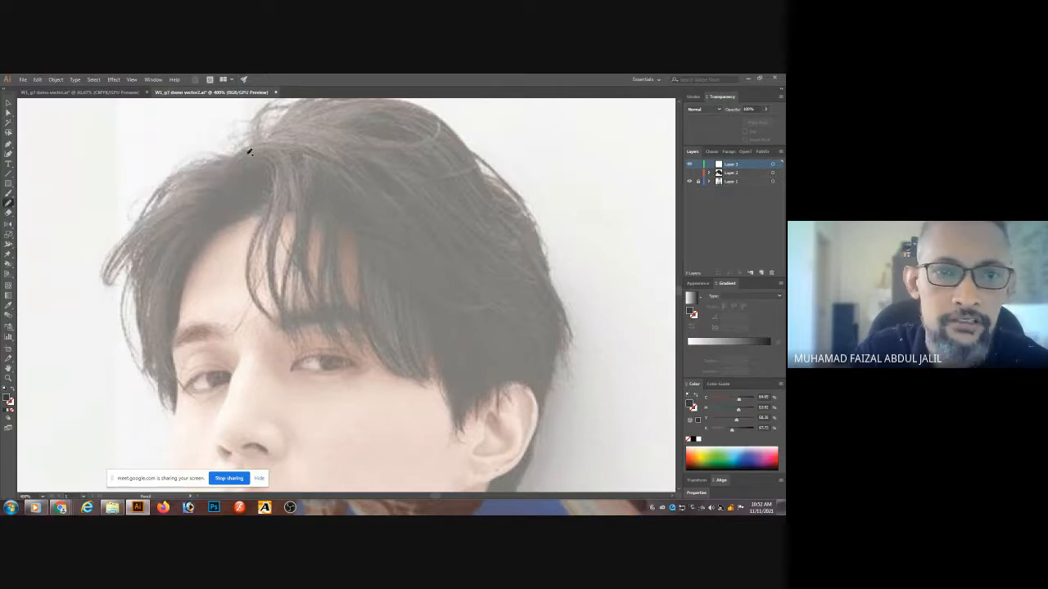
- Show the hair layer again, select all its artwork and lower its opacity so the photo's strands show through
left_click(693, 173)
left_click(689, 172)
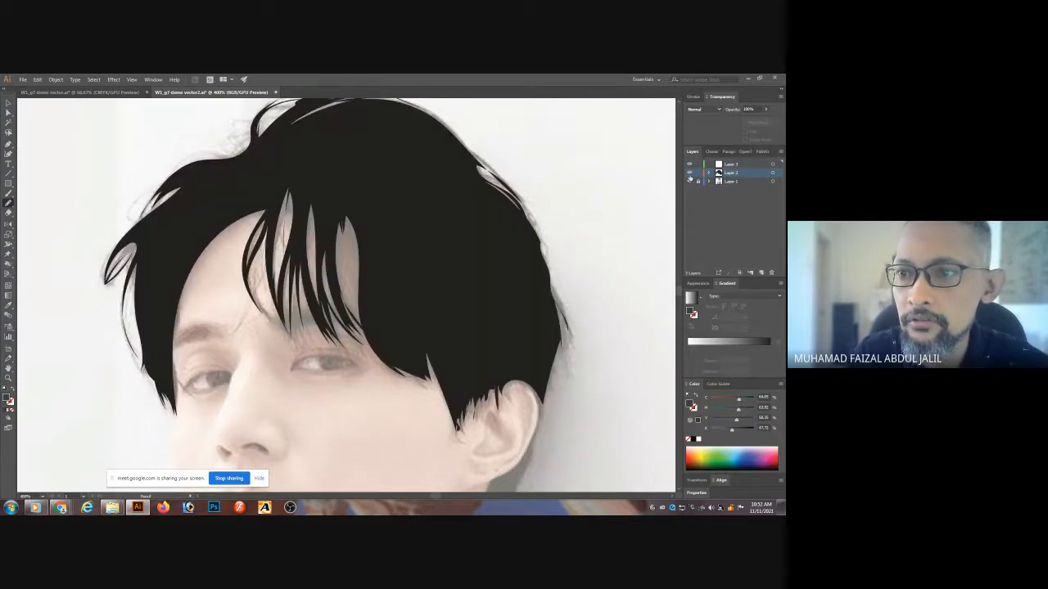
left_click(774, 174)
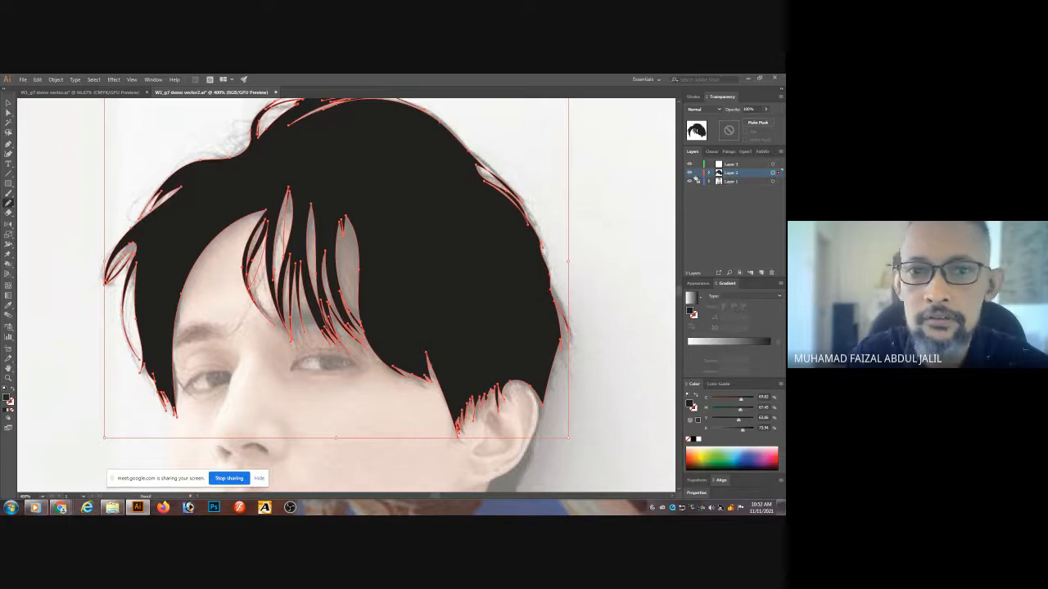
left_click(689, 172)
left_click(689, 173)
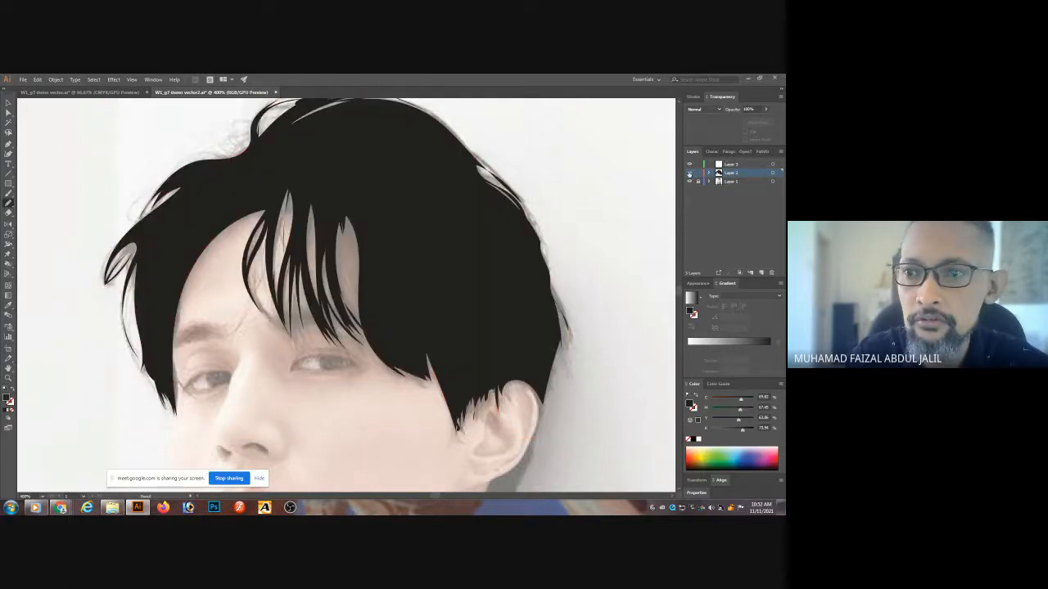
left_click(689, 173)
left_click(689, 173)
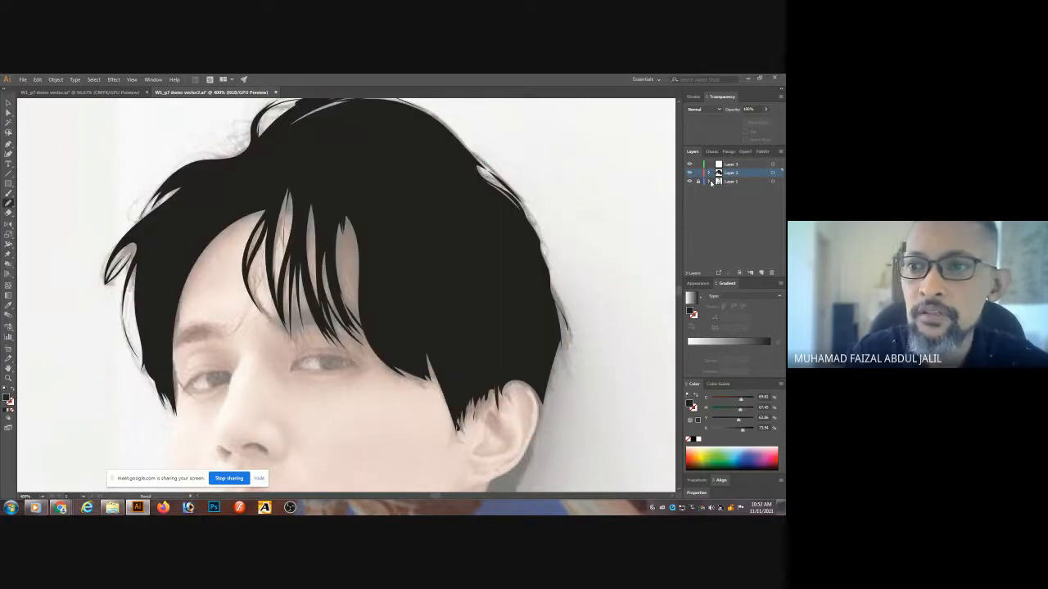
left_click(773, 174)
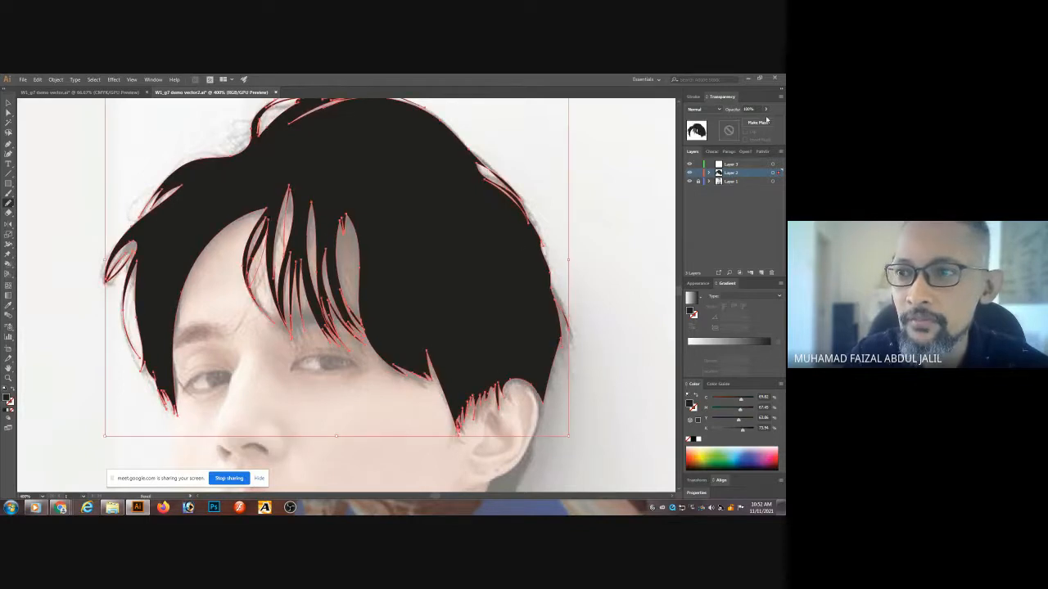
left_click(764, 110)
left_click_drag(763, 120, 749, 122)
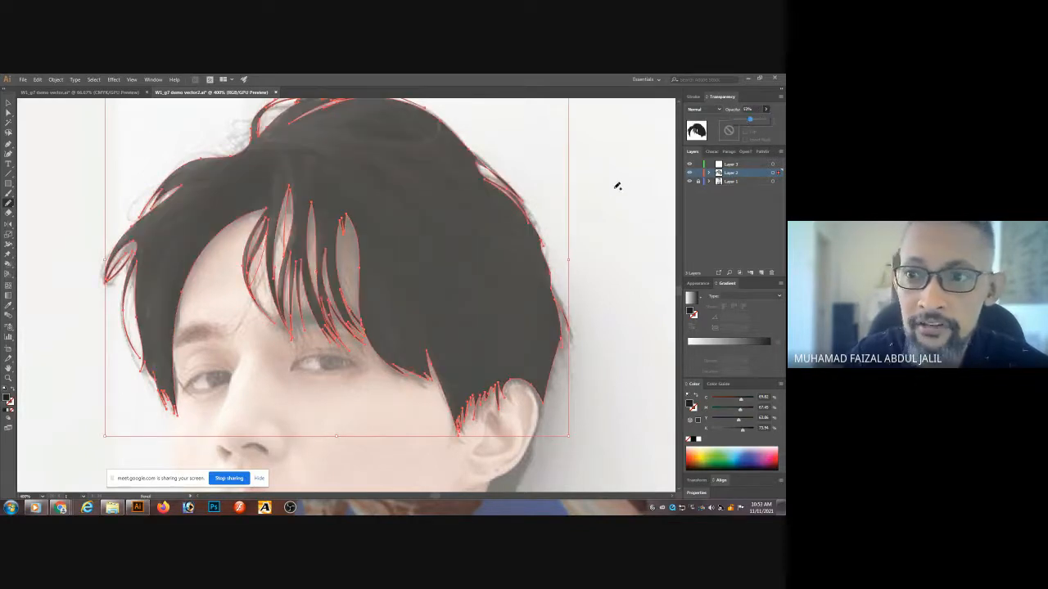
- Make the empty top layer active and lock the hair layer beneath it
left_click(735, 166)
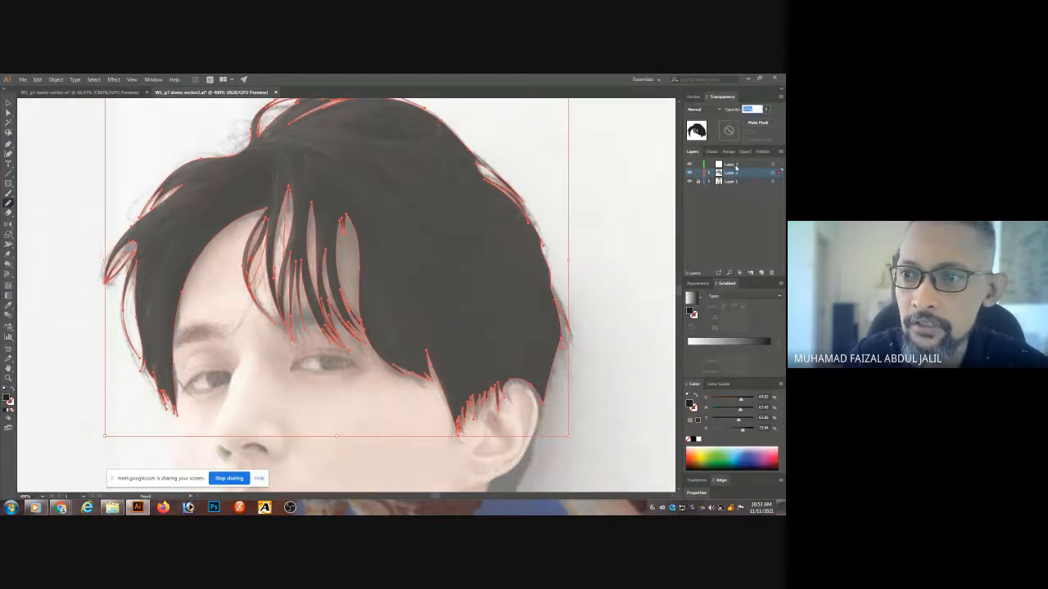
left_click(728, 166)
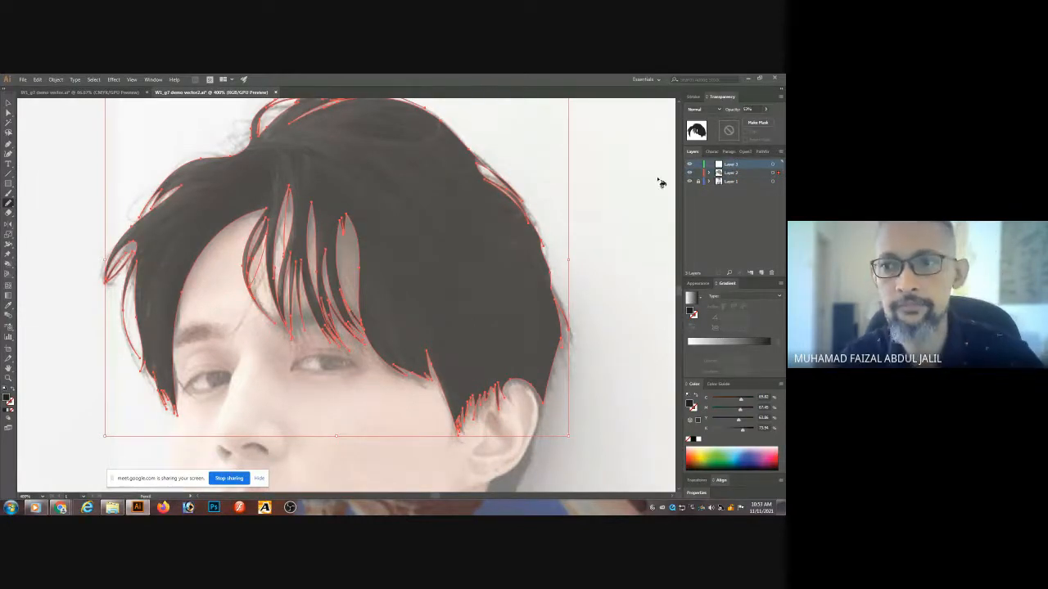
left_click(698, 173)
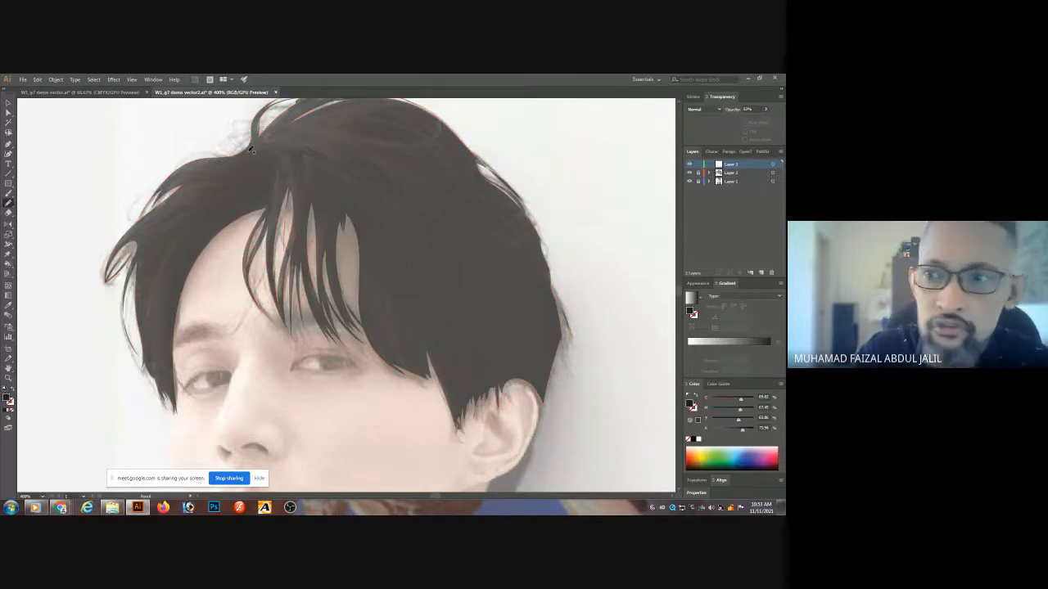
- Trace a jagged highlight shape along the strands left of the forehead with the Pencil tool, fill it with dark grey and deselect it
left_click(730, 430)
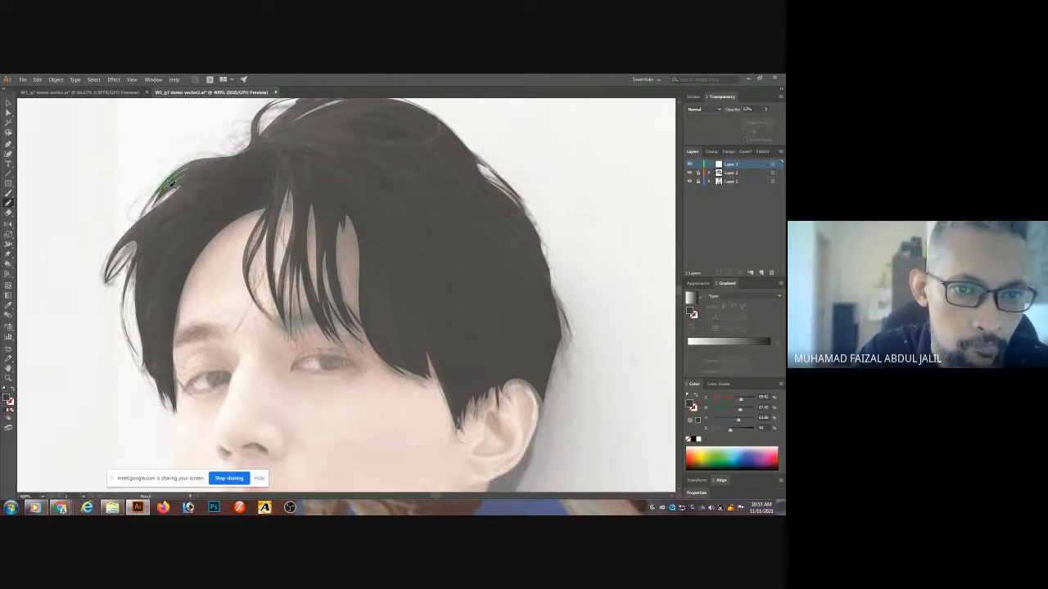
mouse_move(172, 184)
left_mouse_down()
mouse_move(183, 188)
mouse_move(124, 237)
mouse_move(105, 271)
mouse_move(168, 214)
mouse_move(133, 275)
mouse_move(163, 226)
mouse_move(182, 221)
mouse_move(141, 270)
mouse_move(150, 259)
mouse_move(144, 299)
mouse_move(158, 270)
mouse_move(148, 308)
mouse_move(168, 368)
mouse_move(162, 319)
mouse_move(173, 278)
mouse_move(159, 303)
mouse_move(211, 218)
mouse_move(177, 256)
mouse_move(209, 207)
mouse_move(168, 214)
mouse_move(219, 181)
mouse_move(198, 182)
mouse_move(210, 178)
mouse_move(202, 168)
mouse_move(251, 147)
left_mouse_up()
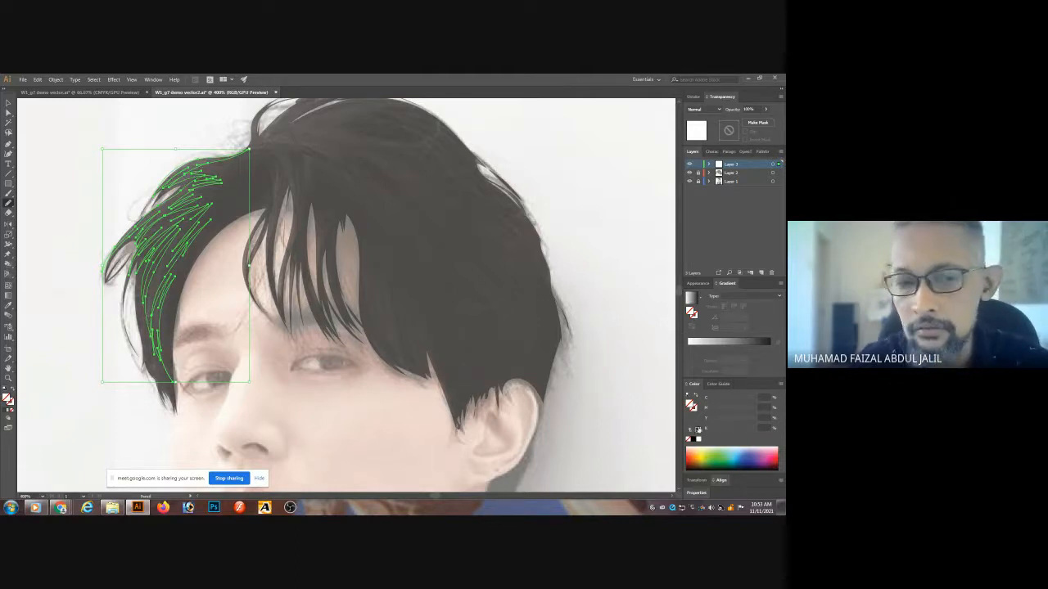
left_click(698, 430)
left_click(199, 128, "ctrl")
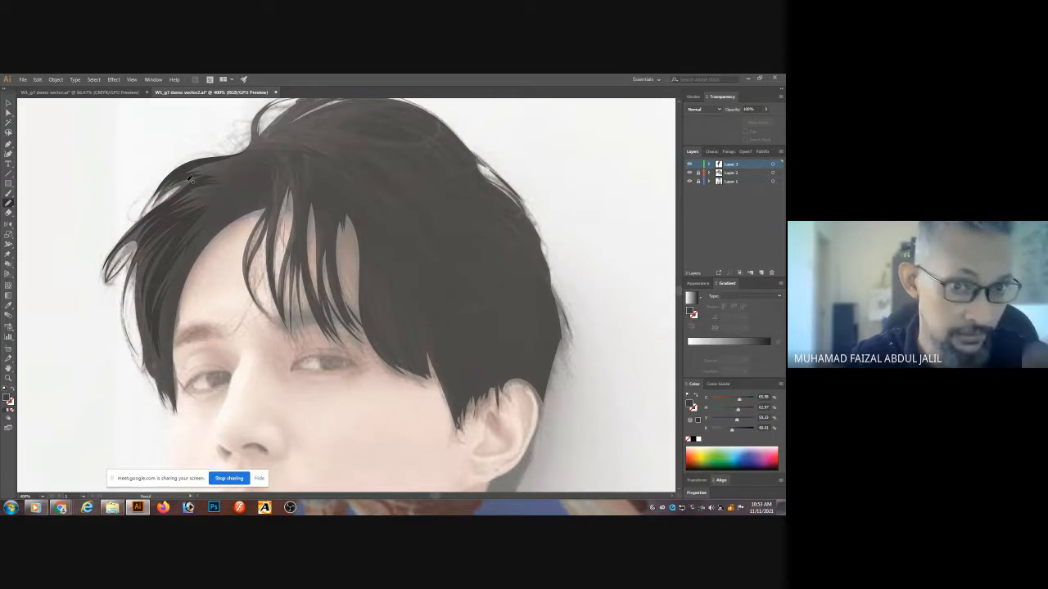
- Trace a second closed highlight outline with the Pencil tool, running from the parting down the central fringe strands and up across the crown
mouse_move(231, 173)
left_mouse_down()
mouse_move(276, 165)
mouse_move(279, 176)
mouse_move(249, 250)
mouse_move(274, 191)
mouse_move(256, 242)
mouse_move(270, 212)
mouse_move(268, 258)
mouse_move(272, 201)
mouse_move(288, 161)
mouse_move(291, 170)
mouse_move(298, 201)
mouse_move(280, 300)
mouse_move(285, 247)
mouse_move(282, 295)
mouse_move(303, 202)
left_mouse_up()
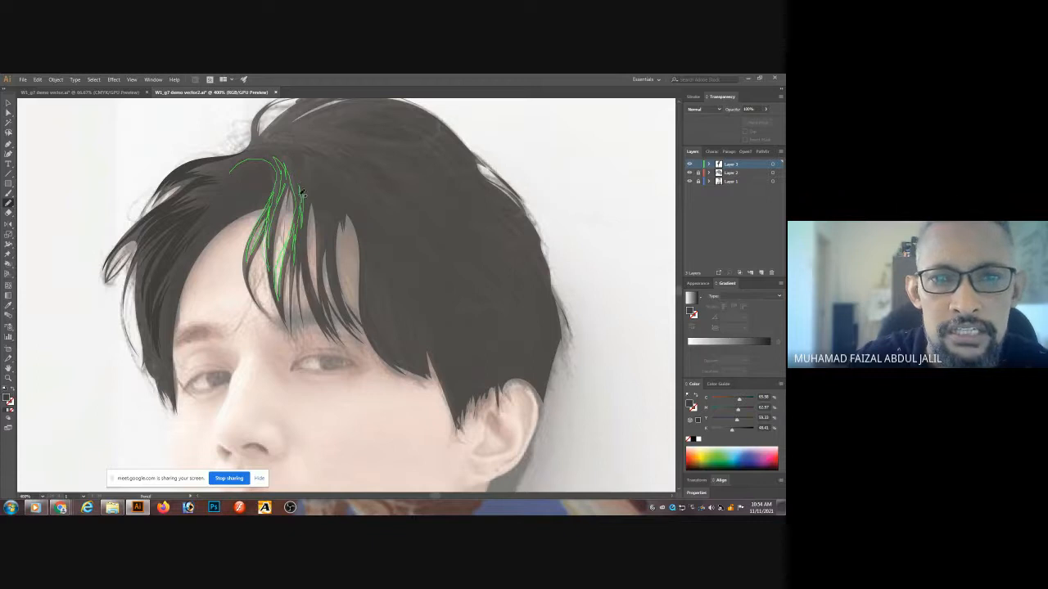
mouse_move(293, 158)
left_mouse_down()
mouse_move(316, 147)
mouse_move(401, 197)
mouse_move(333, 146)
left_mouse_up()
mouse_move(330, 141)
left_mouse_down()
mouse_move(369, 145)
mouse_move(449, 125)
left_mouse_up()
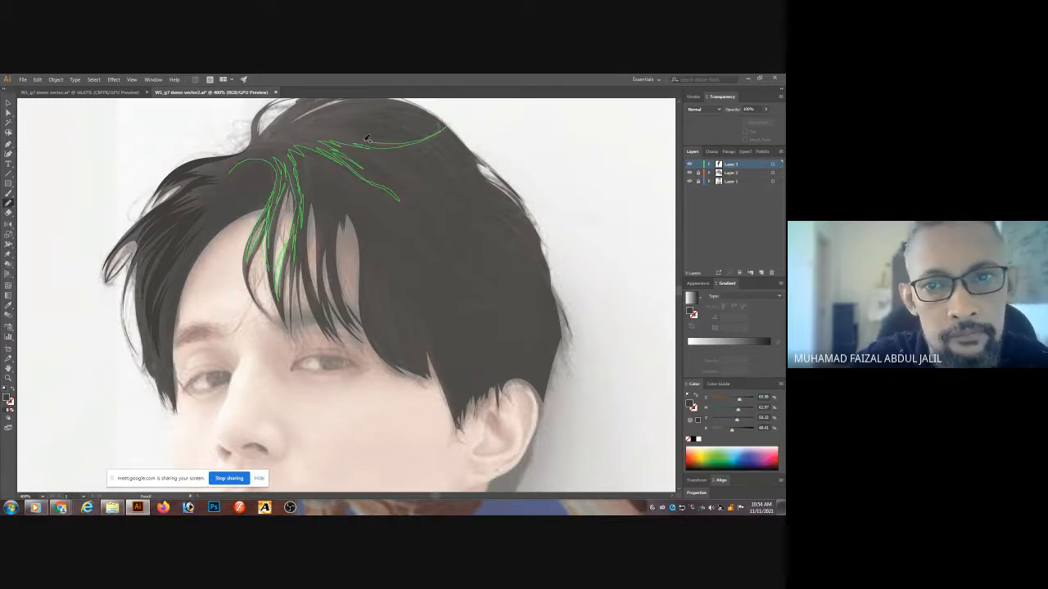
left_click_drag(332, 120, 386, 100)
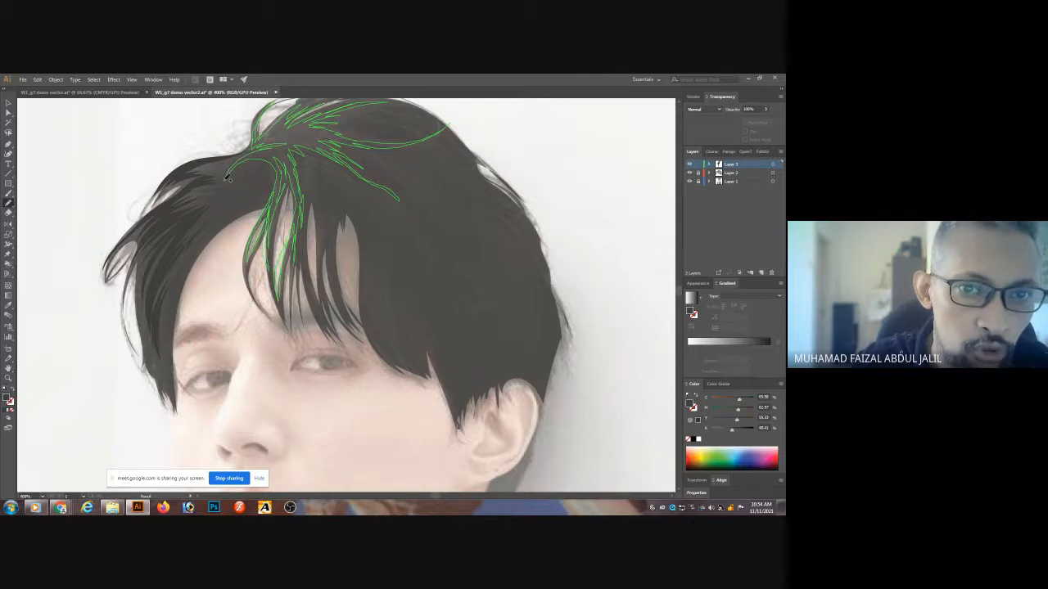
left_click_drag(237, 165, 283, 147)
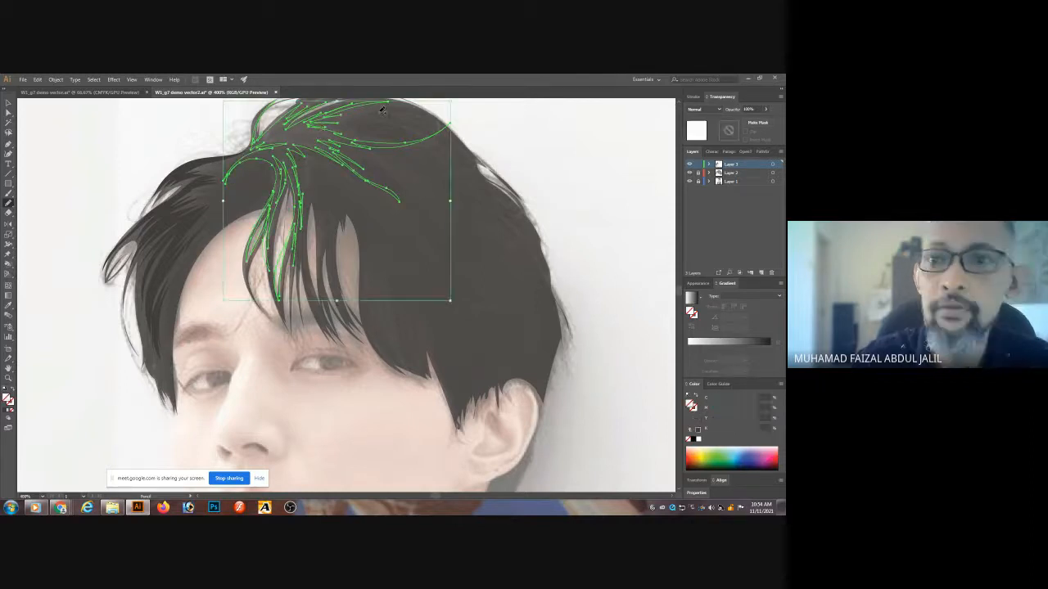
- Fill the fringe and crown outline with the dark grey sampled from the highlight beside the forehead, and deselect it
key("v")
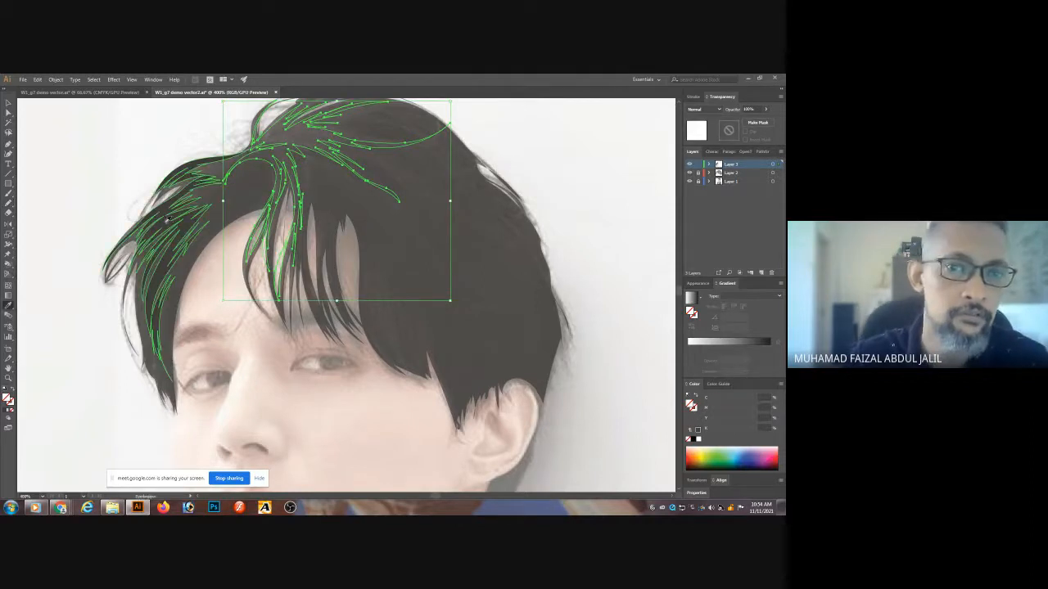
left_click(176, 139, "ctrl")
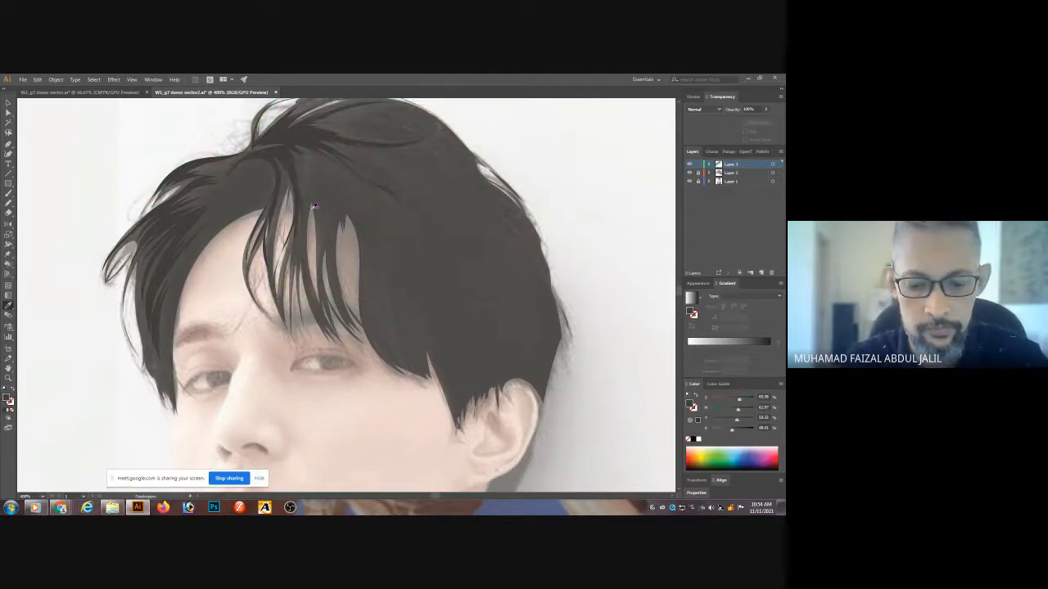
- Trace a jagged highlight outline with the Pencil tool from the parting down the strands beside the fringe, matching the existing highlights' dark grey fill
key("n")
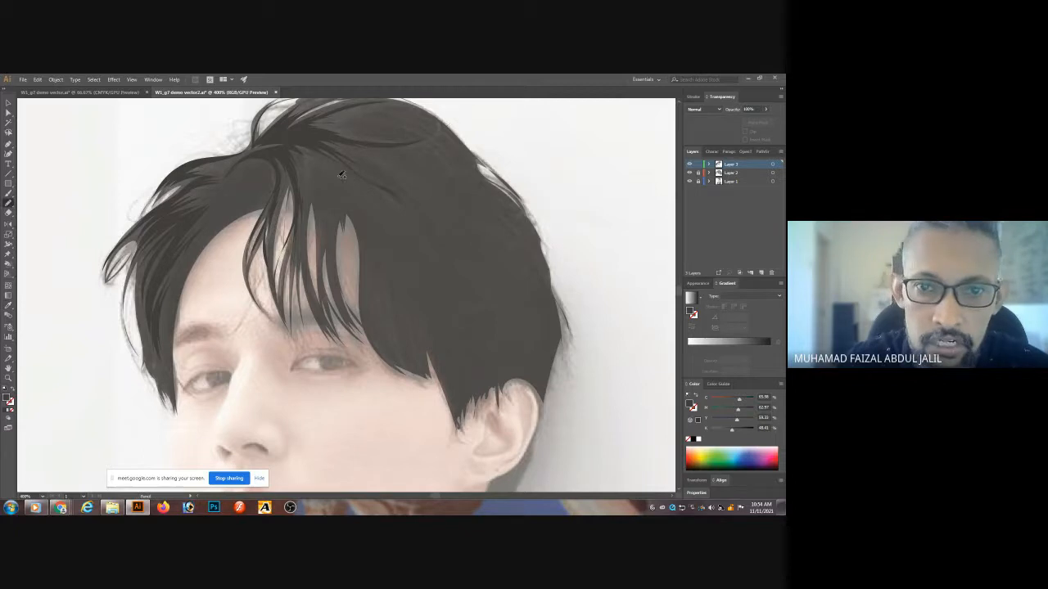
left_click_drag(331, 167, 343, 179)
mouse_move(370, 213)
left_mouse_down()
mouse_move(371, 289)
mouse_move(392, 352)
mouse_move(371, 326)
mouse_move(415, 364)
mouse_move(397, 314)
mouse_move(427, 369)
mouse_move(386, 285)
mouse_move(385, 327)
mouse_move(365, 186)
mouse_move(397, 223)
mouse_move(390, 210)
mouse_move(401, 212)
mouse_move(347, 174)
left_mouse_up()
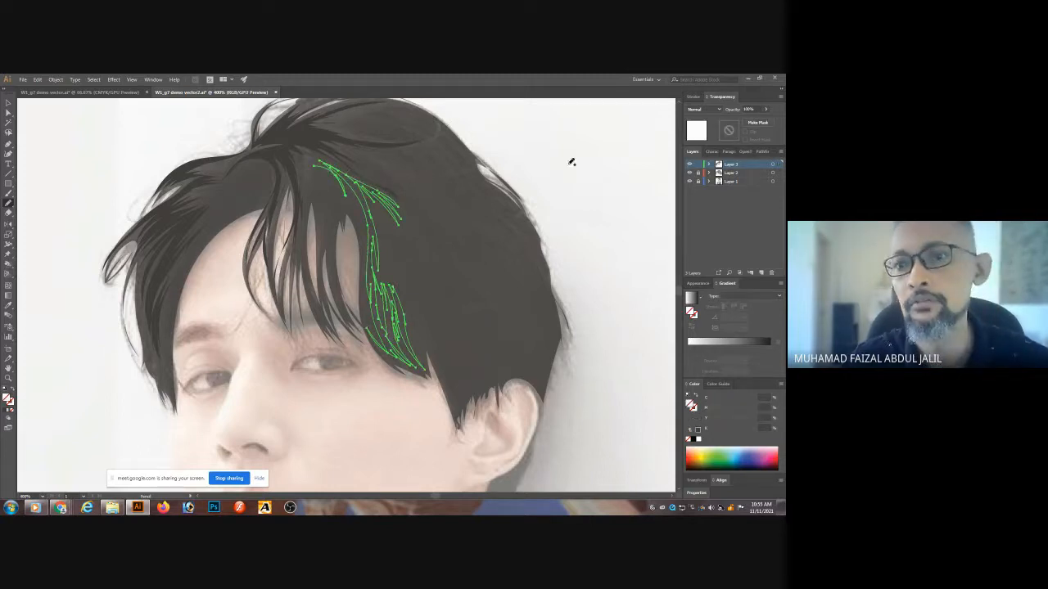
key("i")
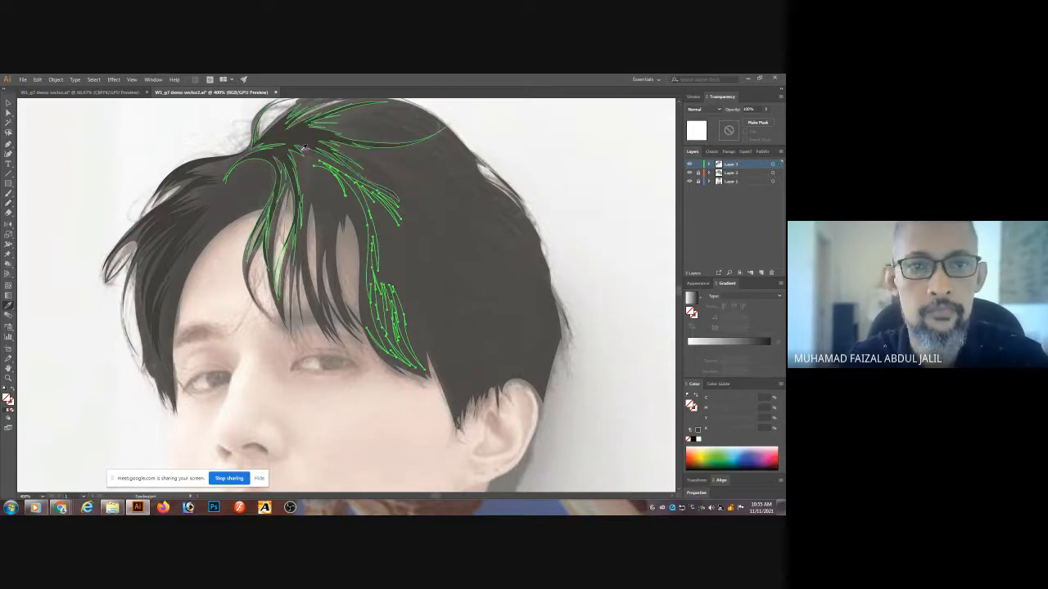
left_click(305, 152)
left_click(454, 176, "ctrl")
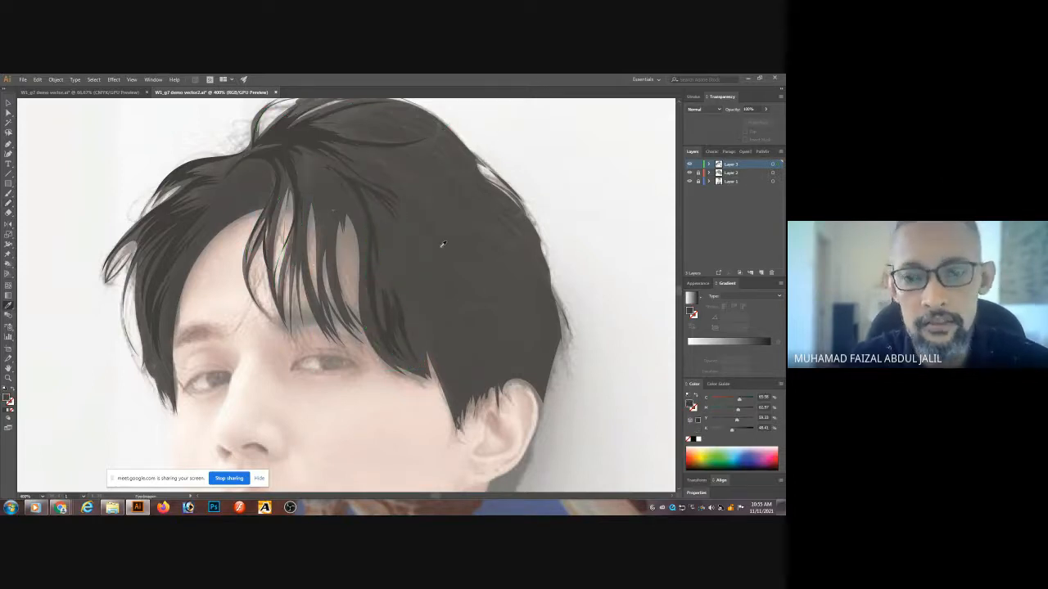
key("n")
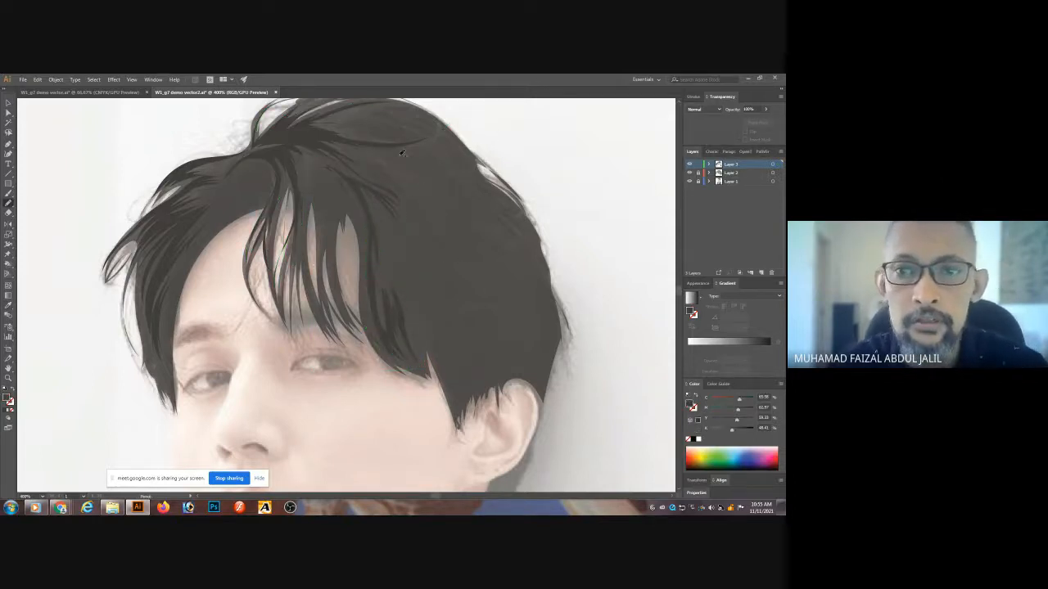
- Draw curved Pencil strands across the hair's upper crown and match their fill to the existing dark strands with the Eyedropper
left_click_drag(365, 158, 488, 258)
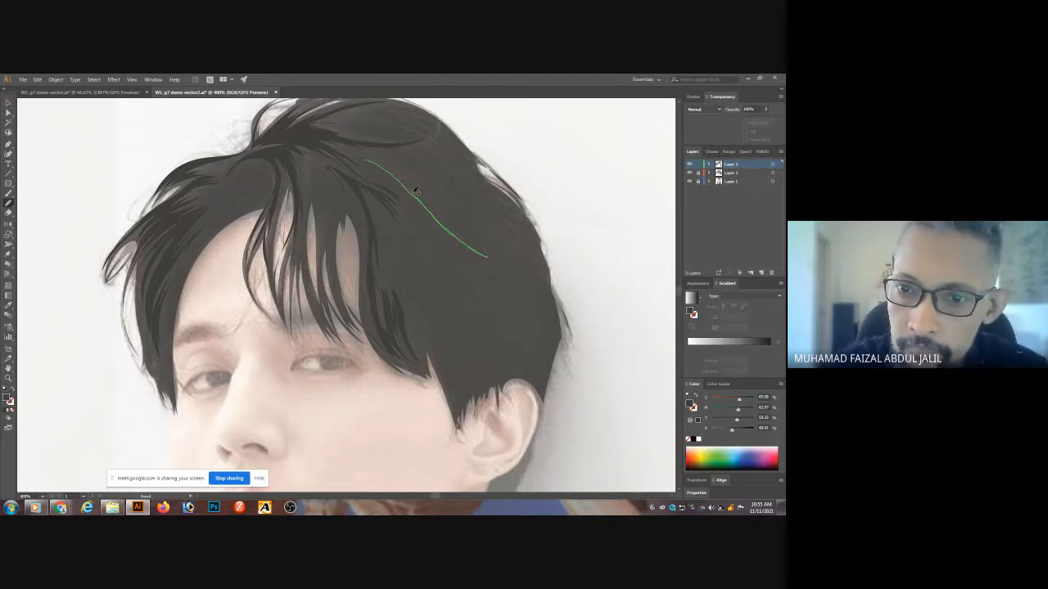
mouse_move(413, 194)
left_mouse_down()
mouse_move(468, 234)
mouse_move(517, 247)
left_mouse_up()
mouse_move(460, 226)
left_mouse_down()
mouse_move(432, 199)
mouse_move(492, 224)
mouse_move(412, 172)
mouse_move(480, 212)
mouse_move(431, 175)
mouse_move(365, 157)
left_mouse_up()
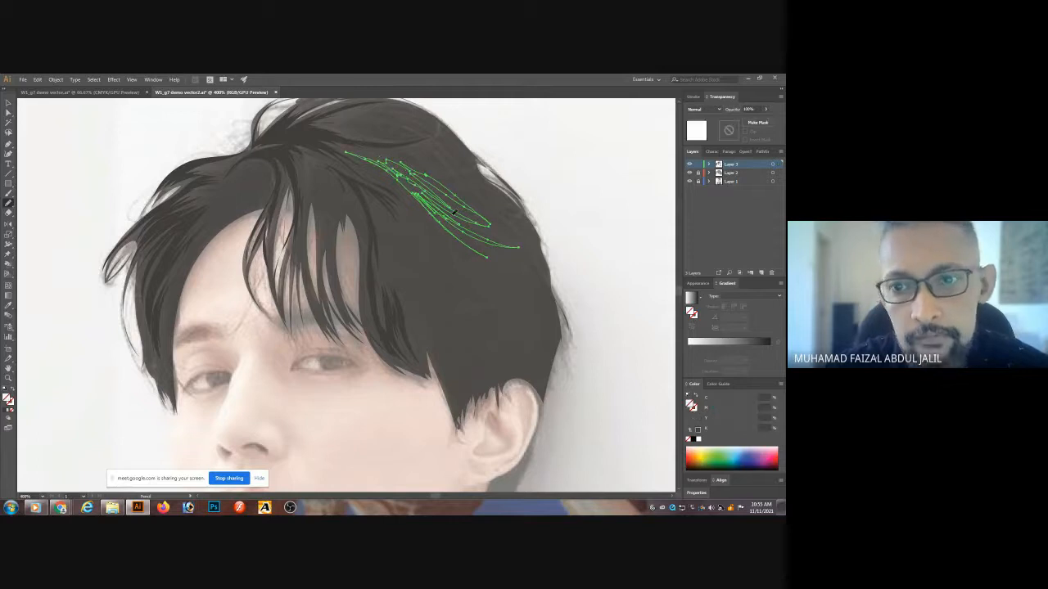
key("i")
left_click(329, 160)
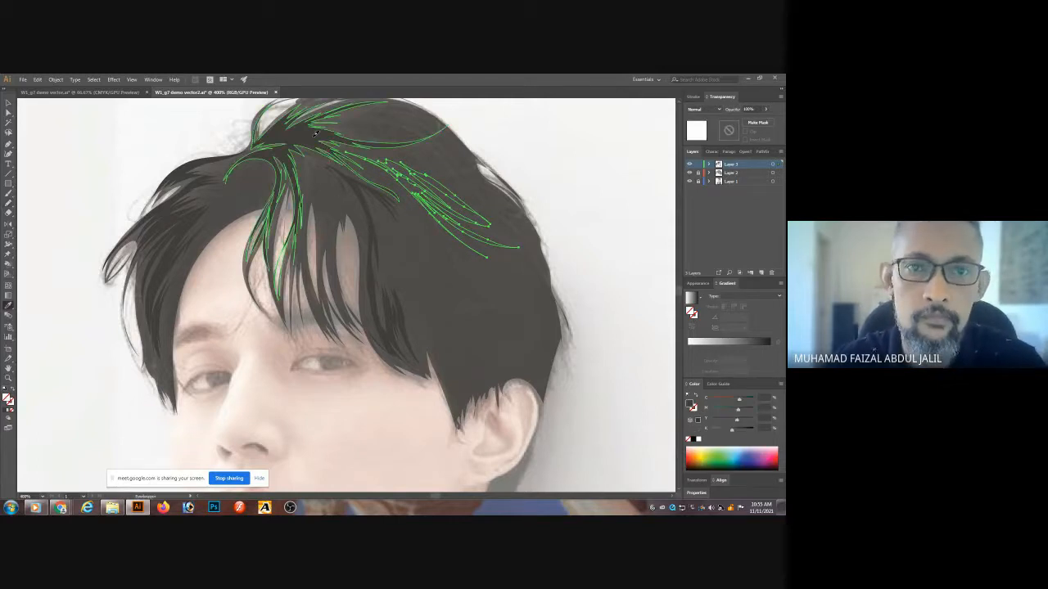
left_click(443, 260)
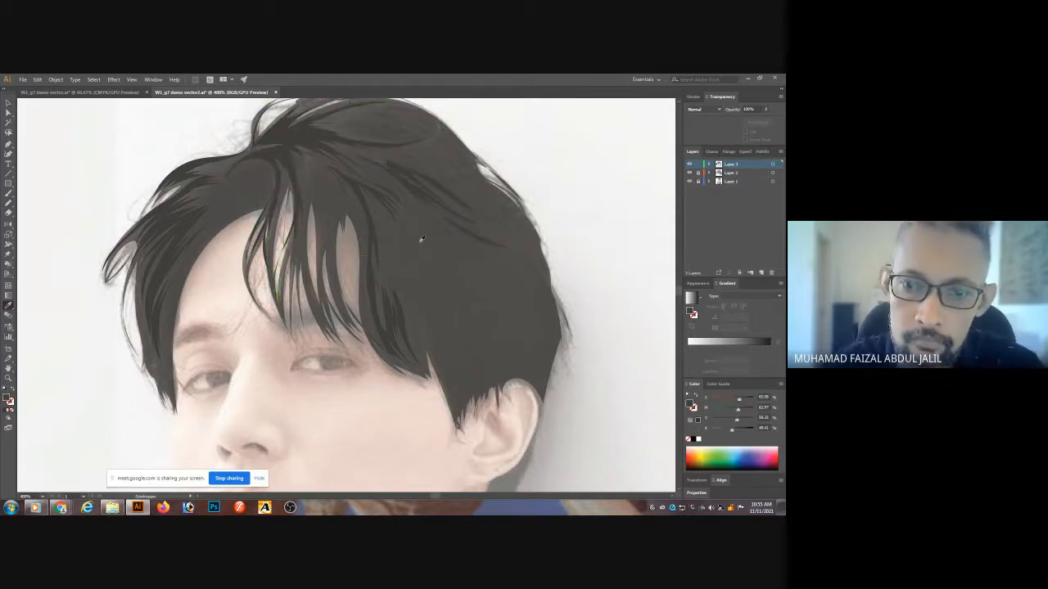
- Draw long Pencil strands from the parting down through the fringe and sample the existing dark strand fill onto them
key("n")
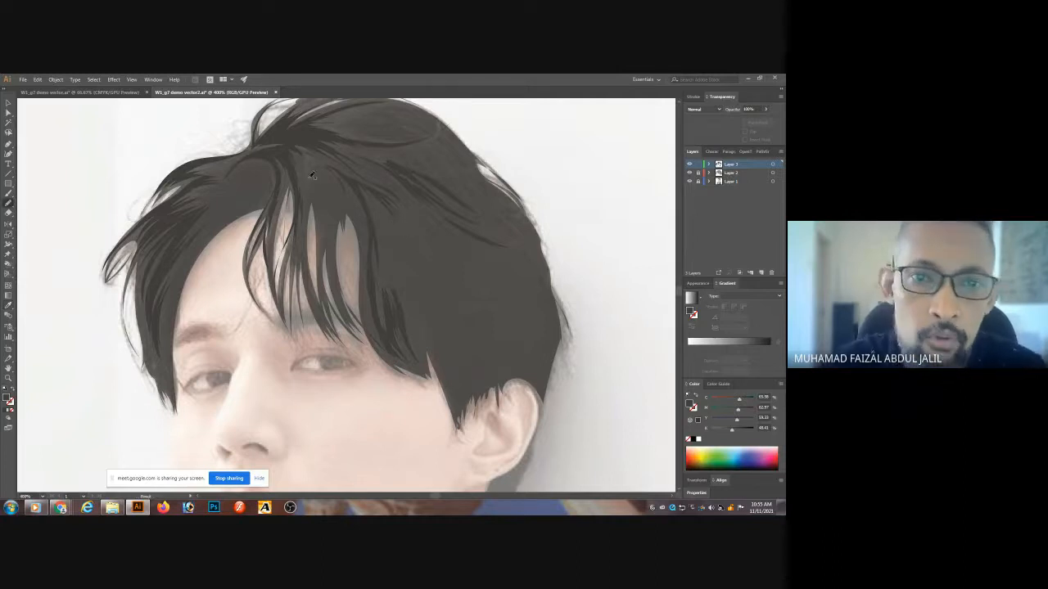
mouse_move(311, 169)
left_mouse_down()
mouse_move(317, 273)
mouse_move(327, 305)
mouse_move(323, 199)
mouse_move(322, 244)
mouse_move(328, 206)
mouse_move(342, 308)
mouse_move(328, 196)
mouse_move(338, 214)
mouse_move(312, 168)
left_mouse_up()
key("i")
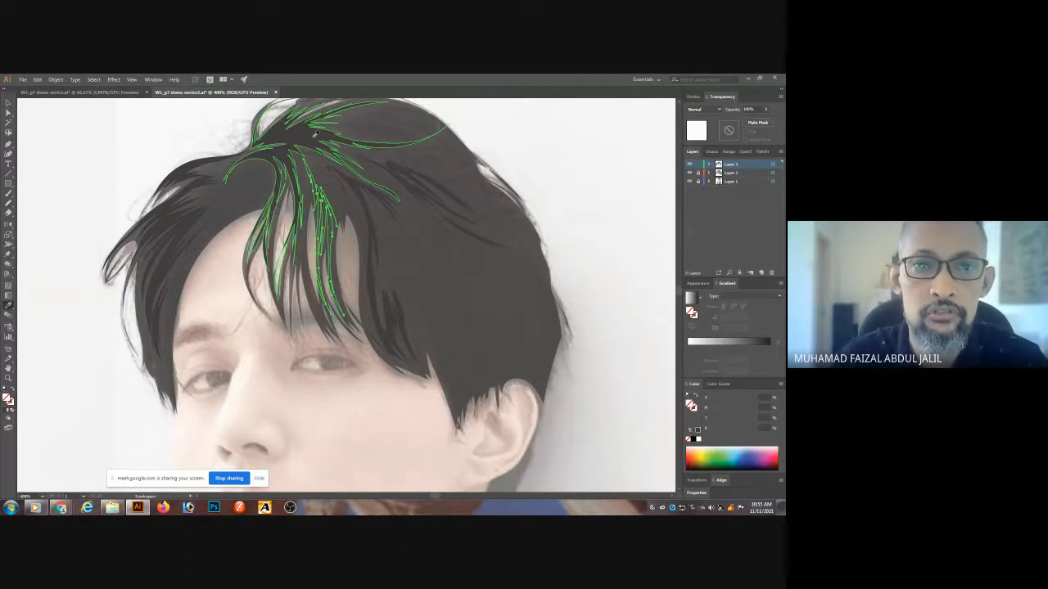
left_click(315, 134)
left_click(569, 129, "ctrl")
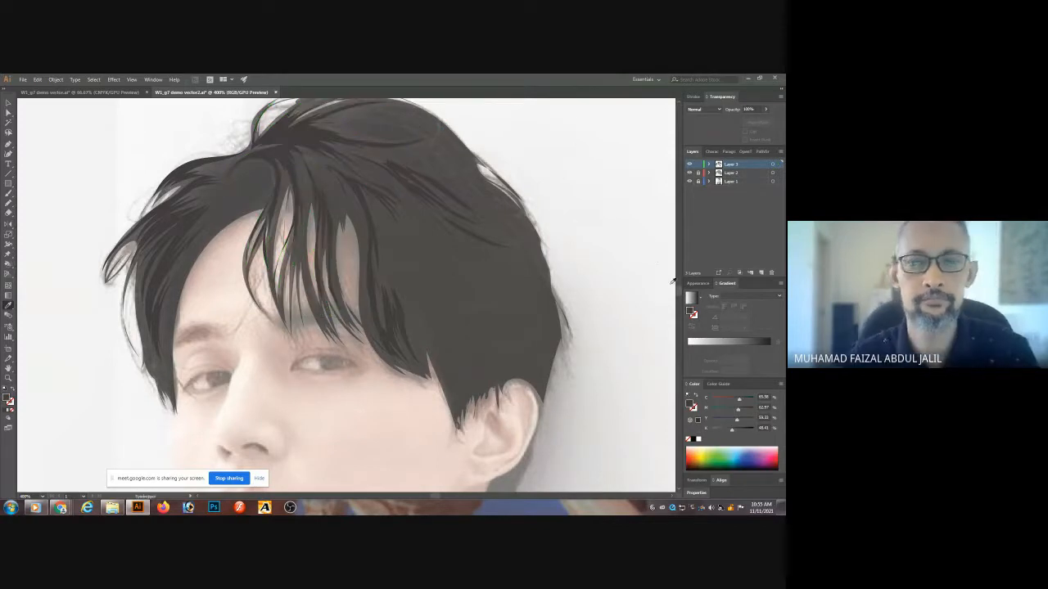
- Unlock Layer 2 and set the base hair shape's opacity to 100%
key("ctrl+minus")
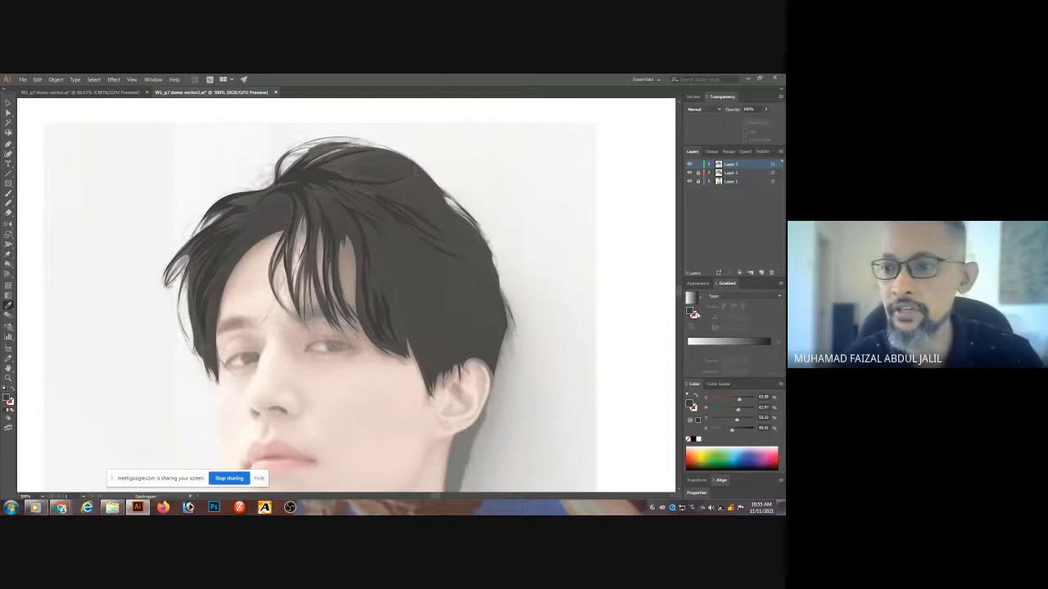
left_click(732, 173)
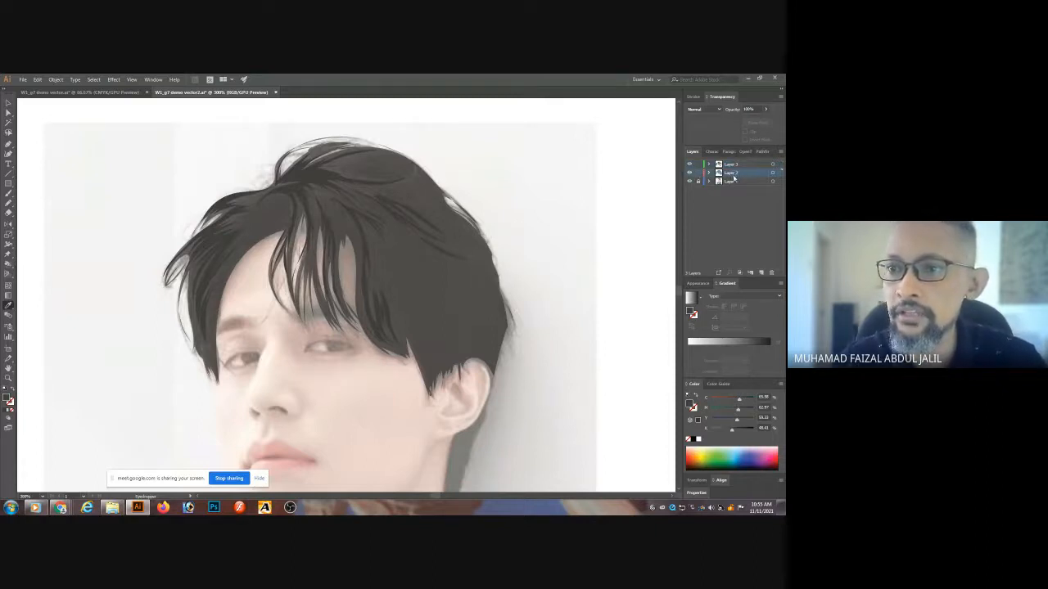
left_click(470, 278)
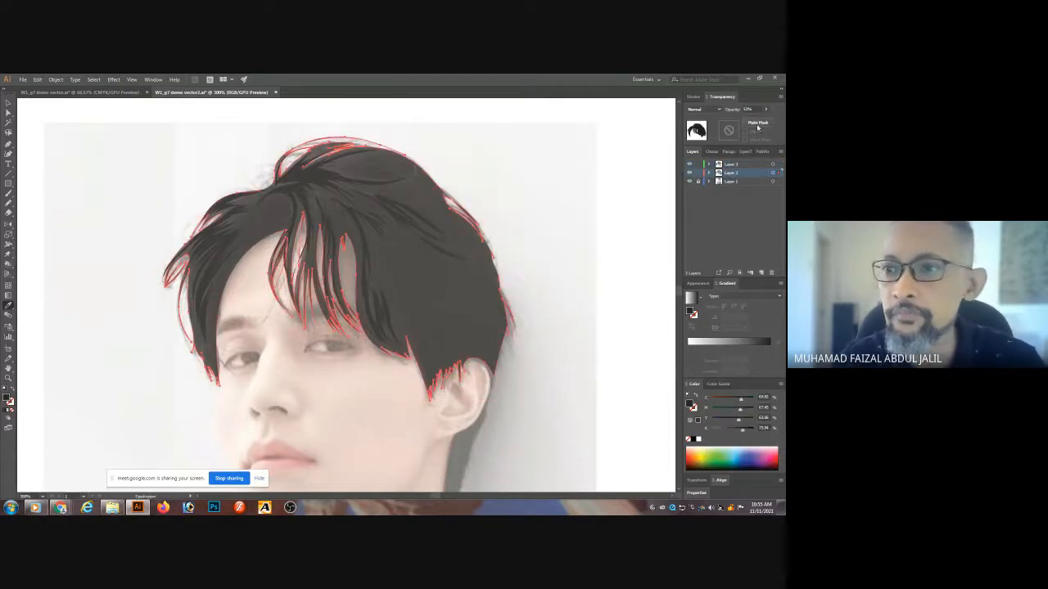
left_click(762, 109)
left_click_drag(751, 120, 783, 119)
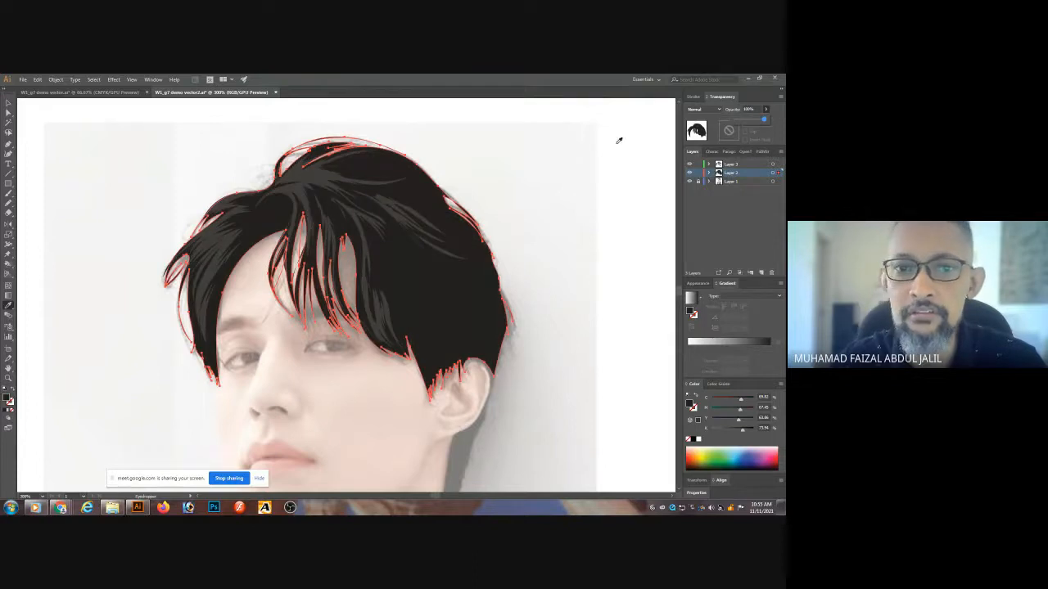
left_click(558, 146, "ctrl")
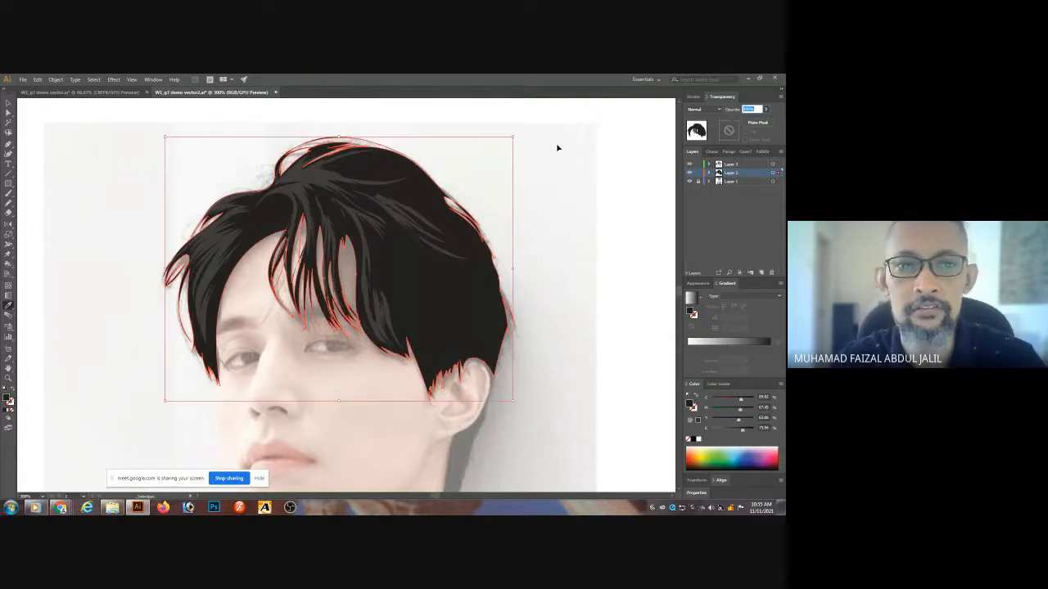
left_click(604, 225, "ctrl")
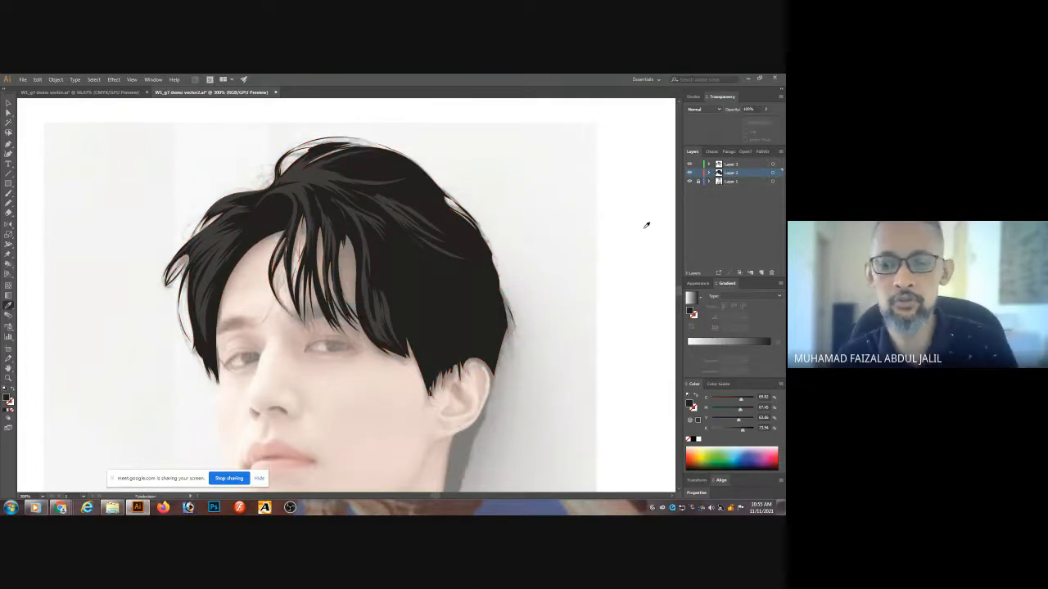
key("ctrl+minus")
key("ctrl+minus")
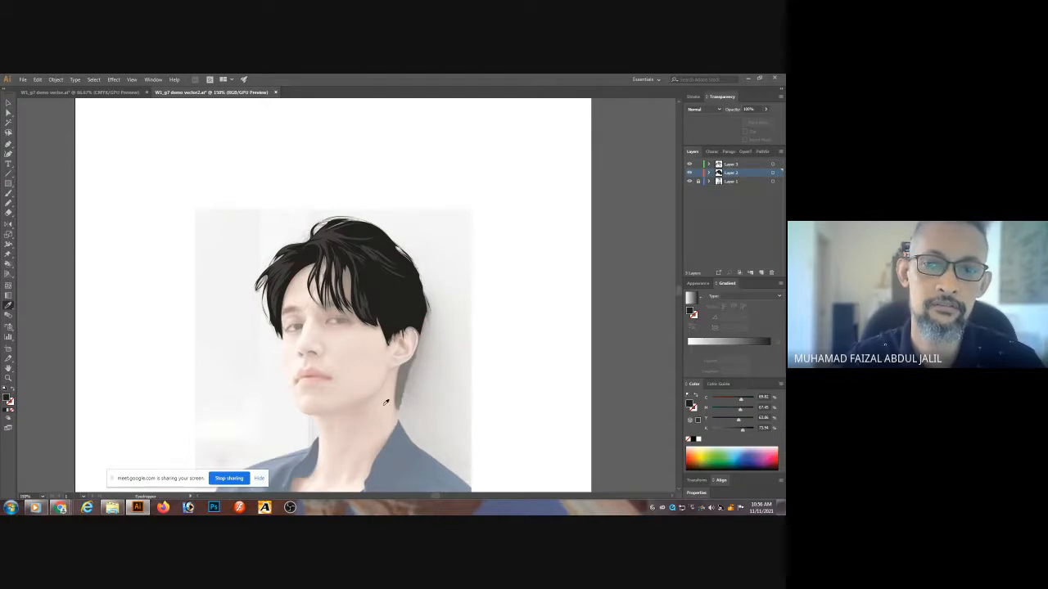
left_click(413, 375, "ctrl")
left_click_drag(387, 267, 462, 314)
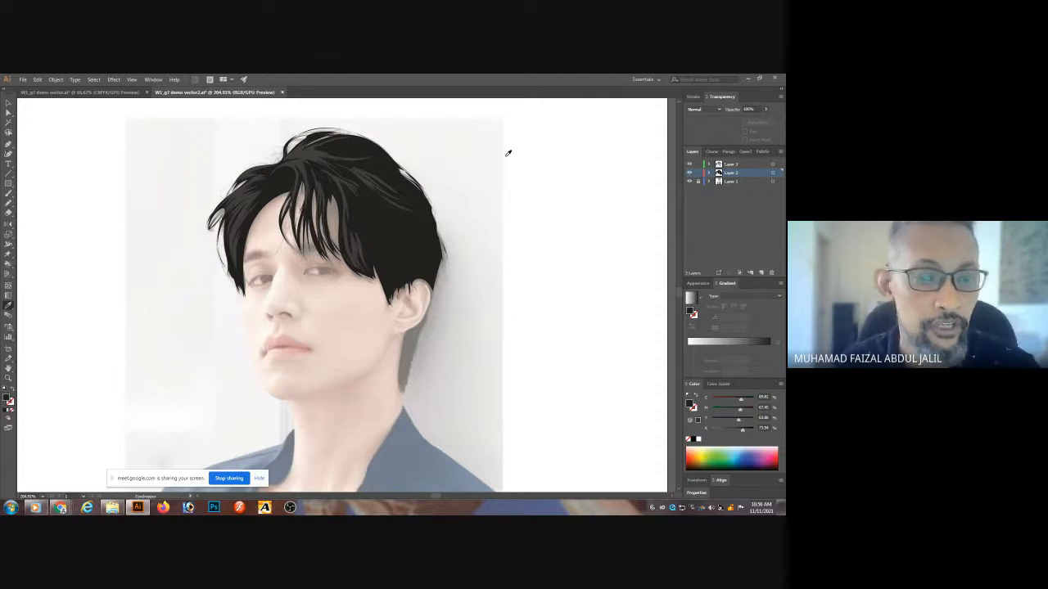
mouse_move(60, 508)
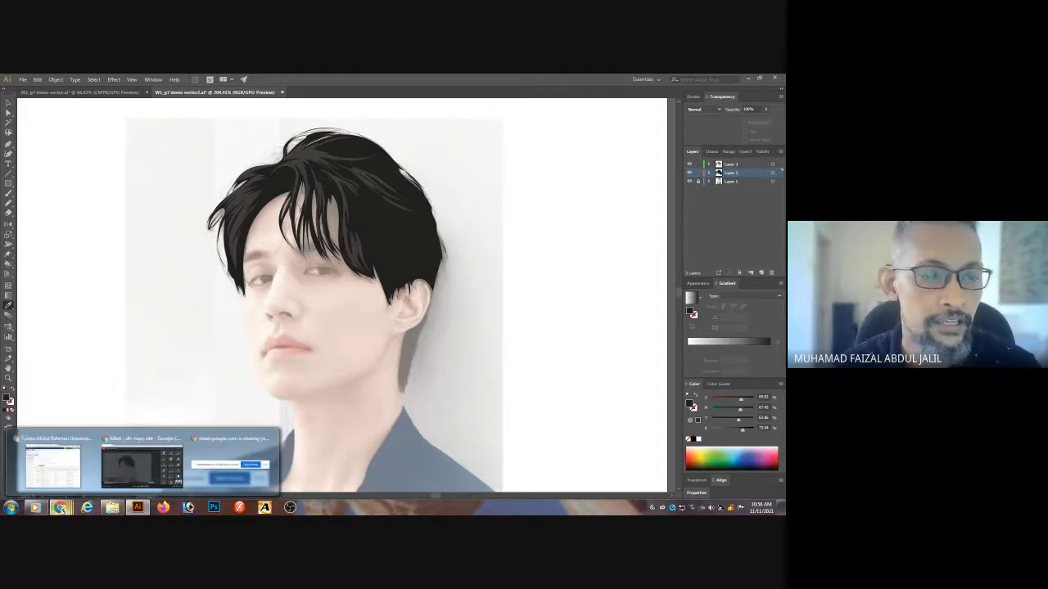
left_click(112, 474)
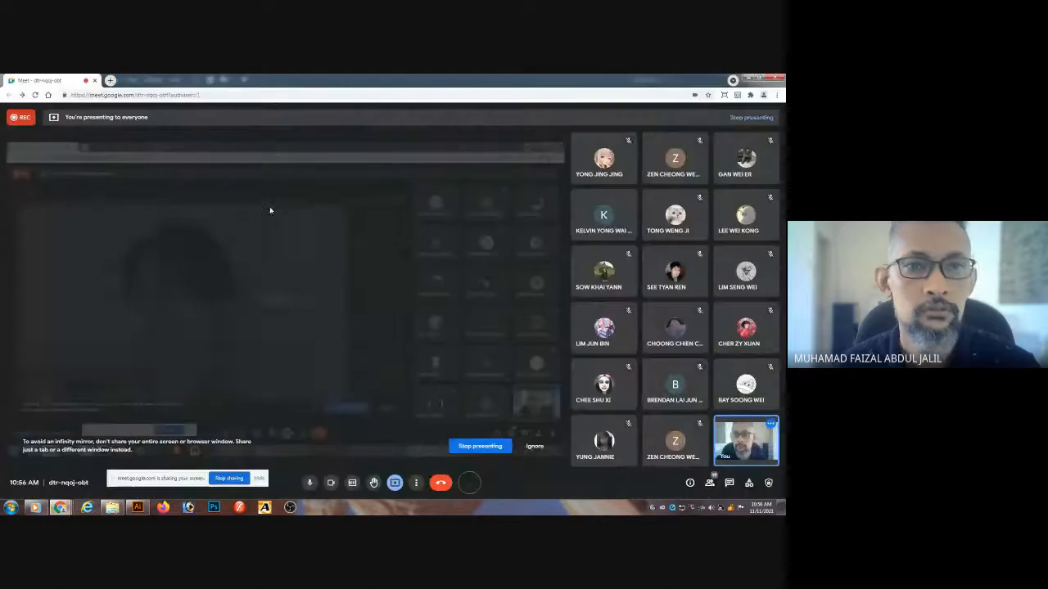
key("ctrl+t")
left_click(403, 94)
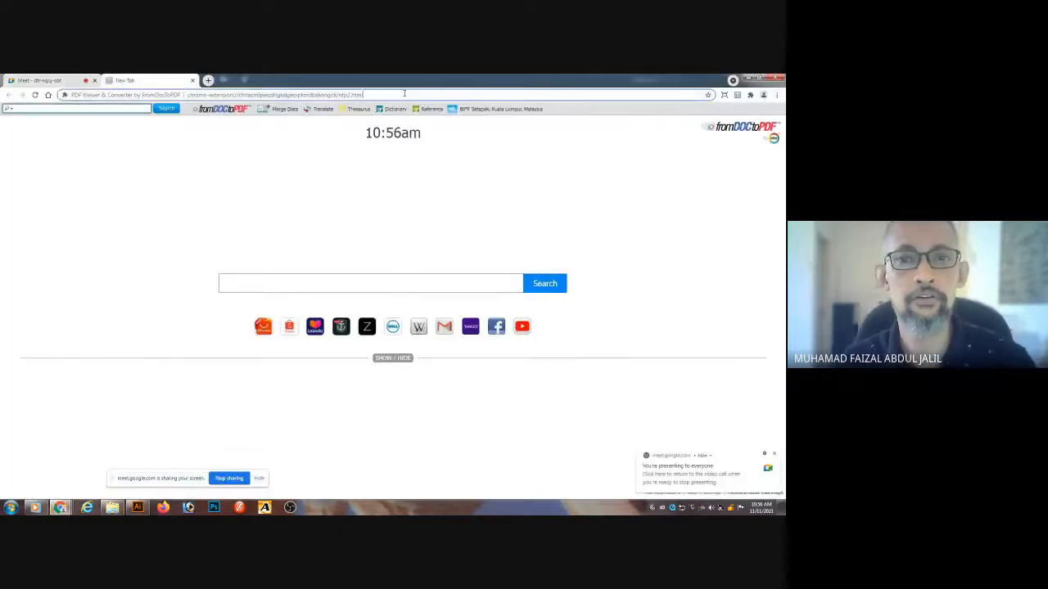
type("www.google.com")
key("Return")
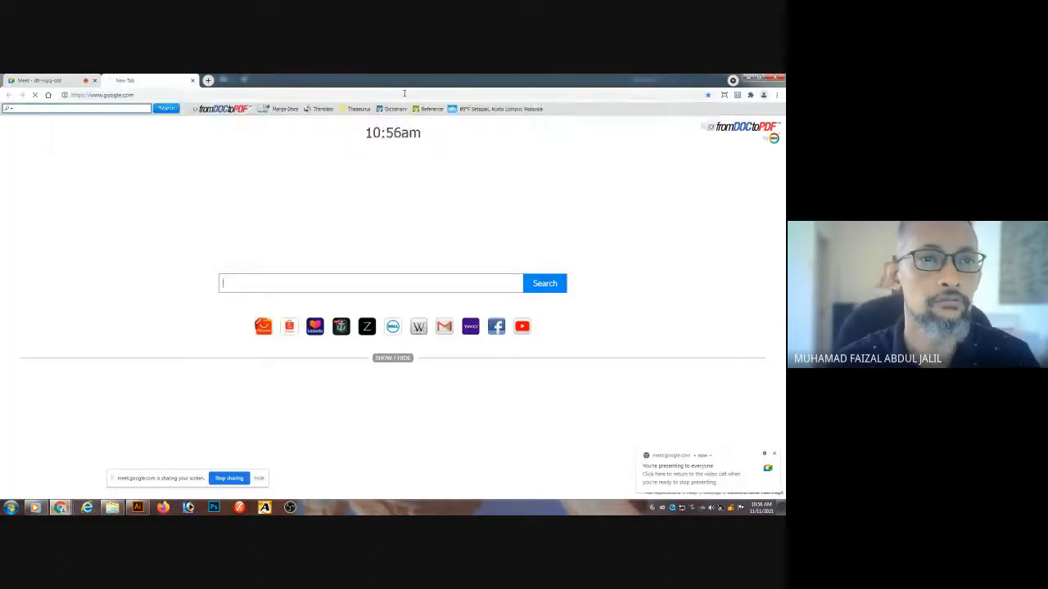
- Search Google Images for "vector portraits based illustration"
left_click(342, 260)
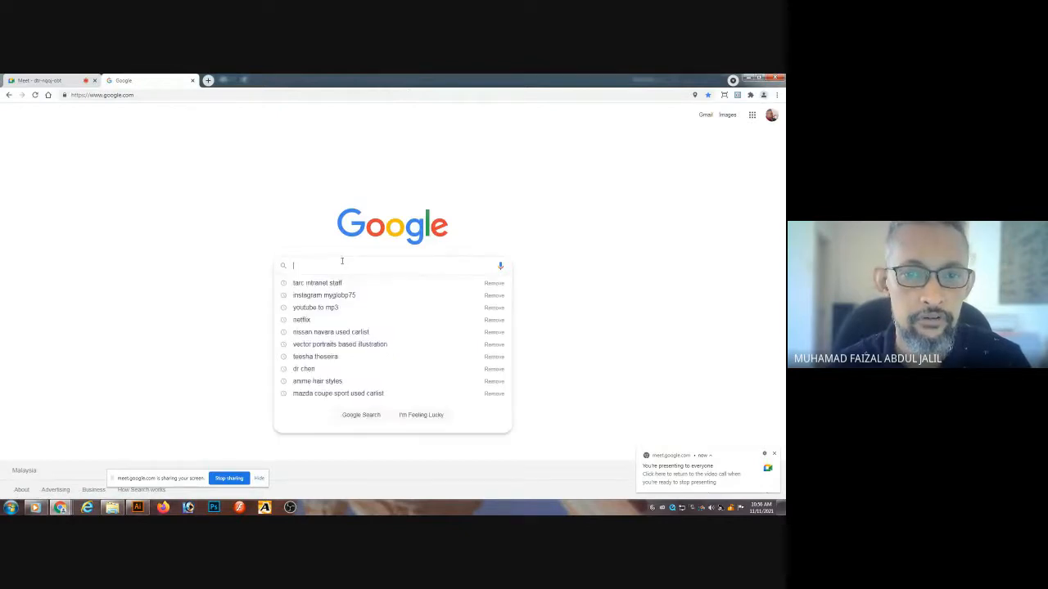
left_click(327, 344)
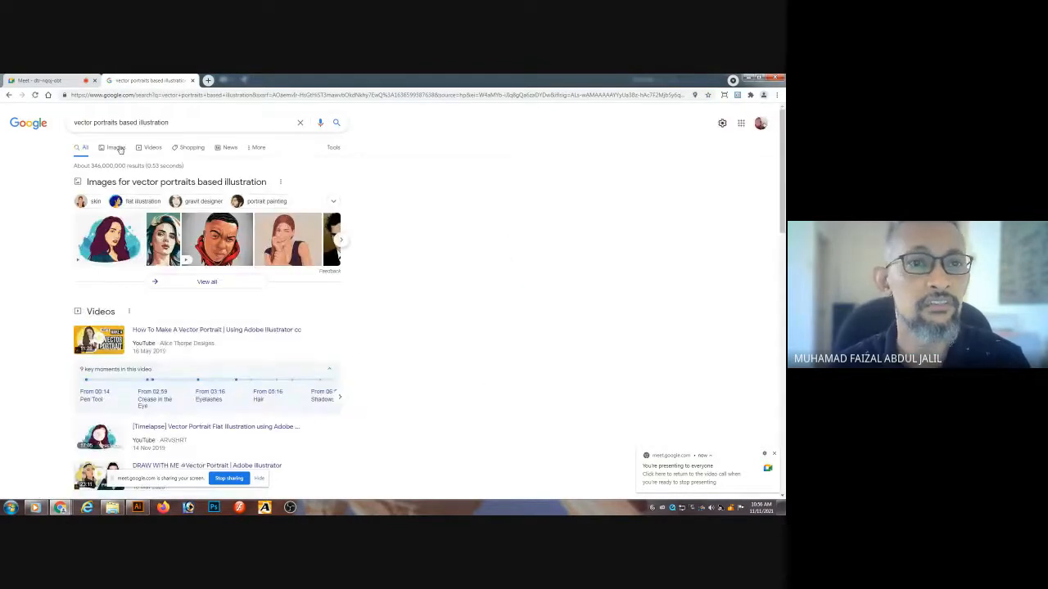
left_click(113, 149)
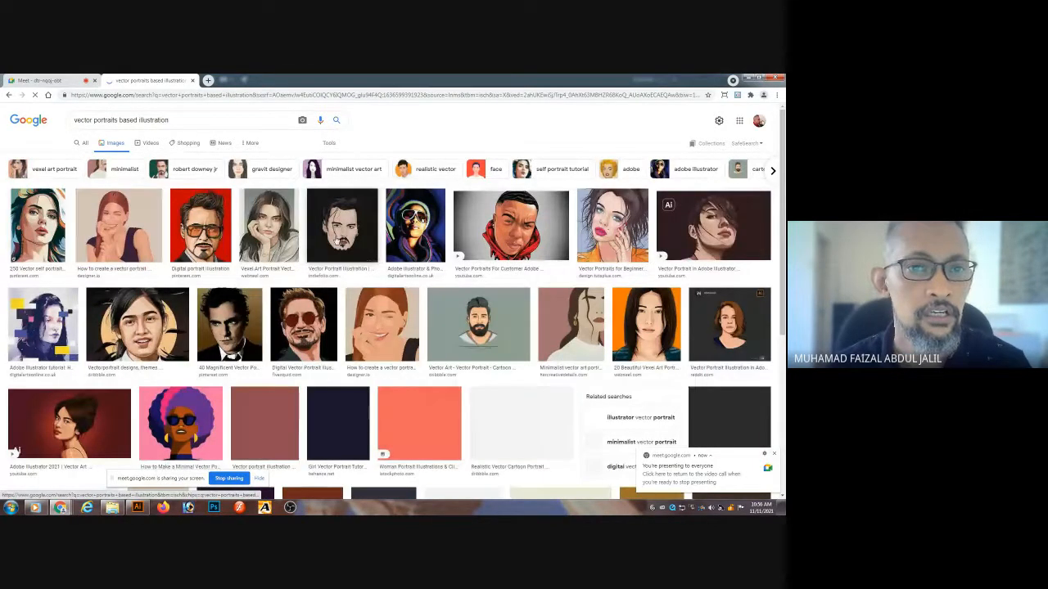
- Preview several example vector portraits from the image results and examine how their hair, face shading and outlines are styled
left_click(269, 225)
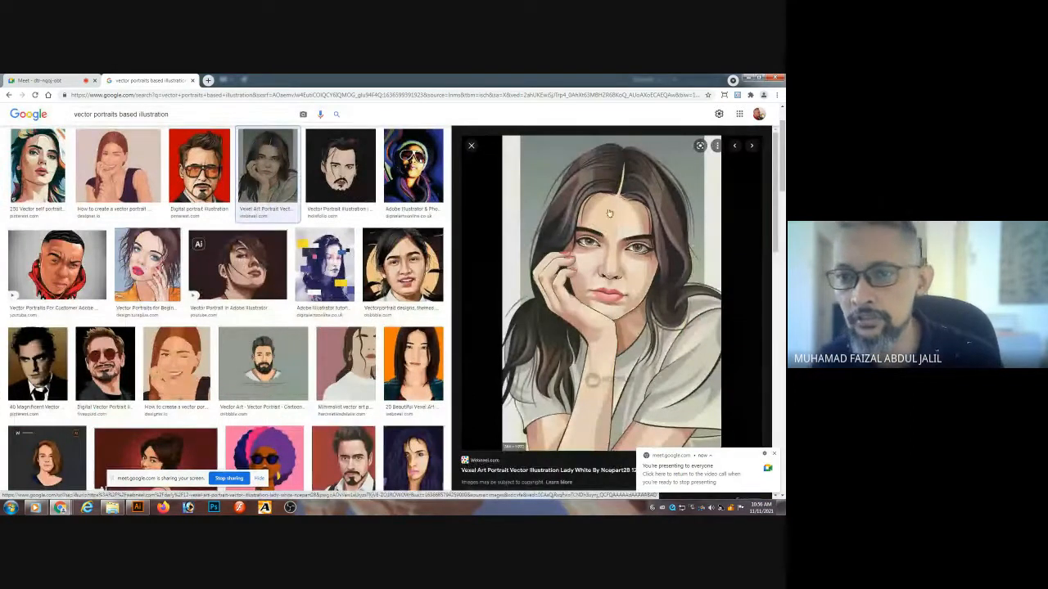
left_click(402, 271)
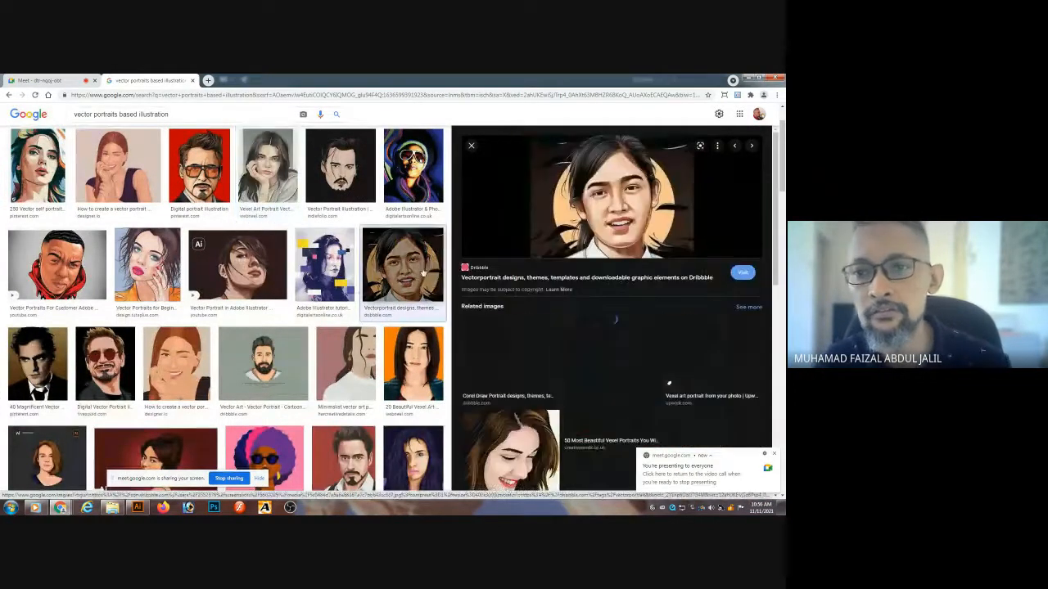
left_click(601, 367)
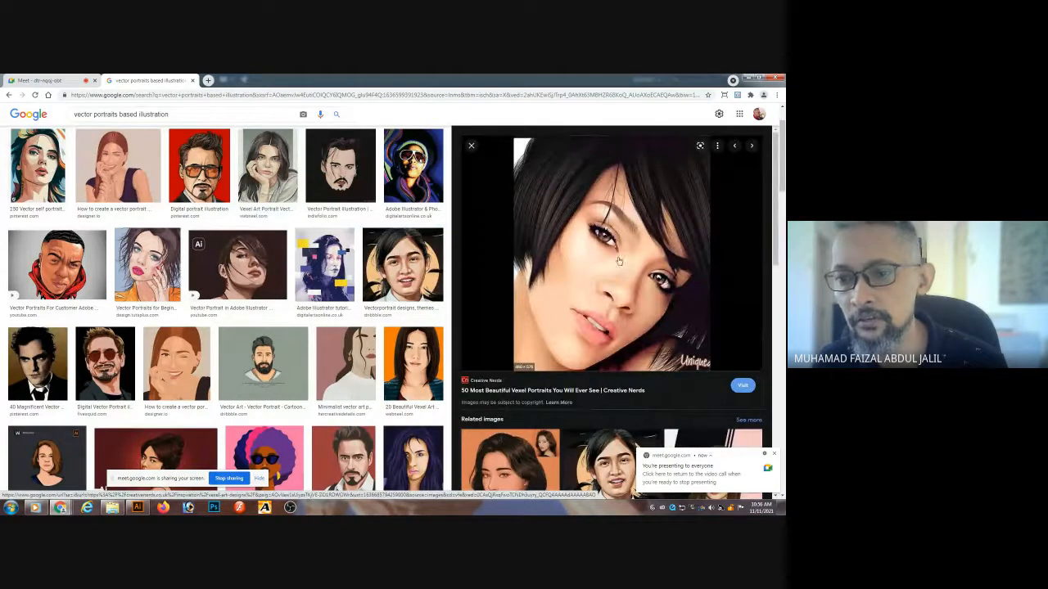
left_click(471, 147)
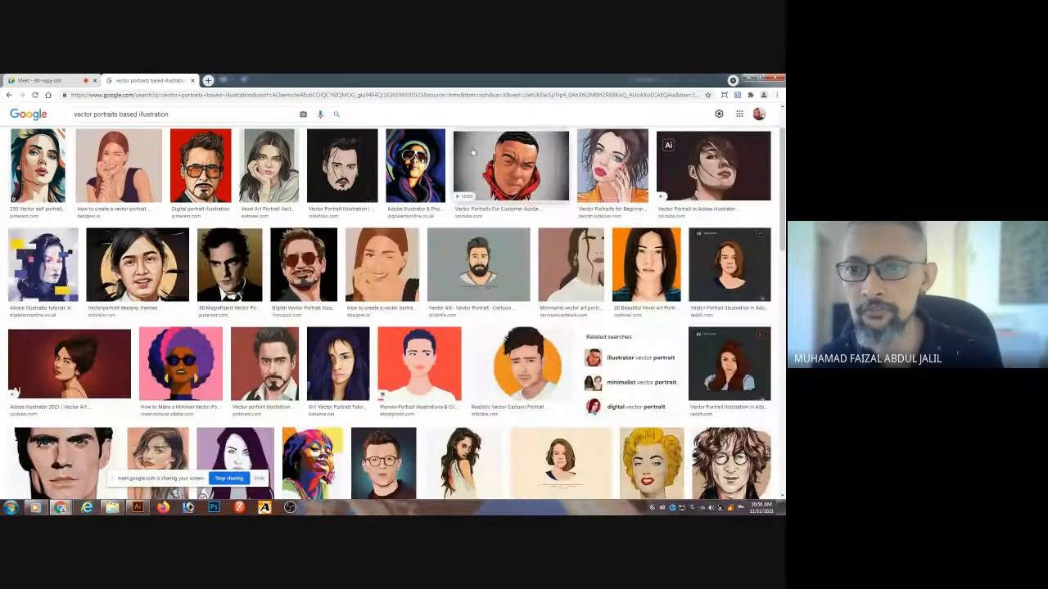
left_click(536, 178)
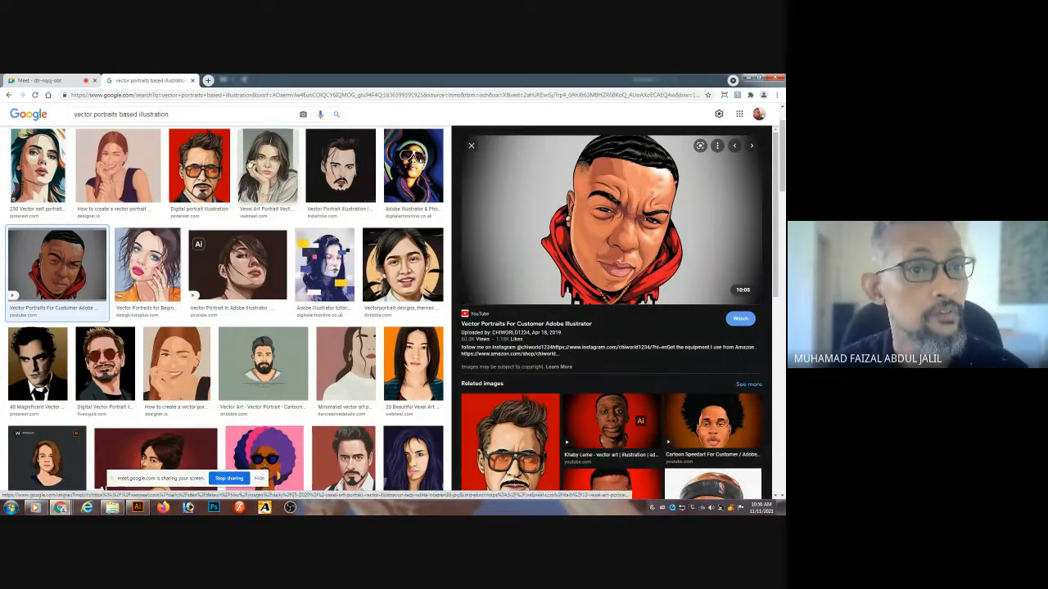
left_click(41, 173)
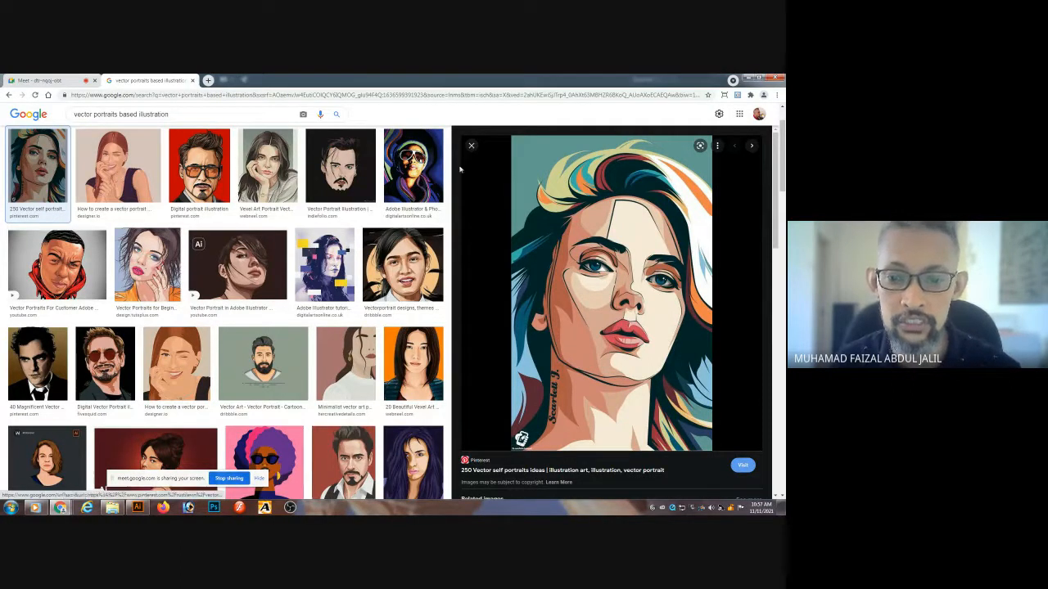
left_click(414, 460)
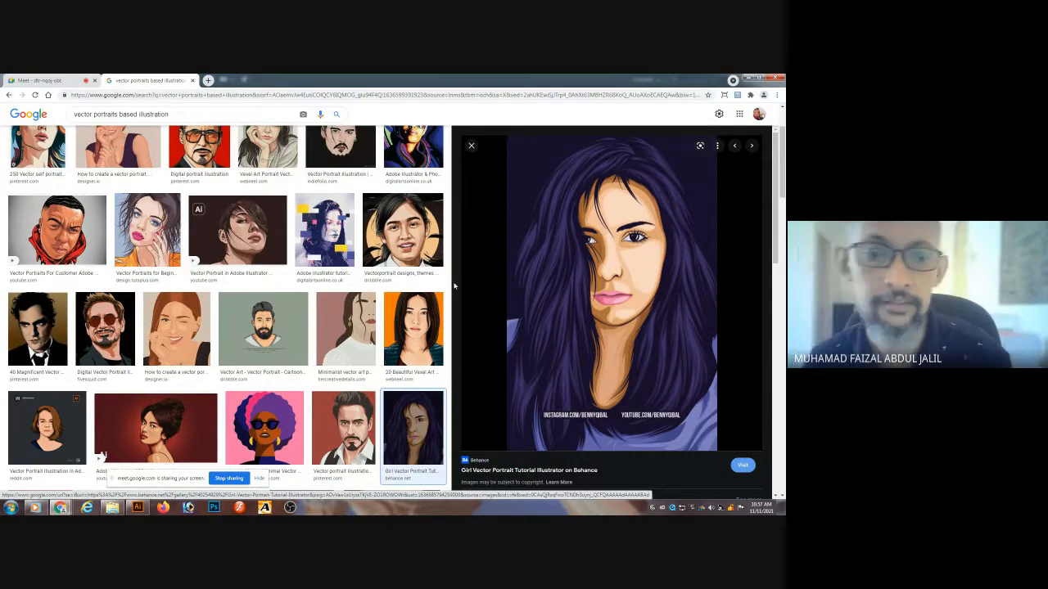
left_click(168, 422)
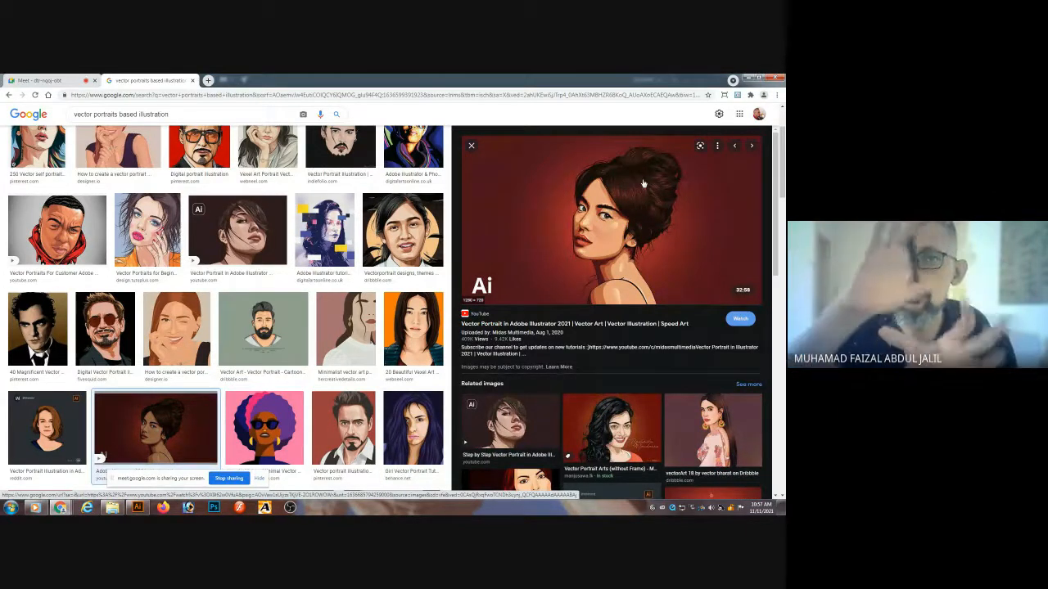
scroll(643, 185, "down", 1)
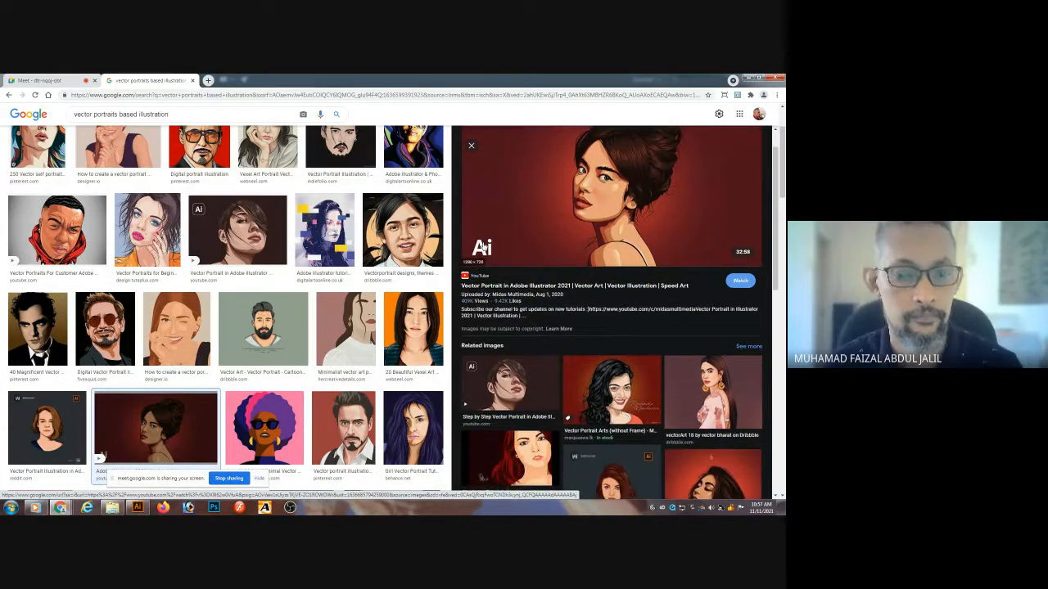
- Switch back to Illustrator and save the portrait document
mouse_move(141, 509)
left_click(138, 468)
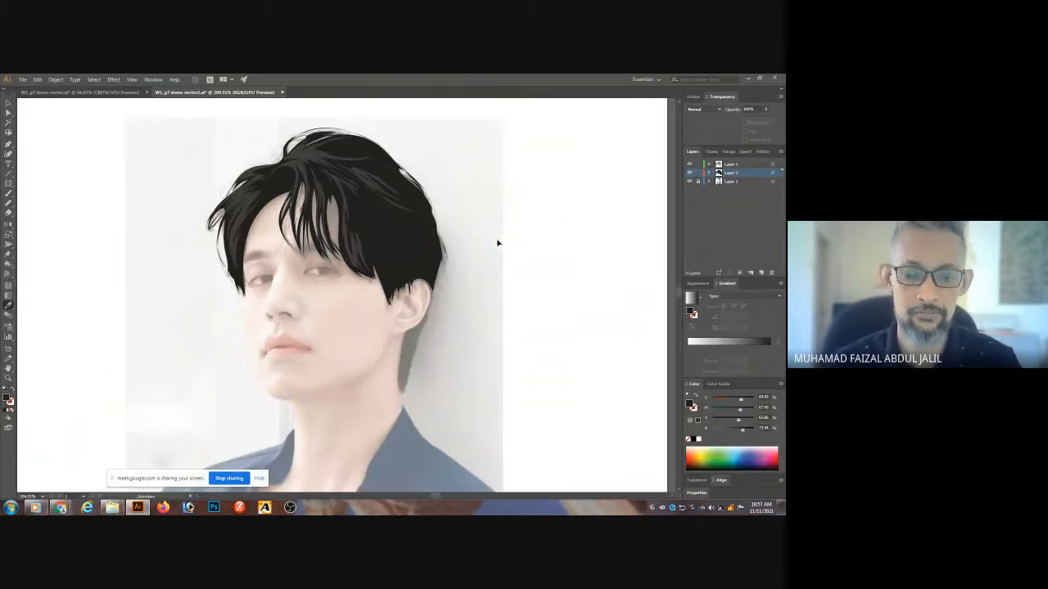
key("ctrl+s")
- Outline a long, ragged-edged lock of hair behind the ear, running down the nape to the shirt collar, with the Pencil tool
key("l")
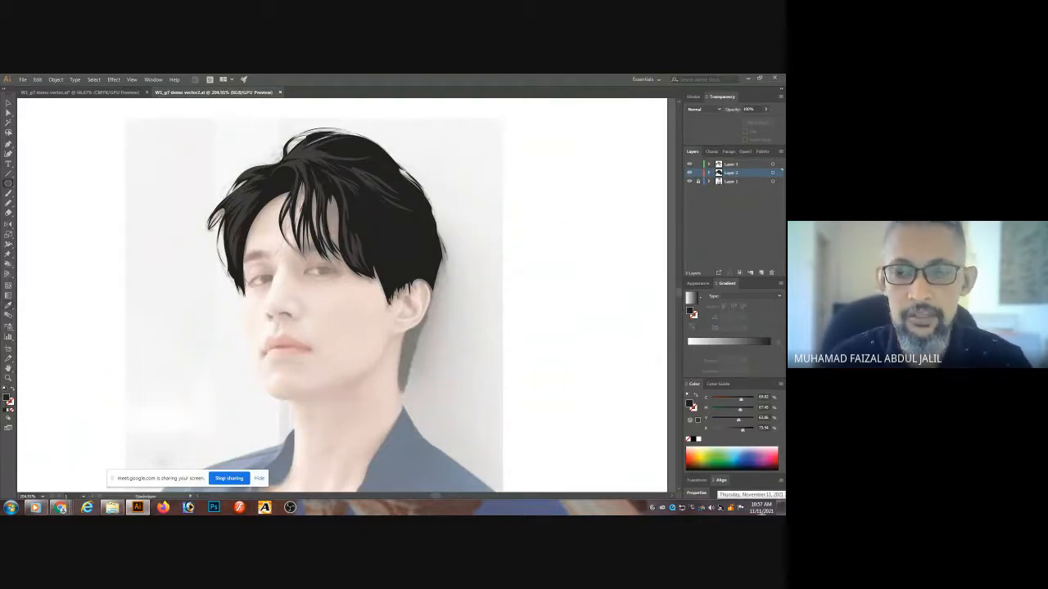
left_click(433, 258, "ctrl")
key("ctrl+z")
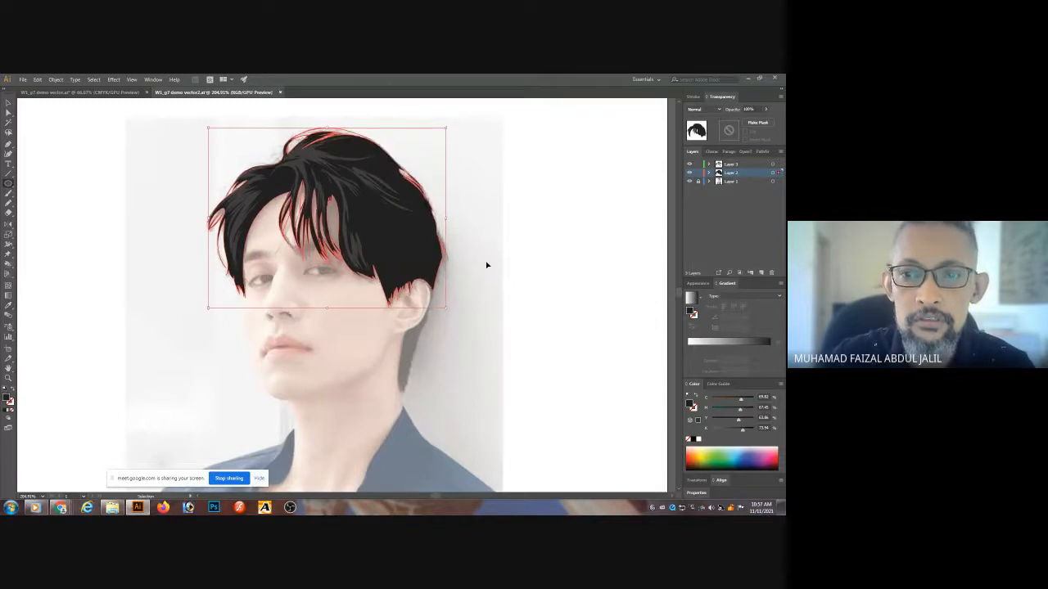
left_click(489, 265, "ctrl")
left_click(433, 339, "ctrl")
left_click(410, 337, "ctrl")
left_click_drag(410, 258, 554, 235)
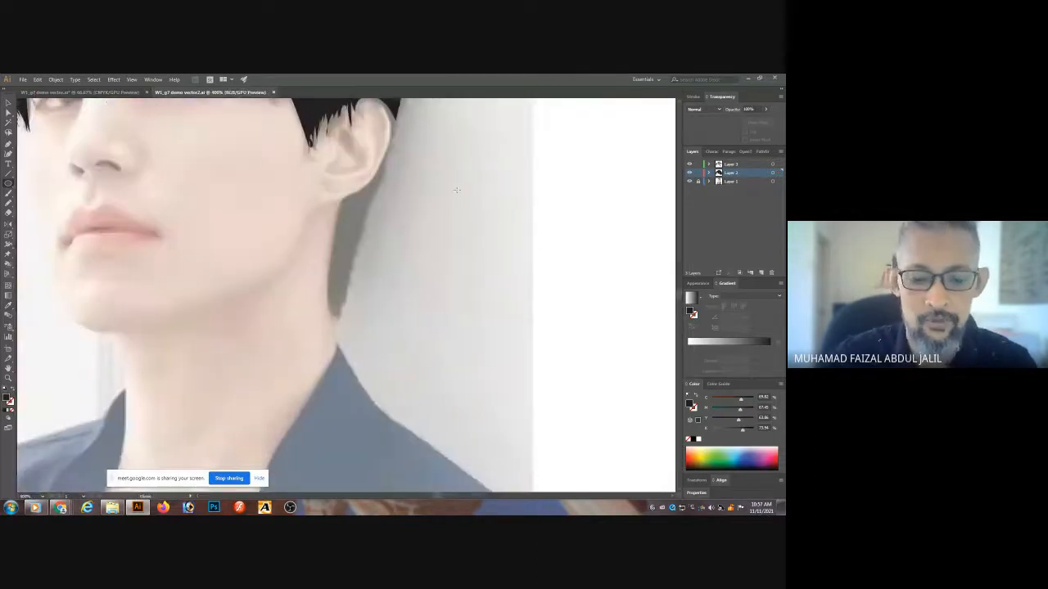
key("n")
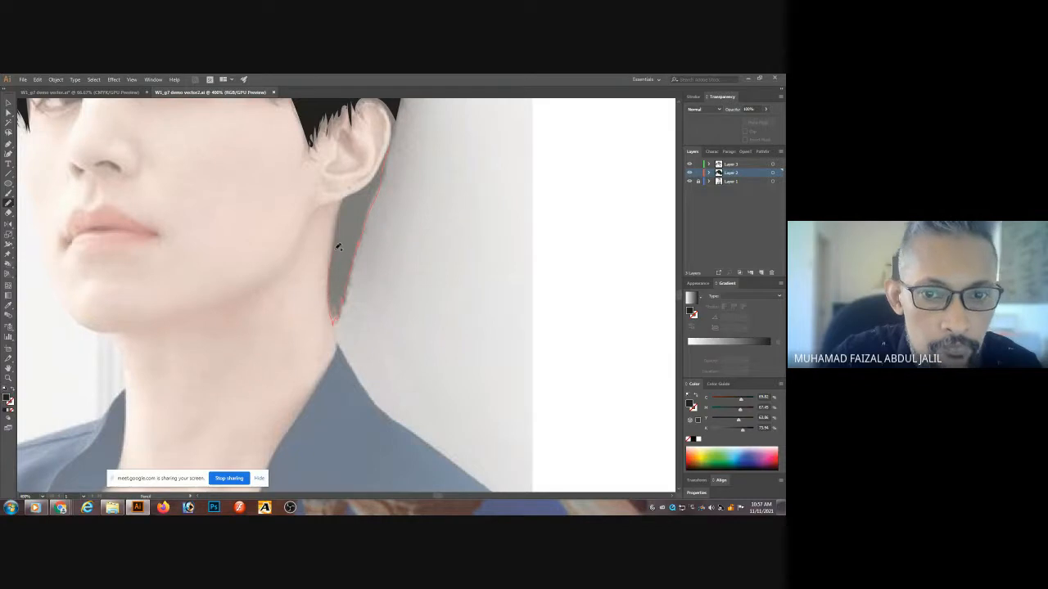
mouse_move(367, 187)
left_mouse_down()
mouse_move(376, 158)
mouse_move(387, 186)
left_mouse_up()
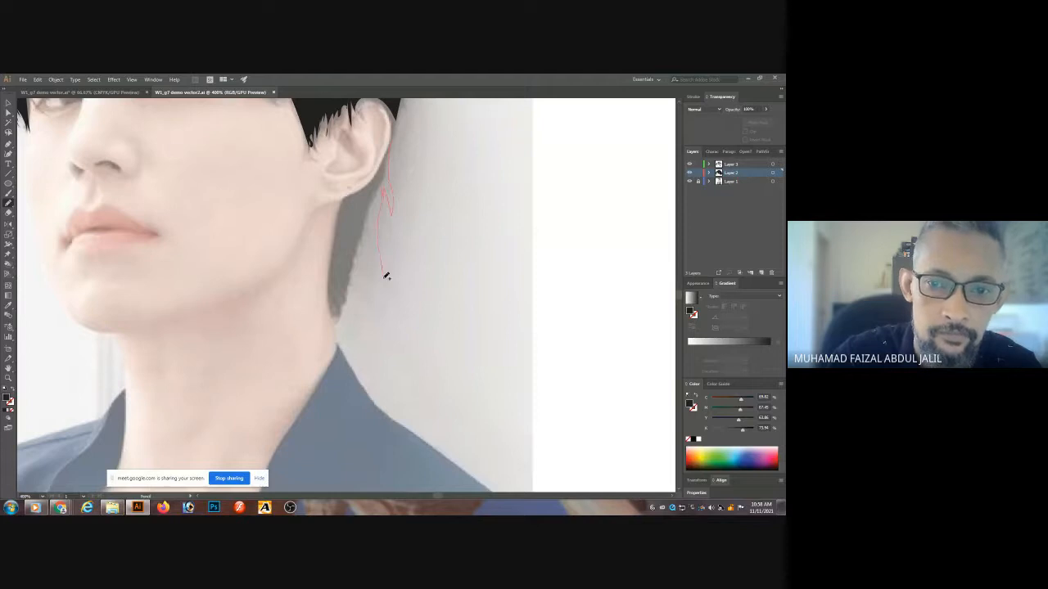
mouse_move(386, 275)
left_mouse_down()
mouse_move(376, 307)
mouse_move(374, 276)
mouse_move(372, 349)
mouse_move(362, 322)
mouse_move(378, 373)
left_mouse_up()
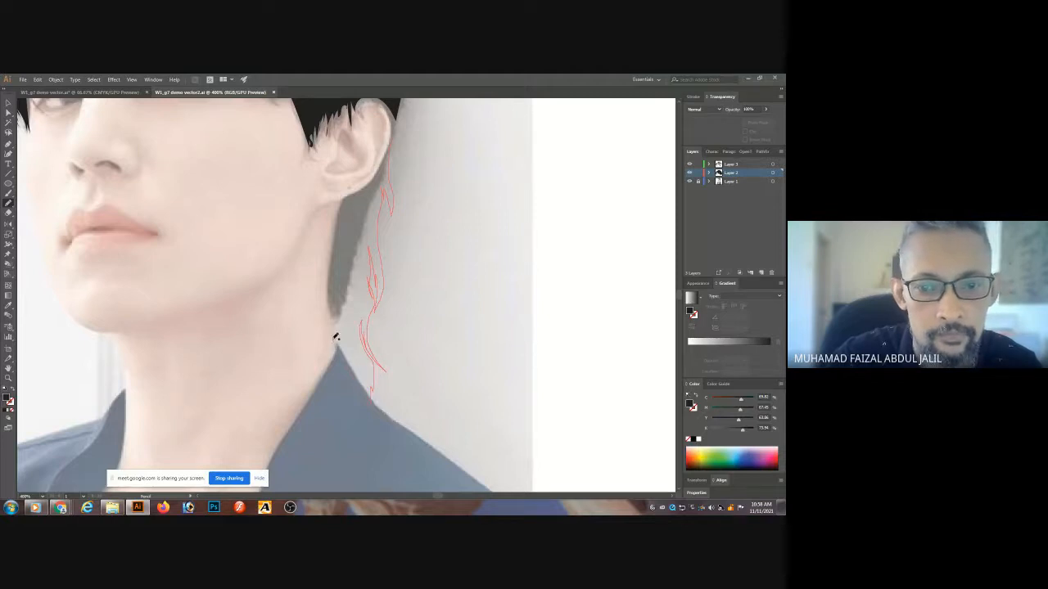
left_click_drag(336, 336, 333, 296)
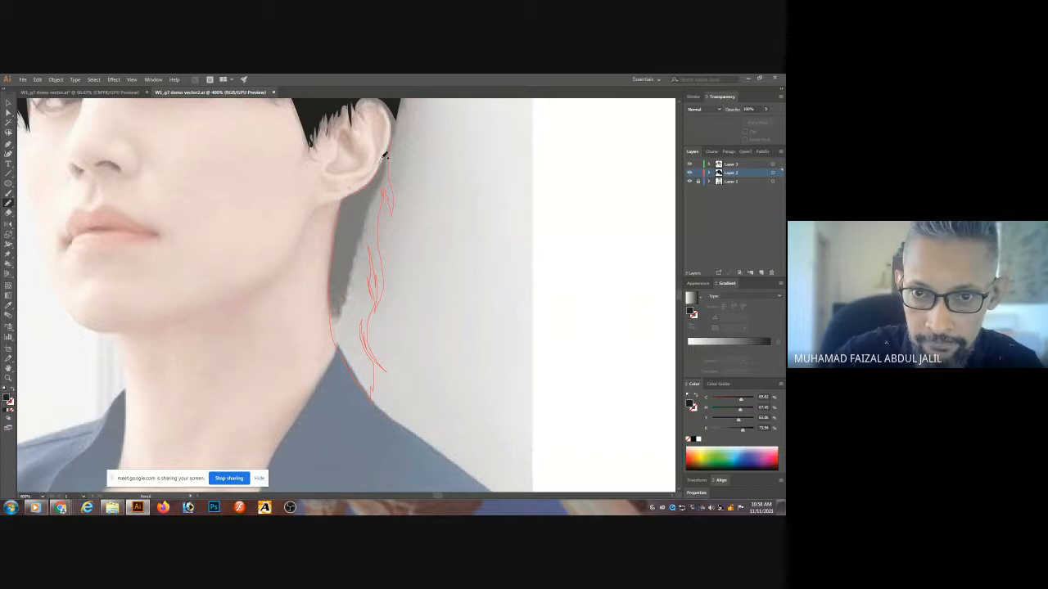
left_click_drag(393, 136, 393, 139)
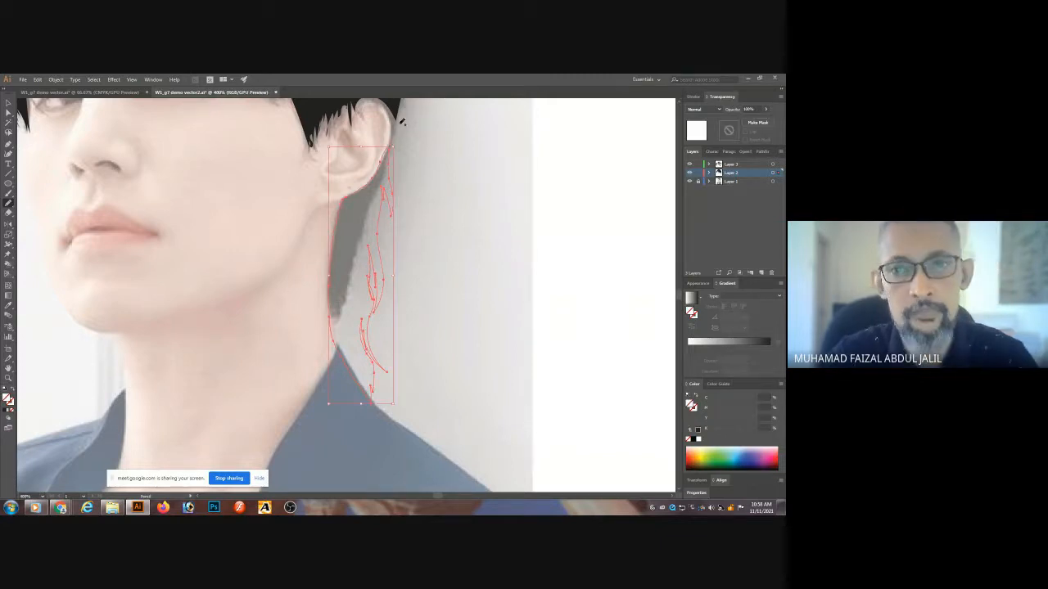
- Fill the nape hair shape with the black sampled from the main hair and deselect it
key("i")
left_click(400, 102)
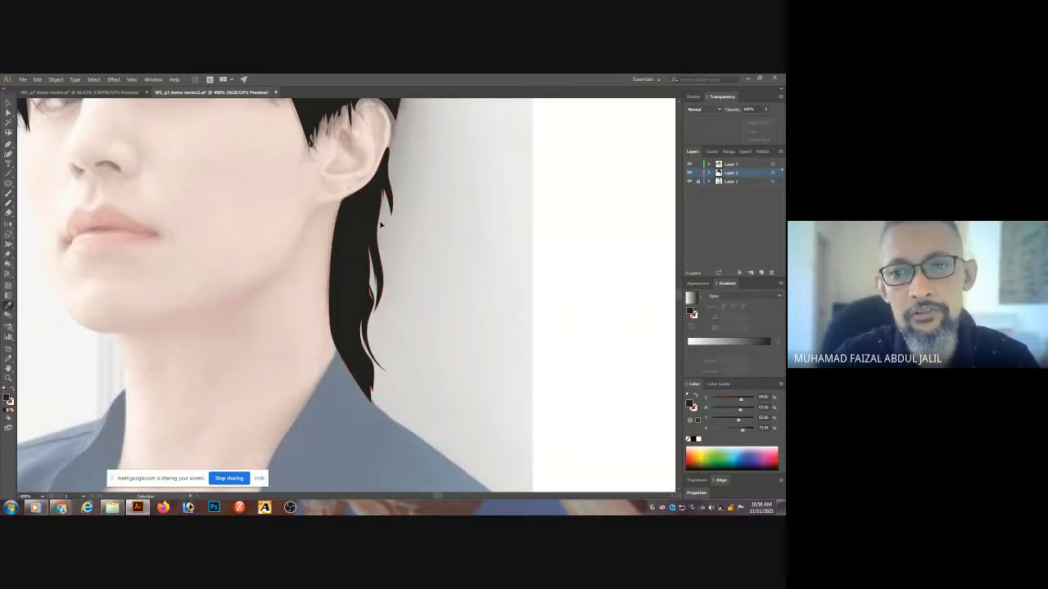
key("ctrl+shift+a")
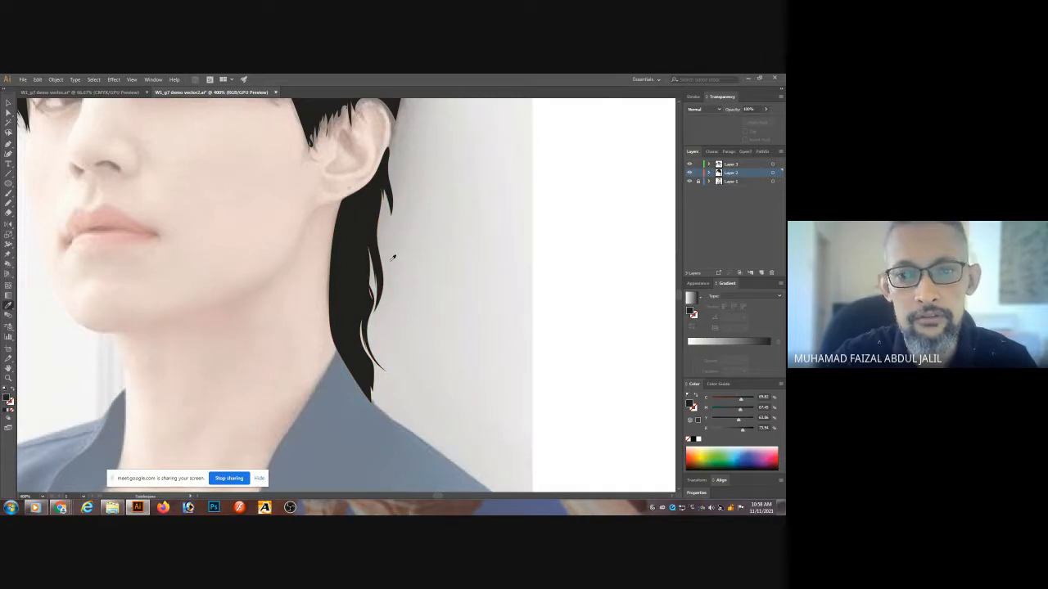
- Draw thin stray strands along the outer edge of the nape hair and fill them with the same sampled black
key("n")
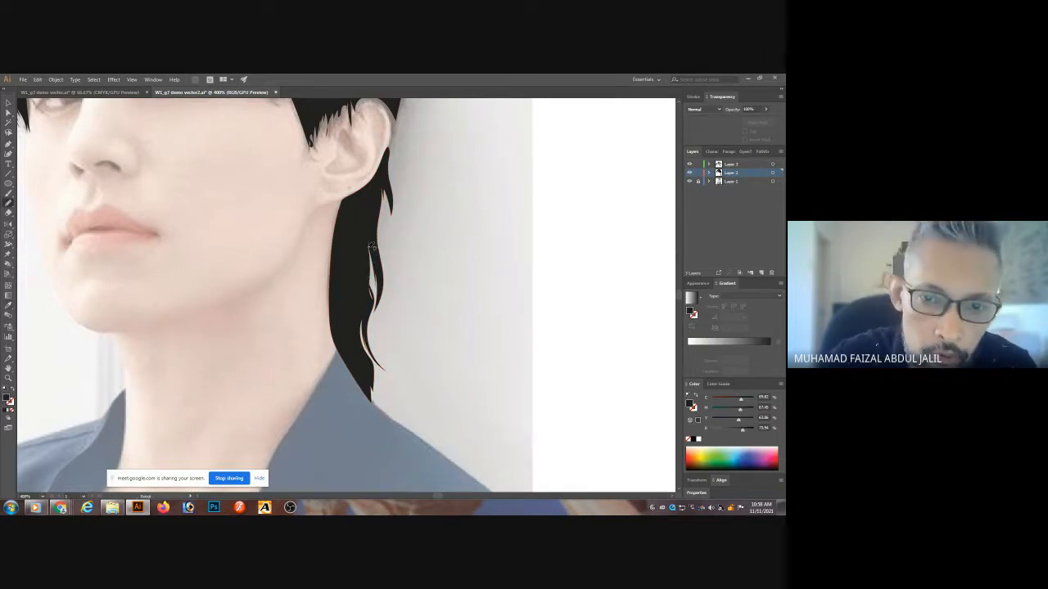
mouse_move(396, 314)
left_mouse_down()
mouse_move(369, 249)
mouse_move(386, 320)
left_mouse_up()
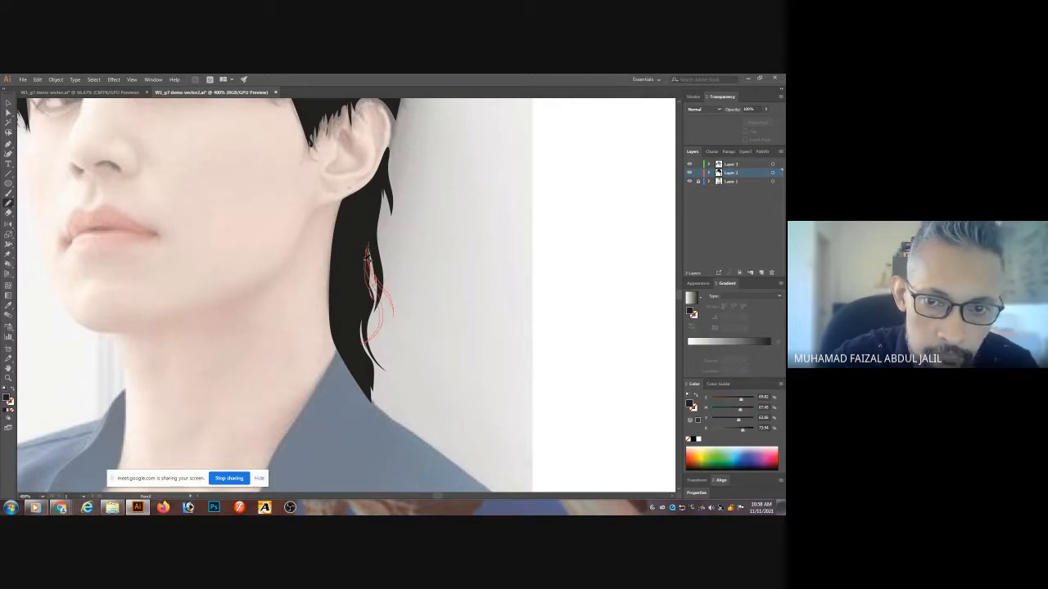
left_click_drag(366, 256, 370, 237)
key("i")
left_click(347, 216)
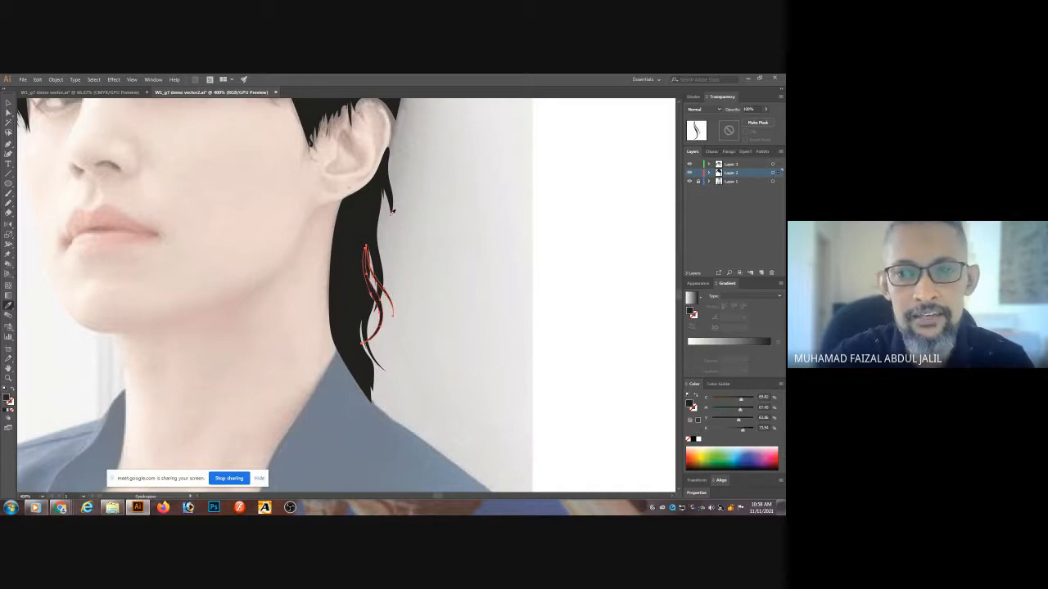
left_click(428, 230, "ctrl")
- Select all the hair shapes, group them together on Layer 3 and save the document
key("ctrl+minus")
key("ctrl+minus")
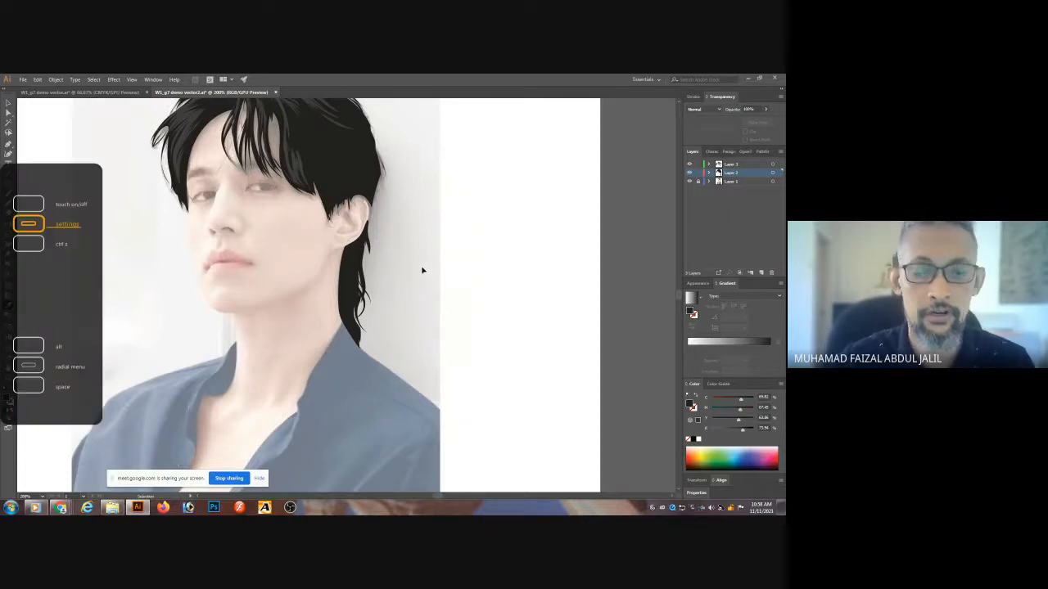
key("ctrl+a")
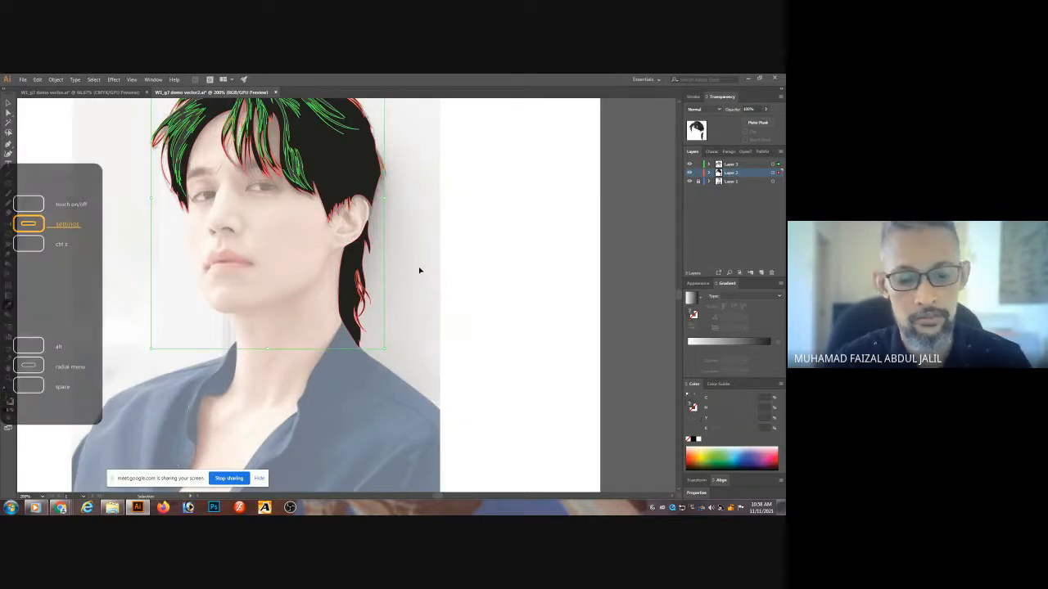
type("DML1S2G7")
key("ctrl+z")
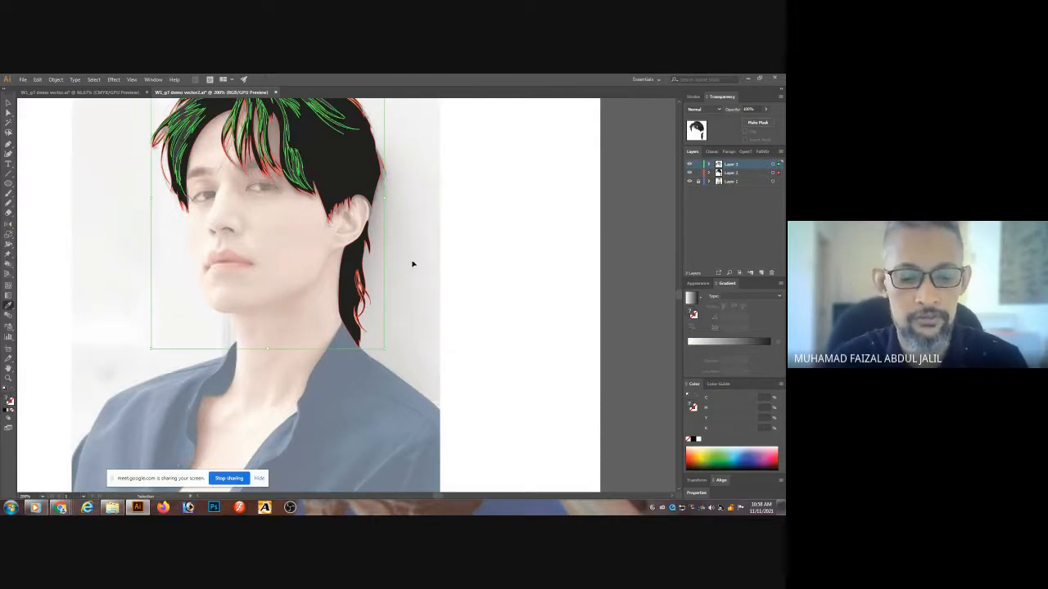
key("ctrl+g")
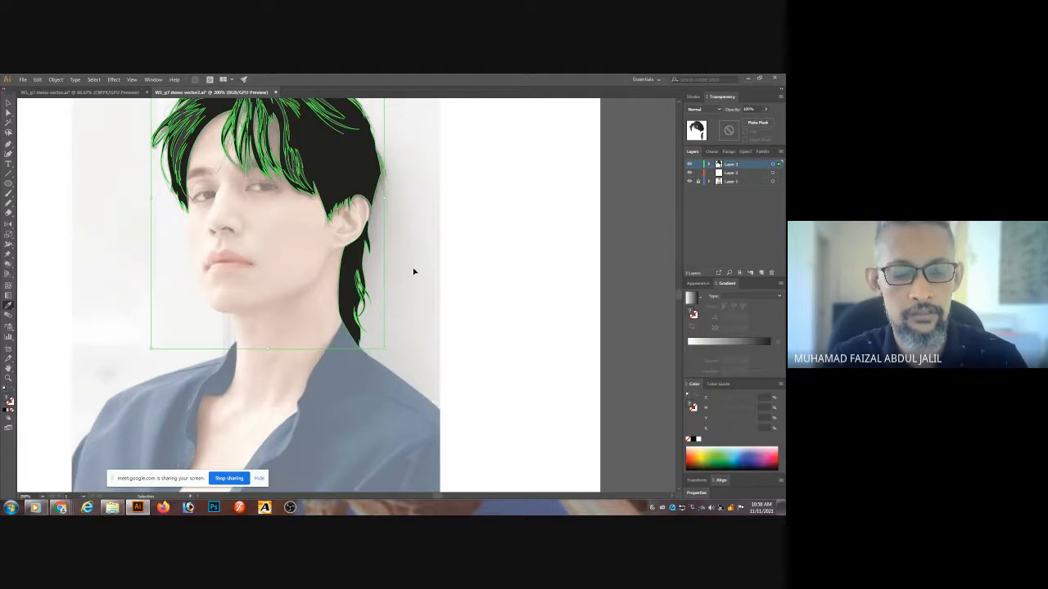
key("ctrl+s")
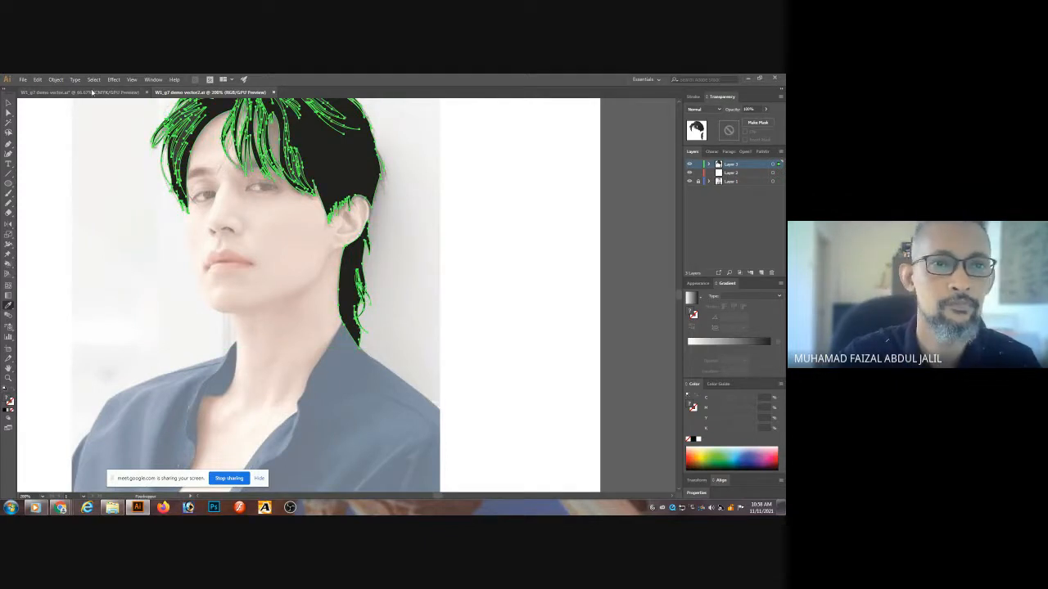
left_click(93, 92)
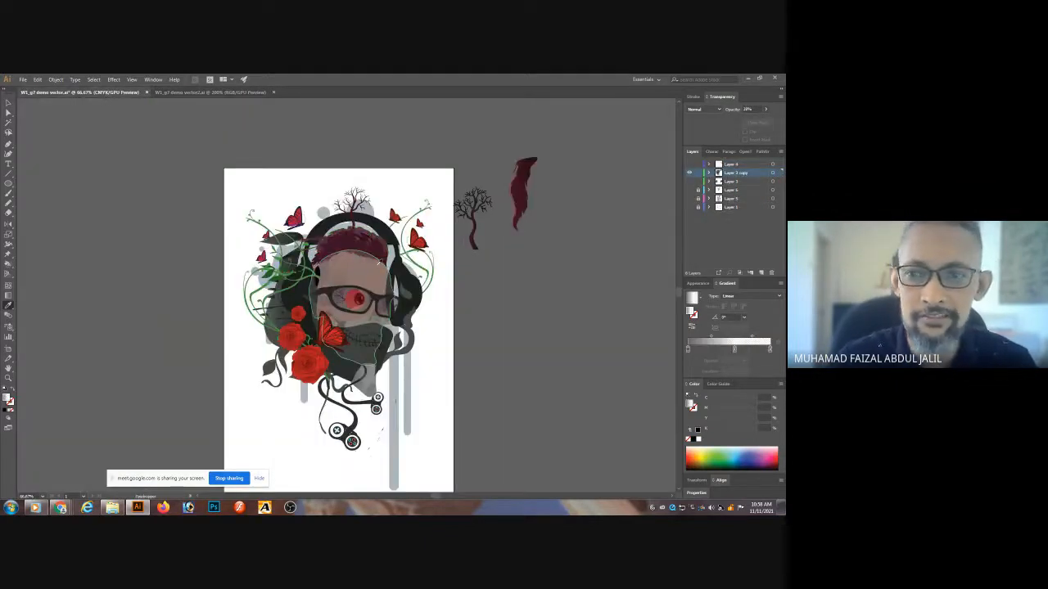
key("ctrl+v")
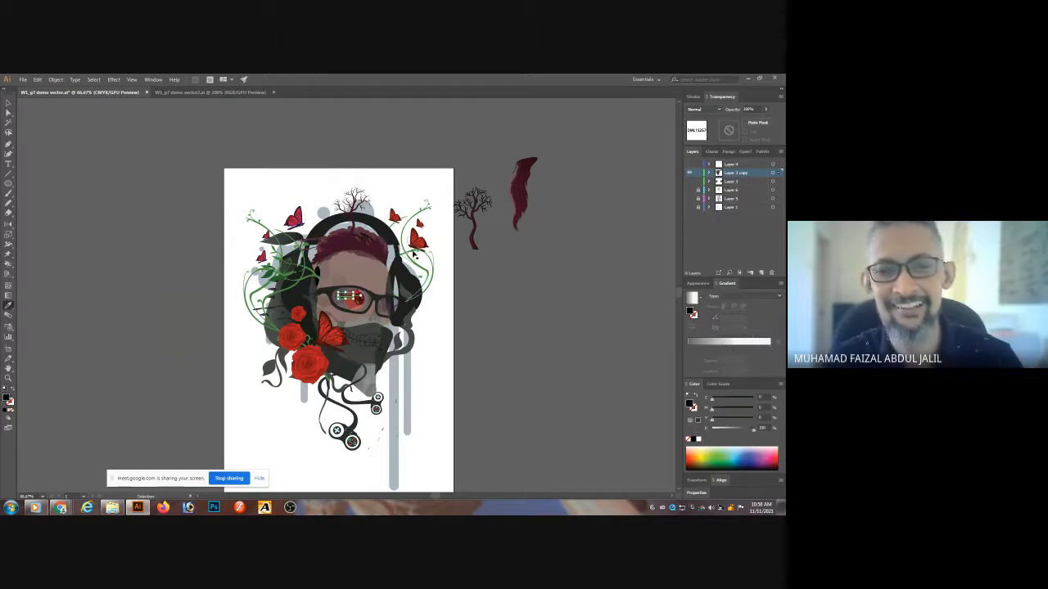
left_click(165, 94)
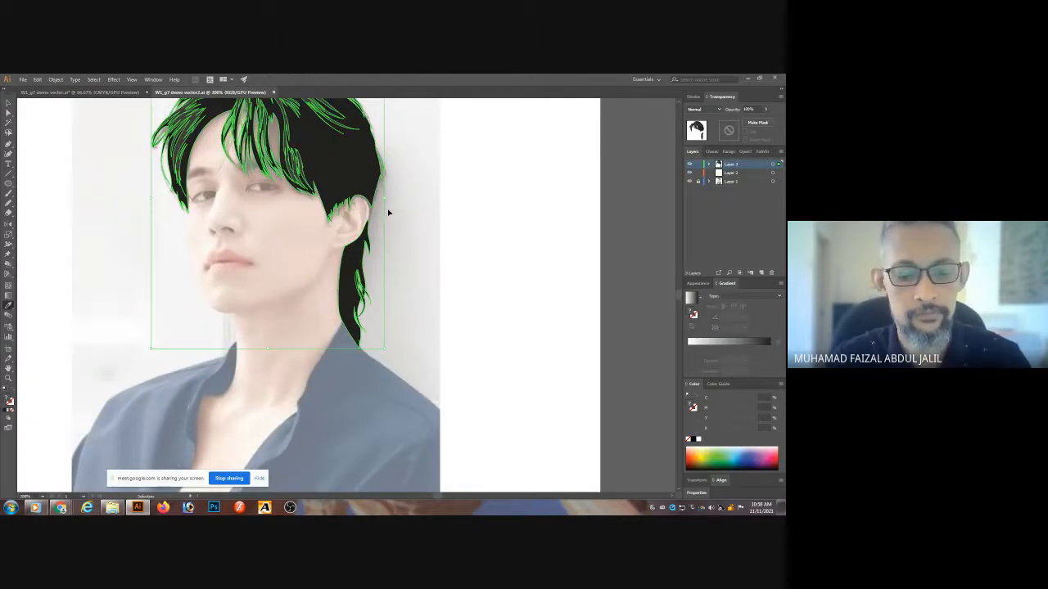
- Copy the grouped hair into the other open document, the masked character illustration, and move it up over the forehead
left_click(115, 92)
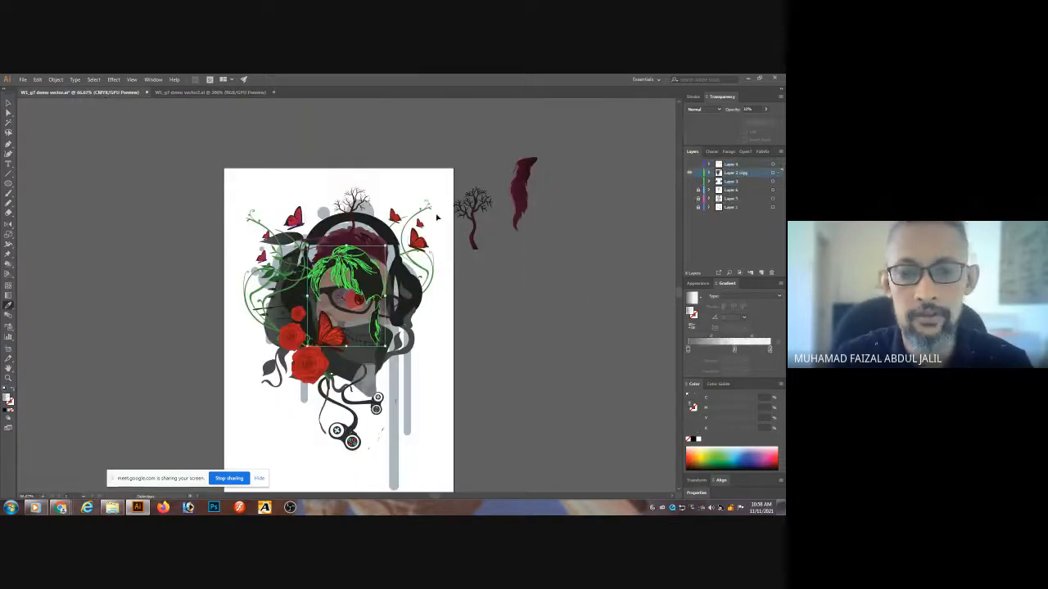
left_click_drag(386, 272, 439, 238)
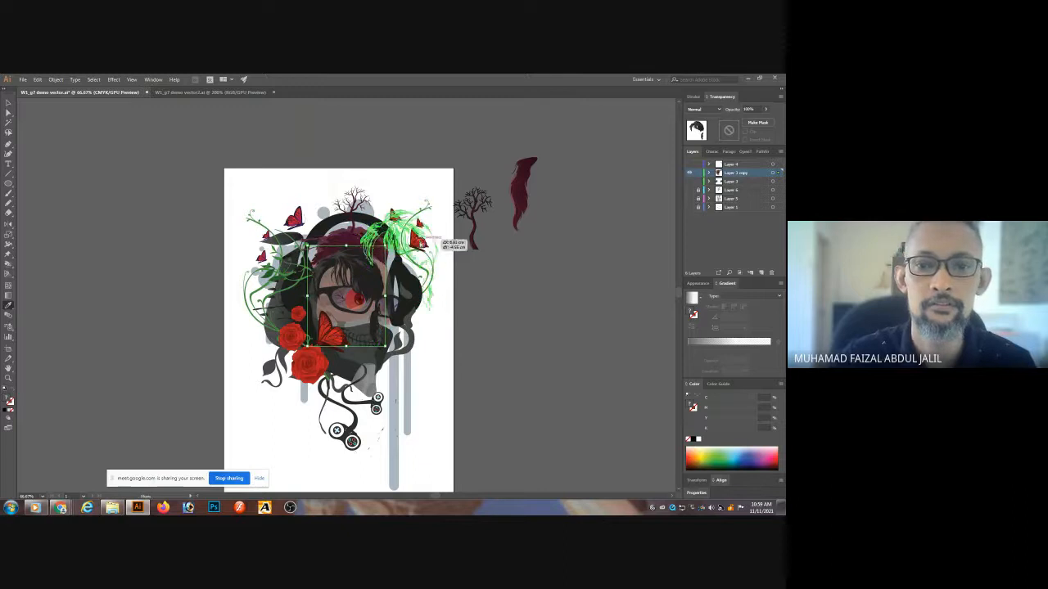
key("ctrl+z")
left_click(56, 80)
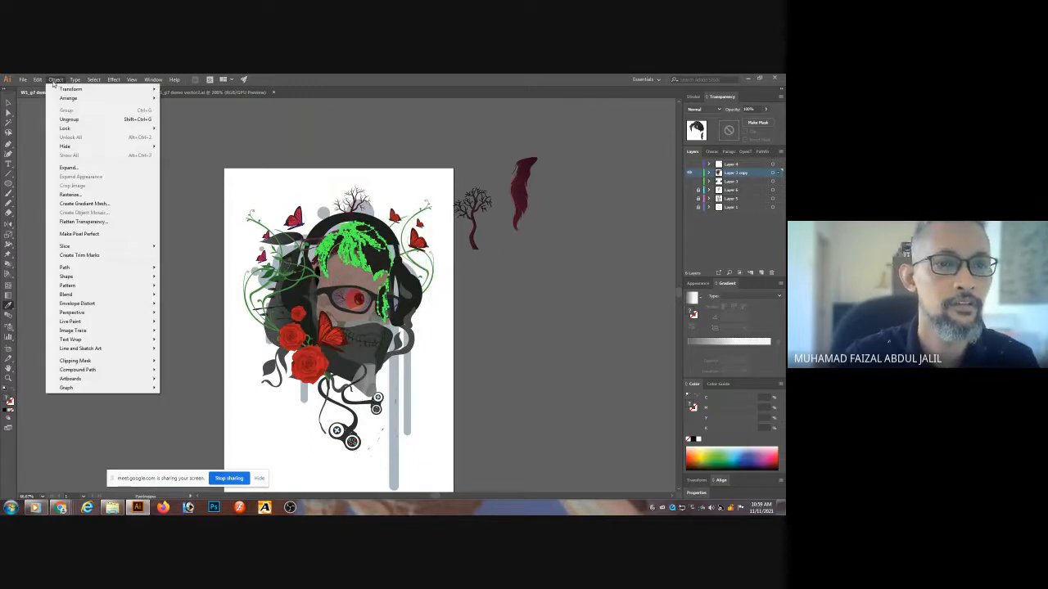
mouse_move(90, 270)
left_click(37, 80)
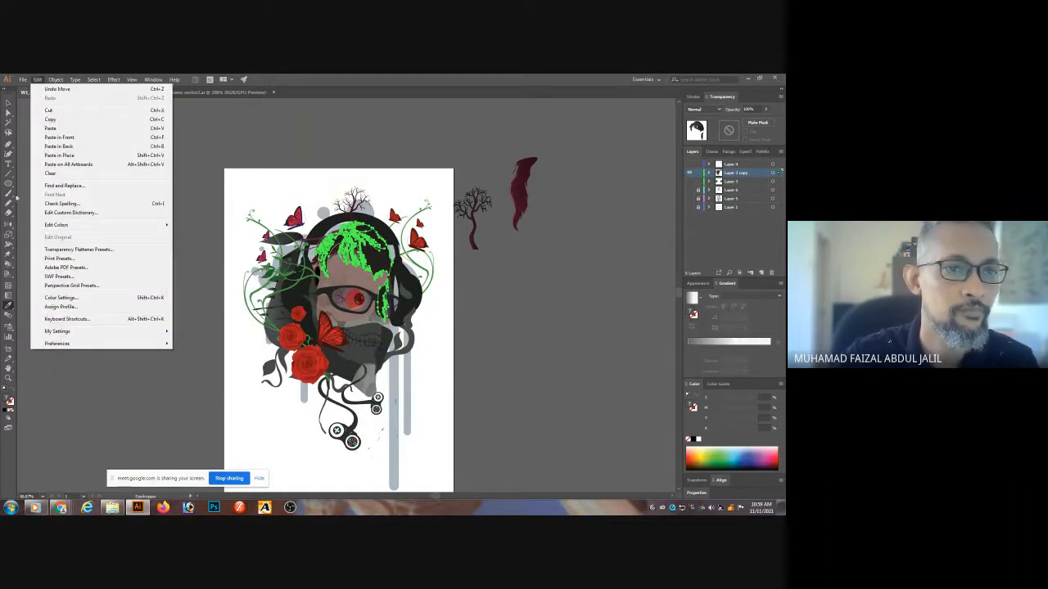
left_click(10, 235)
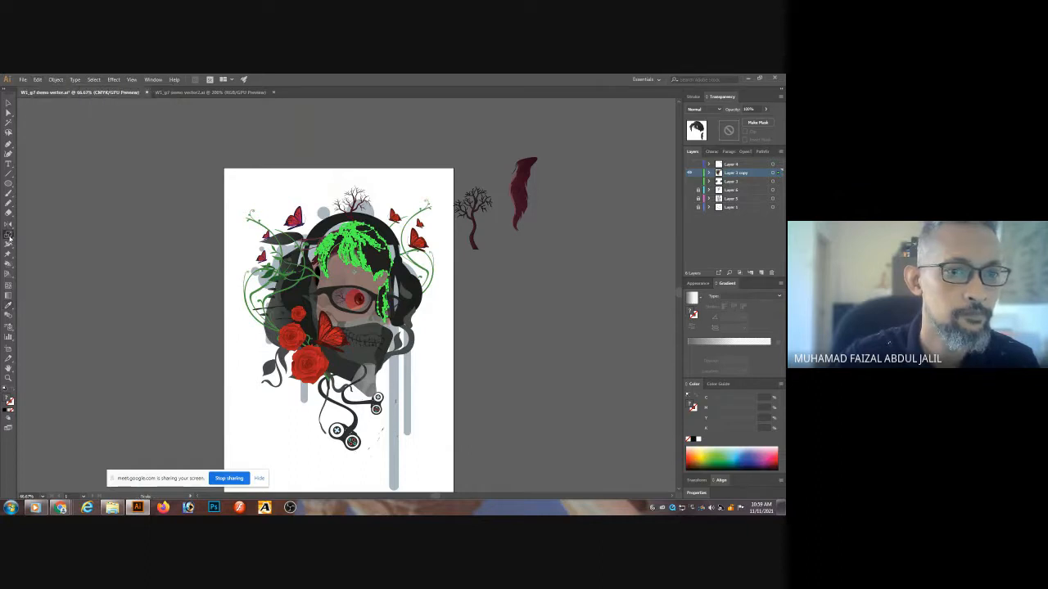
double_click(10, 235)
left_click(72, 231)
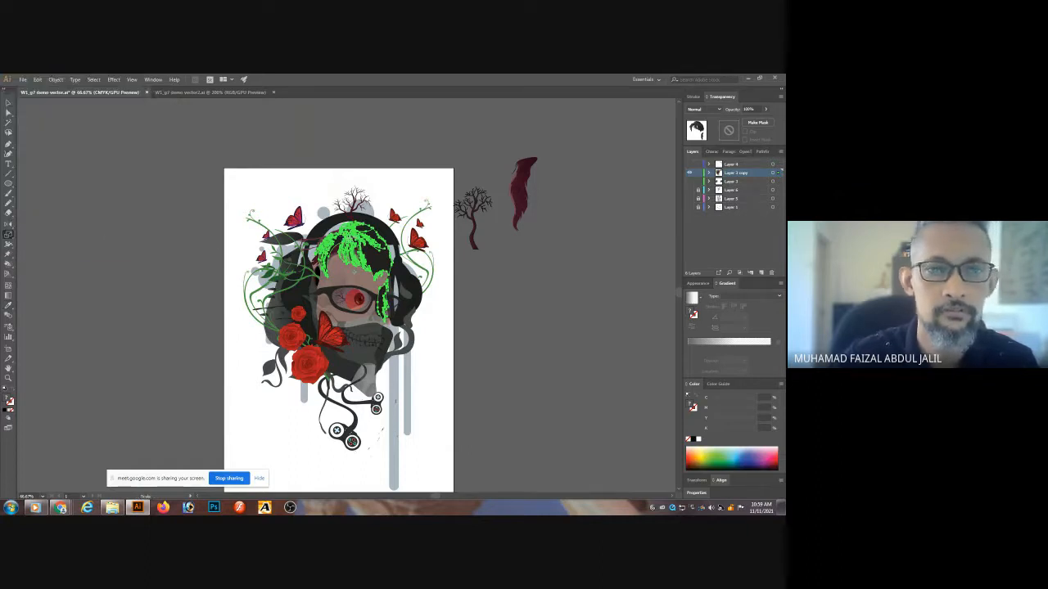
double_click(10, 235)
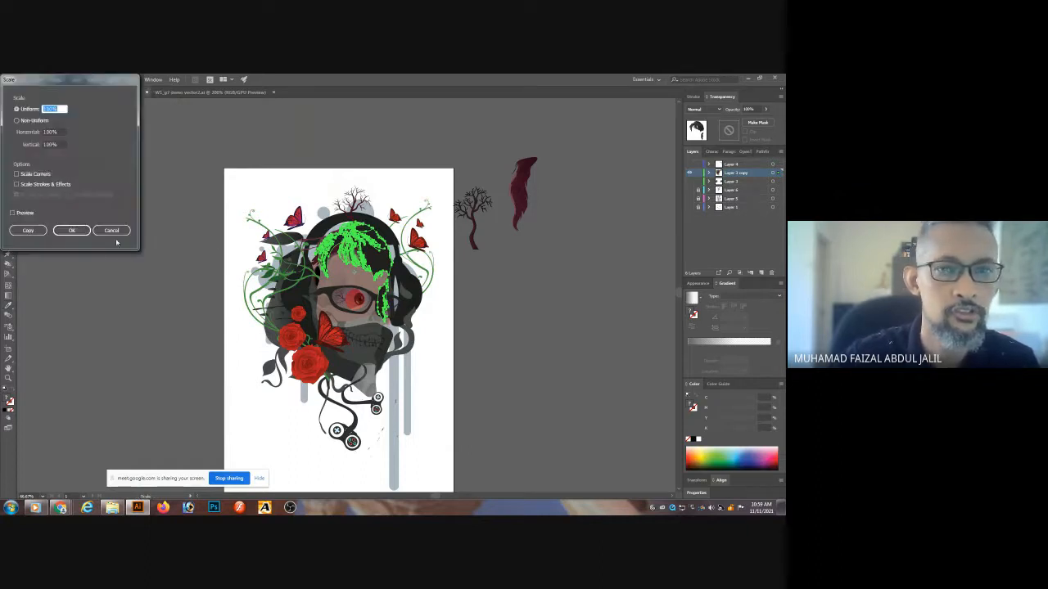
left_click(74, 229)
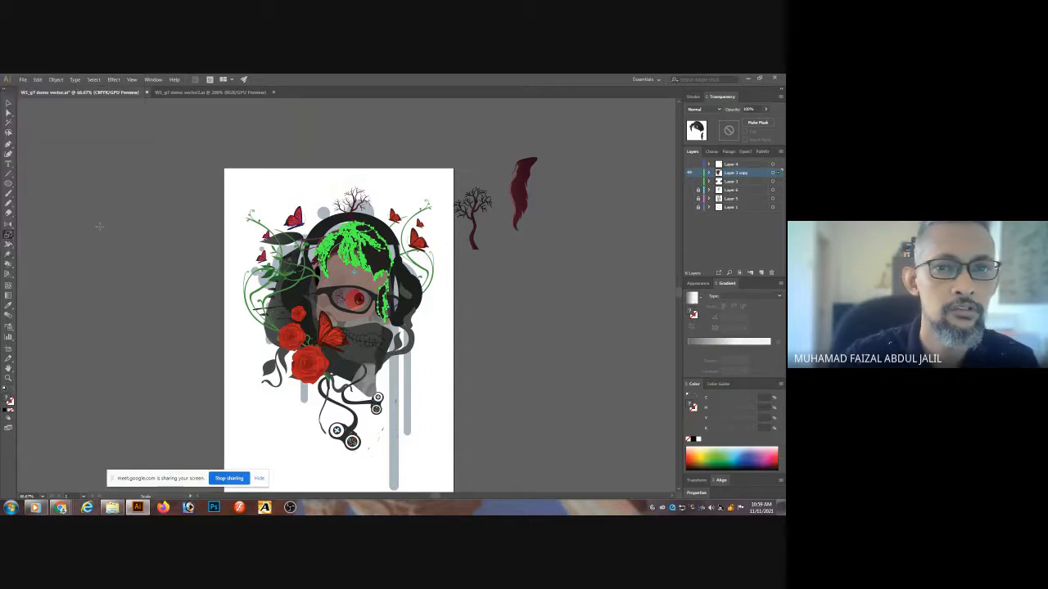
left_click(9, 237)
- Mirror the pasted hair group horizontally with the Reflect tool
left_click(8, 226)
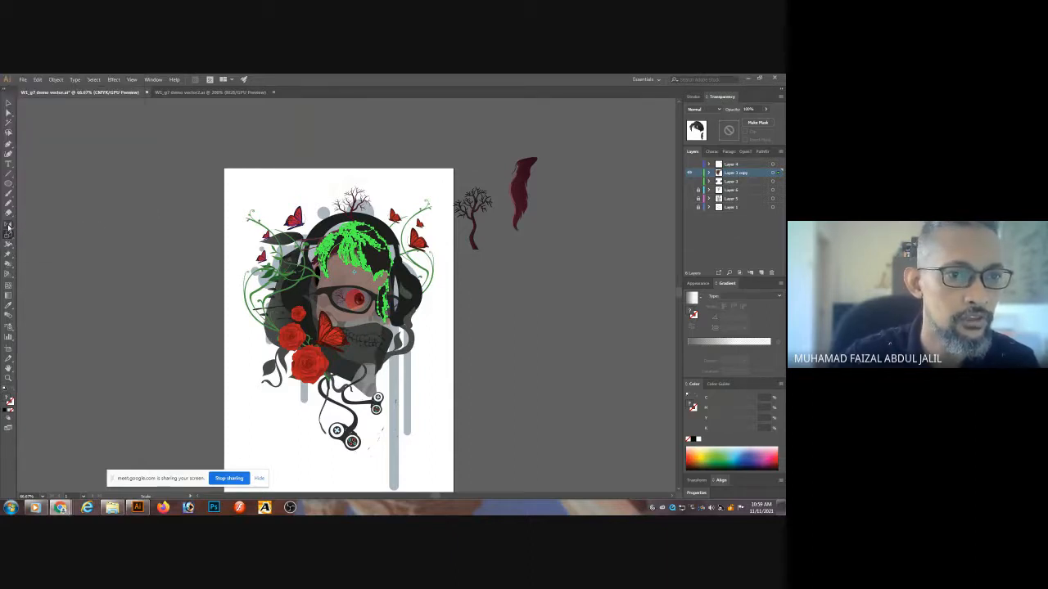
double_click(8, 226)
left_click(72, 204)
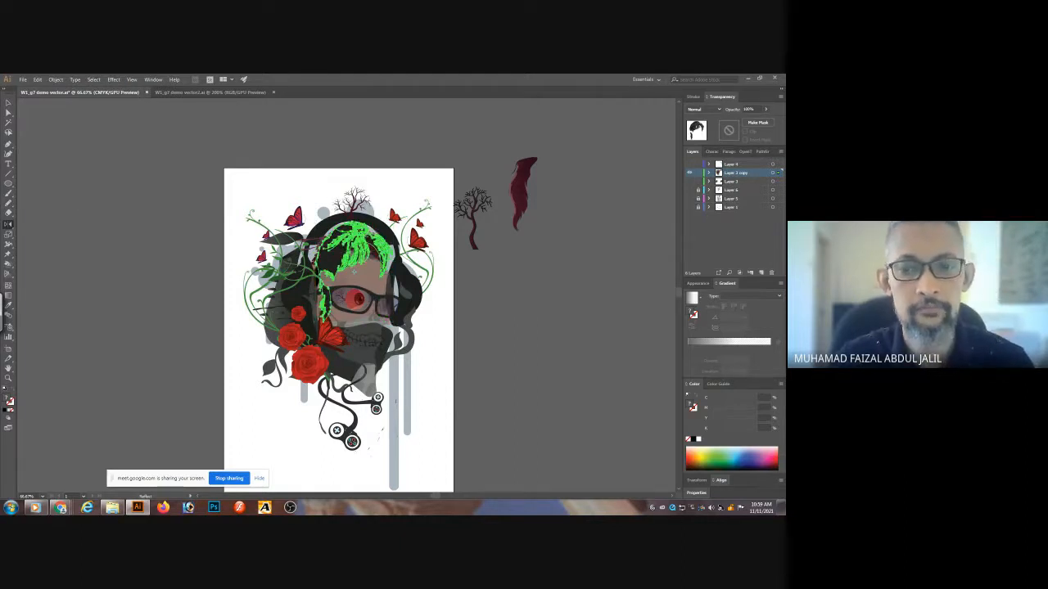
- Enlarge the mirrored hair group, position it over the masked character's head under the headphones, and deselect it
key("q")
key("v")
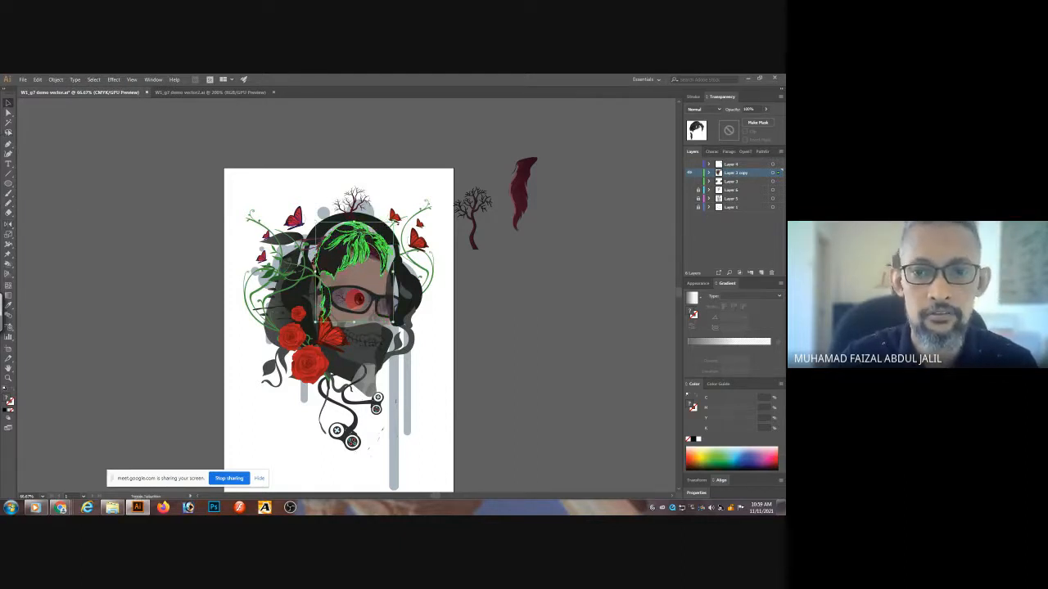
mouse_move(394, 225)
left_mouse_down()
mouse_move(420, 196)
mouse_move(377, 248)
mouse_move(390, 246)
left_mouse_up()
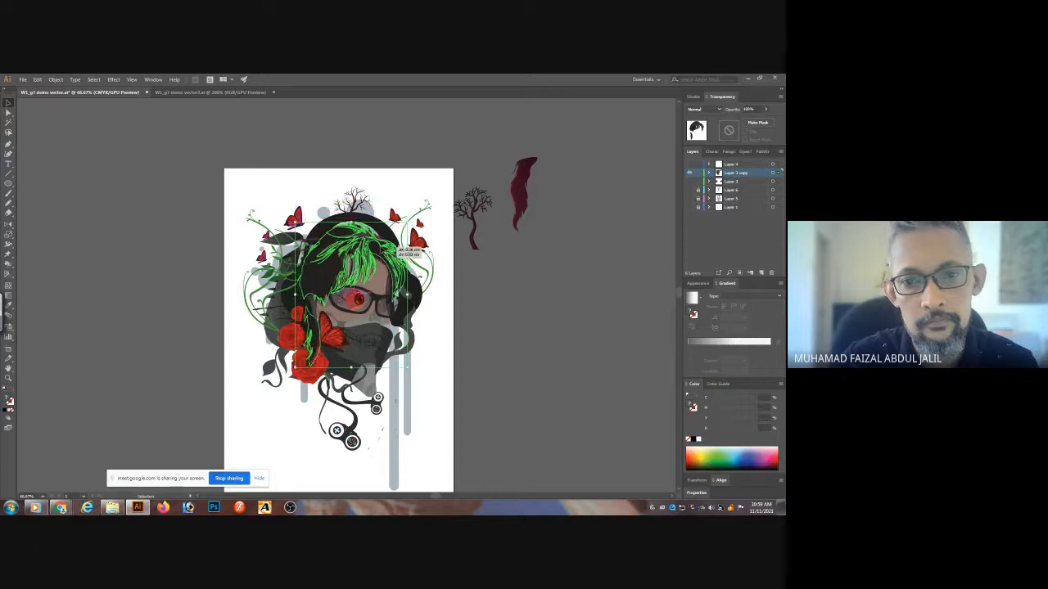
left_click(437, 152)
key("a")
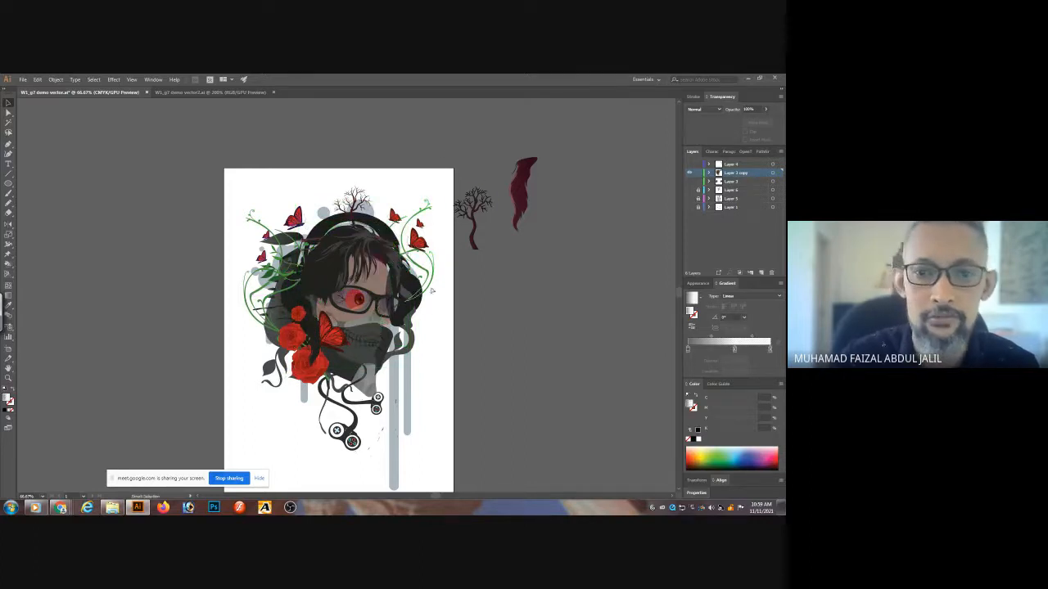
key("ctrl+space")
left_click(447, 325, "ctrl")
left_click(265, 320, "ctrl")
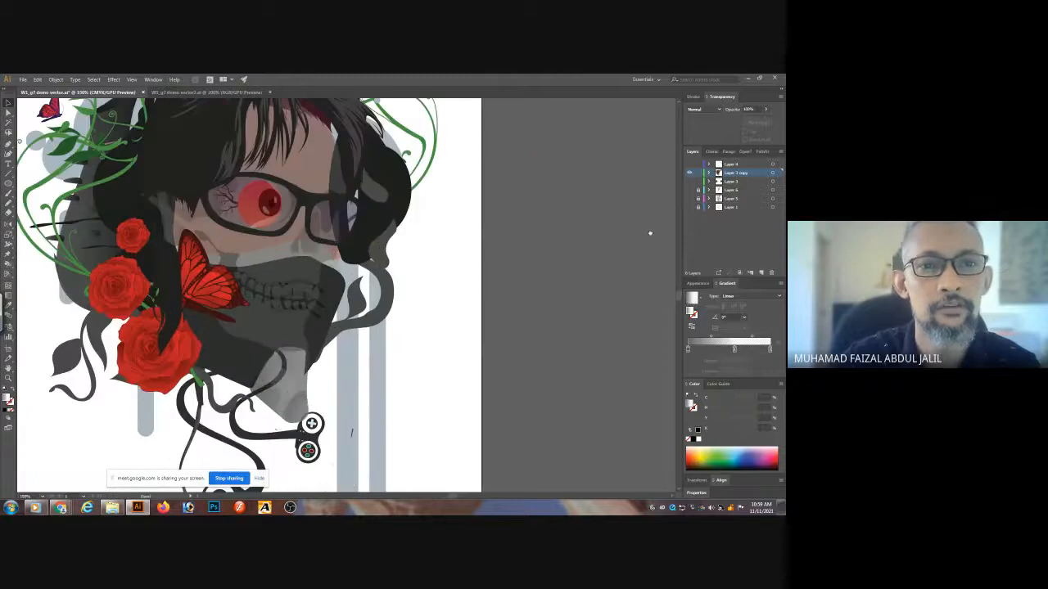
- Reposition the pasted hair group slightly lower on the masked character's head
left_click_drag(453, 195, 517, 269)
mouse_move(373, 163)
left_mouse_down()
mouse_move(400, 151)
mouse_move(381, 213)
mouse_move(368, 217)
mouse_move(365, 155)
left_mouse_up()
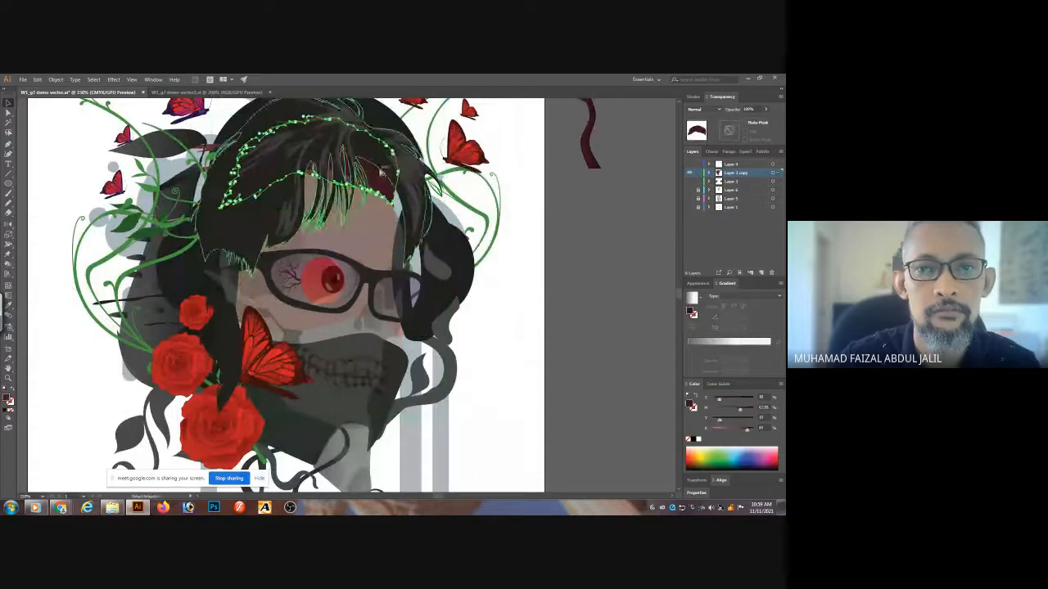
left_click(400, 129)
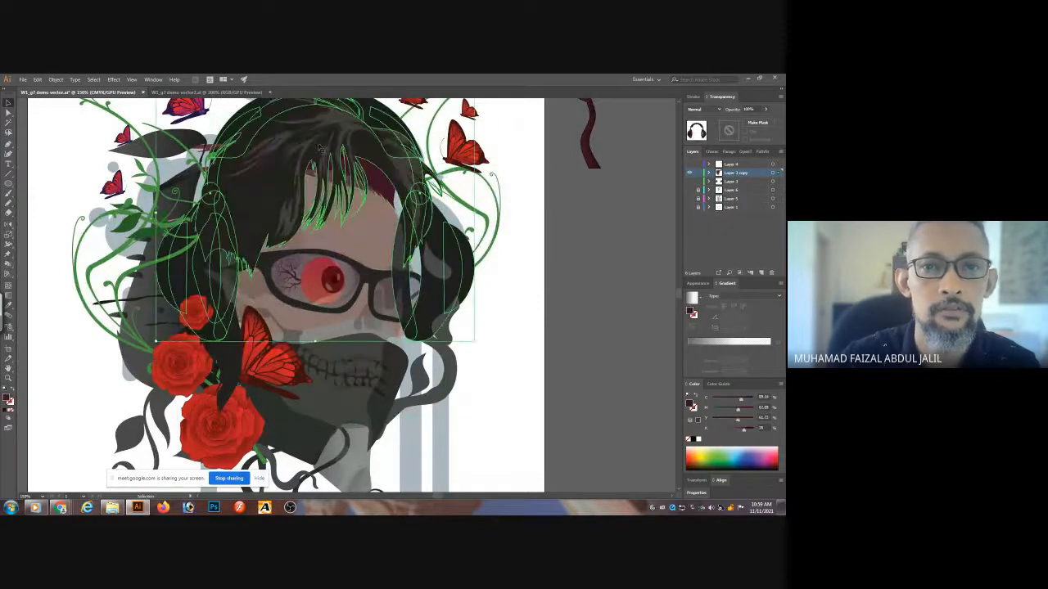
left_click_drag(277, 178, 270, 200)
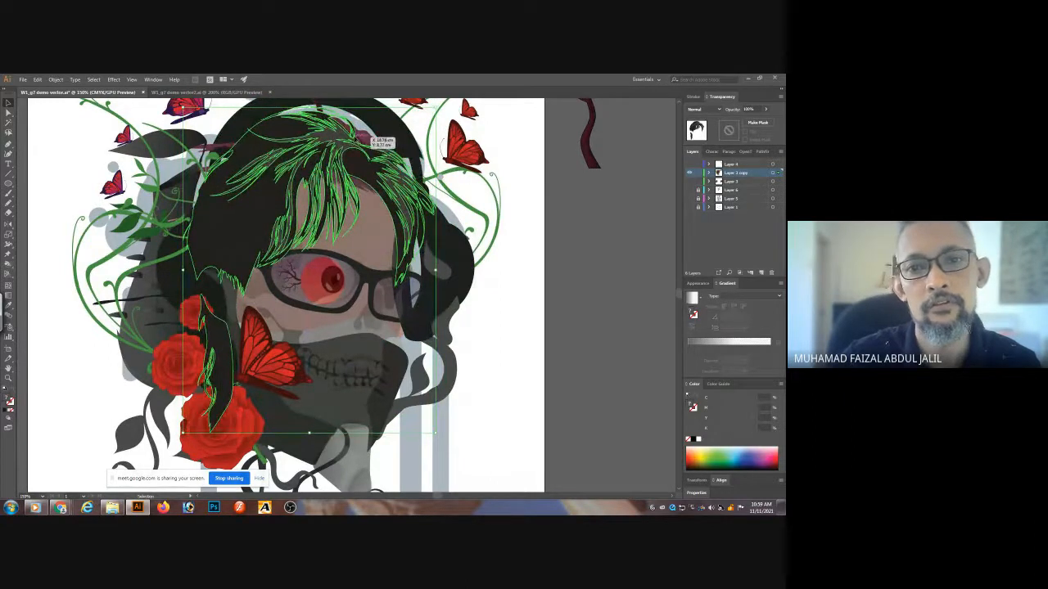
- Try moving the character's original reddish hair shape off to the side, and undo the move
left_click(369, 141)
left_click_drag(369, 139, 582, 180)
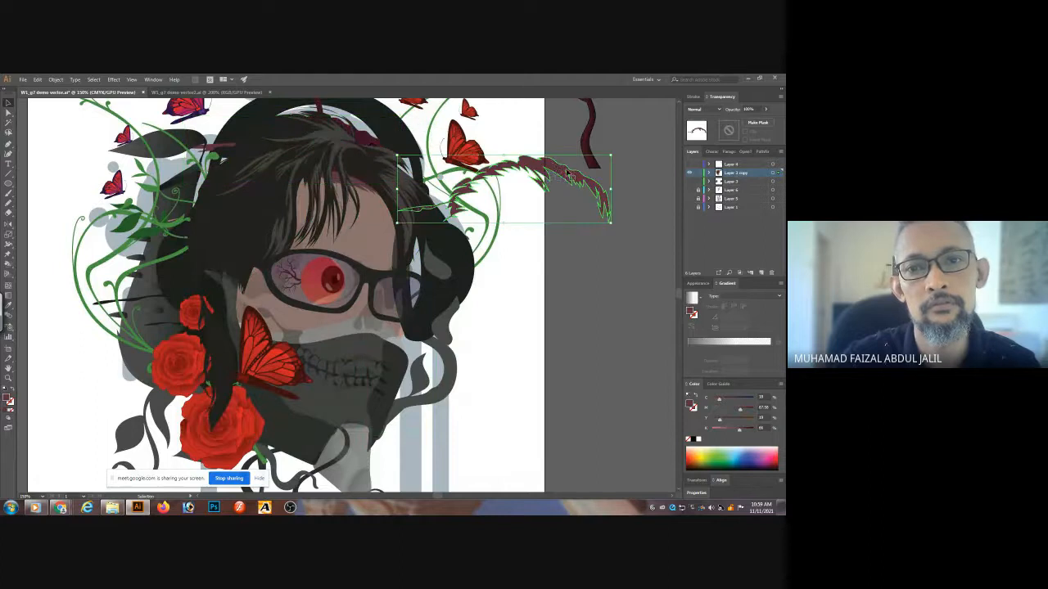
key("ctrl+z")
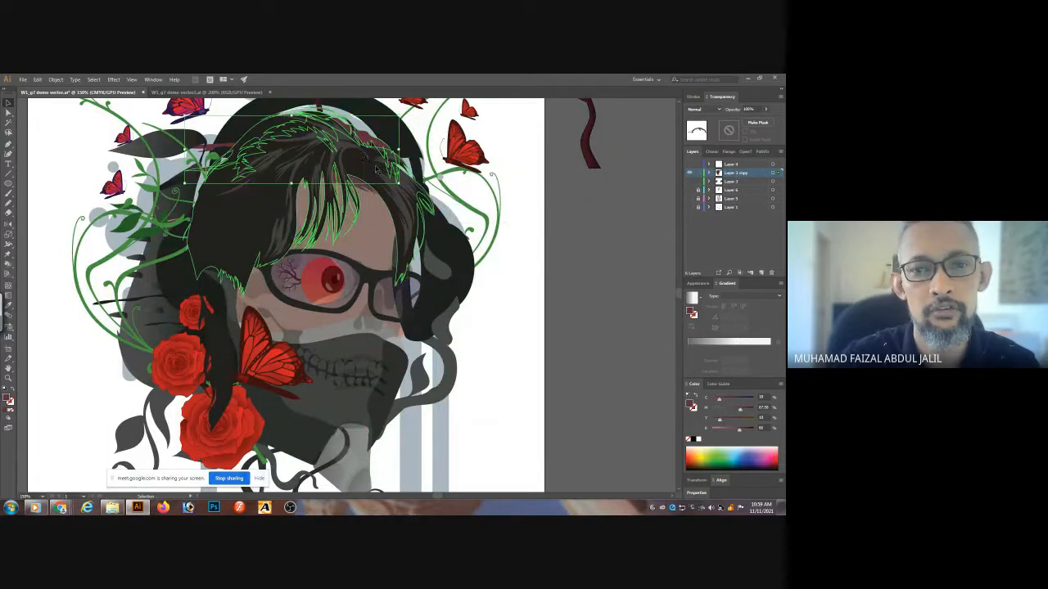
- Move the dark hair group off the character onto the empty canvas beside the artboard, and deselect it
left_click(533, 179)
key("ctrl+minus")
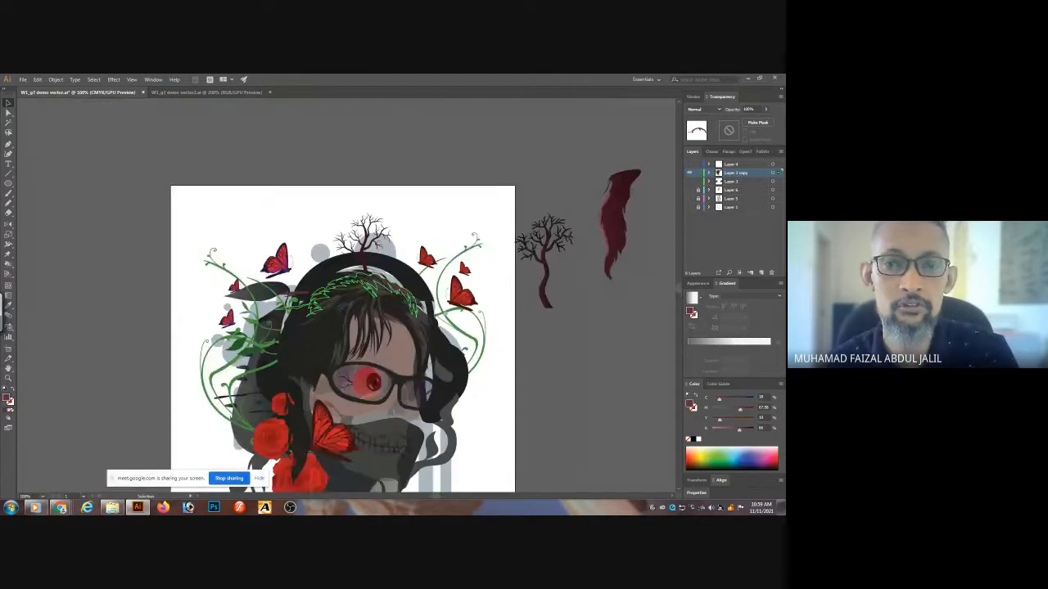
left_click(495, 149)
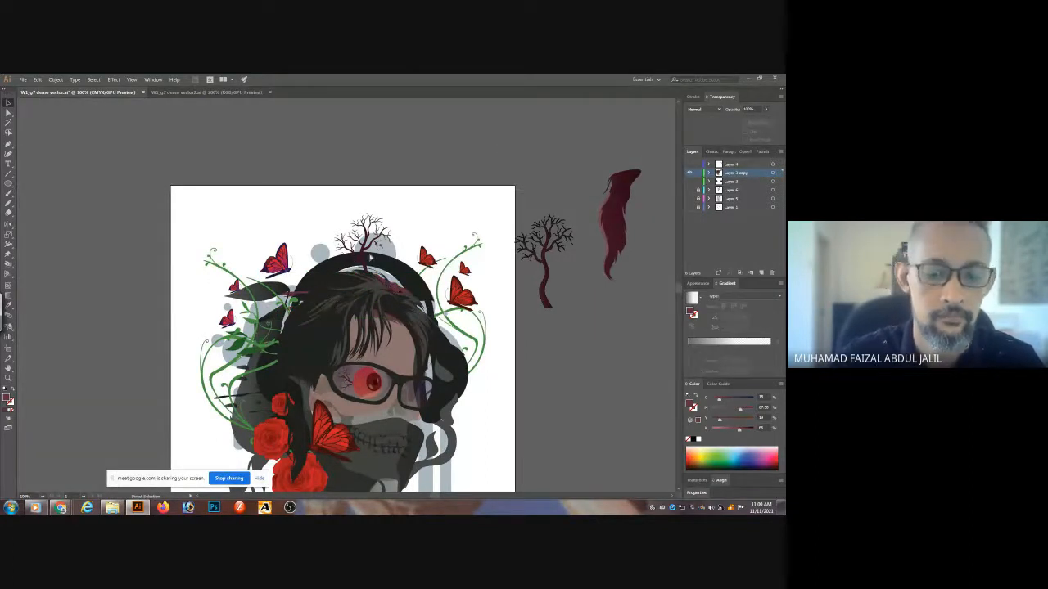
left_click(374, 297)
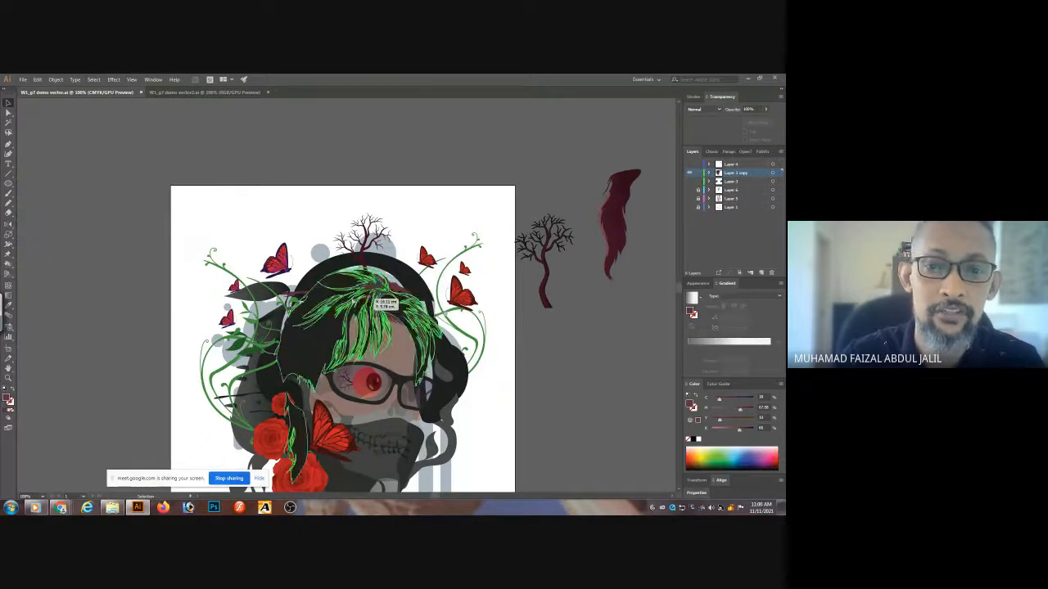
left_click_drag(373, 298, 88, 195)
left_click_drag(110, 200, 240, 169)
left_click(255, 275)
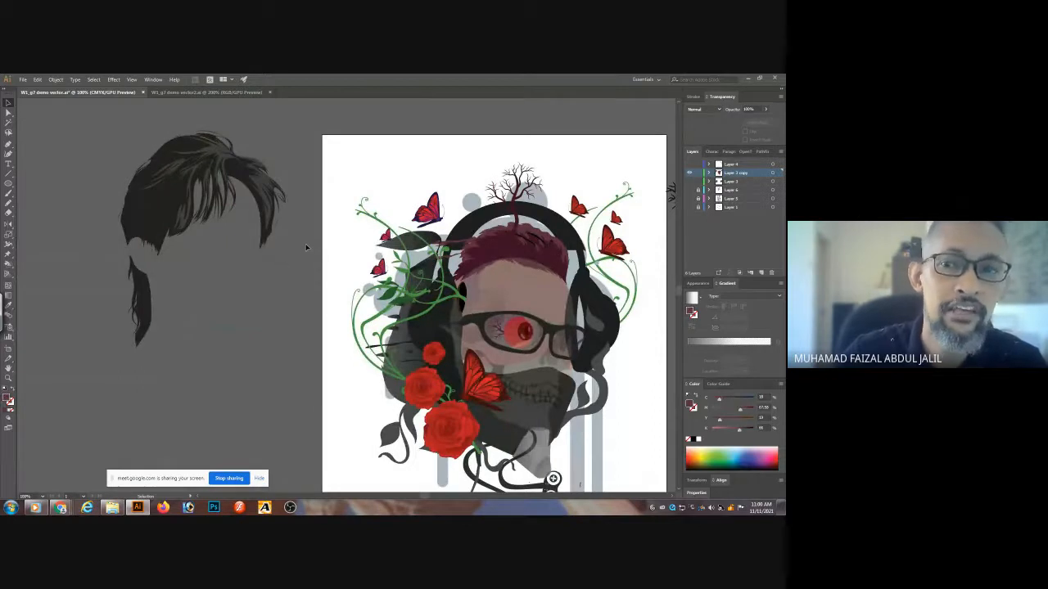
- Duplicate the dark hair group and place the copy beside the original on the empty canvas
left_click_drag(486, 145, 254, 213)
mouse_move(511, 214)
left_mouse_down()
mouse_move(643, 189)
mouse_move(164, 243)
mouse_move(582, 215)
left_mouse_up()
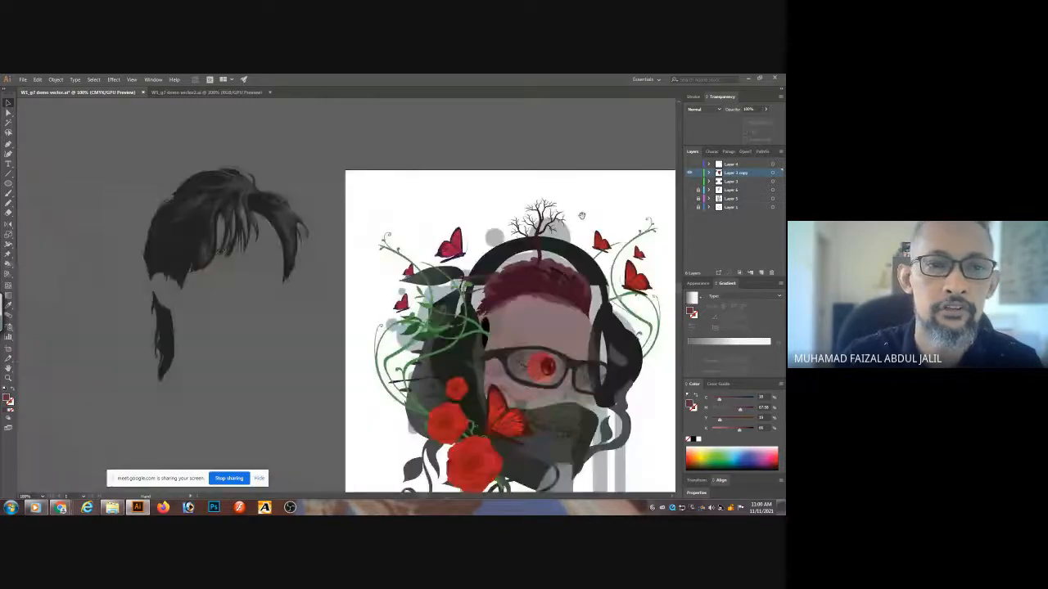
left_click_drag(358, 228, 419, 226)
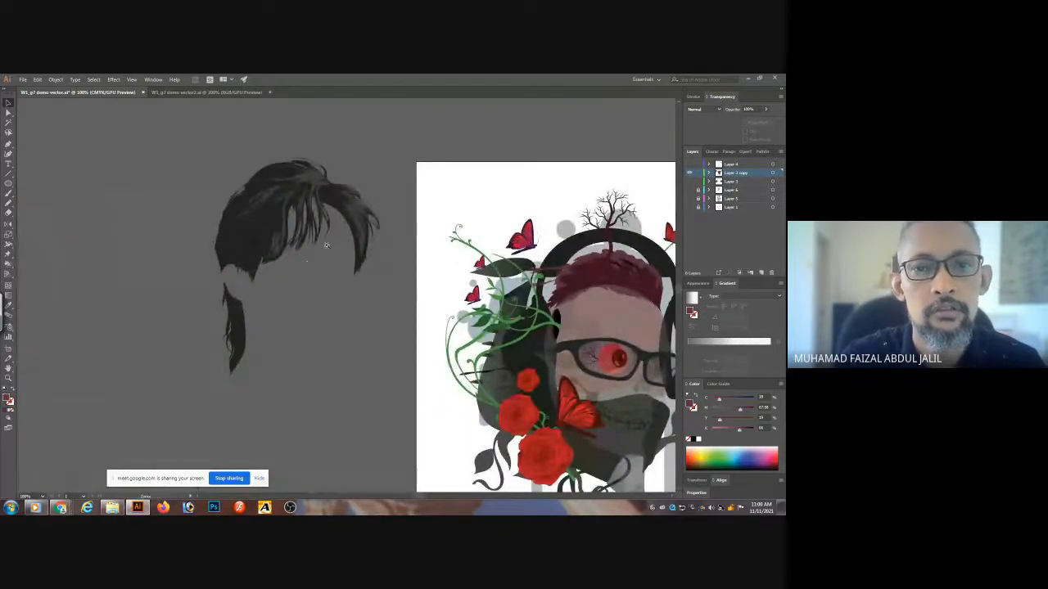
left_click(327, 244)
left_click(372, 168)
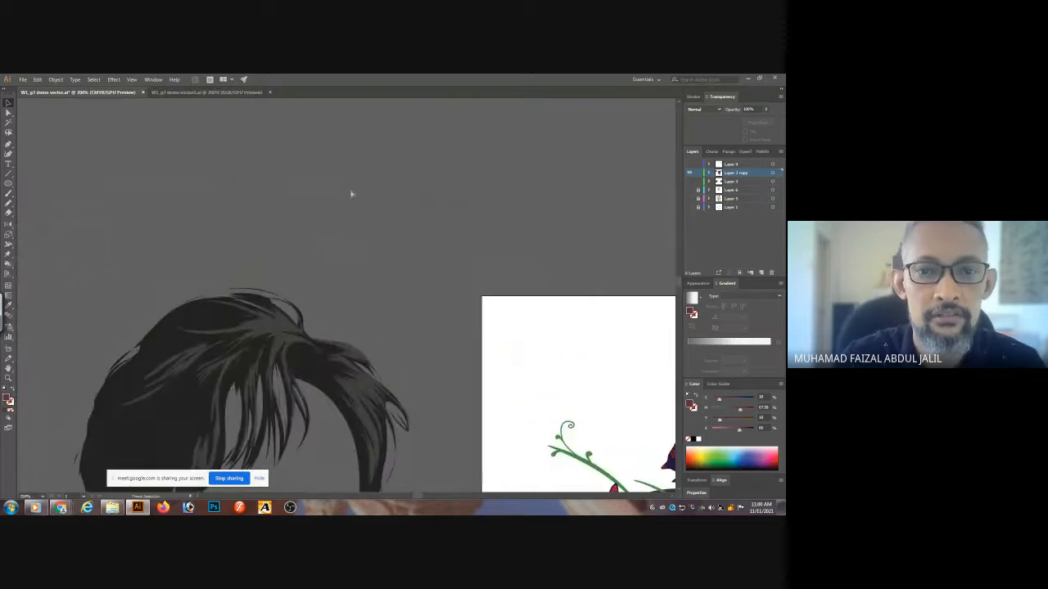
scroll(344, 197, "down", 3)
left_click_drag(318, 220, 155, 169)
left_click_drag(308, 150, 532, 146)
left_click(454, 131)
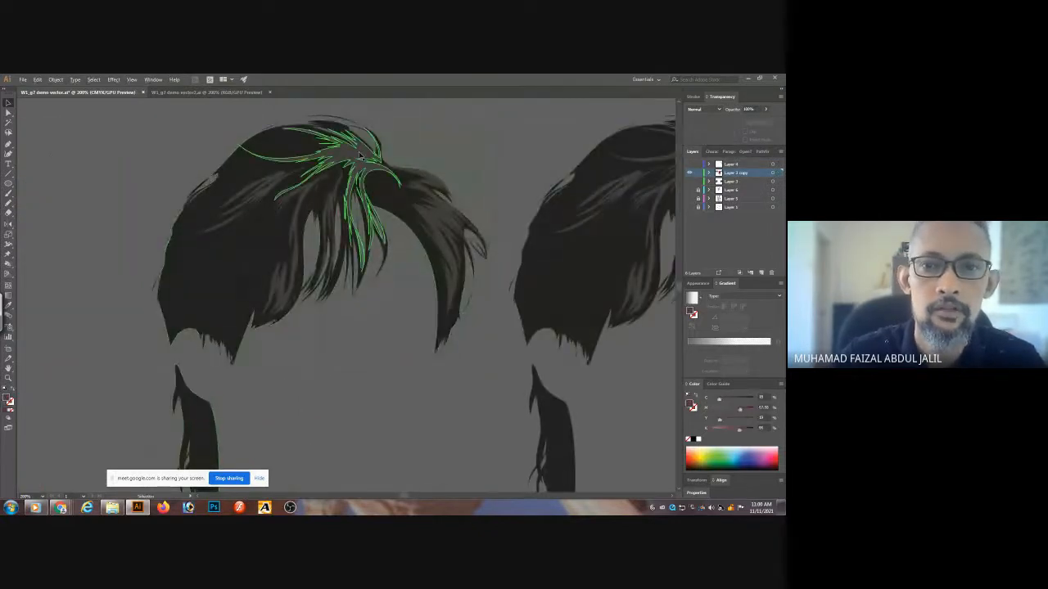
- Apply a linear gradient to the crown highlight shape of the copied hair, using the dark hair colour sampled for its first stop
left_click(362, 155)
left_click(438, 135)
key("a")
left_click(362, 153)
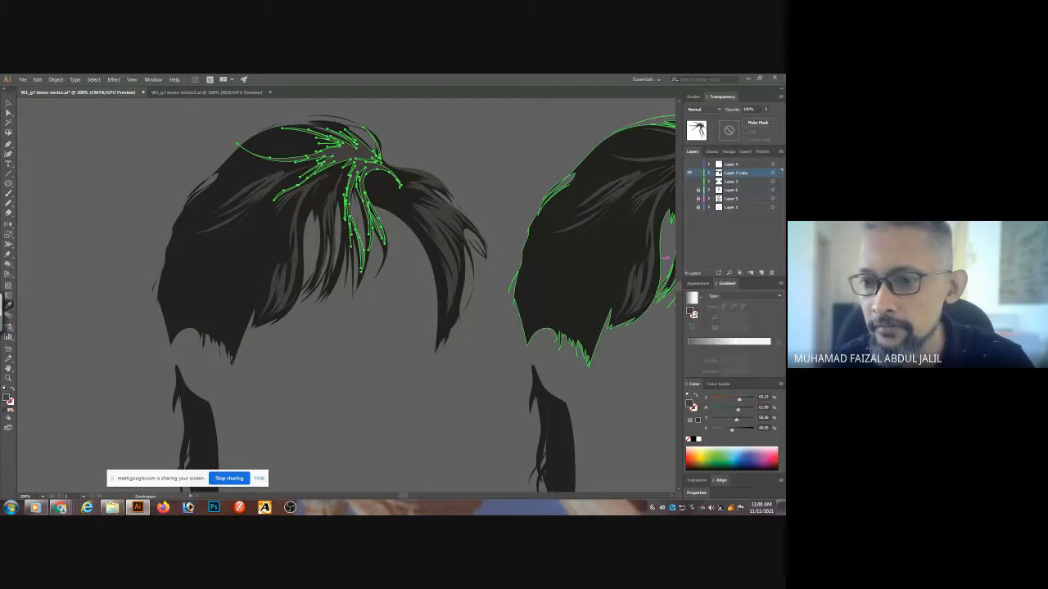
left_click_drag(695, 337, 772, 348)
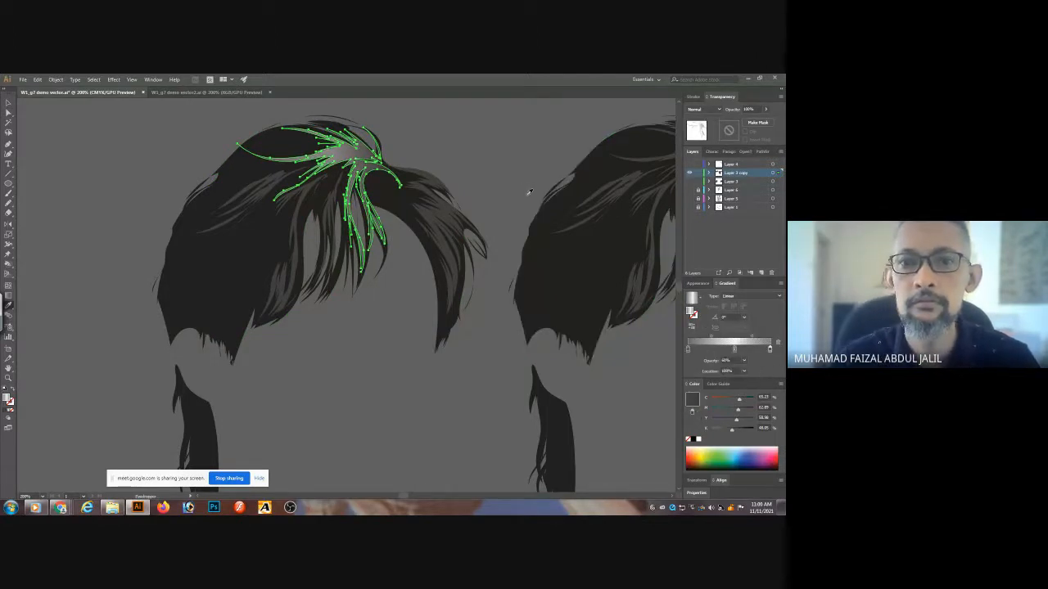
left_click(382, 187)
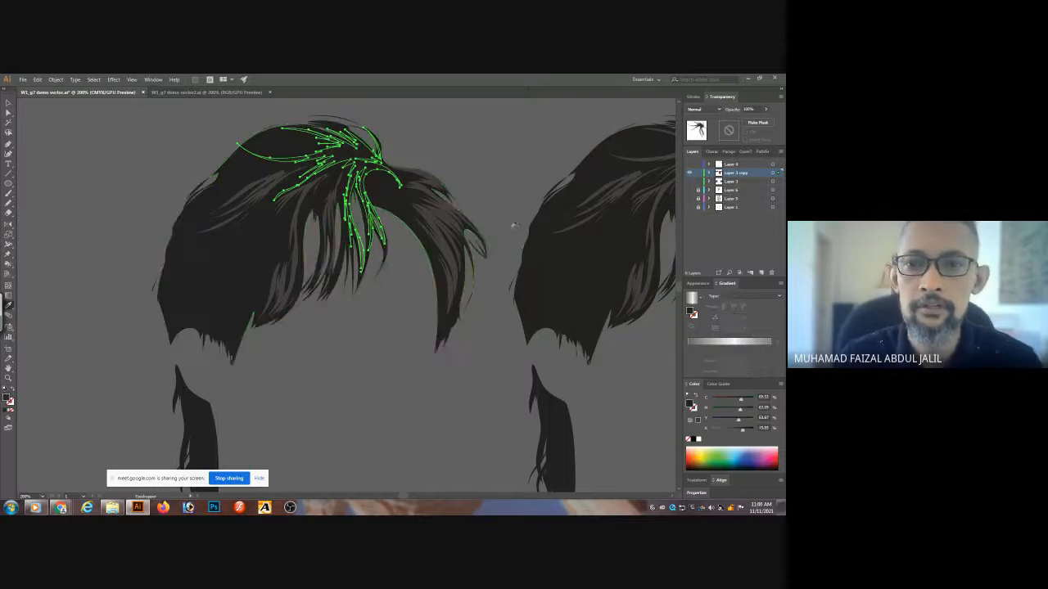
left_click(688, 344)
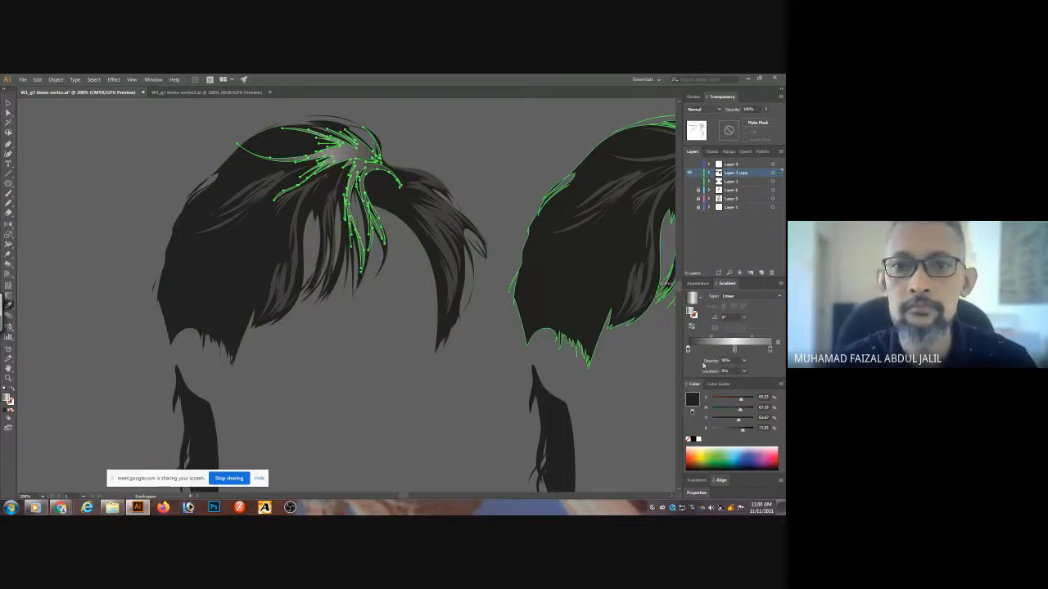
- Remove the middle stop from the crown highlight's gradient, keep sampled hair greys at both ends, and deselect the shape
left_click_drag(734, 350, 746, 398)
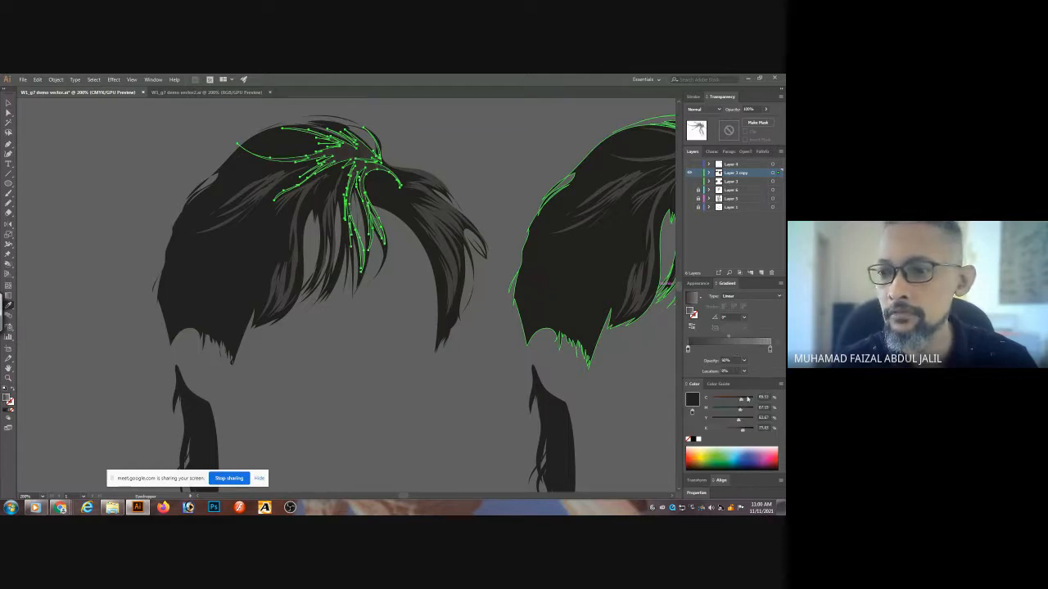
left_click(769, 348)
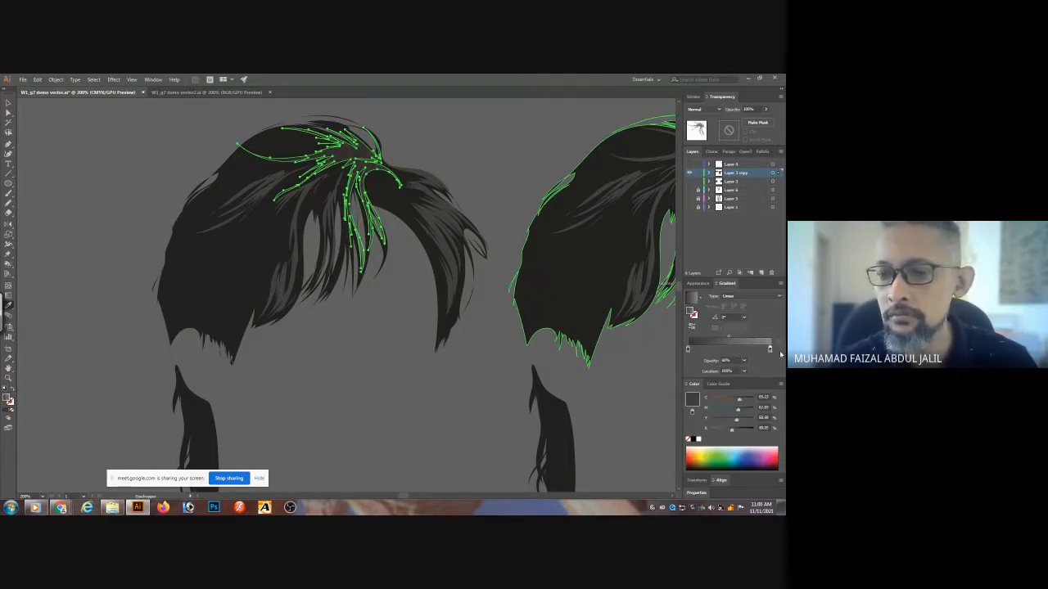
left_click(632, 242)
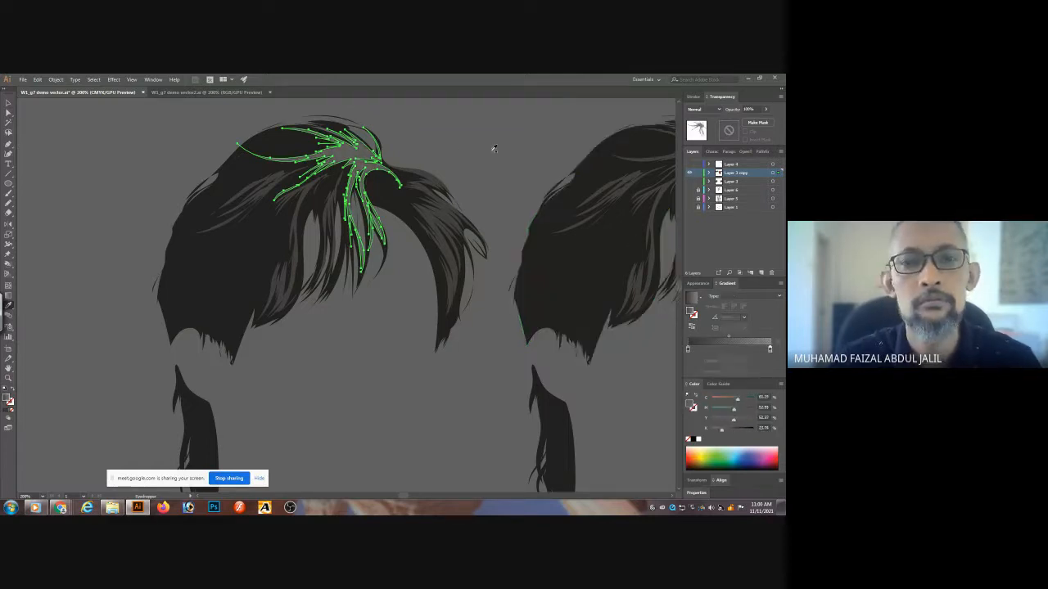
left_click(697, 340)
left_click(419, 143, "ctrl")
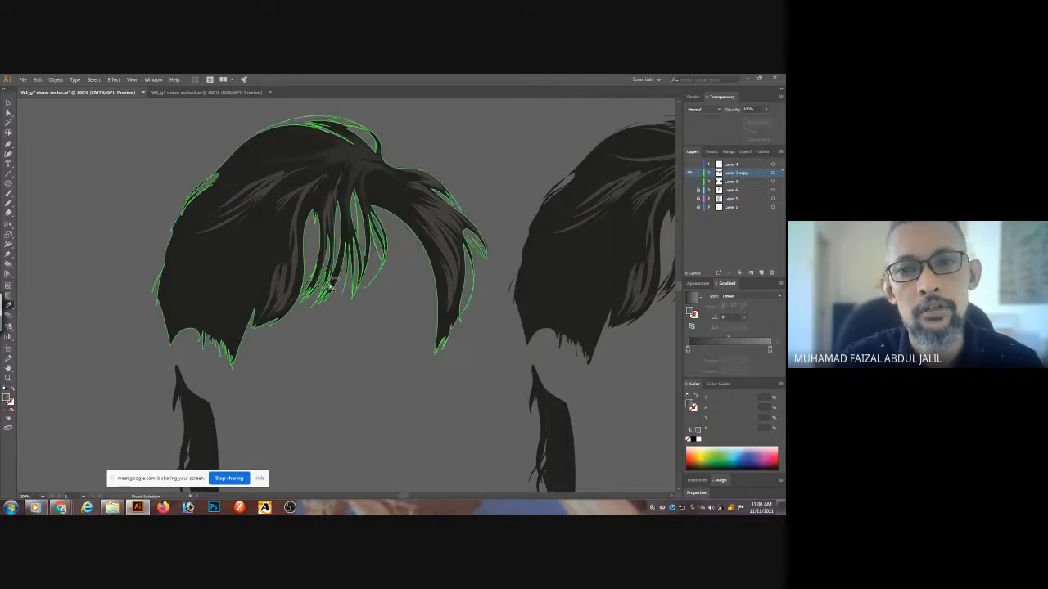
- Redirect the crown highlight's gradient diagonally down through the shape at about -35°, and deselect it
left_click(364, 156)
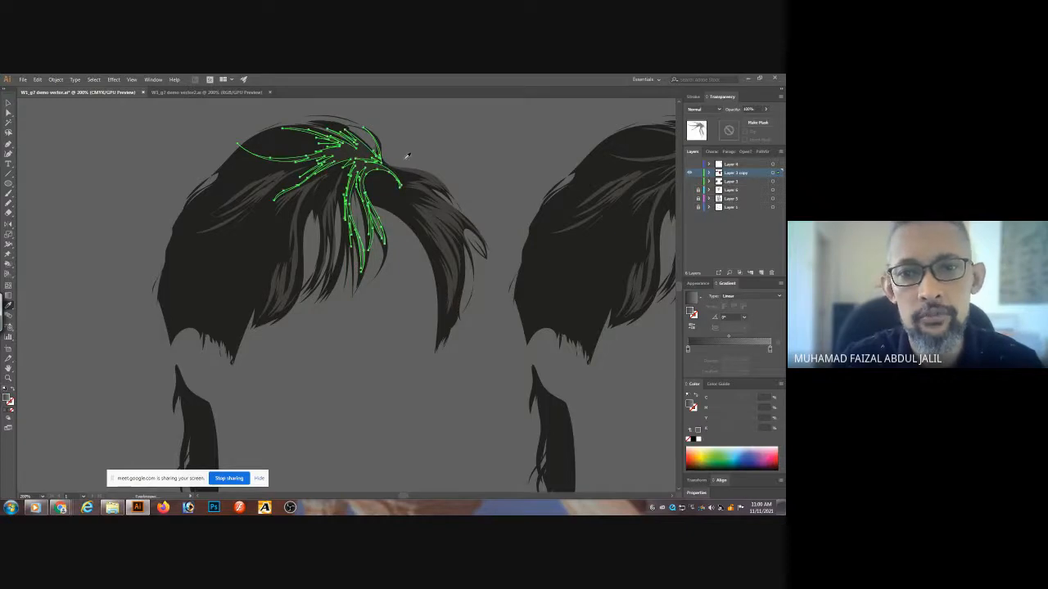
key("g")
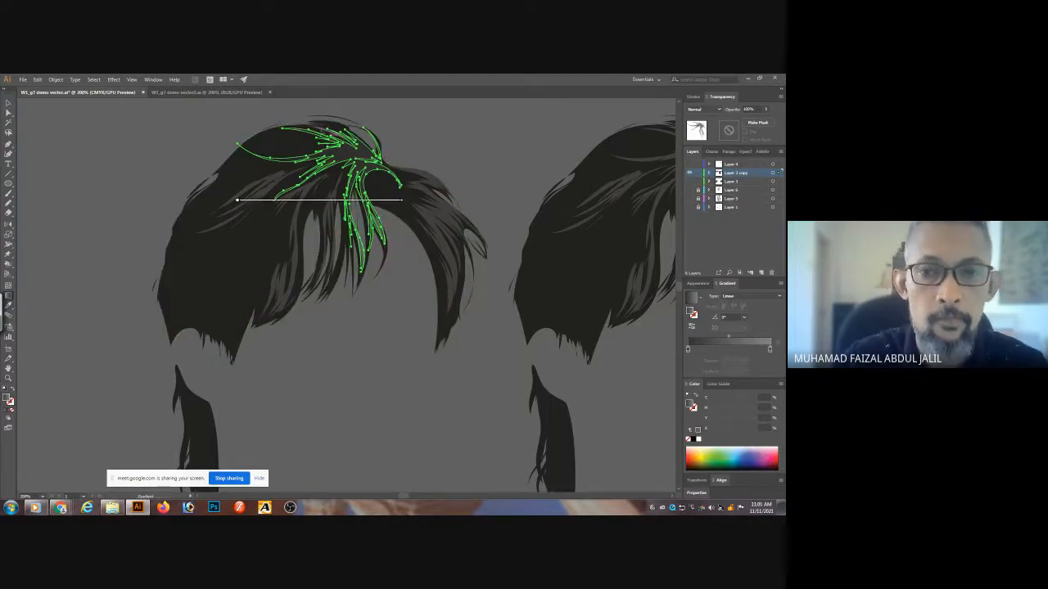
left_click_drag(302, 121, 403, 194)
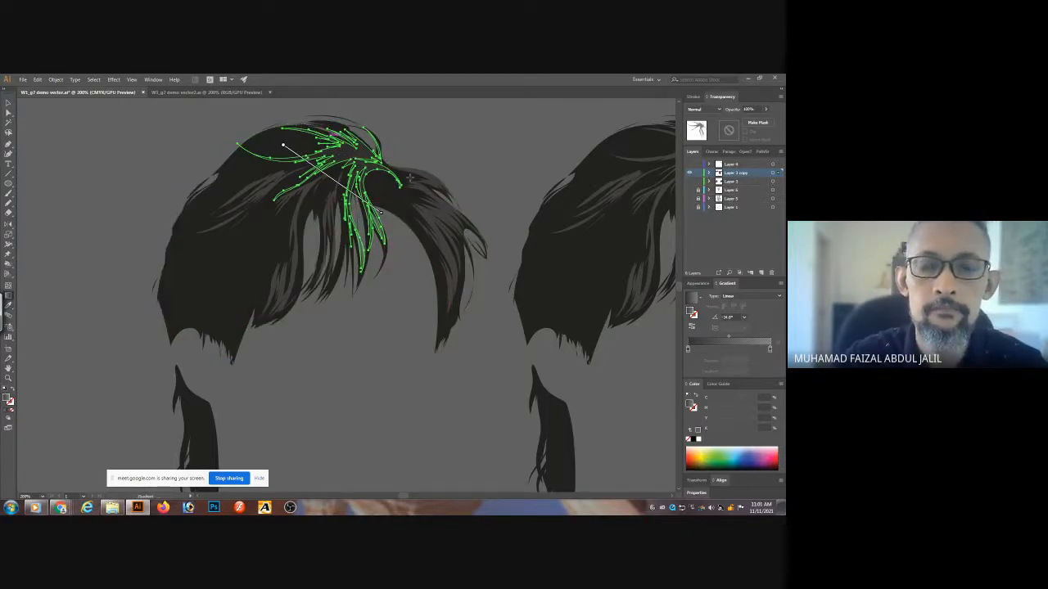
key("ctrl+shift+a")
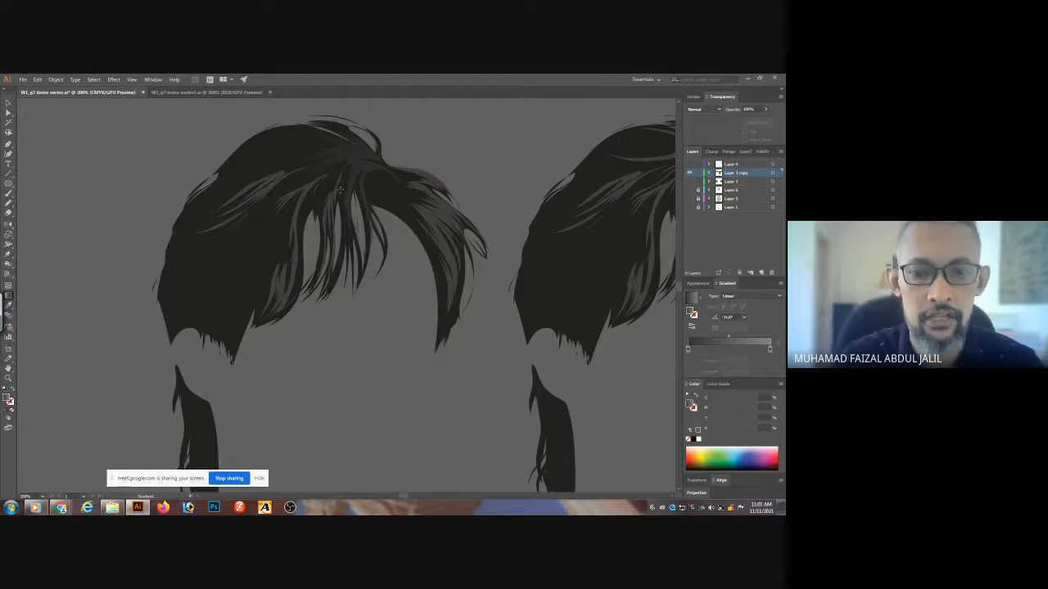
- Copy the crown highlight's gradient onto the back and side highlight strands of the copied hair with the Eyedropper
key("i")
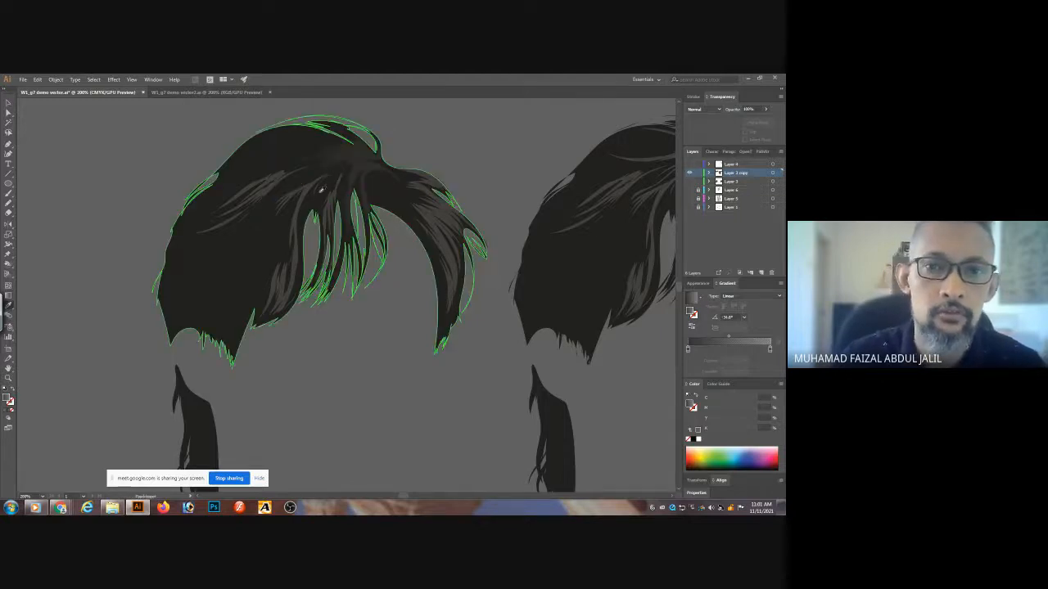
left_click(304, 194, "ctrl")
left_click(285, 180, "ctrl+shift")
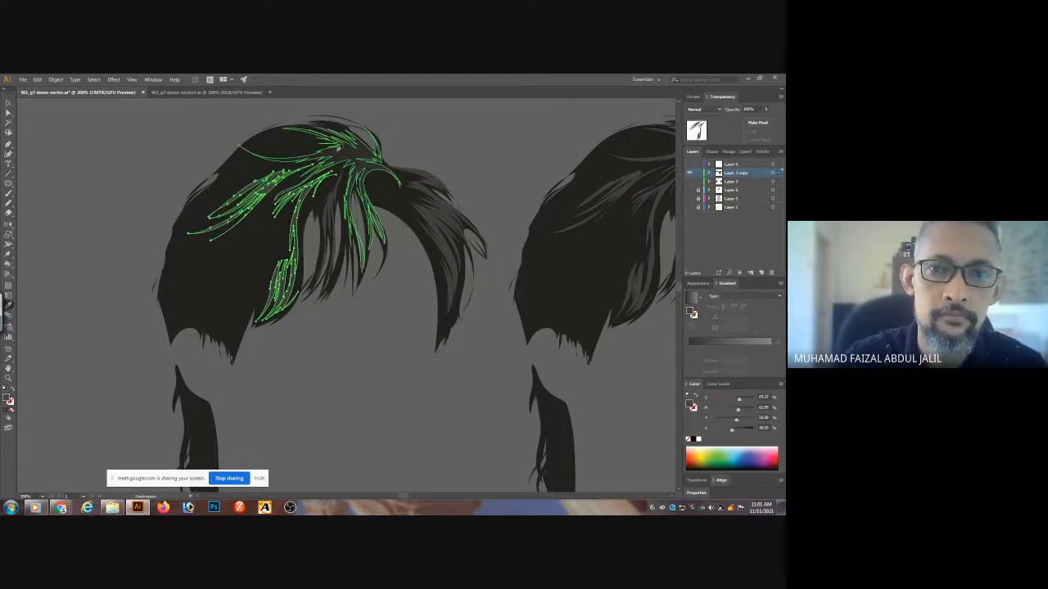
left_click(341, 146)
left_click(413, 131, "ctrl")
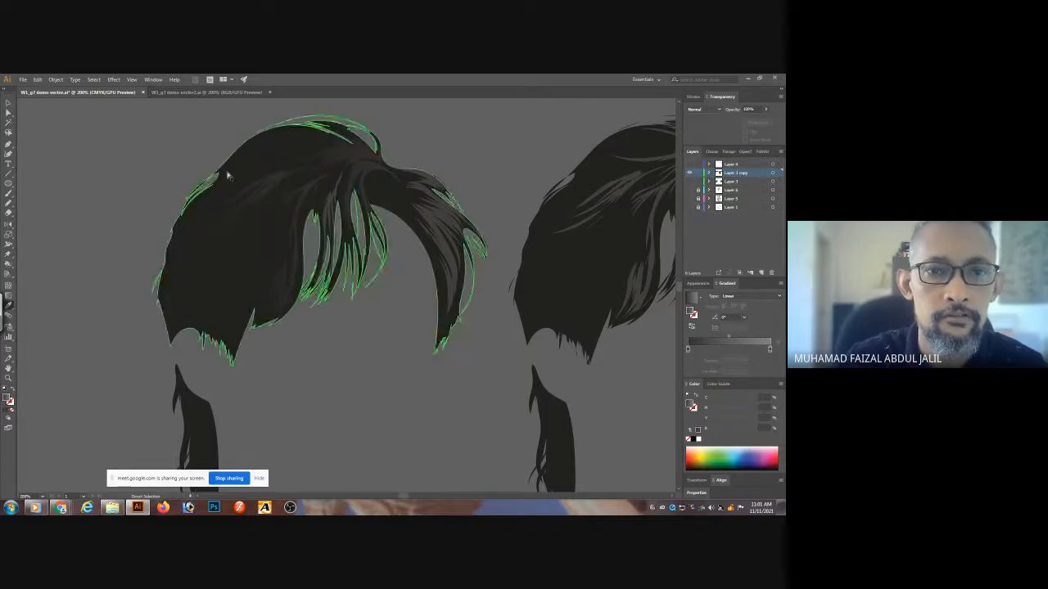
- Apply the same sampled gradient to the fringe highlights and the front lock highlights of the copied hair
left_click(343, 185, "ctrl")
left_click(358, 142)
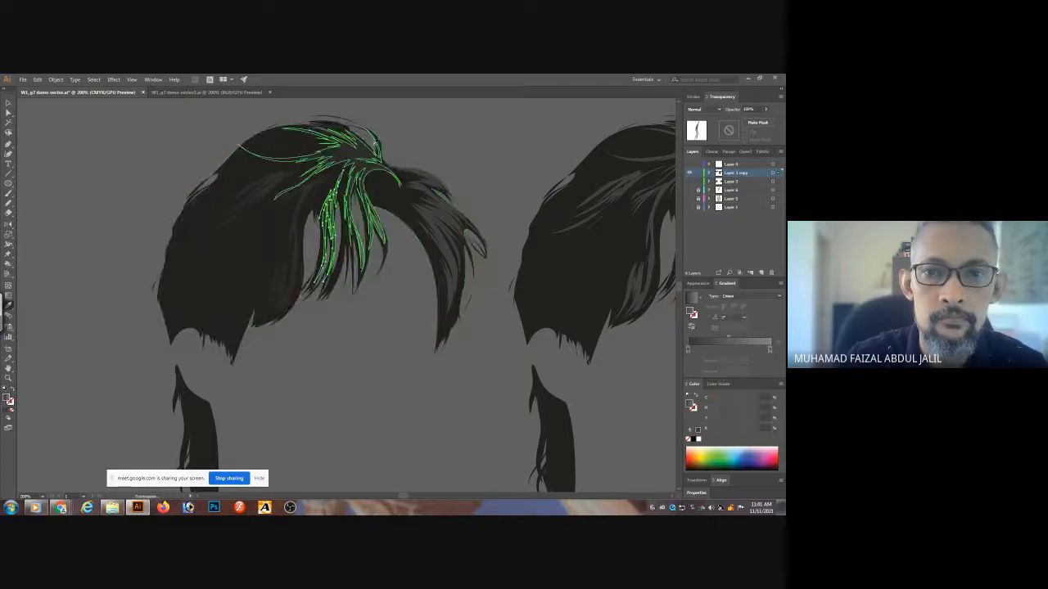
left_click(426, 154, "ctrl")
left_click(434, 188, "ctrl")
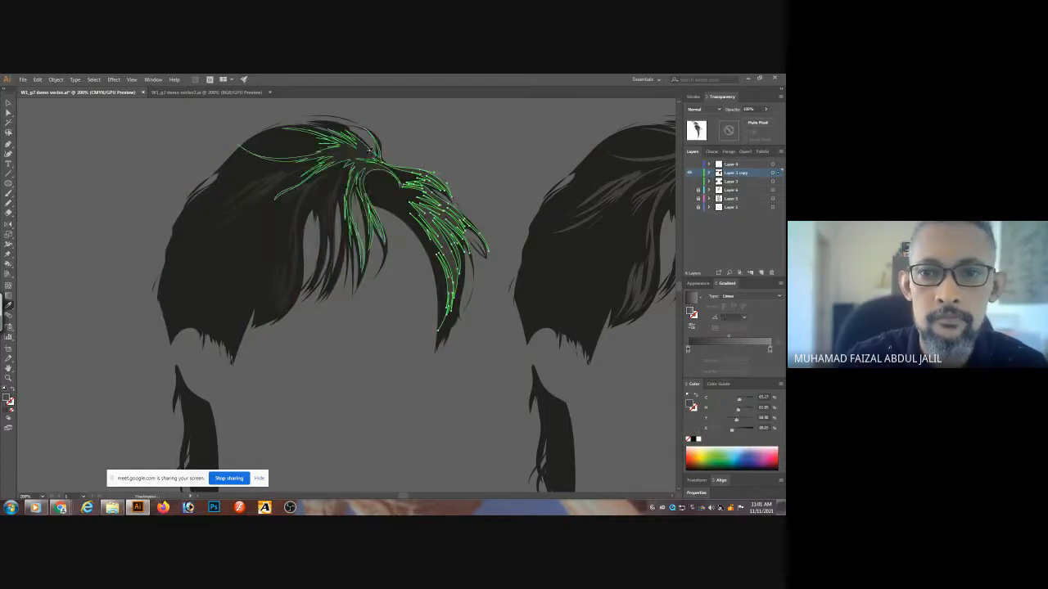
left_click(370, 155)
left_click(462, 137, "ctrl")
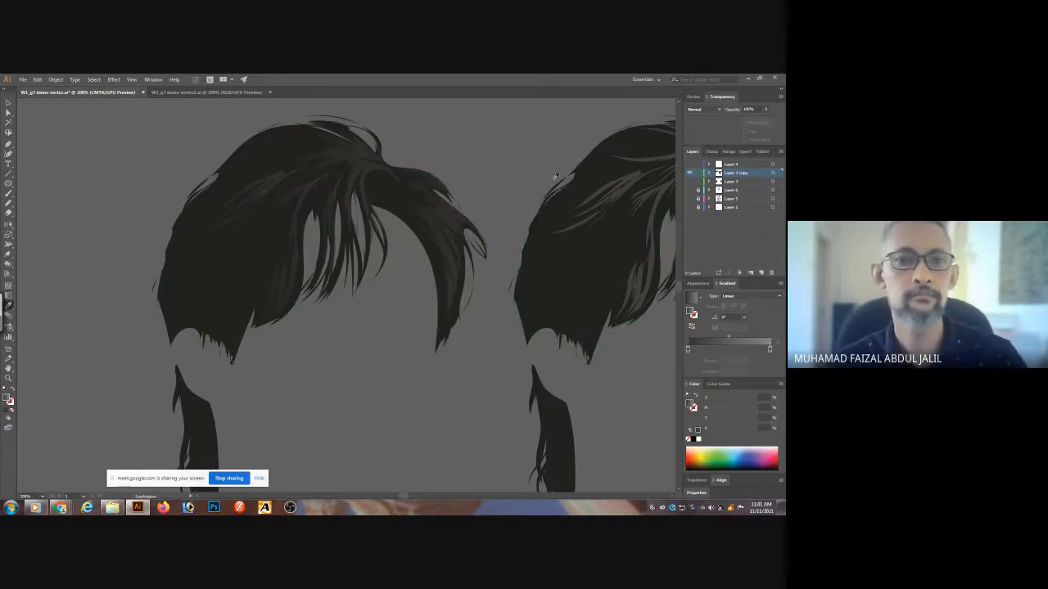
- Compare the gradient-highlighted hair with the flat-highlighted version beside it, from the crown to the fringe strands
key("ctrl+minus")
key("ctrl+minus")
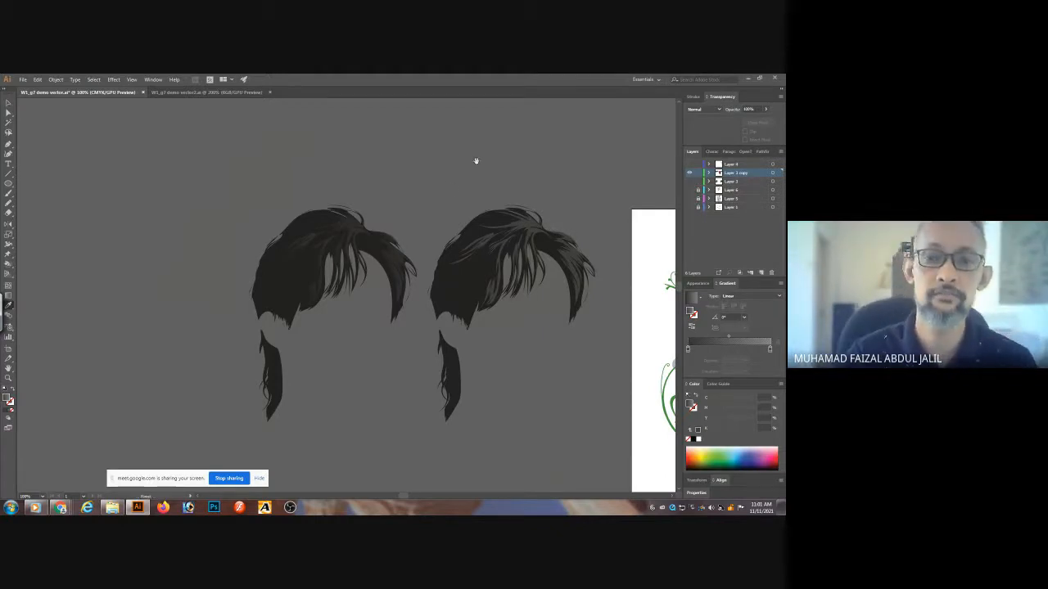
left_click_drag(476, 162, 346, 241)
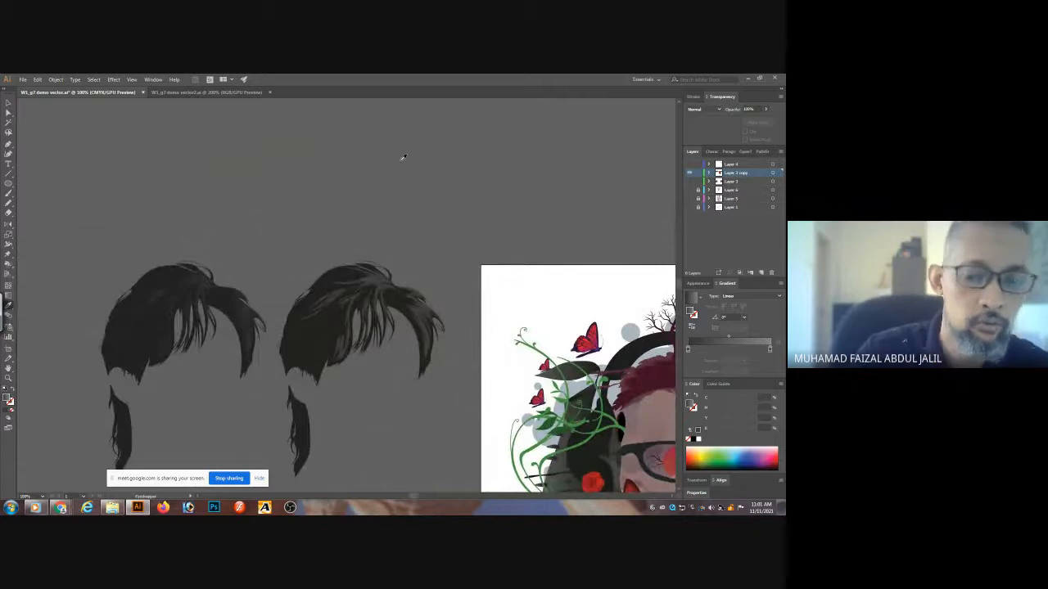
key("n")
left_click(314, 213, "ctrl")
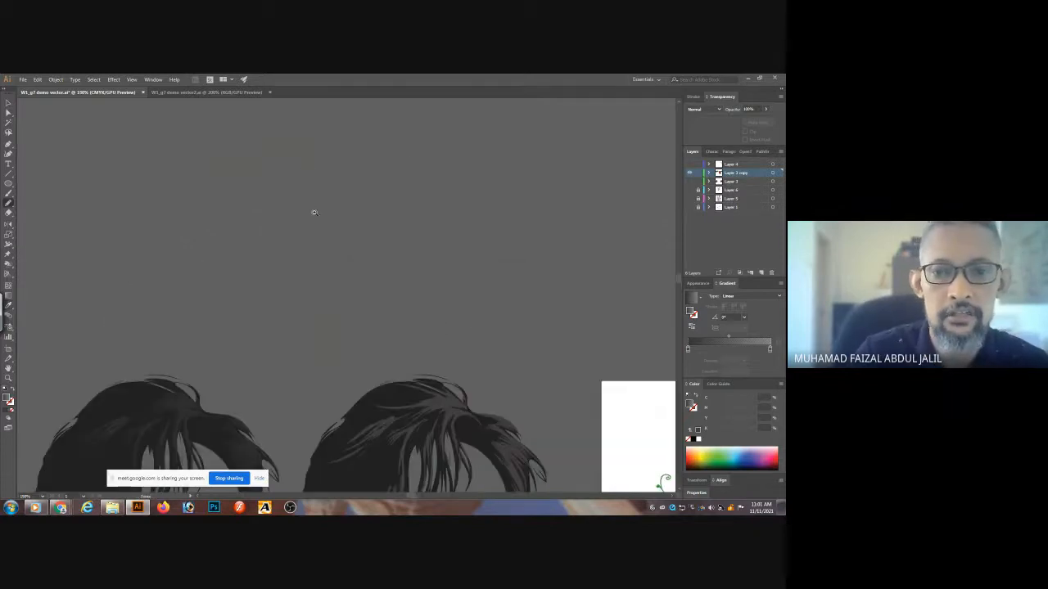
left_click_drag(369, 272, 363, 152)
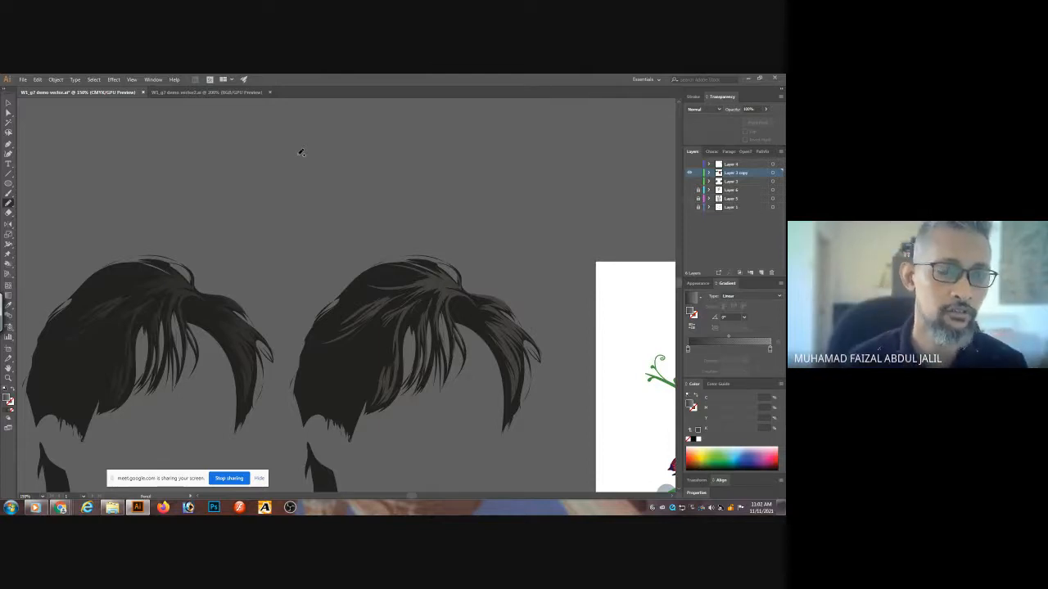
key("space")
left_click_drag(428, 377, 440, 290)
mouse_move(446, 418)
left_mouse_down()
mouse_move(472, 257)
mouse_move(435, 313)
mouse_move(371, 373)
left_mouse_up()
left_click_drag(424, 288, 394, 342)
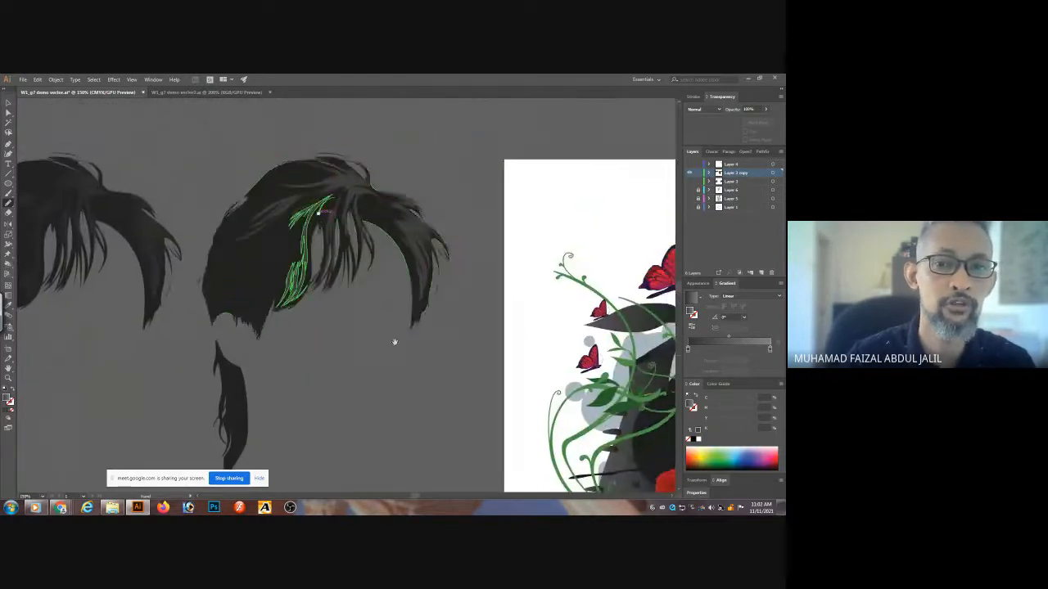
left_click_drag(401, 251, 477, 174)
left_click_drag(449, 304, 477, 242)
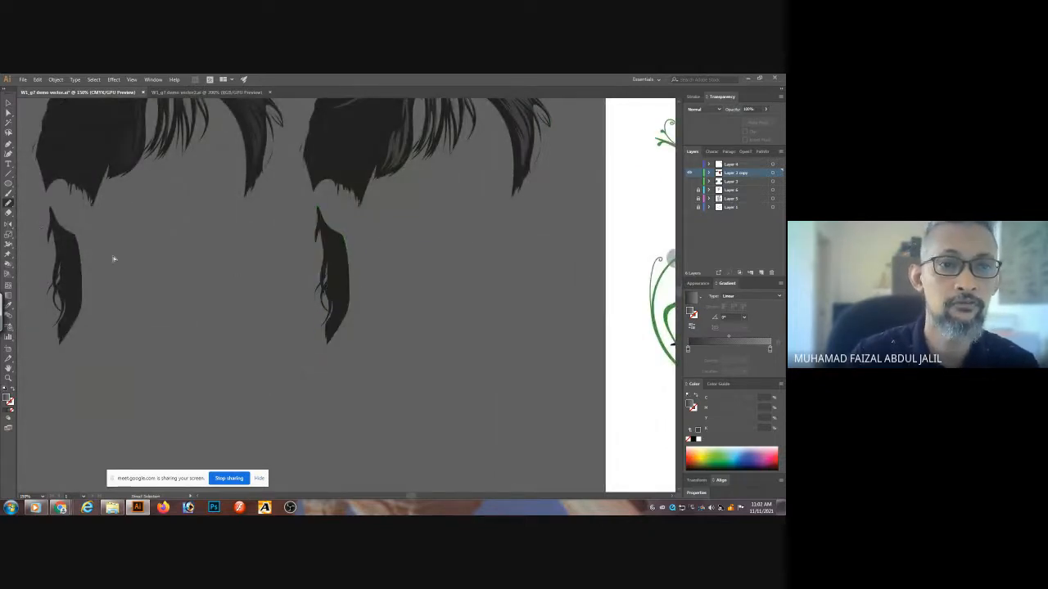
- Draw a wispy highlight strand along the inner edge of the gradient hair's lower lock with the Pencil tool, fill it with the linear grey gradient, and deselect it
left_click_drag(133, 245, 384, 213)
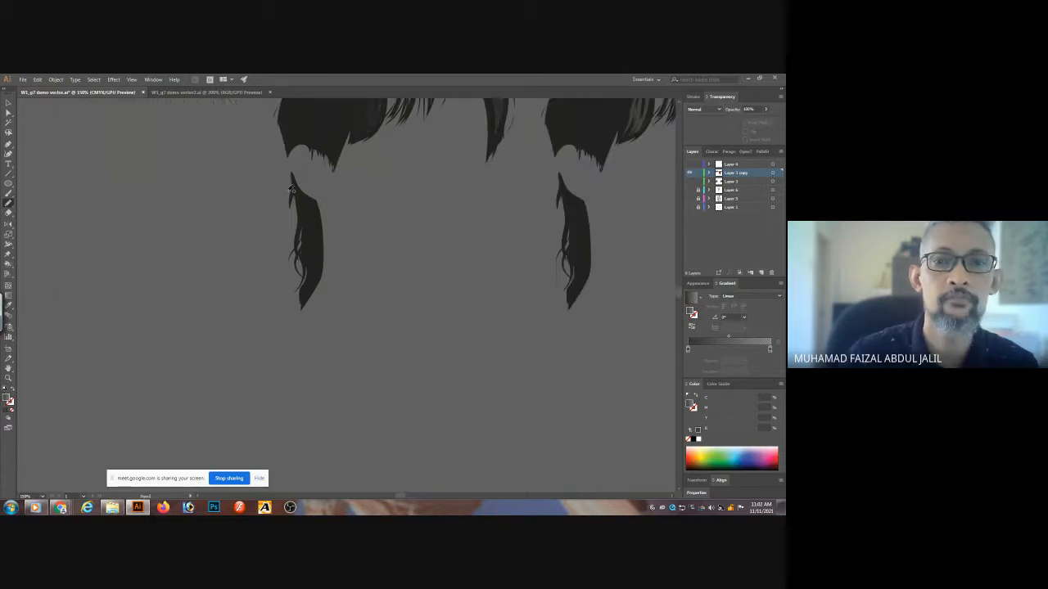
scroll(337, 228, "up", 2)
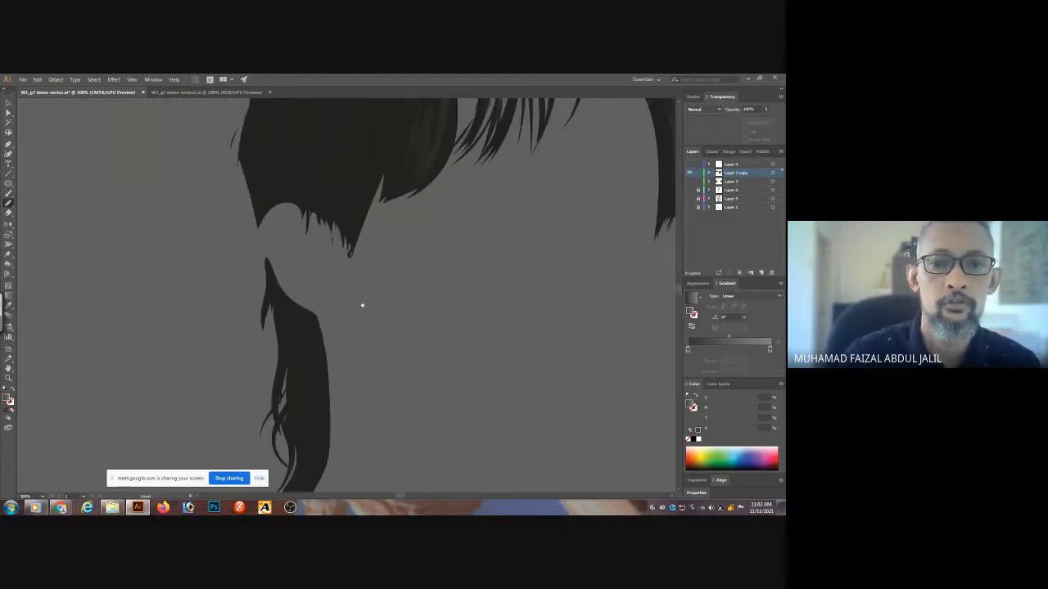
scroll(360, 304, "down", 1)
left_click_drag(377, 205, 316, 162)
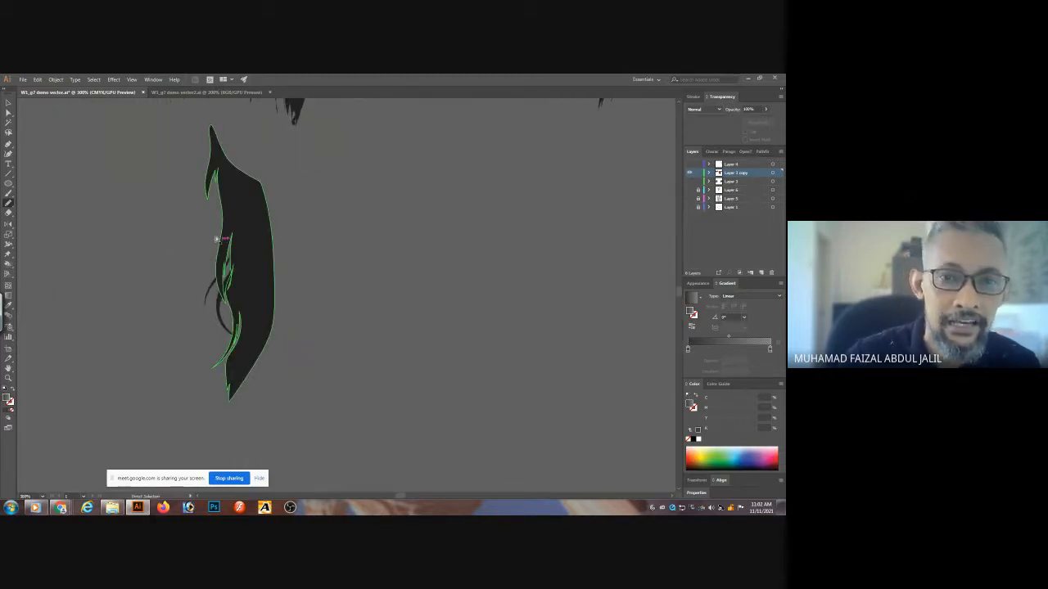
left_click(262, 245)
left_click(341, 189)
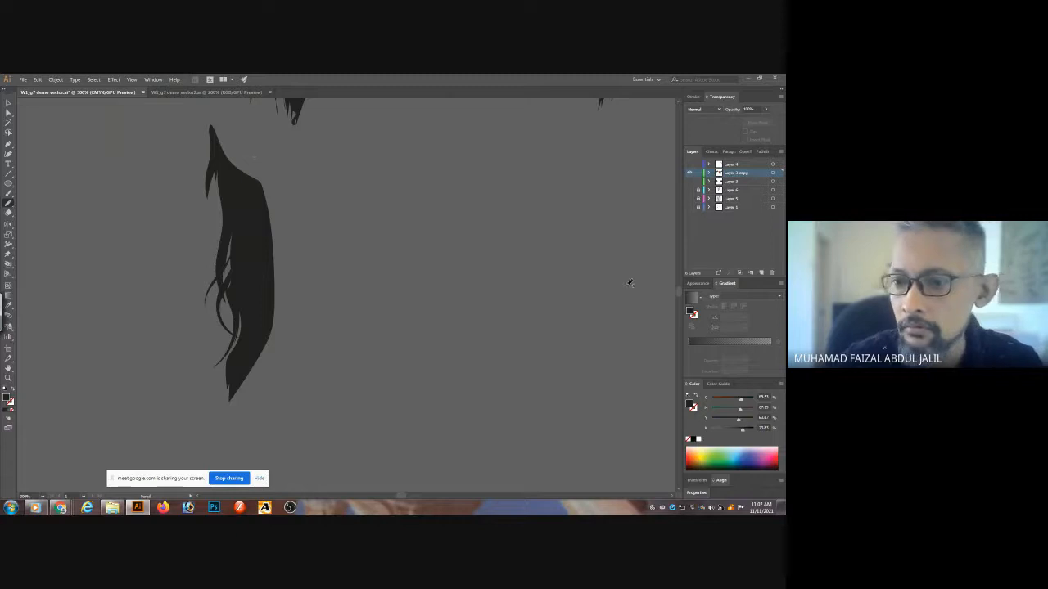
left_click(694, 303)
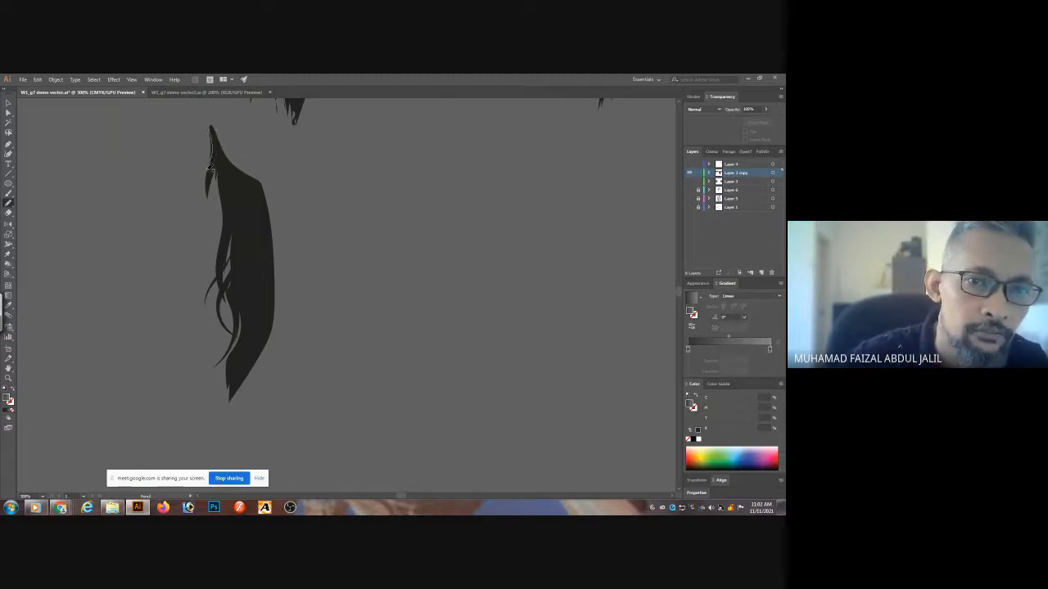
mouse_move(209, 177)
left_mouse_down()
mouse_move(217, 156)
mouse_move(227, 221)
mouse_move(219, 267)
mouse_move(227, 216)
mouse_move(226, 246)
mouse_move(231, 228)
mouse_move(225, 282)
mouse_move(231, 224)
mouse_move(235, 261)
mouse_move(223, 296)
mouse_move(234, 263)
mouse_move(239, 329)
mouse_move(233, 276)
mouse_move(234, 286)
mouse_move(243, 231)
mouse_move(205, 128)
left_mouse_up()
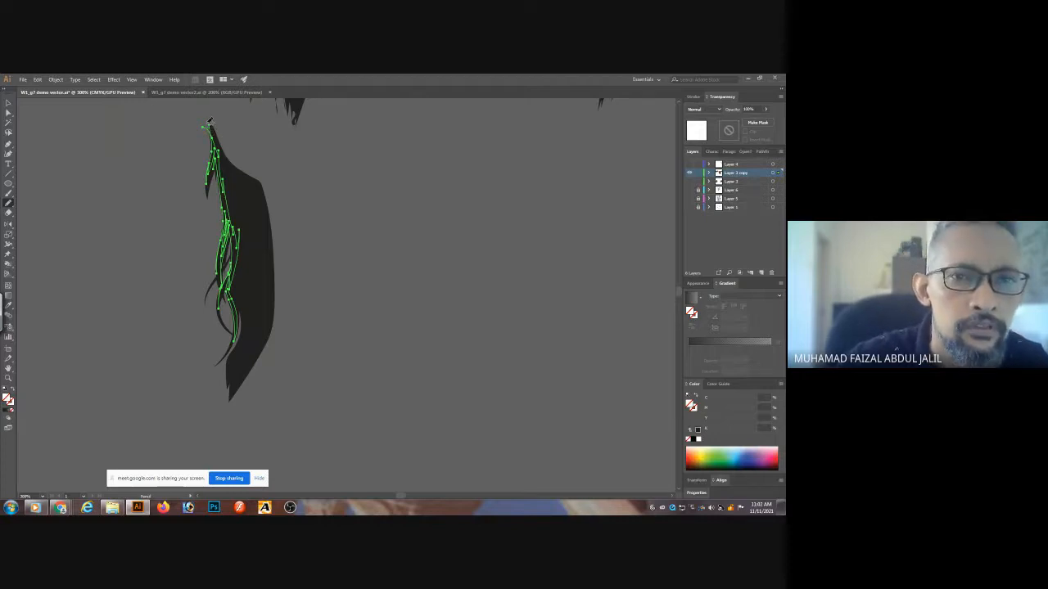
left_click_drag(211, 130, 215, 145)
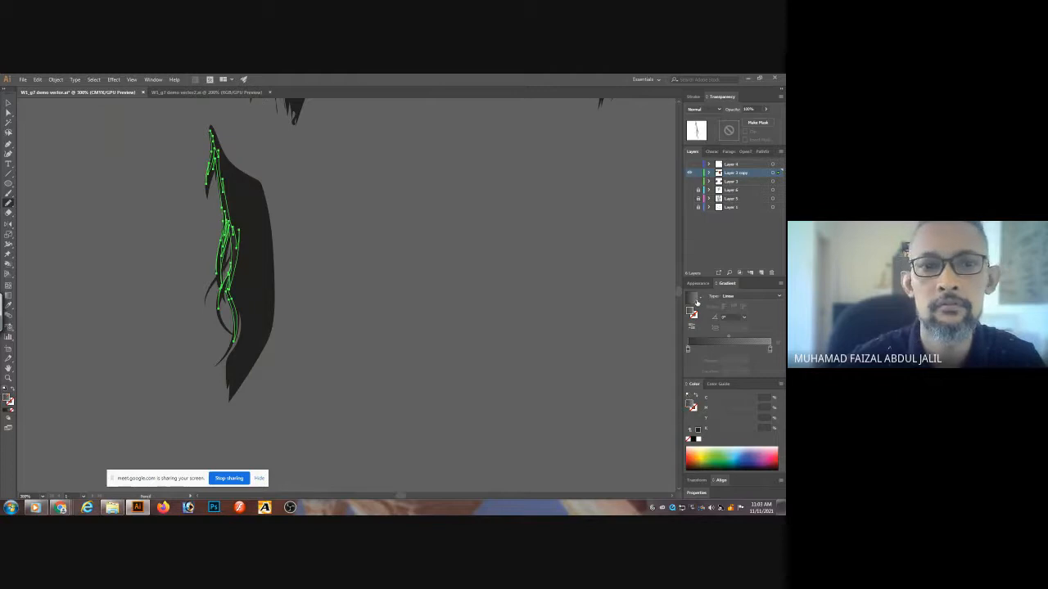
left_click(406, 202)
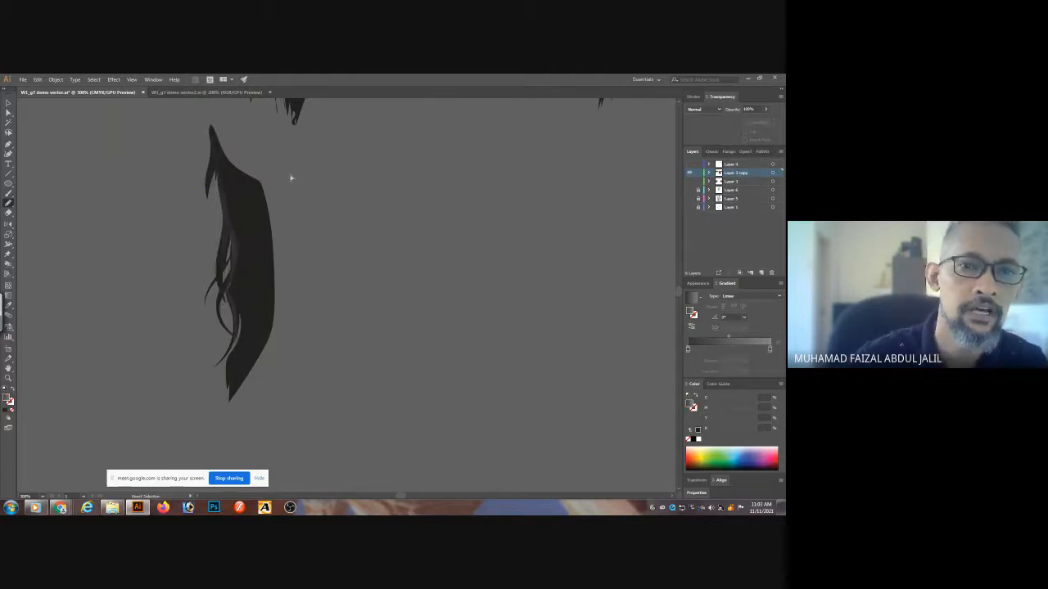
- Add a short pencil highlight strand near the upper part of the lower lock, copy the neighbouring strand's gradient onto it with the Eyedropper, and deselect it
key("ctrl+minus")
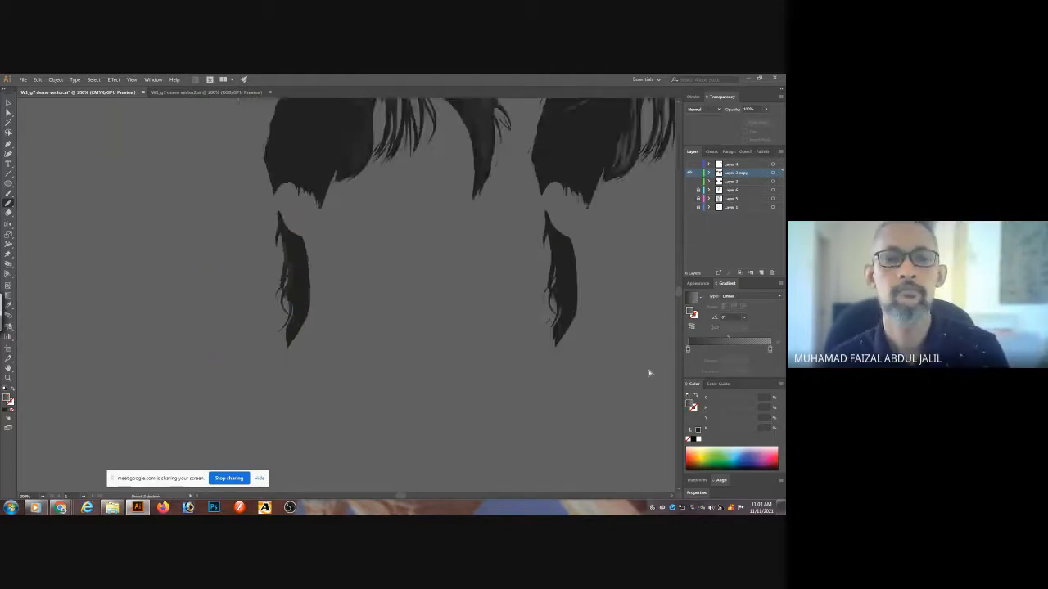
left_click_drag(353, 191, 400, 227)
left_click(354, 284)
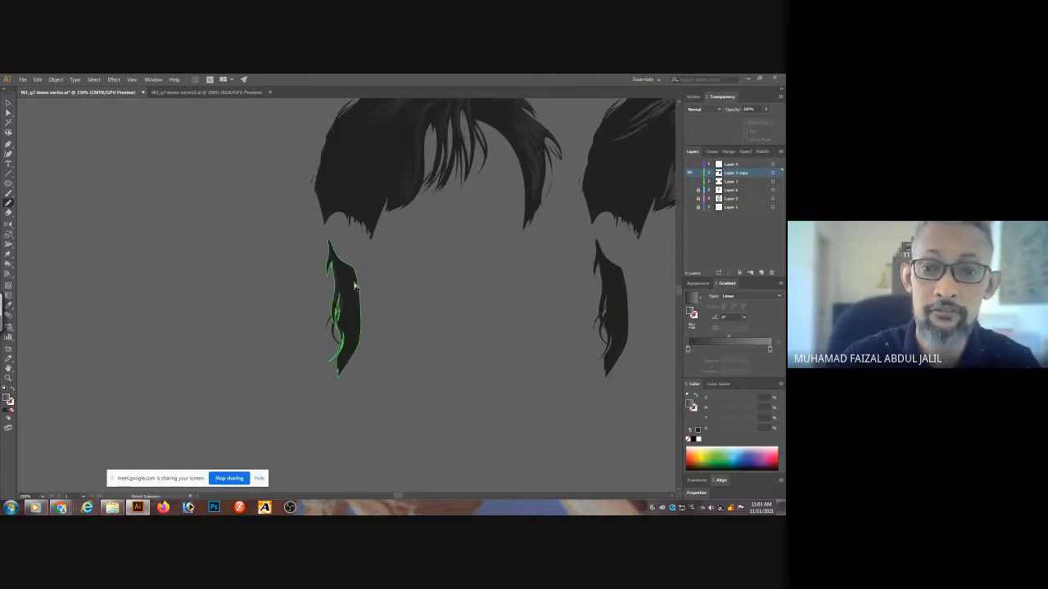
scroll(355, 285, "up", 3)
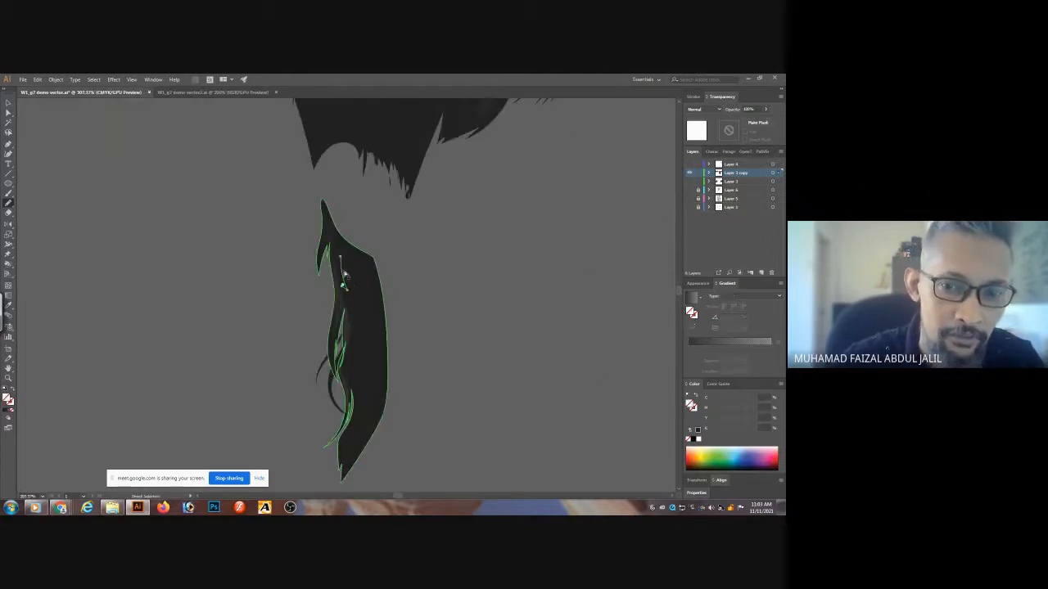
mouse_move(339, 252)
left_mouse_down()
mouse_move(345, 301)
mouse_move(339, 248)
left_mouse_up()
left_click(406, 220, "ctrl")
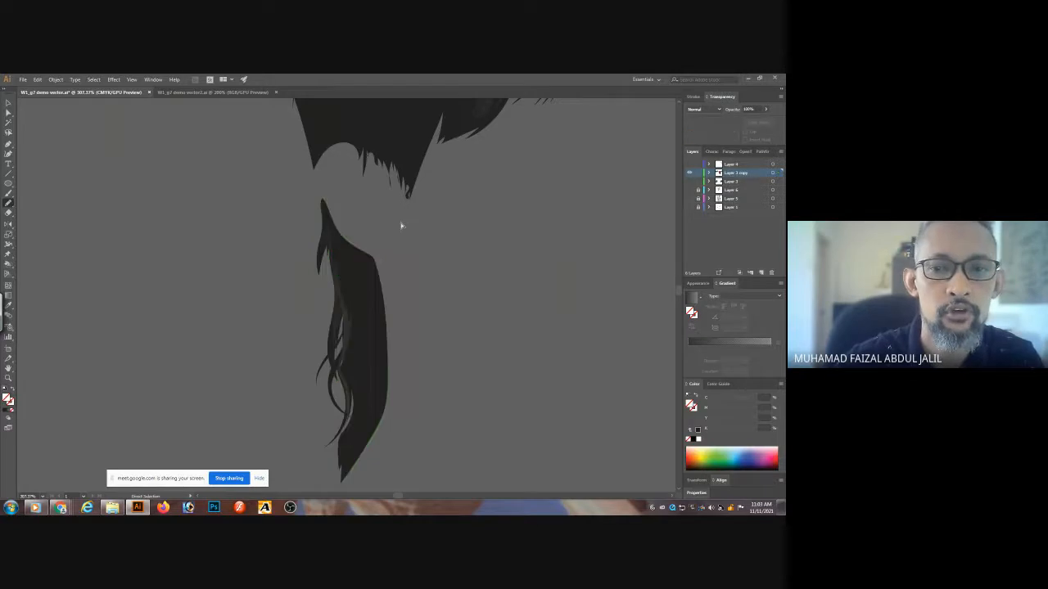
left_click(352, 273, "ctrl")
left_click(346, 264, "ctrl")
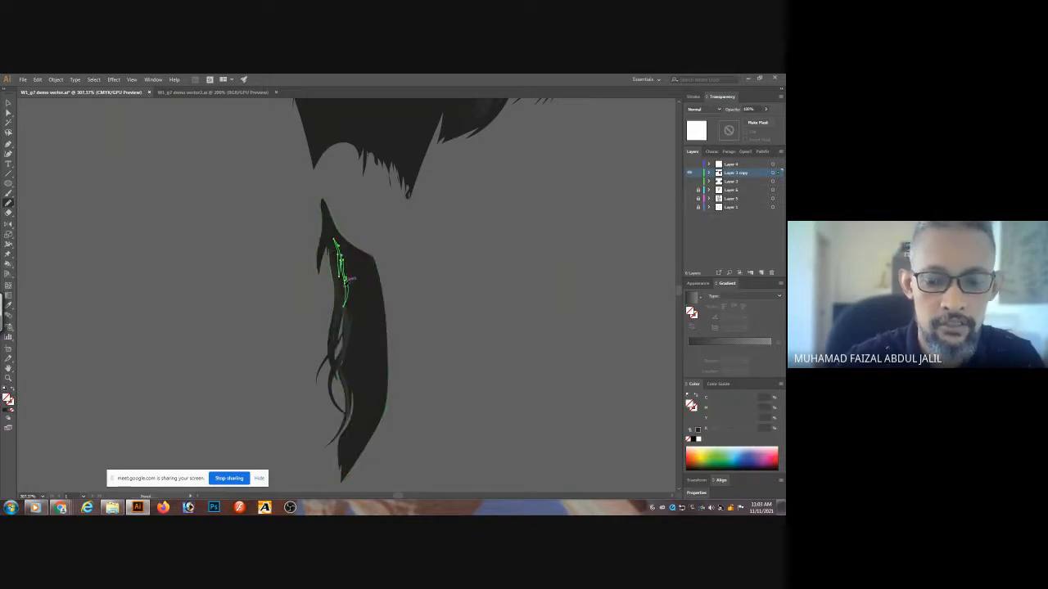
key("i")
left_click(344, 295)
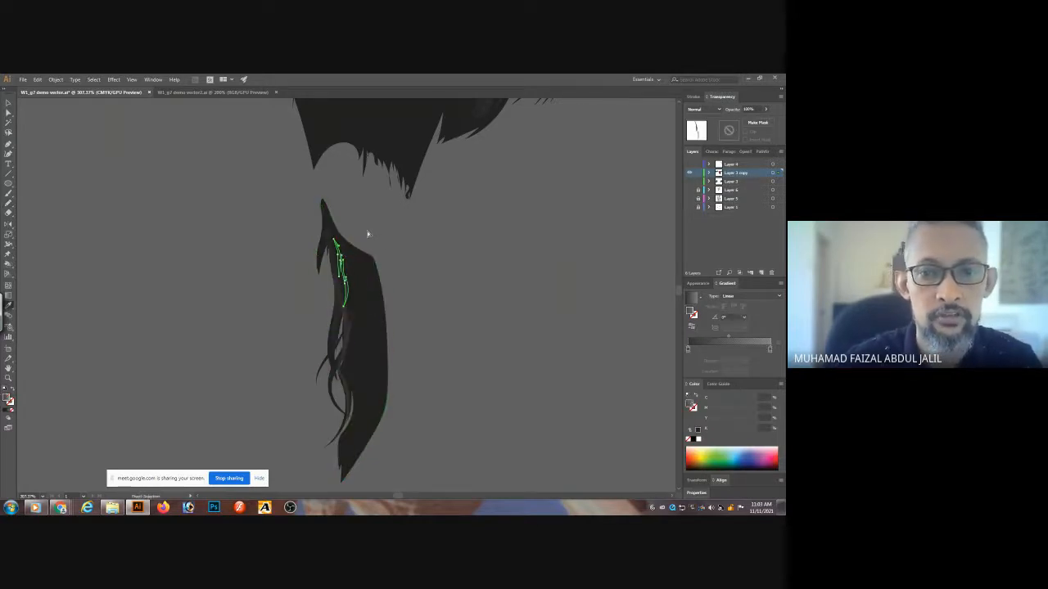
left_click(353, 269, "ctrl")
left_click(393, 264, "ctrl")
left_click(370, 237, "ctrl")
left_click(393, 267, "ctrl")
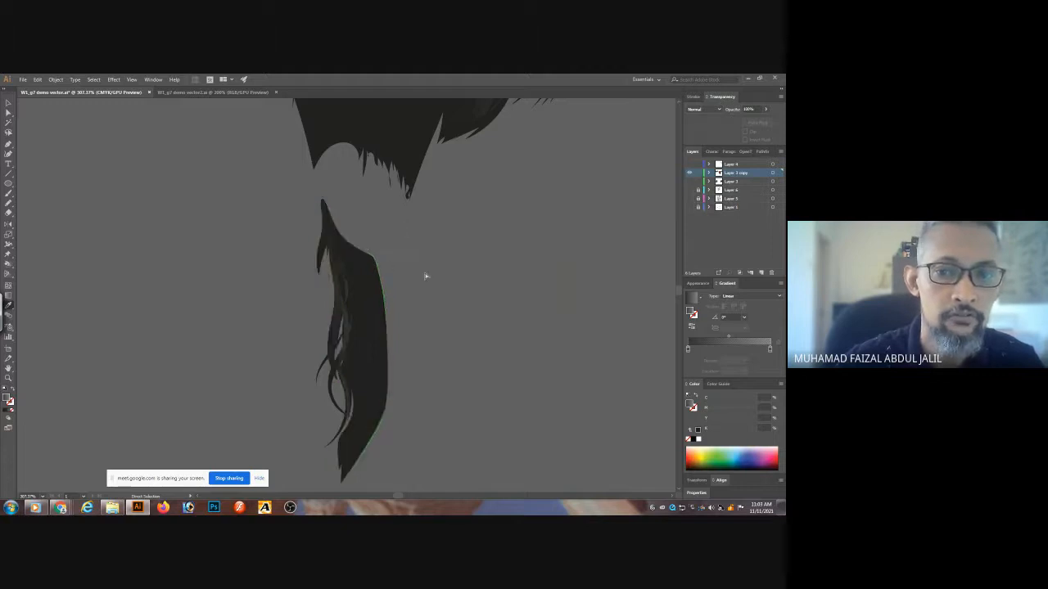
- Check the lower lock's new gradient highlights up close and against the other hair version
left_click_drag(438, 311, 368, 221)
key("ctrl+minus")
key("ctrl+minus")
key("ctrl+minus")
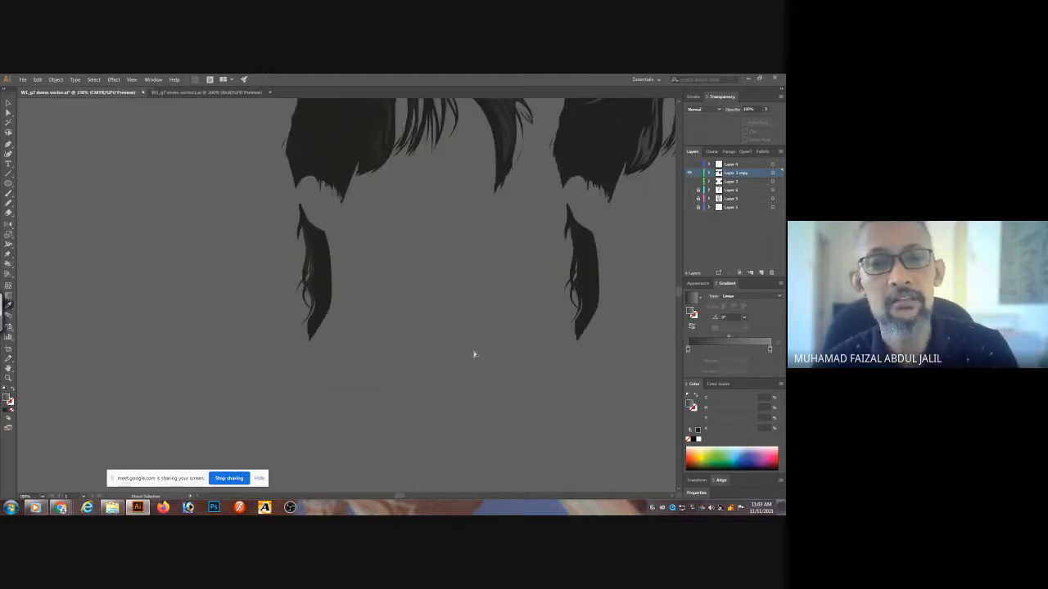
key("ctrl+minus")
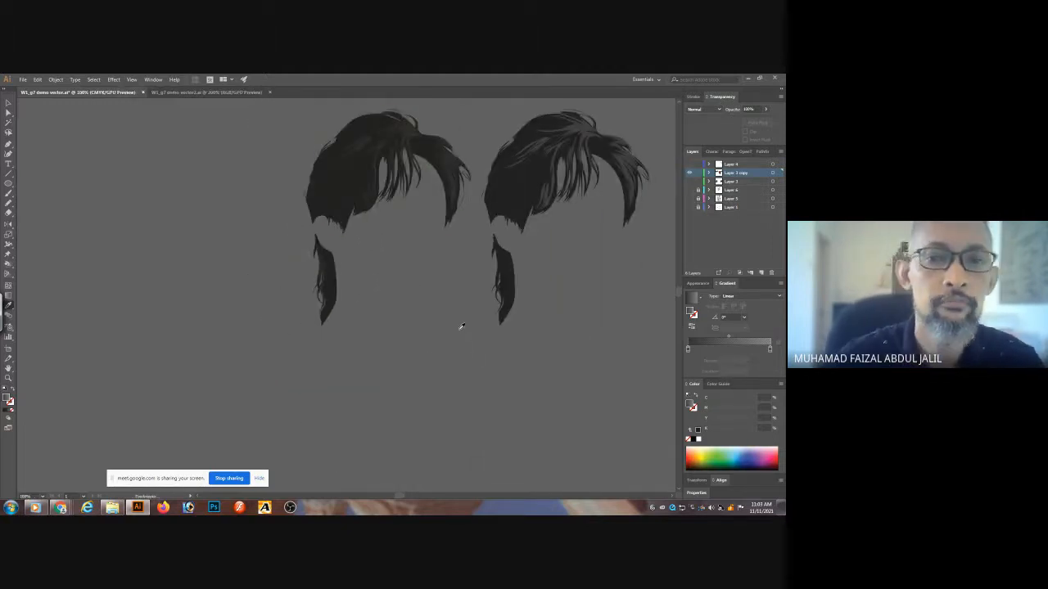
left_click_drag(347, 262, 367, 220)
left_click(319, 283)
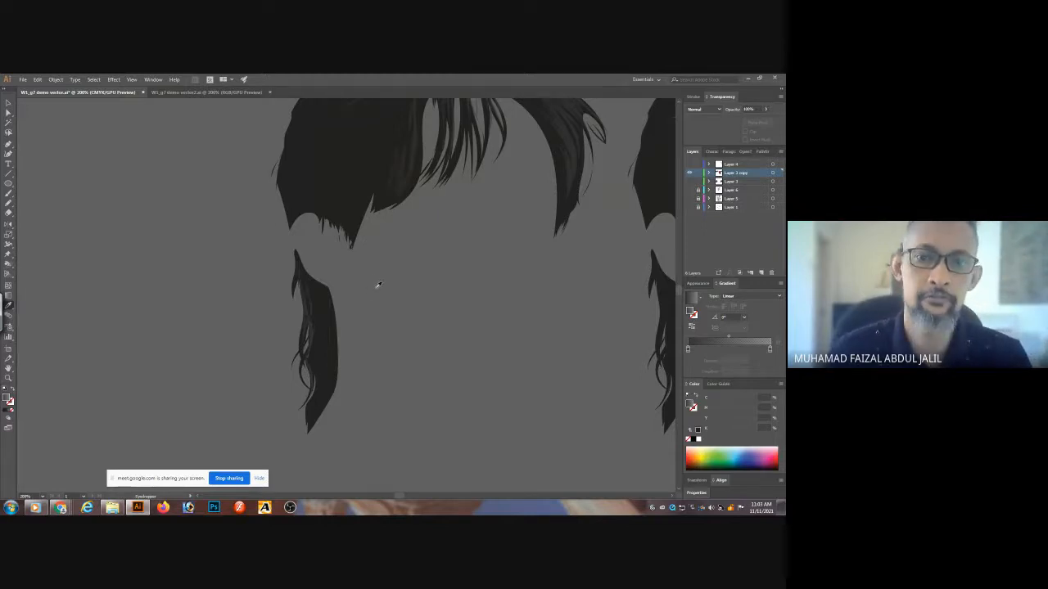
key("ctrl+minus")
key("ctrl+minus")
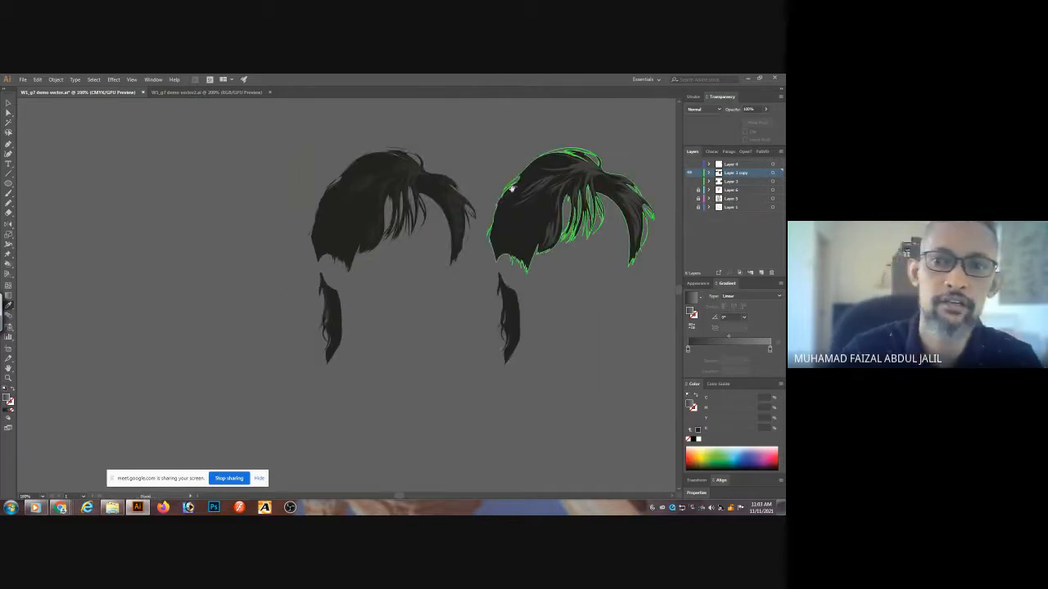
- Sample the maroon of the masked character's hair and outline a jagged eyebrow above the red eye's lens with the Pencil tool
scroll(406, 370, "right", 5)
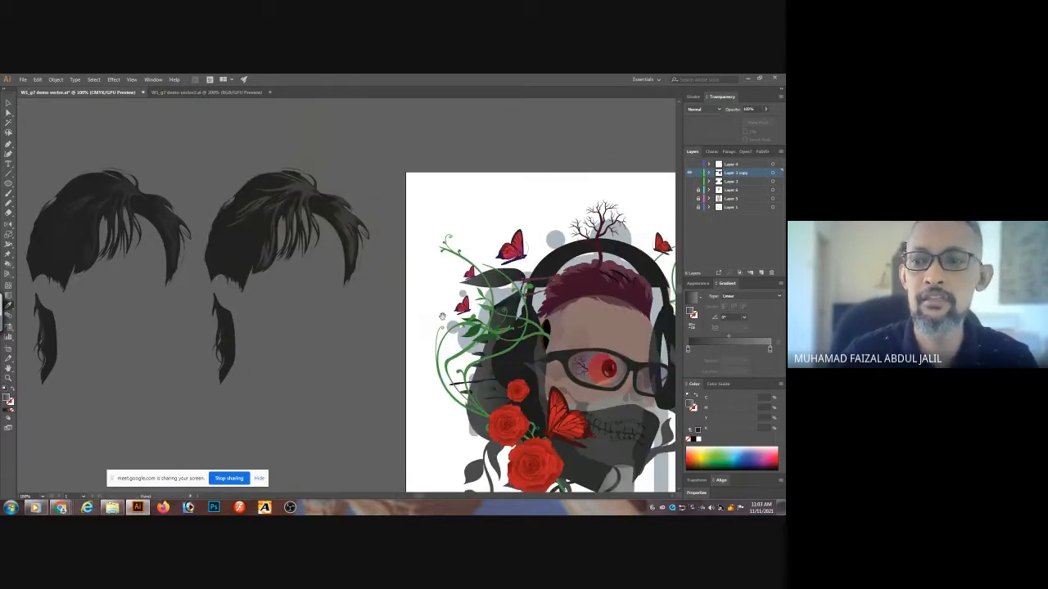
scroll(381, 295, "right", 2)
scroll(382, 294, "down", 2)
triple_click(498, 263)
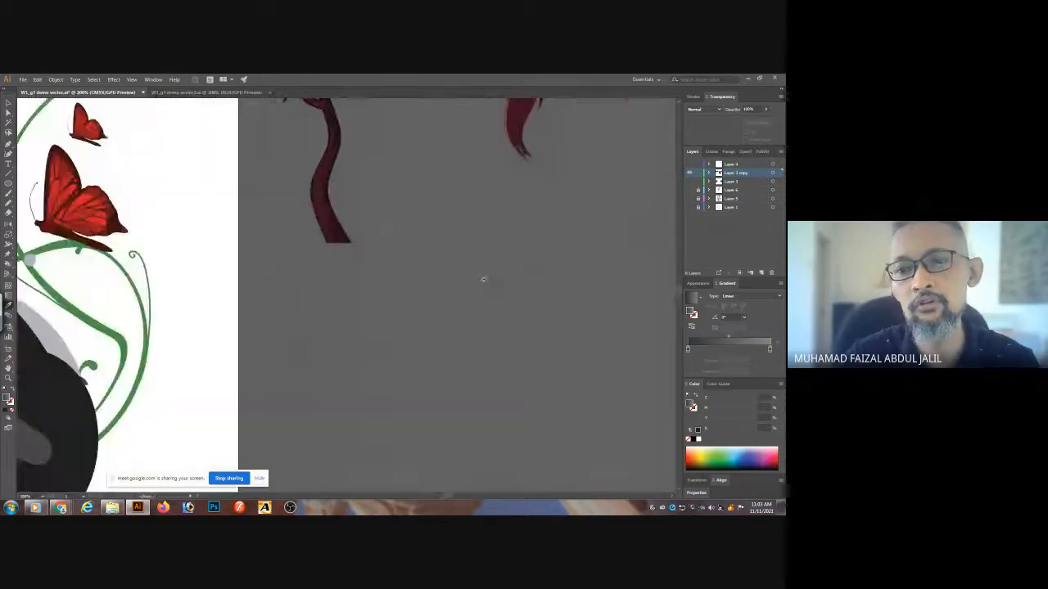
left_click_drag(147, 245, 674, 221)
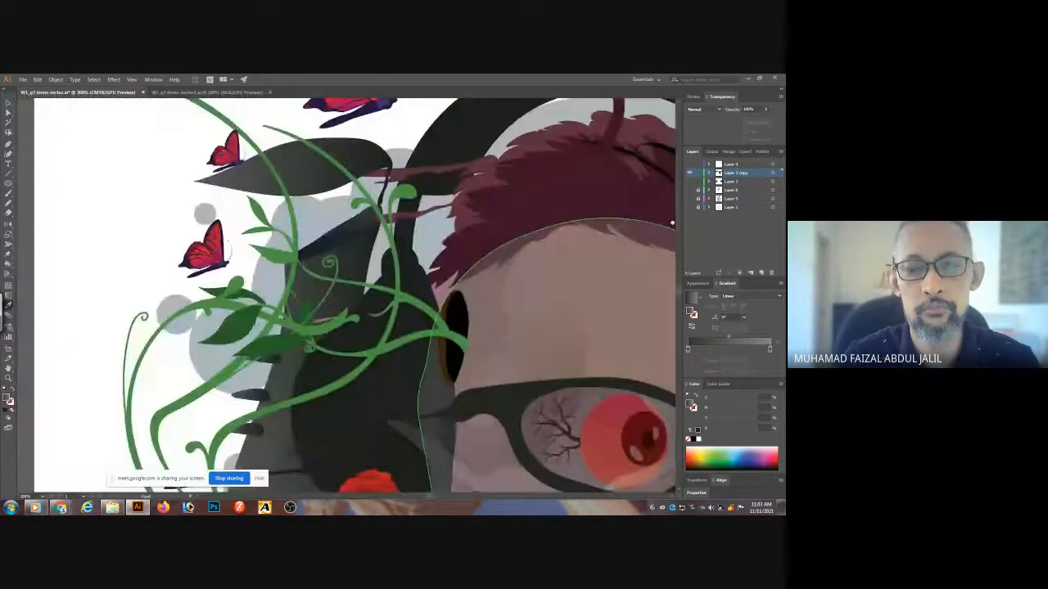
left_click(590, 153)
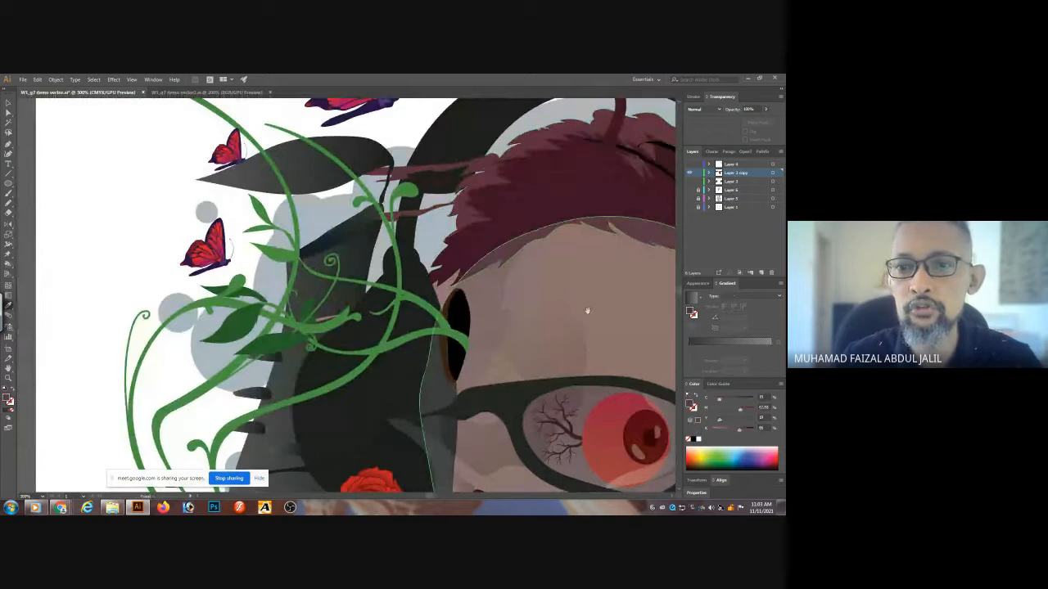
scroll(573, 311, "down", 3)
scroll(573, 311, "right", 3)
scroll(563, 312, "down", 1)
scroll(564, 313, "right", 1)
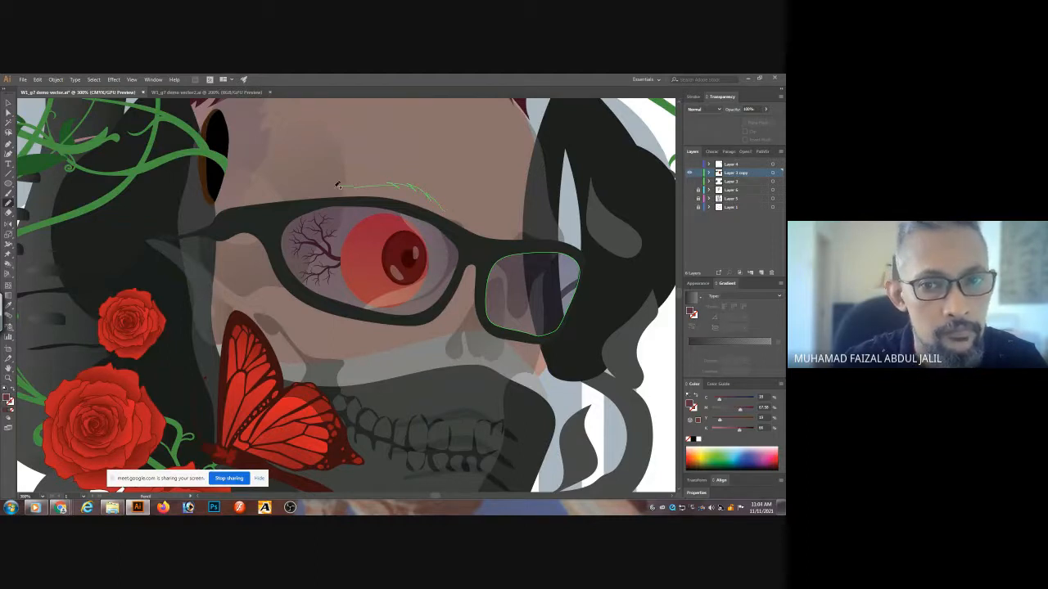
left_click_drag(333, 190, 364, 188)
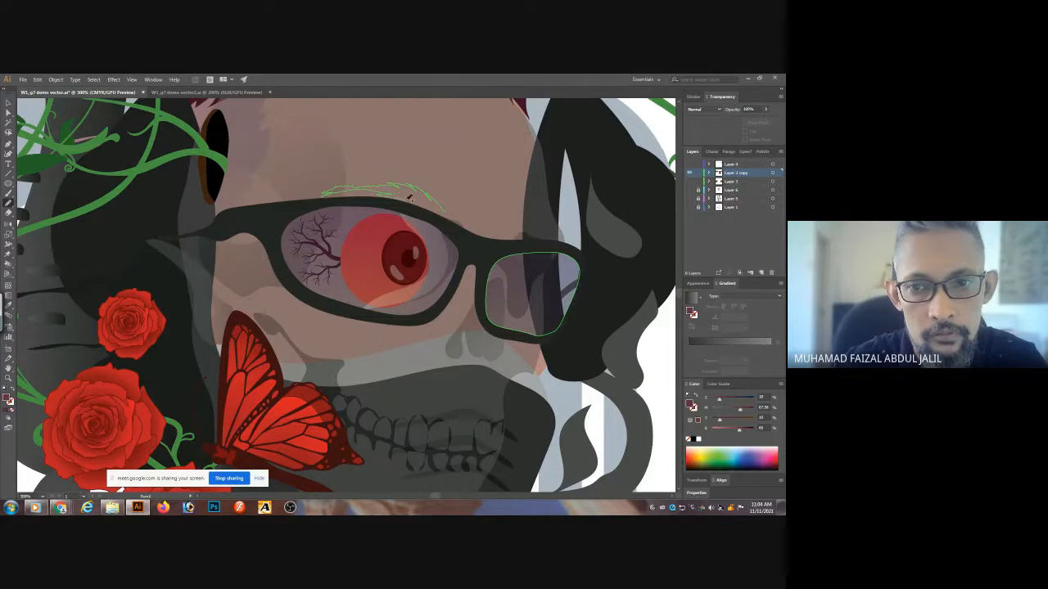
left_click_drag(451, 210, 451, 210)
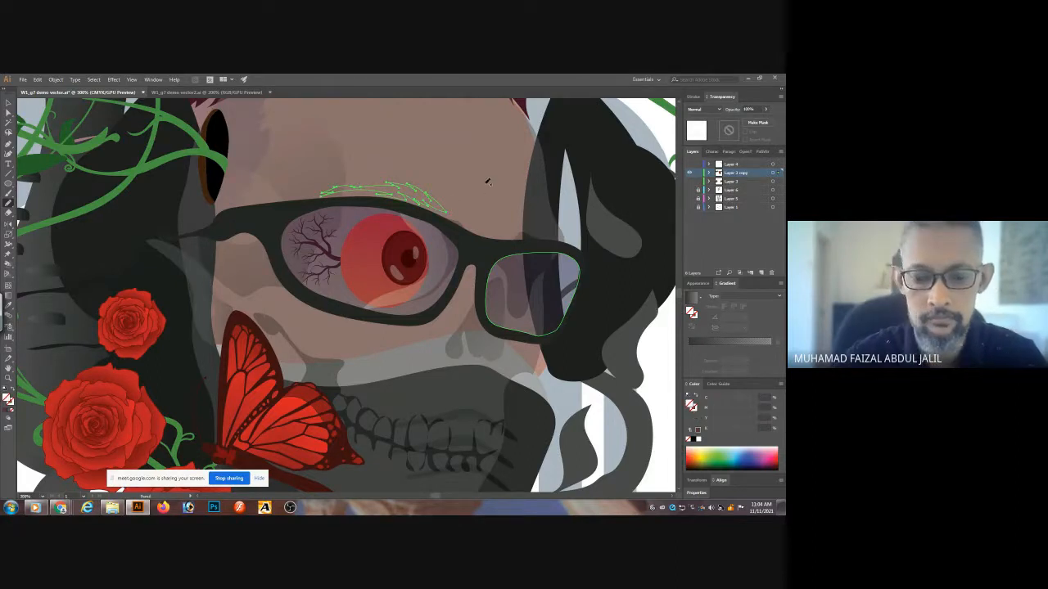
- Fill the new eyebrow with the dark maroon sampled from the edge of the character's hair
key("i")
left_click(523, 106)
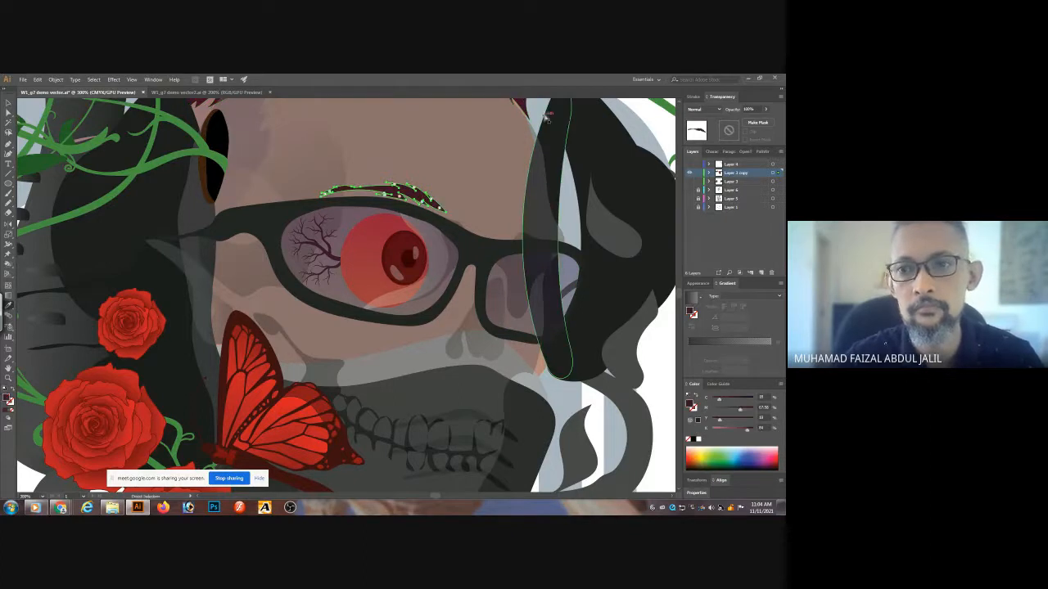
left_click(567, 209, "ctrl")
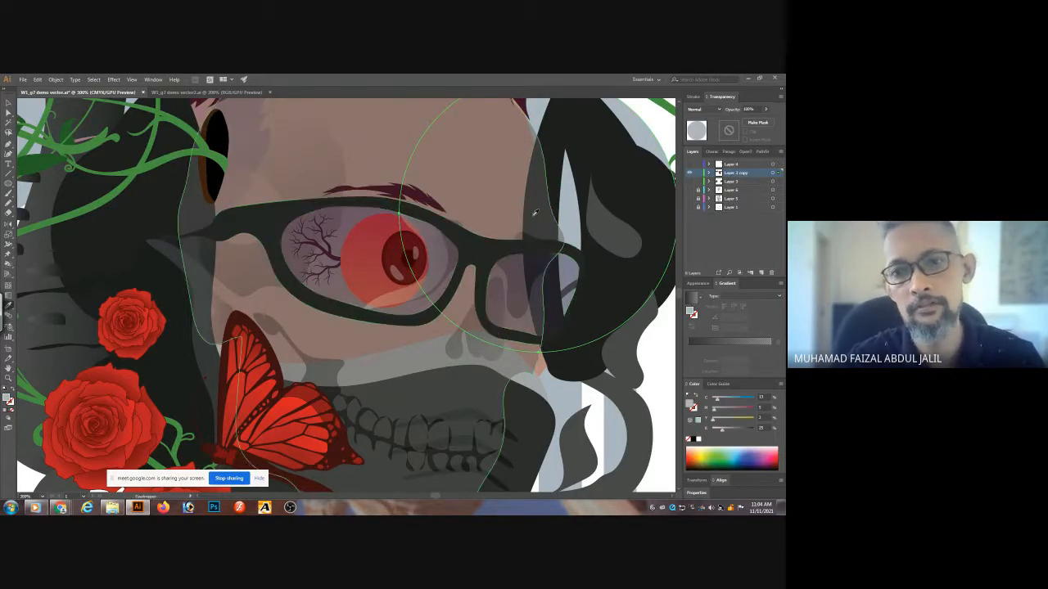
left_click(413, 189, "ctrl")
left_click(411, 187)
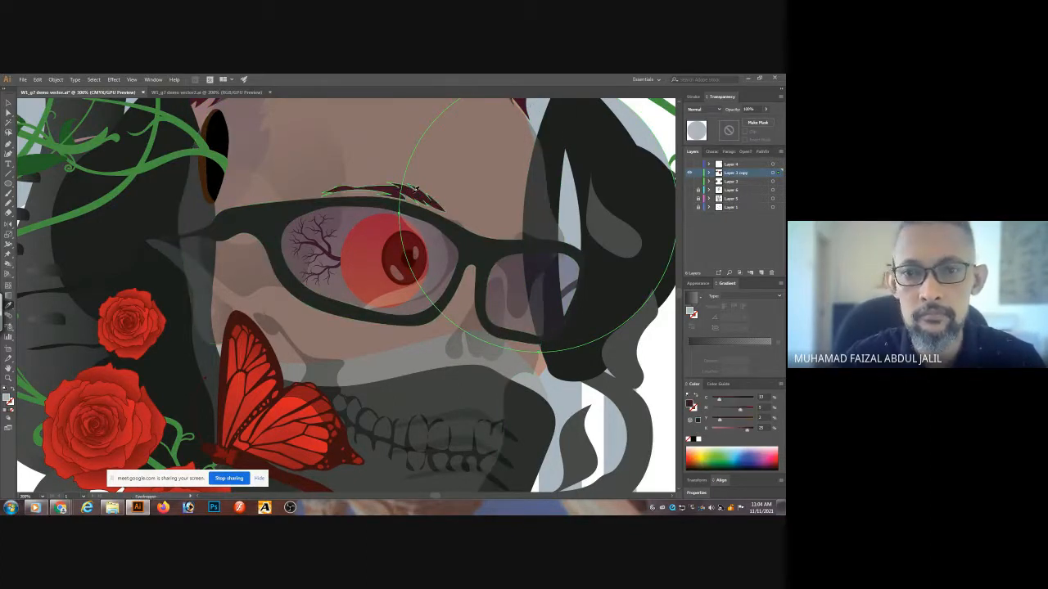
- Outline a jagged eyebrow above the smaller lens with the Pencil tool, fill it with the first eyebrow's dark maroon, and deselect it
key("n")
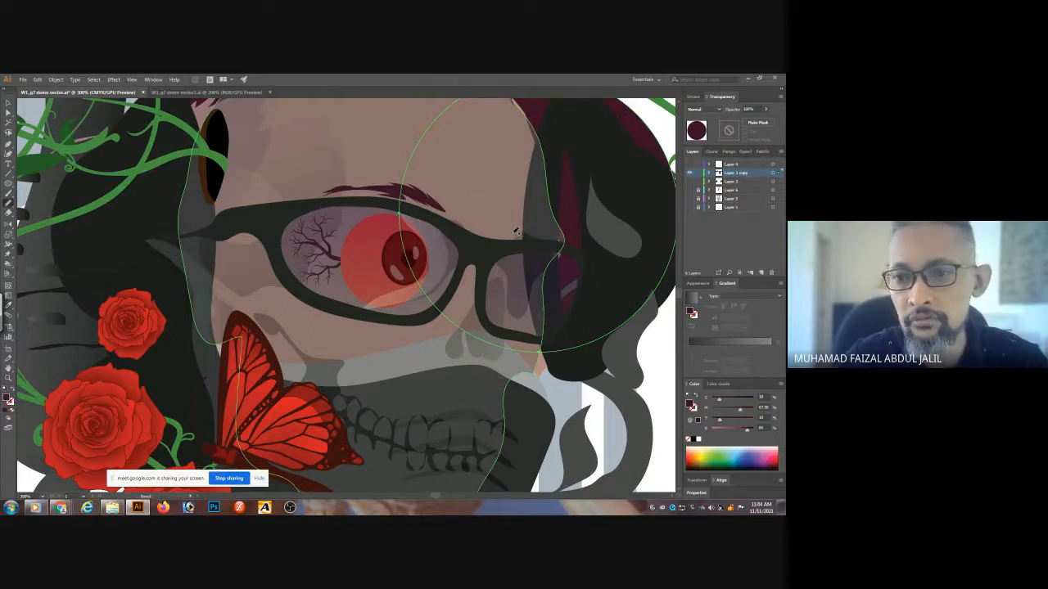
left_click_drag(541, 227, 557, 238)
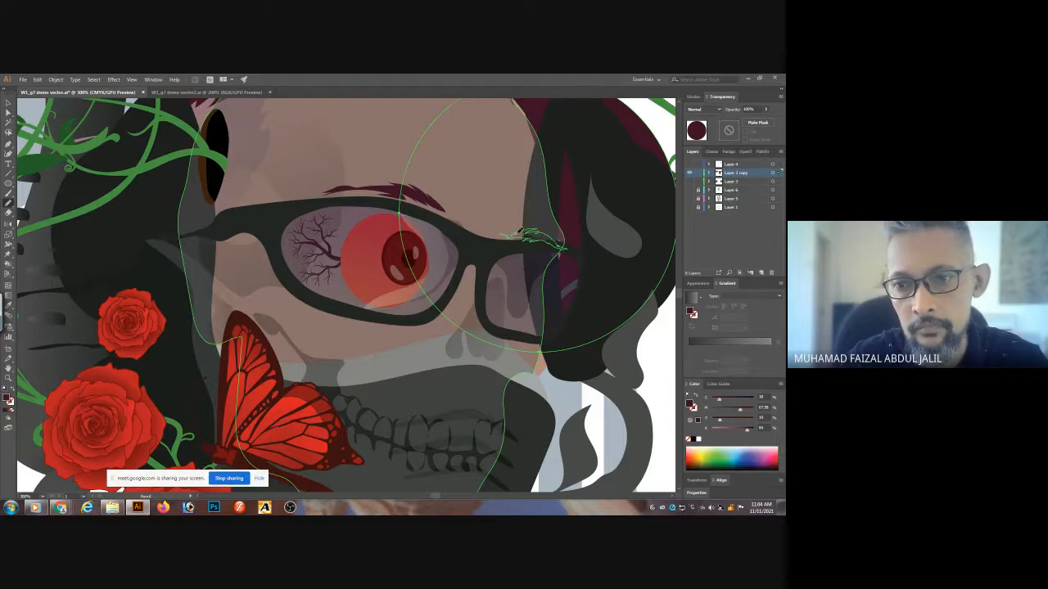
left_click_drag(518, 233, 502, 235)
key("i")
left_click(427, 196)
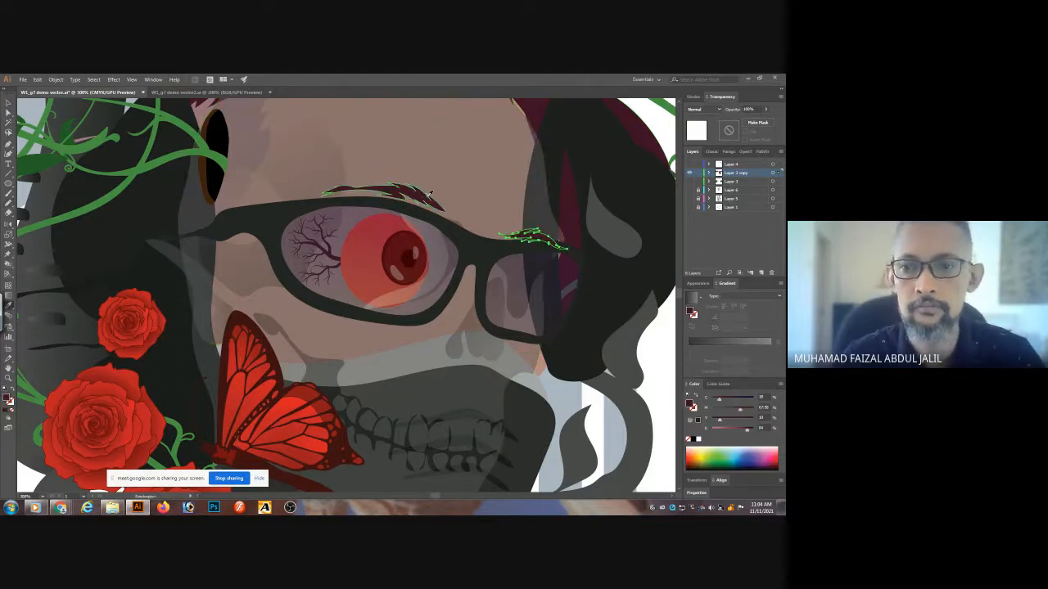
left_click(664, 128, "ctrl")
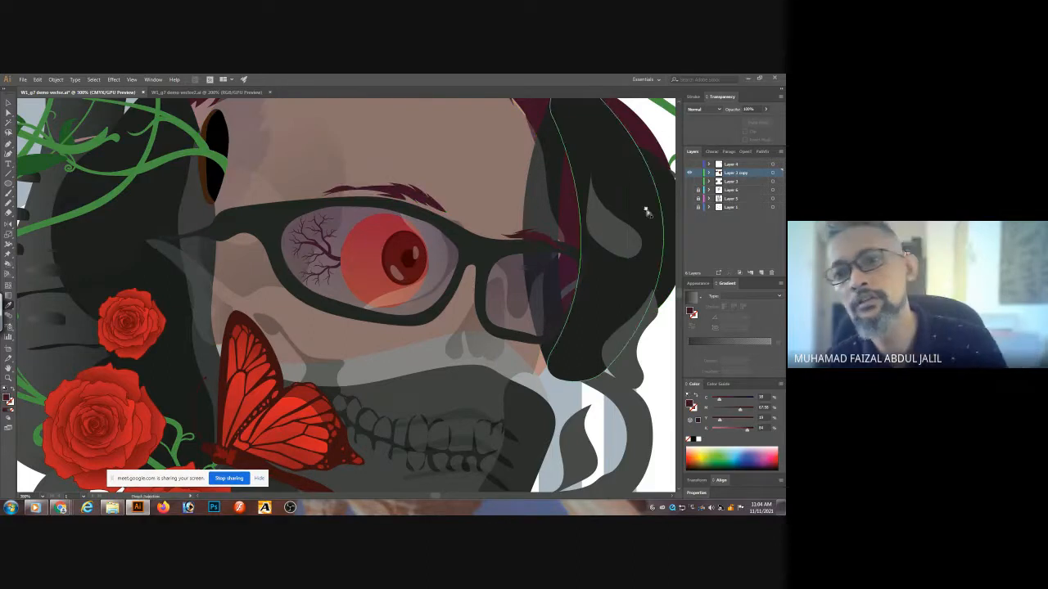
- Switch to the portrait document with the black vector hair and deselect the hair paths
key("ctrl+minus")
key("ctrl+minus")
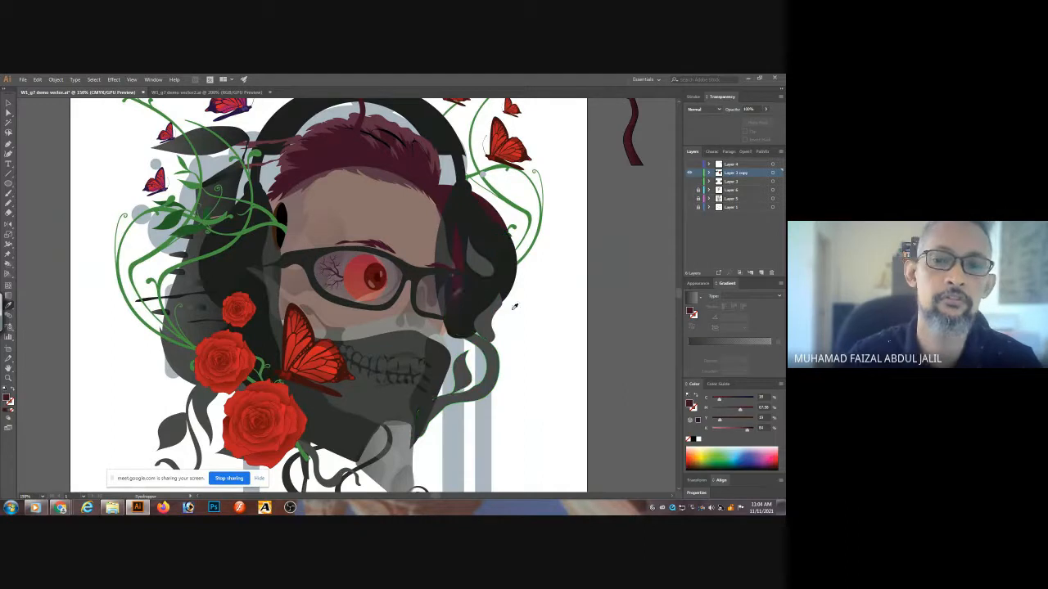
left_click(208, 92)
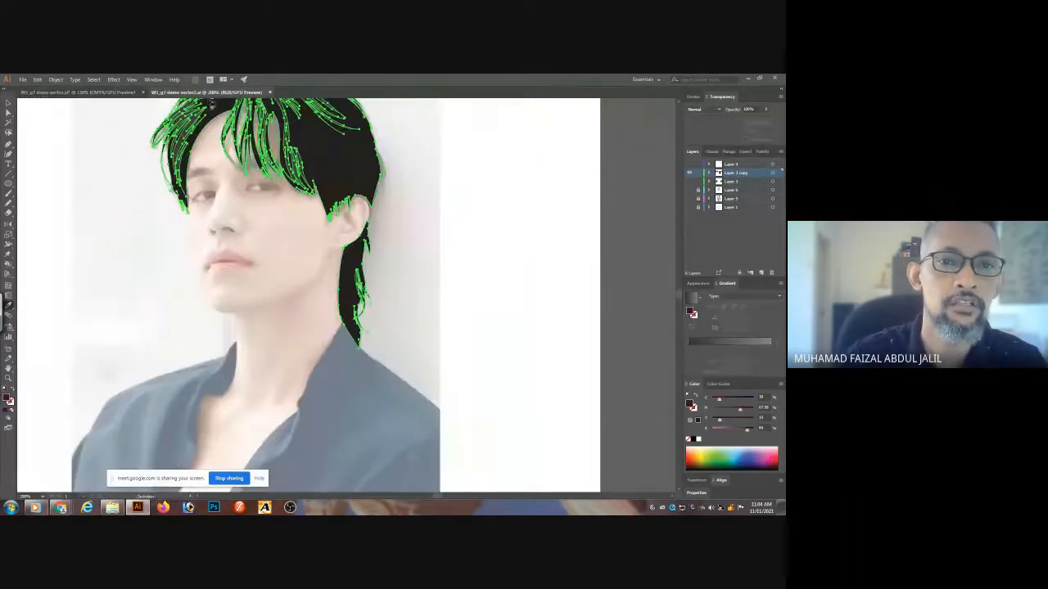
left_click(226, 252)
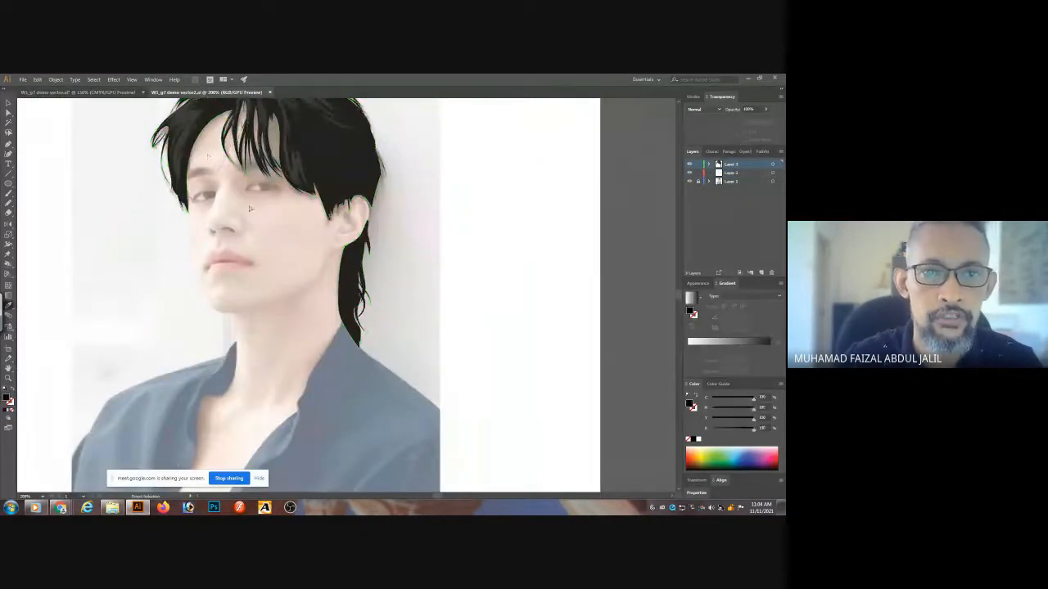
left_click(350, 185, "ctrl")
left_click_drag(435, 157, 483, 218)
left_click(261, 119, "ctrl")
- Add a new layer directly above Layer 1 and outline the shadow area under the fringe and around the eye nearer the ear with the Pencil tool
key("n")
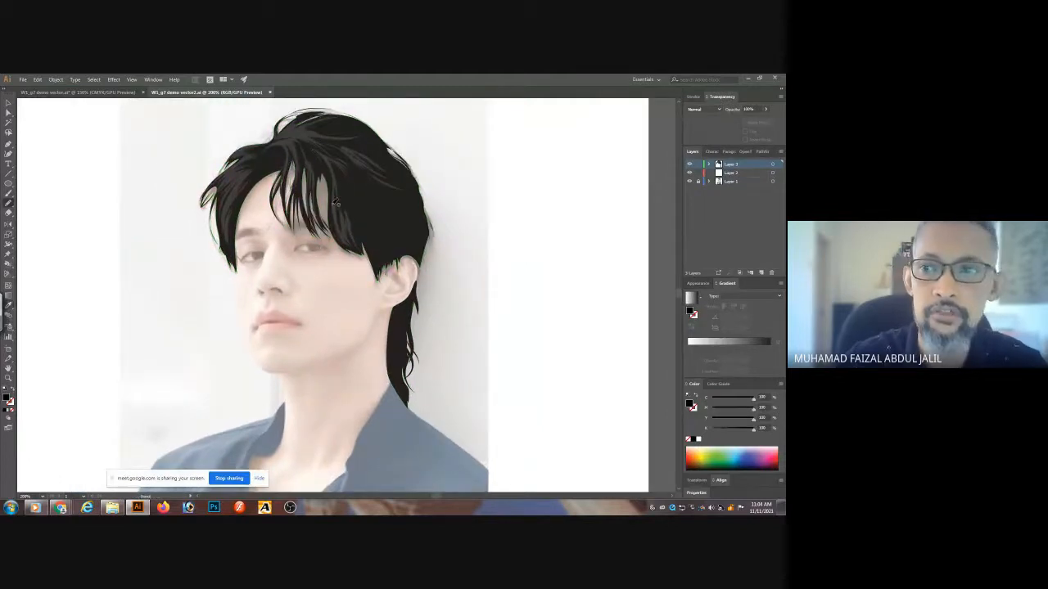
left_click(392, 157, "ctrl")
left_click(320, 283, "ctrl")
left_click(320, 283, "ctrl")
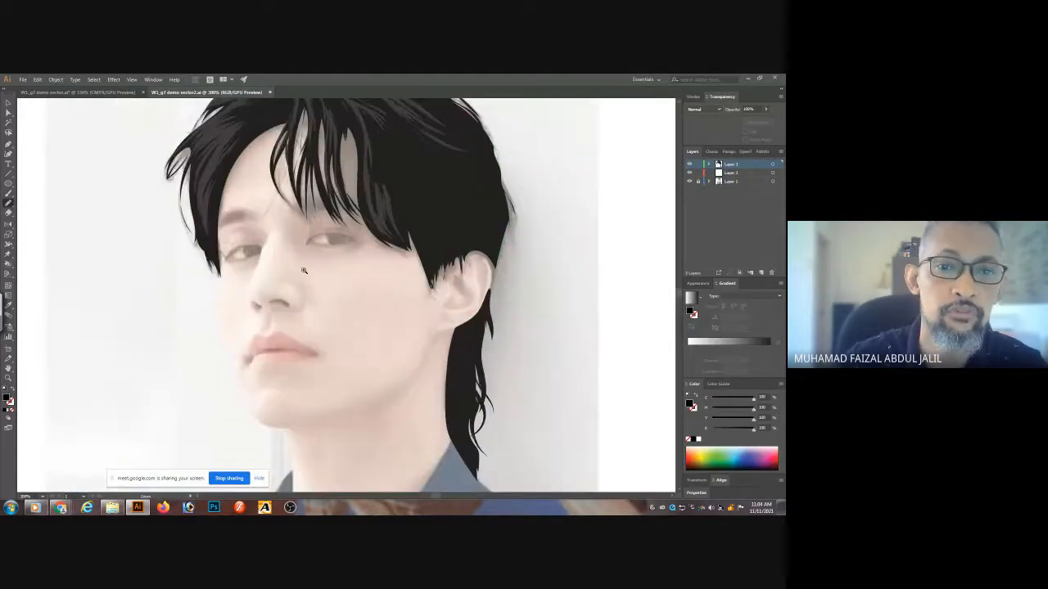
left_click_drag(328, 246, 337, 271)
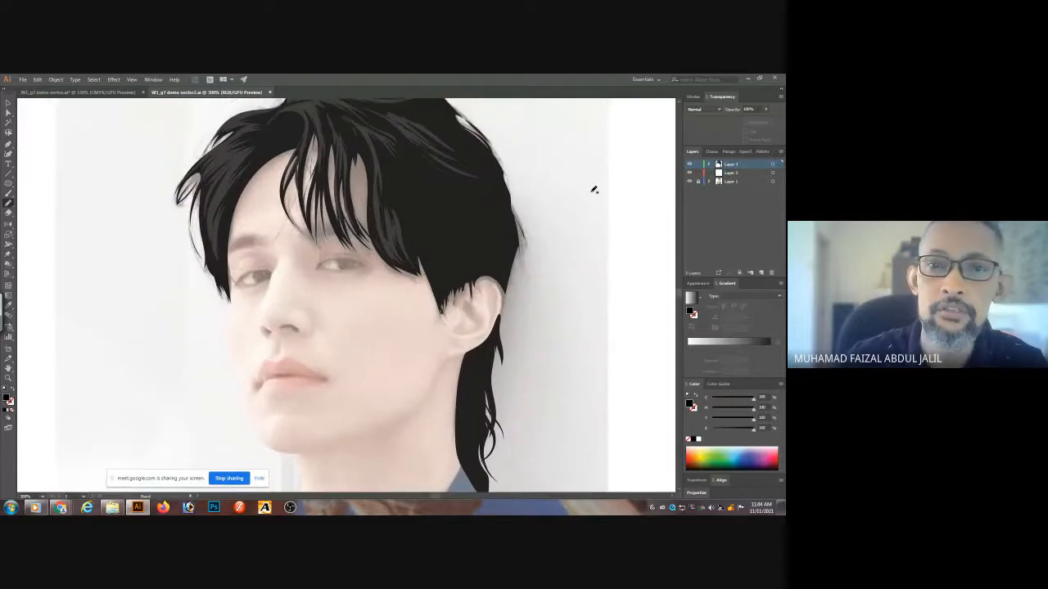
left_click(733, 181)
left_click(762, 273)
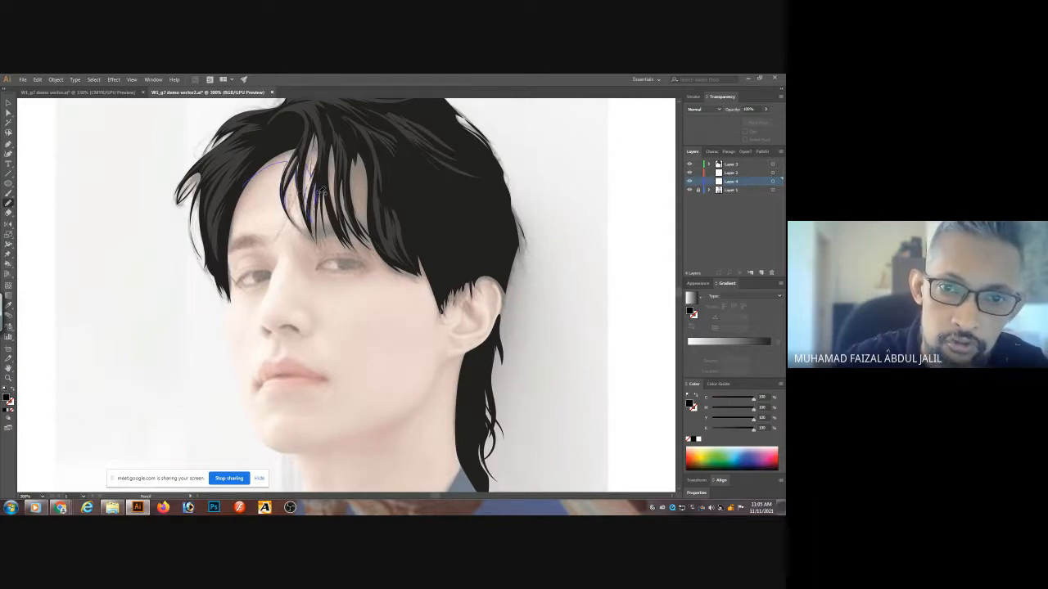
mouse_move(324, 191)
left_mouse_down()
mouse_move(334, 227)
mouse_move(301, 237)
mouse_move(296, 255)
mouse_move(311, 276)
mouse_move(372, 270)
mouse_move(322, 269)
mouse_move(332, 259)
mouse_move(438, 296)
mouse_move(376, 155)
mouse_move(339, 121)
mouse_move(284, 131)
mouse_move(246, 181)
mouse_move(252, 175)
left_mouse_up()
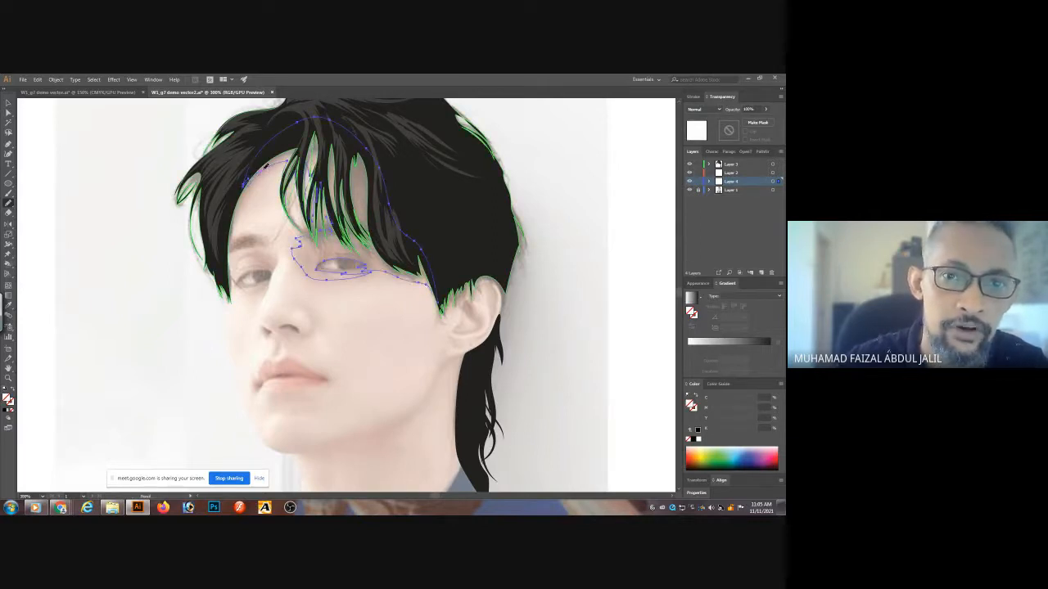
left_click_drag(264, 168, 281, 161)
key("ctrl+z")
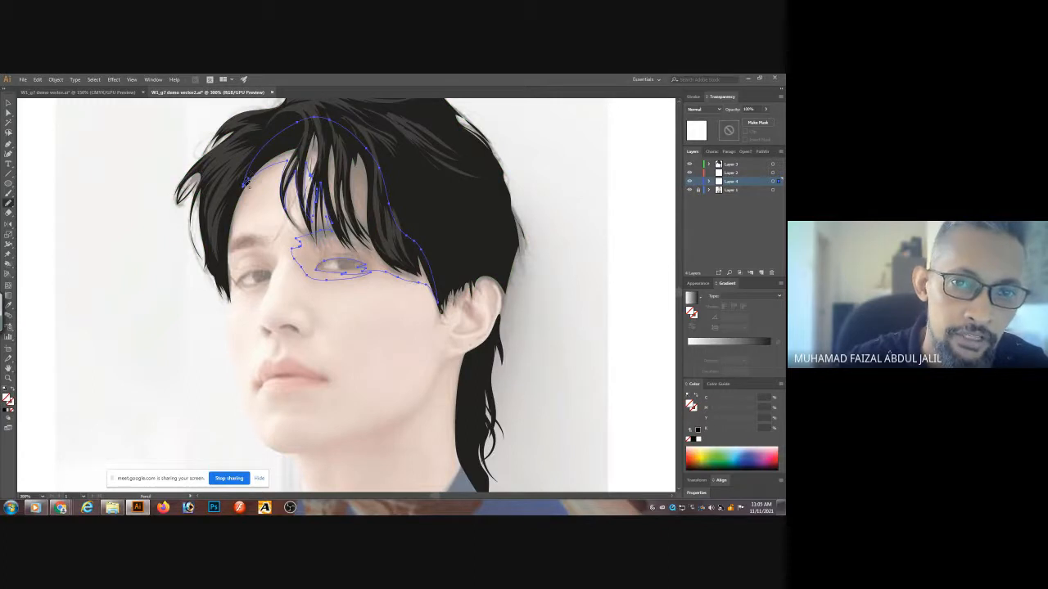
left_click_drag(249, 179, 282, 163)
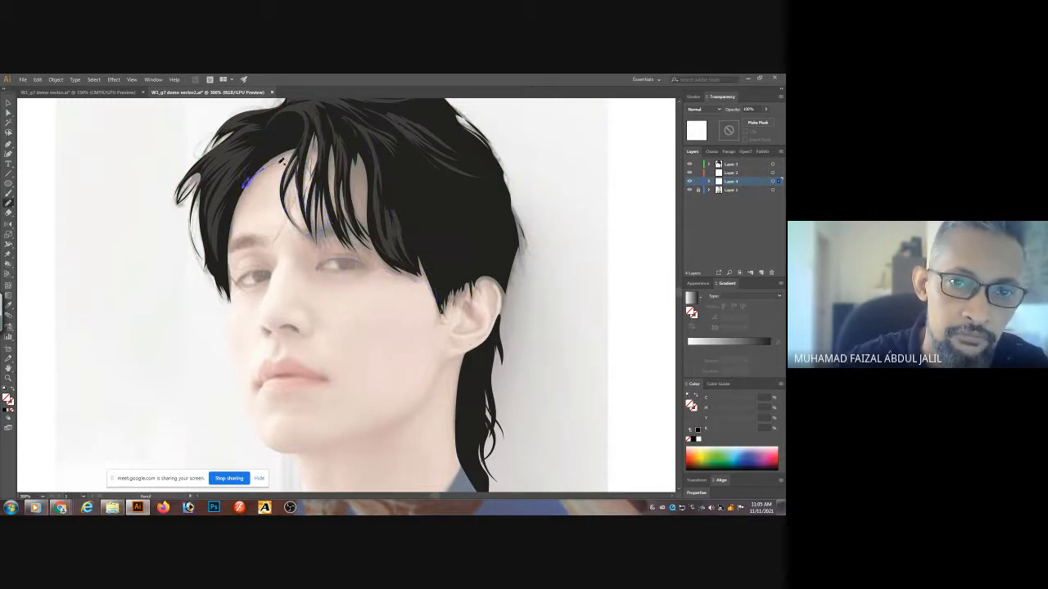
key("ctrl+z")
- Redraw the forehead end of the shadow outline with the Pencil tool so it extends further down along the hairline
left_click(252, 185, "ctrl")
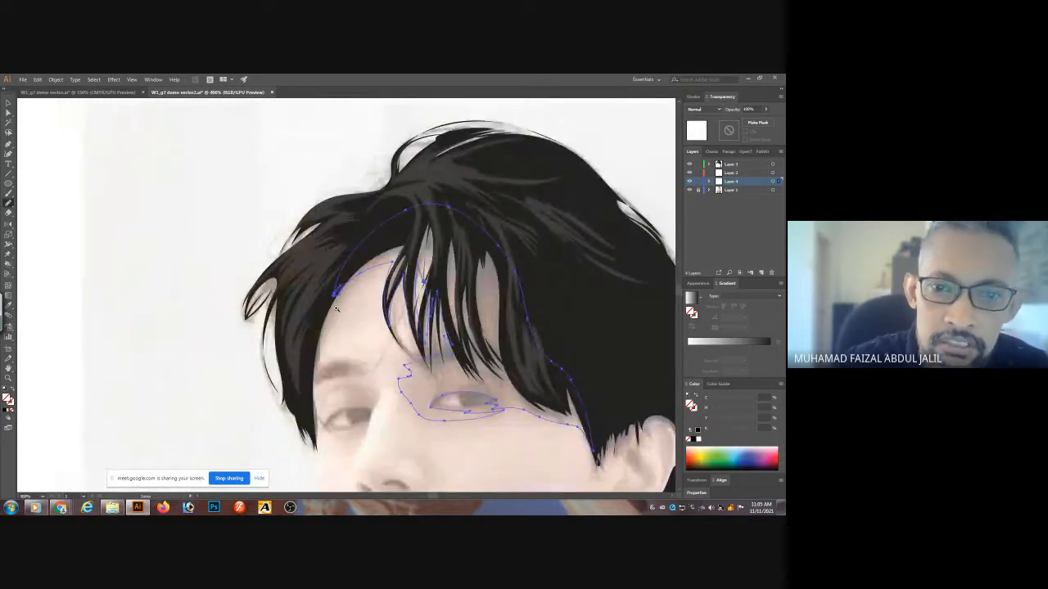
left_click(346, 267, "ctrl")
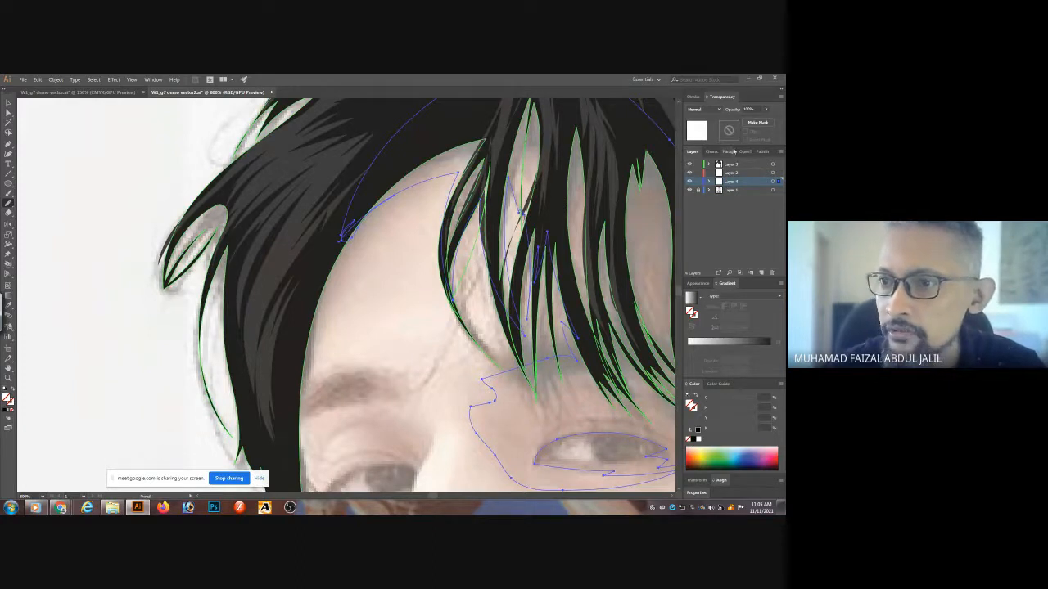
left_click(761, 152)
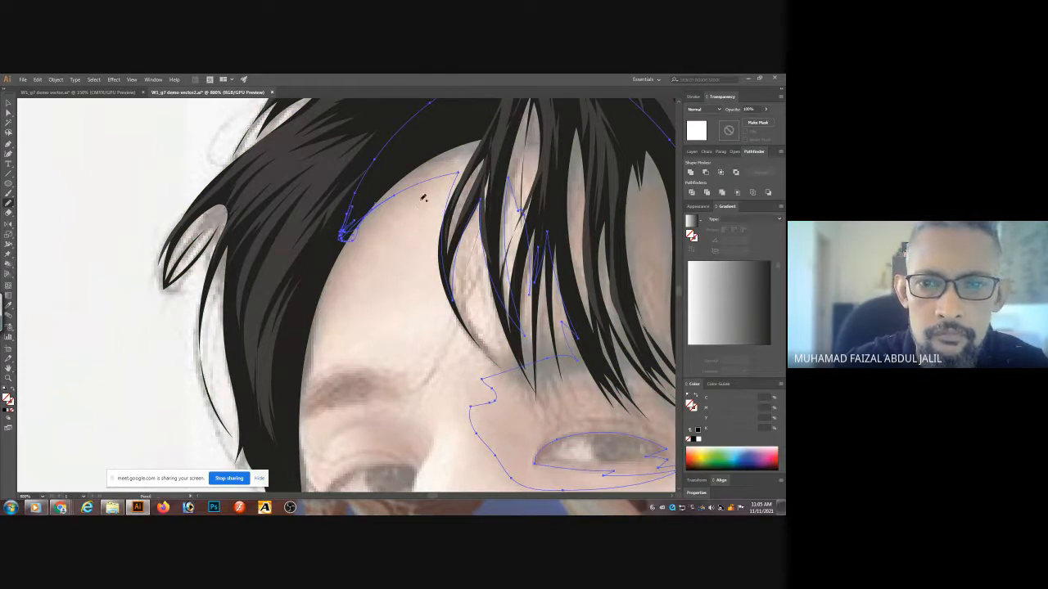
key("ctrl")
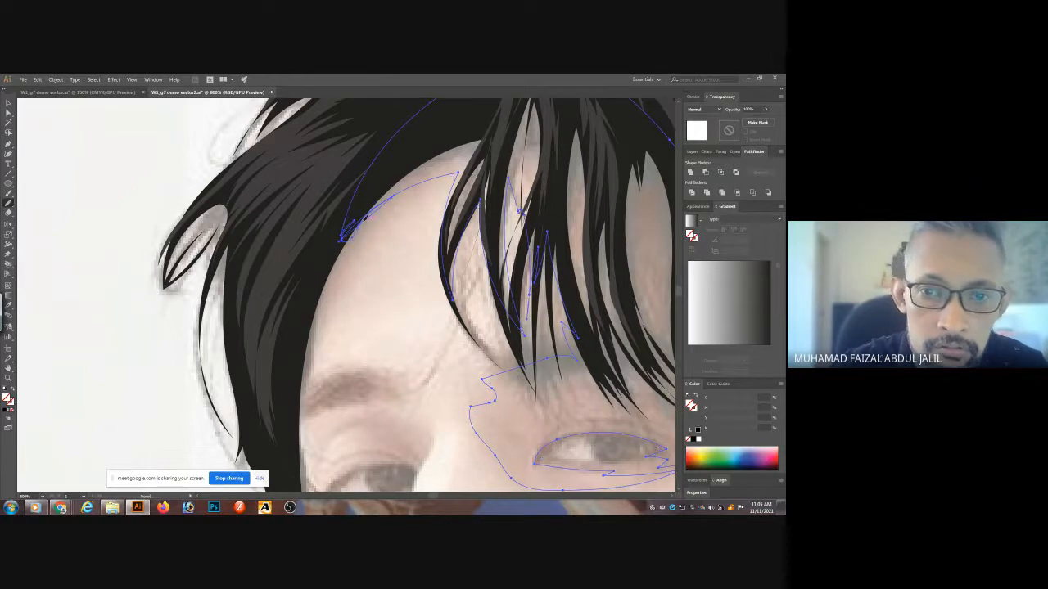
mouse_move(341, 239)
left_mouse_down()
mouse_move(364, 173)
mouse_move(421, 115)
left_mouse_up()
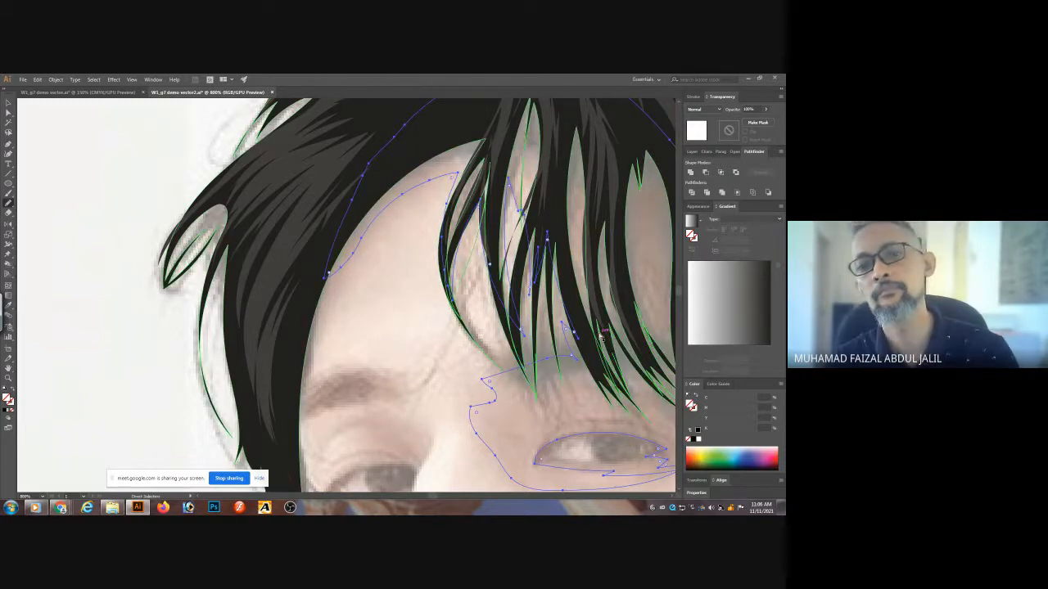
- Fill the forehead and eye shadow shape with a semi-transparent brown using the Eyedropper, and deselect it
key("ctrl+minus")
key("ctrl+minus")
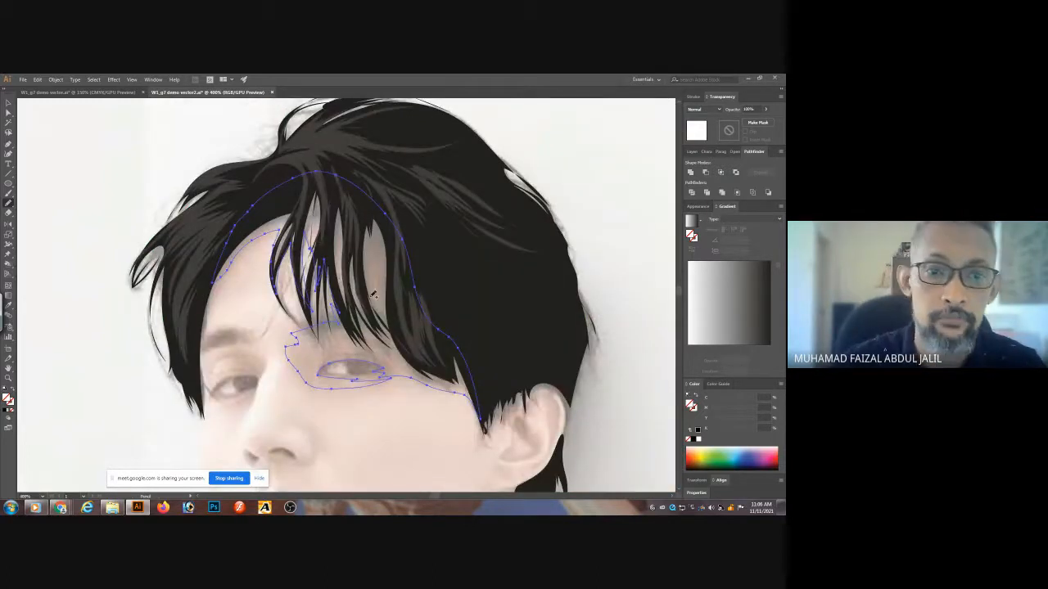
left_click_drag(368, 304, 418, 158)
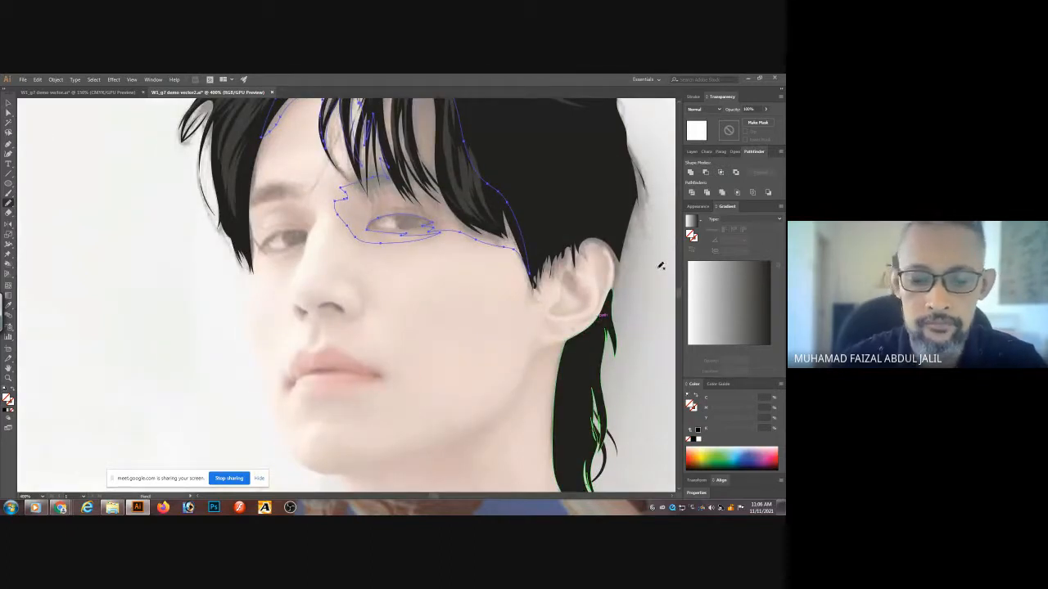
key("i")
left_click(355, 212)
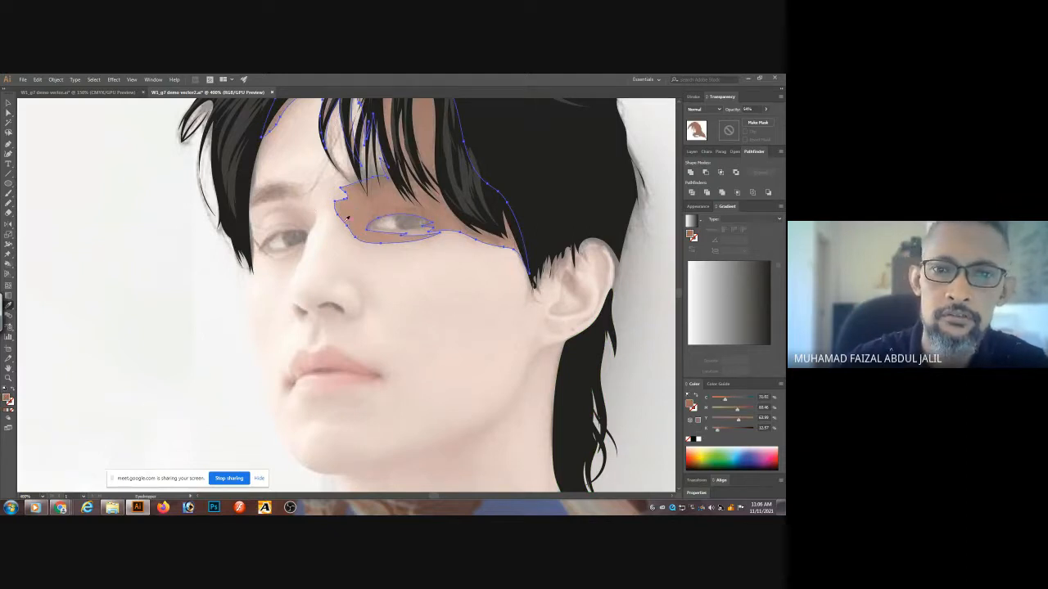
left_click(639, 119, "ctrl")
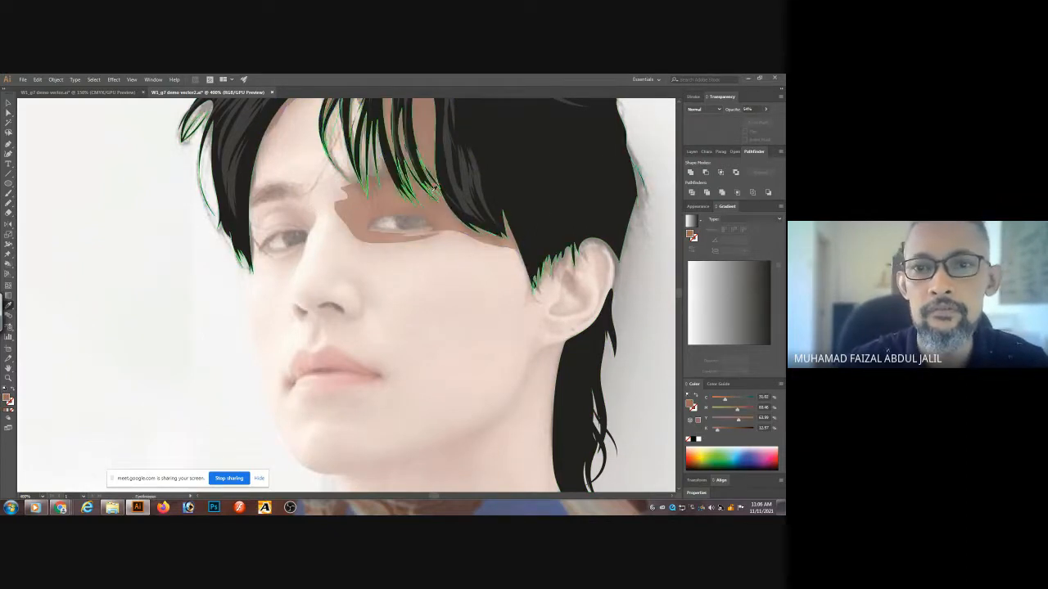
- Outline a shadow from the brow around the other eye with the Pencil tool, copy the first face shadow's brown onto it, and deselect it
key("n")
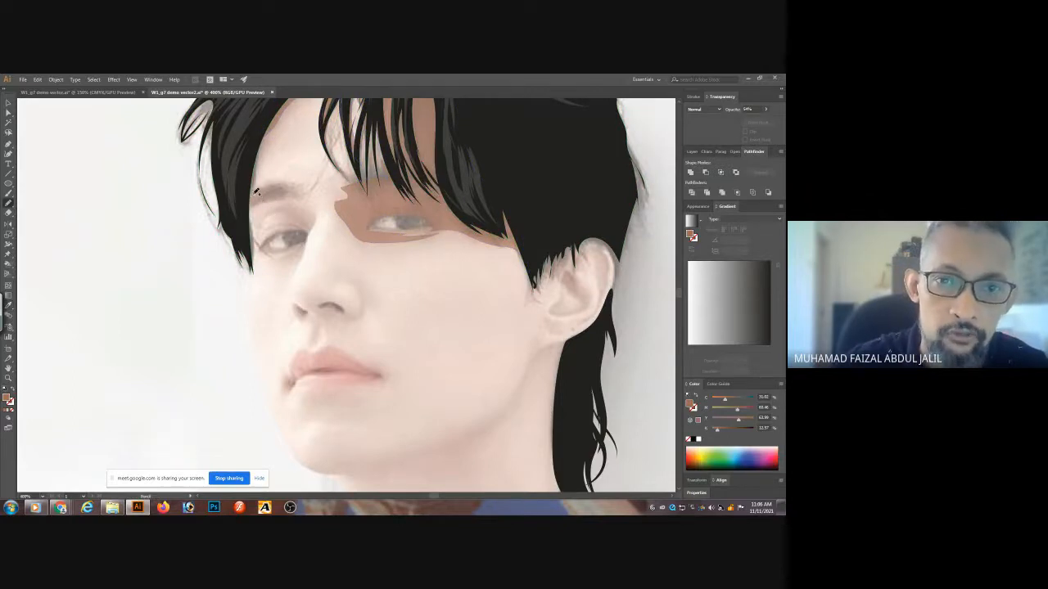
mouse_move(284, 187)
left_mouse_down()
mouse_move(323, 214)
mouse_move(300, 259)
mouse_move(278, 262)
mouse_move(309, 235)
mouse_move(284, 214)
mouse_move(251, 211)
mouse_move(252, 195)
mouse_move(289, 184)
left_mouse_up()
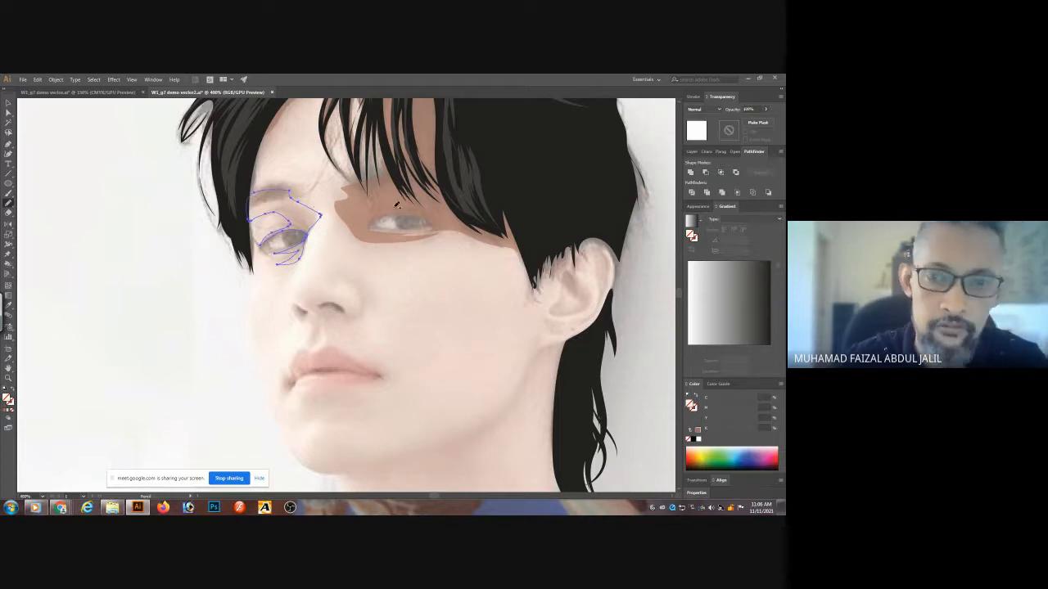
key("i")
left_click(354, 205)
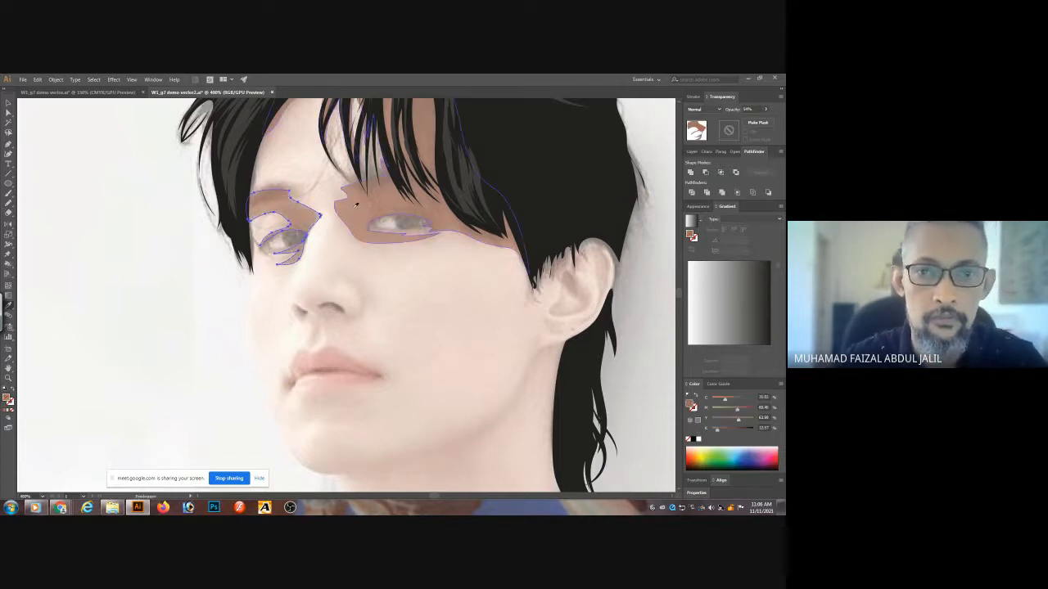
key("ctrl+shift+a")
- Outline the shadow under the nose and down the philtrum with the Pencil tool, copy the eye shadow's brown onto it, and deselect it
key("n")
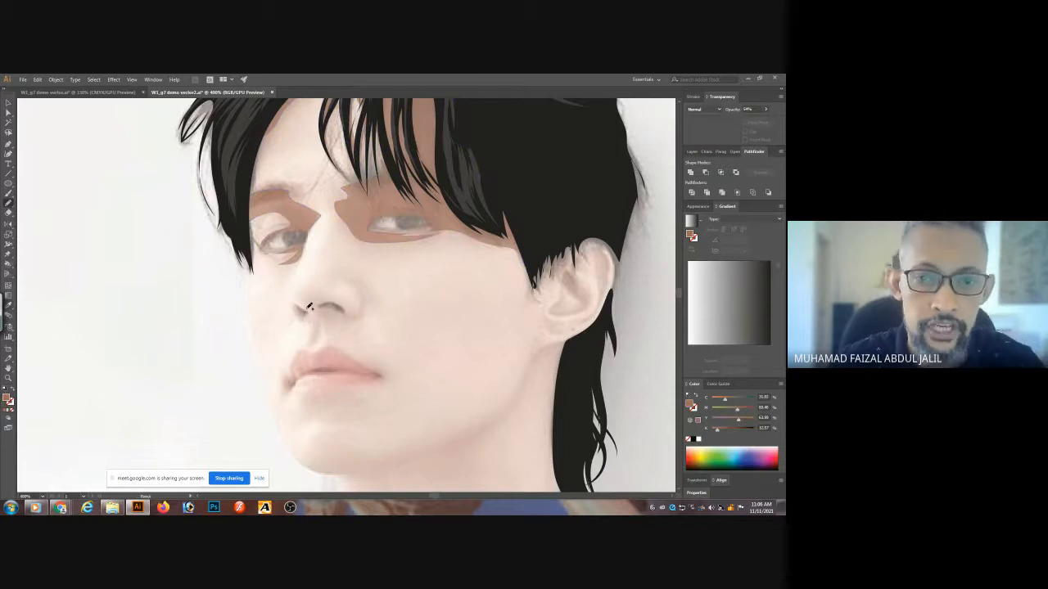
mouse_move(297, 296)
left_mouse_down()
mouse_move(338, 296)
mouse_move(358, 315)
mouse_move(322, 319)
mouse_move(316, 340)
mouse_move(296, 299)
left_mouse_up()
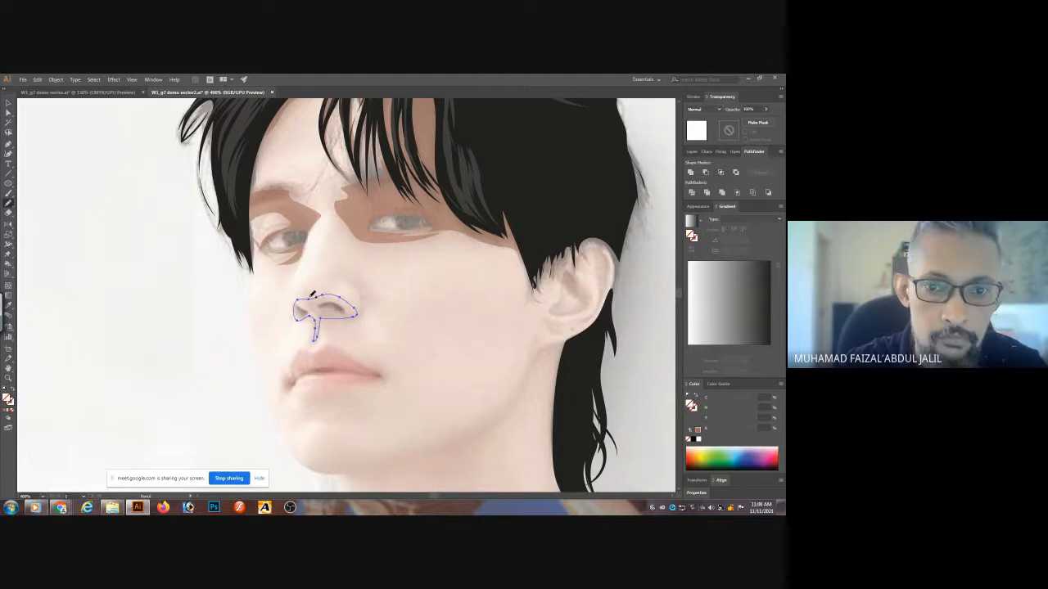
key("i")
left_click(390, 212)
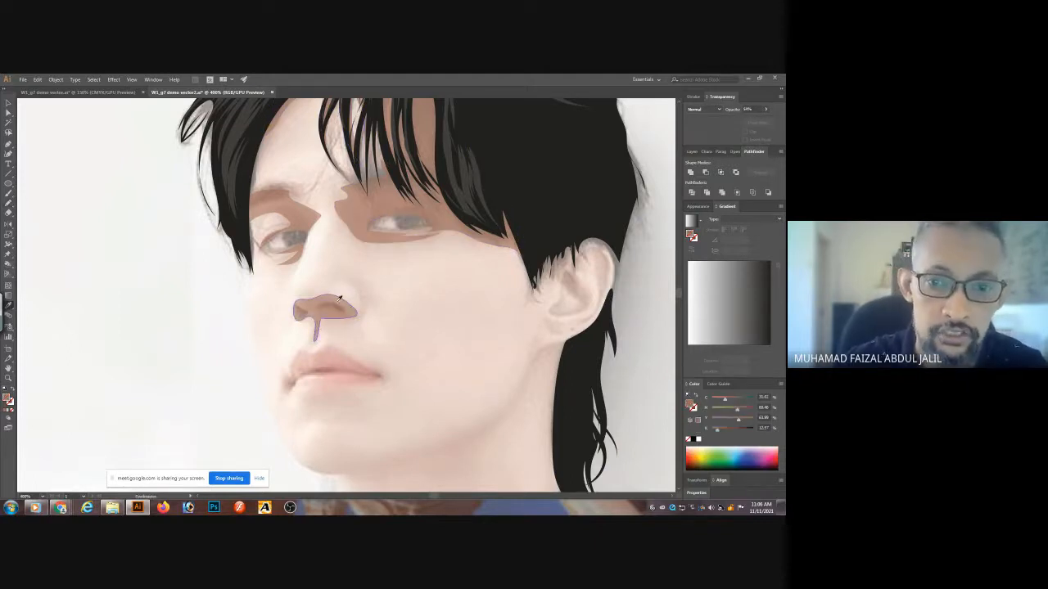
key("ctrl+shift+a")
- Choose a darker brown of 40% brightness as the fill colour and draw a small nostril shape inside the nose shadow in that colour
key("n")
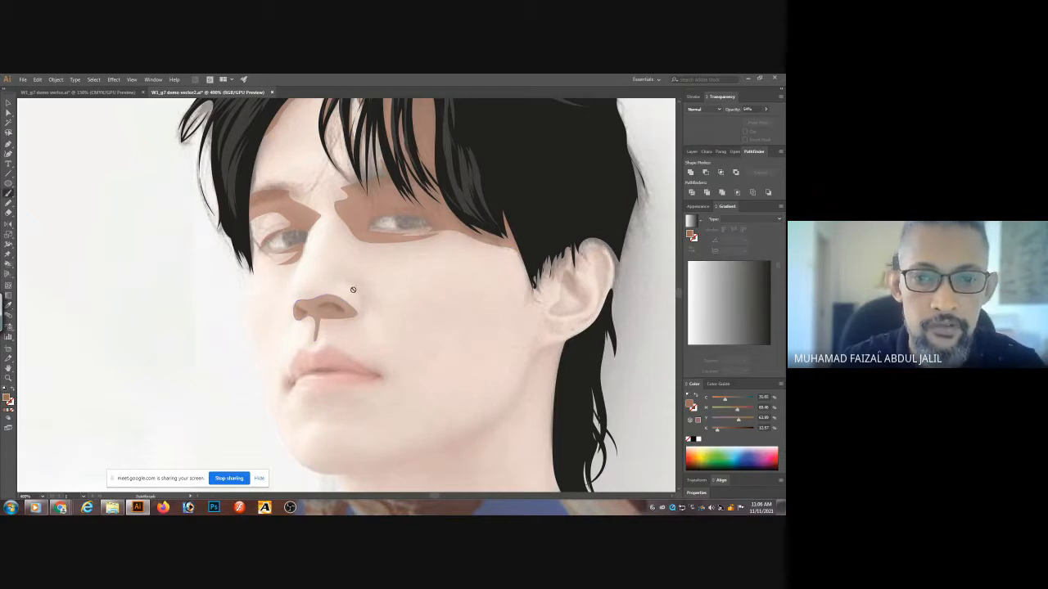
double_click(690, 234)
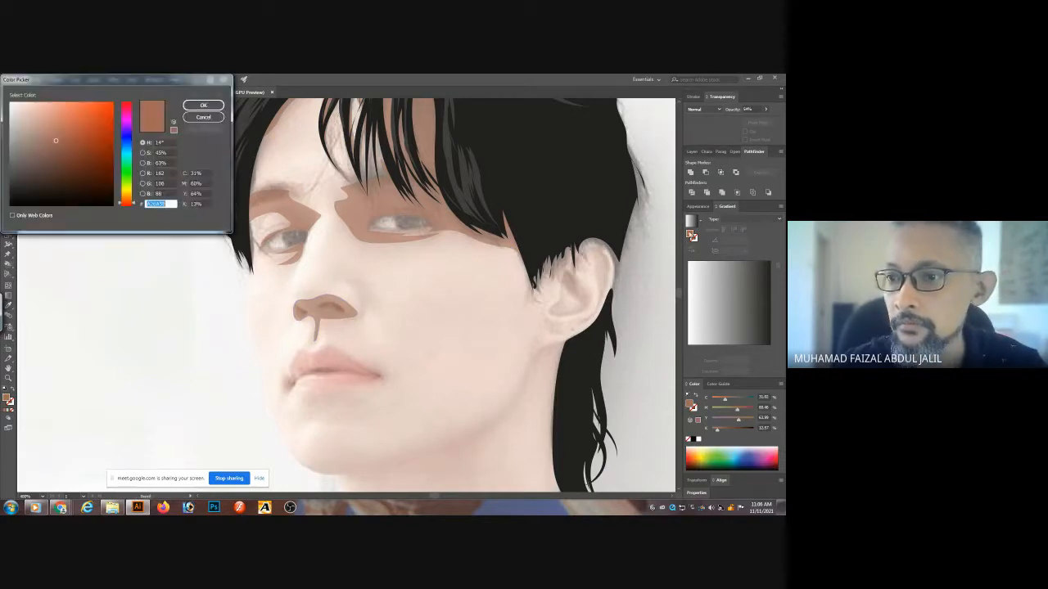
left_click(59, 163)
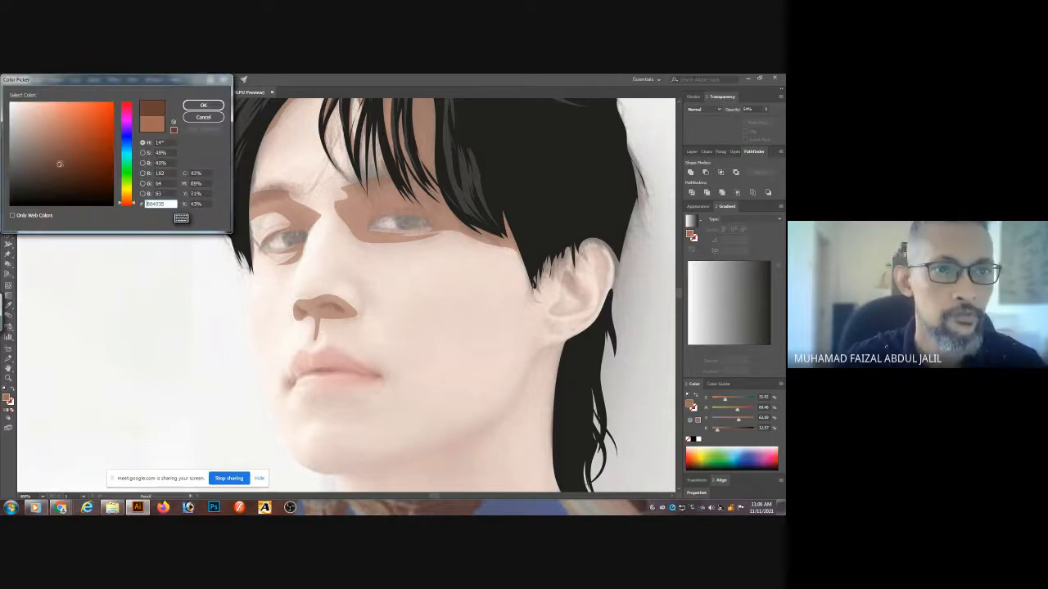
left_click(203, 104)
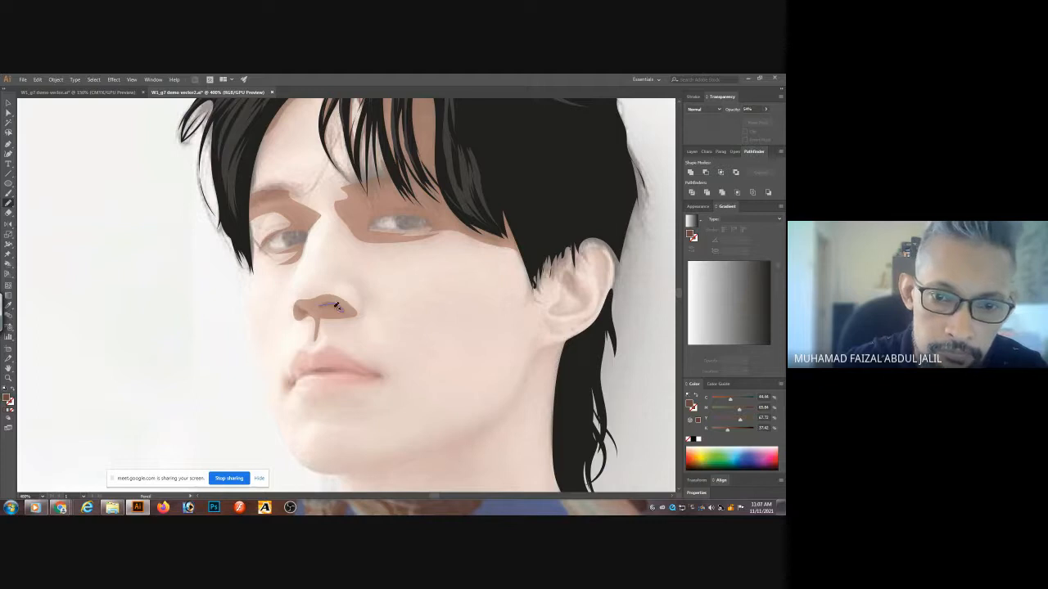
left_click_drag(328, 304, 344, 309)
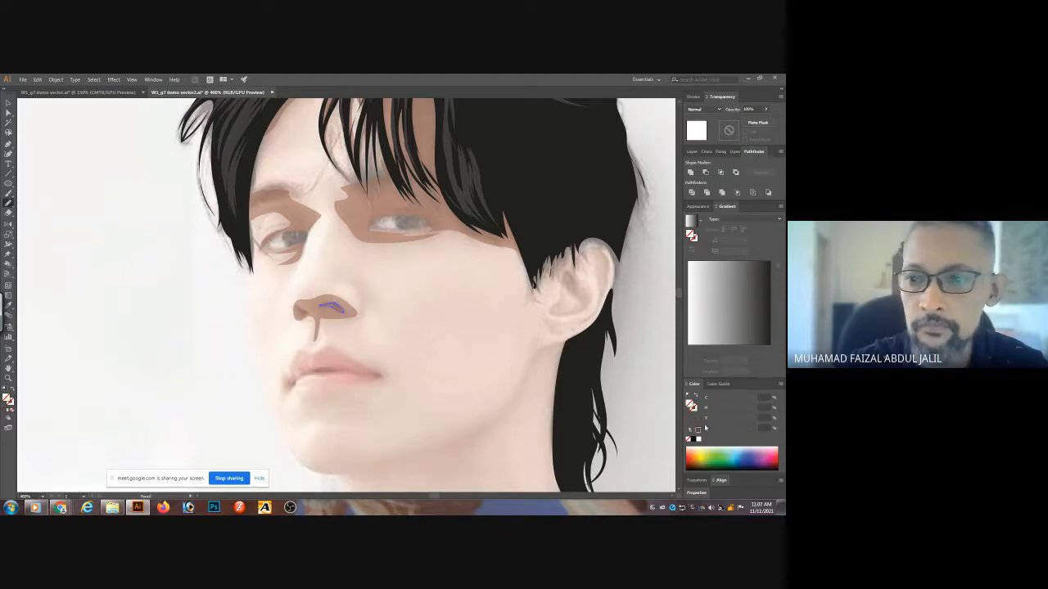
key("ctrl+z")
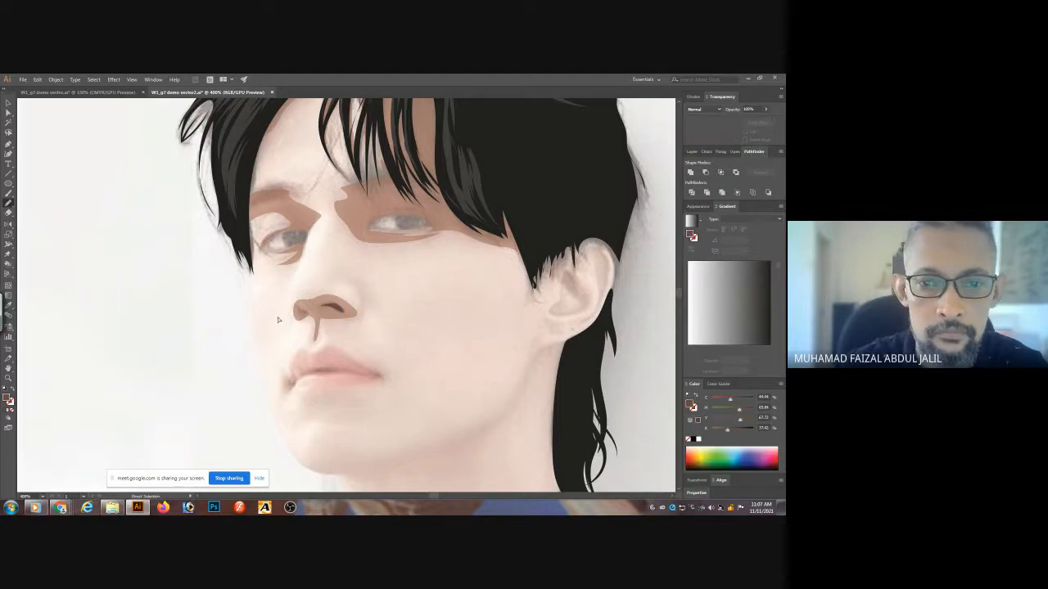
- Draw a small second nostril shape in the darker brown at the other end of the nose shadow, and deselect it
left_click(313, 322, "ctrl")
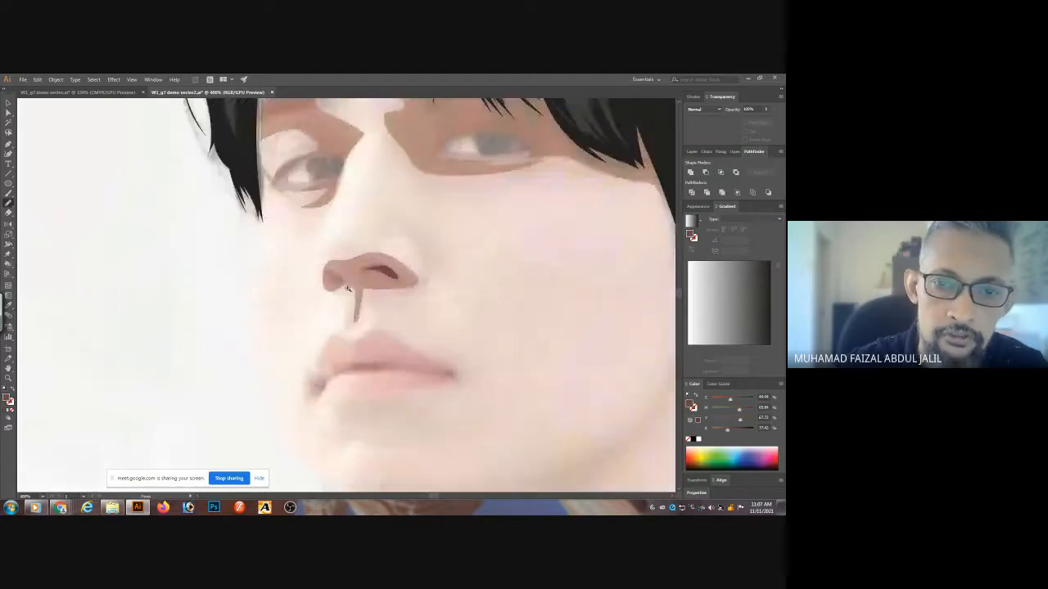
left_click(349, 289, "ctrl")
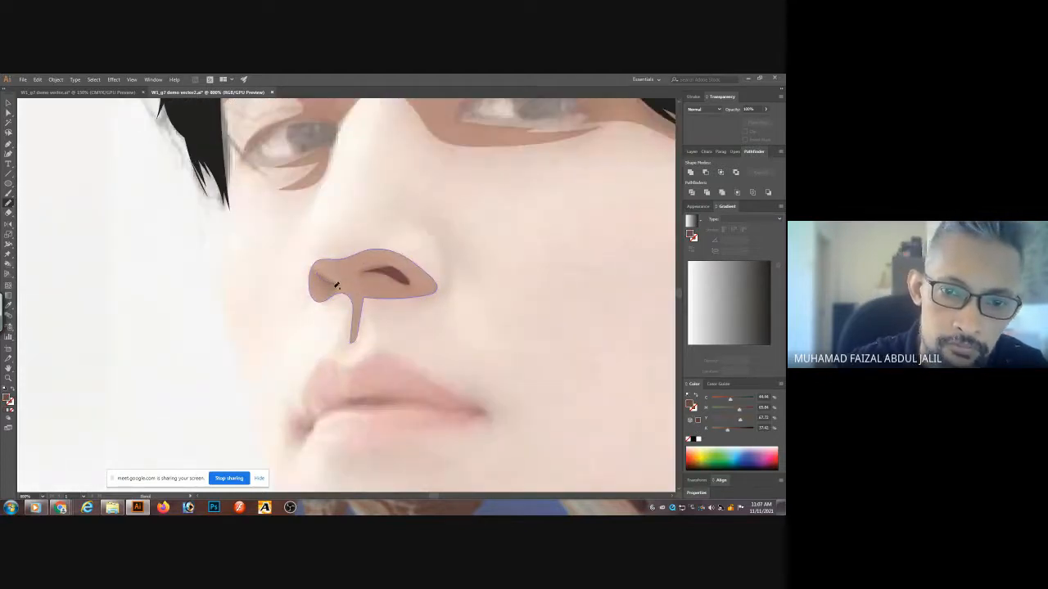
left_click_drag(319, 272, 331, 288)
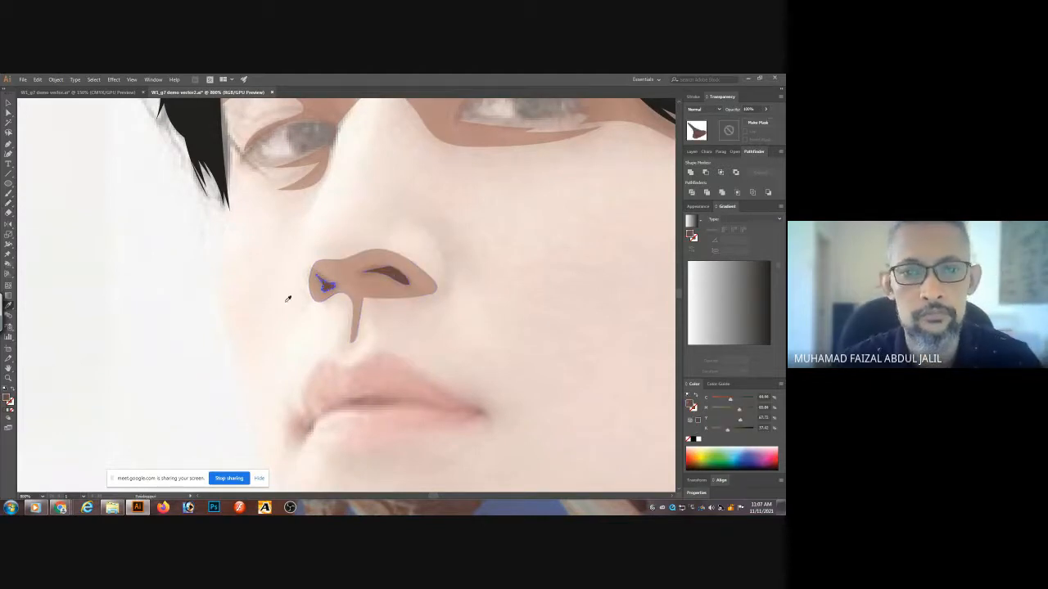
left_click(176, 298, "ctrl")
- Outline the shadow below the lower lip with the Pencil tool and copy the nose shadow's semi-transparent brown onto it
left_click_drag(396, 346, 342, 208)
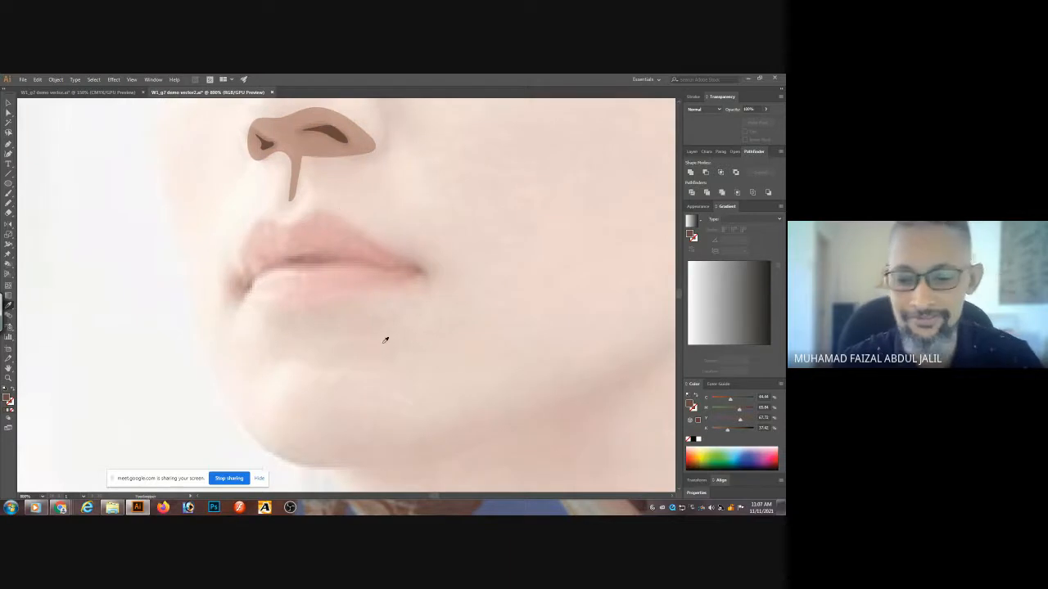
key("ctrl+minus")
key("ctrl+minus")
key("ctrl+minus")
key("ctrl+minus")
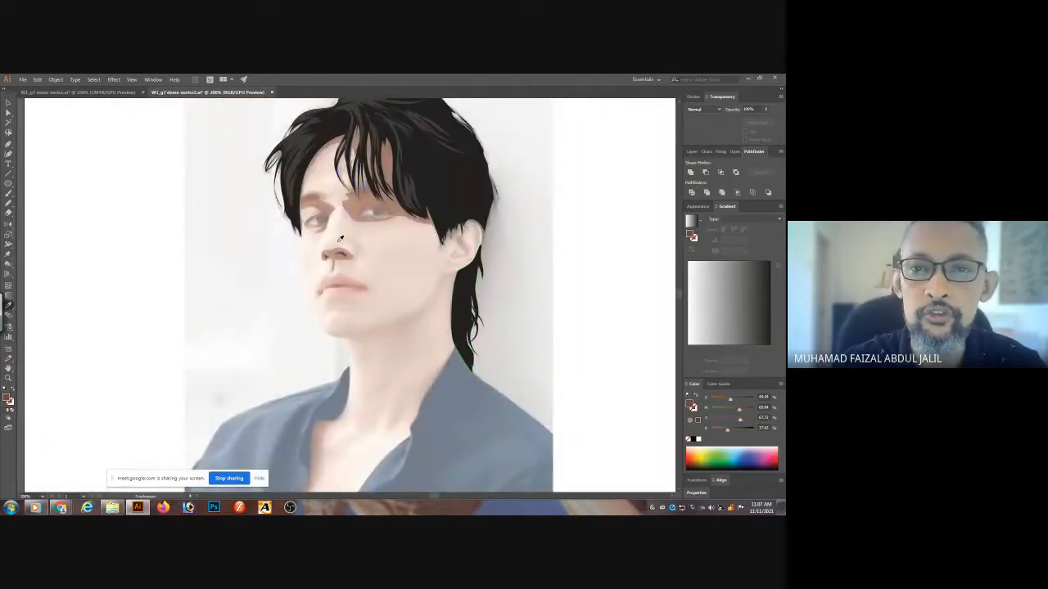
left_click(354, 257)
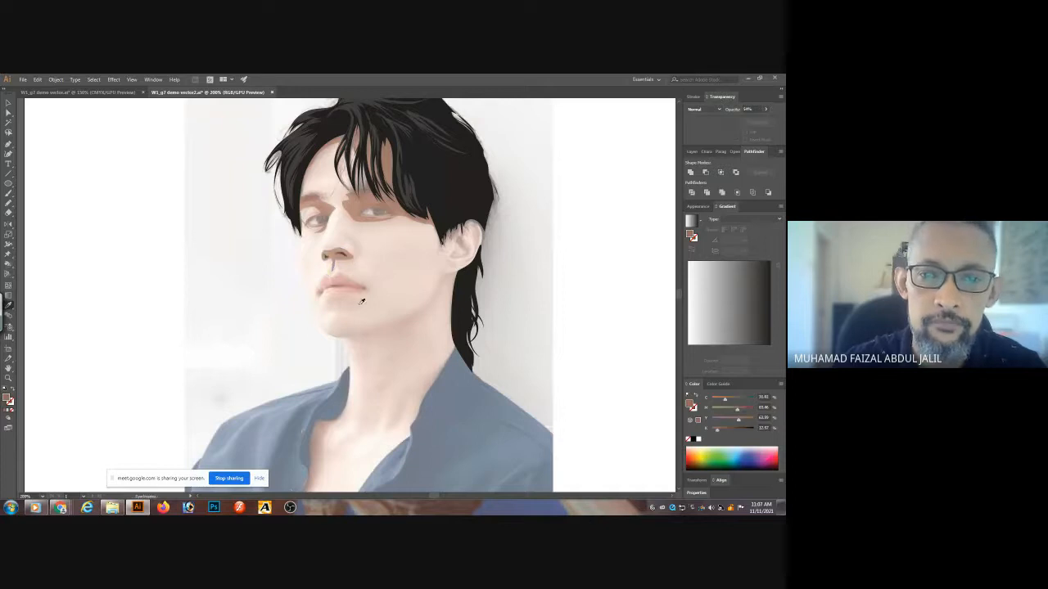
key("ctrl+plus")
key("ctrl+plus")
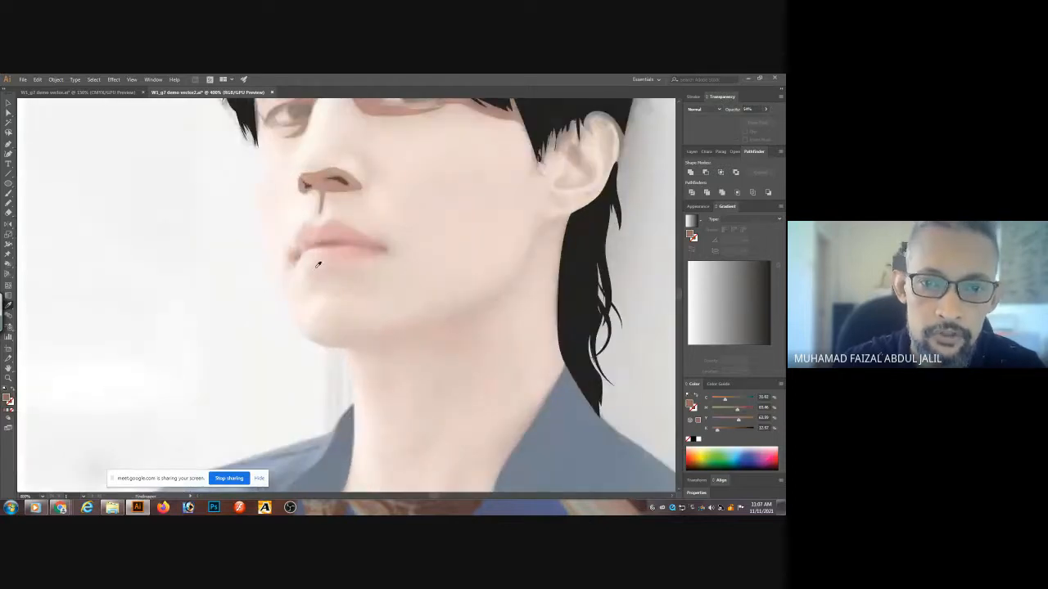
key("n")
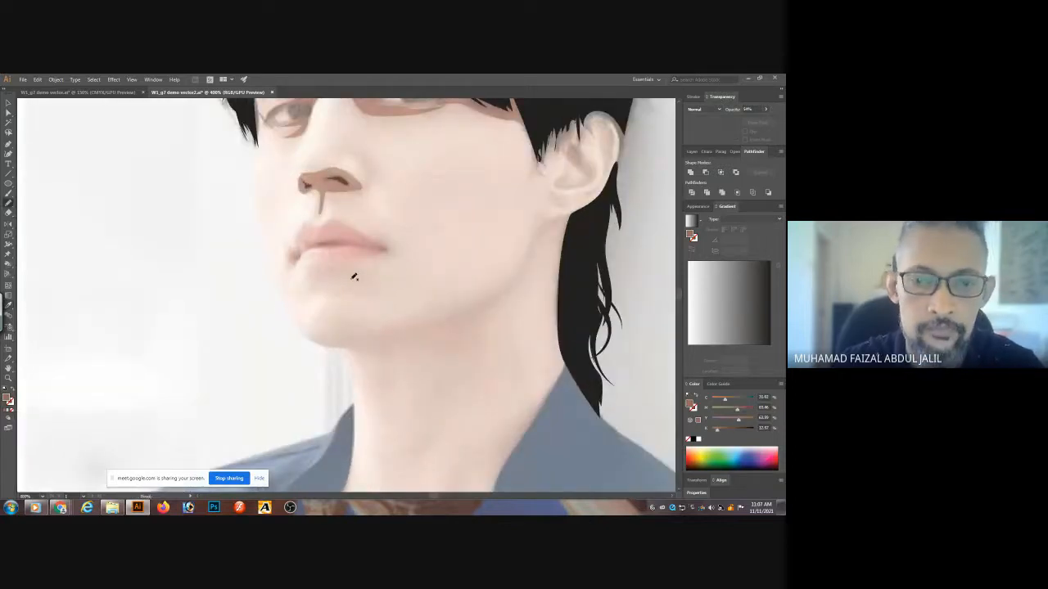
mouse_move(315, 262)
left_mouse_down()
mouse_move(354, 254)
mouse_move(379, 277)
mouse_move(318, 288)
mouse_move(307, 269)
mouse_move(317, 263)
left_mouse_up()
key("i")
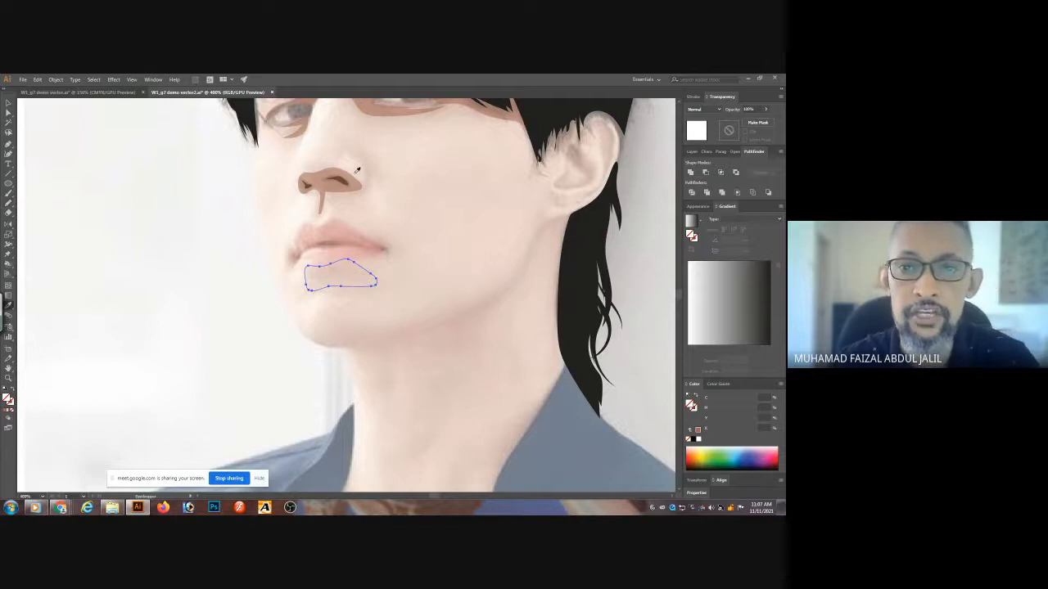
left_click(354, 174)
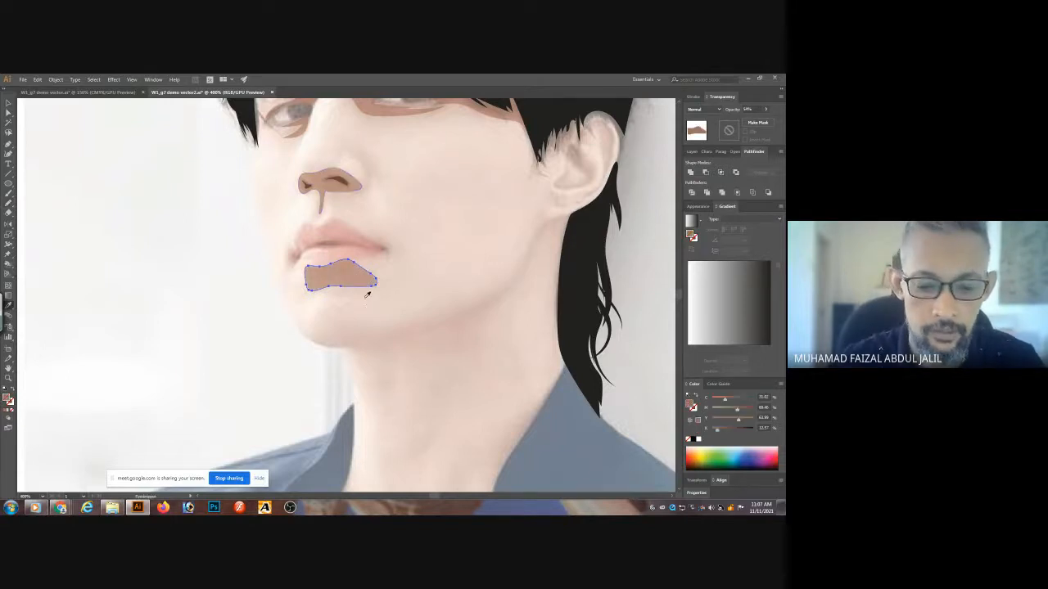
key("n")
mouse_move(311, 337)
left_mouse_down()
mouse_move(336, 341)
mouse_move(423, 322)
mouse_move(494, 292)
mouse_move(567, 213)
mouse_move(537, 261)
left_mouse_up()
mouse_move(472, 321)
left_mouse_down()
mouse_move(431, 358)
mouse_move(400, 423)
mouse_move(353, 354)
mouse_move(311, 338)
left_mouse_up()
right_click(381, 224)
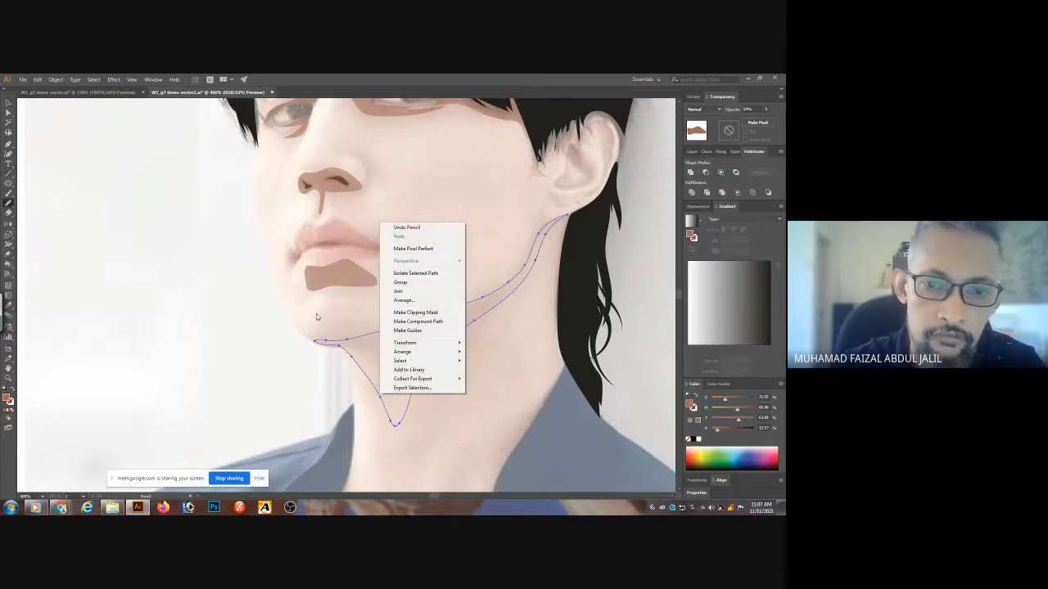
left_click(396, 274)
left_click(358, 271)
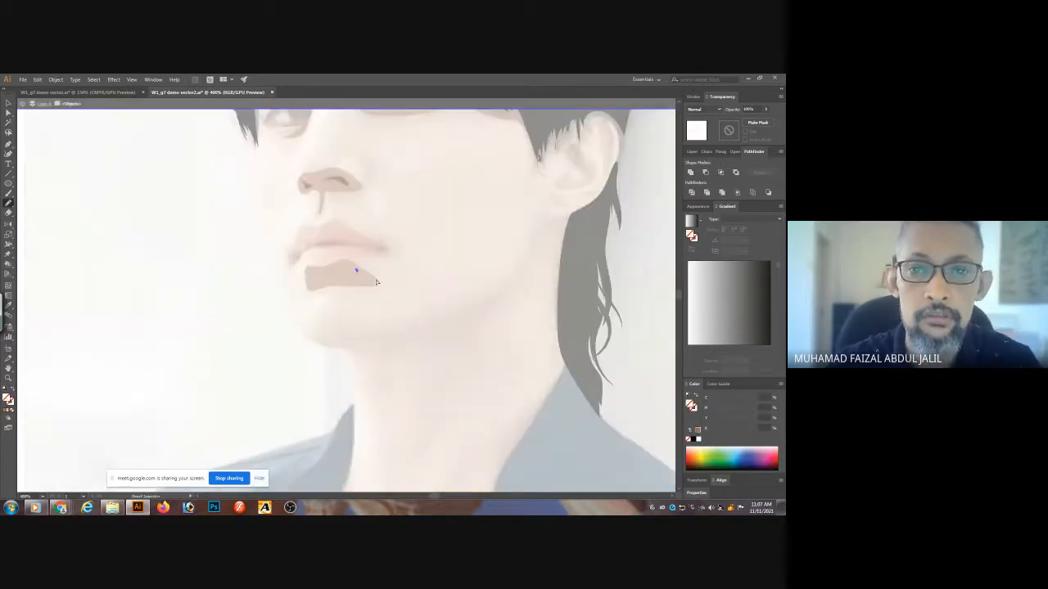
key("ctrl+z")
key("ctrl+z")
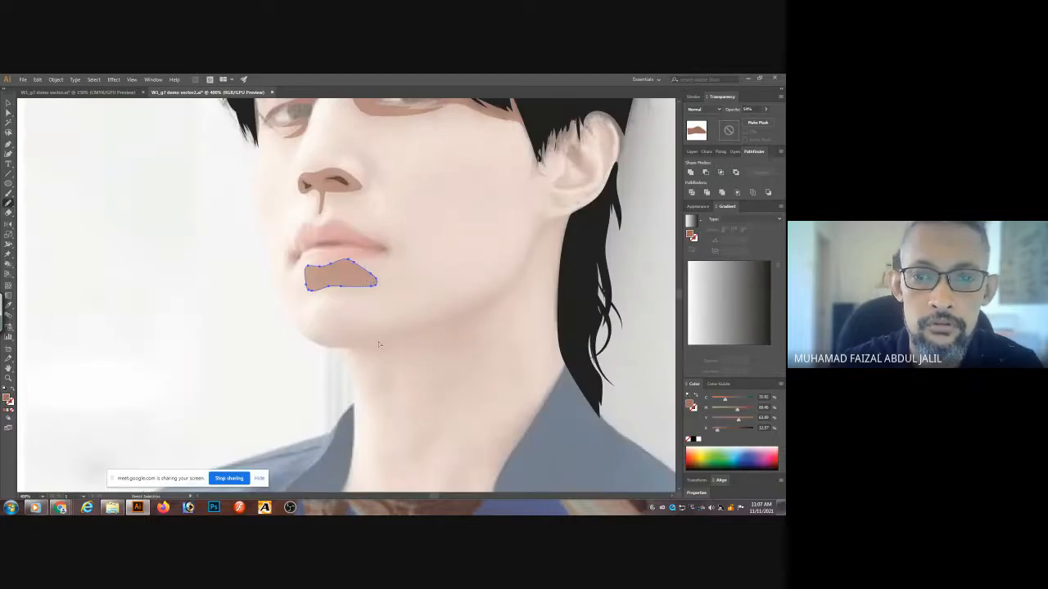
mouse_move(343, 332)
left_mouse_down()
mouse_move(320, 333)
mouse_move(411, 325)
mouse_move(500, 286)
mouse_move(554, 218)
mouse_move(474, 323)
mouse_move(381, 410)
mouse_move(368, 360)
mouse_move(319, 332)
left_mouse_up()
right_click(321, 331)
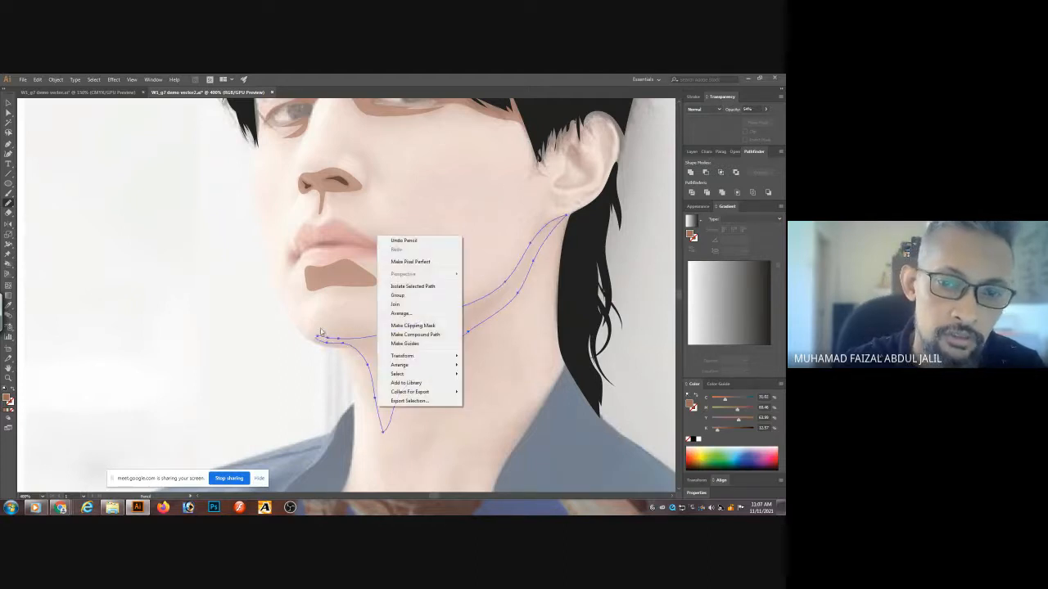
key("i")
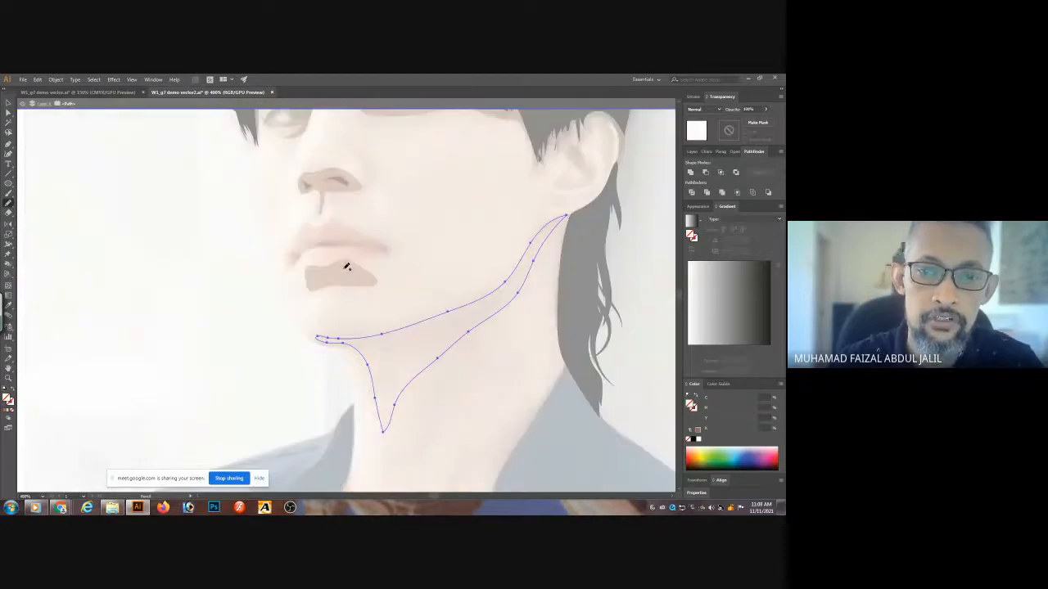
left_click(347, 266)
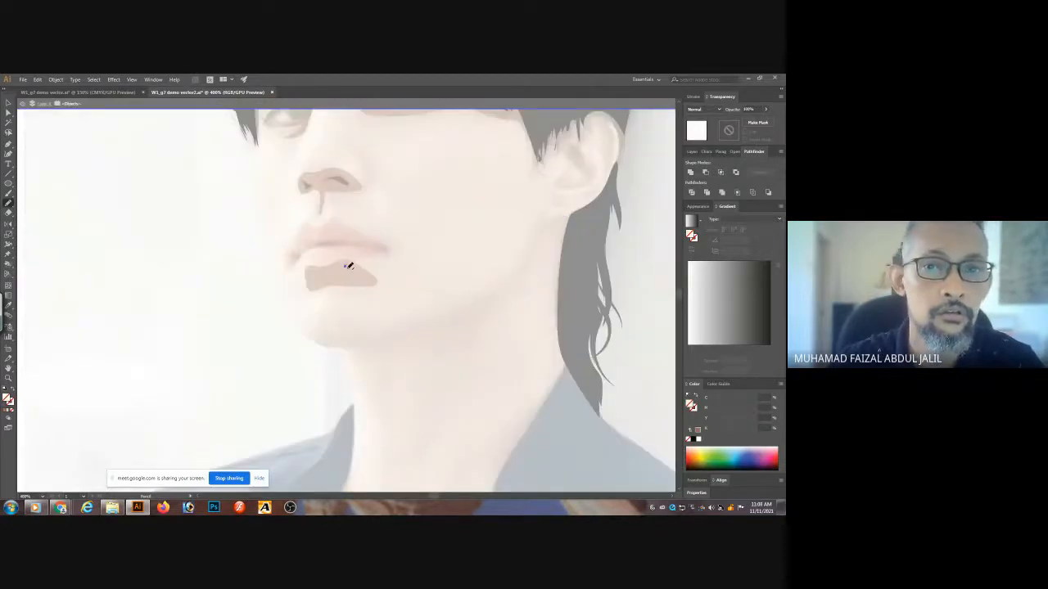
key("ctrl+z")
key("ctrl+z")
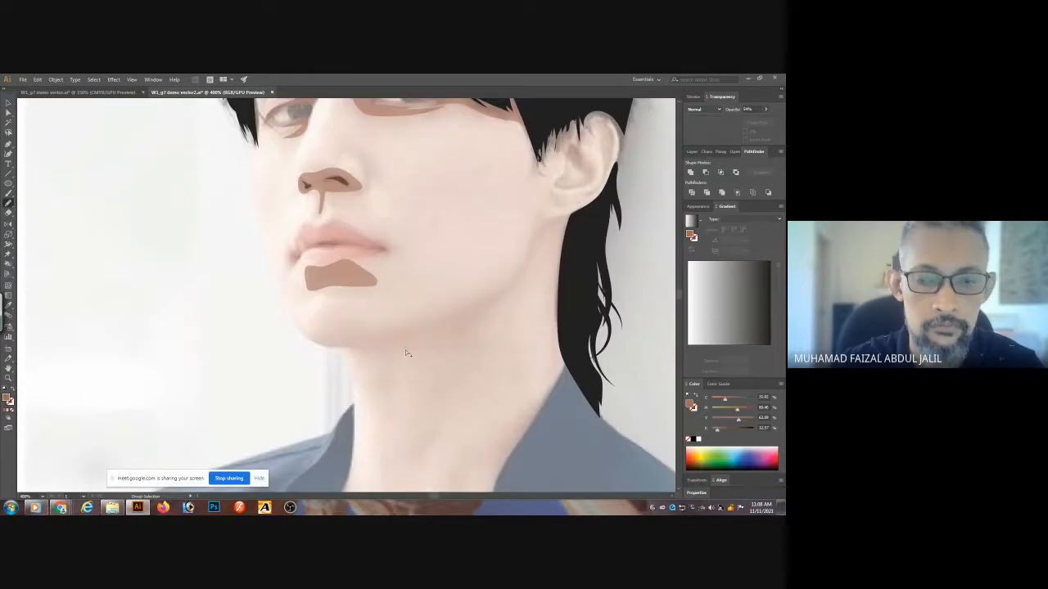
- Outline the shadow along the jawline from chin to ear and down the neck with the Pencil tool, fill it with the last-used brown, and deselect it
left_click(316, 336)
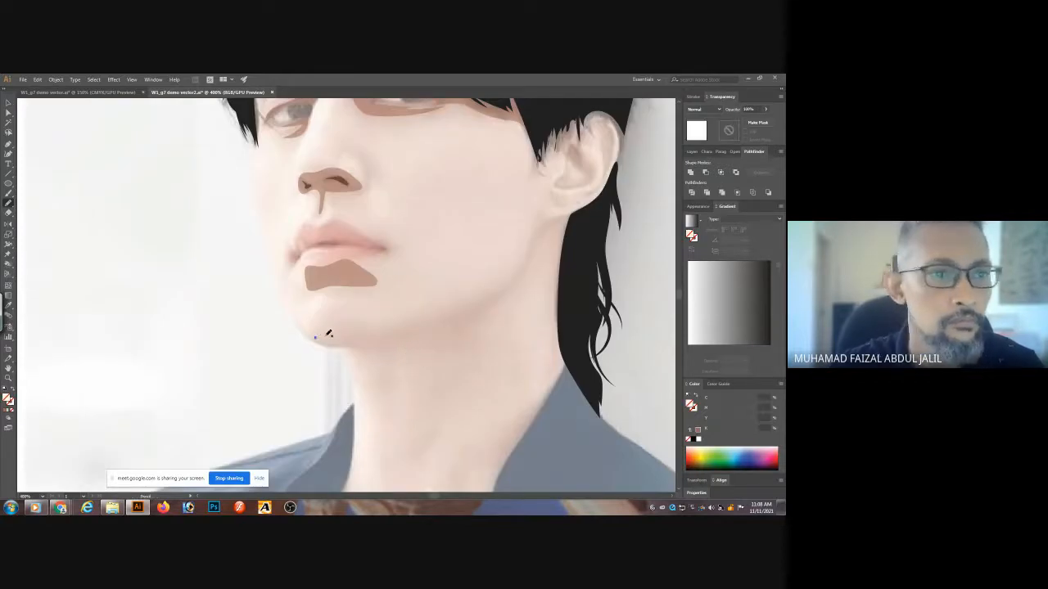
mouse_move(318, 336)
left_mouse_down()
mouse_move(365, 340)
mouse_move(477, 304)
mouse_move(555, 225)
mouse_move(514, 296)
mouse_move(401, 382)
mouse_move(383, 431)
mouse_move(371, 362)
mouse_move(314, 336)
left_mouse_up()
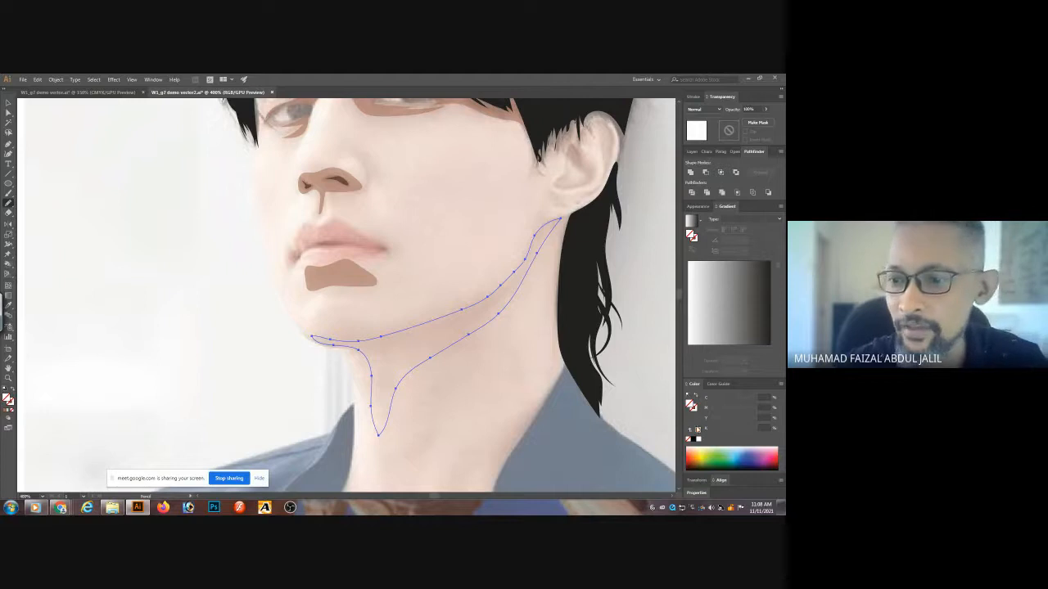
left_click(698, 431)
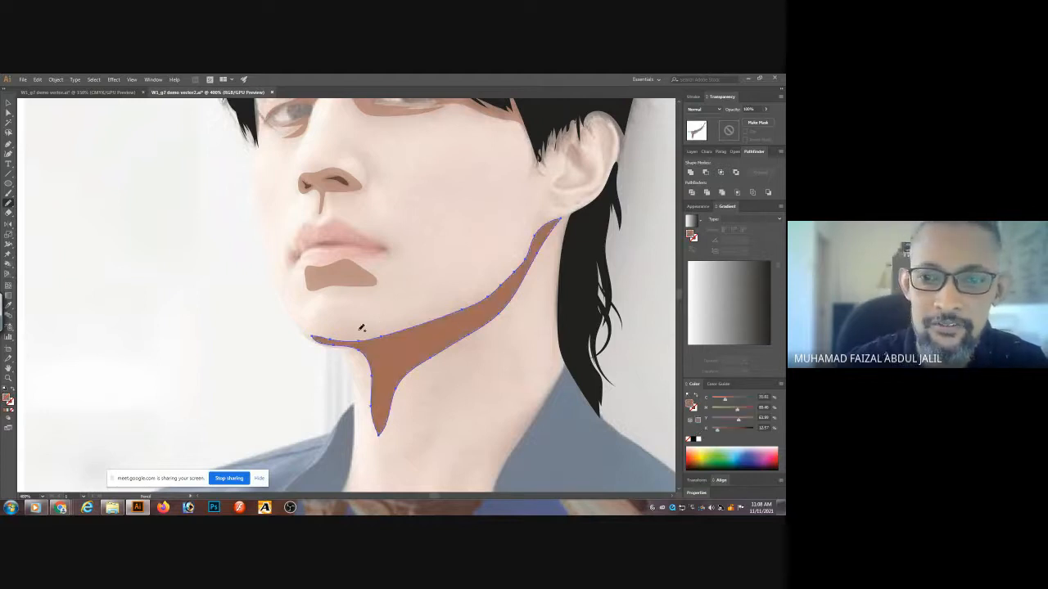
left_click(266, 387)
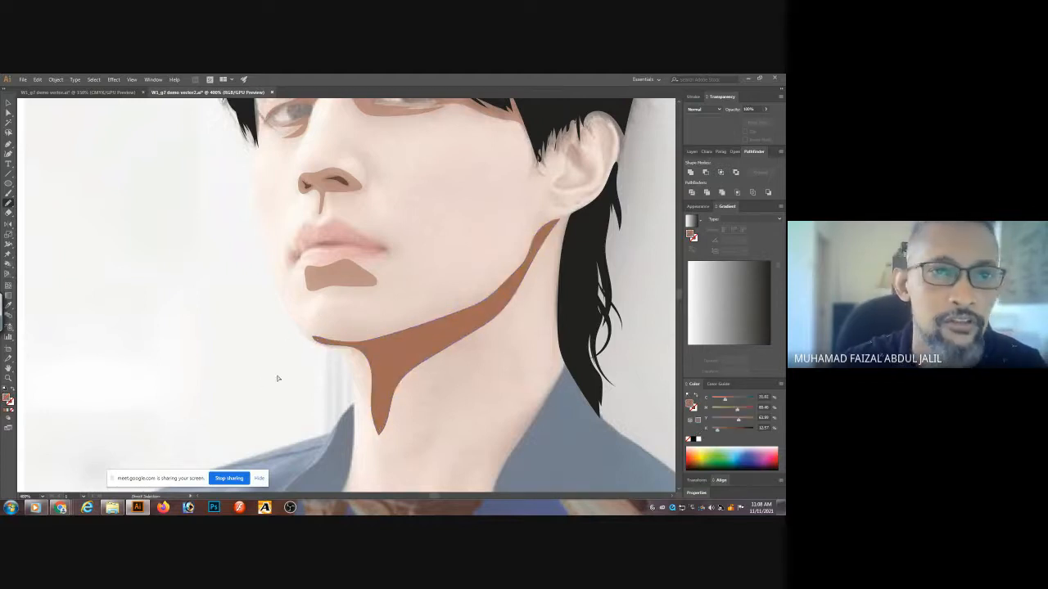
- Match the jaw and neck shadow to the lower-lip shadow's semi-transparent brown using the Eyedropper, and deselect it
left_click(350, 277)
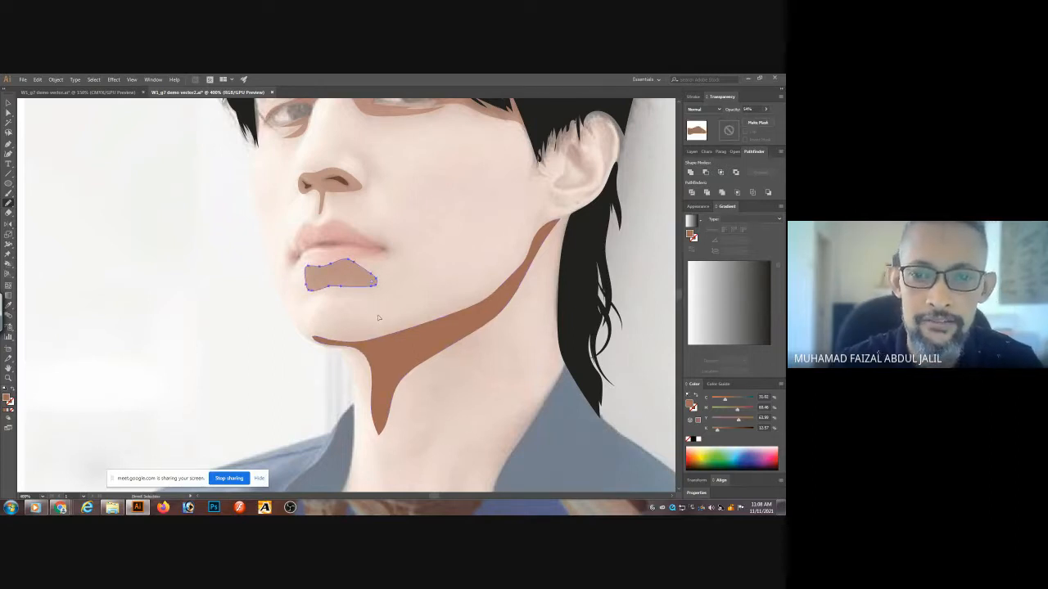
left_click(382, 316)
left_click(396, 343)
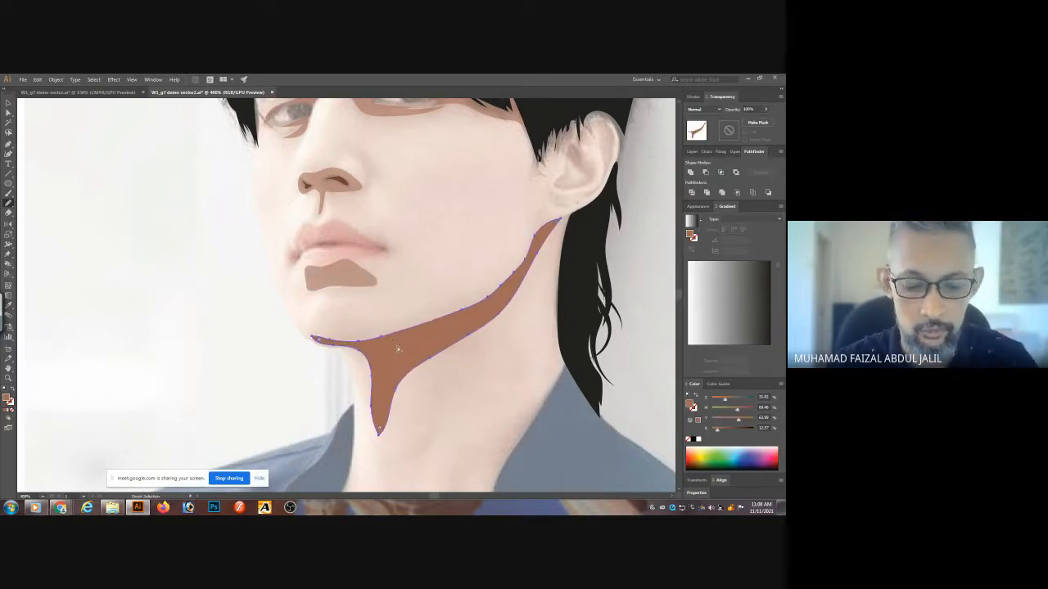
left_click(352, 278, "shift")
left_click(351, 277)
left_click(283, 391, "ctrl")
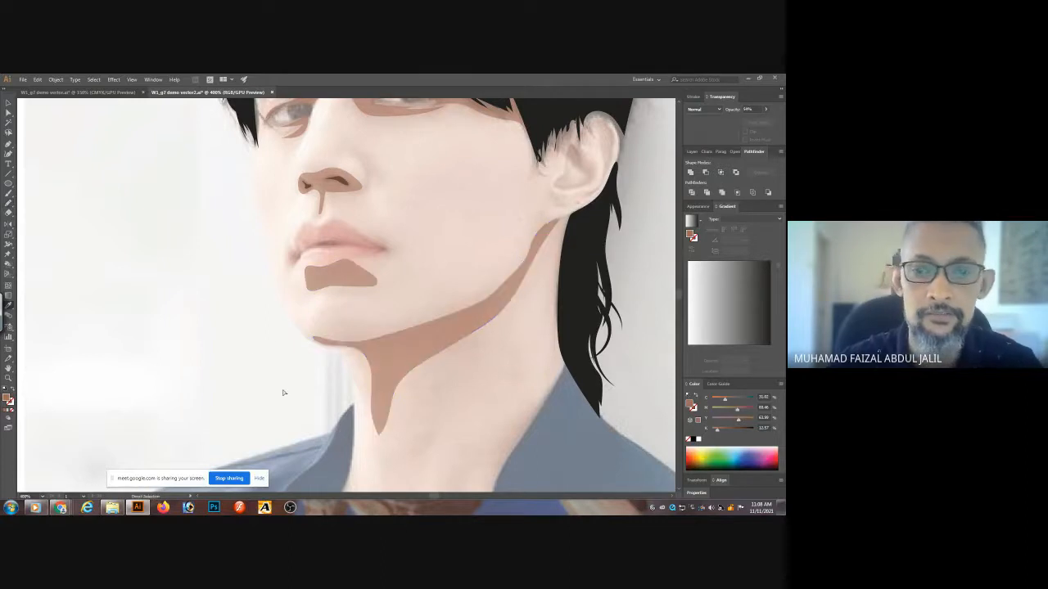
- Outline the inner ear shadow with the Pencil tool, copy the jaw shadow's brown onto it, and deselect it
mouse_move(455, 221)
left_mouse_down()
mouse_move(379, 328)
mouse_move(375, 295)
left_mouse_up()
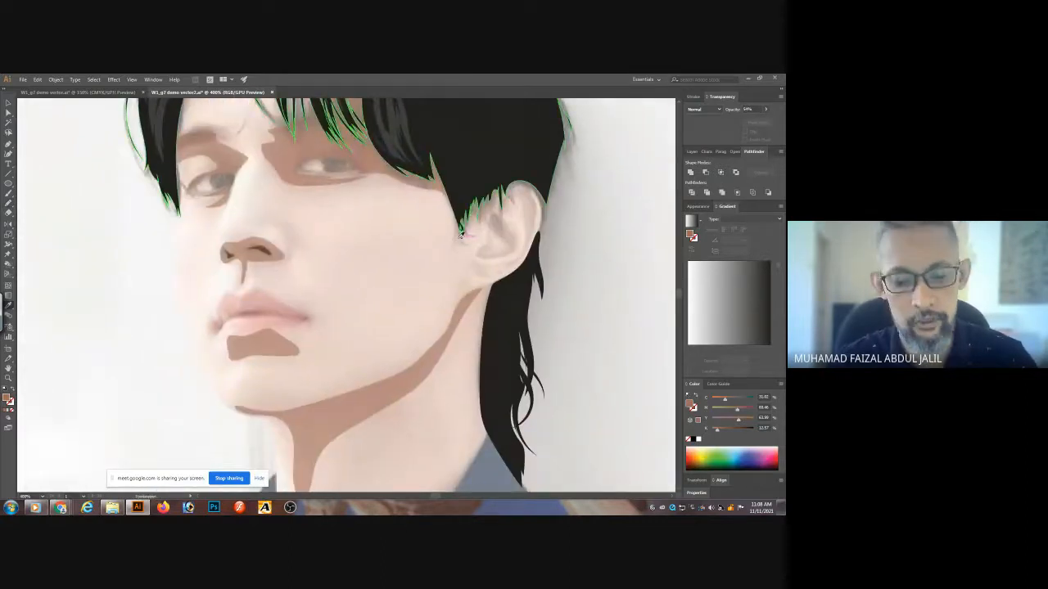
key("n")
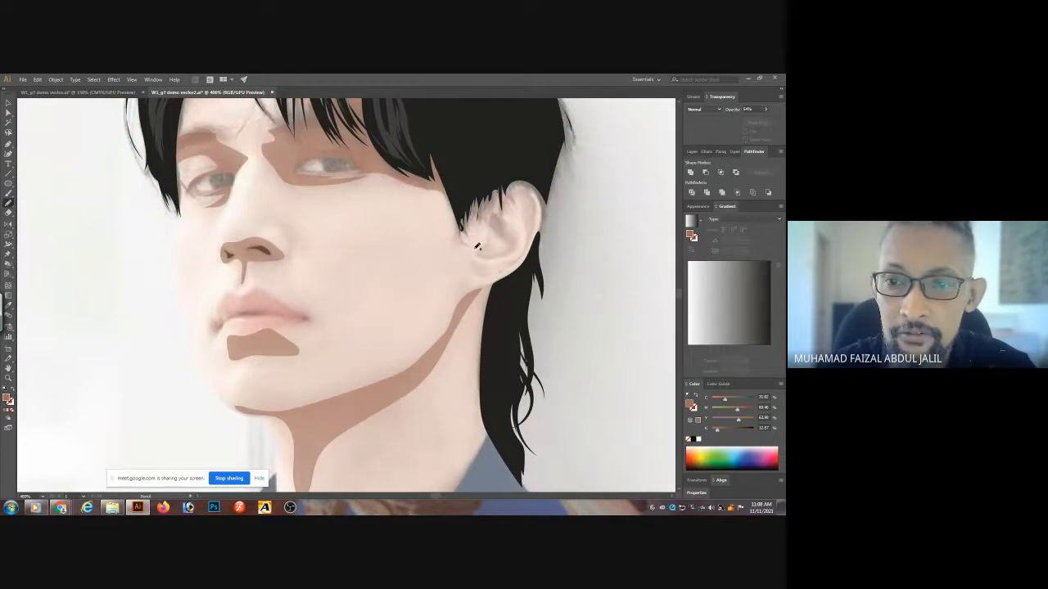
mouse_move(482, 247)
left_mouse_down()
mouse_move(500, 211)
mouse_move(518, 245)
mouse_move(502, 256)
mouse_move(507, 242)
mouse_move(495, 231)
mouse_move(478, 245)
left_mouse_up()
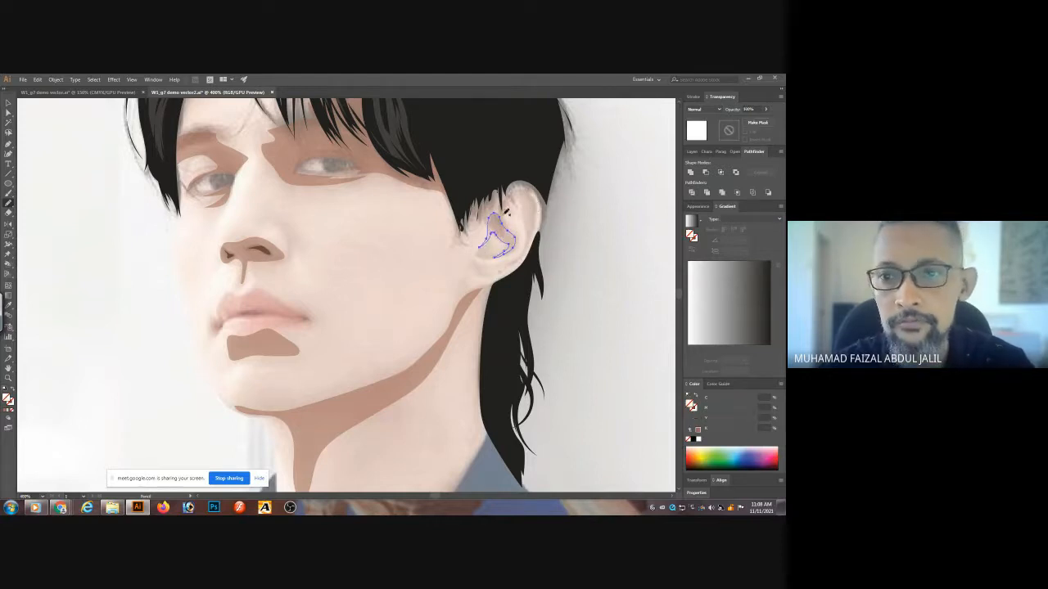
key("i")
left_click(459, 306)
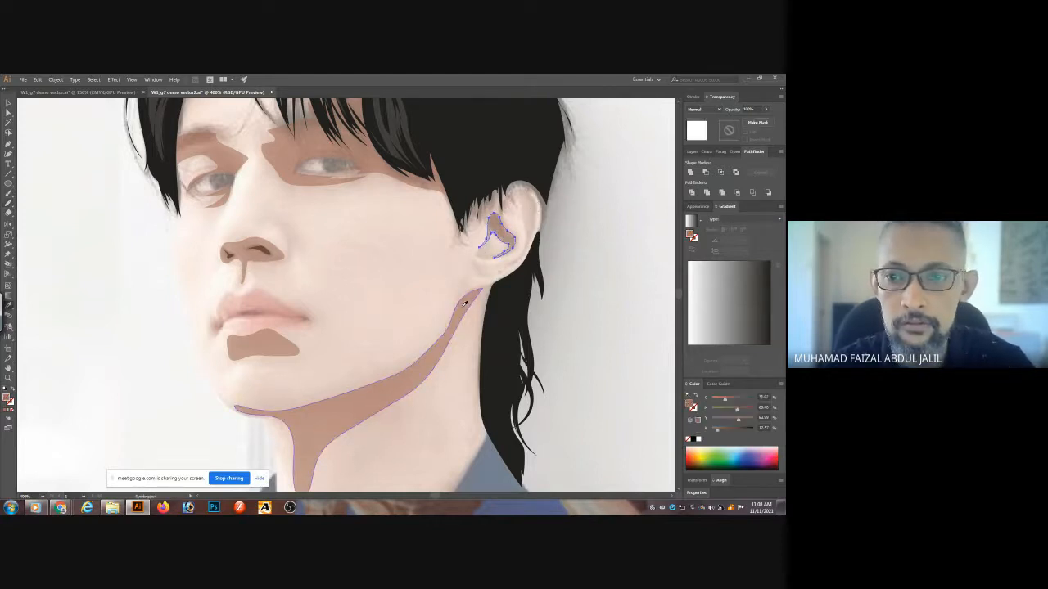
key("ctrl+shift+a")
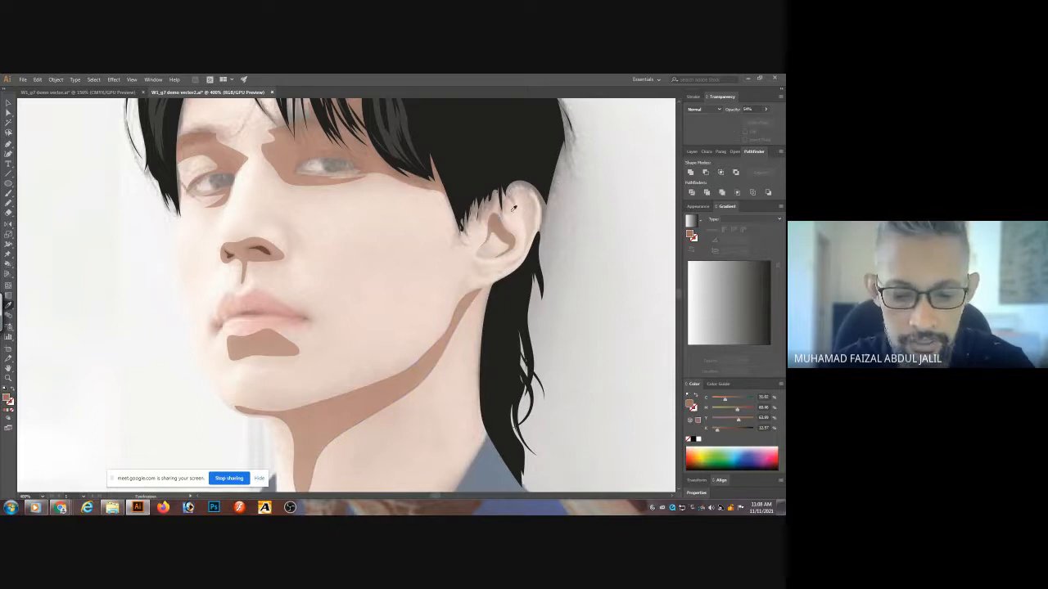
- Outline the curved shadow along the ear's outer rim with the Pencil tool and copy the inner ear shadow's brown onto it
key("n")
mouse_move(503, 222)
left_mouse_down()
mouse_move(522, 192)
mouse_move(537, 200)
mouse_move(533, 236)
mouse_move(510, 266)
mouse_move(529, 239)
mouse_move(526, 212)
mouse_move(505, 208)
mouse_move(502, 218)
left_mouse_up()
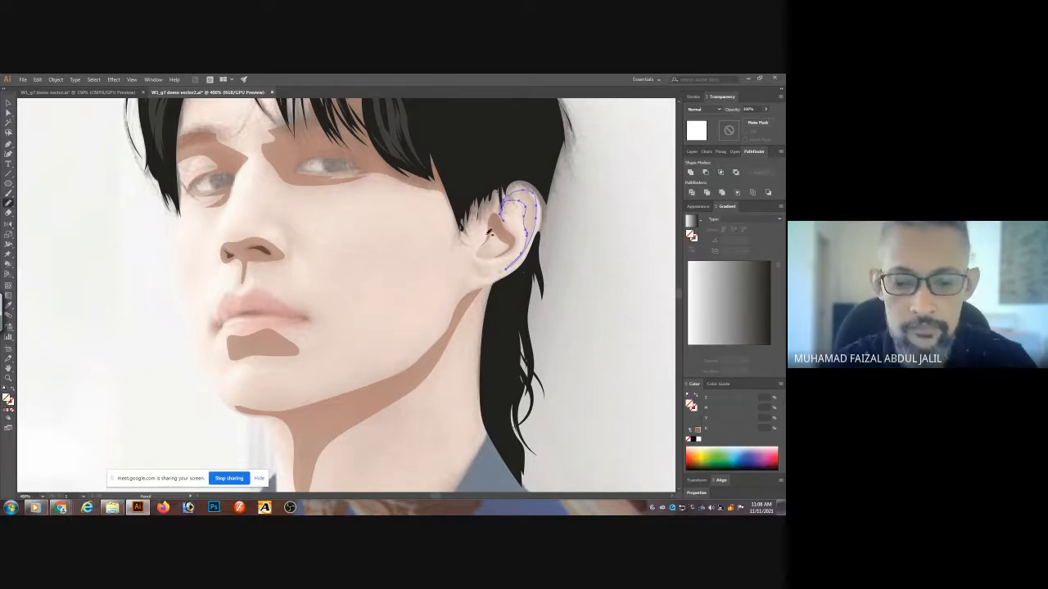
key("i")
left_click(491, 236)
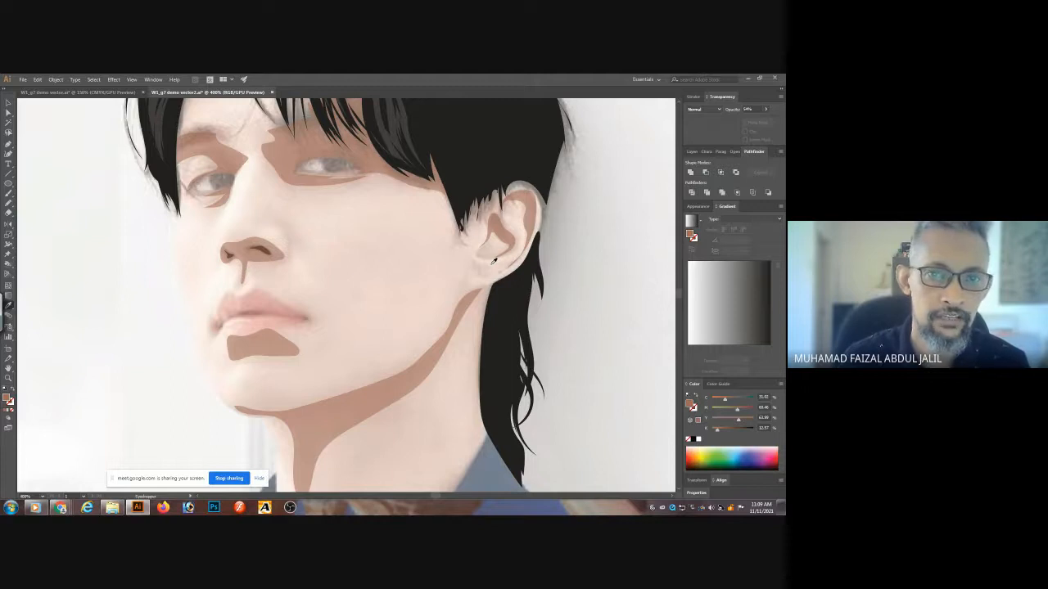
- Hide the locked reference photo layer so that only the vector hair and face shadows are shown
key("ctrl+minus")
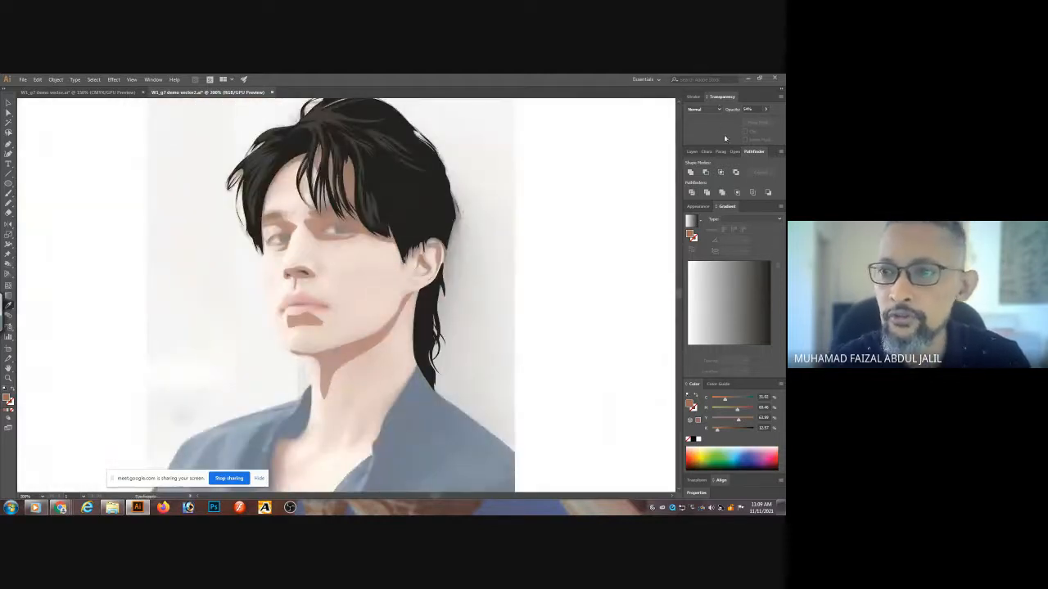
left_click(691, 152)
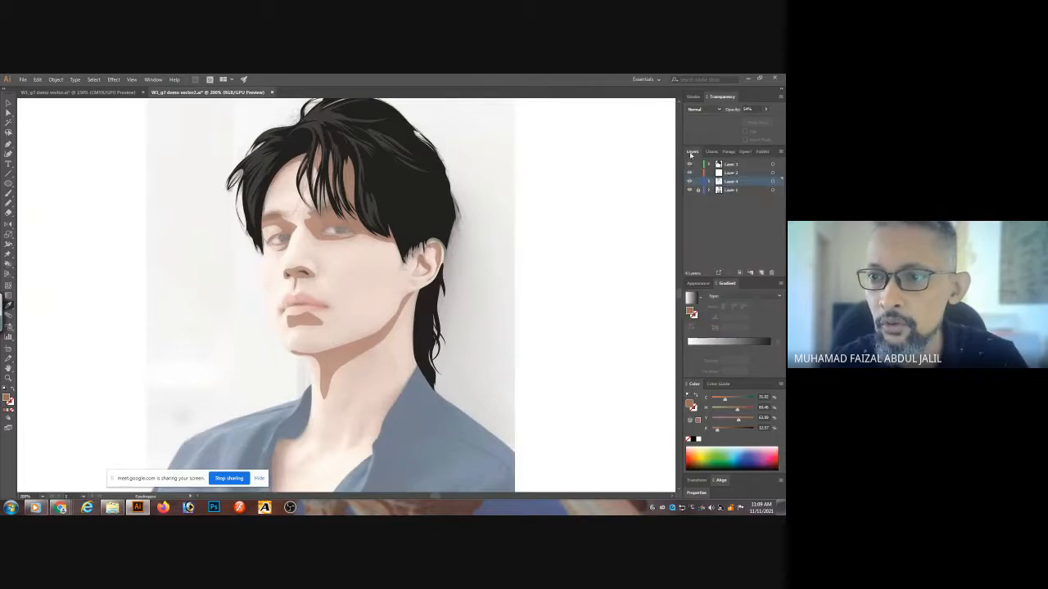
left_click(689, 190)
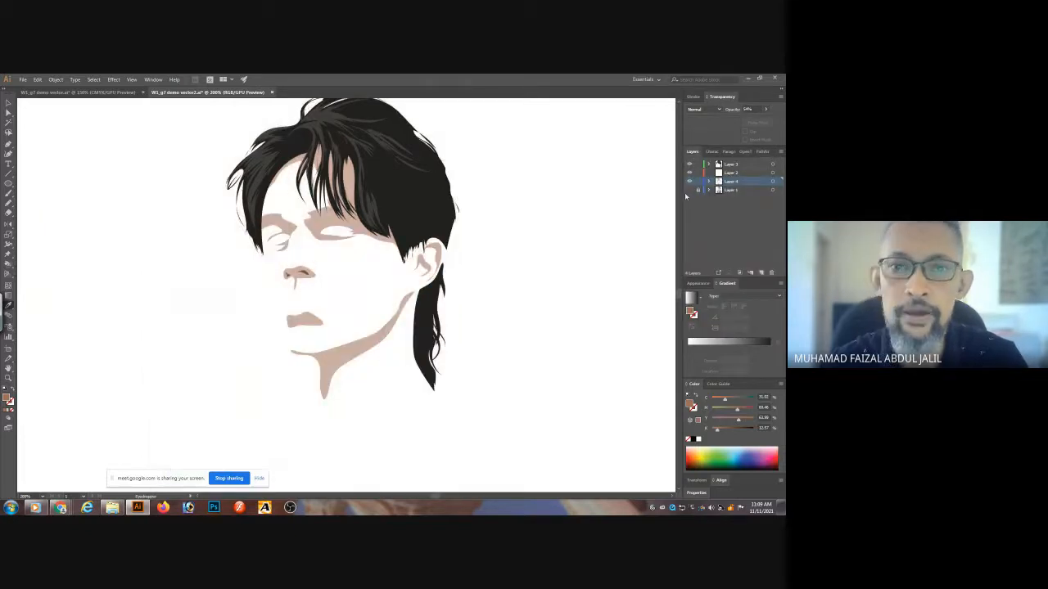
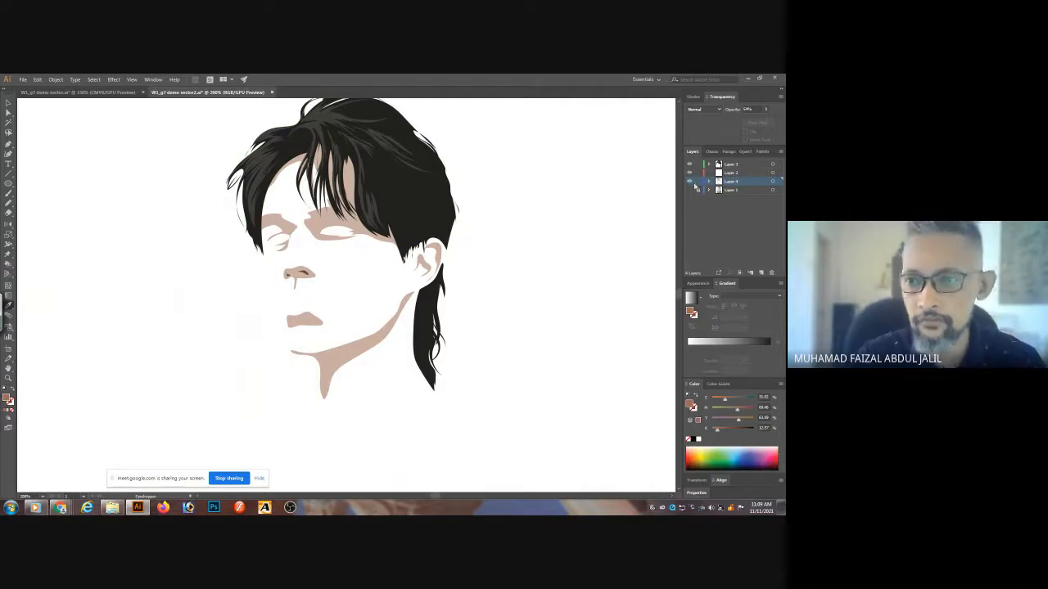
- Show the reference photo layer, trace the upper lid line and iris of the larger eye with the Pencil tool, fill it dark brown, and deselect it
left_click(688, 189)
scroll(394, 337, "up", 3)
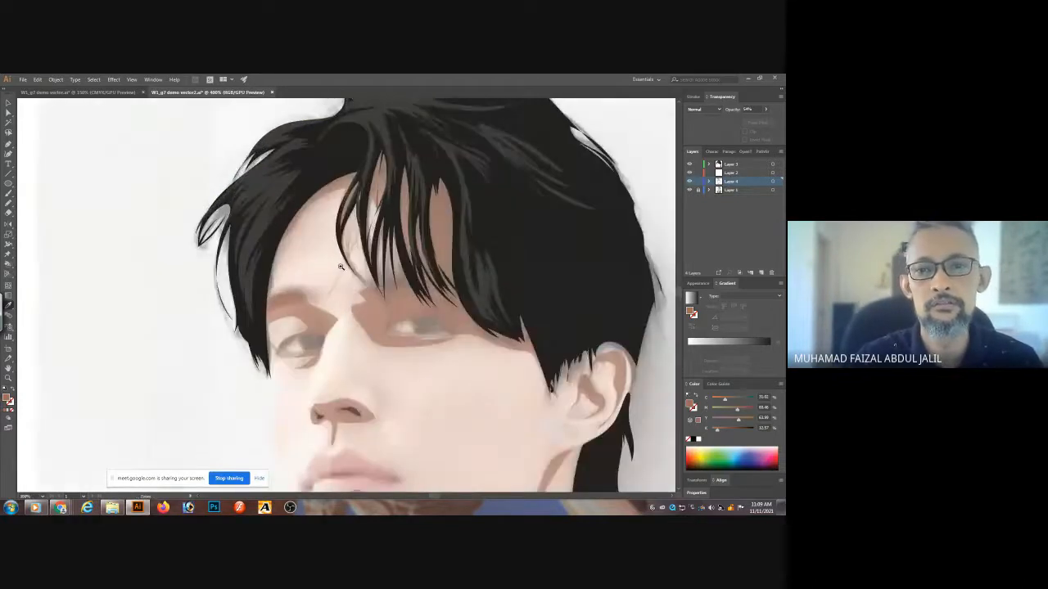
scroll(409, 346, "up", 2)
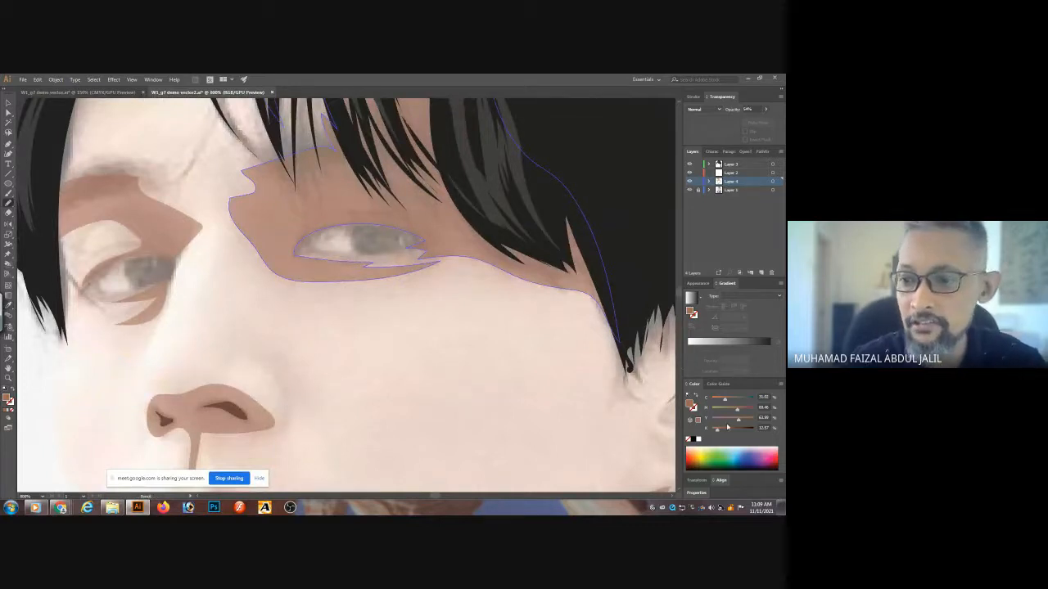
left_click_drag(727, 426, 747, 429)
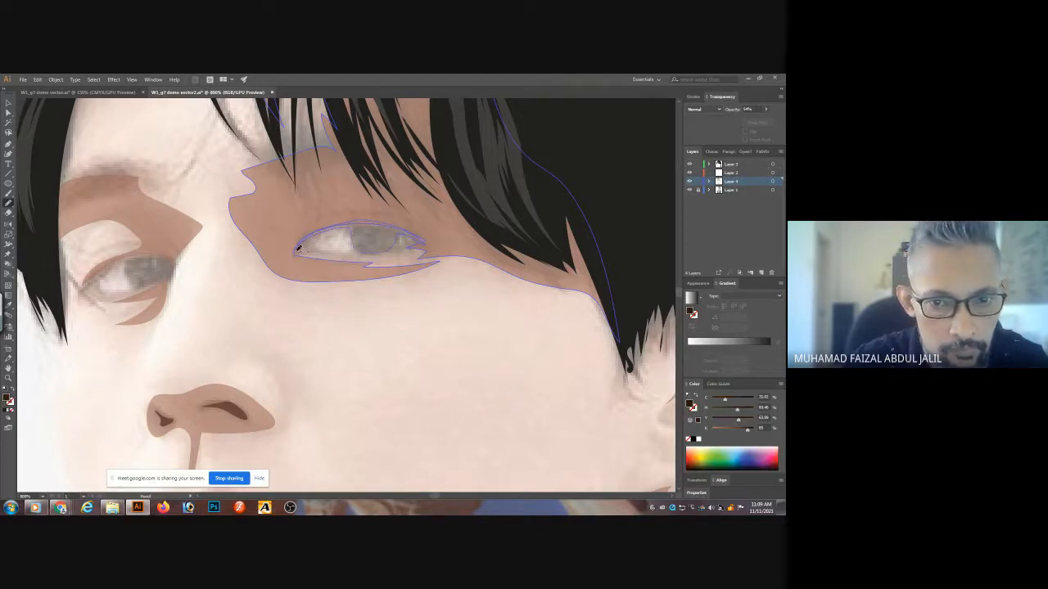
mouse_move(296, 252)
left_mouse_down()
mouse_move(341, 251)
mouse_move(312, 252)
left_mouse_up()
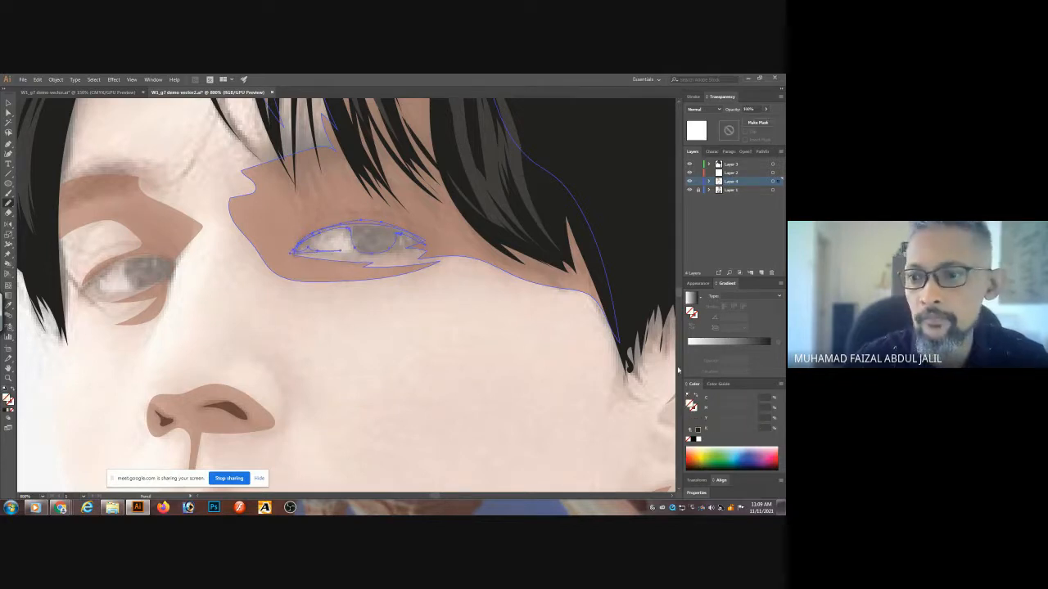
key("shift+x")
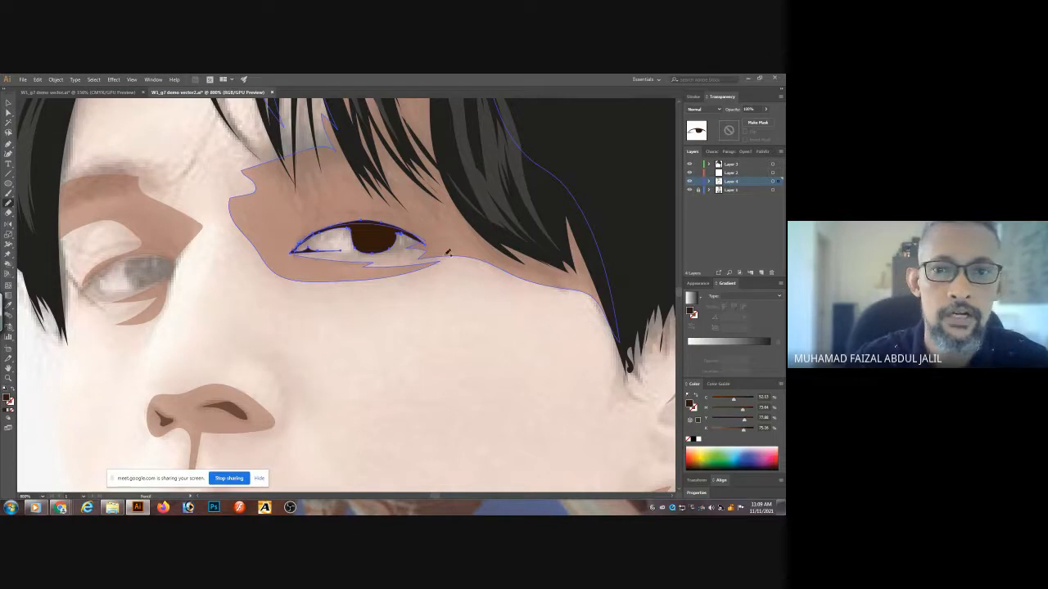
left_click(452, 313, "ctrl")
- Outline the other eye's lid line and iris with the Pencil tool, copy the first eye's dark brown onto it, and deselect it
left_click_drag(266, 313, 477, 287)
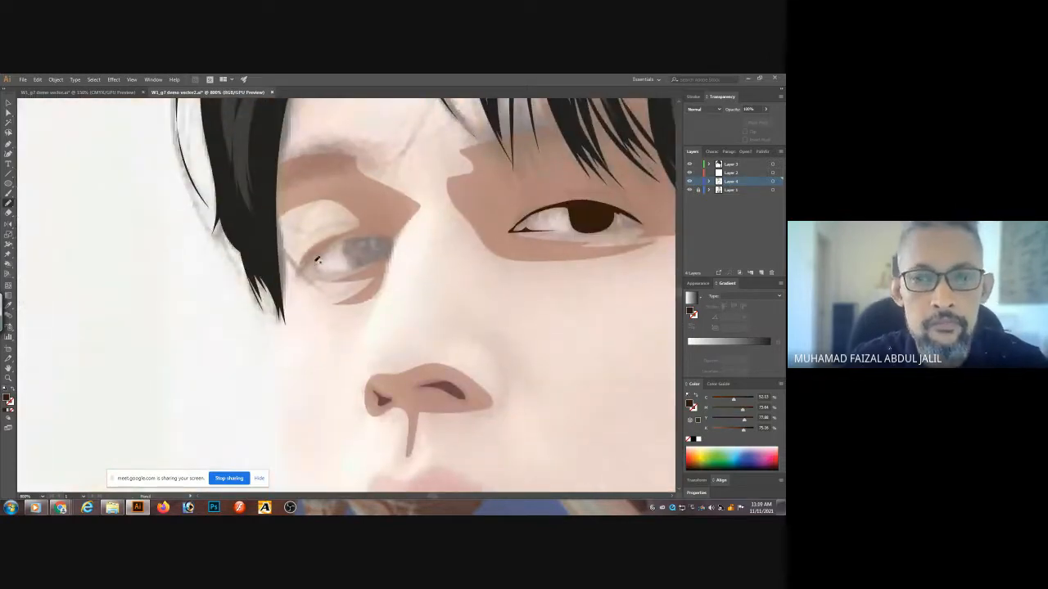
left_click_drag(302, 265, 329, 247)
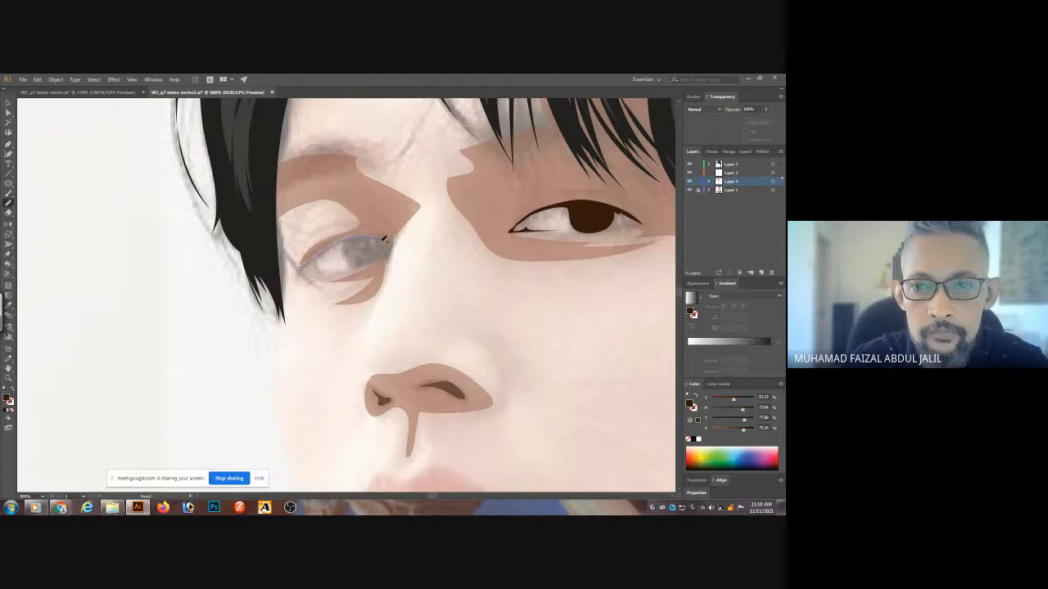
mouse_move(395, 243)
left_mouse_down()
mouse_move(390, 259)
mouse_move(360, 268)
mouse_move(344, 243)
mouse_move(317, 270)
mouse_move(305, 267)
left_mouse_up()
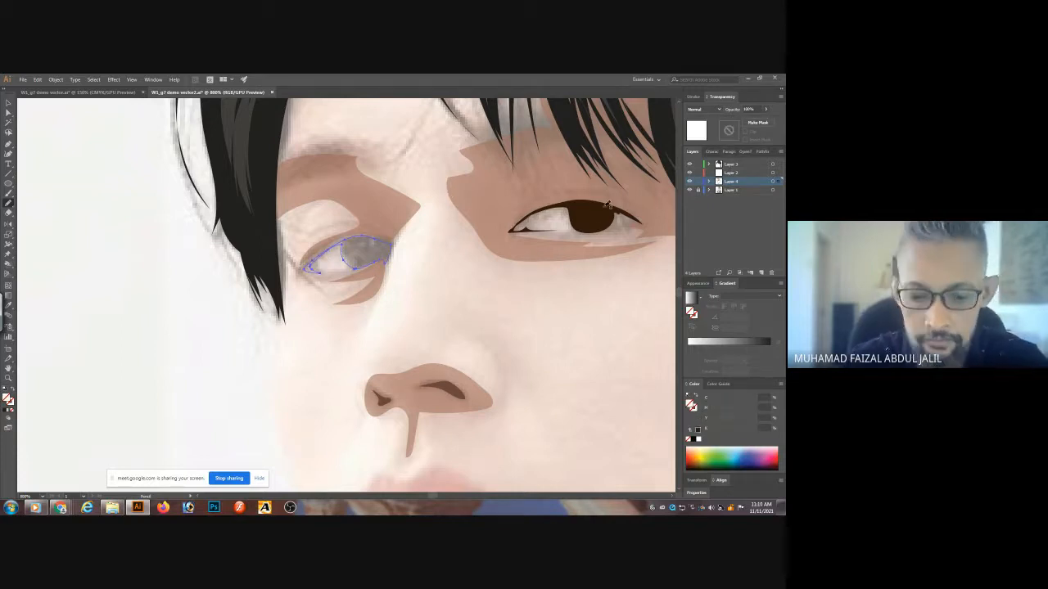
key("i")
left_click(583, 216)
left_click(457, 262, "ctrl")
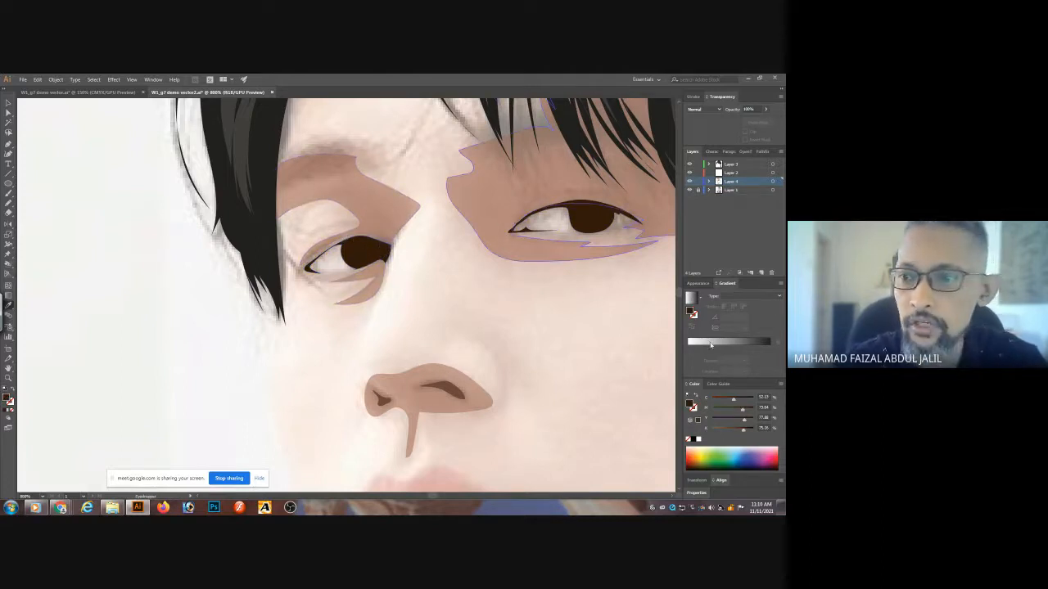
- Draw a small oval highlight in the smaller eye's iris with the Pencil tool and give it a lighter brown fill
left_click(718, 428)
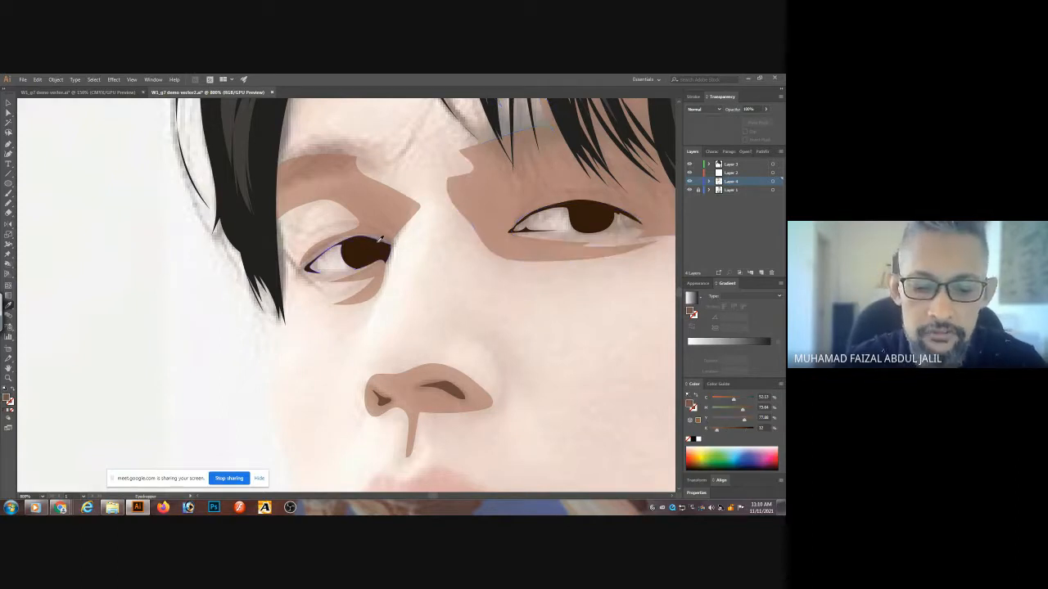
key("n")
left_click_drag(370, 239, 373, 236)
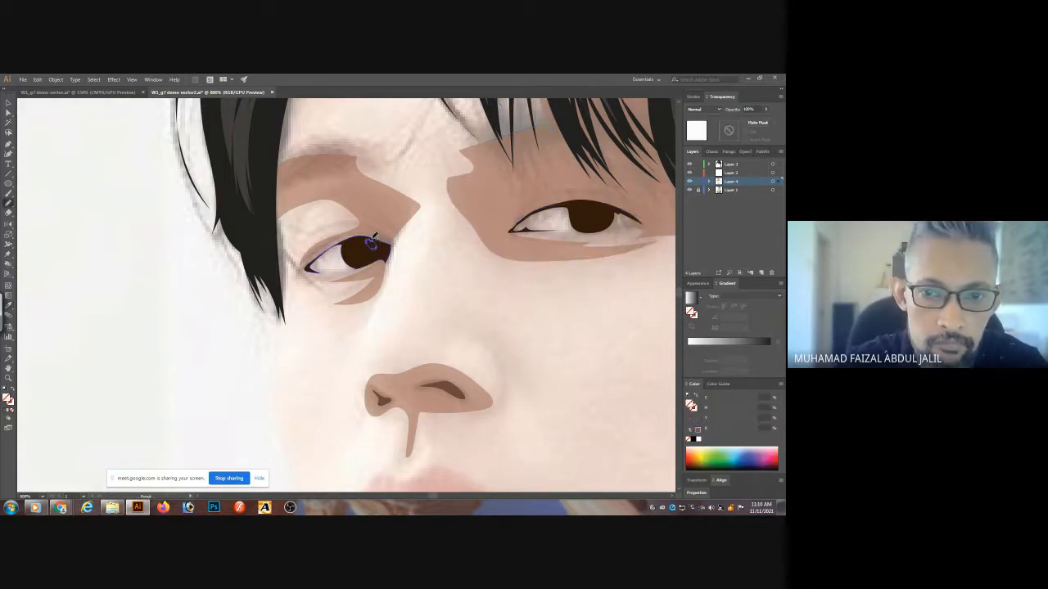
key("i")
left_click(374, 249)
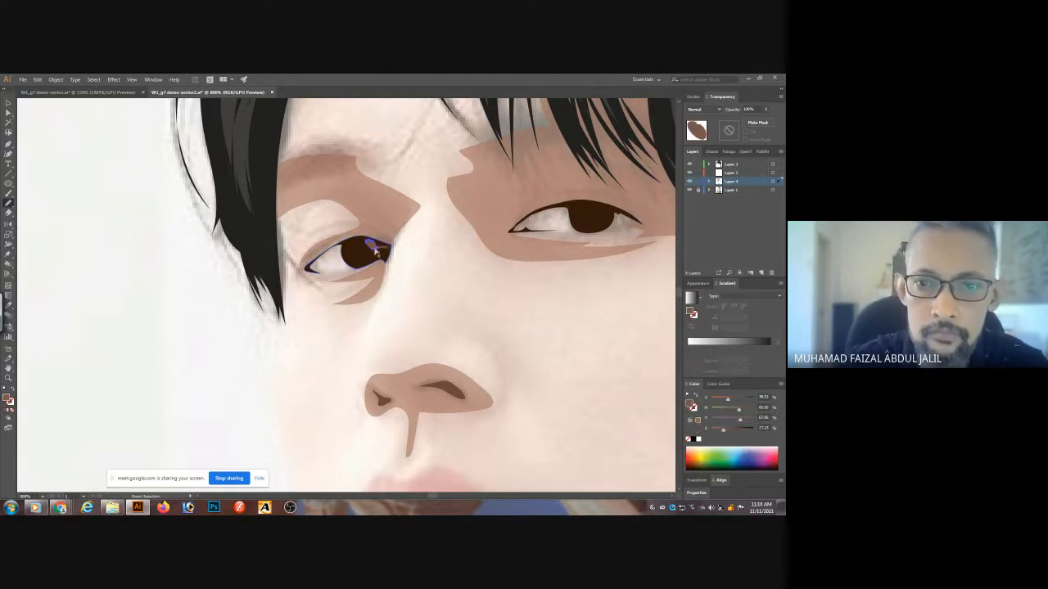
- Duplicate the small brown highlight so that each iris holds two, and deselect the copies
key("v")
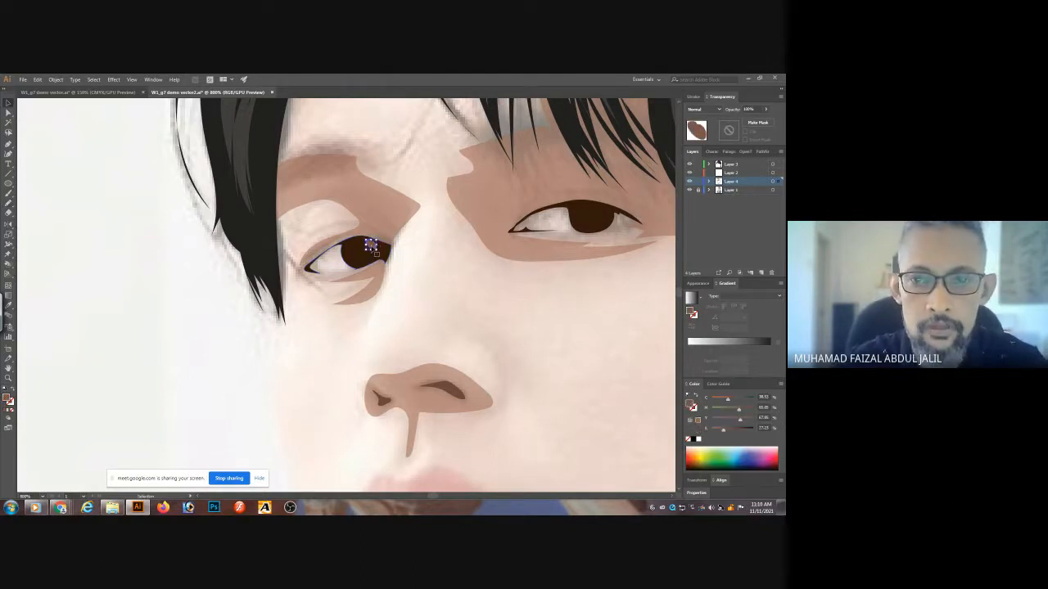
left_click_drag(372, 248, 604, 214)
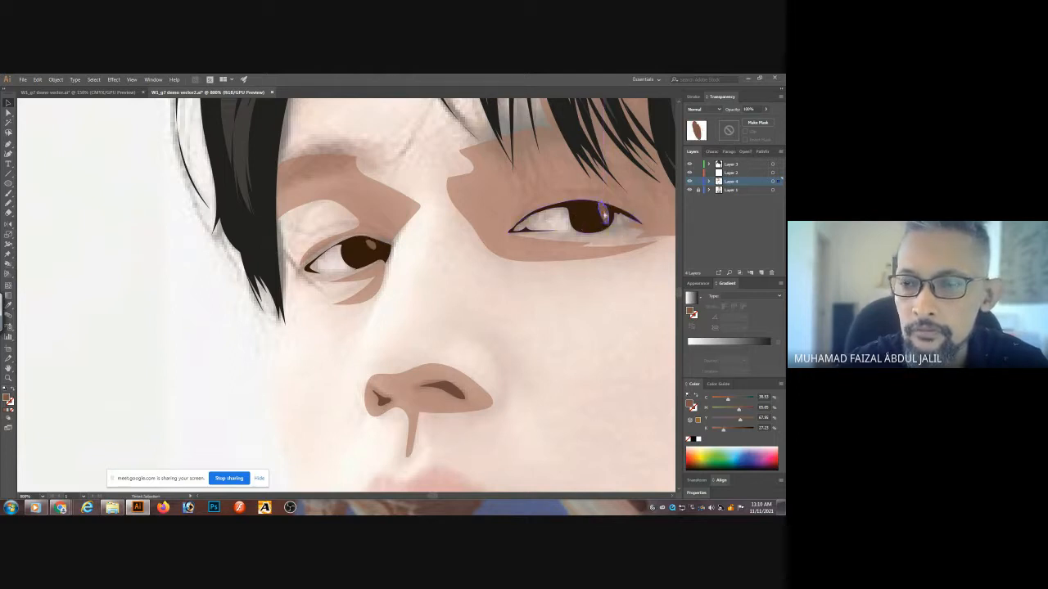
left_click_drag(604, 215, 354, 258)
left_click(424, 286)
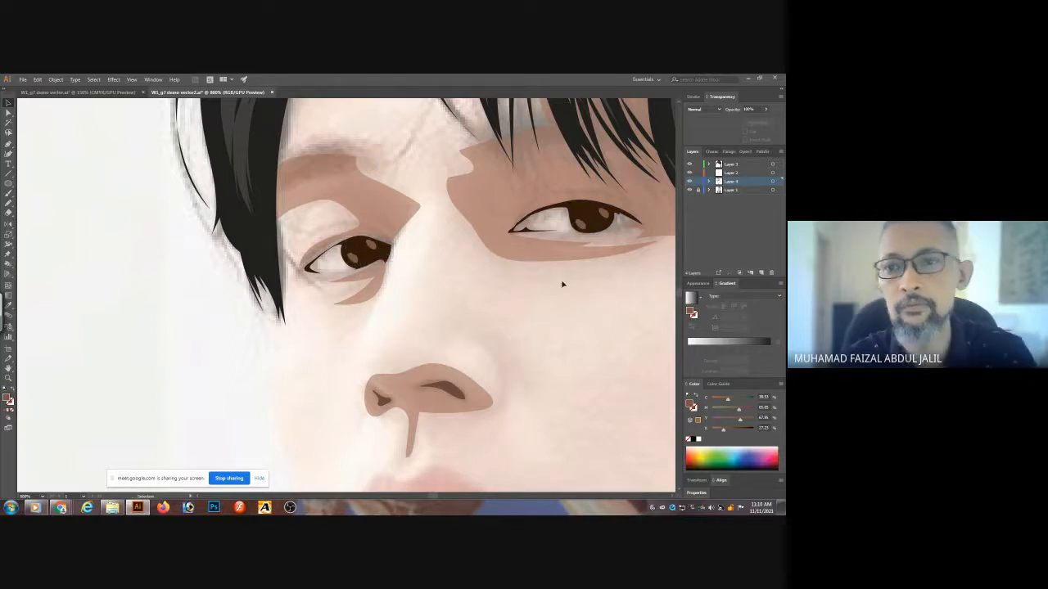
- Hide the reference photo layer and examine the vector eyes, nose and face shadows on the white background
key("ctrl+minus")
key("ctrl+minus")
key("ctrl+minus")
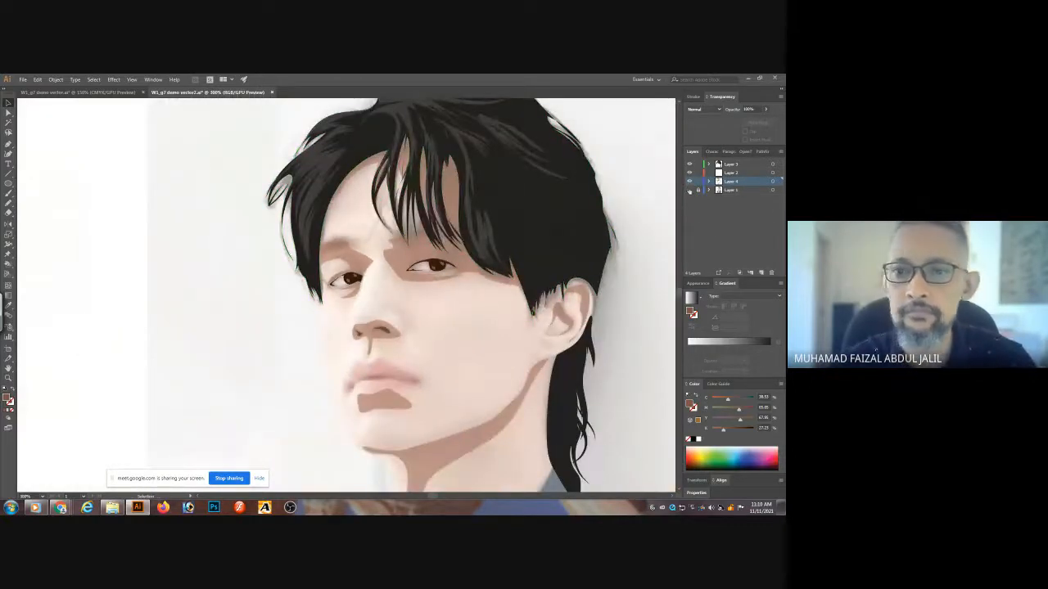
left_click(689, 189)
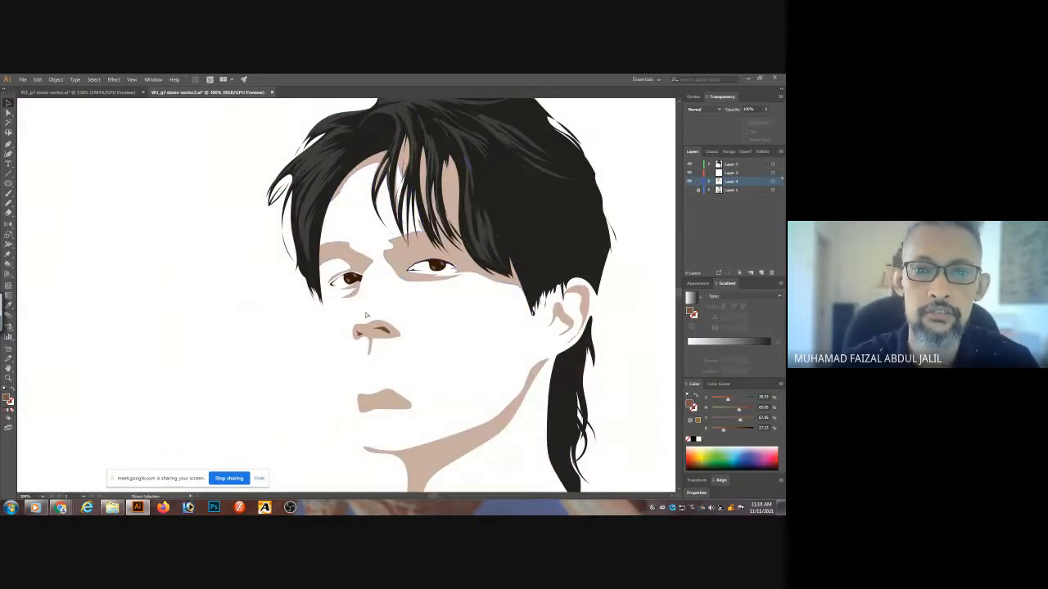
key("z")
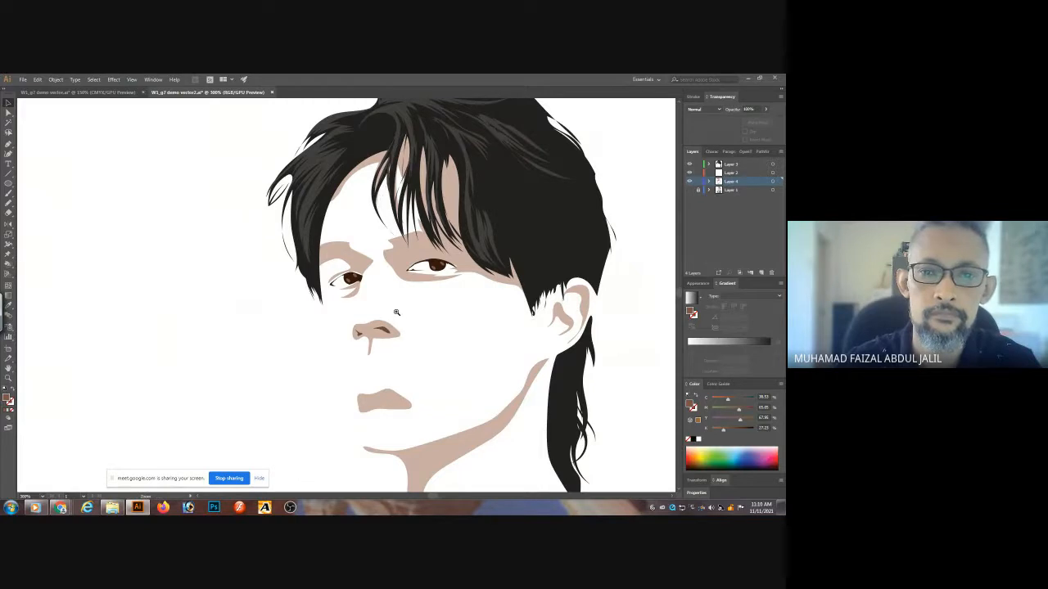
left_click(396, 312)
left_click(397, 297)
left_click_drag(358, 316, 435, 272)
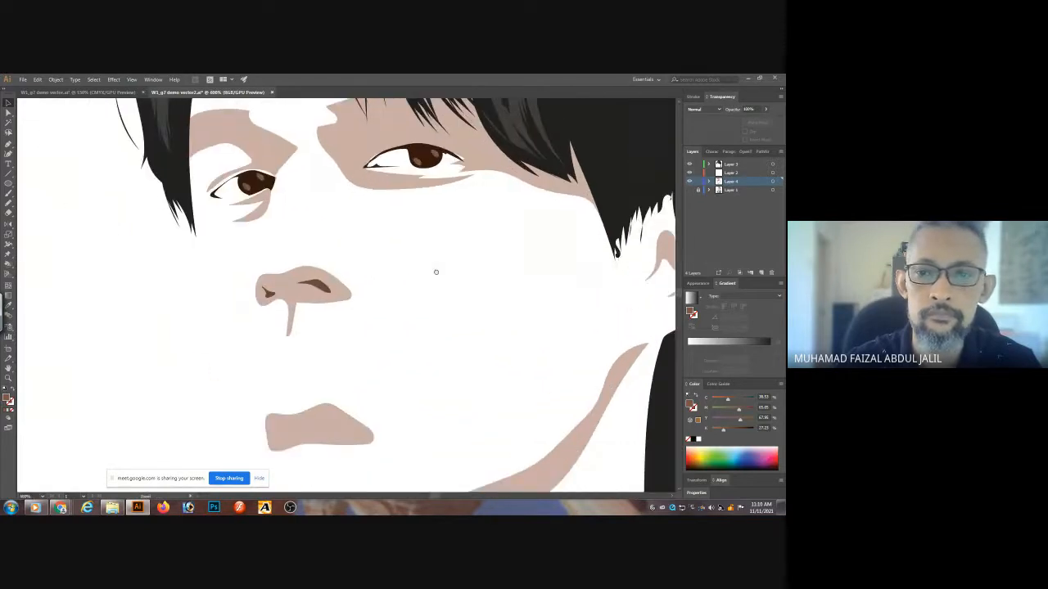
- Show the reference photo layer, outline the thin parting line between the lips with the Pencil tool, and fill it with the last used brown
left_click(688, 190)
scroll(402, 269, "down", 3)
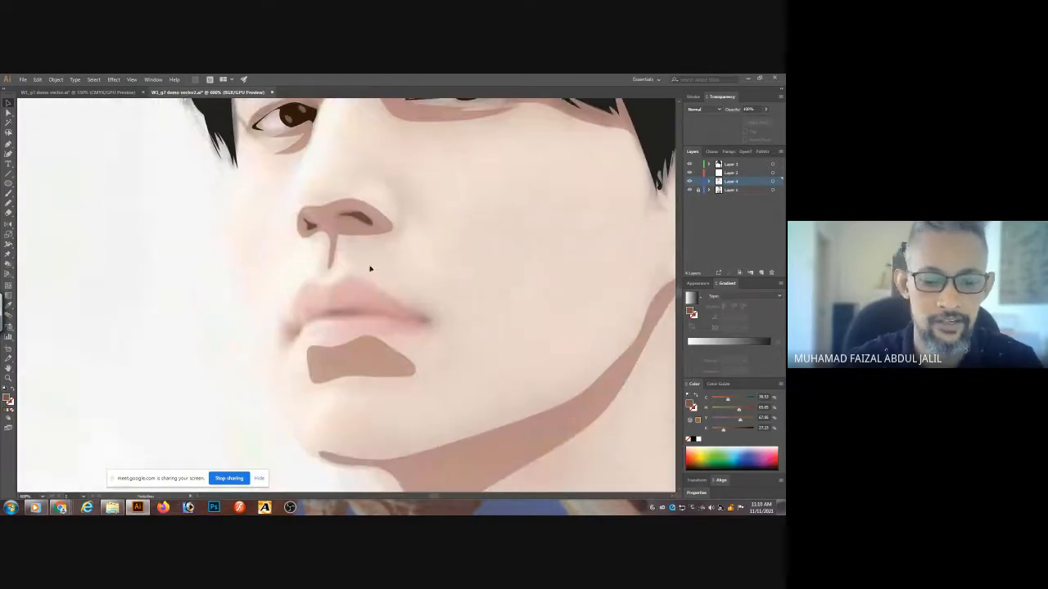
key("n")
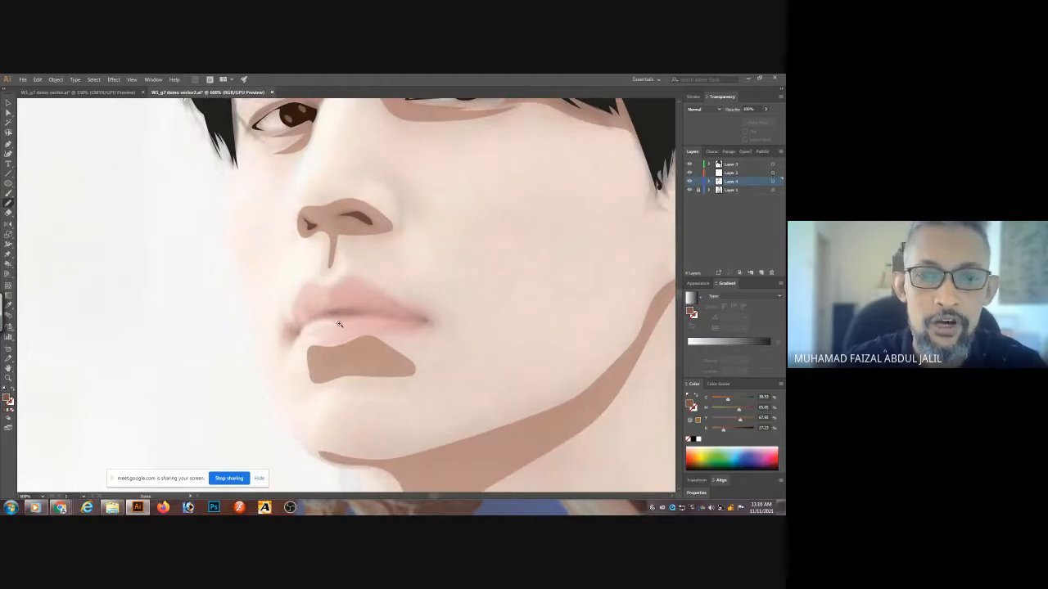
left_click(340, 324)
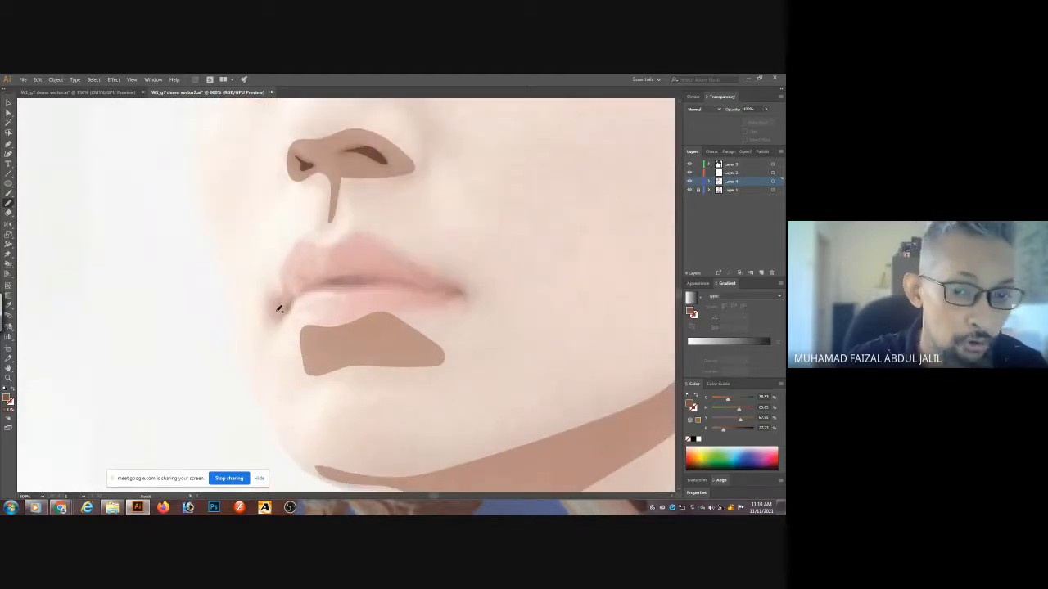
mouse_move(277, 314)
left_mouse_down()
mouse_move(337, 281)
mouse_move(453, 286)
left_mouse_up()
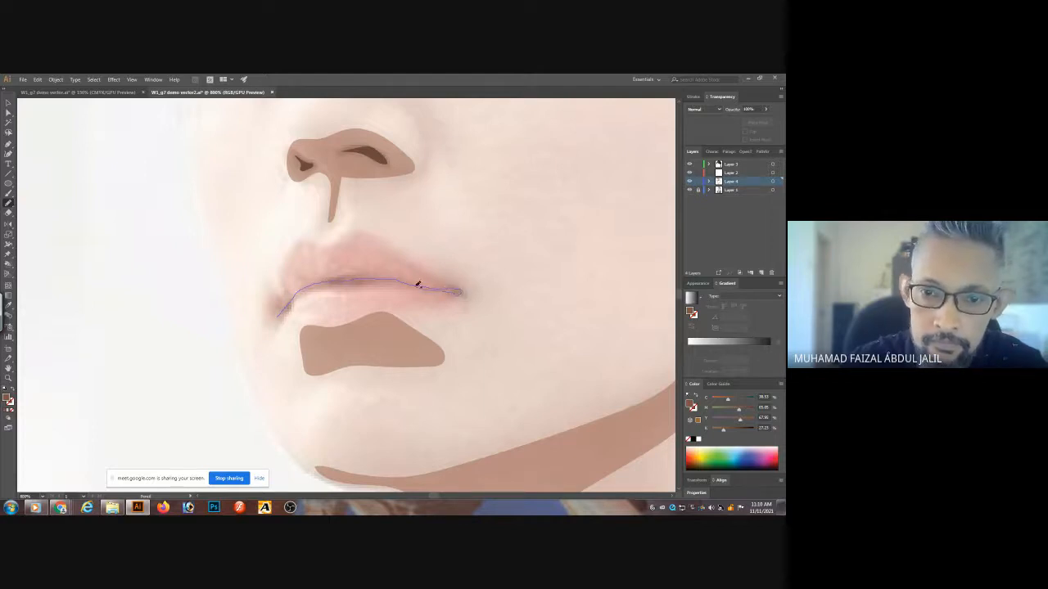
left_click_drag(325, 281, 278, 319)
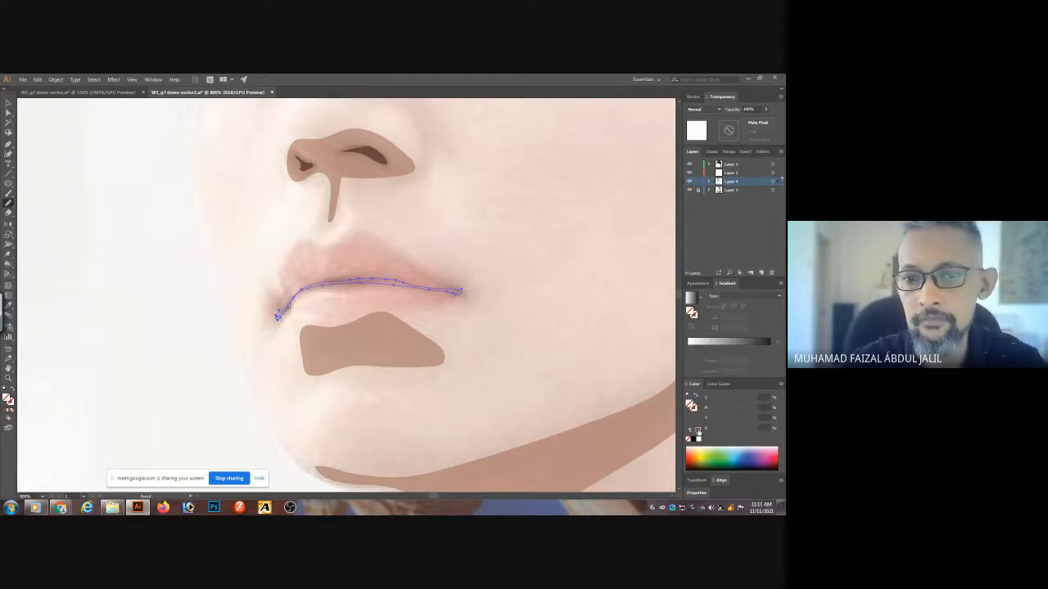
left_click(698, 429)
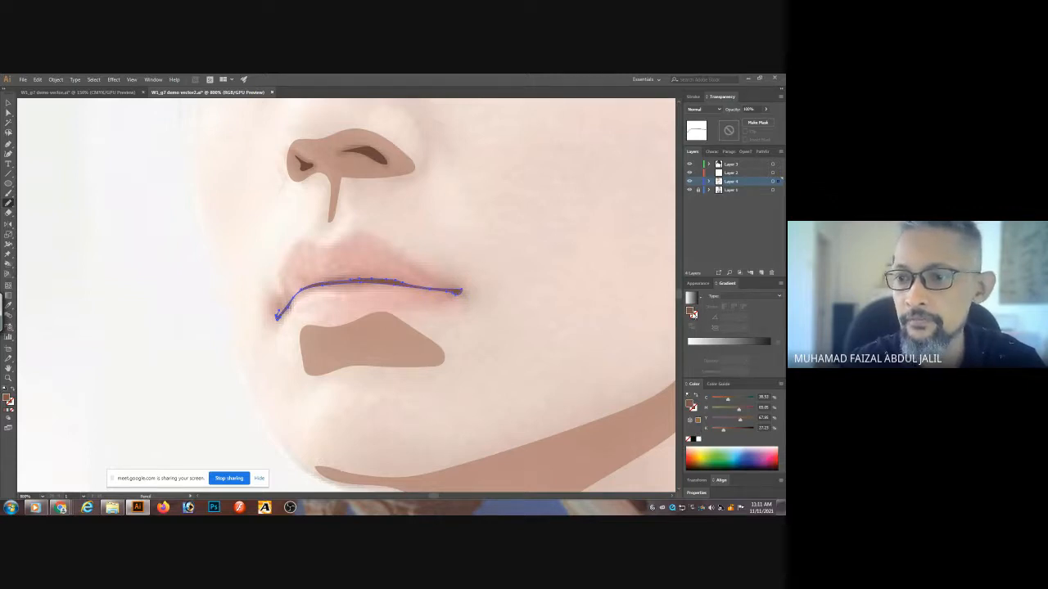
- Change the lip parting line's fill to the dark reddish brown 752D19 and deselect it
double_click(6, 398)
left_click(91, 158)
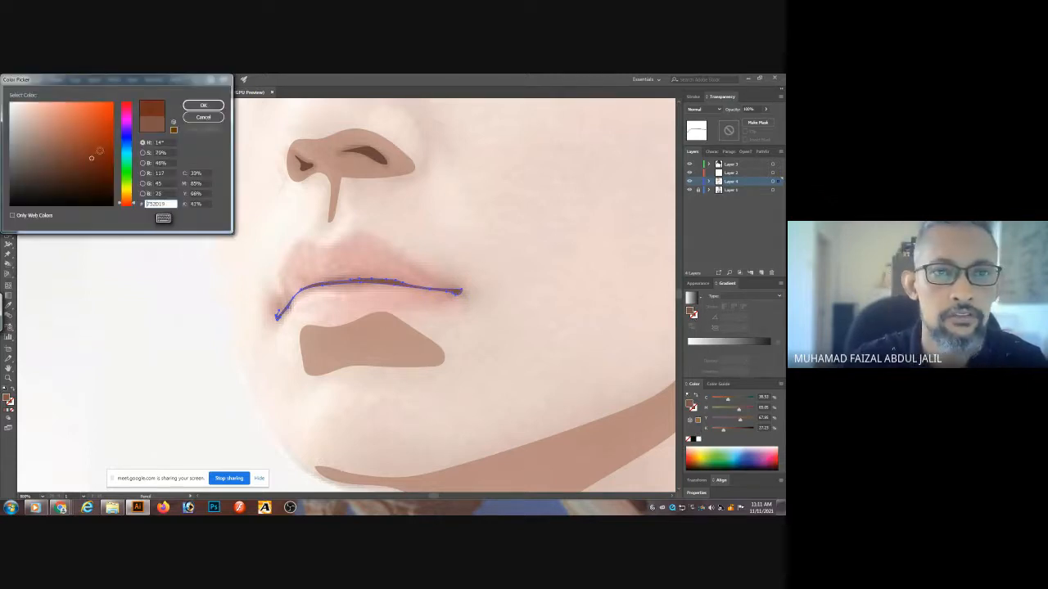
left_click(185, 105)
key("ctrl+shift+a")
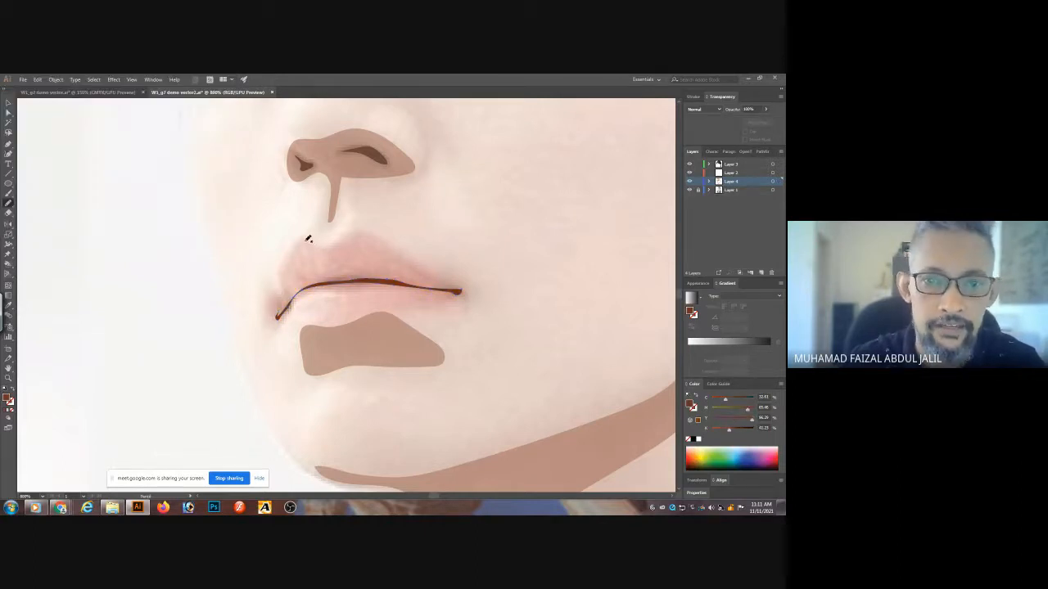
- Outline the upper lip with the Pencil tool, fill it dark red, lighten it by lowering its black component, and deselect it
mouse_move(304, 242)
left_mouse_down()
mouse_move(381, 234)
mouse_move(461, 291)
mouse_move(333, 282)
mouse_move(307, 289)
mouse_move(275, 321)
mouse_move(274, 292)
mouse_move(304, 242)
left_mouse_up()
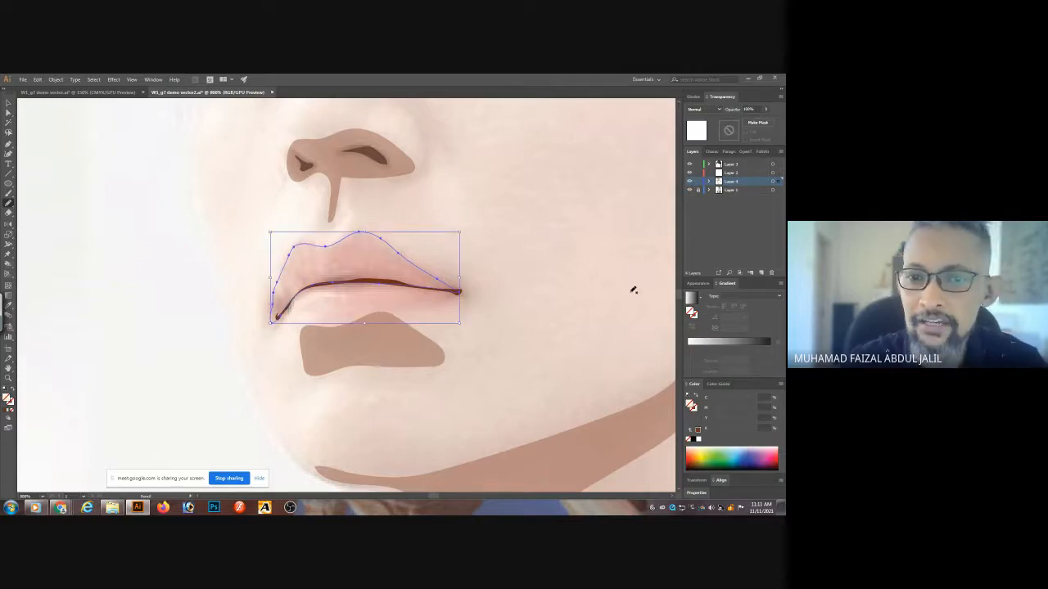
left_click(698, 430)
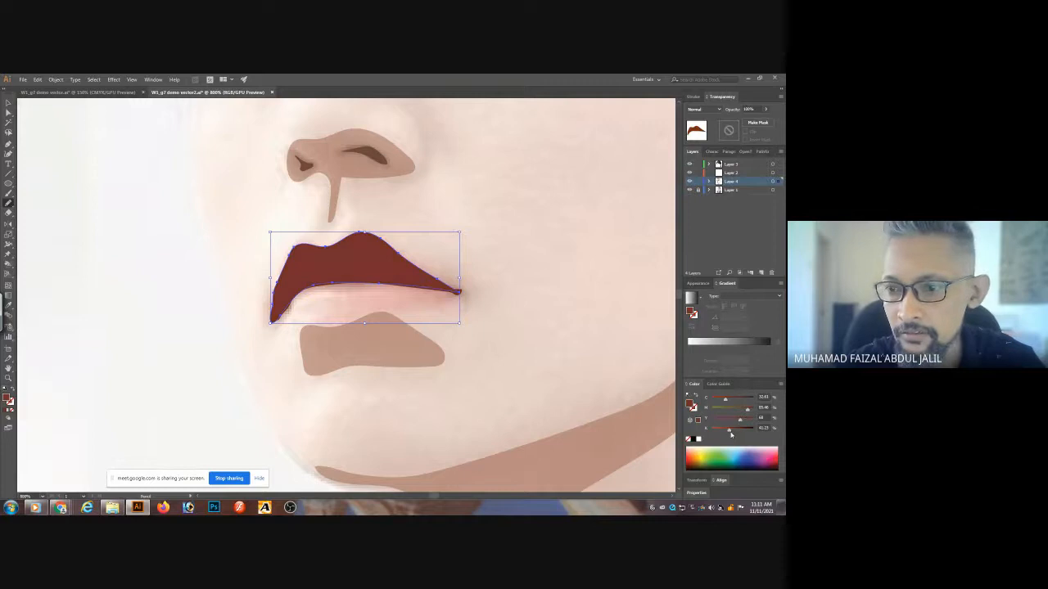
left_click_drag(731, 434, 717, 432)
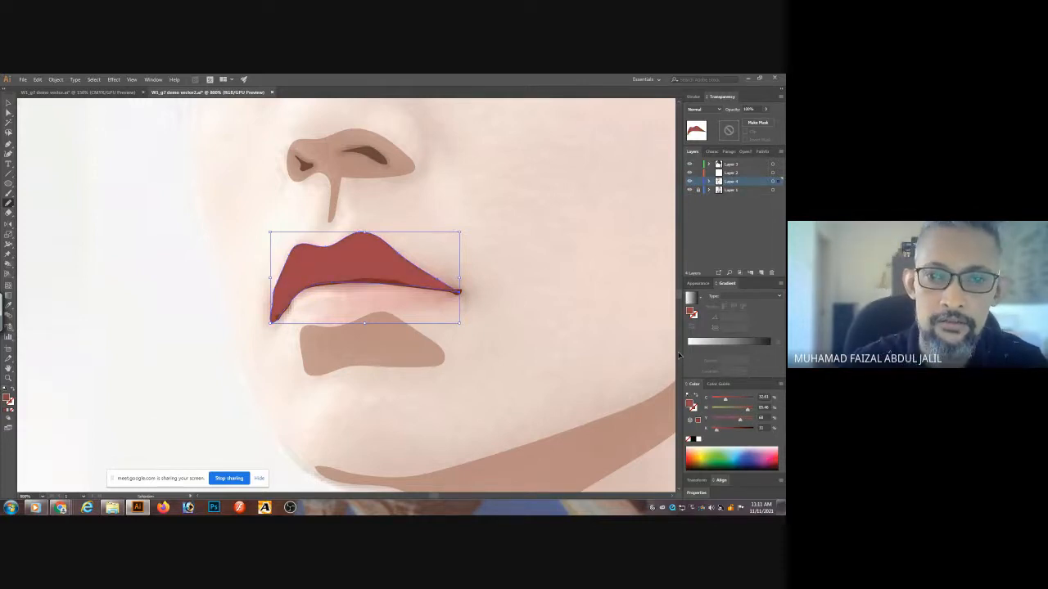
left_click(444, 196, "ctrl")
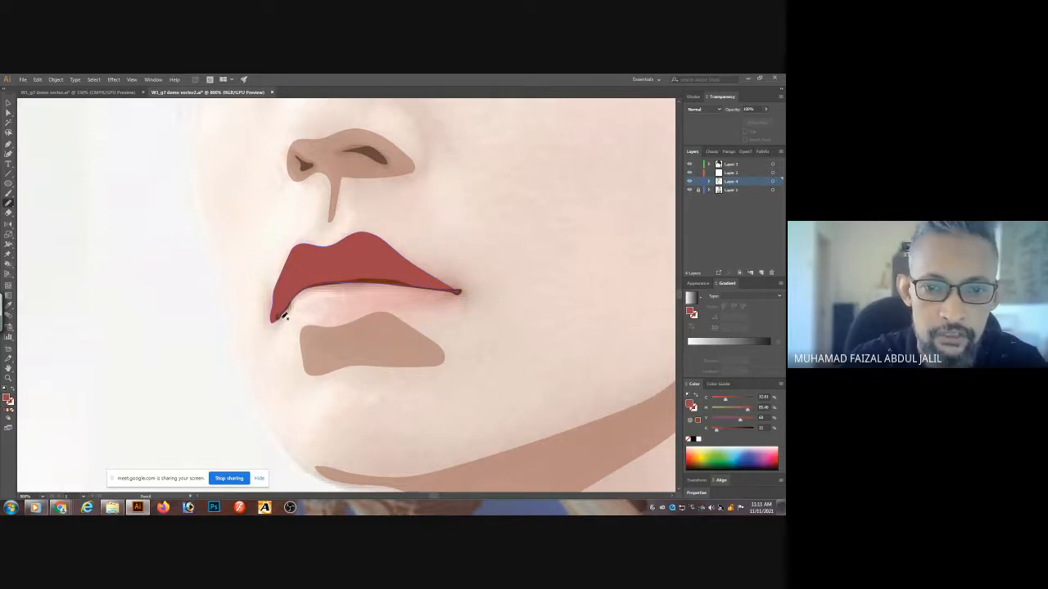
- Outline the lower lip with the Pencil tool, fill it with the upper lip's red, and lighten it by lowering its black component
left_click_drag(277, 320, 299, 301)
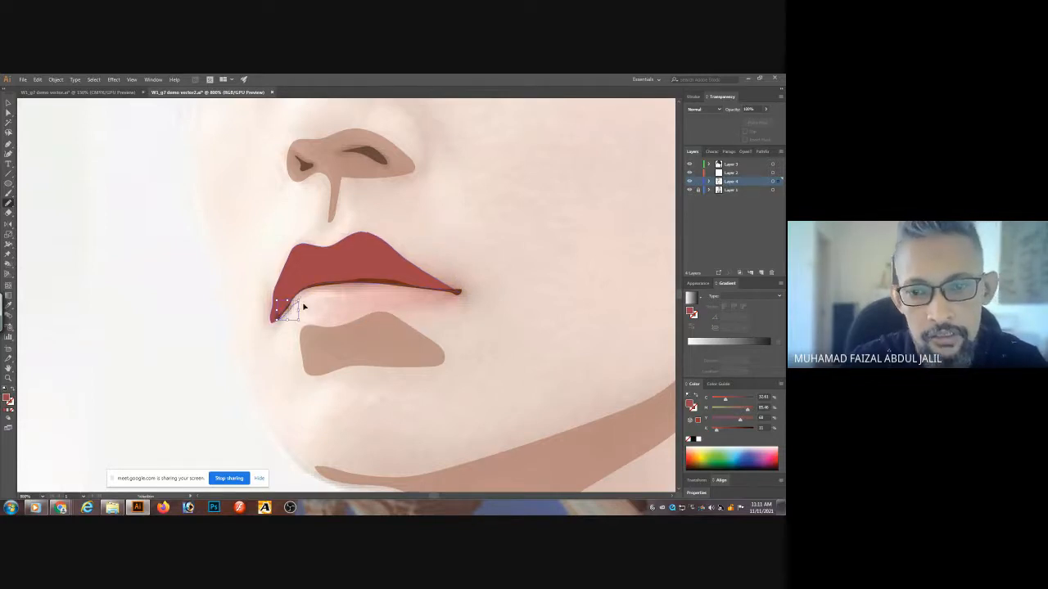
left_click(304, 307, "ctrl")
mouse_move(459, 296)
left_mouse_down()
mouse_move(389, 320)
mouse_move(276, 323)
mouse_move(318, 284)
mouse_move(458, 291)
left_mouse_up()
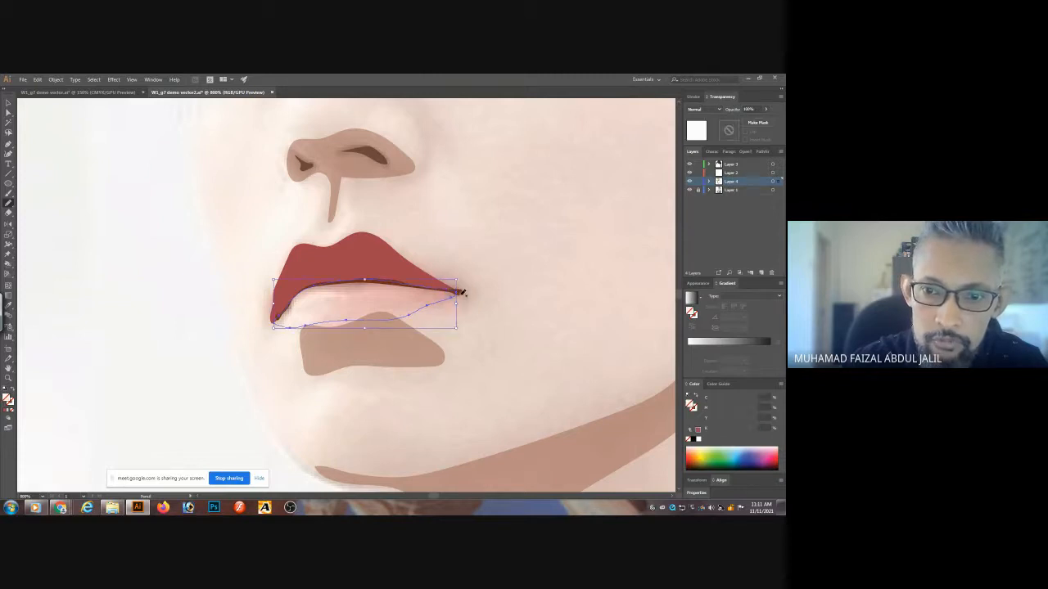
left_click(697, 432)
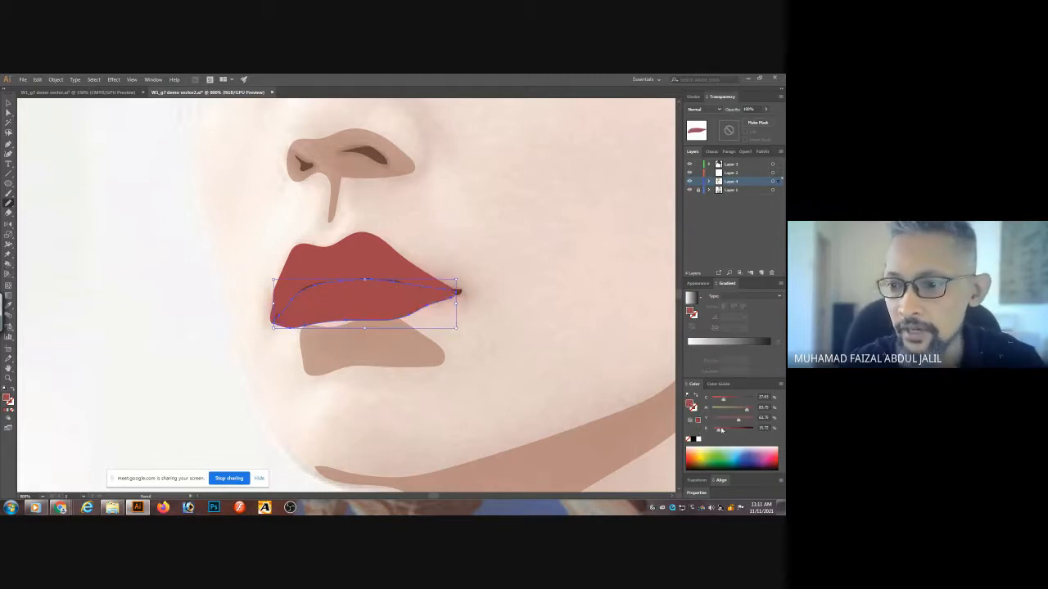
left_click_drag(720, 431, 711, 429)
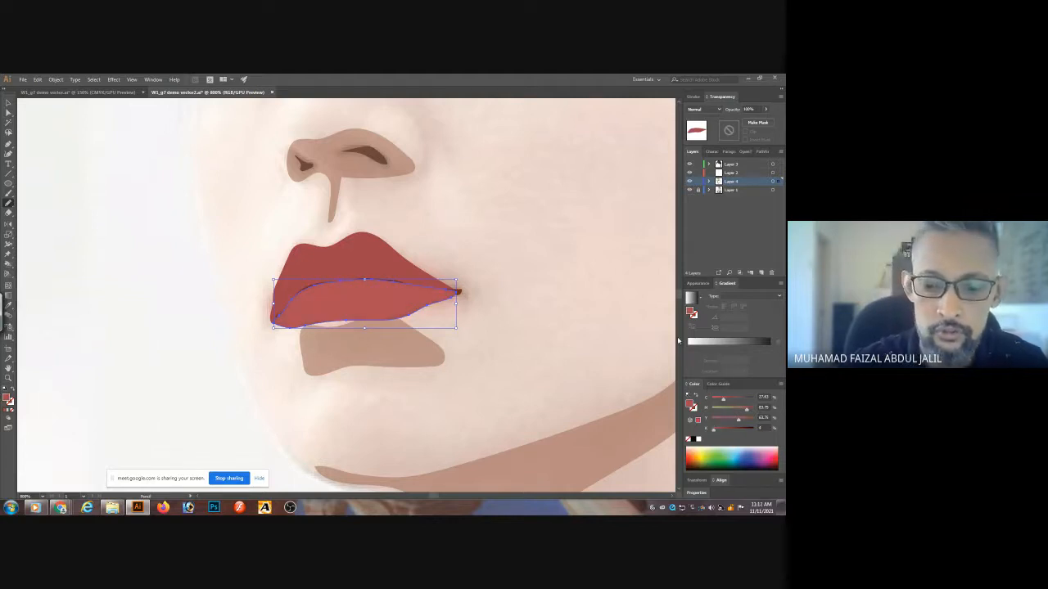
- Send the lower lip behind the parting line and pencil a highlight on it, filled with a lighter version of the lip's red
key("ctrl+[")
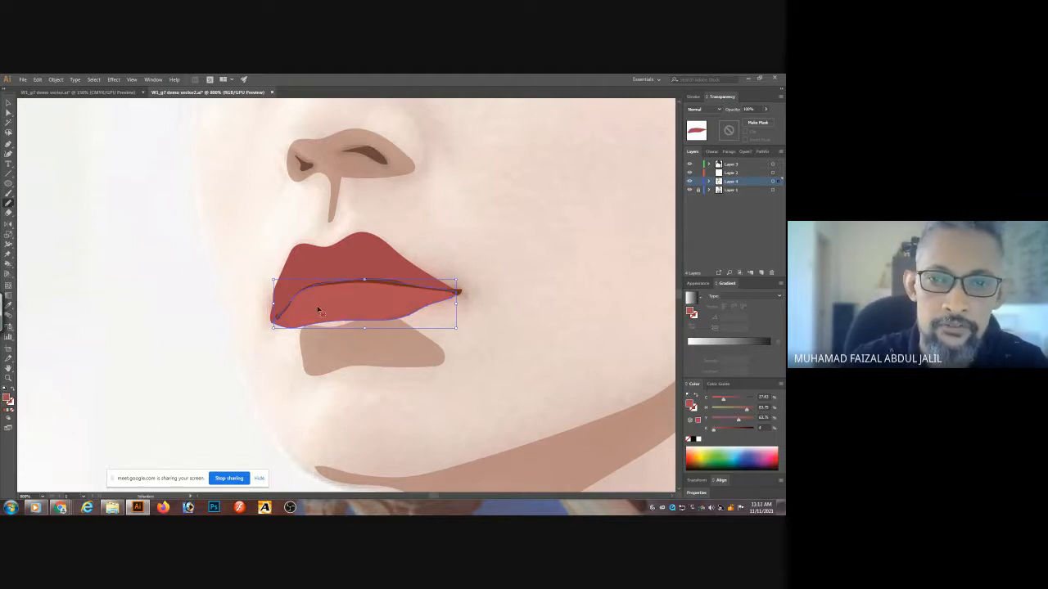
left_click(209, 280)
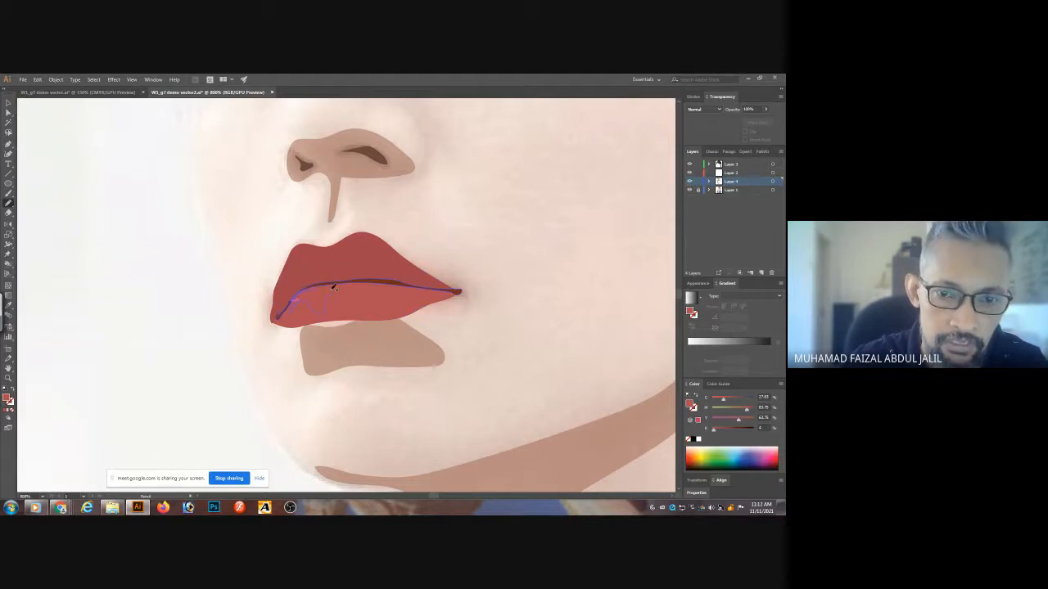
left_click(323, 284)
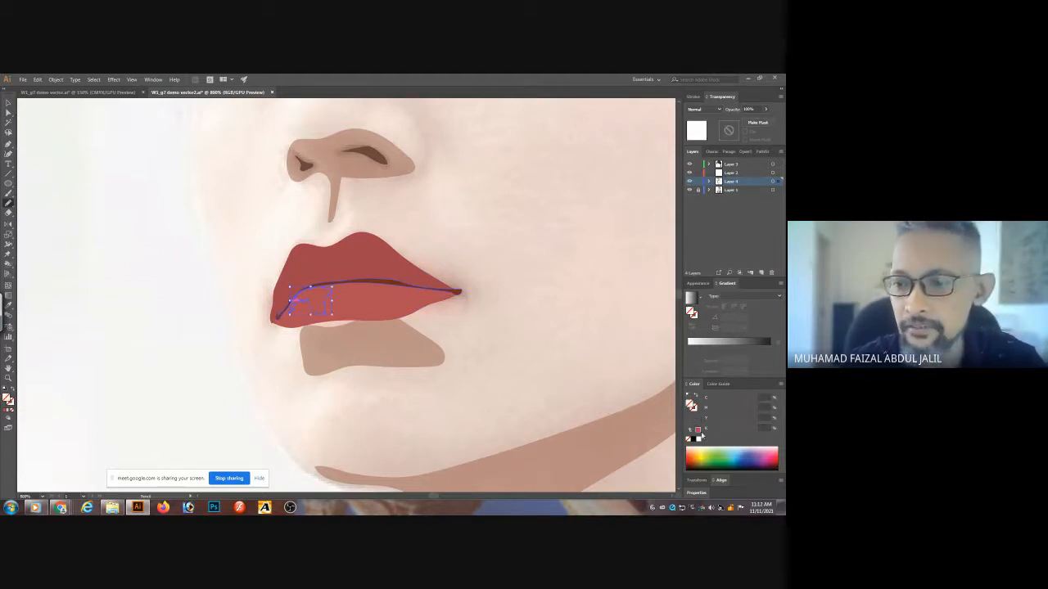
left_click(698, 430)
left_click_drag(712, 433, 708, 433)
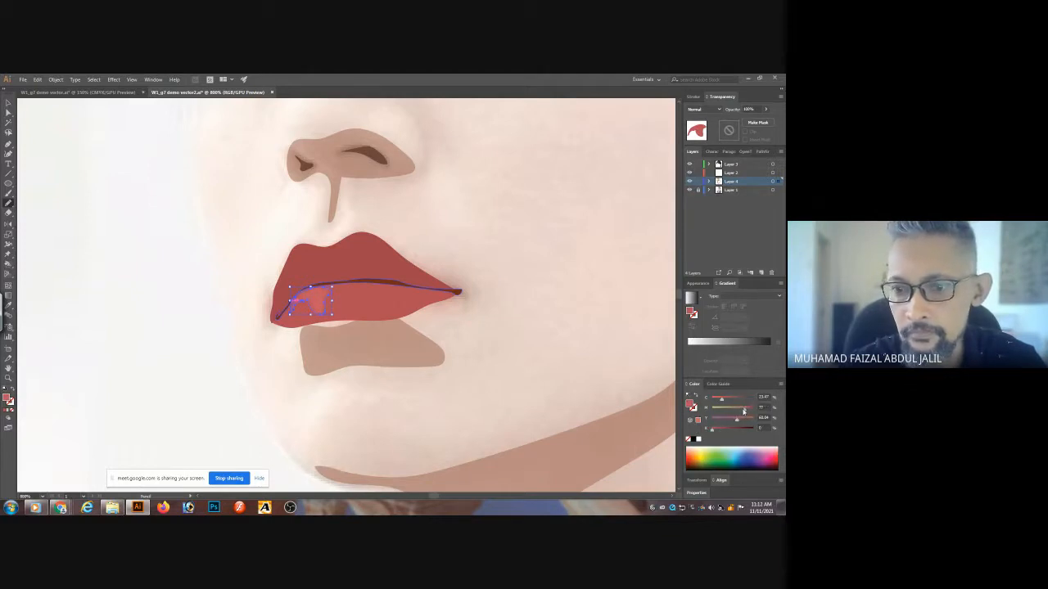
left_click(213, 359, "ctrl")
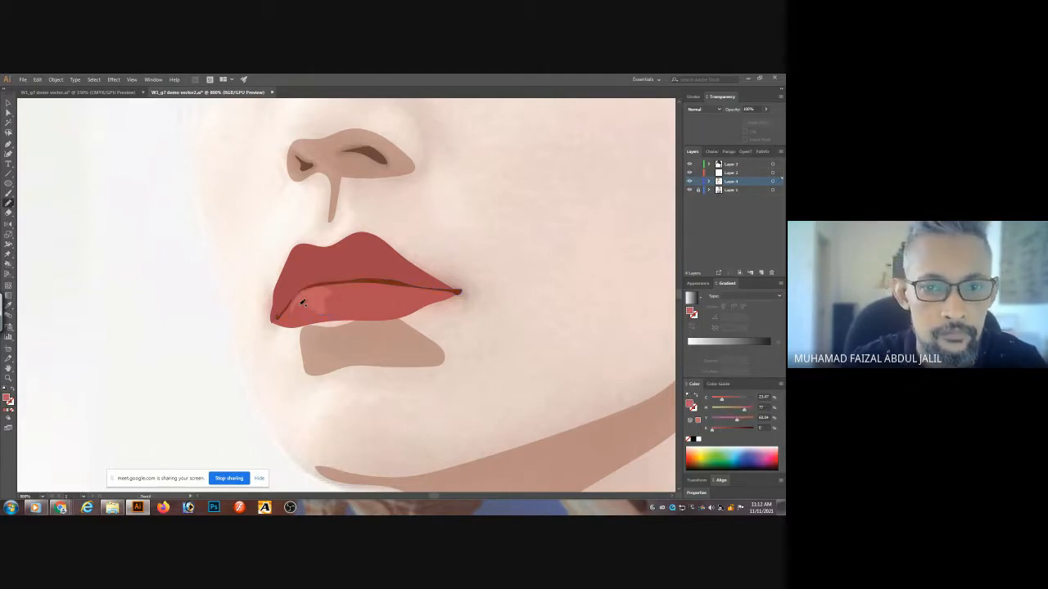
- Draw two small highlights toward the lower lip's left corner with the Pencil tool and fill them with the first highlight's color
mouse_move(309, 309)
left_mouse_down()
mouse_move(300, 301)
mouse_move(305, 312)
left_mouse_up()
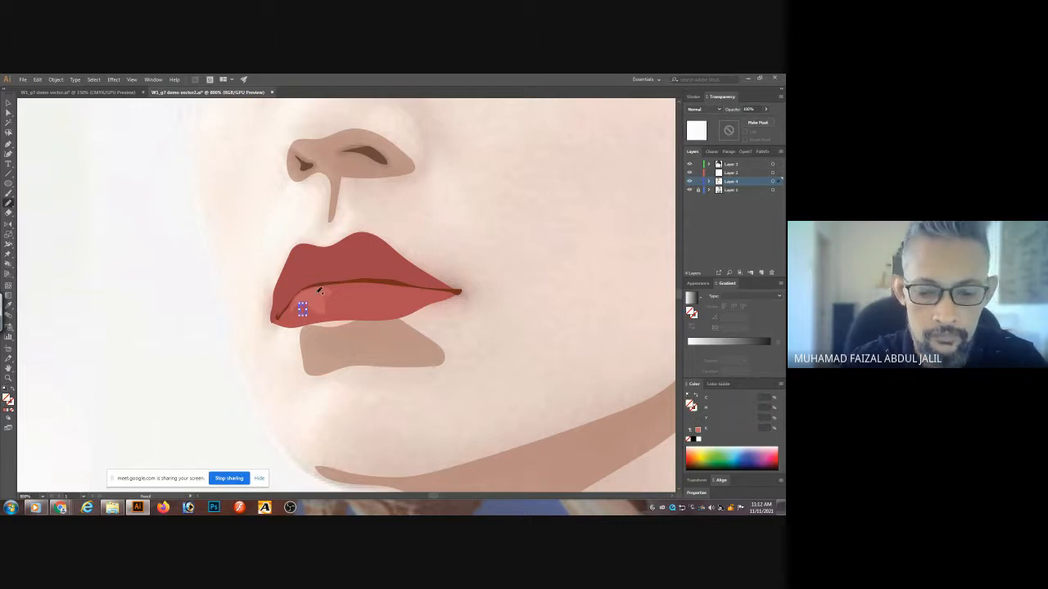
key("i")
left_click(315, 298)
left_click(278, 347, "ctrl")
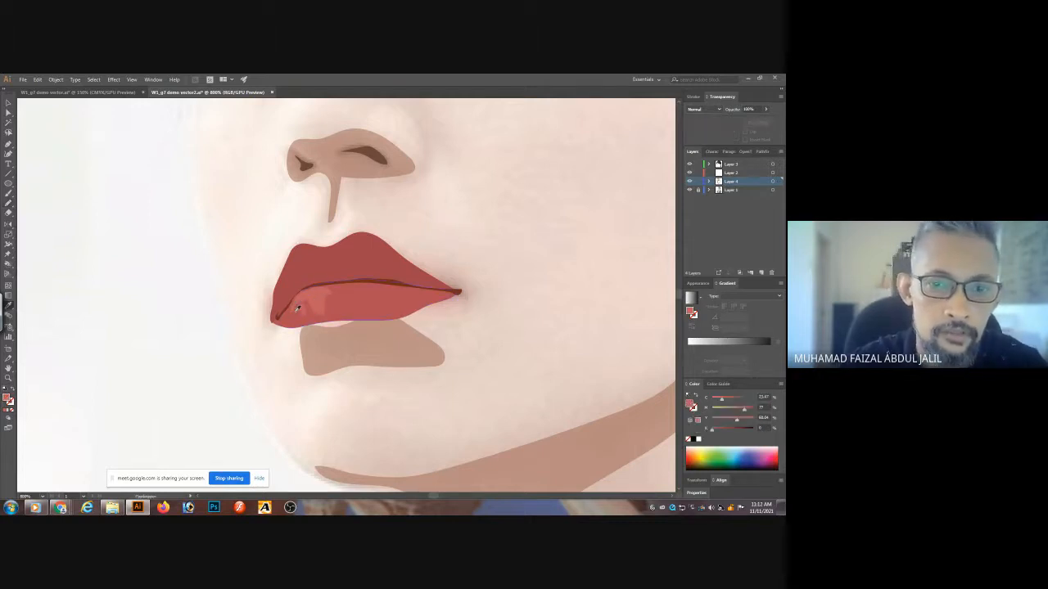
key("n")
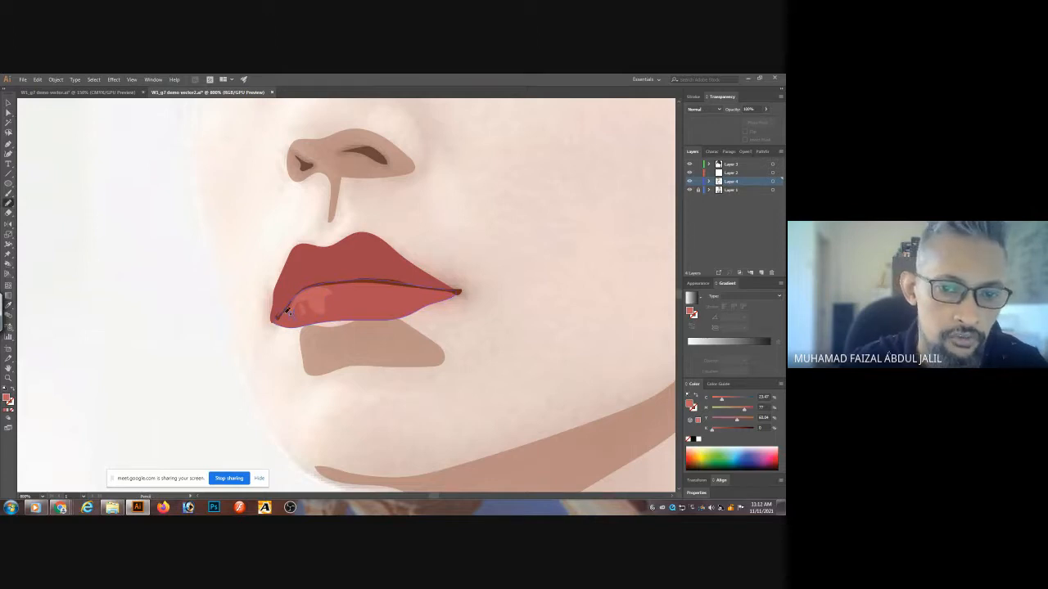
left_click_drag(296, 305, 283, 316)
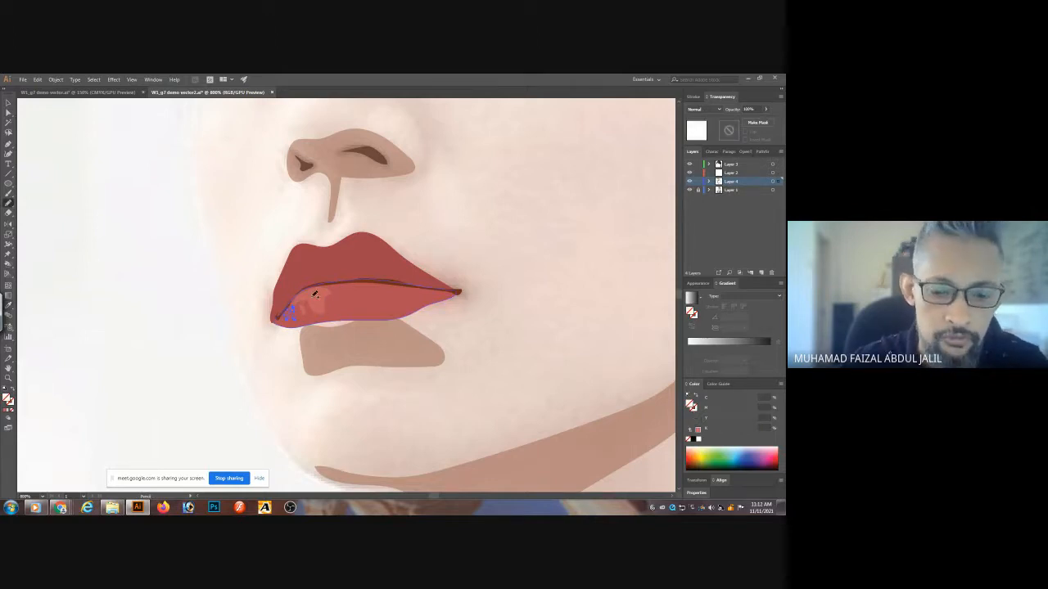
key("i")
left_click(312, 296)
left_click(270, 362, "ctrl")
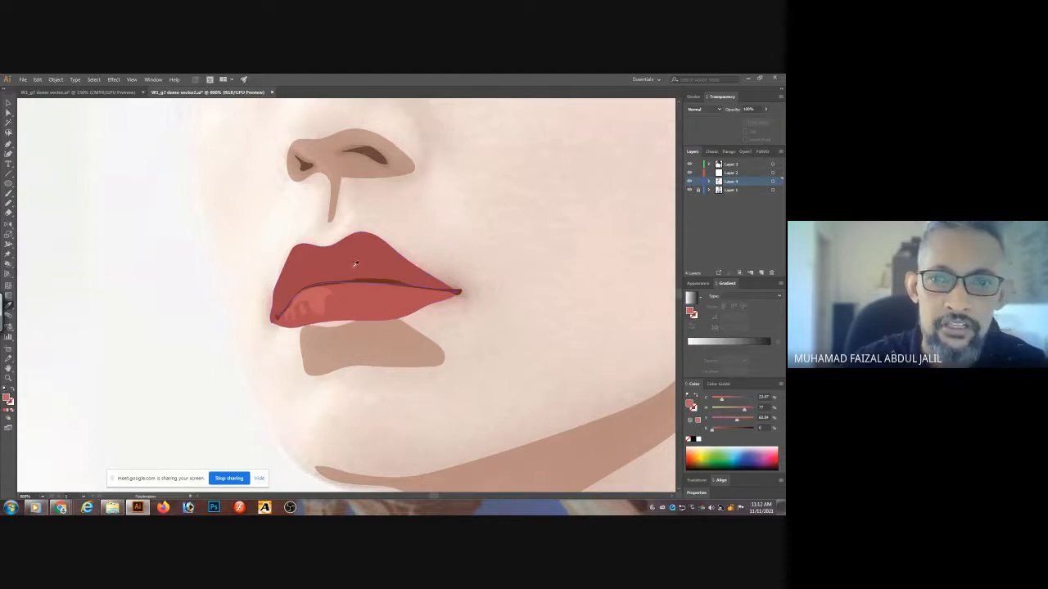
left_click_drag(366, 251, 351, 369)
key("ctrl+z")
left_click(432, 237)
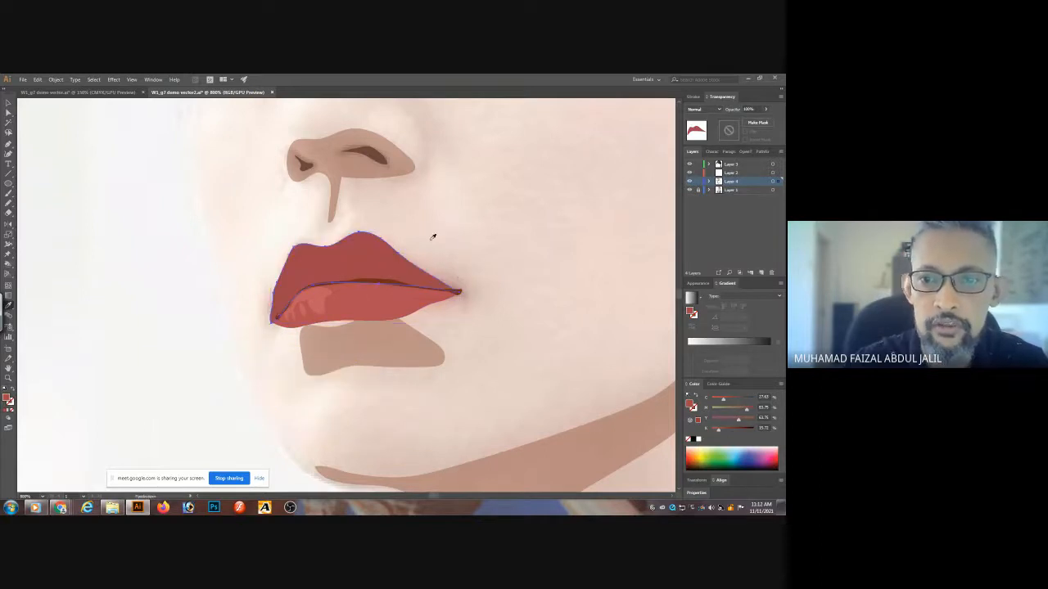
- Outline a jagged shadow along the upper lip's lower edge, fill it with the lip's red, and darken it to 28% black
key("n")
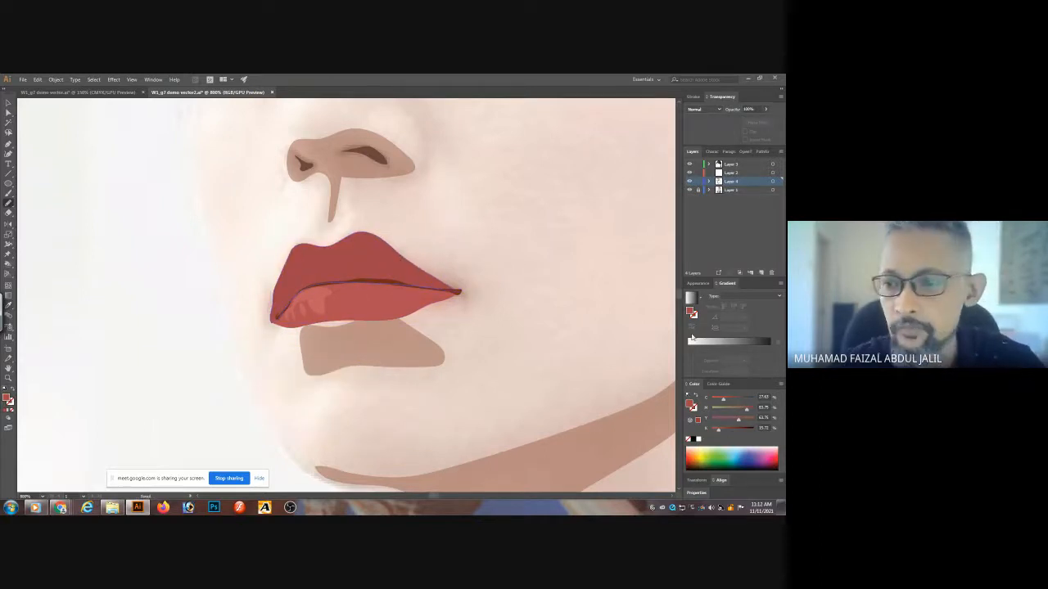
left_click(723, 430)
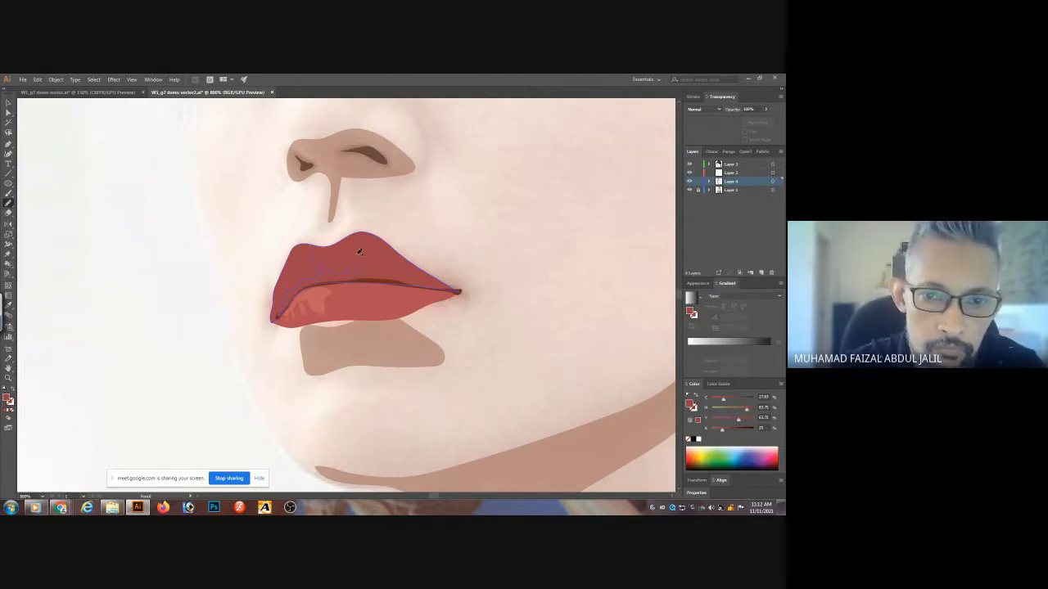
mouse_move(411, 271)
left_mouse_down()
mouse_move(453, 290)
mouse_move(347, 279)
mouse_move(275, 318)
left_mouse_up()
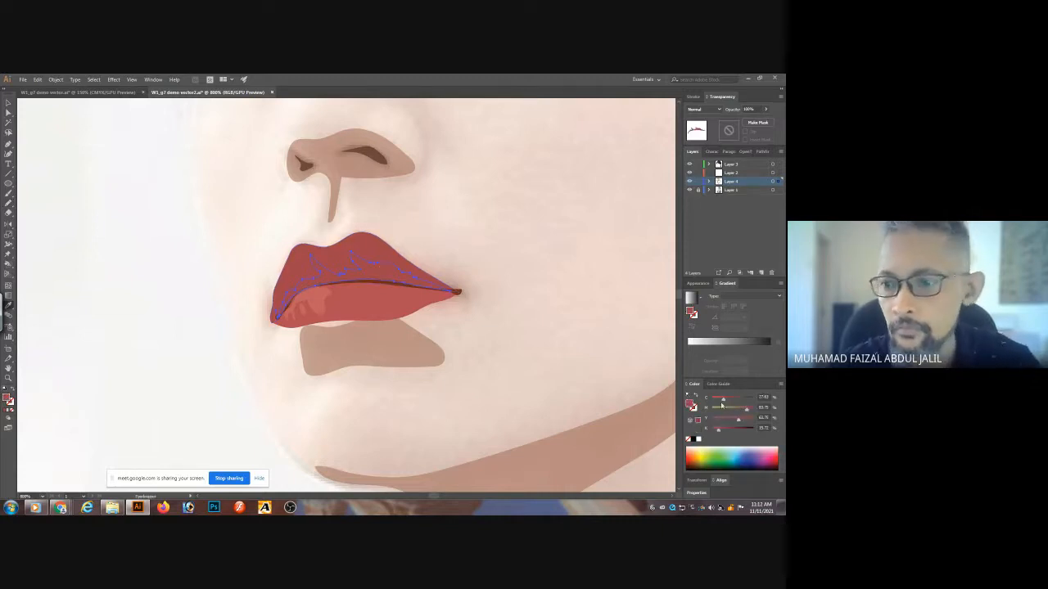
left_click_drag(718, 429, 728, 431)
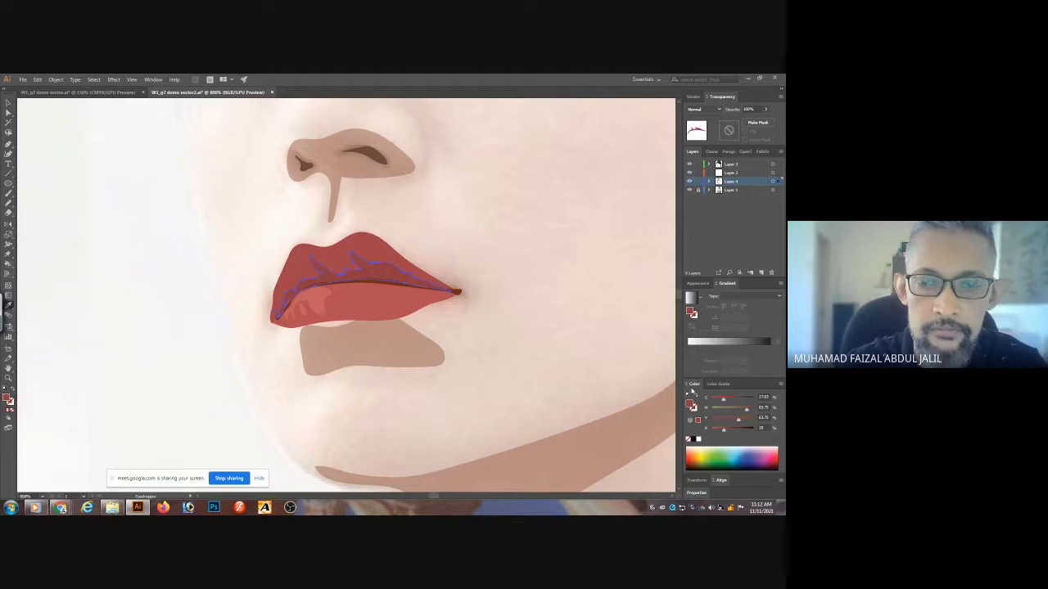
left_click(560, 213, "ctrl")
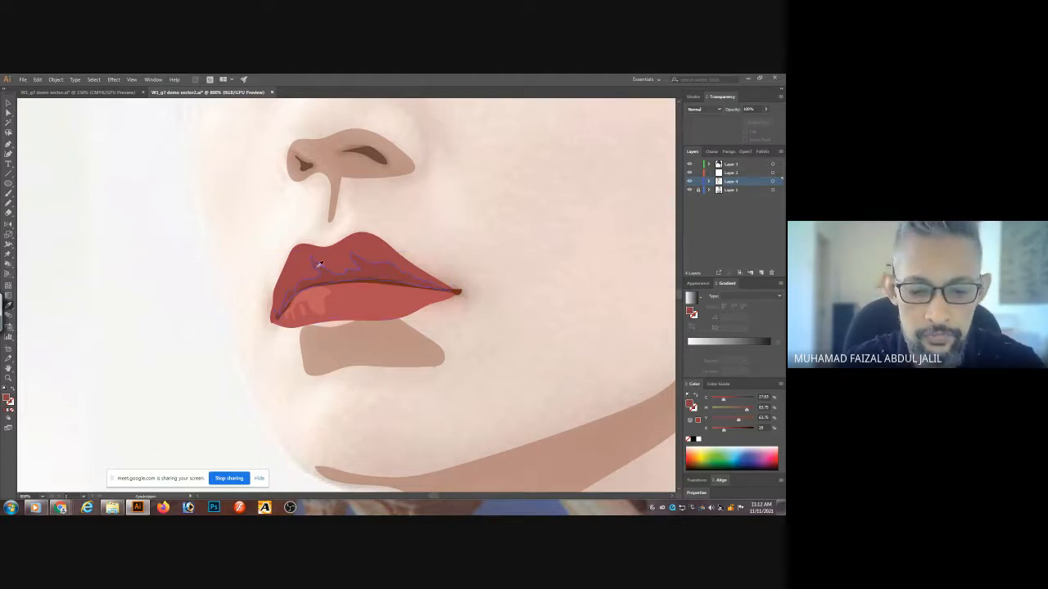
- Outline a jagged shadow along the lower lip's upper edge with the Pencil tool, fill it with the upper lip shadow's color, and deselect it
key("n")
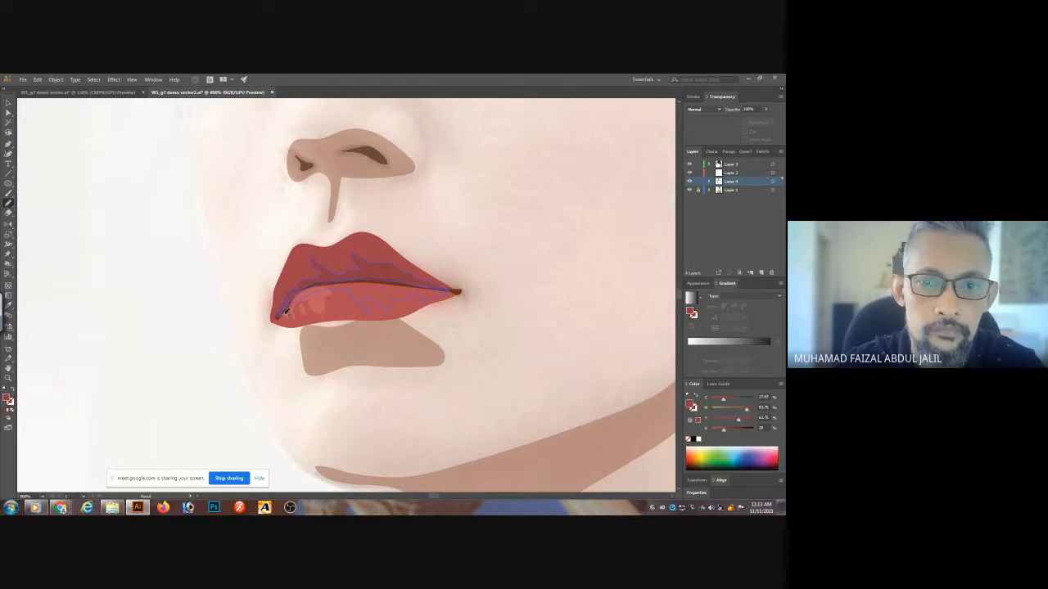
left_click_drag(284, 314, 279, 319)
key("i")
left_click(383, 260)
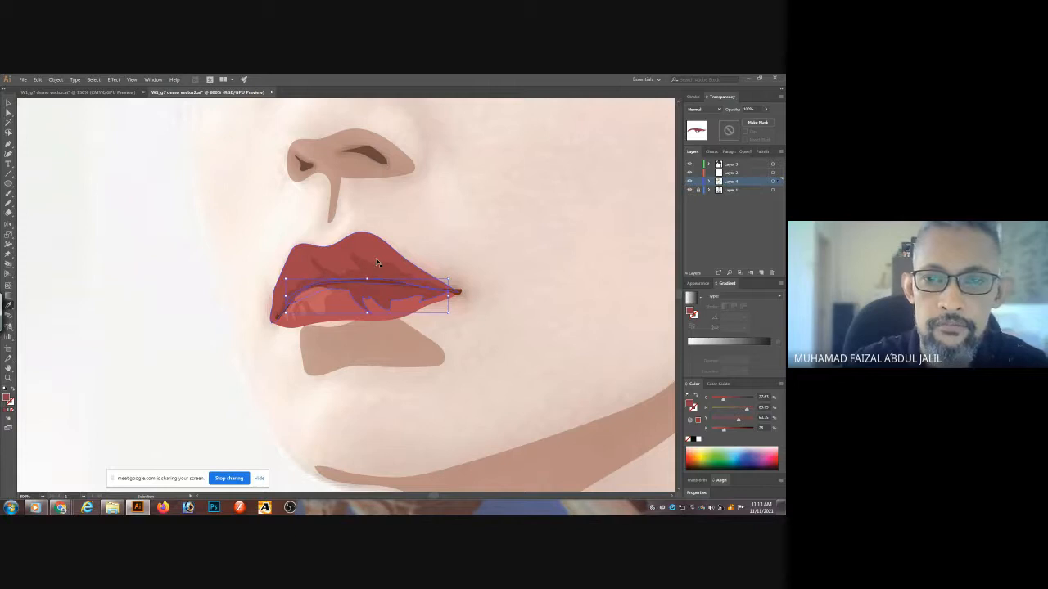
key("ctrl+minus")
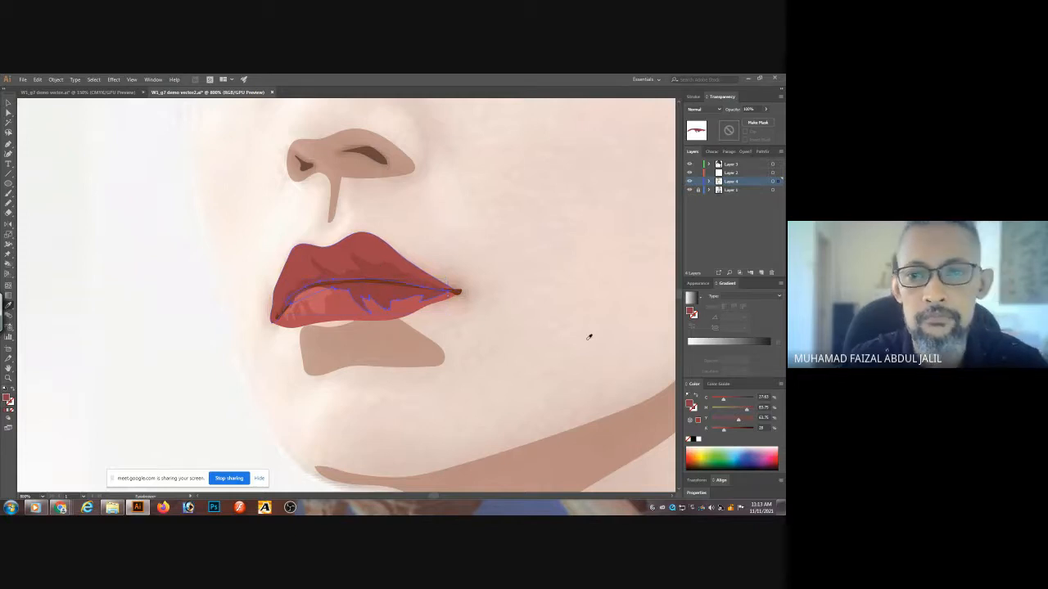
key("ctrl+minus")
key("ctrl+minus")
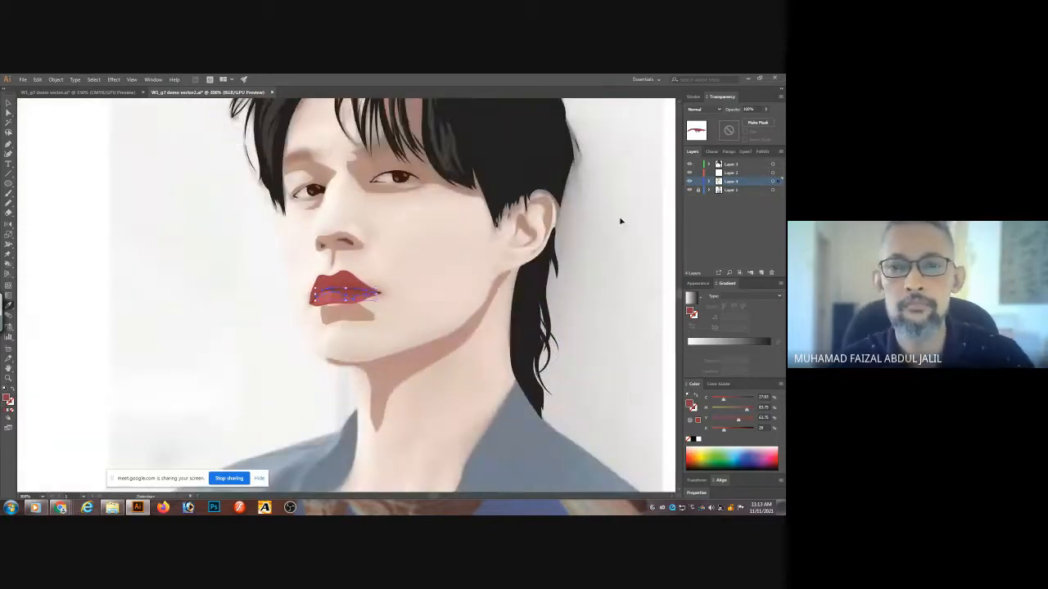
left_click(621, 221, "ctrl")
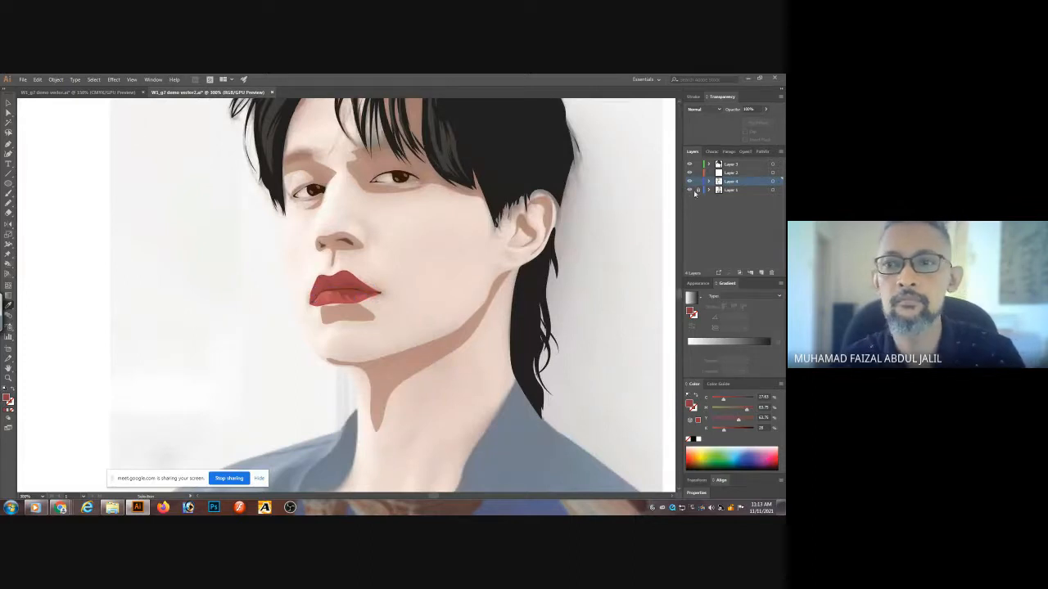
- Hide the reference photo layer to examine the vector portrait on its own, and show the photo again
left_click(689, 190)
key("ctrl+minus")
key("ctrl+minus")
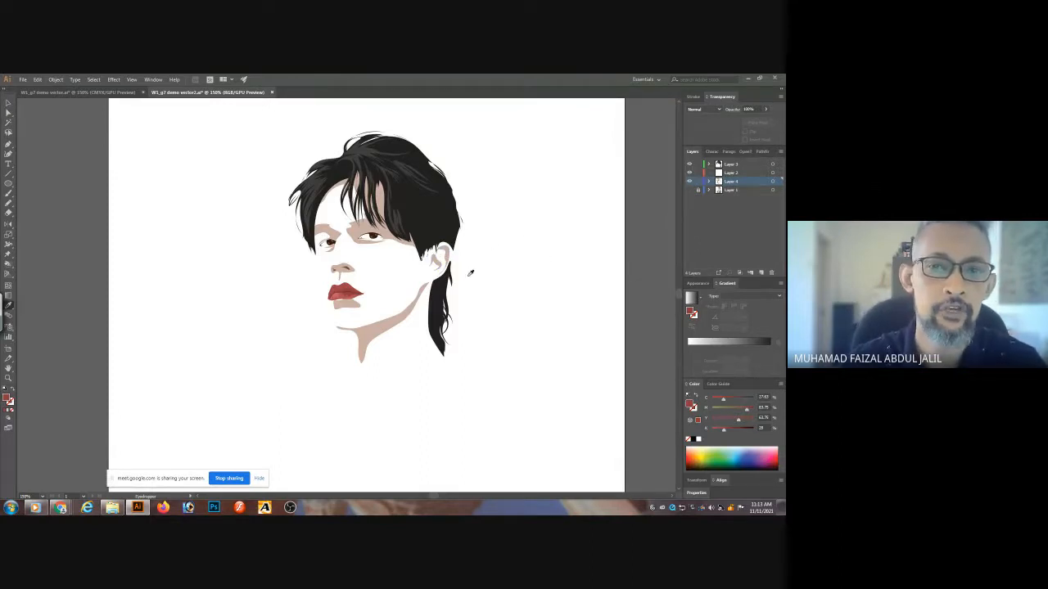
key("ctrl+plus")
key("ctrl+plus")
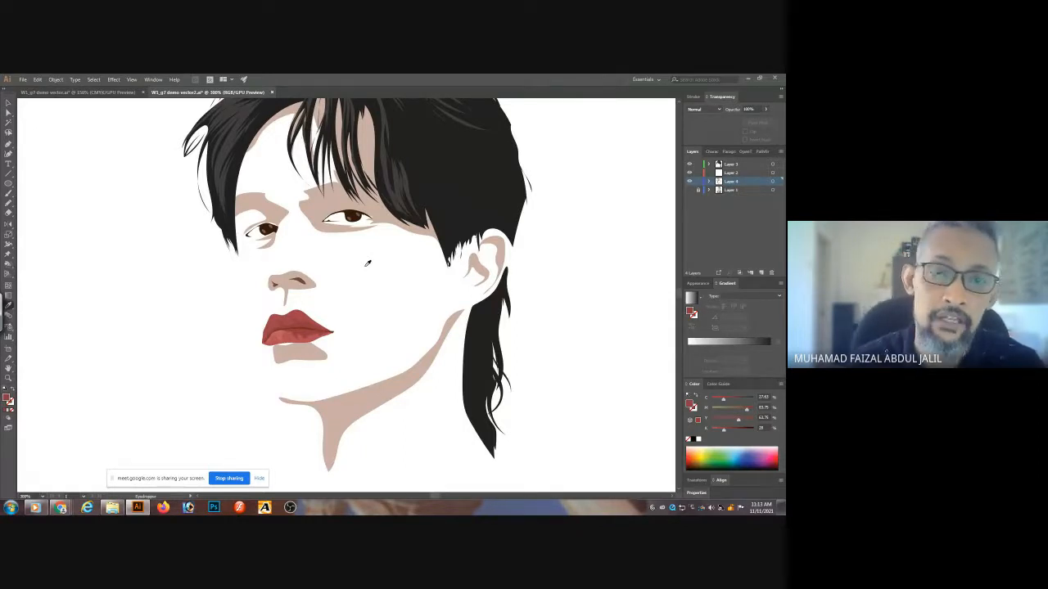
left_click(689, 190)
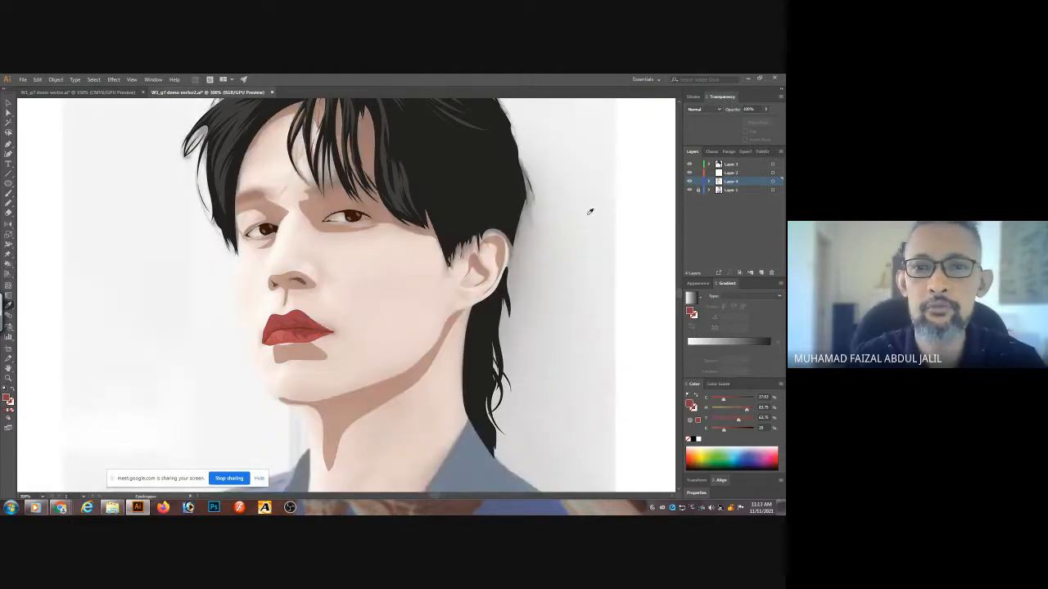
- On the hair layer, outline the portrait's left eyebrow with the Pencil tool, fill it with the hair's black, and deselect it
left_click(456, 167, "ctrl")
left_click(340, 237, "ctrl")
left_click(346, 239, "ctrl")
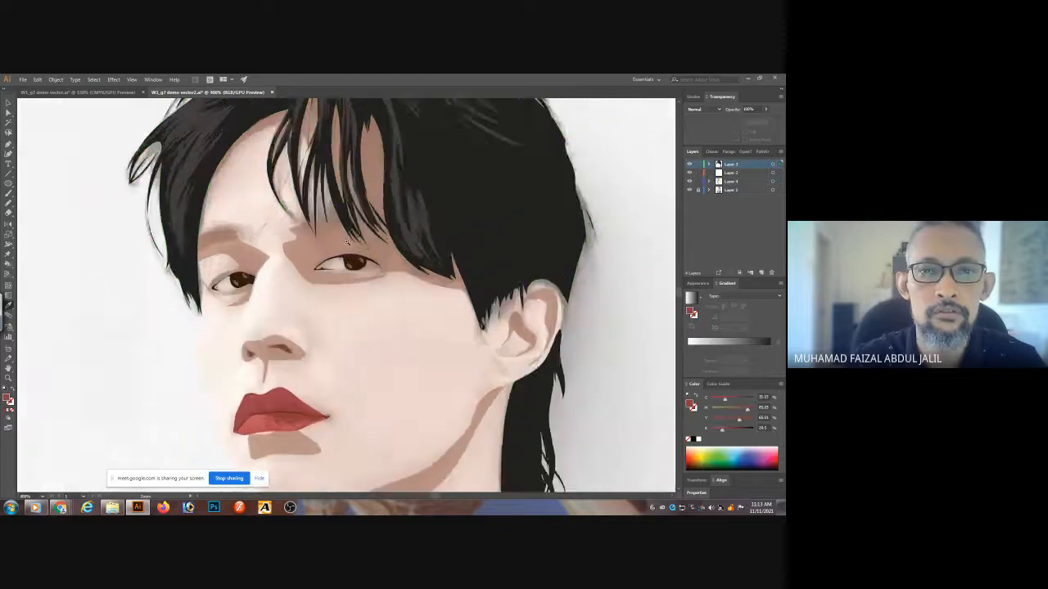
left_click(347, 243, "ctrl")
left_click_drag(346, 242, 425, 233)
left_click(270, 246, "ctrl")
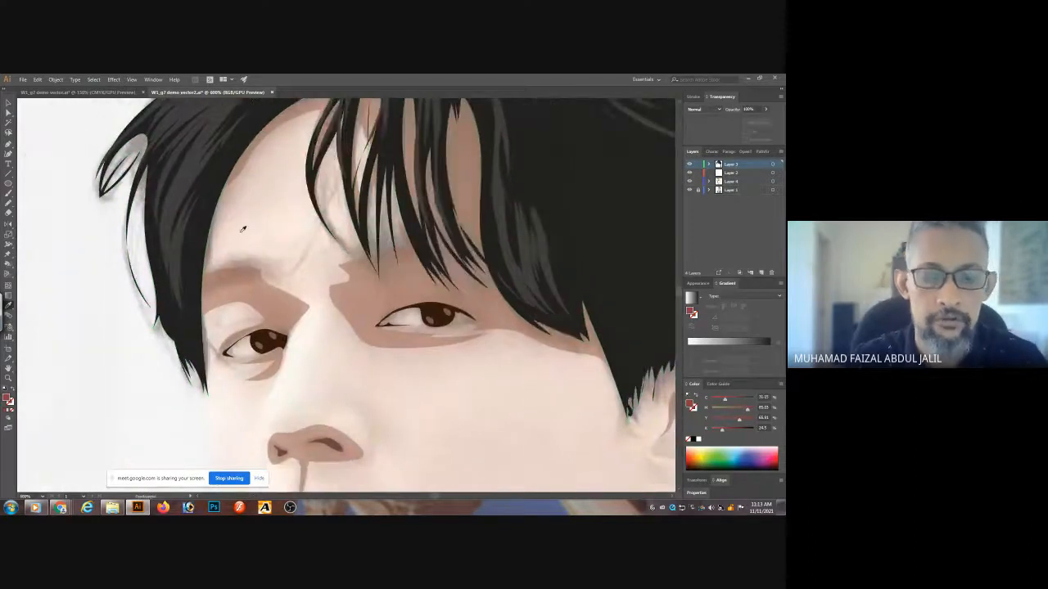
key("n")
mouse_move(206, 290)
left_mouse_down()
mouse_move(277, 276)
mouse_move(236, 260)
mouse_move(245, 263)
mouse_move(203, 297)
left_mouse_up()
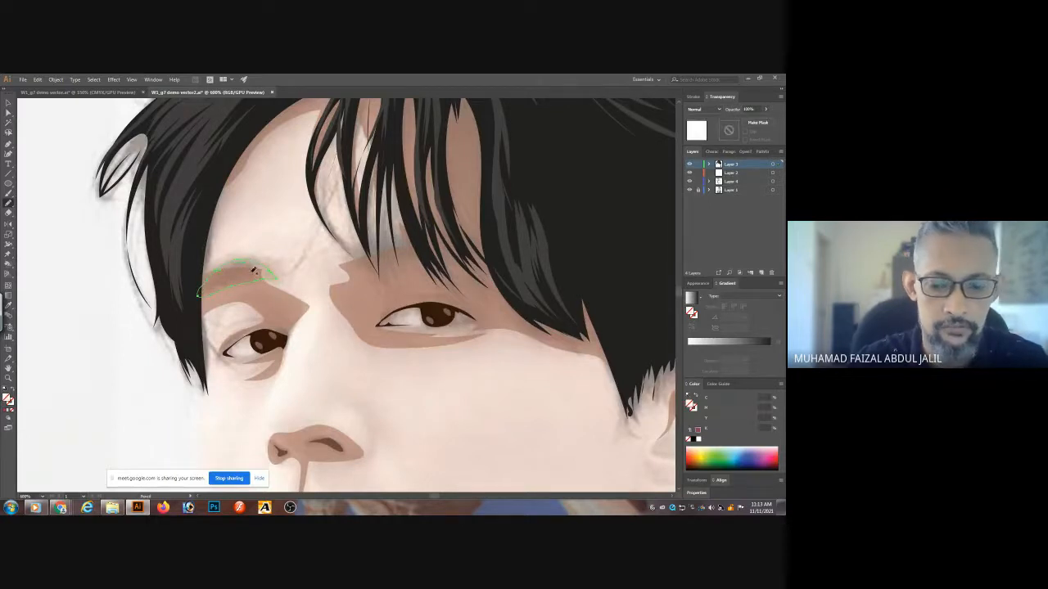
key("i")
left_click(199, 244)
key("ctrl+shift+a")
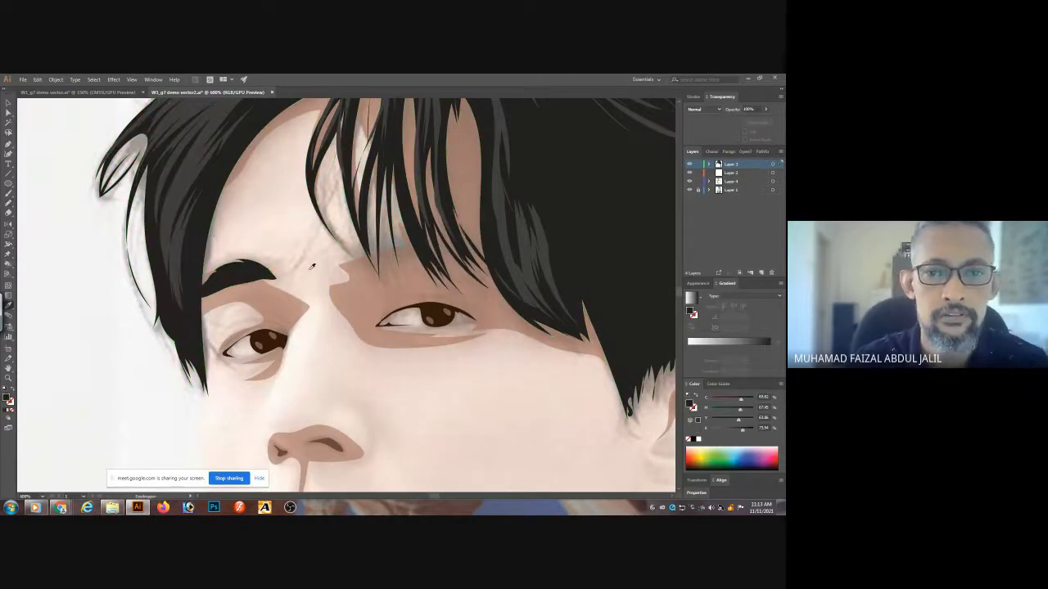
- Outline the portrait's right eyebrow beneath the fringe with jagged hair tips, fill it with the same black, and deselect it
key("n")
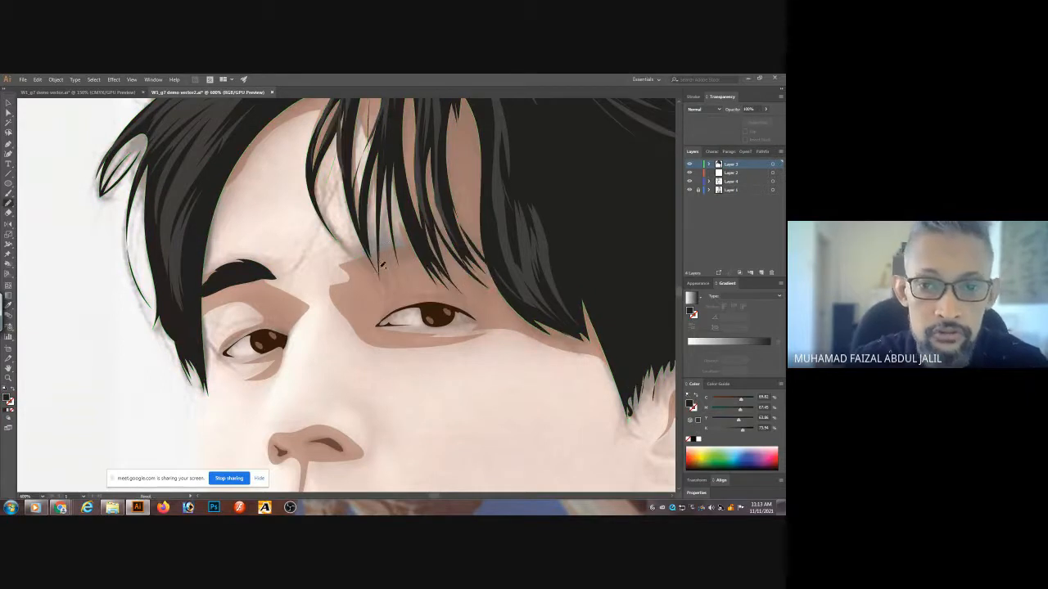
mouse_move(379, 268)
left_mouse_down()
mouse_move(365, 266)
mouse_move(360, 247)
mouse_move(402, 235)
mouse_move(495, 256)
mouse_move(414, 247)
mouse_move(379, 264)
left_mouse_up()
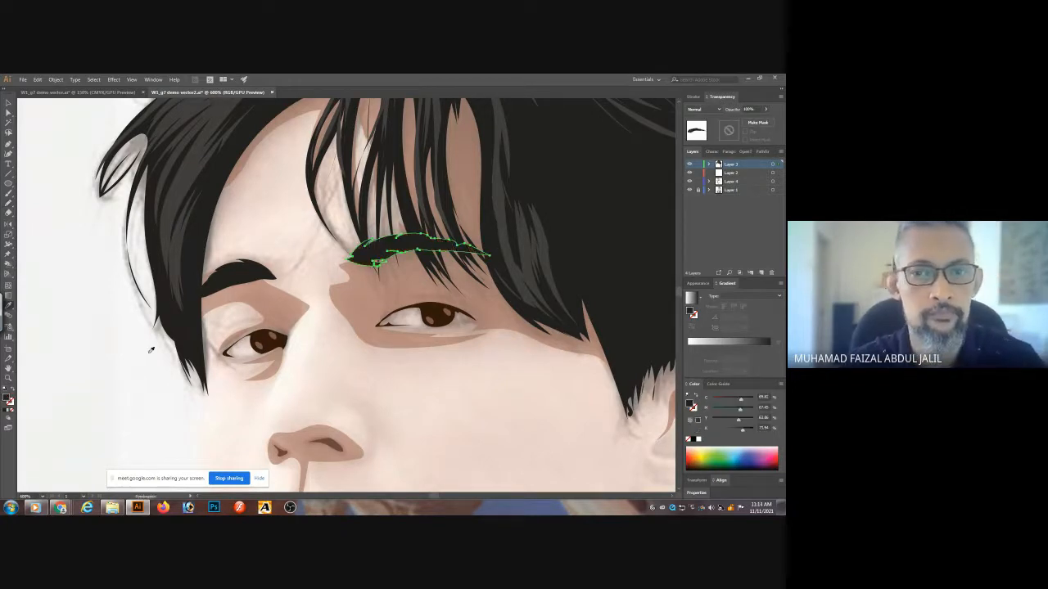
left_click(115, 373, "ctrl")
- Hide the reference photo layer to review the whole vector portrait, and save the document
key("ctrl+minus")
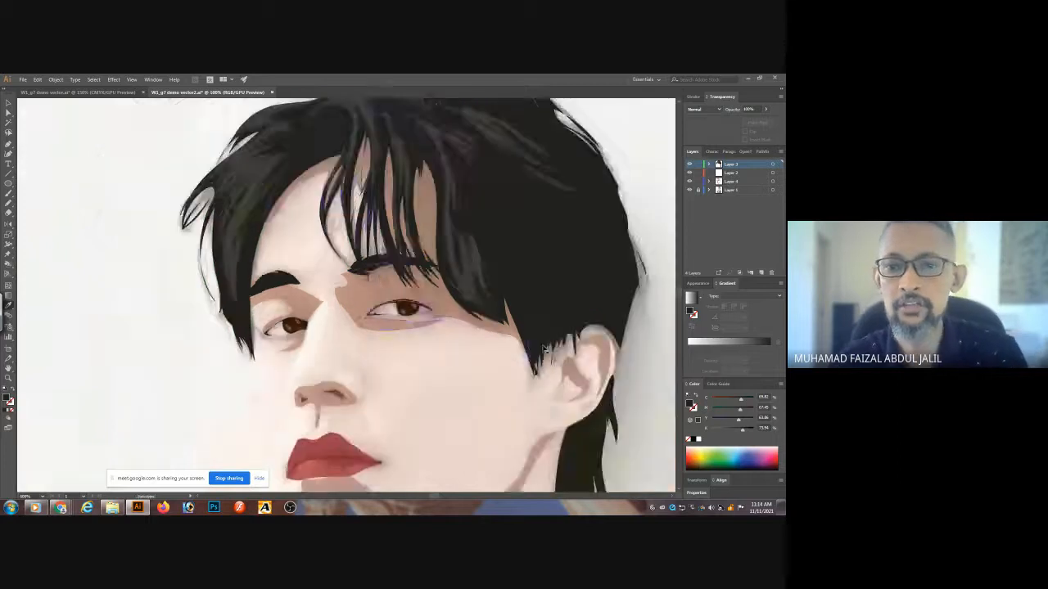
key("ctrl+minus")
left_click(689, 191)
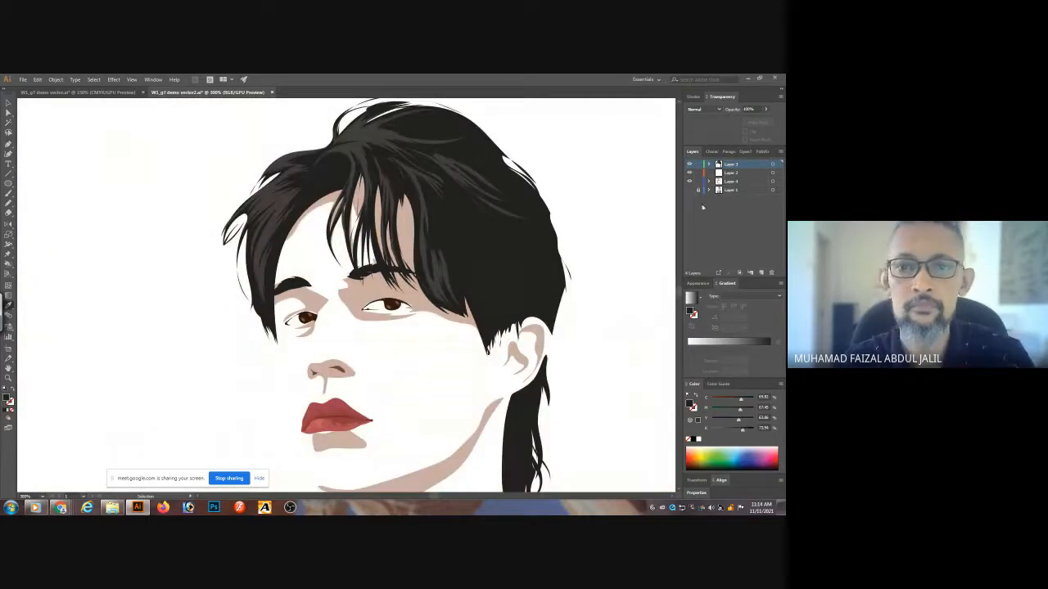
key("ctrl+minus")
scroll(549, 292, "down", 3)
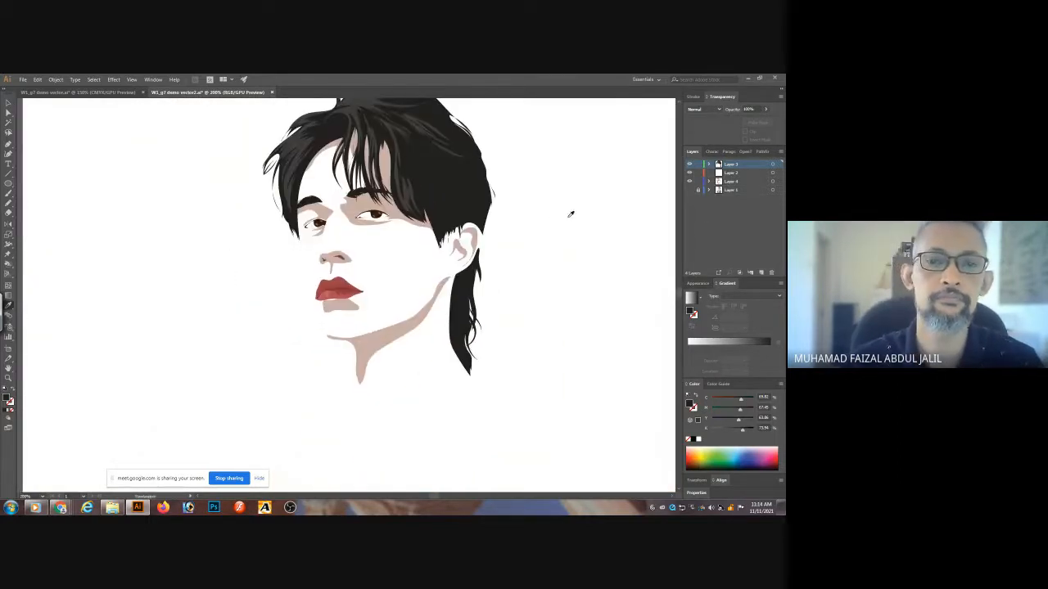
scroll(571, 215, "up", 1)
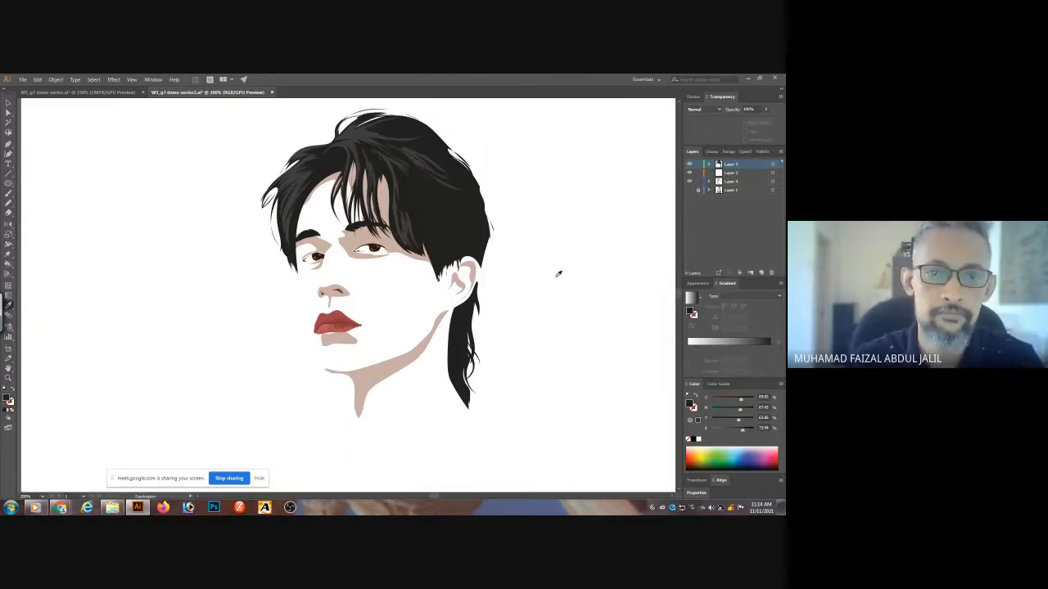
key("ctrl+s")
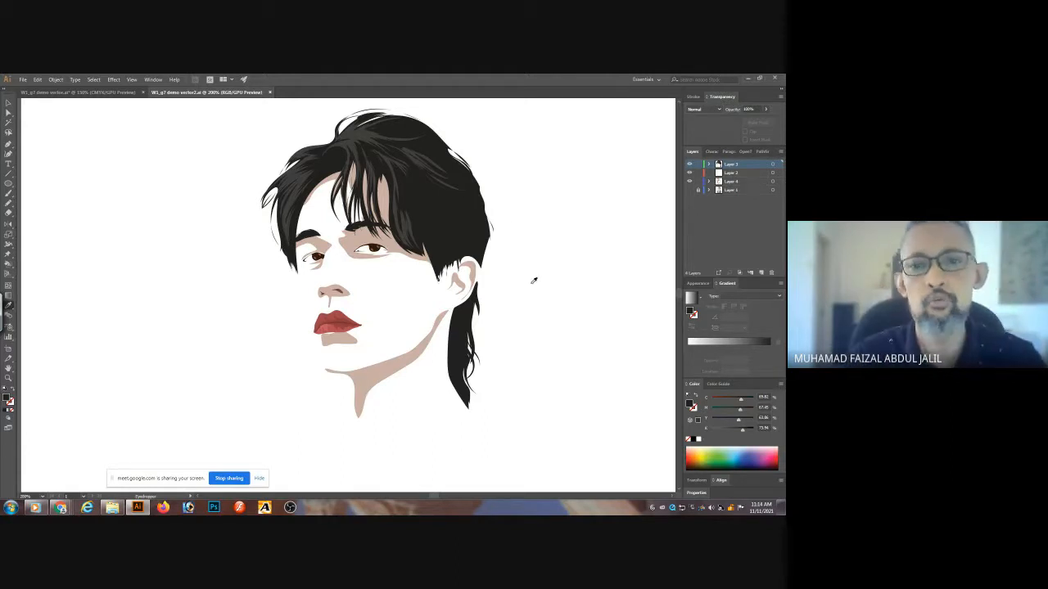
- Show the reference photo again, outline the brow-to-nose contour line with the Pencil tool, fill it with the hair's black, and deselect it
left_click(689, 190)
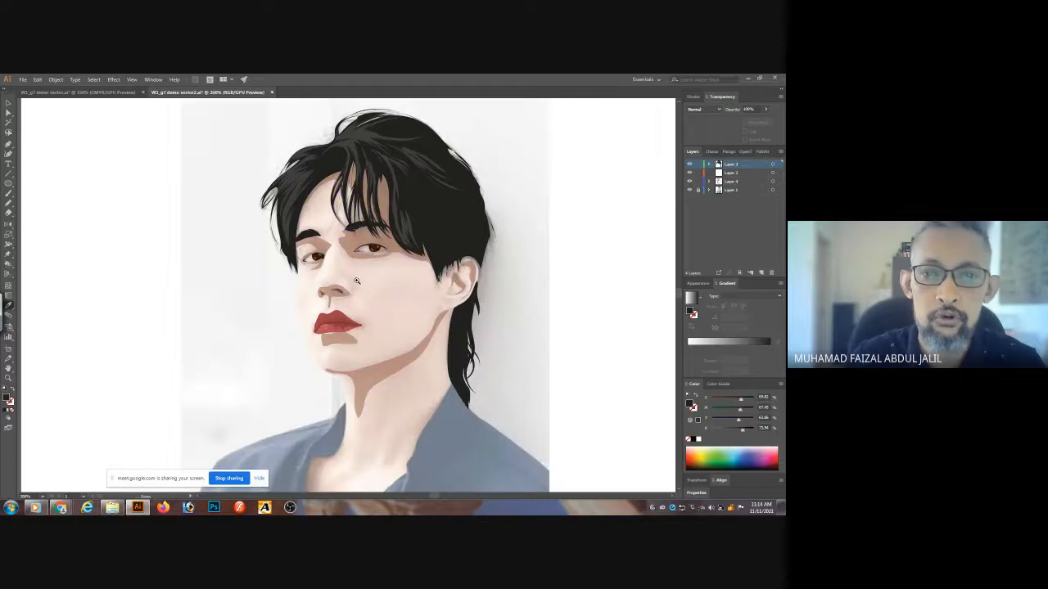
scroll(355, 281, "up", 2)
scroll(353, 276, "left", 2)
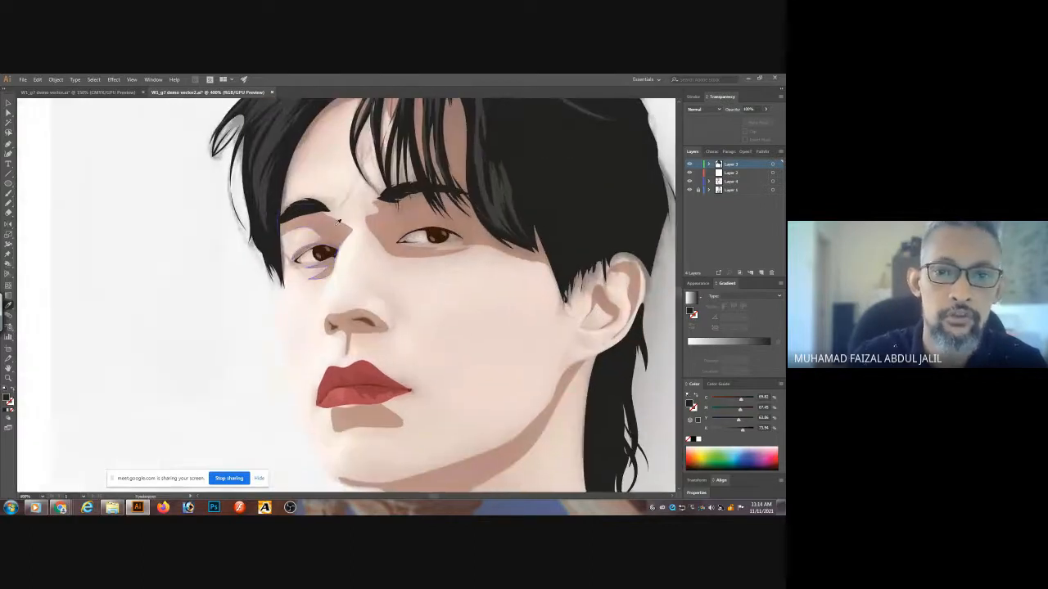
key("n")
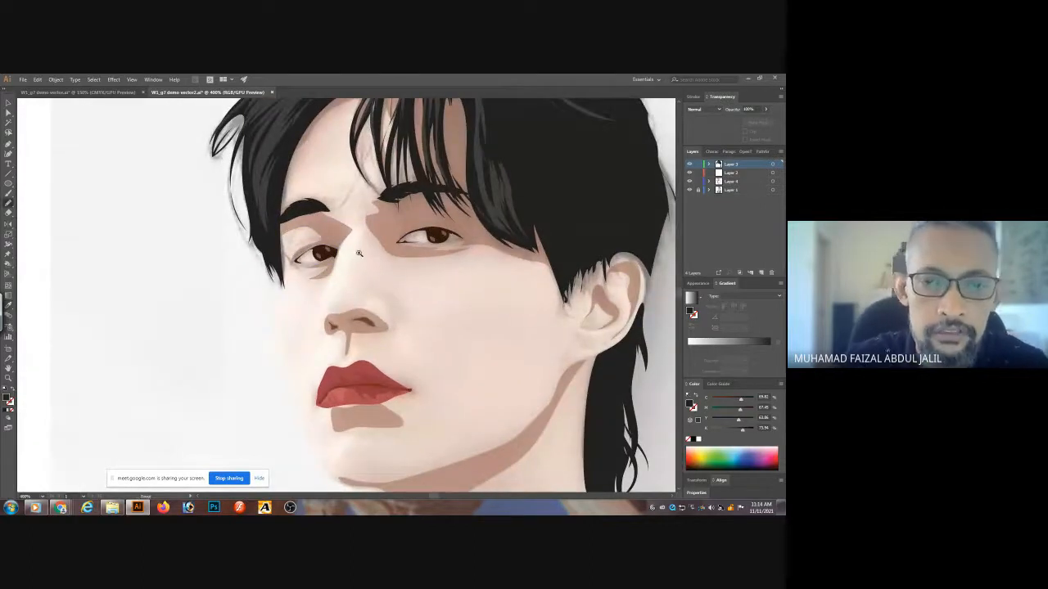
scroll(359, 253, "up", 1)
scroll(321, 270, "down", 1)
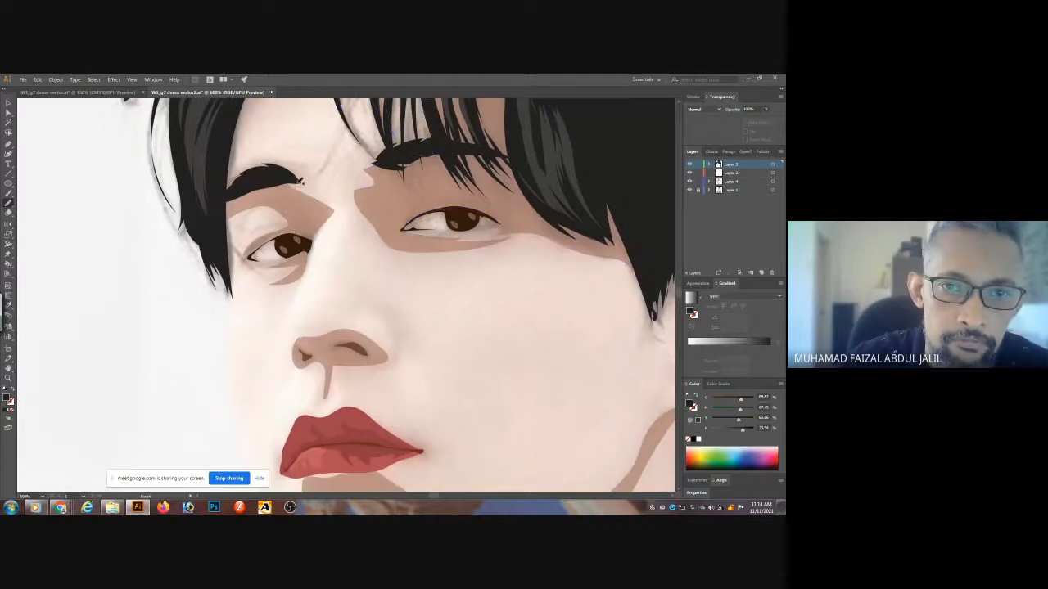
mouse_move(300, 180)
left_mouse_down()
mouse_move(330, 216)
mouse_move(286, 345)
mouse_move(298, 362)
mouse_move(293, 338)
mouse_move(329, 362)
mouse_move(297, 338)
mouse_move(315, 246)
mouse_move(335, 211)
mouse_move(285, 183)
left_mouse_up()
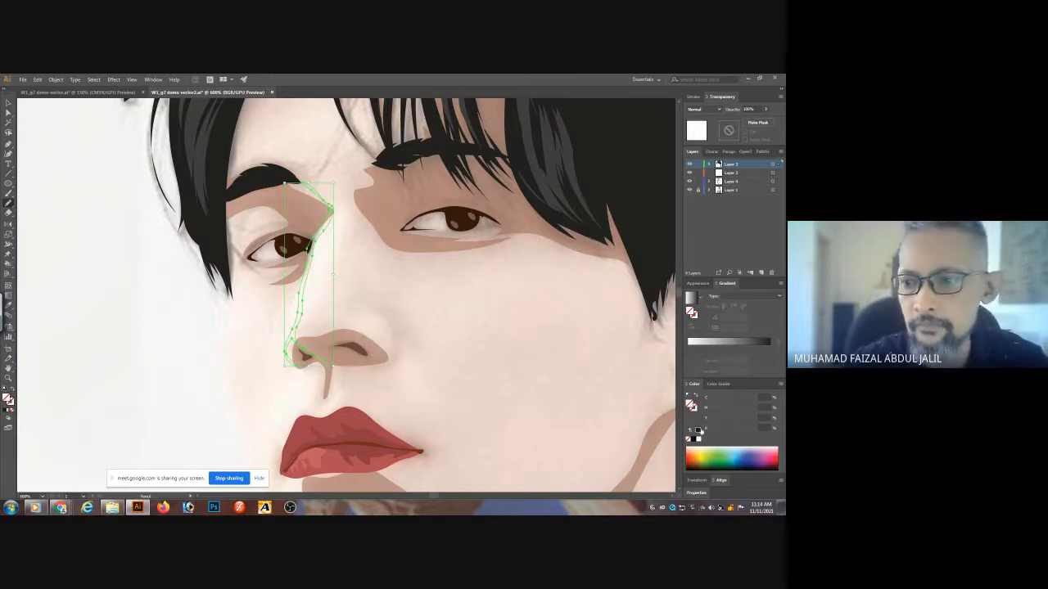
left_click(696, 435)
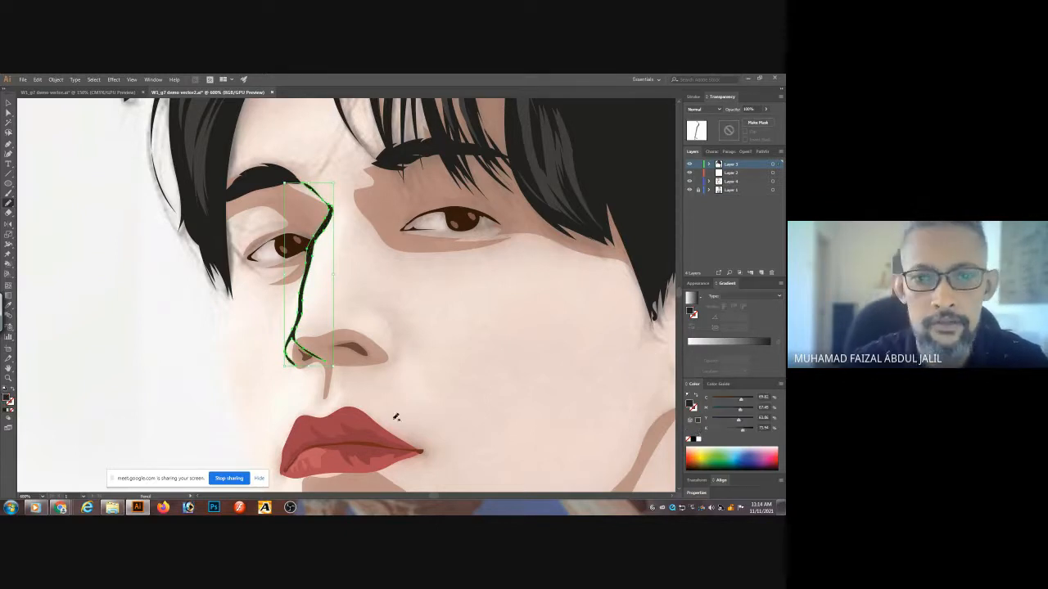
left_click(220, 399, "ctrl")
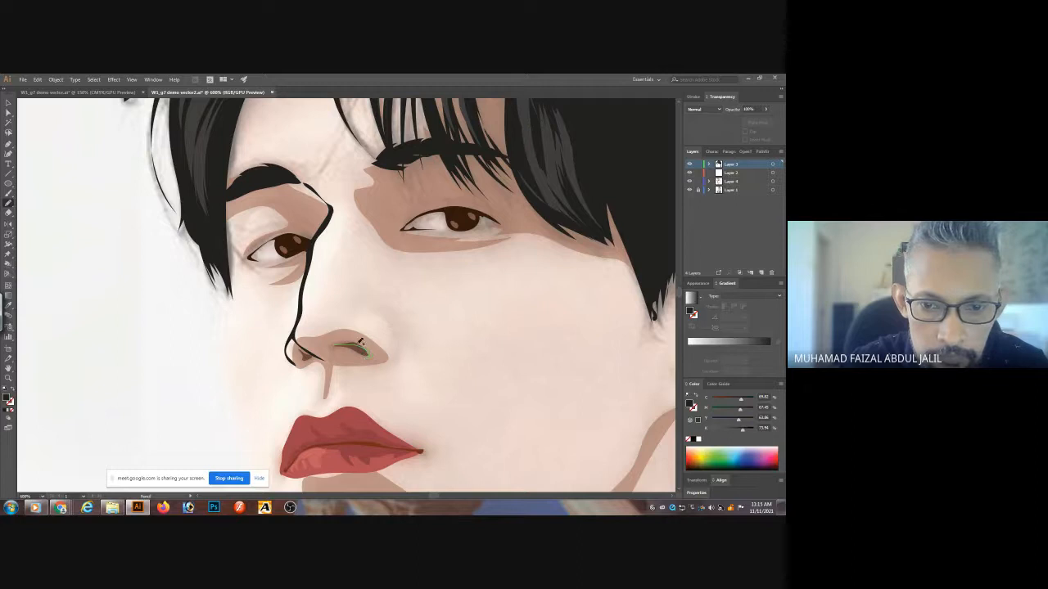
- Outline the upper edge of the right nostril as a thin pencil shape, fill it with the nose line's black, and deselect it
left_click_drag(334, 340, 334, 342)
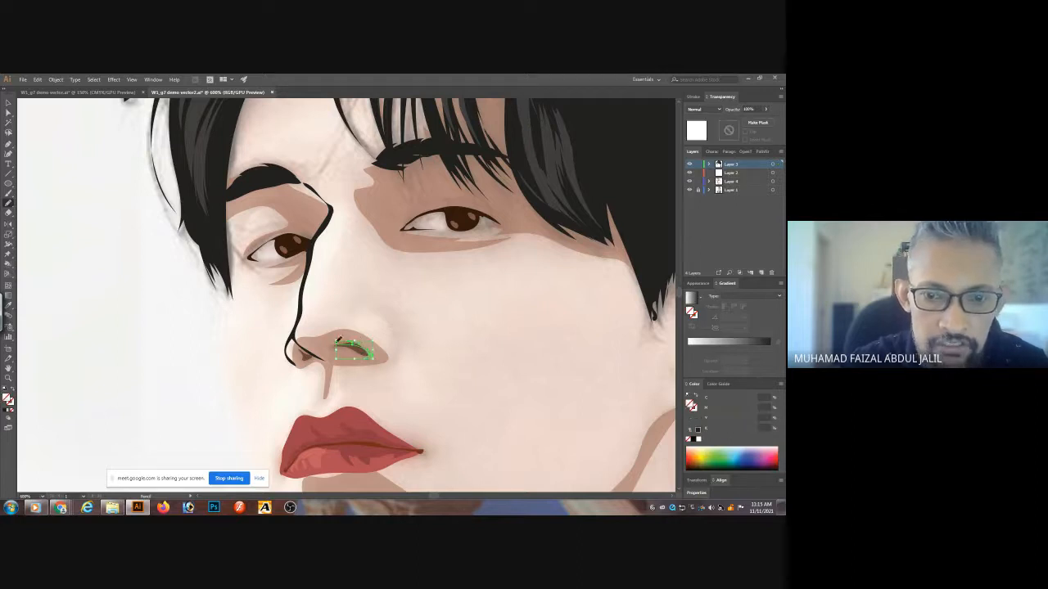
key("i")
left_click(304, 275)
left_click(306, 271)
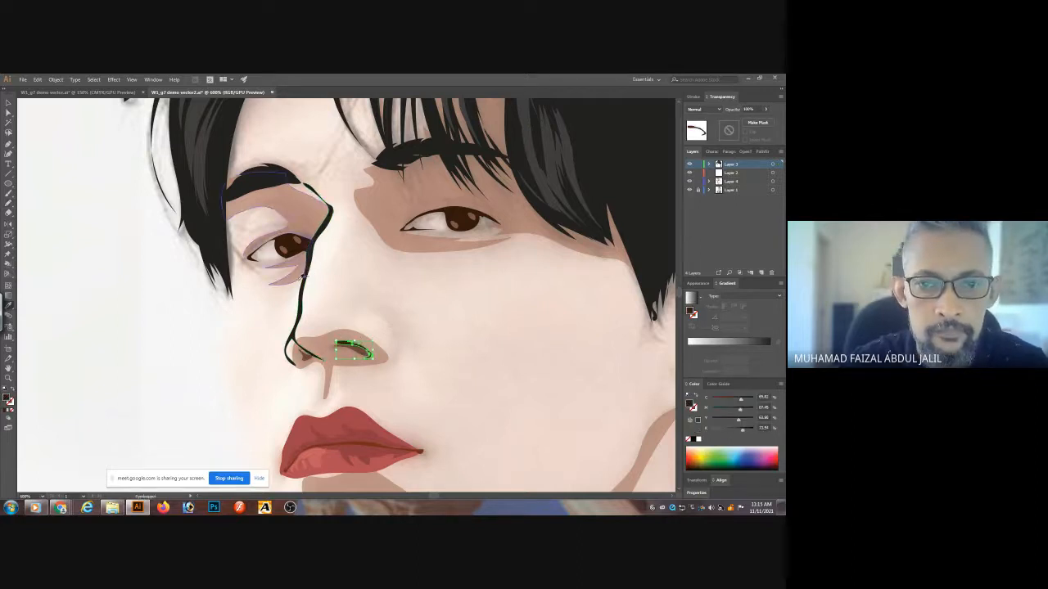
left_click(194, 353, "ctrl")
key("n")
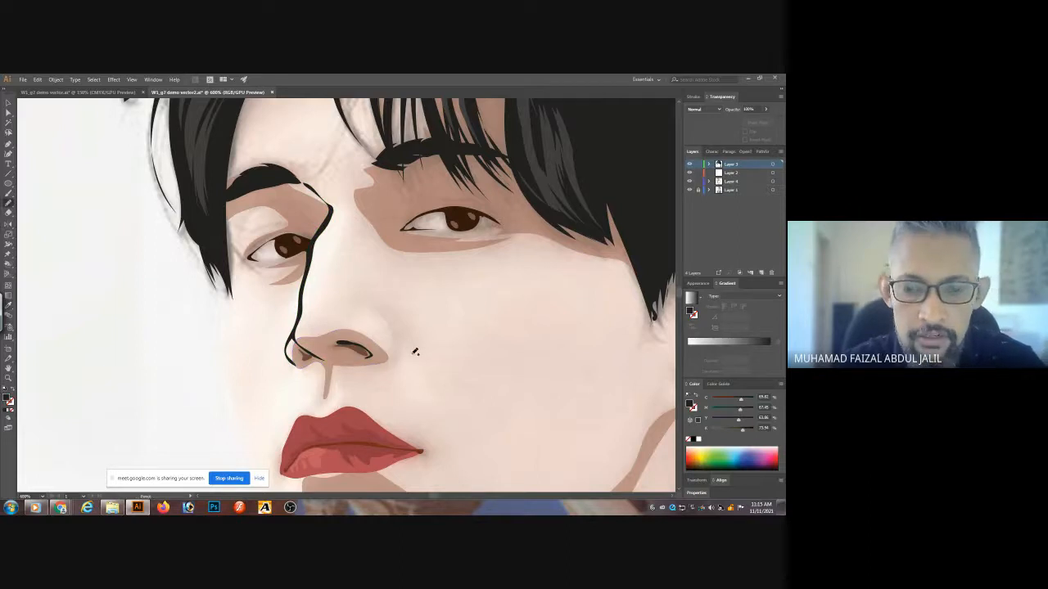
- Outline the curved edge of the right nose wing with its short crease, fill it with the same black, and deselect it
mouse_move(376, 369)
left_mouse_down()
mouse_move(400, 359)
mouse_move(384, 320)
left_mouse_up()
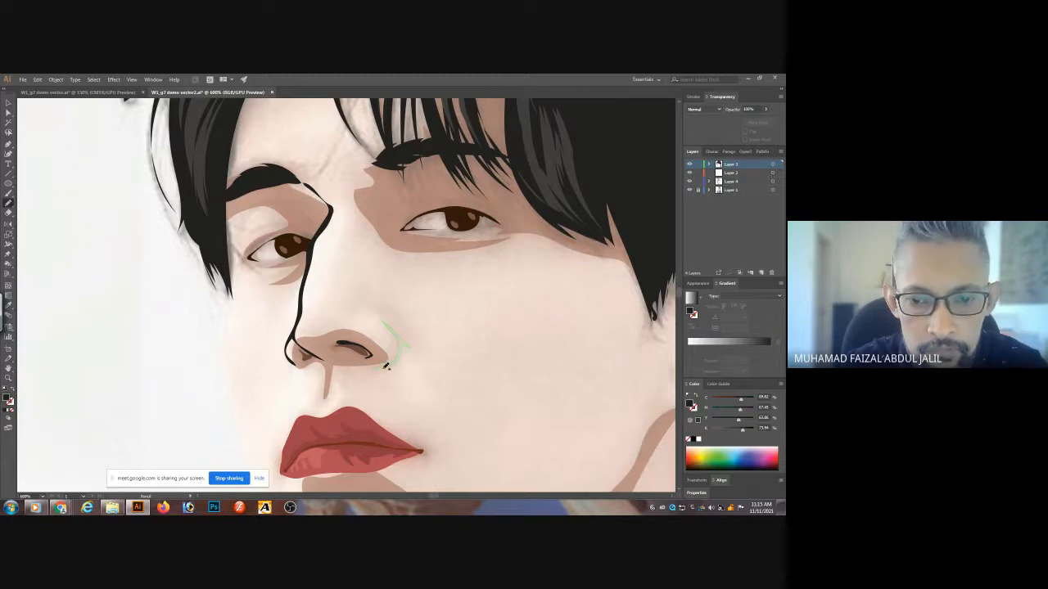
left_click_drag(385, 368, 376, 369)
key("i")
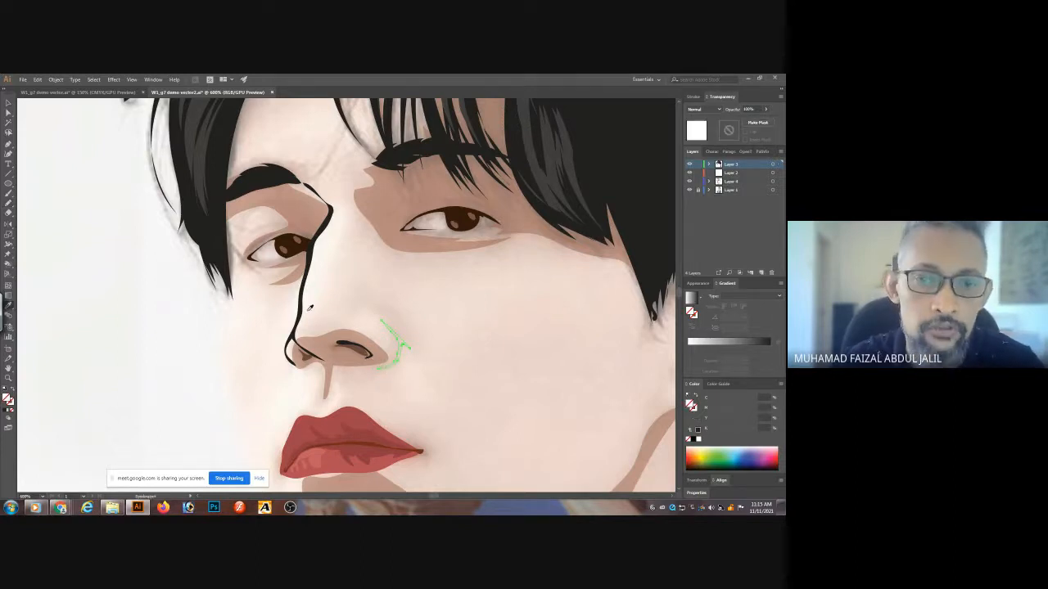
left_click(288, 323)
left_click(179, 371, "ctrl")
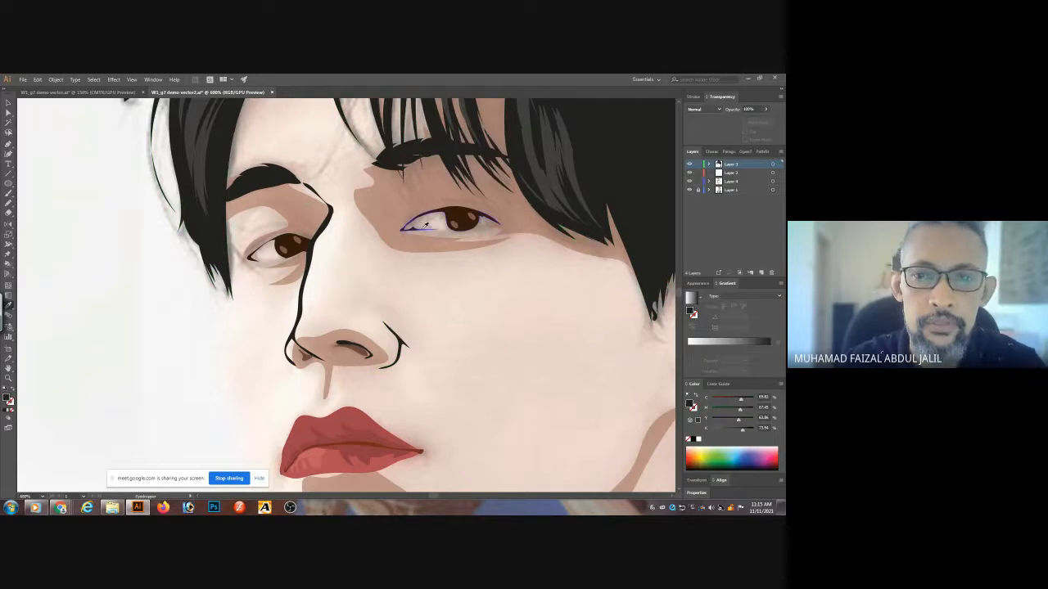
- Trace a thin eyelid crease above the portrait's right eye, fill it with the same black, and deselect it
key("n")
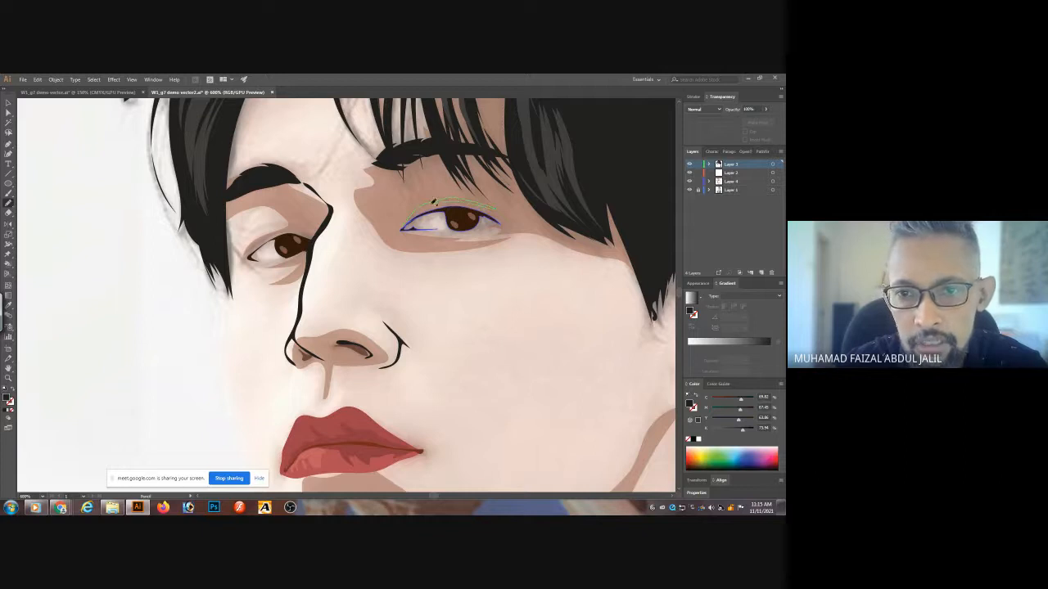
left_click_drag(406, 225, 406, 226)
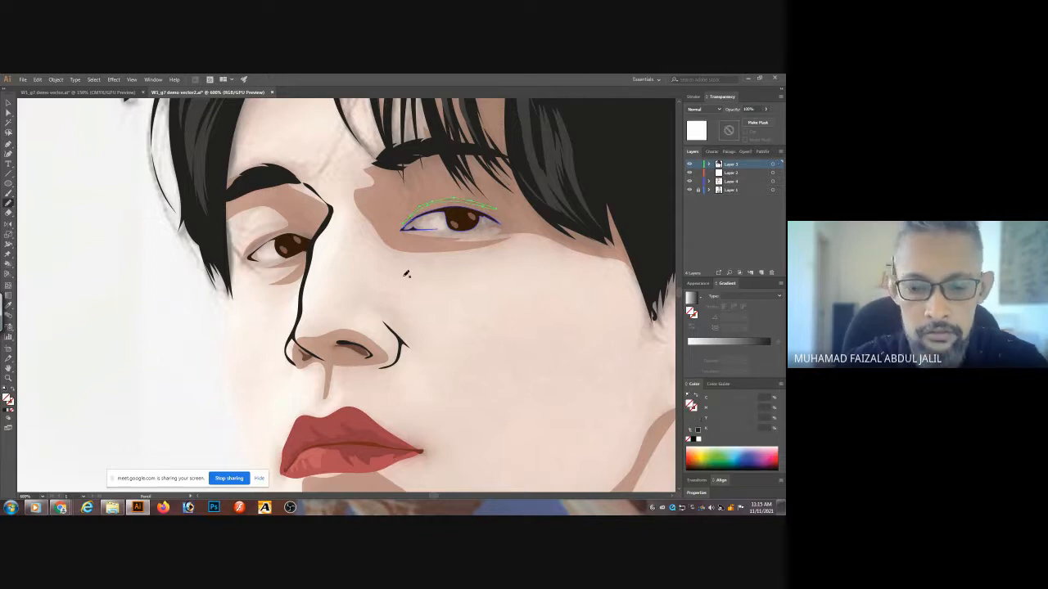
key("n")
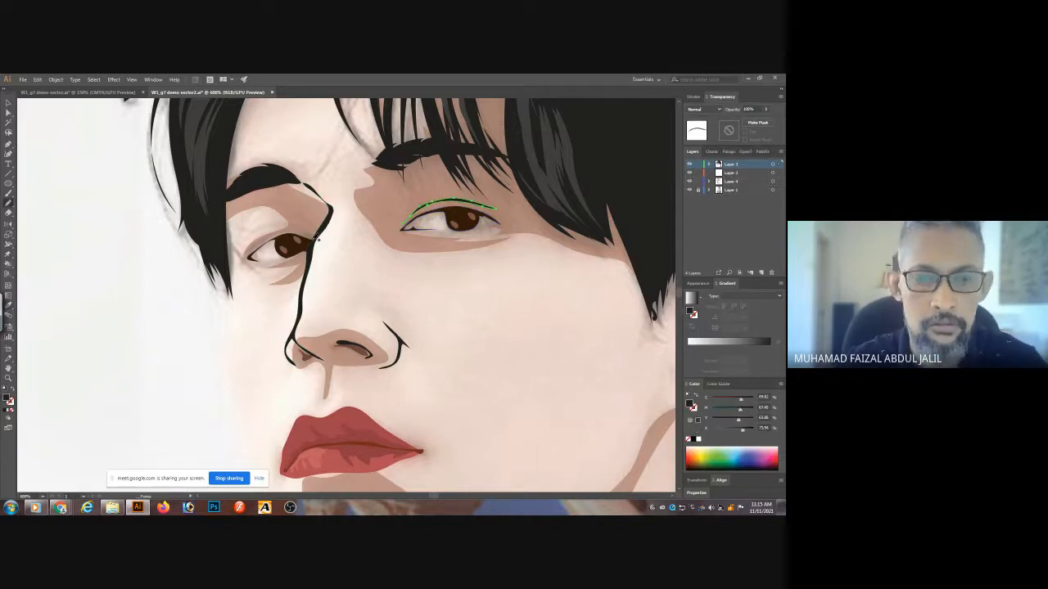
left_click(196, 325, "ctrl")
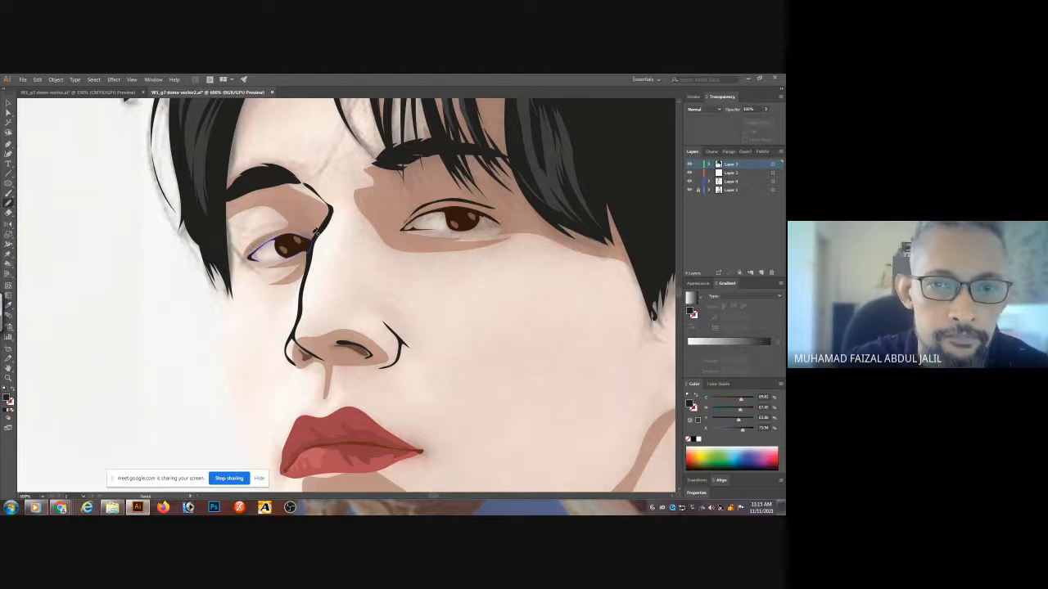
- Trace a thin eyelid crease above the portrait's left eye, fill it with the nose line's black, and deselect it
left_click_drag(243, 238, 310, 227)
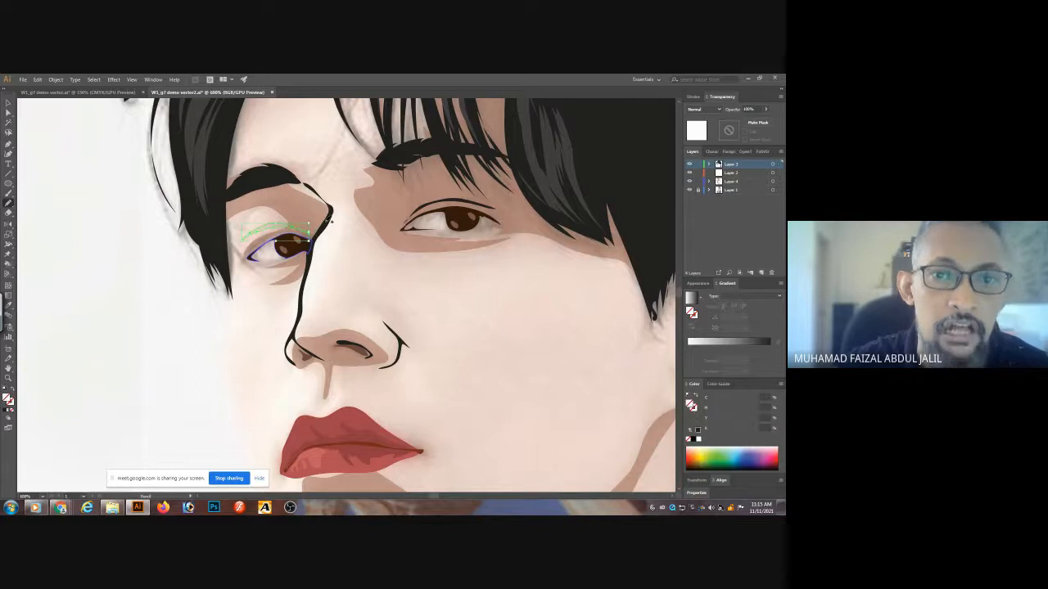
left_click(331, 217)
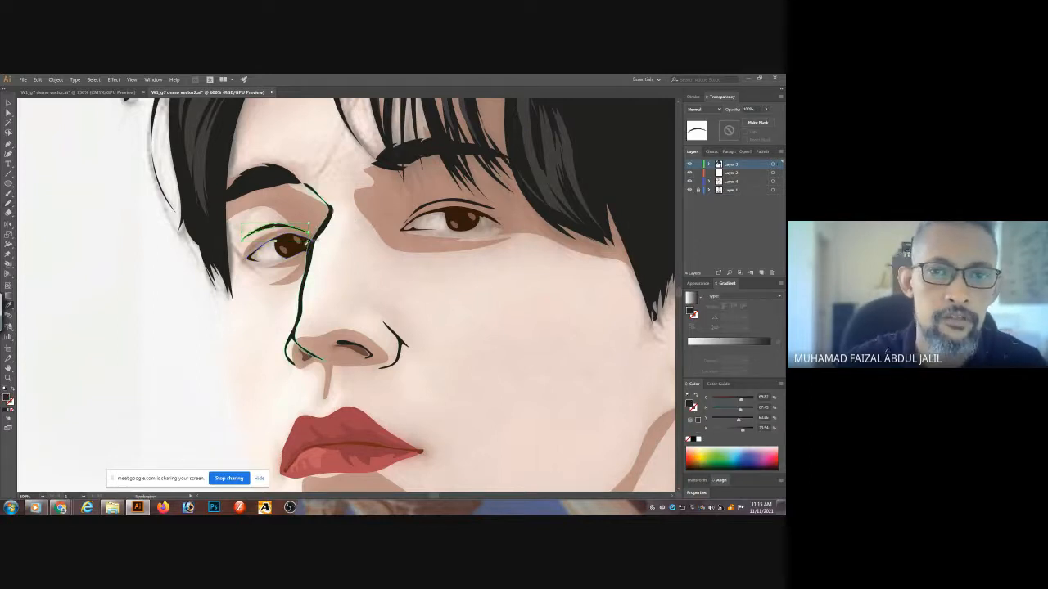
left_click(210, 351, "ctrl")
key("n")
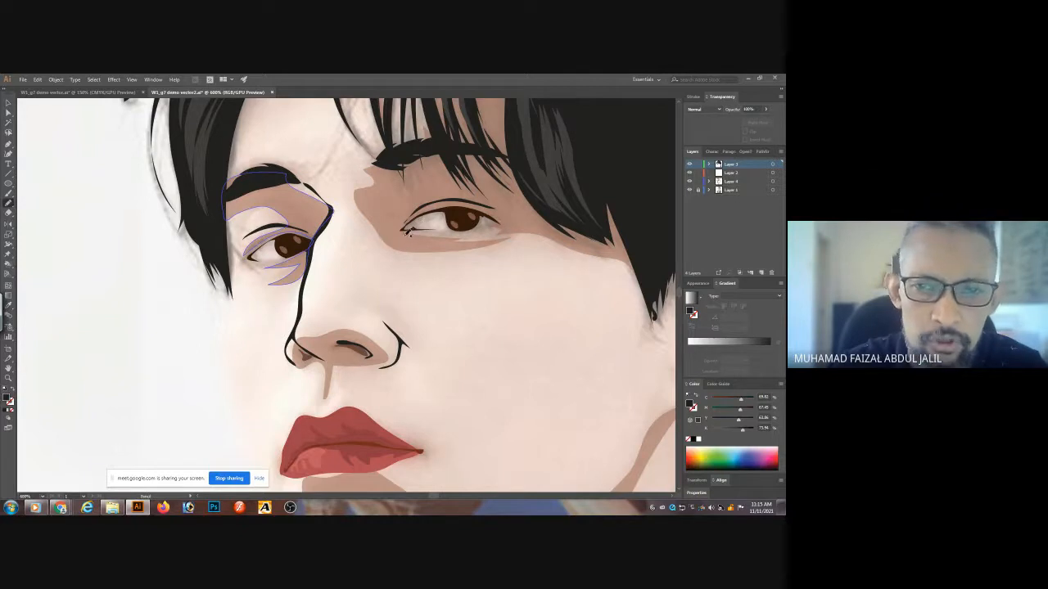
- Outline the ear's rim and inner fold as one thin pencil-drawn shape, fill it with black, and deselect it
left_click_drag(407, 310, 386, 171)
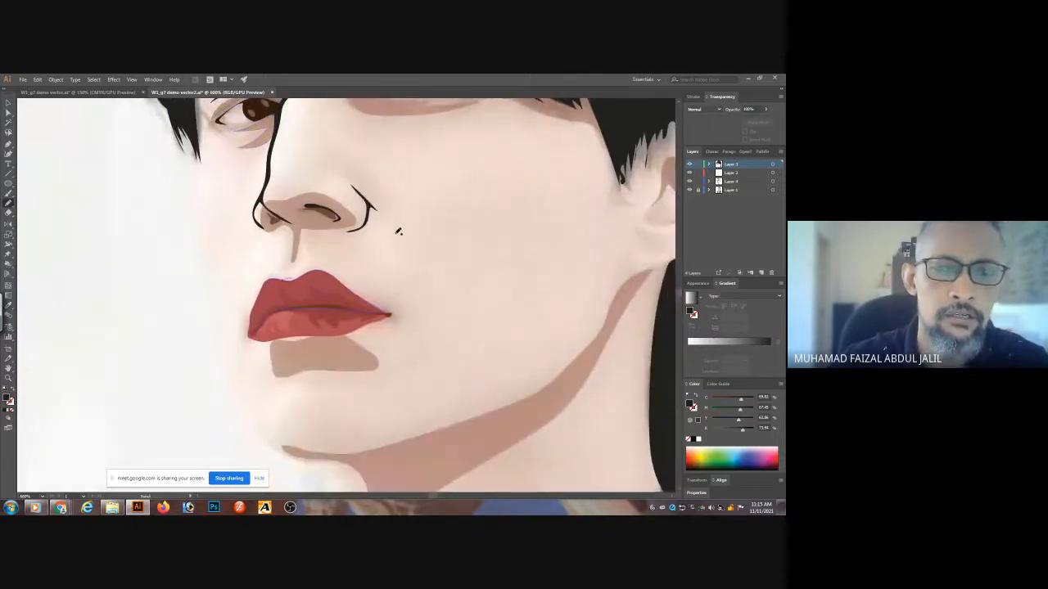
left_click_drag(504, 198, 306, 288)
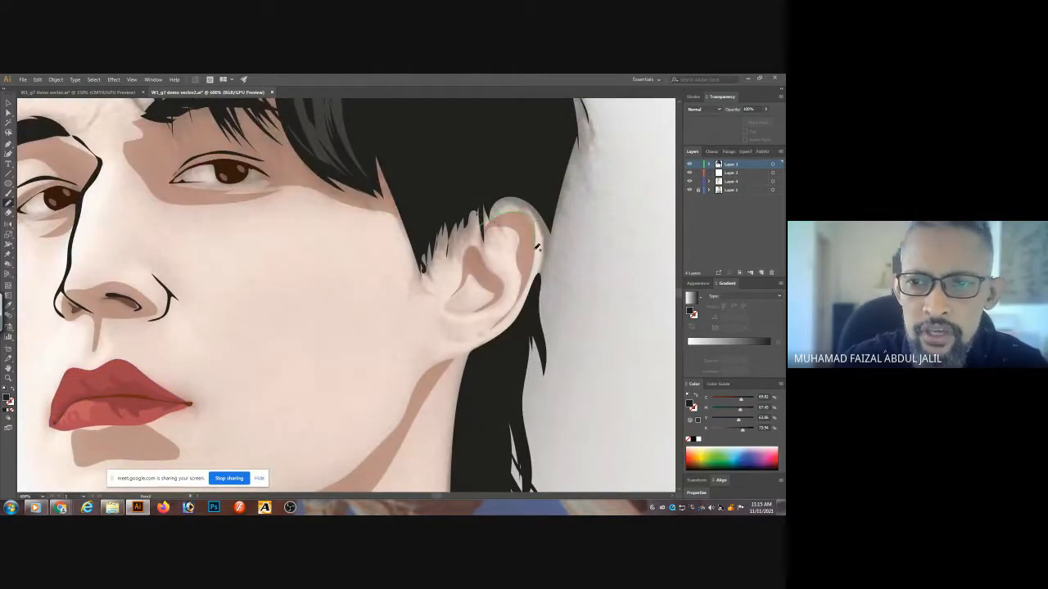
mouse_move(523, 297)
left_mouse_down()
mouse_move(514, 309)
mouse_move(532, 242)
left_mouse_up()
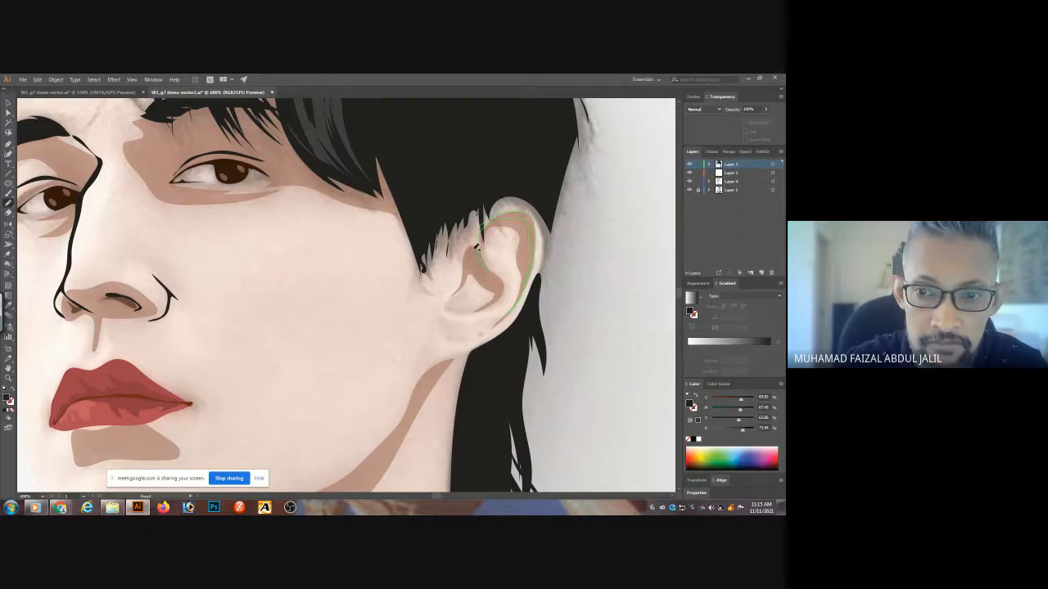
mouse_move(475, 250)
left_mouse_down()
mouse_move(470, 281)
mouse_move(447, 306)
mouse_move(472, 309)
mouse_move(440, 308)
mouse_move(458, 288)
left_mouse_up()
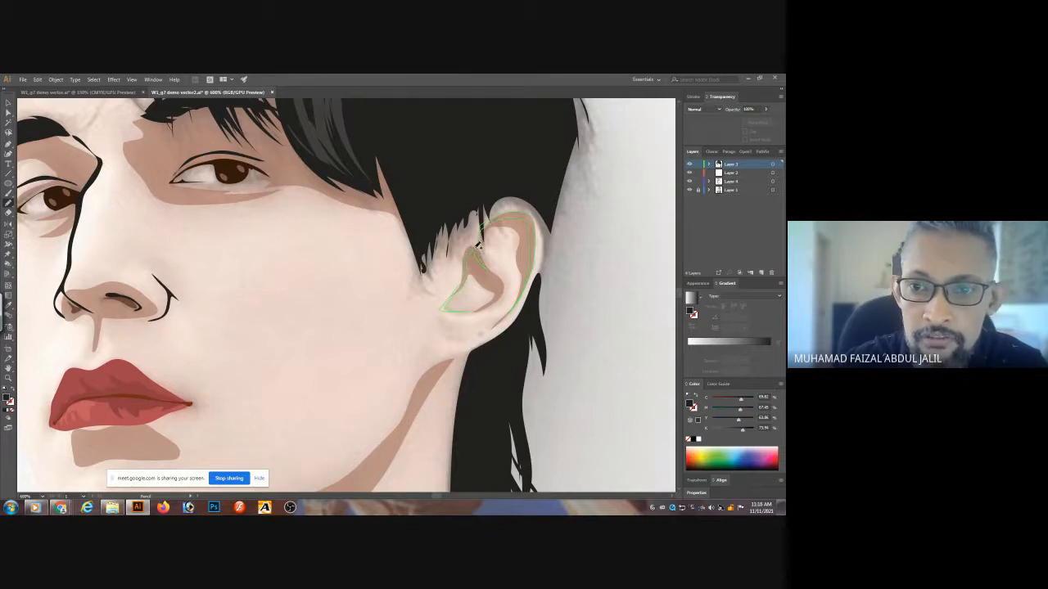
mouse_move(476, 247)
left_mouse_down()
mouse_move(482, 229)
mouse_move(524, 204)
left_mouse_up()
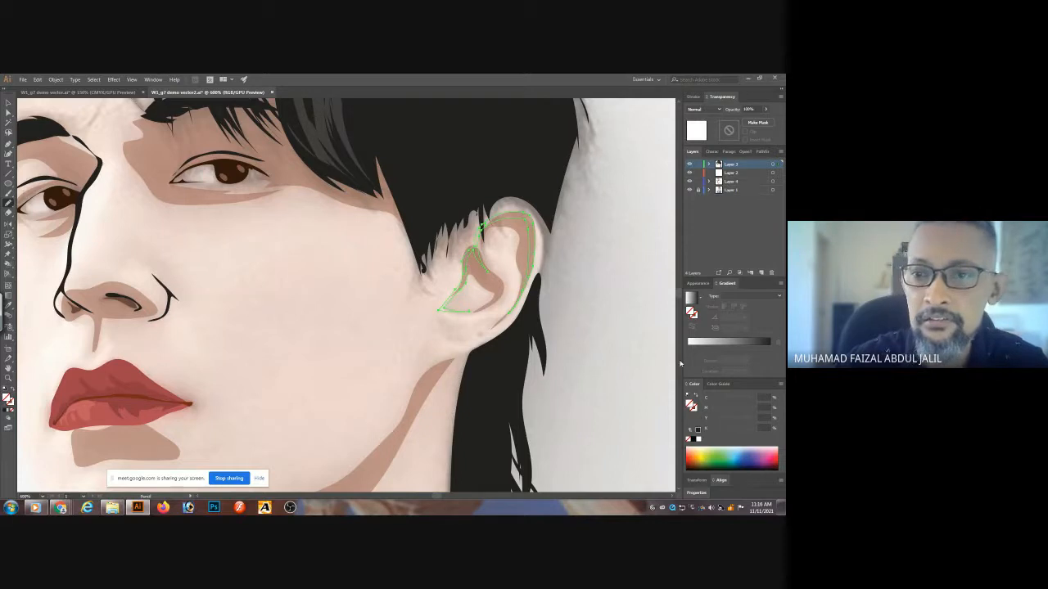
left_click(700, 431)
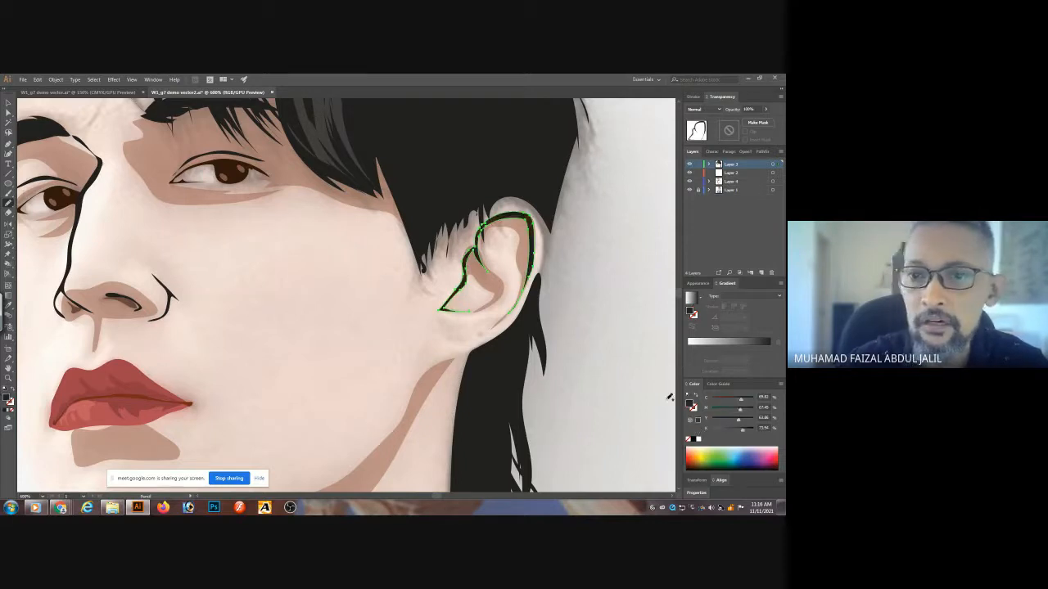
key("v")
left_click(615, 238)
key("n")
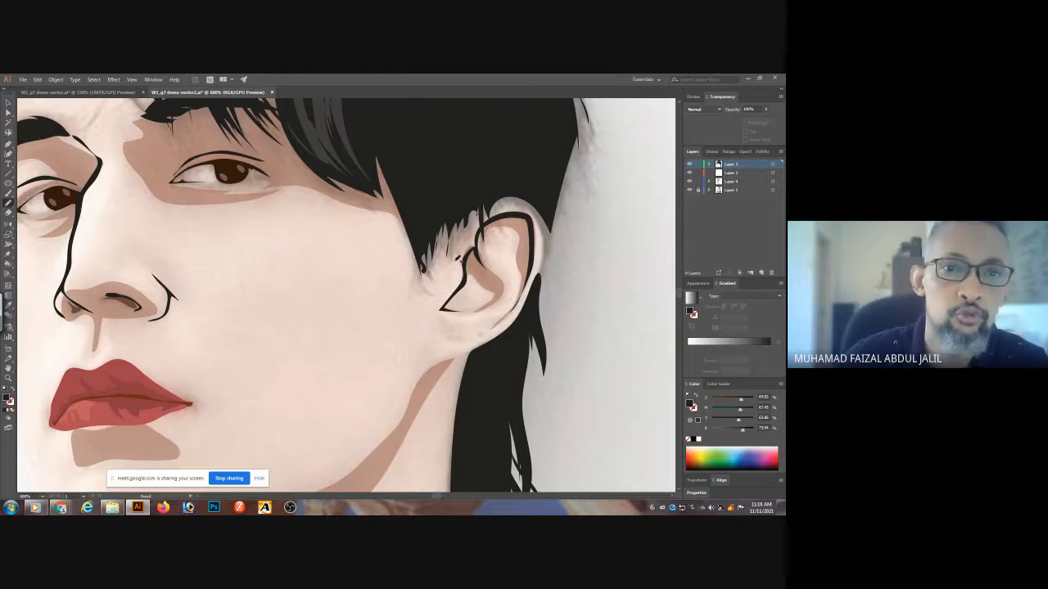
- Draw a notched pupil shape inside the right eye's iris, fill it with the hair's black, and deselect it
mouse_move(231, 160)
left_mouse_down()
mouse_move(223, 177)
mouse_move(244, 175)
mouse_move(231, 160)
left_mouse_up()
key("i")
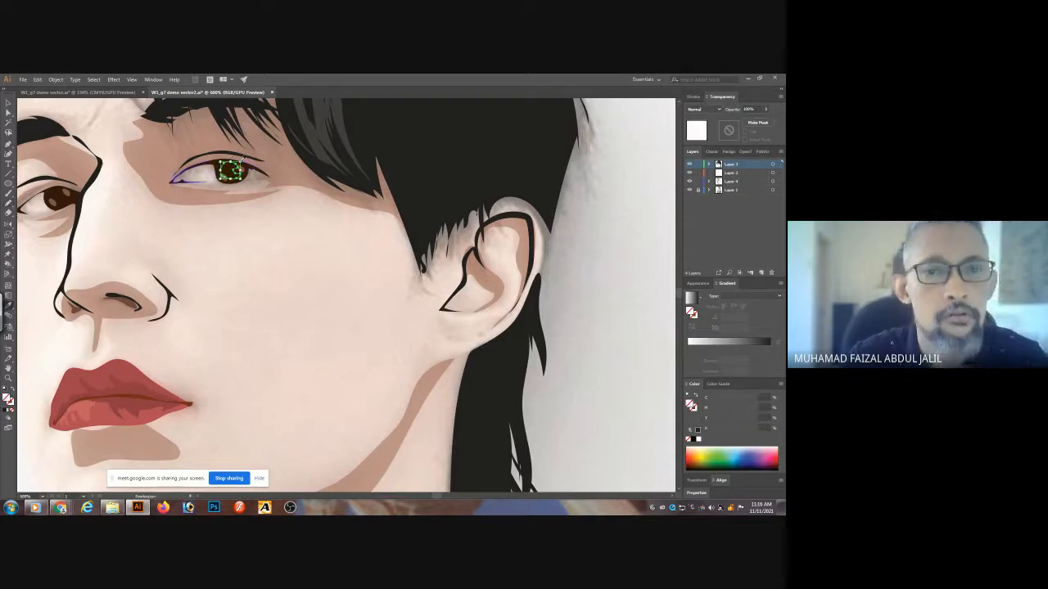
left_click(243, 128)
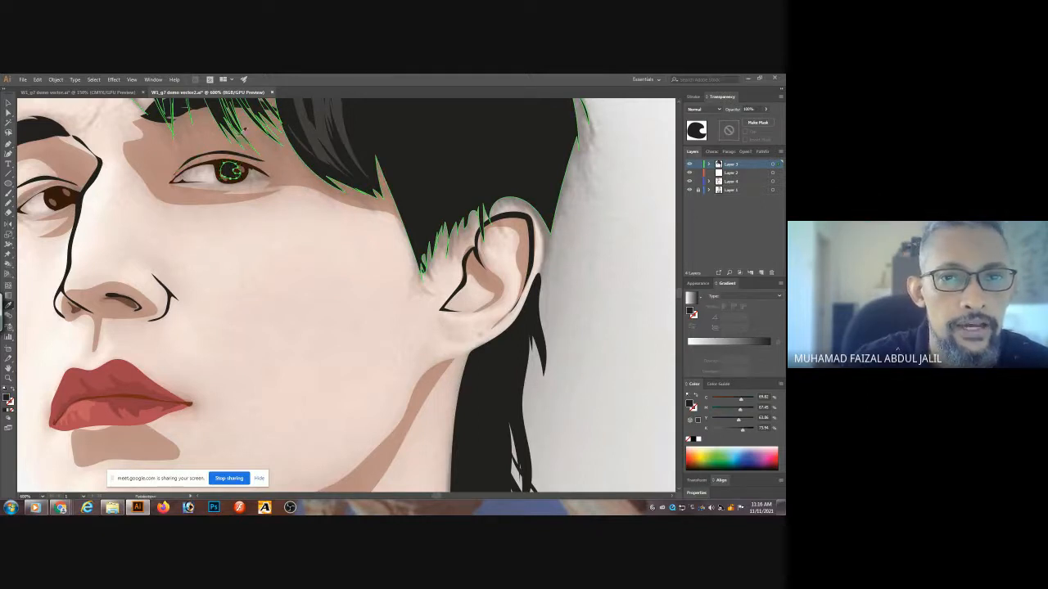
left_click(246, 250, "ctrl")
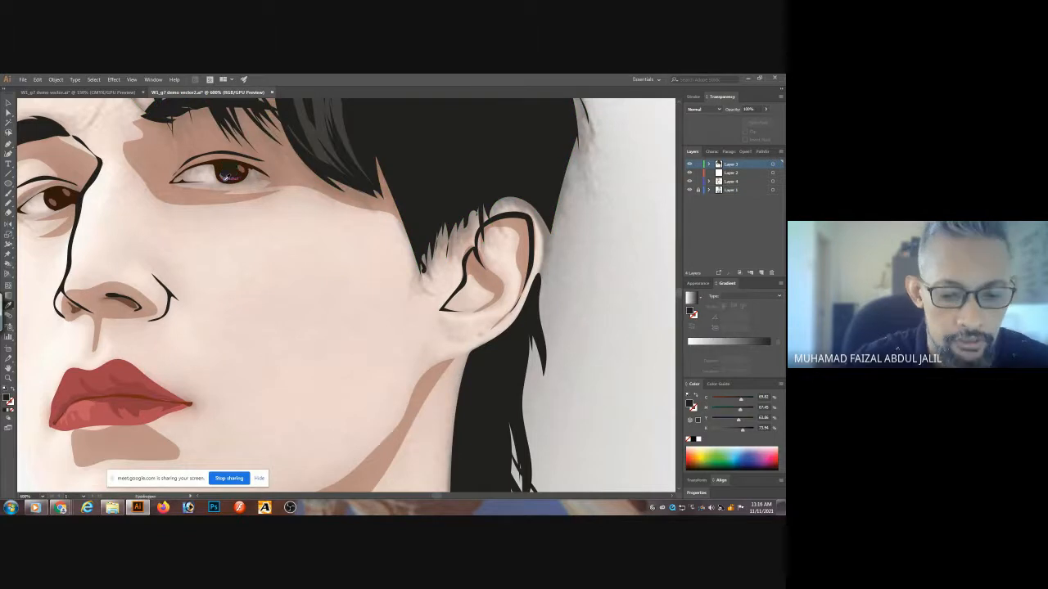
- Select the two brown highlight shapes together in the right eye's iris
left_click(227, 177)
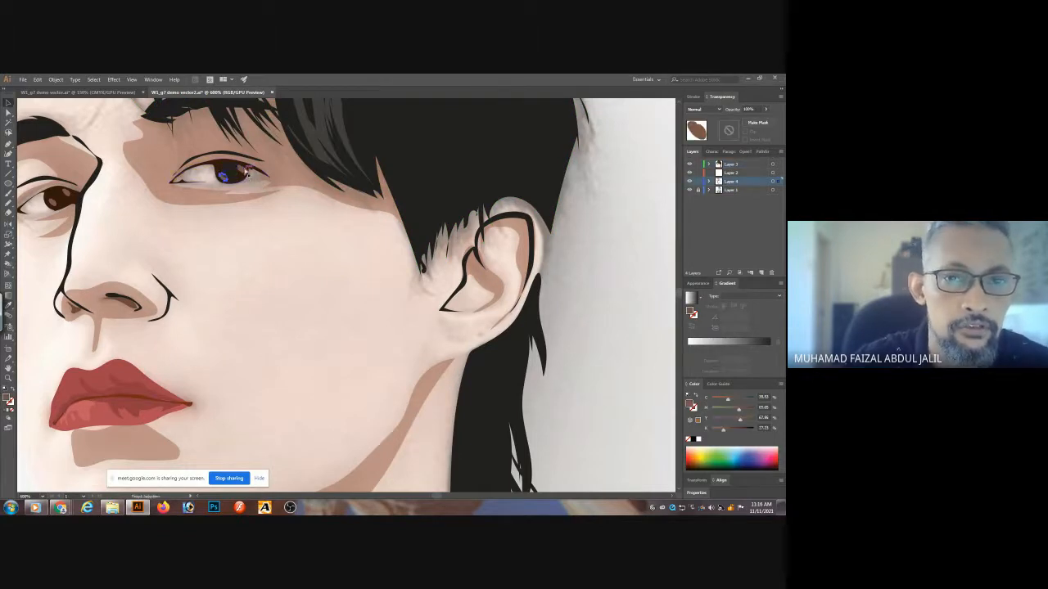
left_click(245, 171, "ctrl")
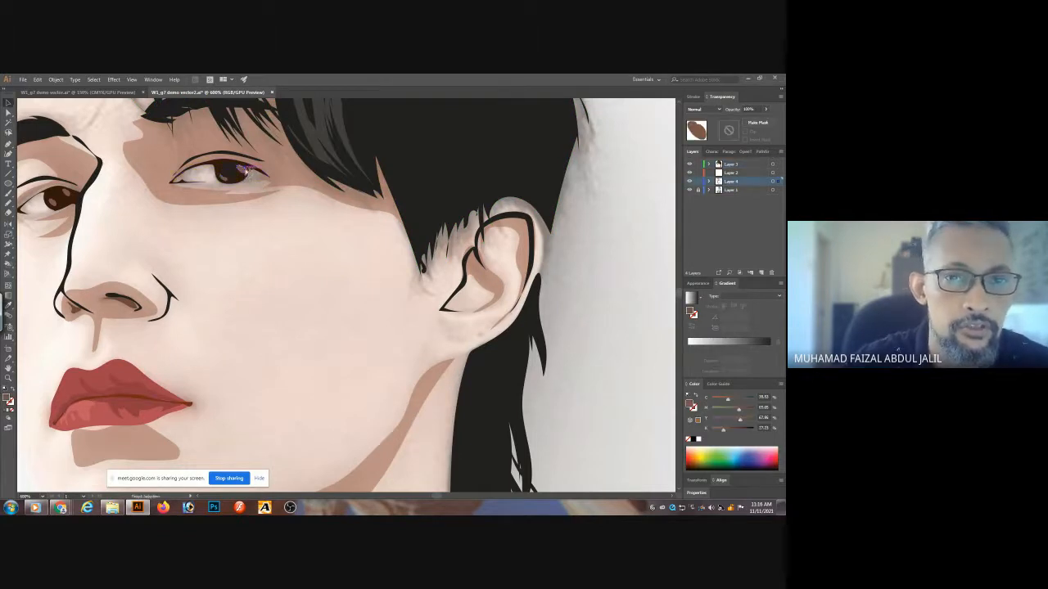
left_click(206, 270)
left_click(224, 178)
left_click(245, 171, "shift")
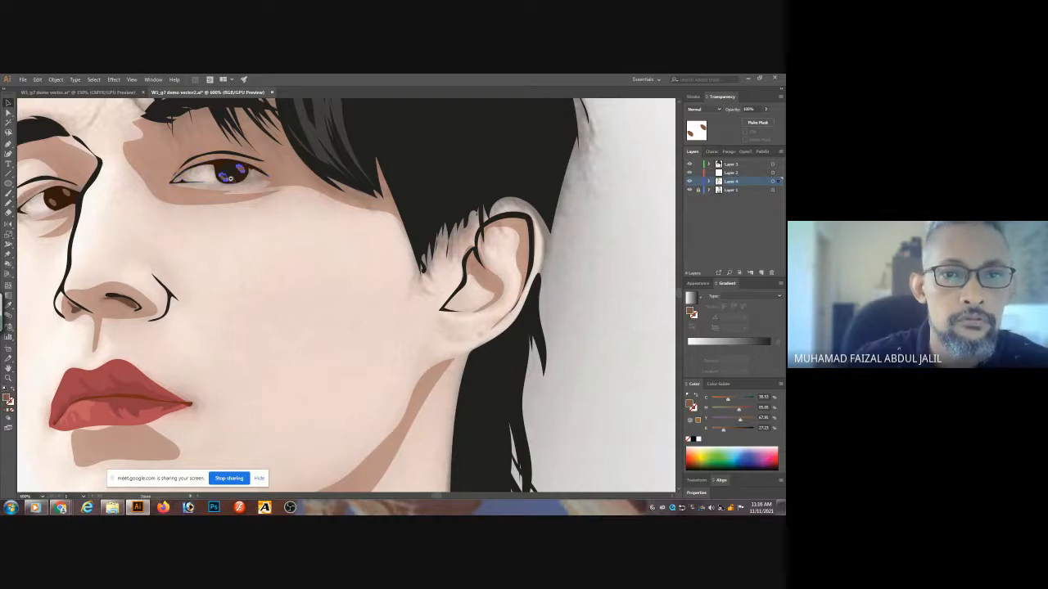
left_click(231, 179, "ctrl")
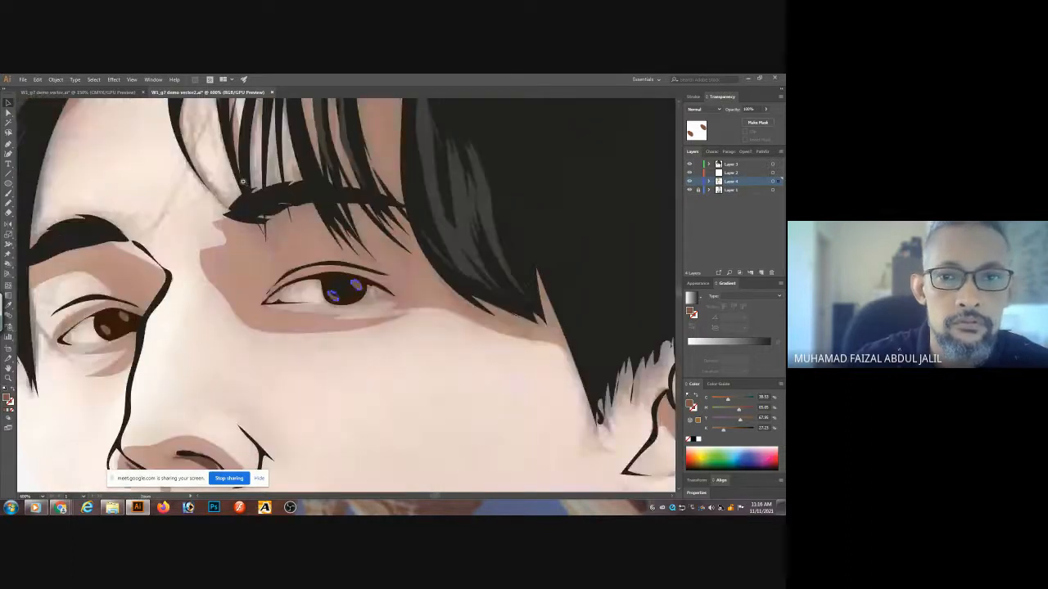
left_click(358, 304, "ctrl")
left_click(373, 304, "ctrl")
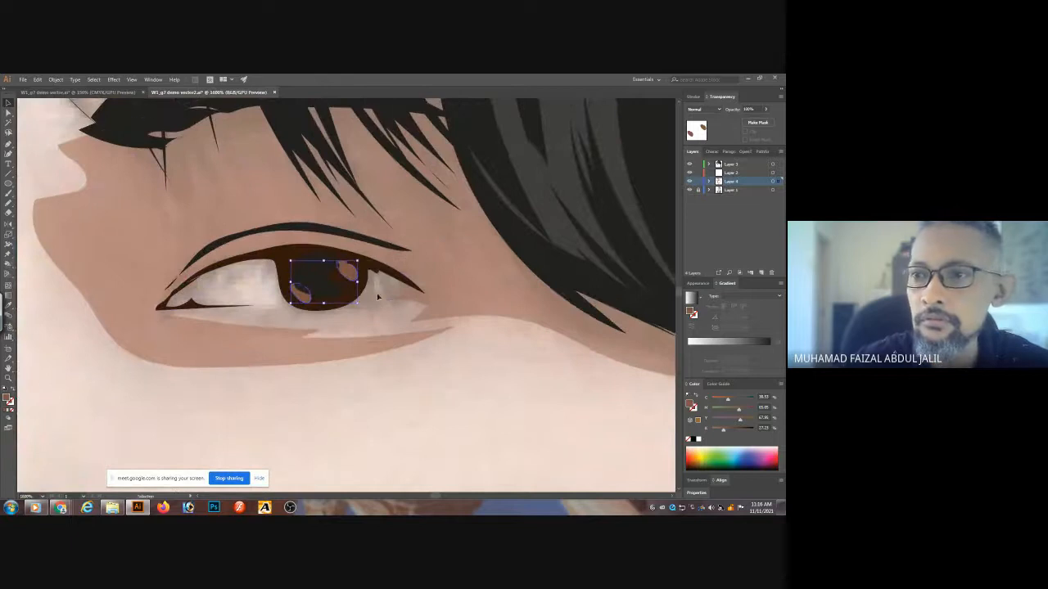
- Hide and show Layer 3 repeatedly to examine how its artwork stacks over the right eye's iris highlights
left_click(689, 165)
left_click(689, 165)
left_click(689, 164)
left_click(689, 164)
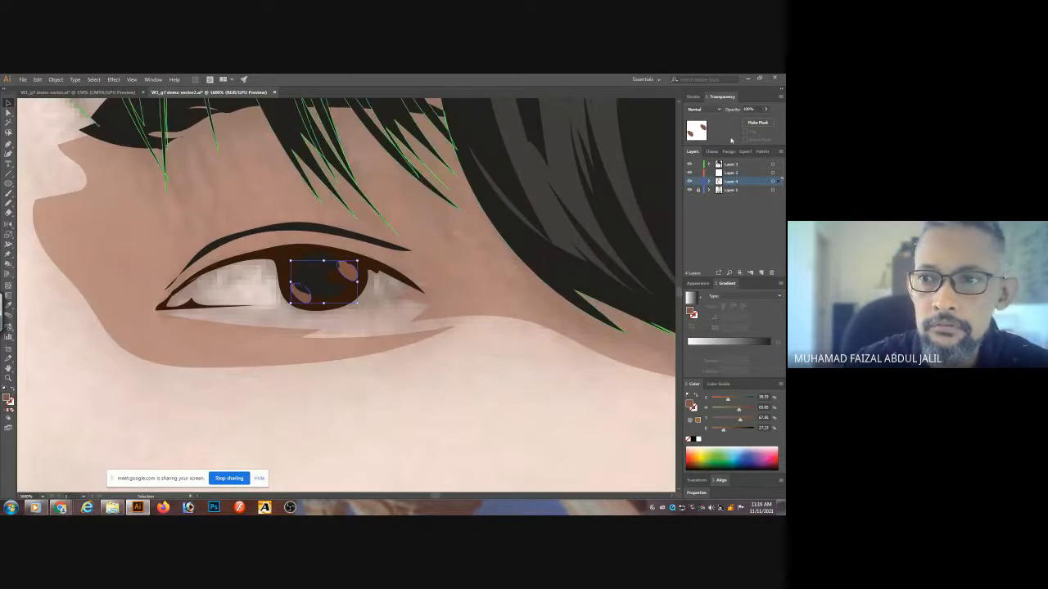
left_click(689, 165)
left_click(689, 165)
left_click(689, 165, "ctrl")
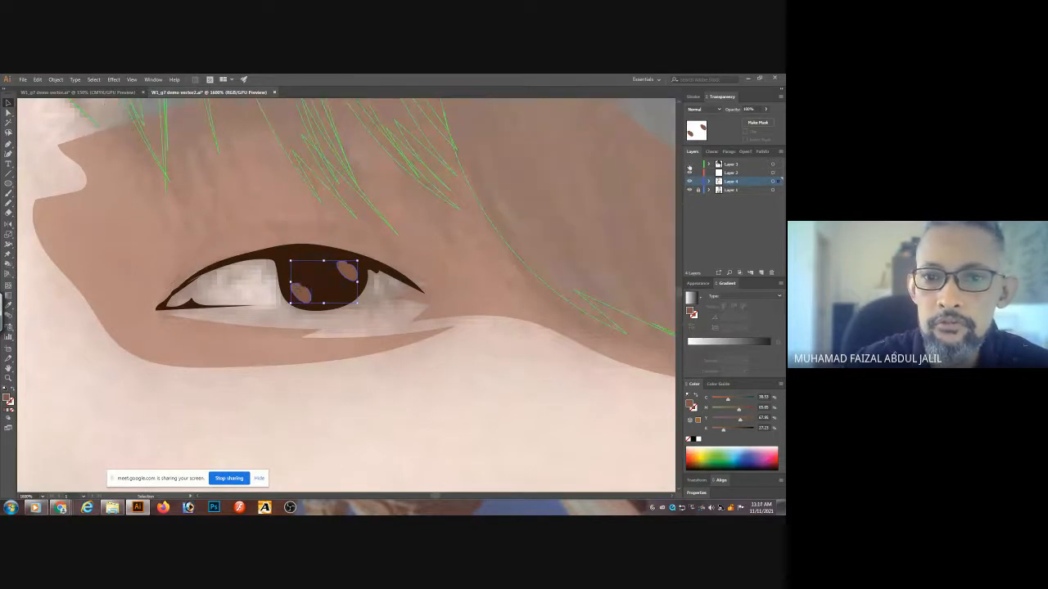
left_click(689, 166, "ctrl")
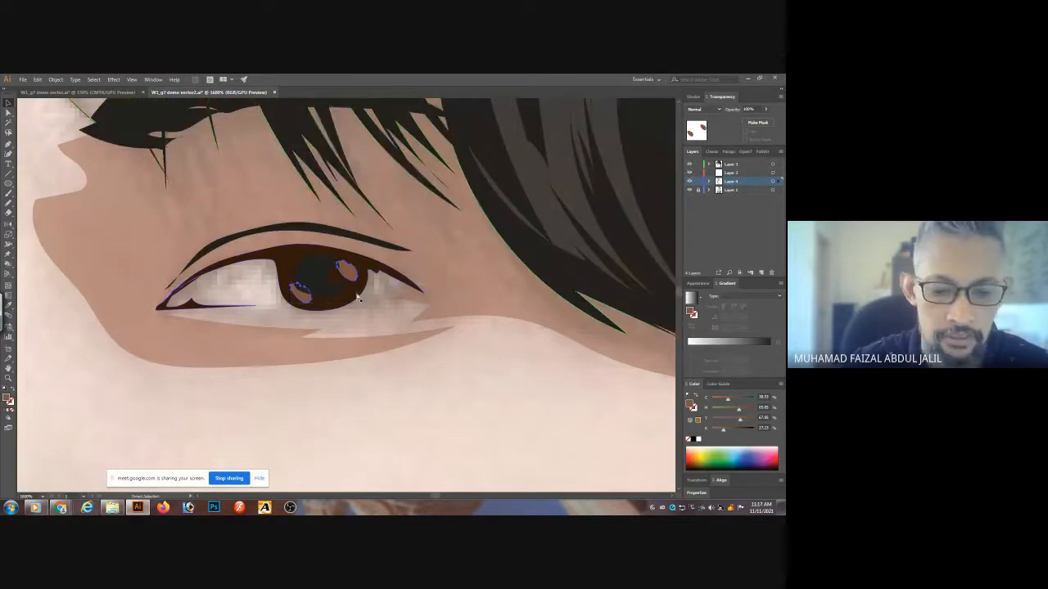
- Move the two selected iris highlights onto Layer 3, position them over the right eye's black pupil, and deselect them
key("ctrl+x")
left_click(734, 166)
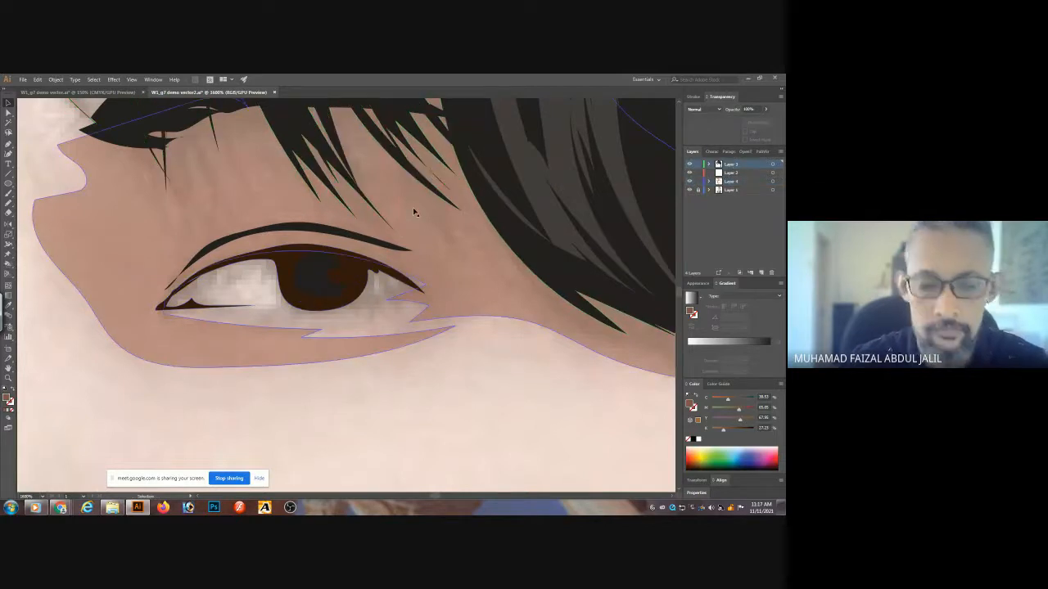
key("ctrl+v")
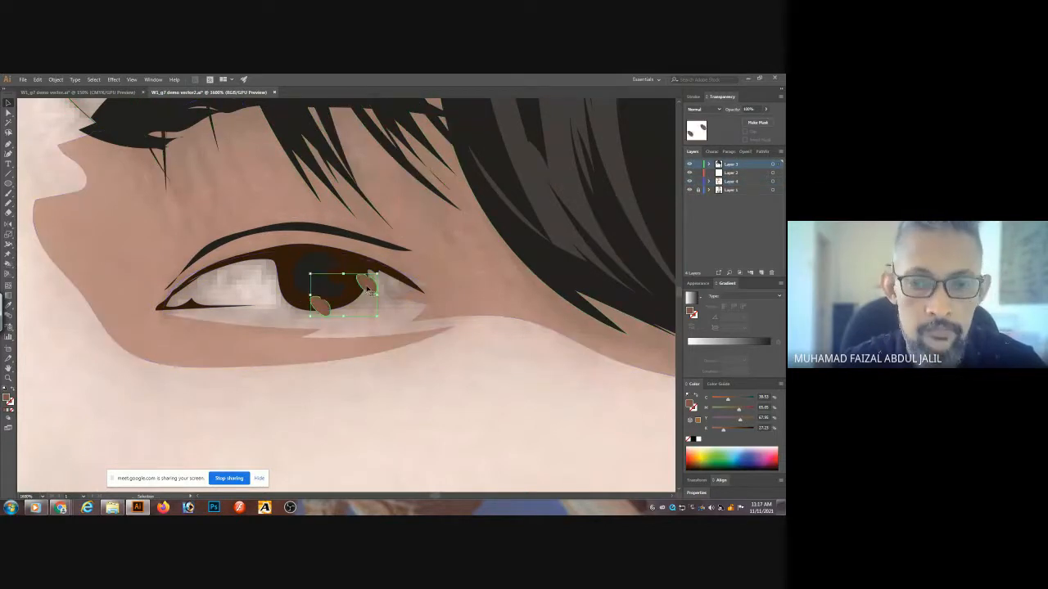
left_click_drag(370, 293, 347, 276)
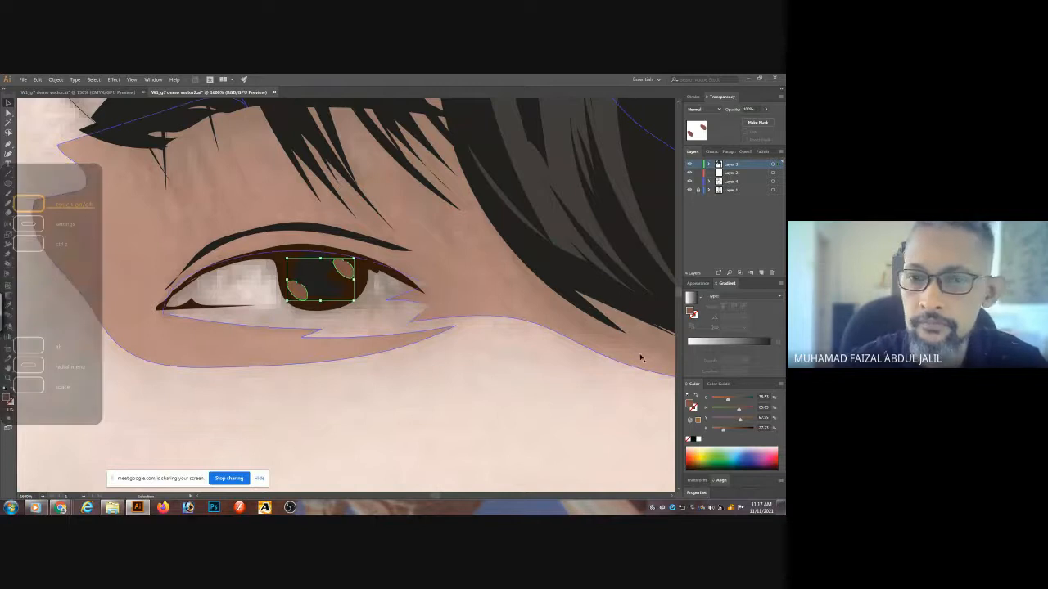
left_click(340, 317)
- Sample the right pupil's black with the Eyedropper for the left eye's pupil
left_click_drag(110, 305, 496, 224)
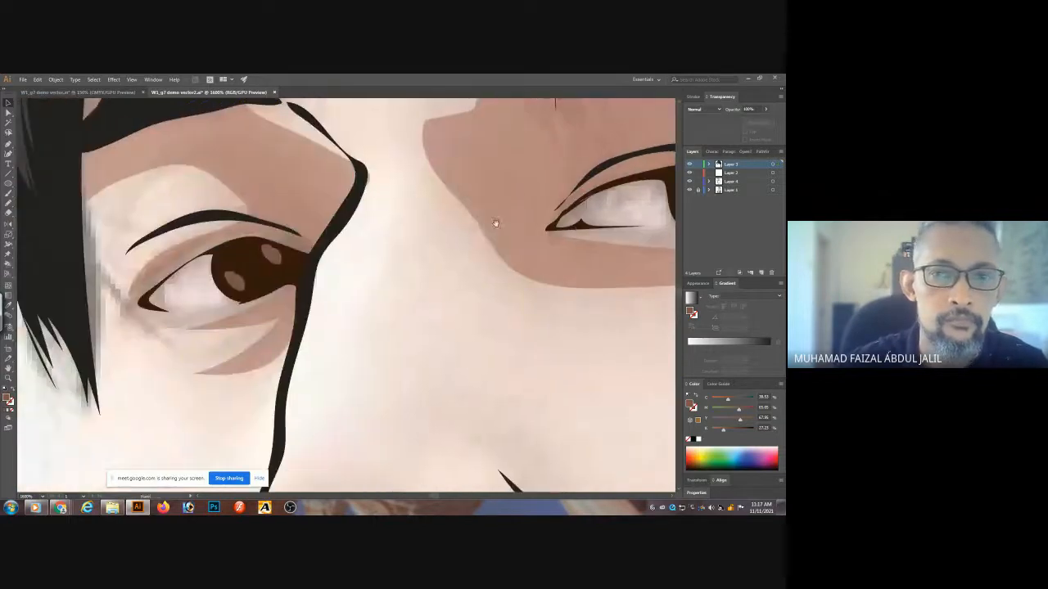
left_click_drag(358, 234, 269, 239)
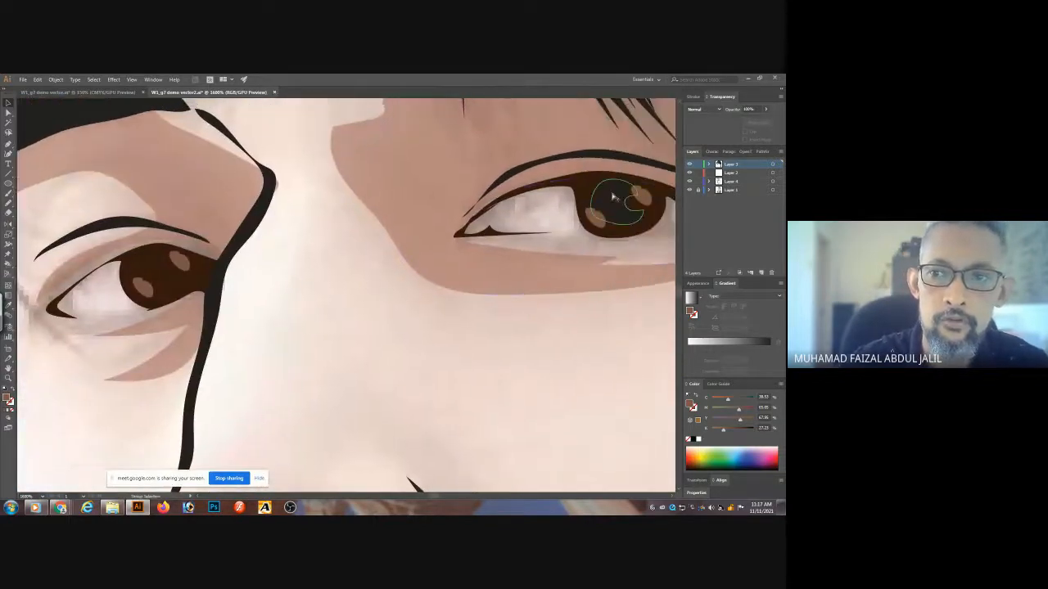
key("i")
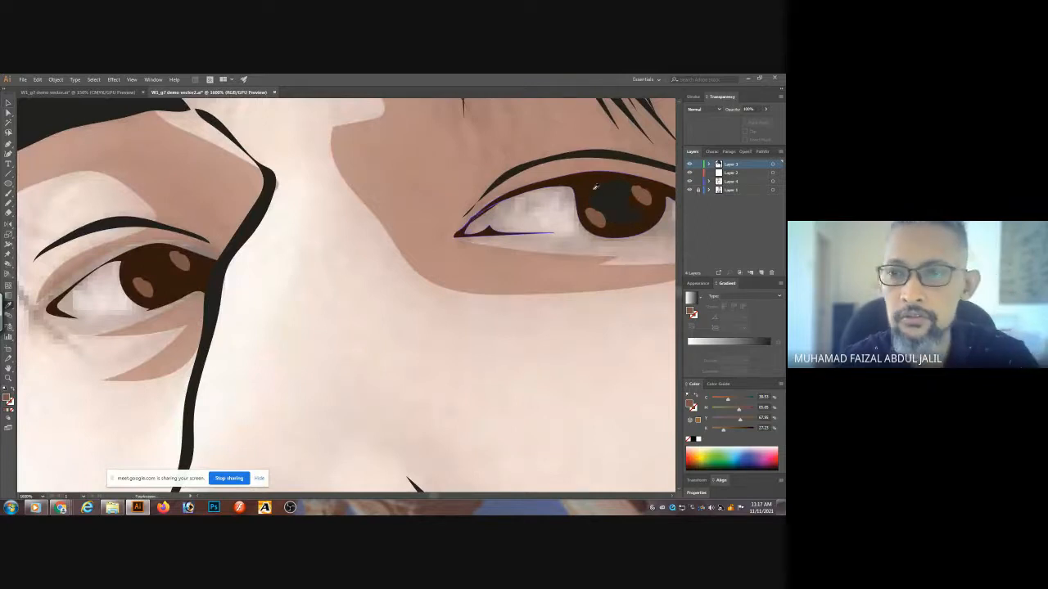
- Fill the right eye's pupil shape with a darker version of the iris brown and copy it onto the left eye's iris
left_click(590, 180)
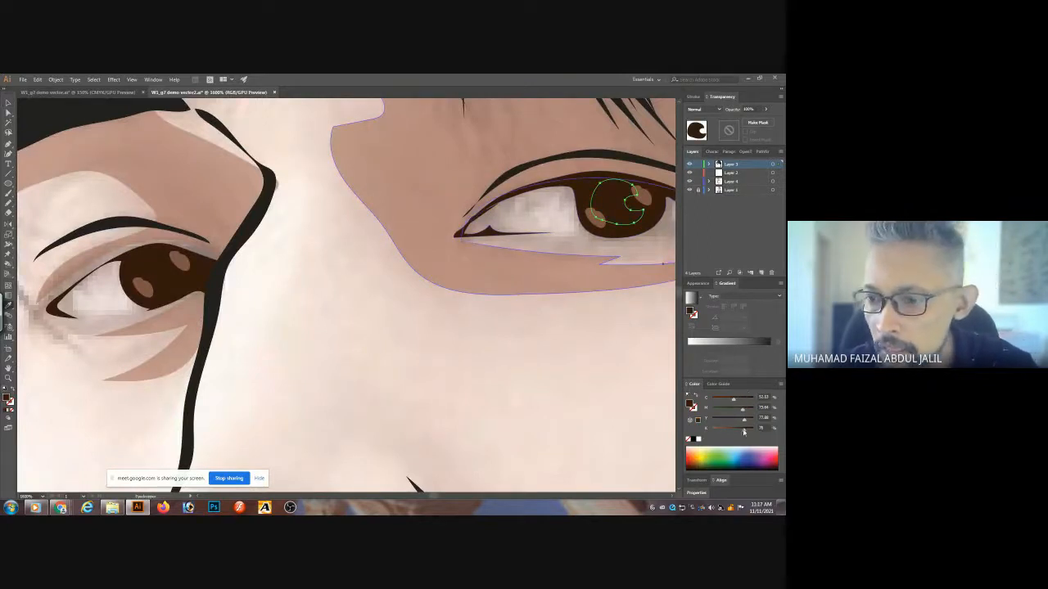
left_click_drag(744, 432, 749, 432)
left_click(434, 326, "ctrl")
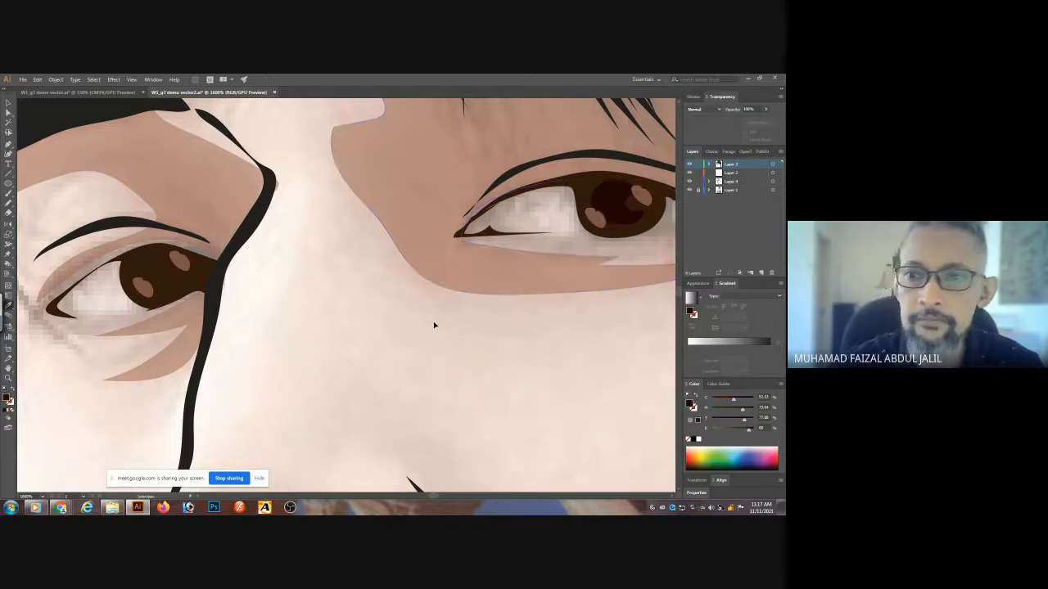
left_click_drag(610, 222, 179, 260)
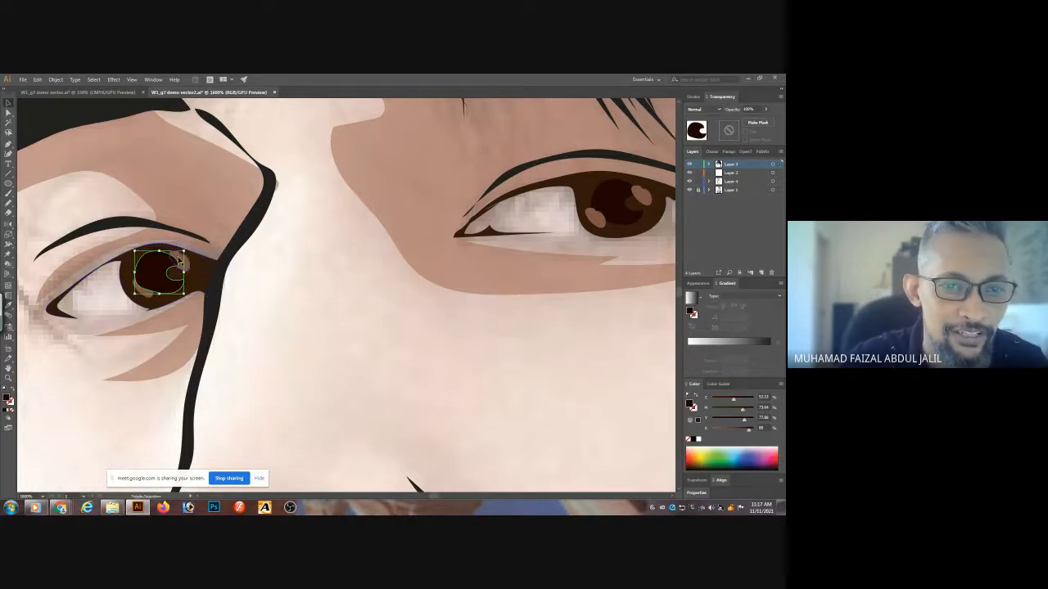
- Cut the left eye's two highlights from Layer 4, paste them into Layer 3 and place them over the copied pupil
left_click(149, 295)
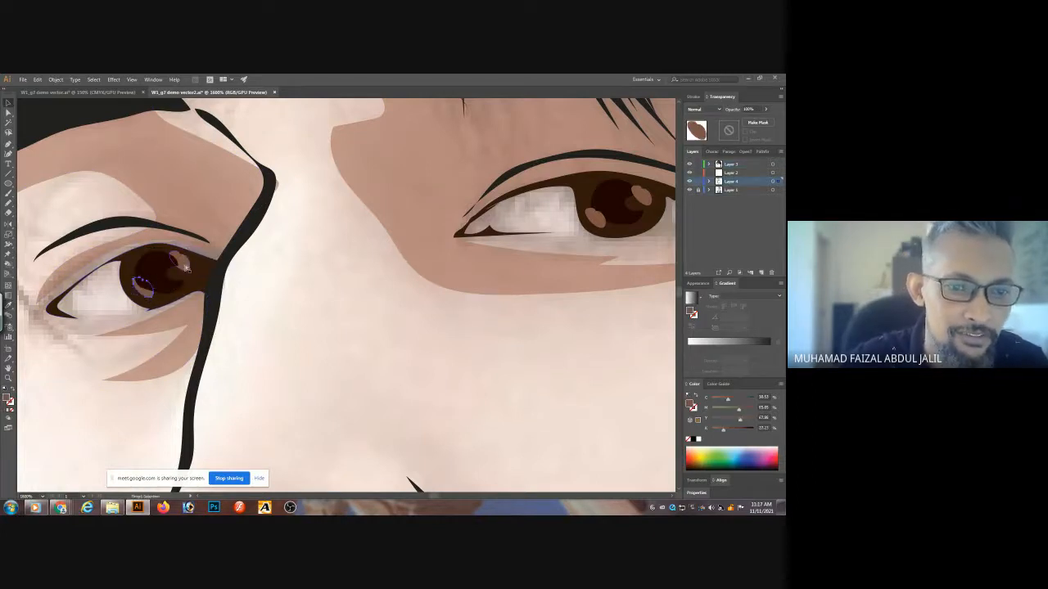
left_click(186, 268, "ctrl+shift")
key("Delete")
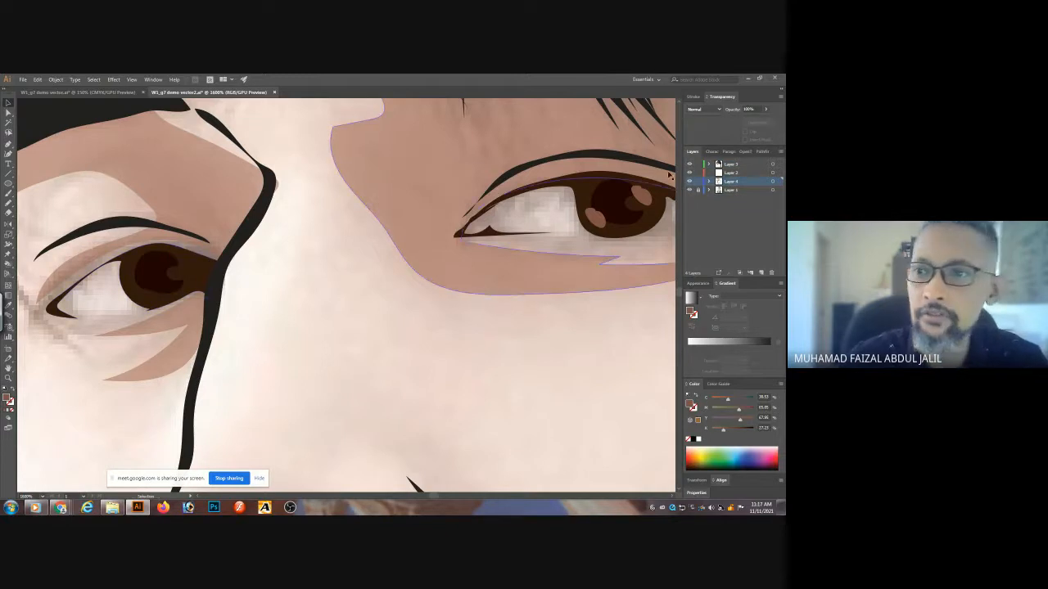
left_click(731, 165)
key("ctrl+v")
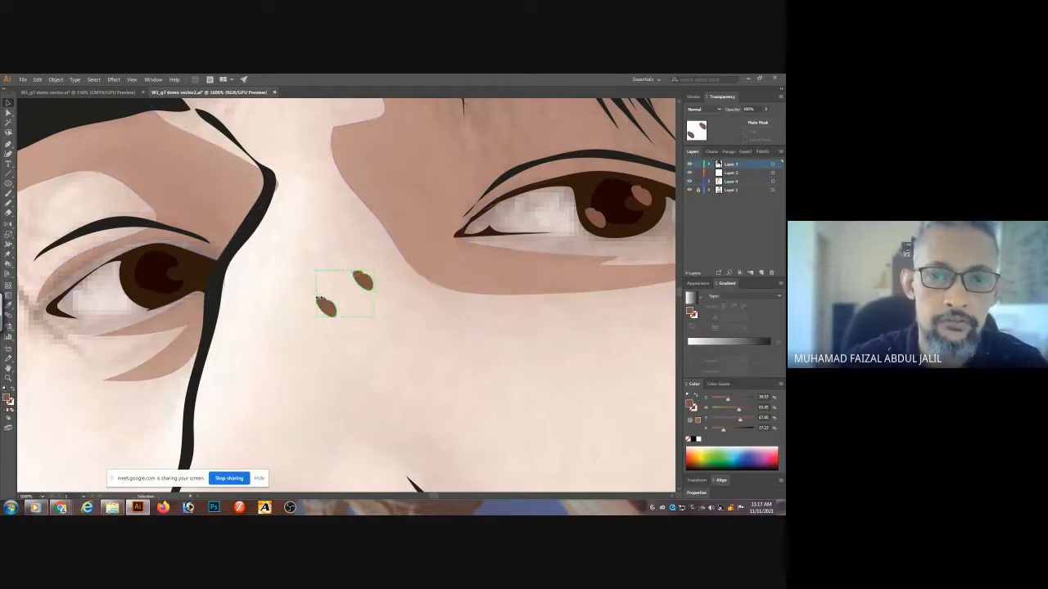
left_click_drag(320, 299, 179, 281)
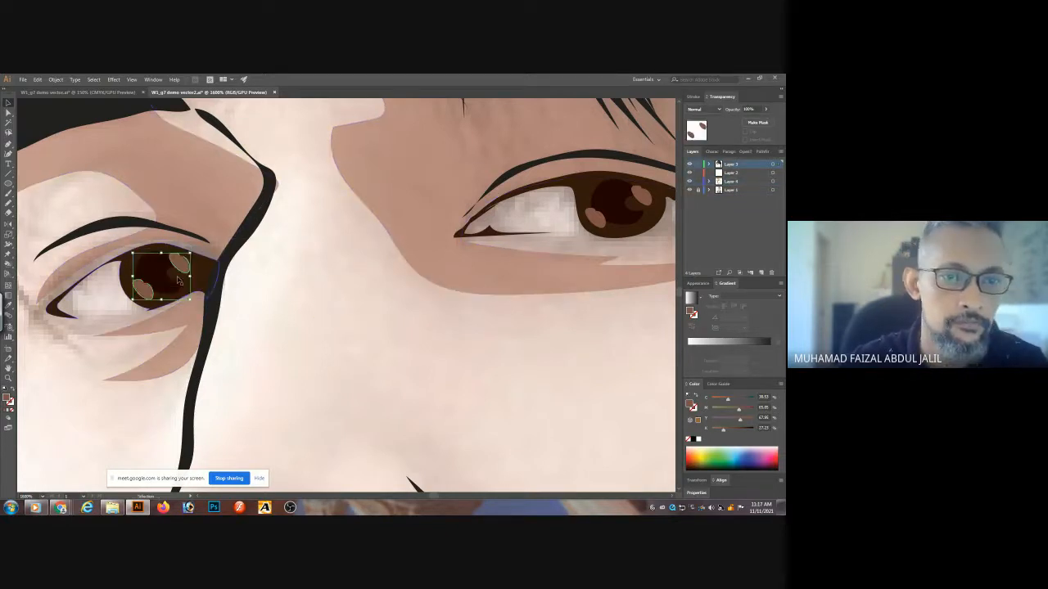
key("ctrl+shift+a")
- Hide the reference photo on Layer 1 to review the whole portrait, and save the document
key("ctrl+minus")
key("ctrl+minus")
key("ctrl+minus")
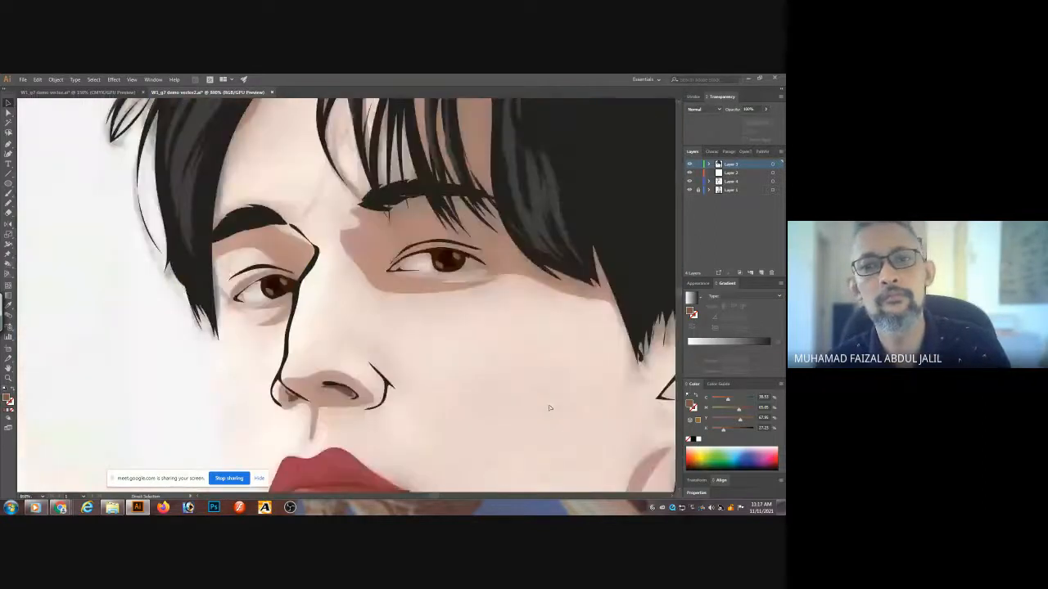
key("ctrl+minus")
key("ctrl+minus")
key("ctrl+minus")
key("ctrl+minus")
left_click(690, 189)
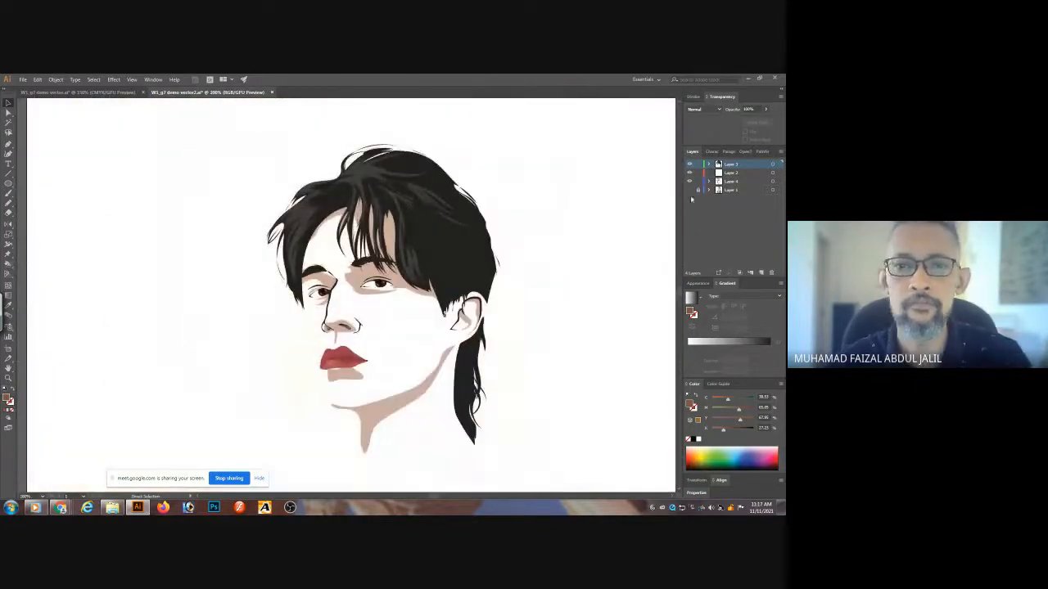
key("ctrl+minus")
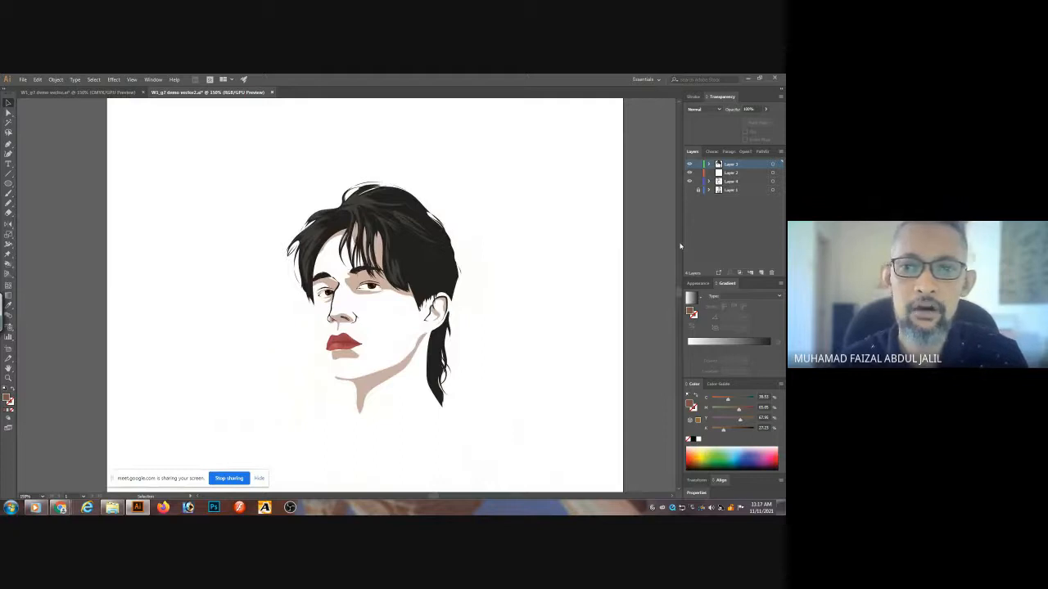
key("ctrl+plus")
left_click_drag(400, 404, 403, 207)
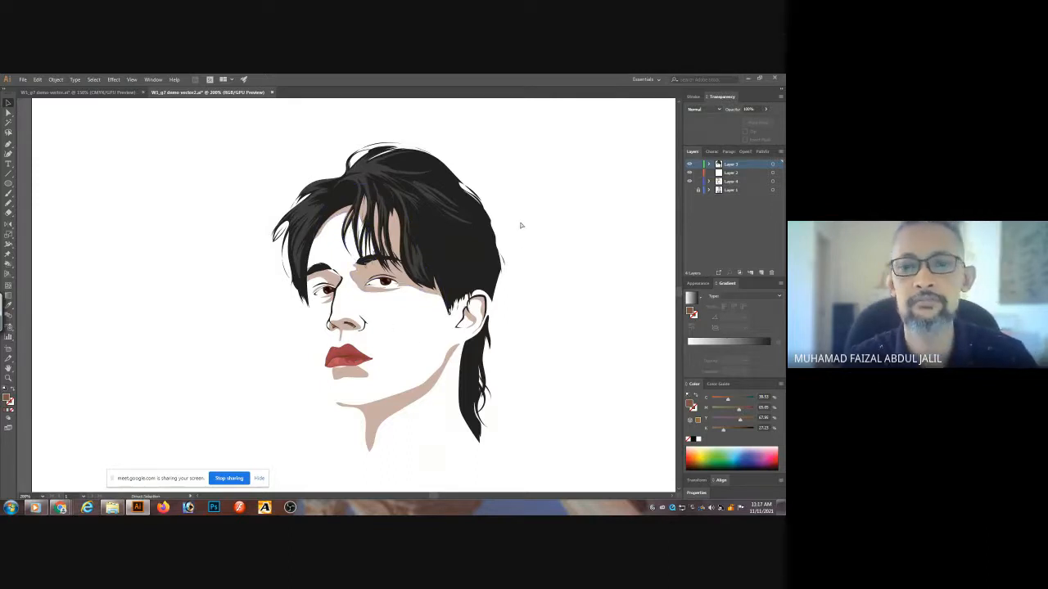
key("ctrl+s")
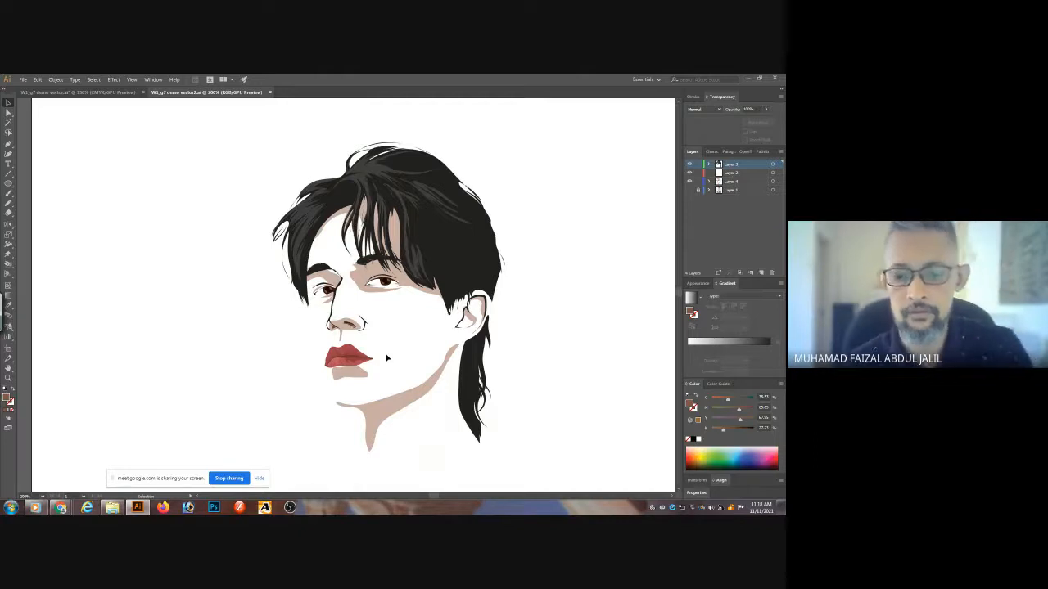
- Show Layer 1 and trace the shirt freehand with the Pencil tool, giving it a dripping lower hem and a jagged right edge
key("ctrl+minus")
key("ctrl+minus")
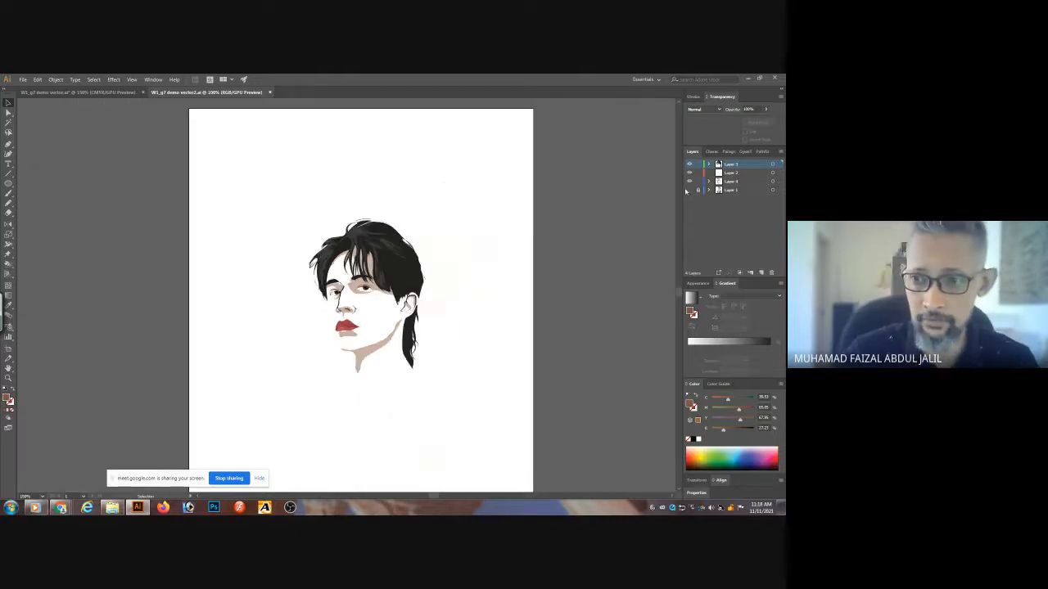
left_click(688, 191)
left_click(422, 388, "ctrl")
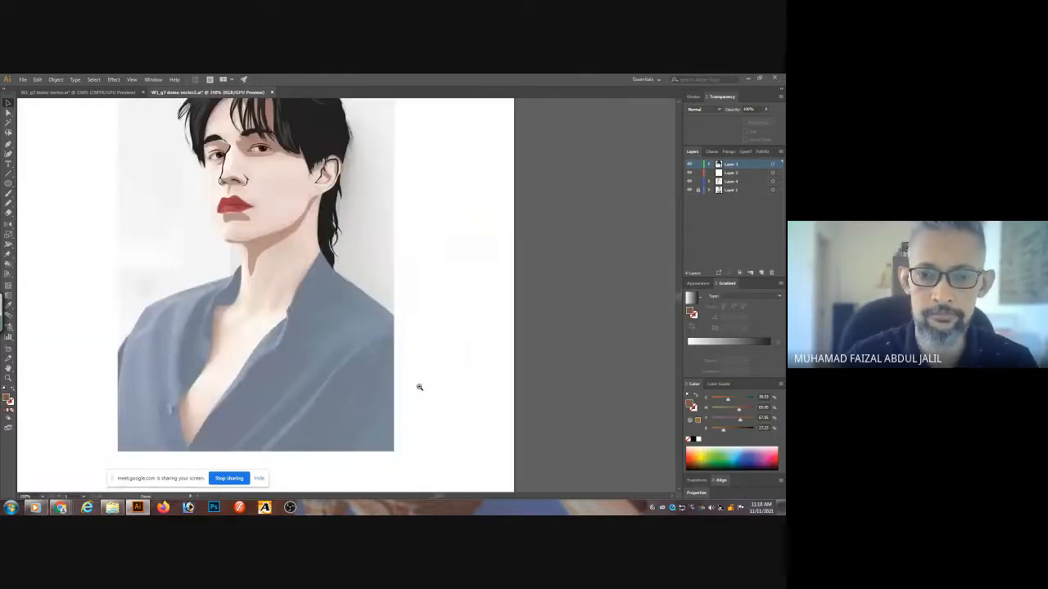
left_click_drag(426, 353, 488, 292)
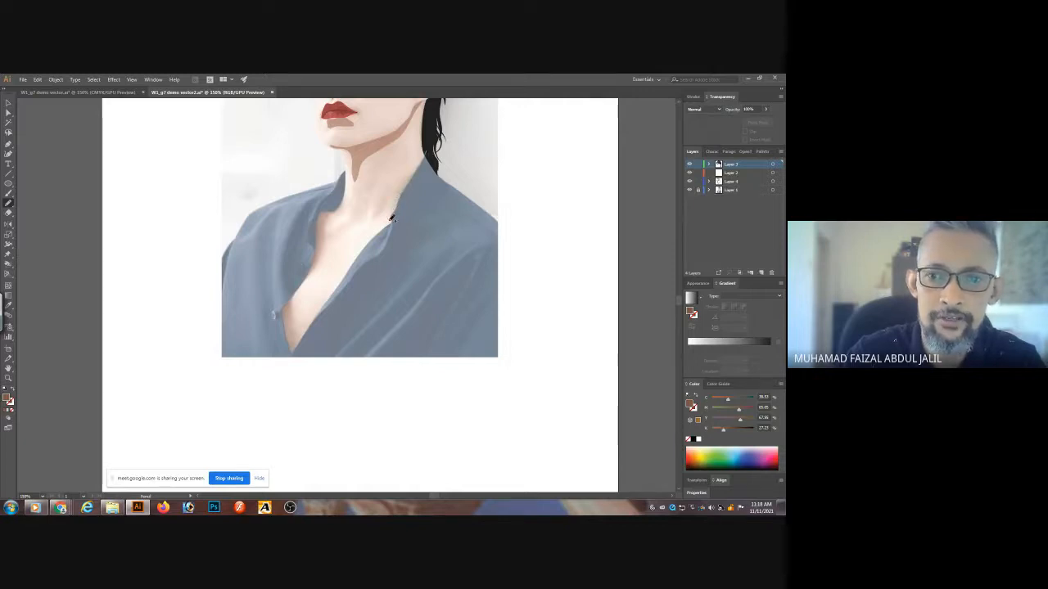
mouse_move(389, 227)
left_mouse_down()
mouse_move(295, 356)
mouse_move(288, 304)
left_mouse_up()
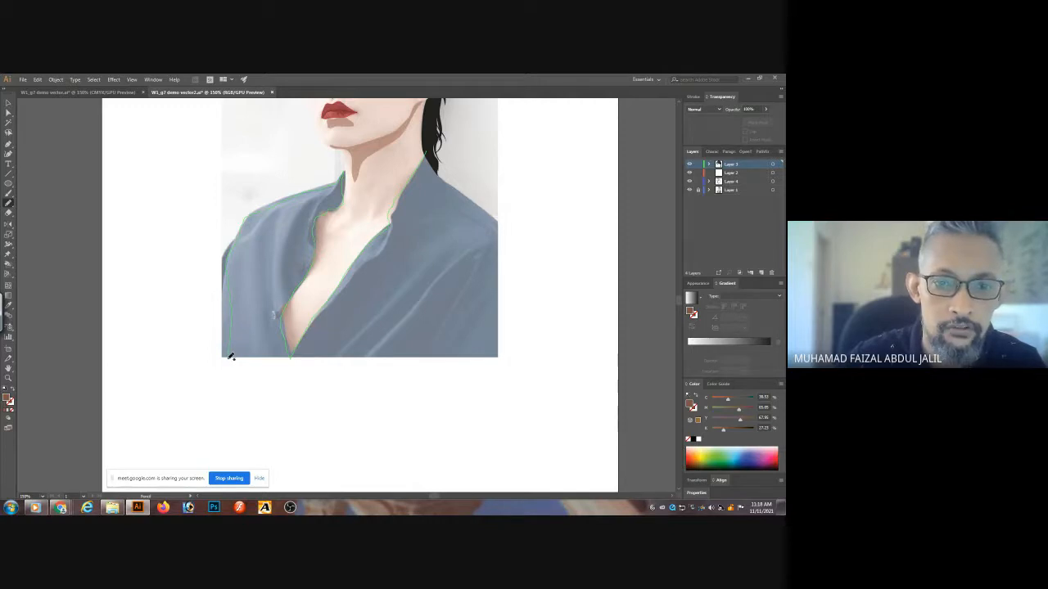
left_click_drag(230, 357, 234, 447)
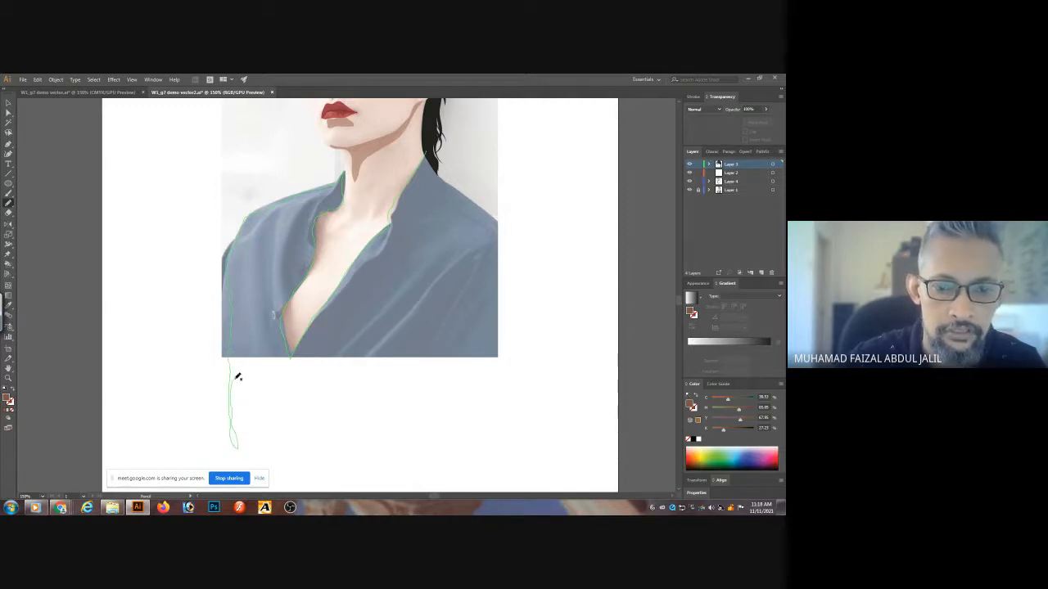
mouse_move(235, 380)
left_mouse_down()
mouse_move(270, 360)
mouse_move(277, 414)
mouse_move(278, 359)
mouse_move(315, 359)
mouse_move(325, 416)
mouse_move(320, 359)
mouse_move(379, 360)
mouse_move(384, 457)
mouse_move(385, 367)
mouse_move(406, 361)
mouse_move(412, 383)
mouse_move(413, 367)
mouse_move(460, 331)
mouse_move(466, 304)
mouse_move(440, 310)
mouse_move(461, 277)
left_mouse_up()
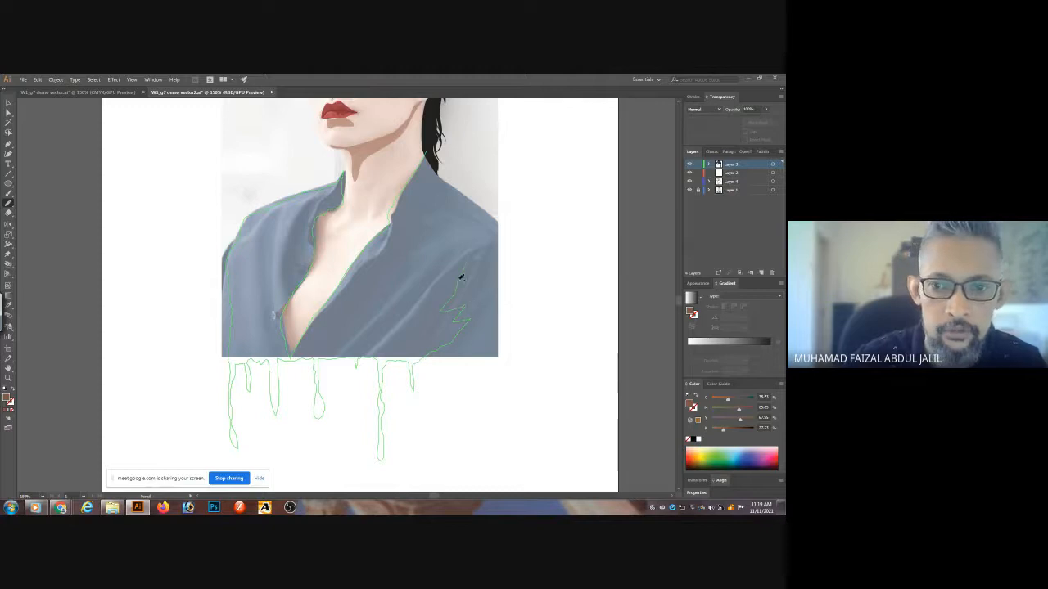
mouse_move(463, 210)
left_mouse_down()
mouse_move(440, 196)
mouse_move(460, 196)
mouse_move(431, 157)
left_mouse_up()
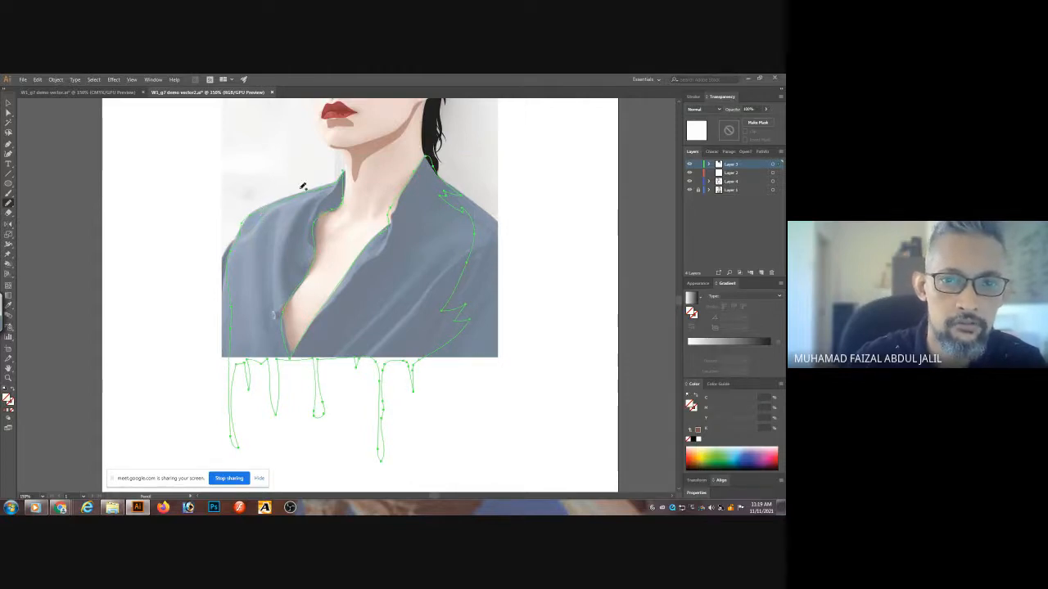
- Redraw the left sleeve side of the shirt outline with jagged spikes and fill the shape with the hair's black
key("v")
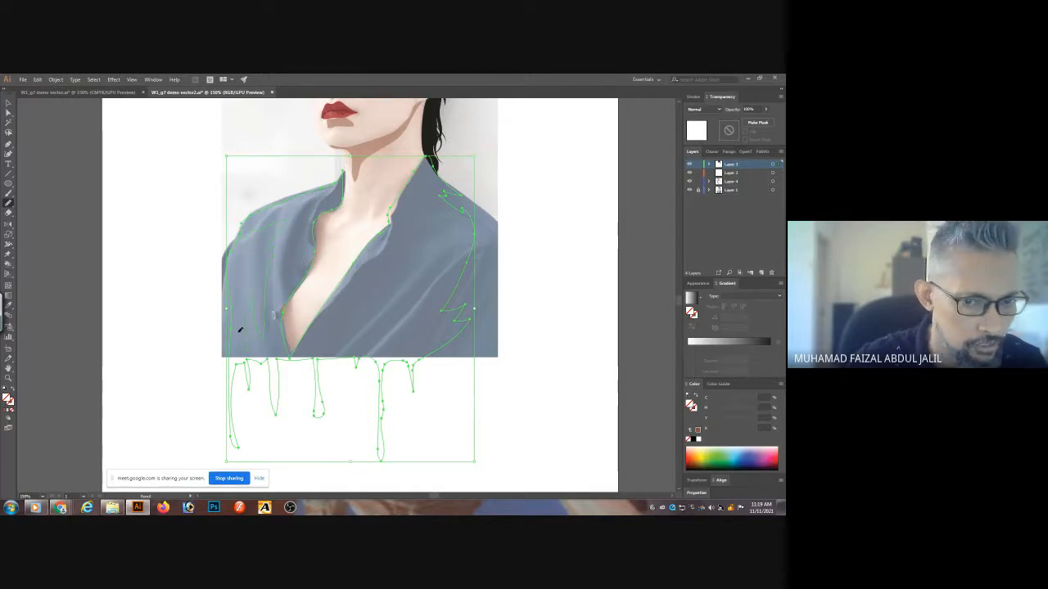
left_click_drag(232, 323, 232, 436)
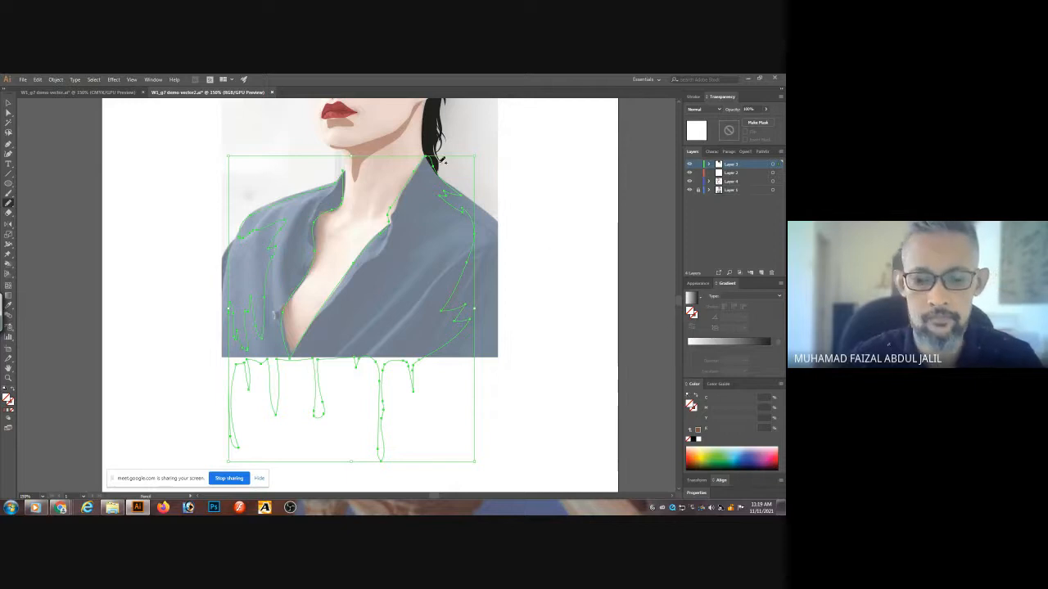
key("shift+x")
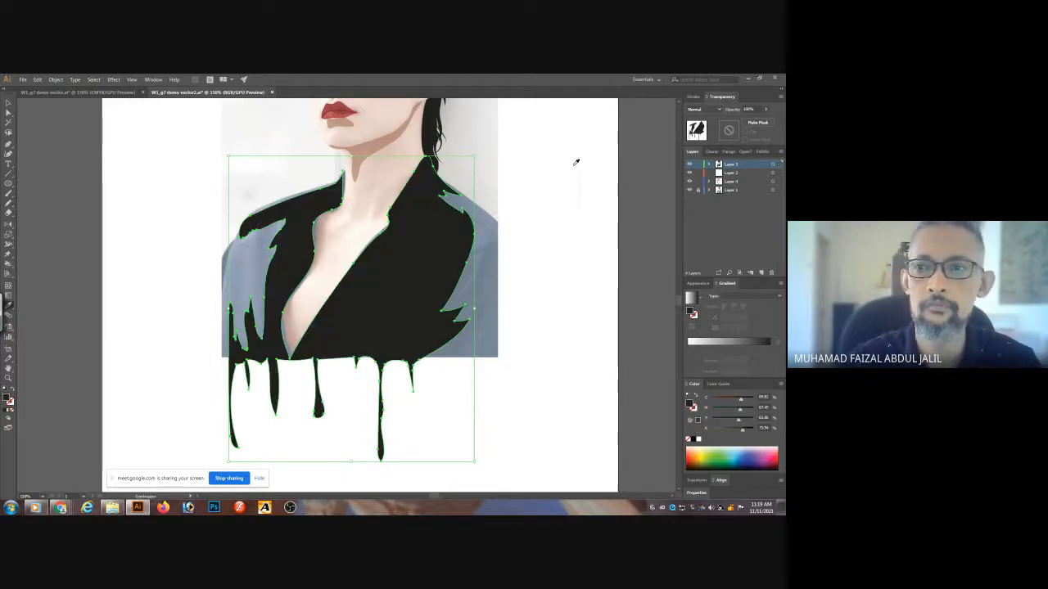
- Hide Layer 1 and deselect the shirt to view the full artwork without the photo
left_click(689, 190)
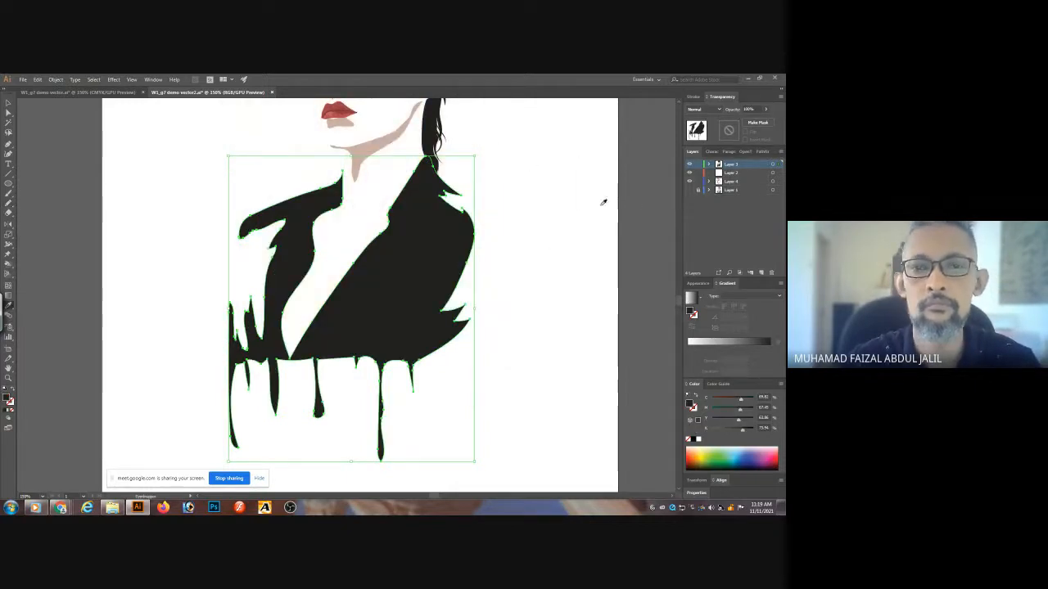
left_click(575, 169, "ctrl")
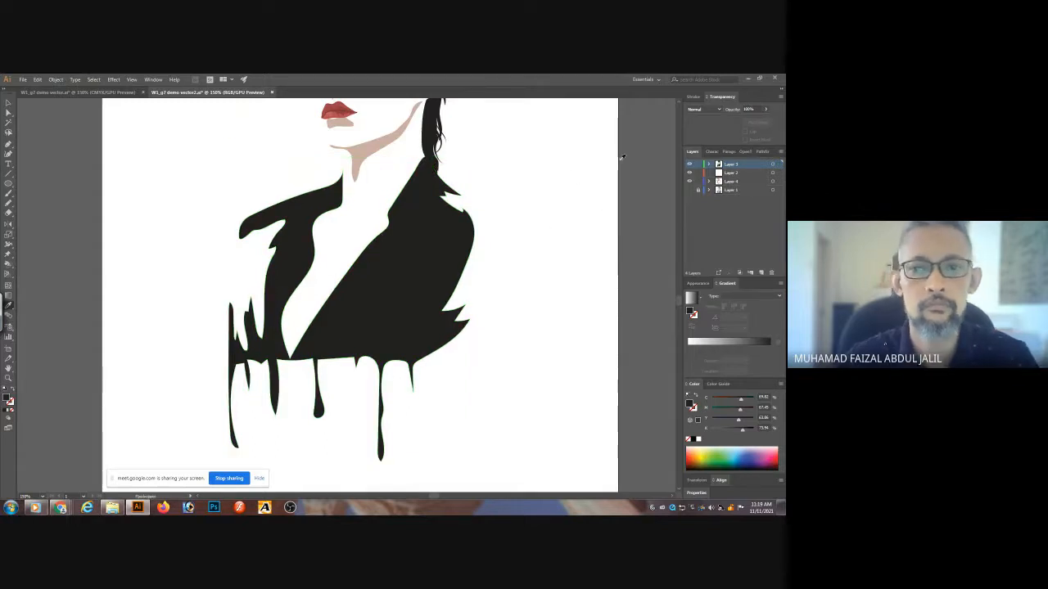
key("ctrl+minus")
key("ctrl+minus")
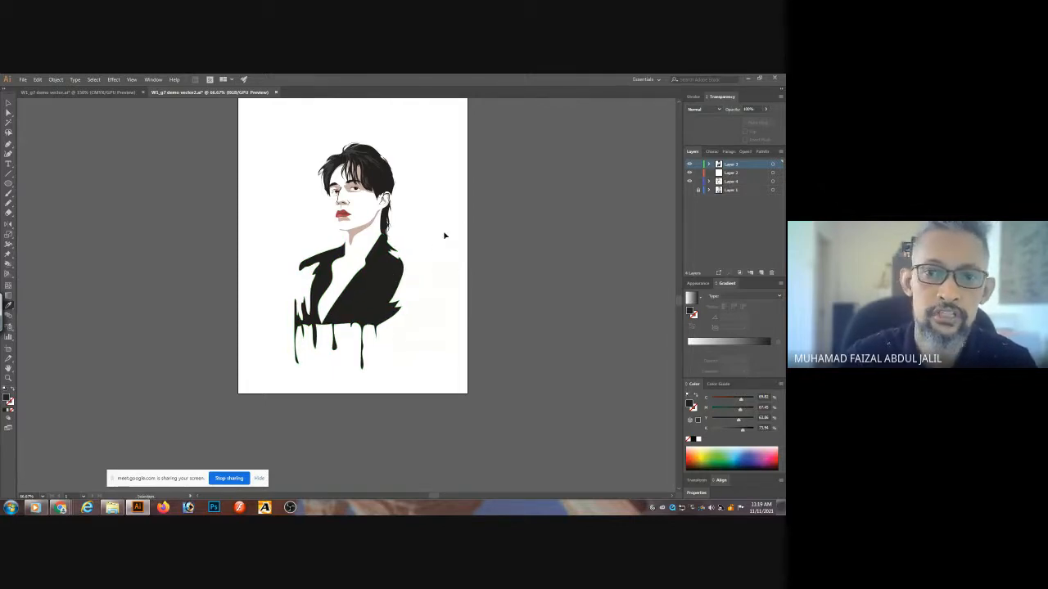
- Select the black shirt and redraw the drips along the middle of its lower edge with the Pencil tool
left_click(348, 321)
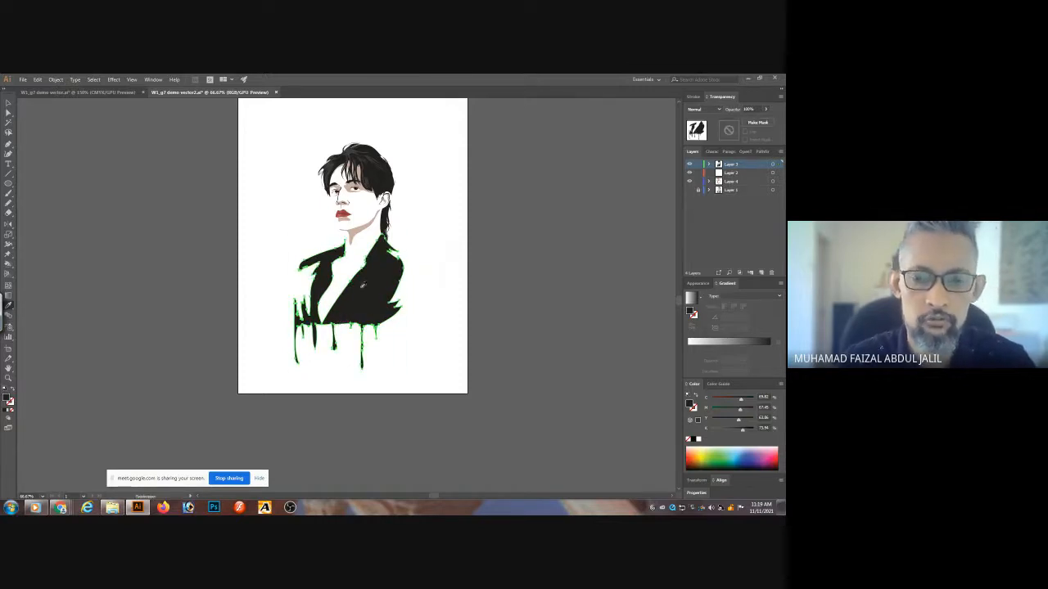
key("b")
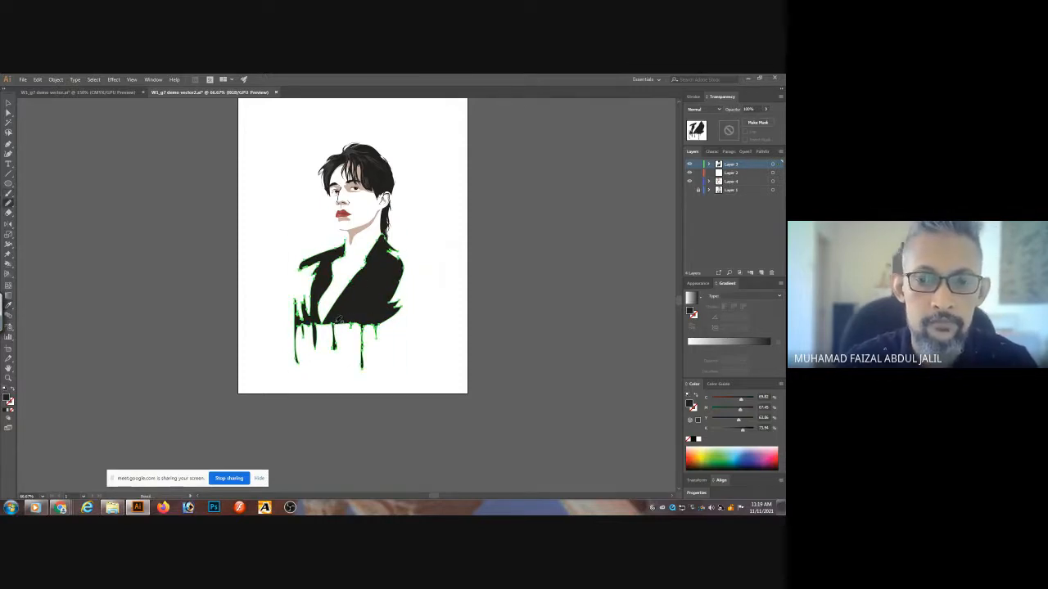
mouse_move(352, 303)
left_mouse_down()
mouse_move(350, 323)
mouse_move(370, 277)
mouse_move(350, 325)
left_mouse_up()
key("ctrl+z")
key("ctrl+z")
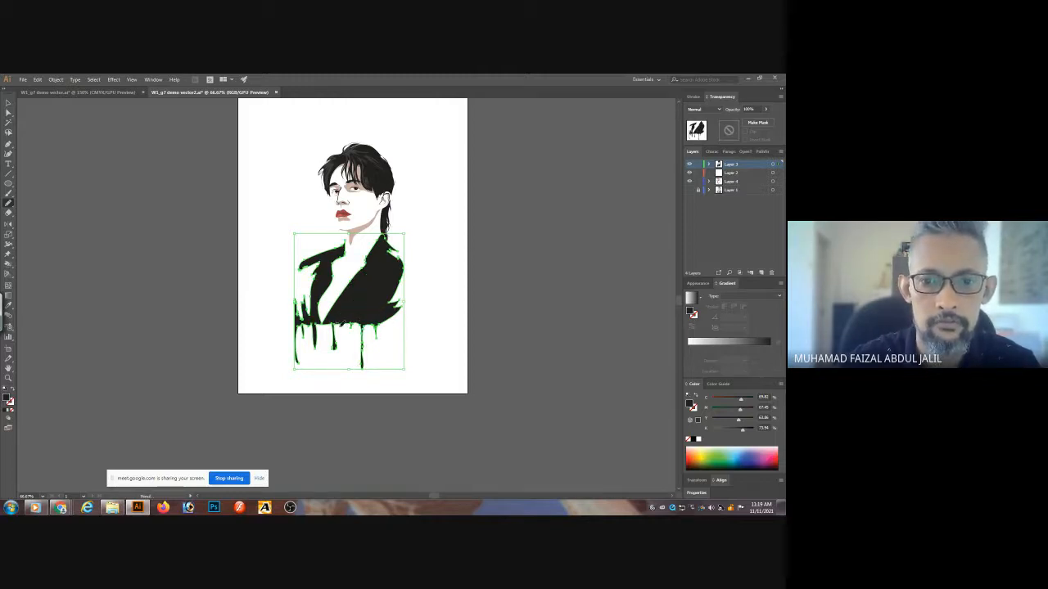
mouse_move(343, 354)
left_mouse_down()
mouse_move(344, 366)
mouse_move(345, 343)
left_mouse_up()
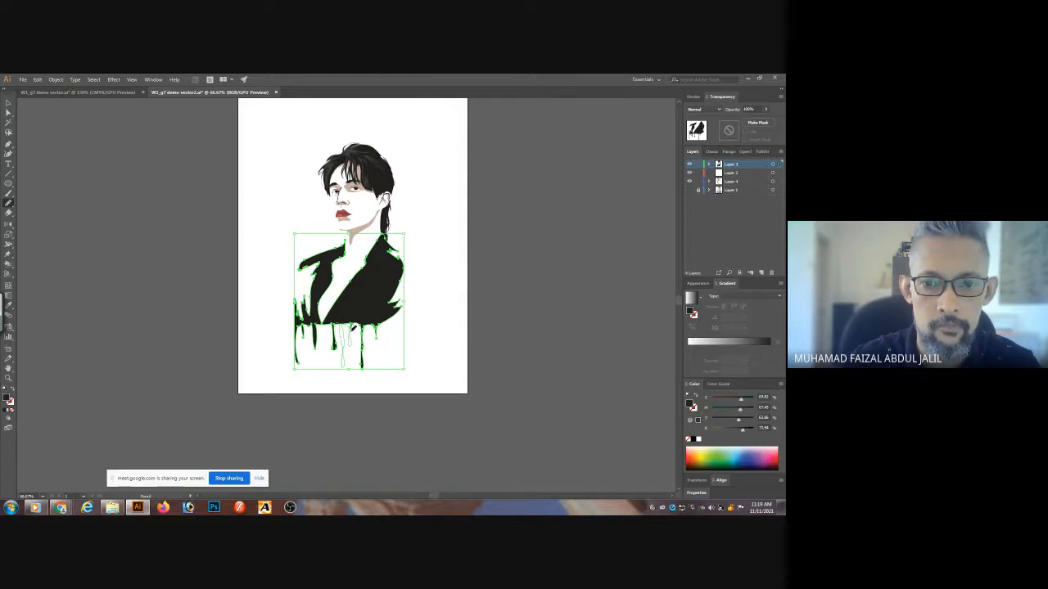
key("ctrl+z")
left_click(481, 237, "ctrl")
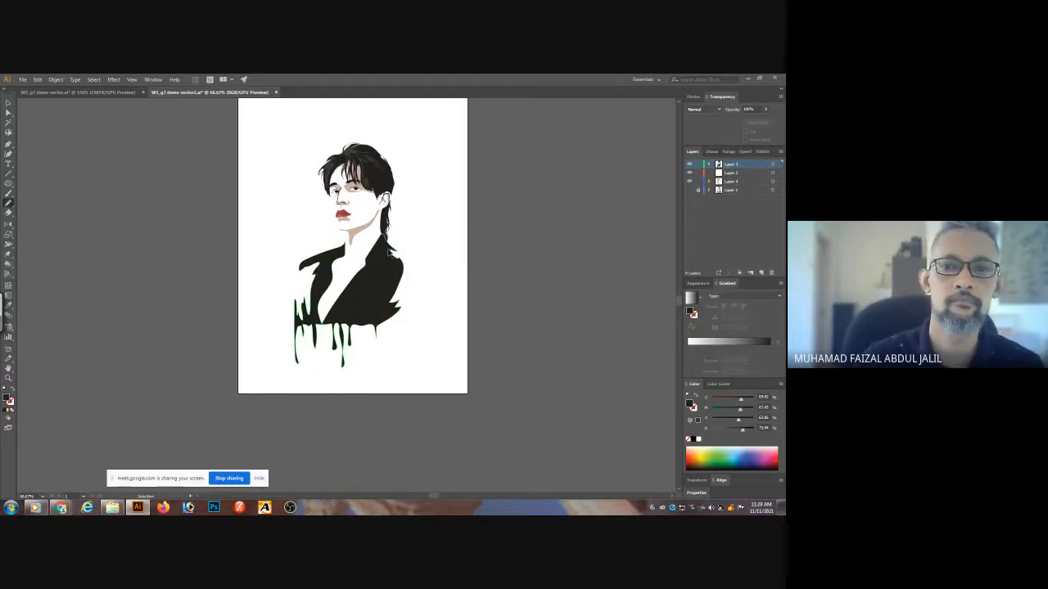
left_click(357, 285, "ctrl")
mouse_move(358, 285)
left_mouse_down()
mouse_move(355, 275)
mouse_move(354, 287)
mouse_move(381, 267)
mouse_move(372, 296)
mouse_move(355, 299)
left_mouse_up()
key("ctrl+z")
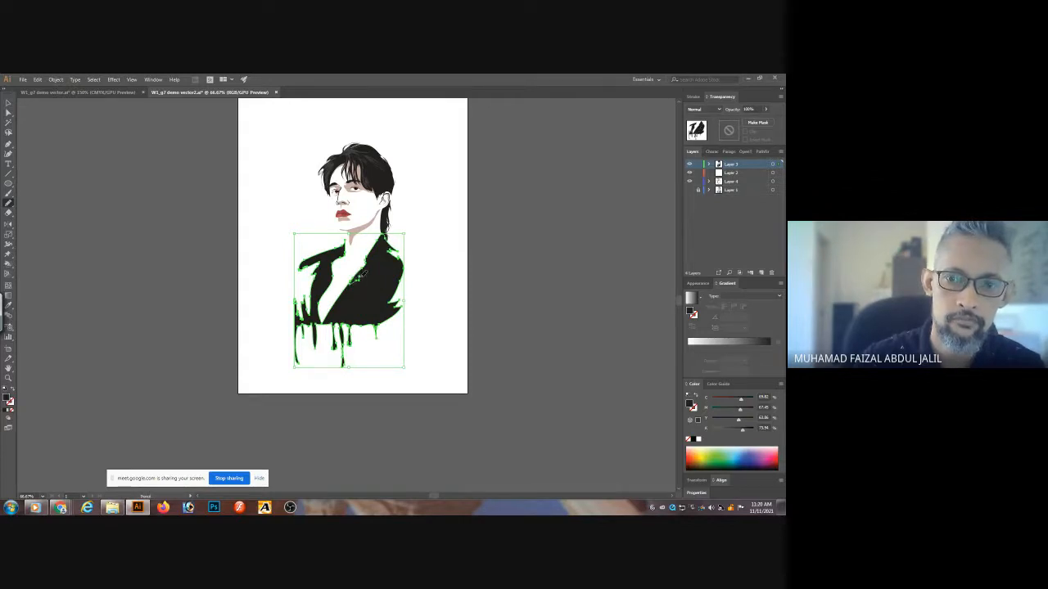
- Draw a heart outline freehand with the Pencil tool on the right chest area of the black shirt
key("ctrl+space")
left_click(374, 297)
left_click(373, 296)
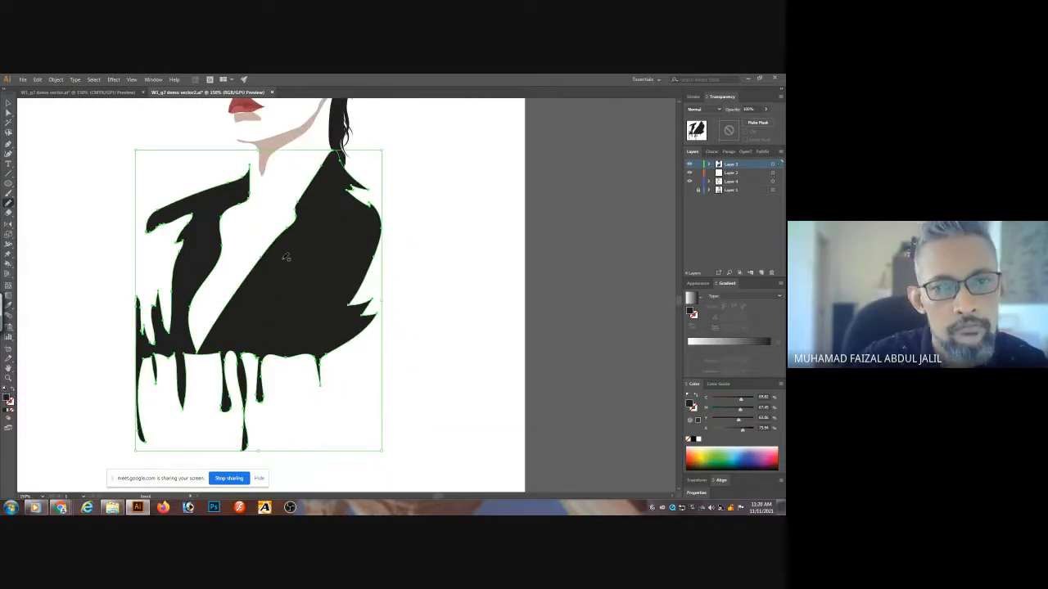
left_click(420, 188, "ctrl")
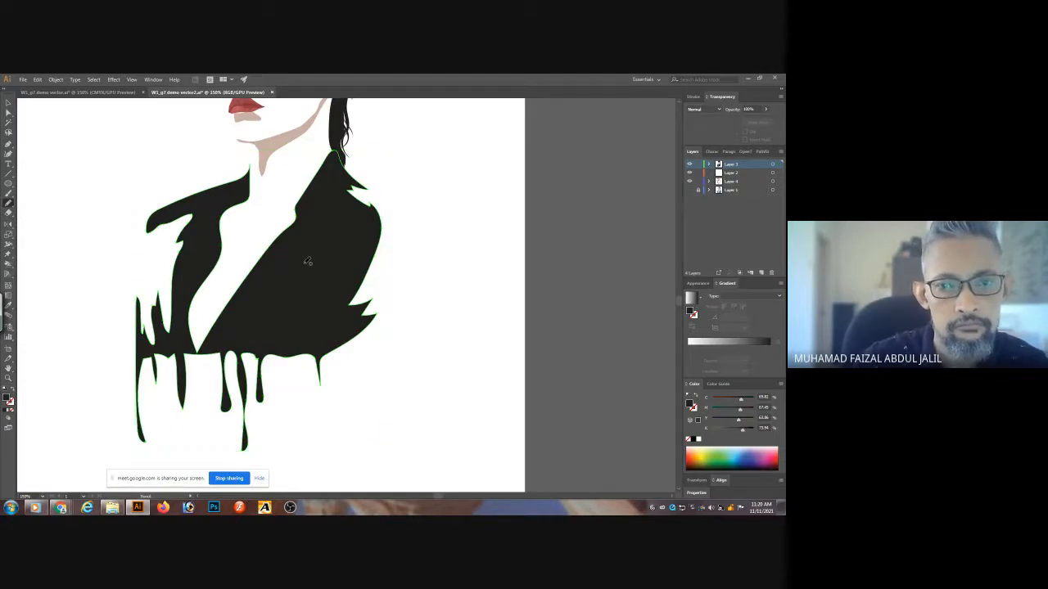
mouse_move(303, 261)
left_mouse_down()
mouse_move(294, 244)
mouse_move(271, 272)
mouse_move(270, 288)
mouse_move(281, 281)
mouse_move(280, 253)
mouse_move(274, 286)
mouse_move(293, 321)
mouse_move(329, 298)
mouse_move(341, 255)
mouse_move(329, 249)
mouse_move(310, 284)
mouse_move(315, 263)
mouse_move(279, 240)
left_mouse_up()
key("ctrl+z")
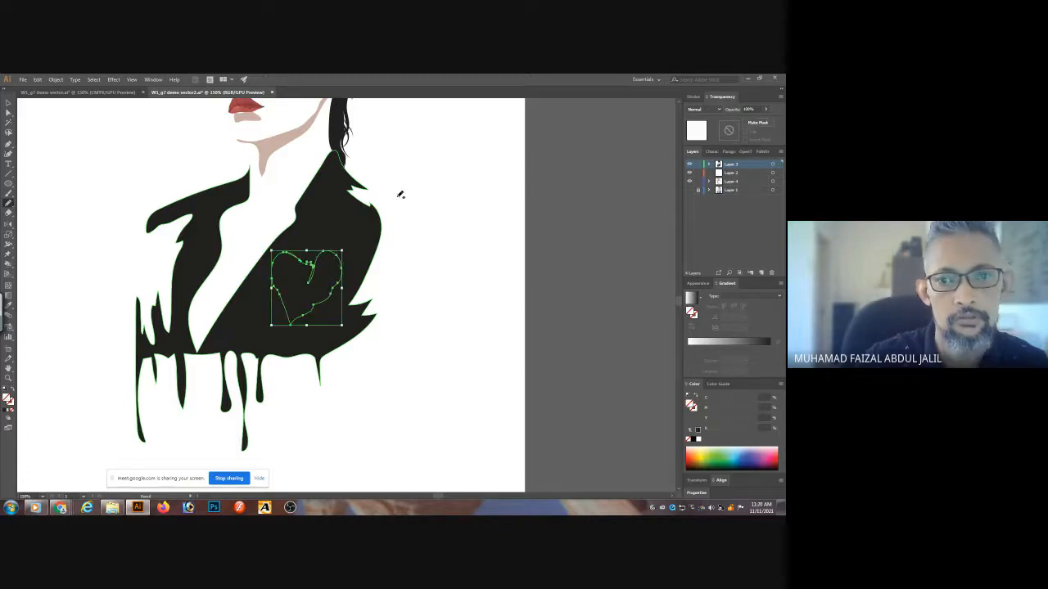
left_click(350, 219)
left_click(350, 224, "ctrl+shift")
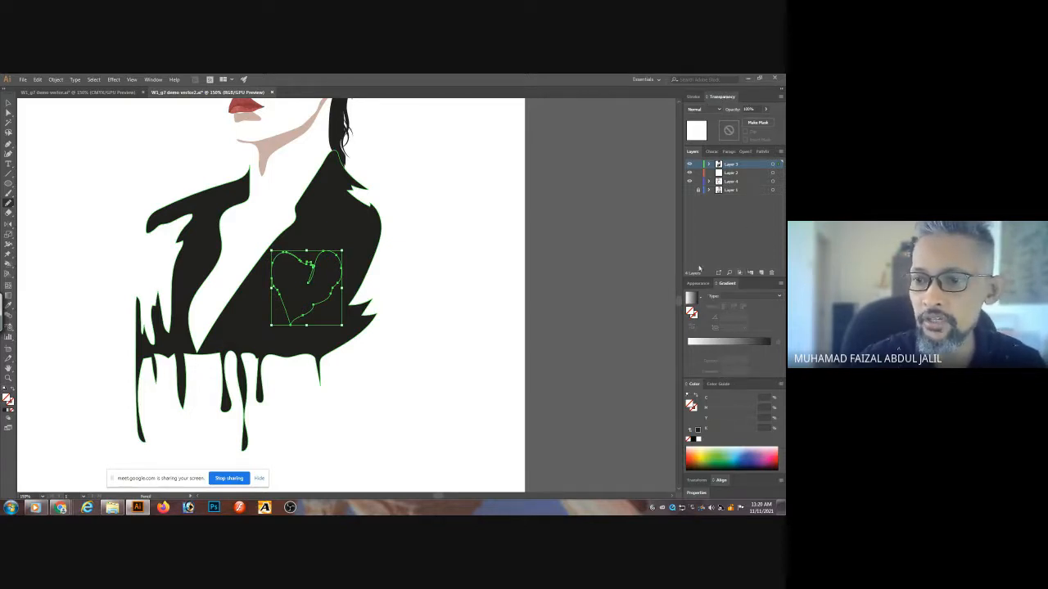
- Cut the heart out of the black shirt with Pathfinder Exclude and refill the shirt with the hair's black
left_click(360, 237, "shift")
left_click_drag(360, 236, 438, 225)
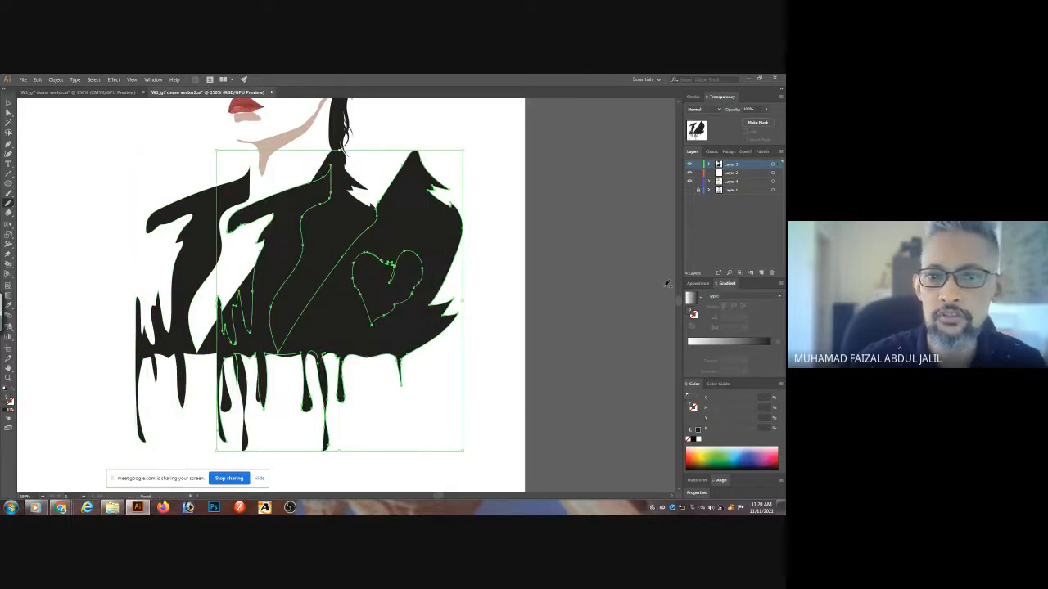
key("ctrl+z")
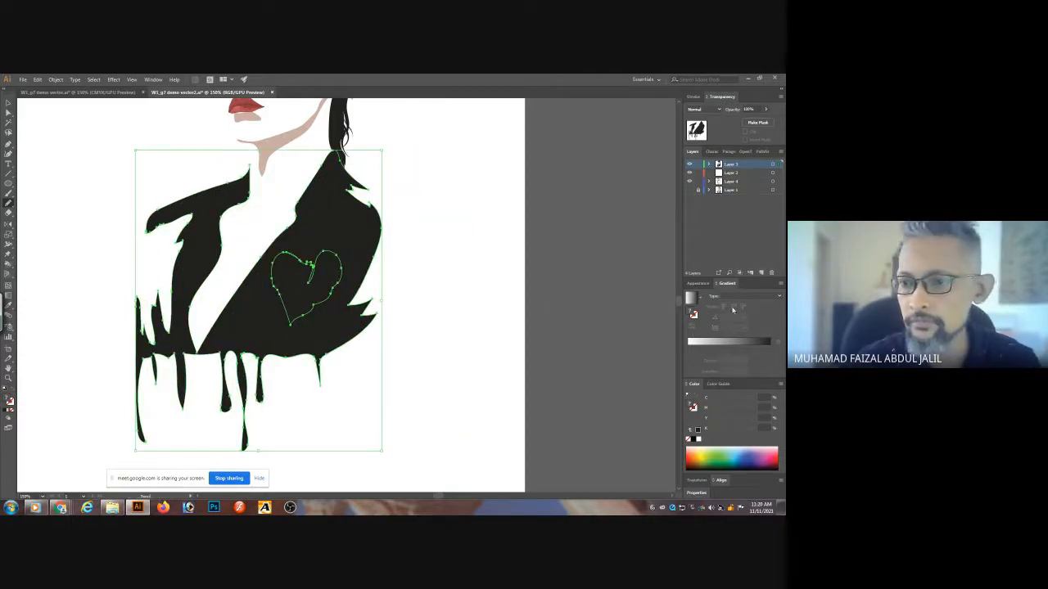
left_click(760, 152)
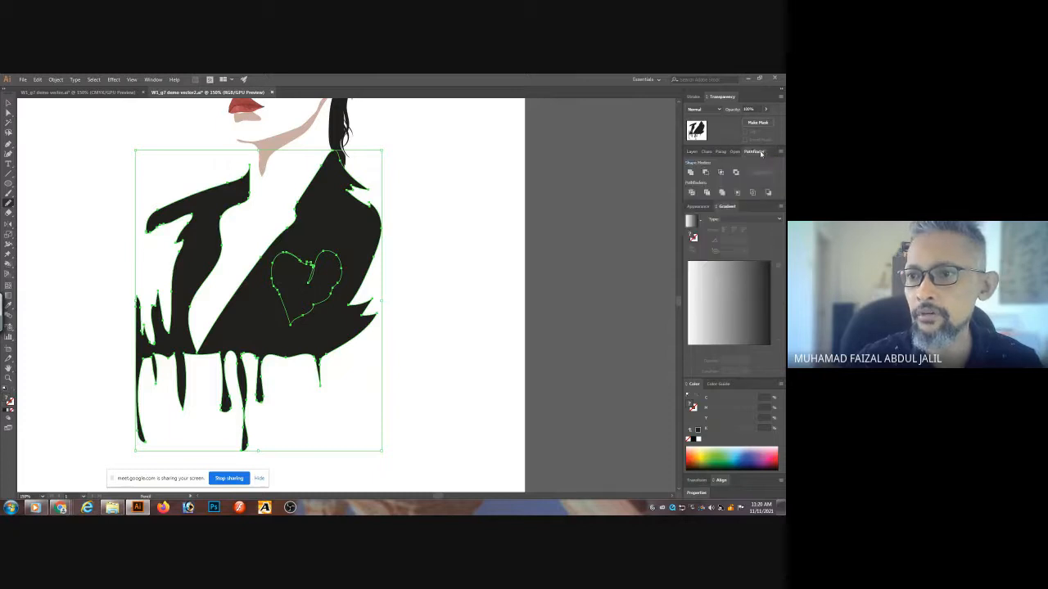
left_click(722, 173)
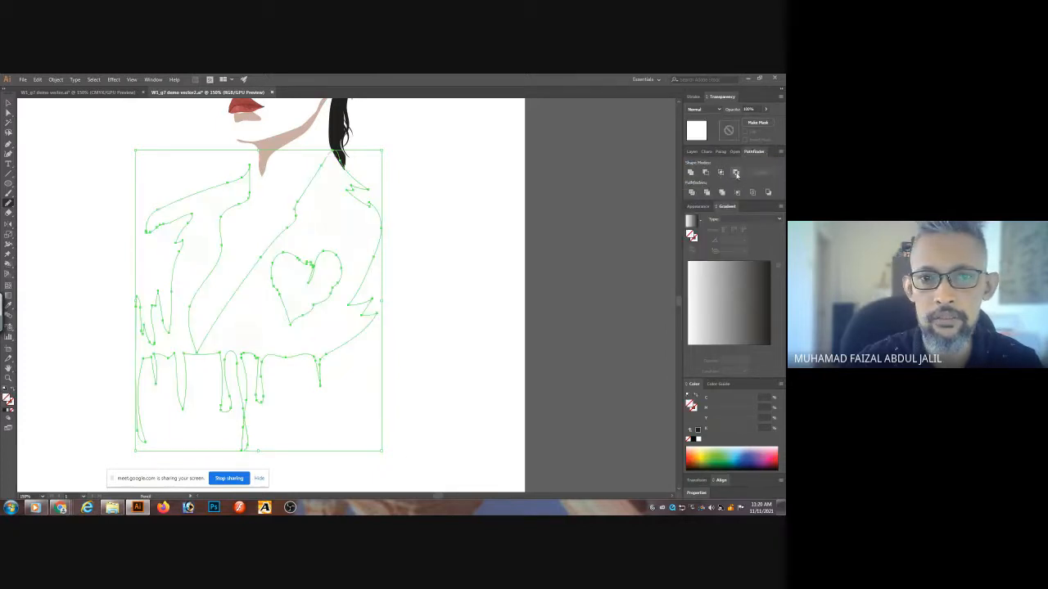
key("v")
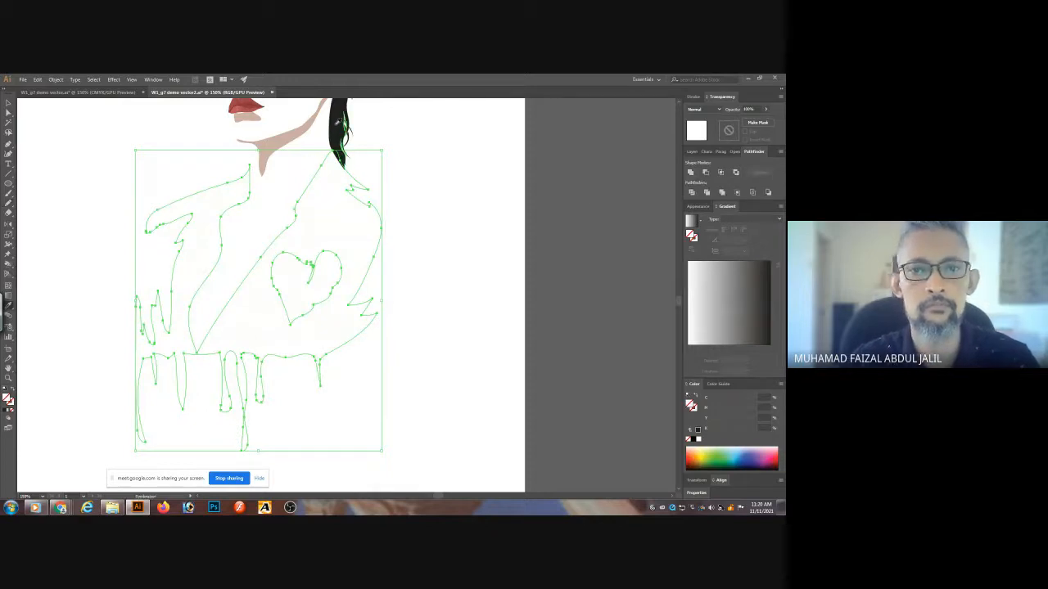
key("ctrl+z")
left_click(432, 133)
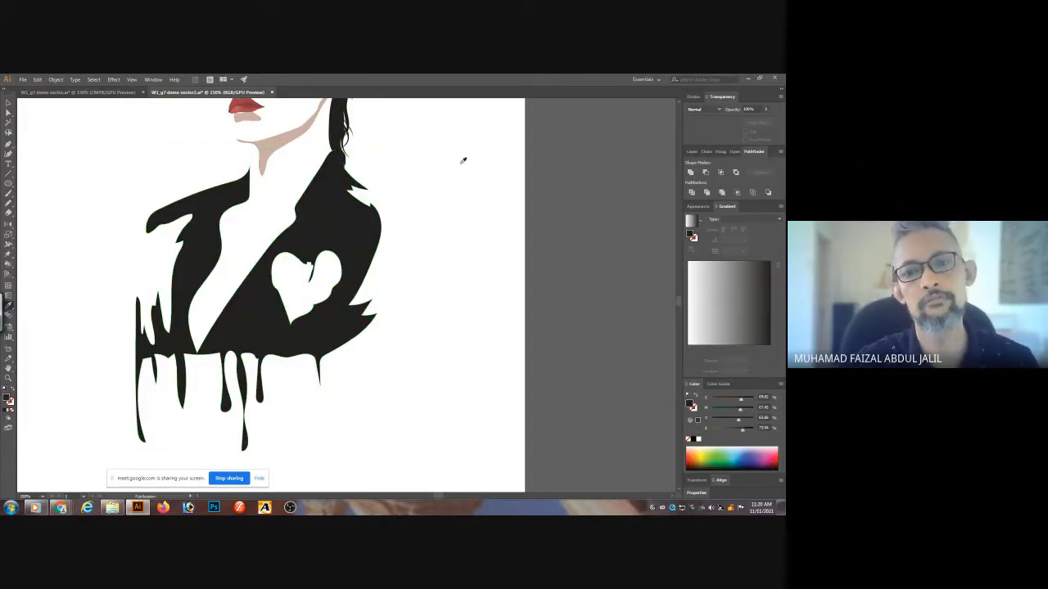
- Show the photo on Layer 1 and make Layer 4 active by selecting the neck shadow, leaving nothing selected
key("ctrl+minus")
key("ctrl+minus")
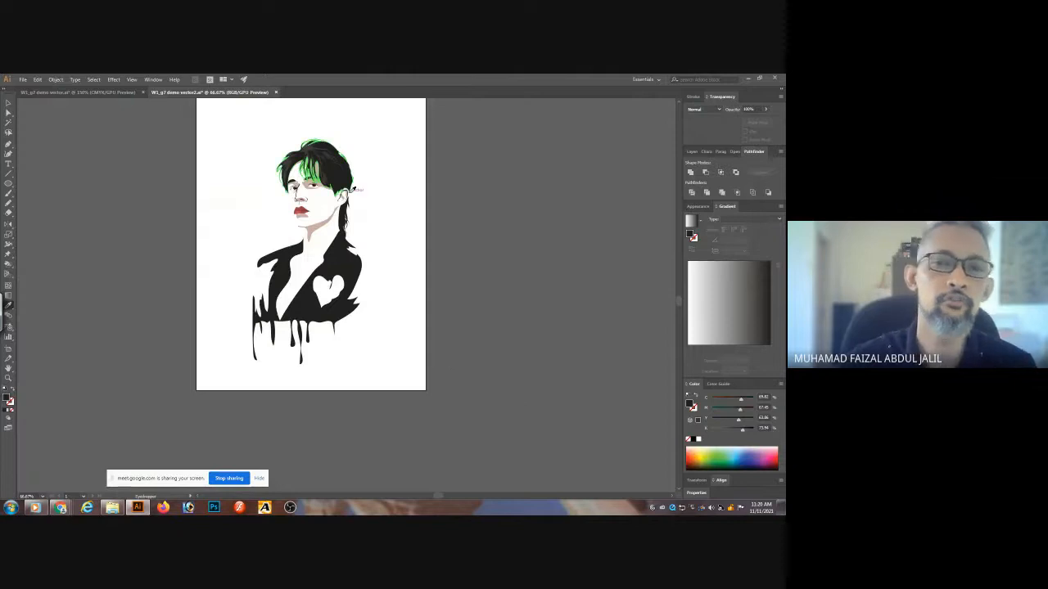
key("i")
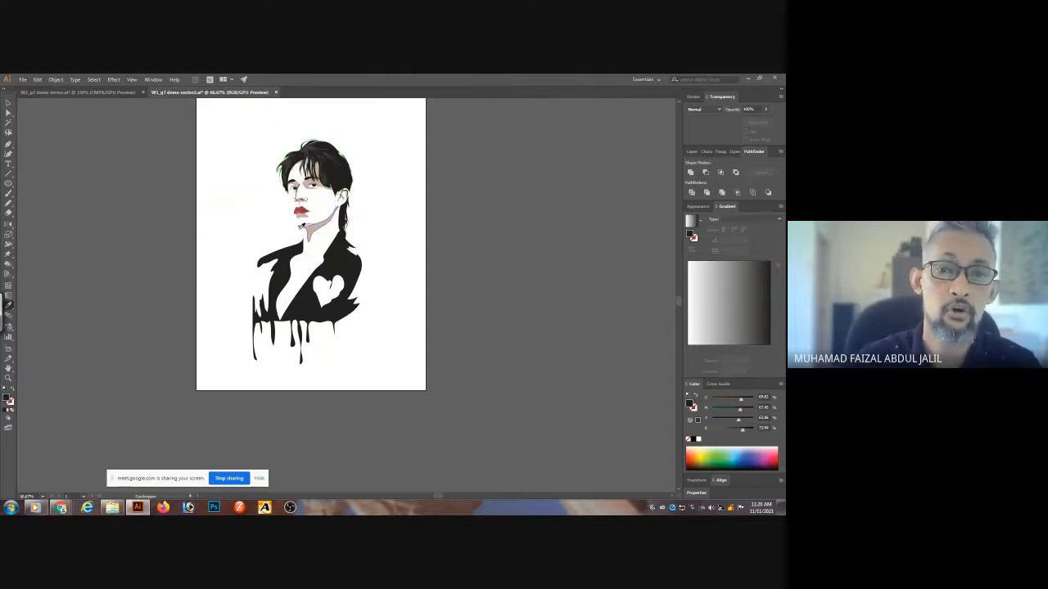
left_click(297, 306, "ctrl")
left_click(296, 306, "ctrl")
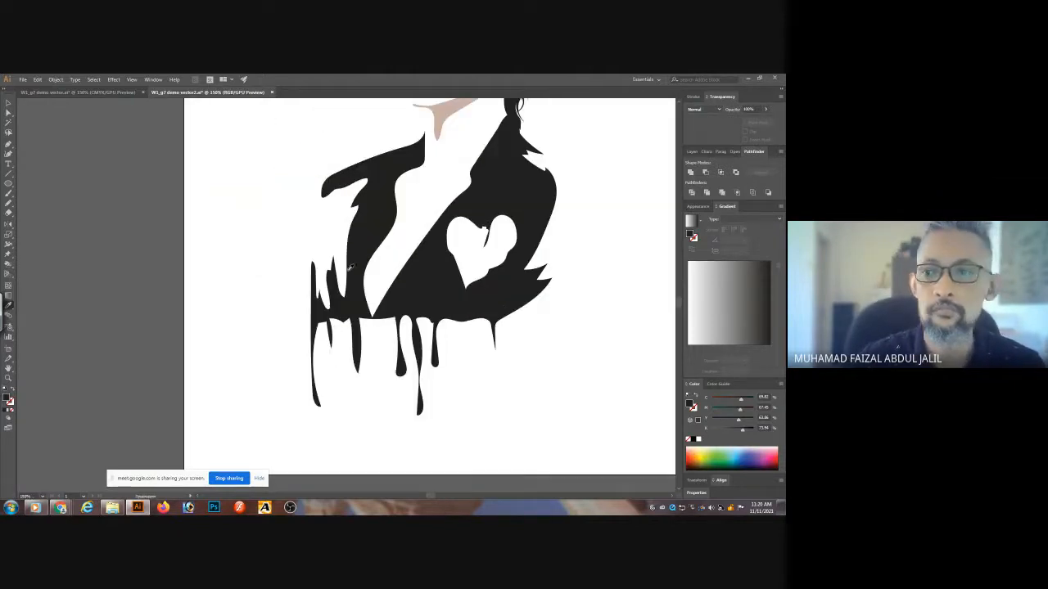
left_click_drag(530, 199, 454, 229)
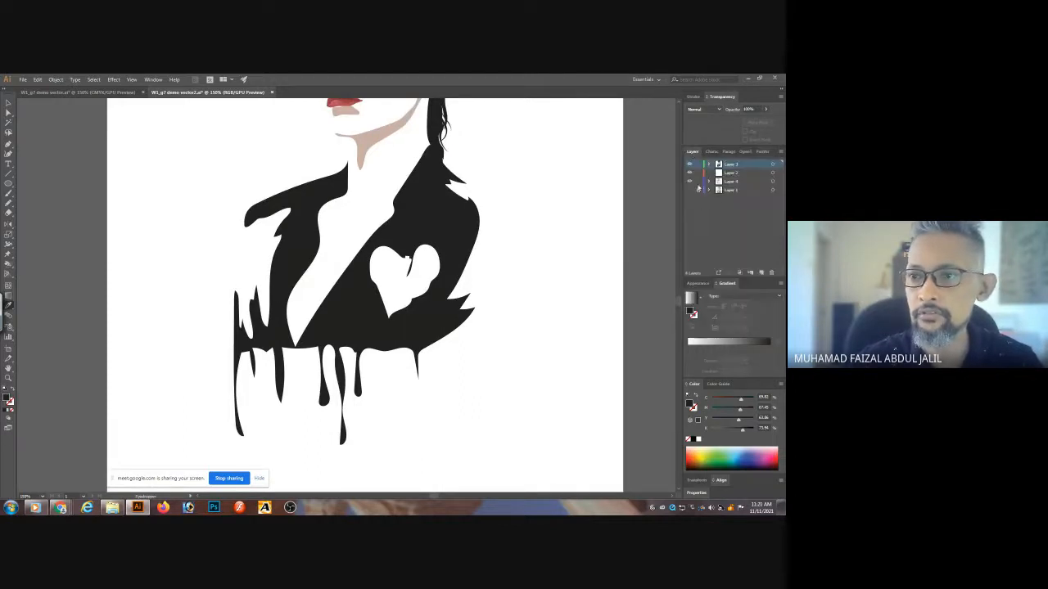
left_click(689, 189)
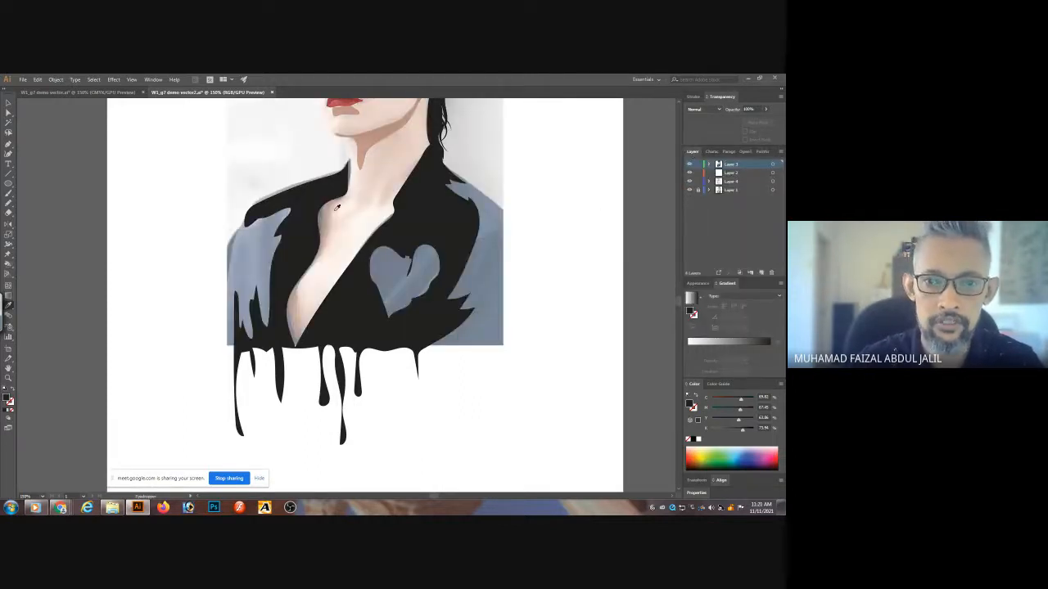
left_click(367, 149, "ctrl")
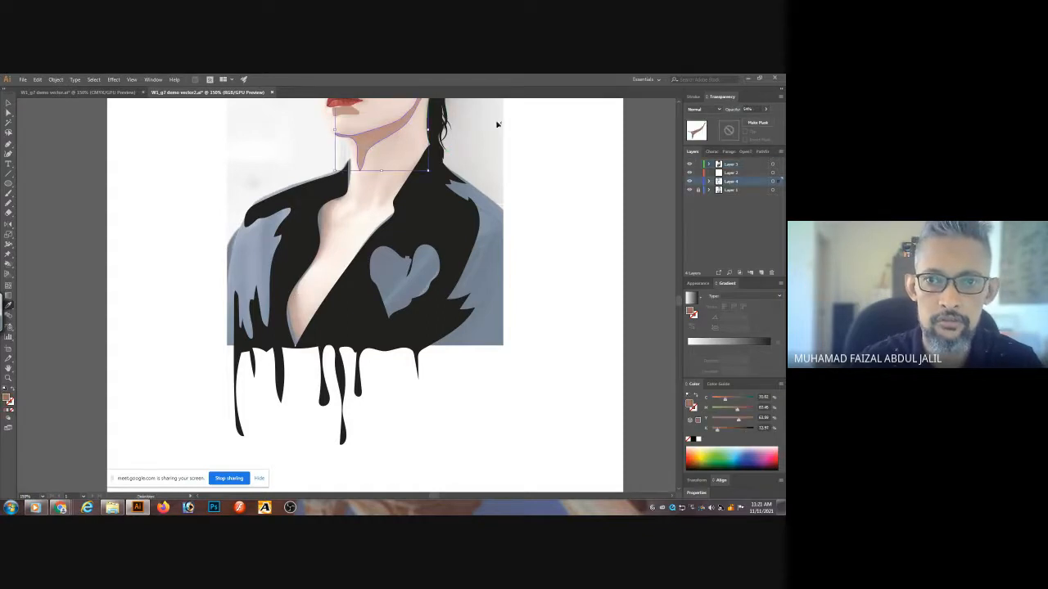
left_click(498, 125, "ctrl")
- Draw a skin shadow shape along the neck, collar and chest opening with the Pencil tool and fill it with the neck shadow's colour
key("b")
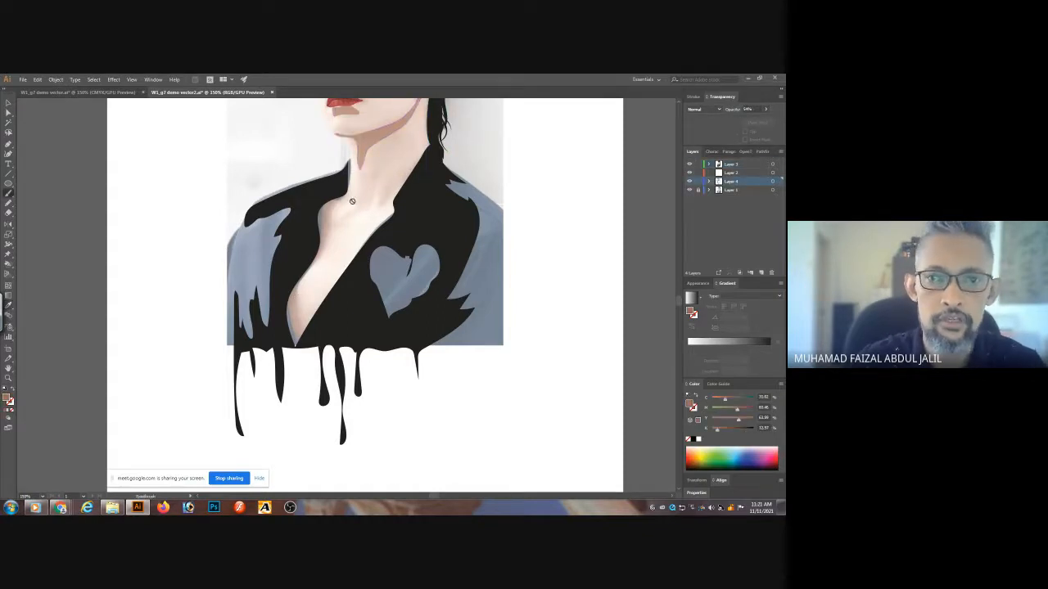
key("n")
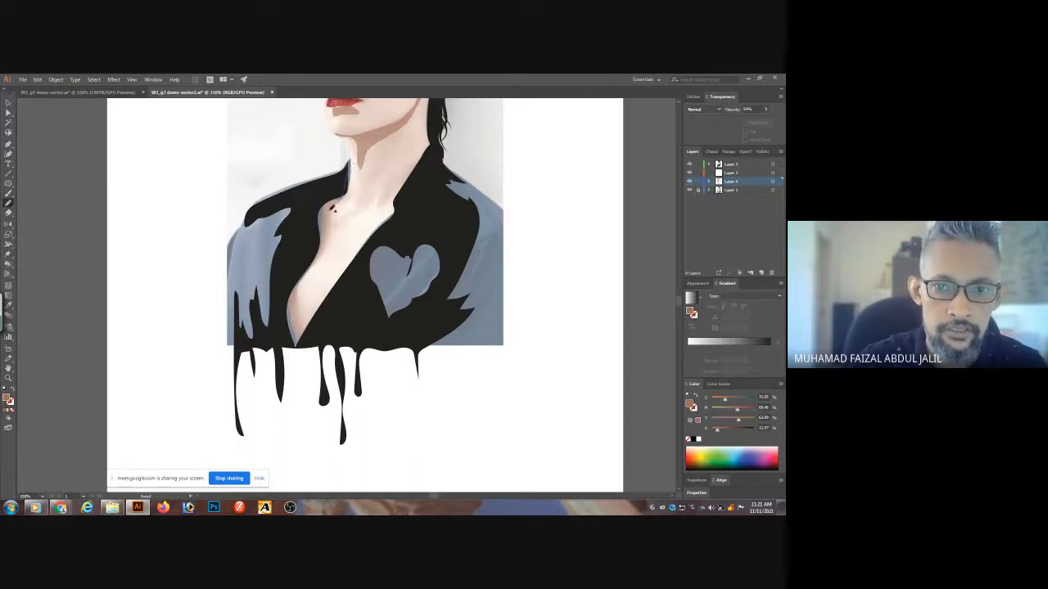
mouse_move(339, 216)
left_mouse_down()
mouse_move(304, 286)
mouse_move(304, 335)
mouse_move(412, 207)
mouse_move(411, 194)
mouse_move(380, 213)
mouse_move(416, 161)
mouse_move(398, 129)
mouse_move(426, 93)
mouse_move(427, 172)
mouse_move(406, 241)
mouse_move(353, 318)
mouse_move(298, 348)
mouse_move(288, 342)
mouse_move(285, 288)
mouse_move(311, 200)
mouse_move(352, 168)
left_mouse_up()
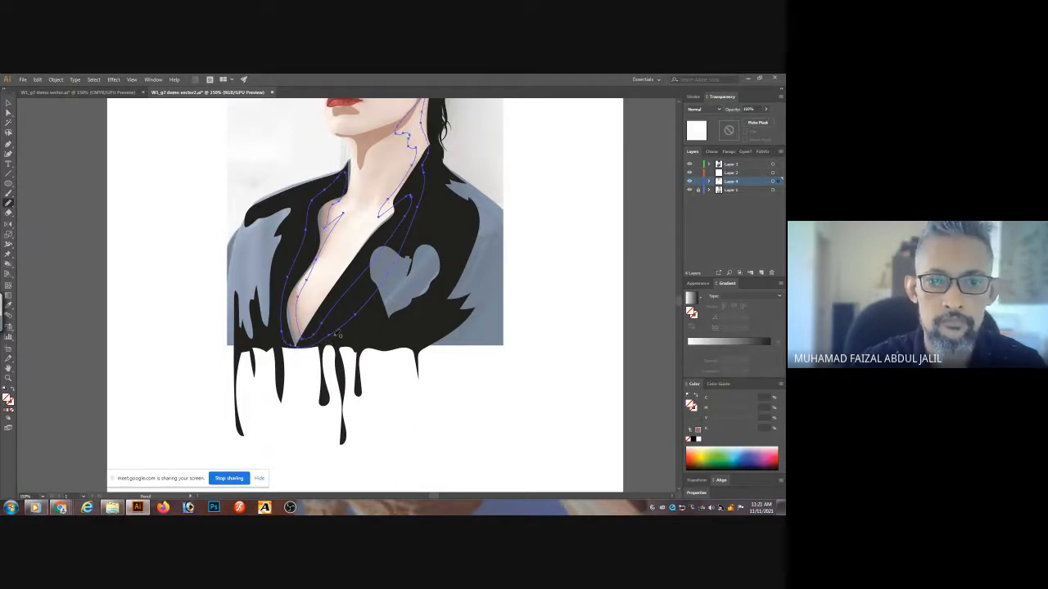
key("i")
left_click(364, 145)
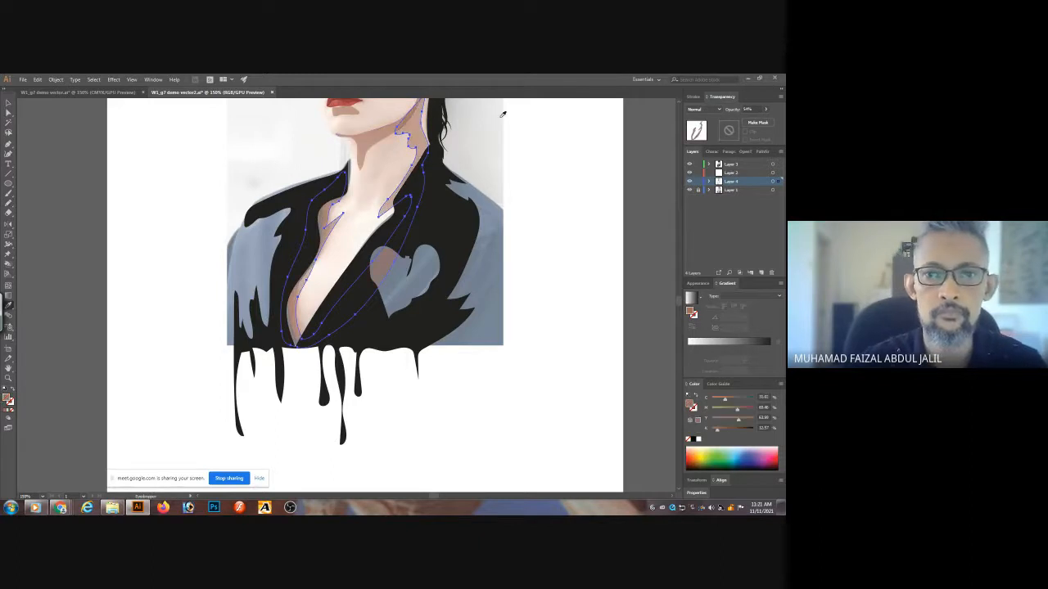
- Deselect the chest shadow and hide Layer 1 to view the whole portrait without the photo
key("ctrl+shift+a")
key("ctrl+minus")
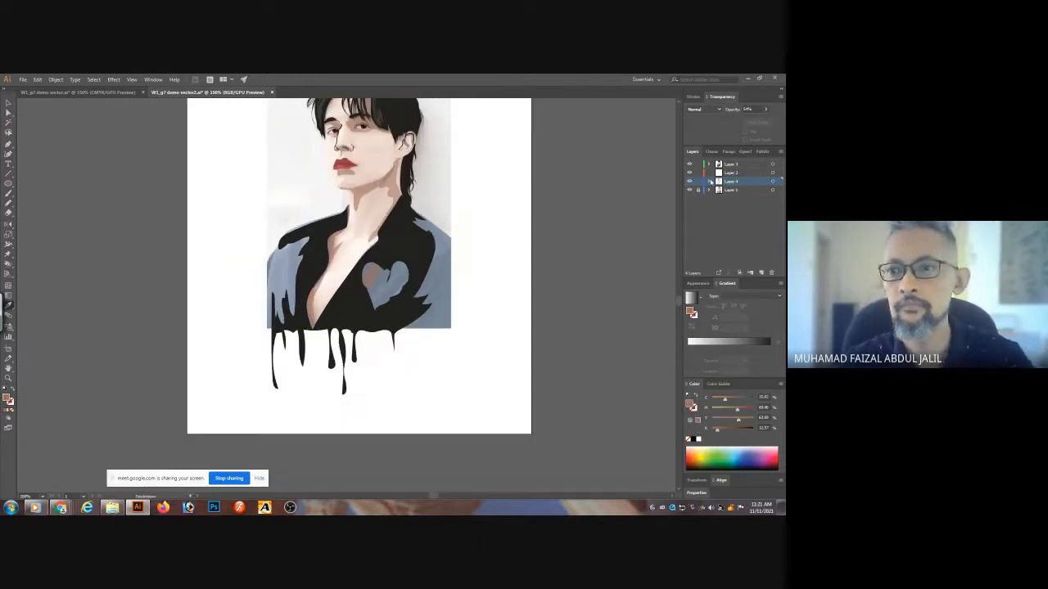
left_click(689, 189)
key("ctrl+minus")
key("ctrl+minus")
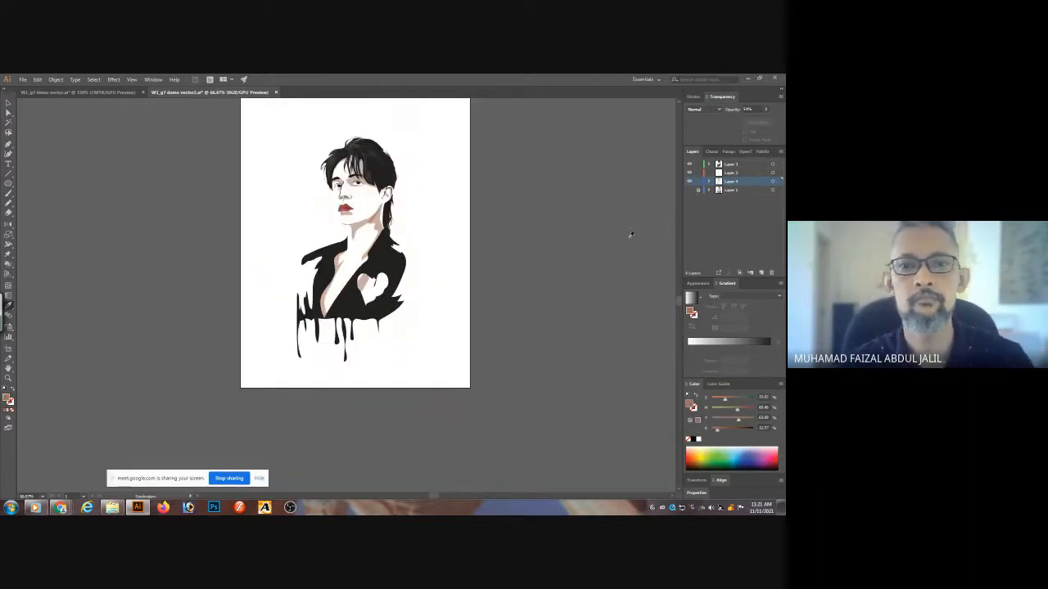
- Select the chest shadow and redraw its outline with the Pencil tool to shade the upper edges of the heart cutout
scroll(473, 264, "up", 3)
left_click_drag(270, 249, 450, 209)
left_click(308, 214)
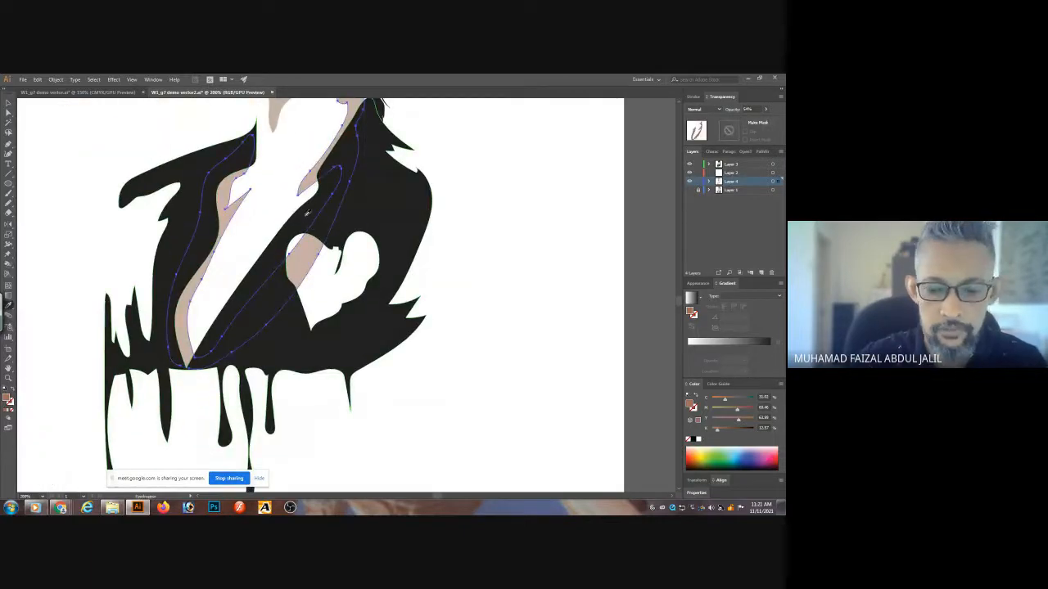
key("n")
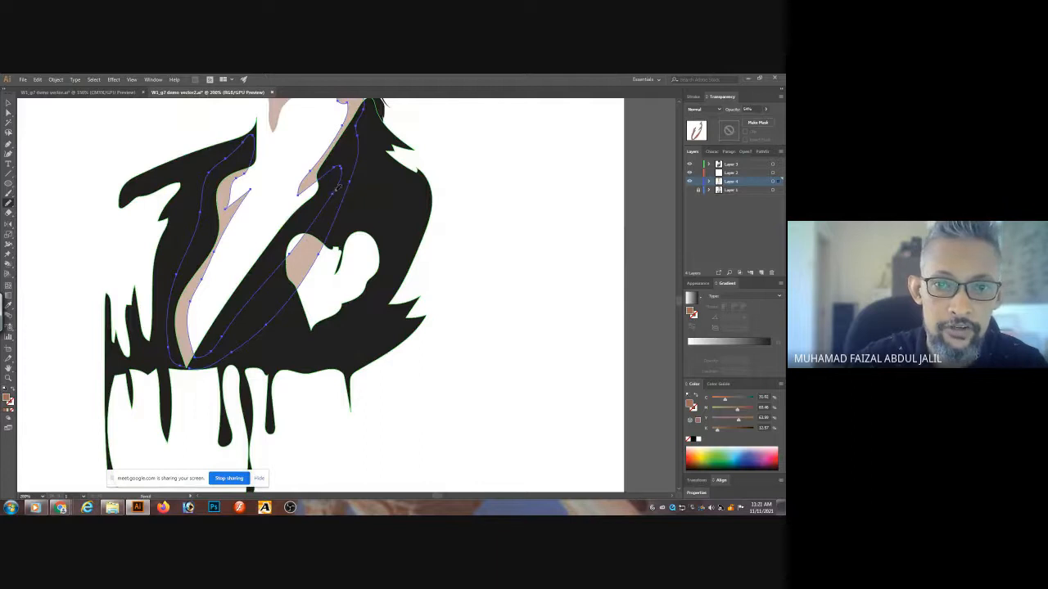
left_click_drag(276, 265, 194, 358)
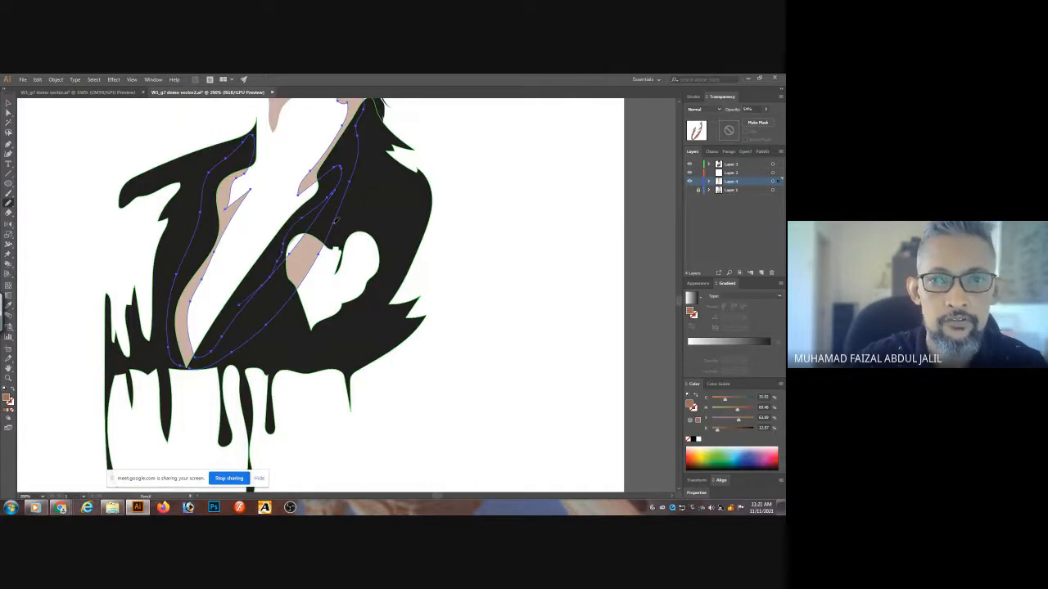
key("ctrl+z")
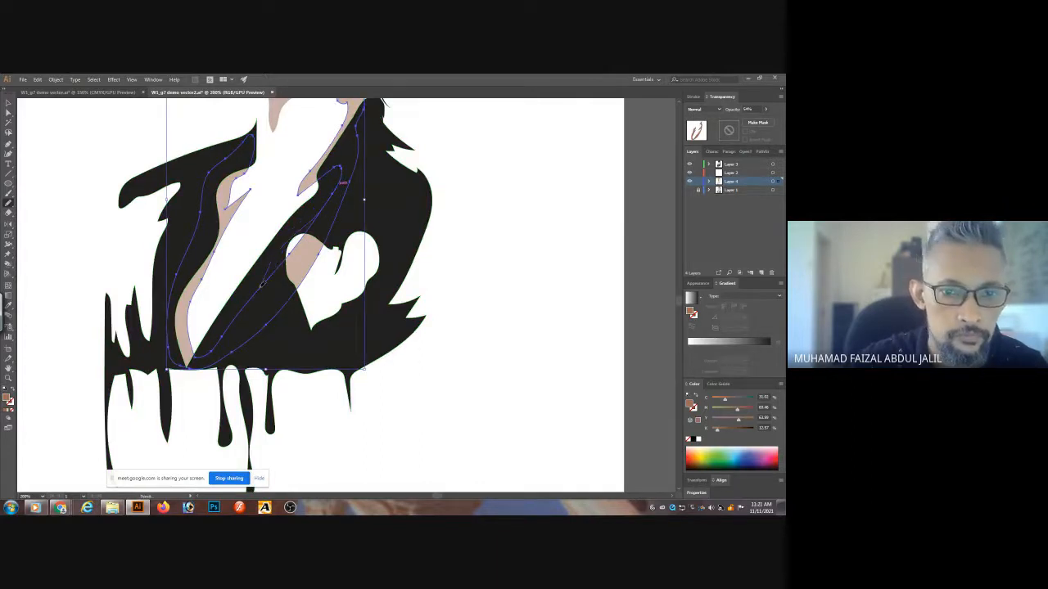
left_click_drag(261, 282, 217, 344)
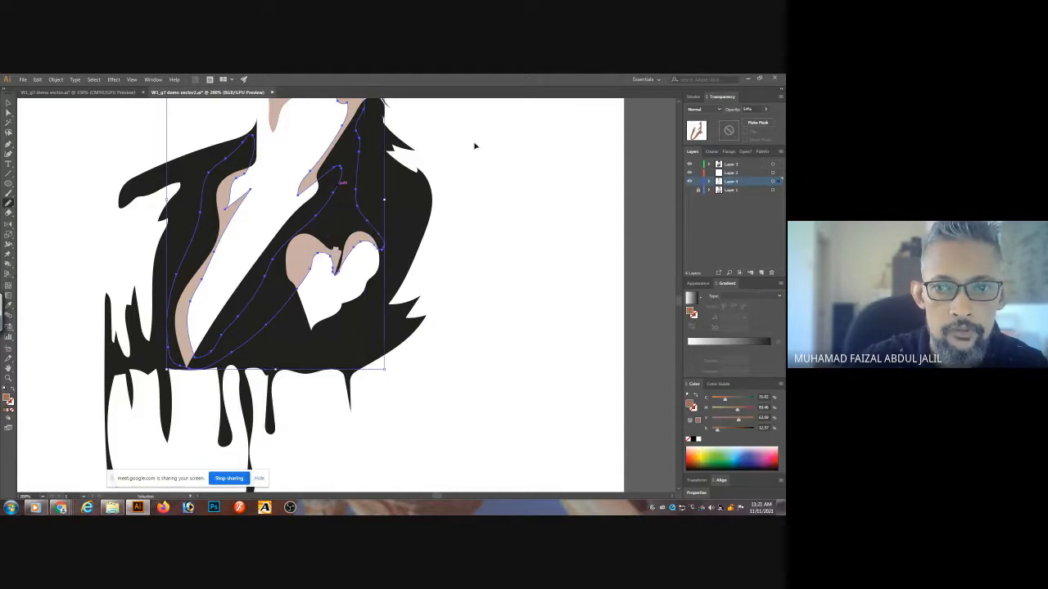
- Extend the shadow along the lower left edge and tip of the heart cutout with the Pencil tool, and deselect it
key("ctrl+shift+a")
left_click(307, 277)
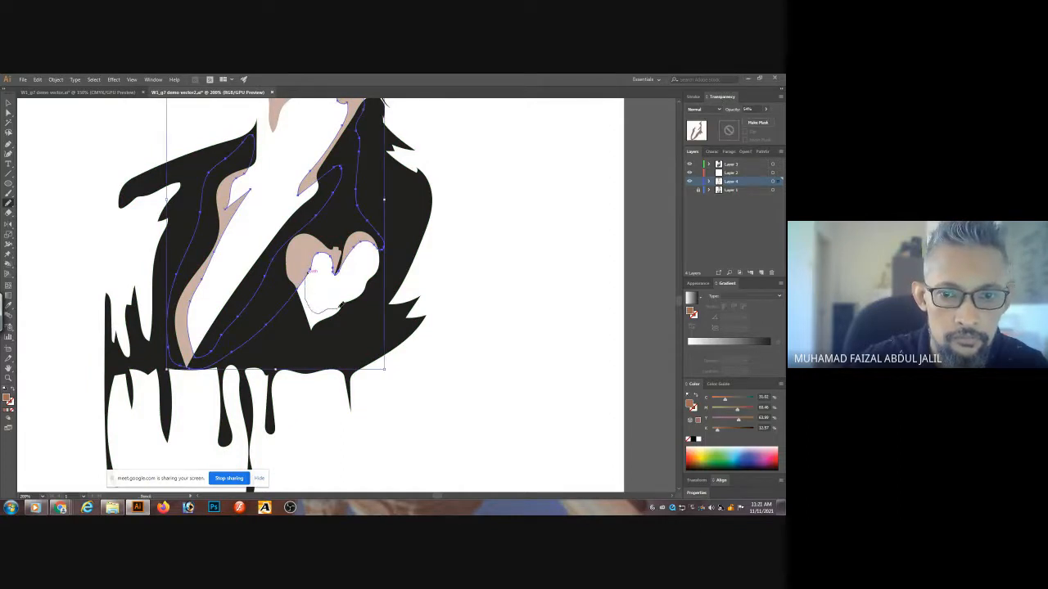
left_click_drag(263, 327, 247, 335)
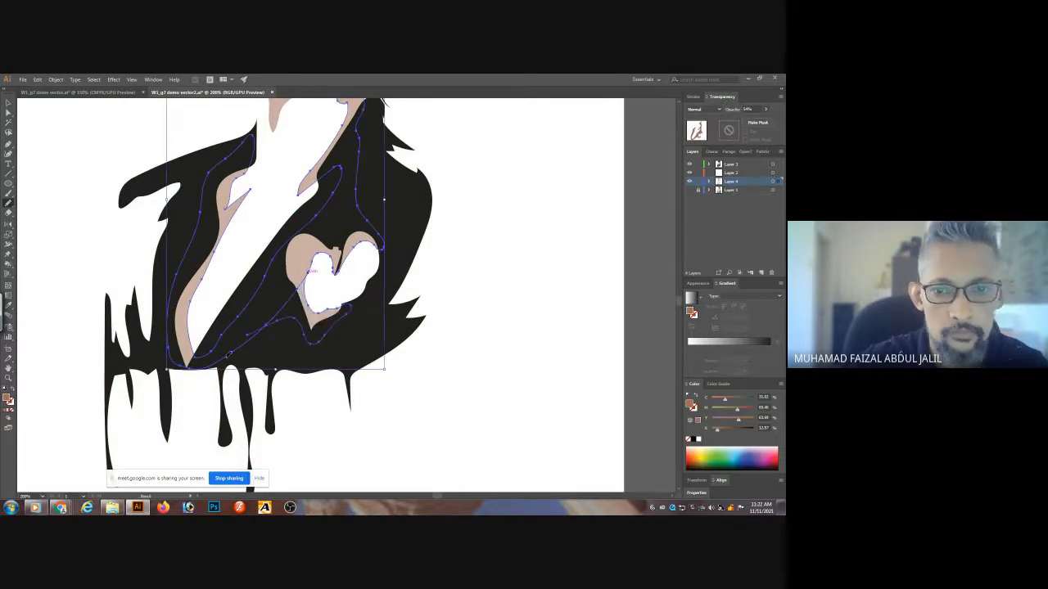
left_click(492, 136, "ctrl")
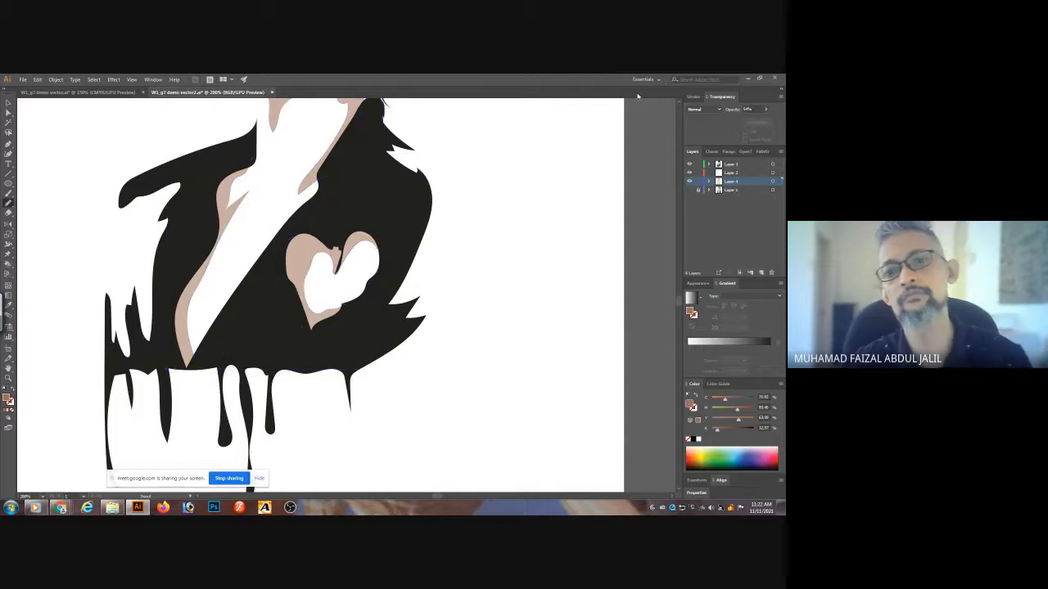
- Select the neck shadow together with the chest shadow and merge them with Pathfinder Unite
key("ctrl+minus")
key("ctrl+minus")
key("ctrl+minus")
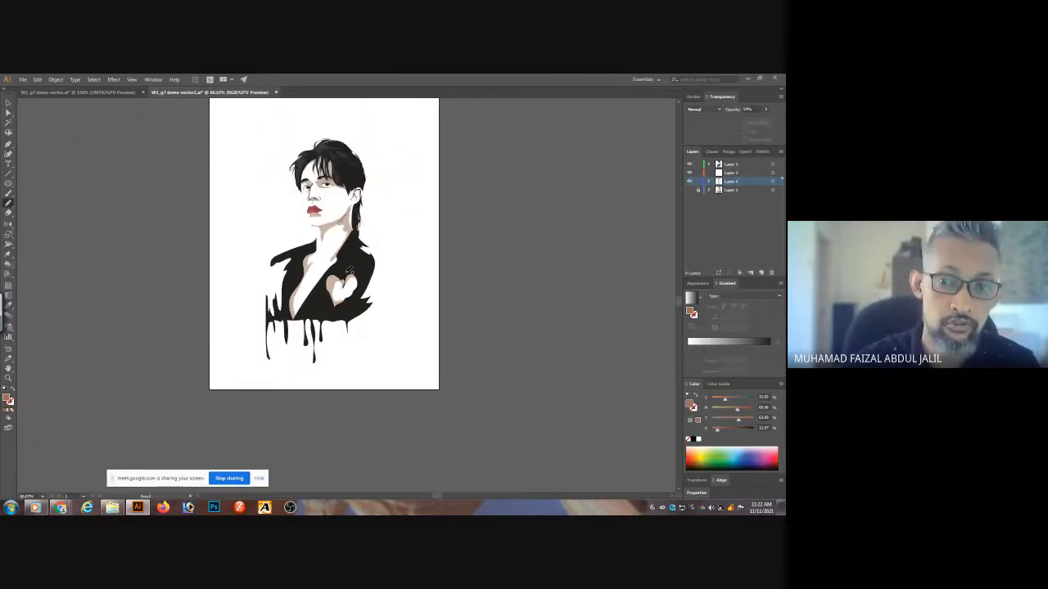
left_click(348, 236, "ctrl")
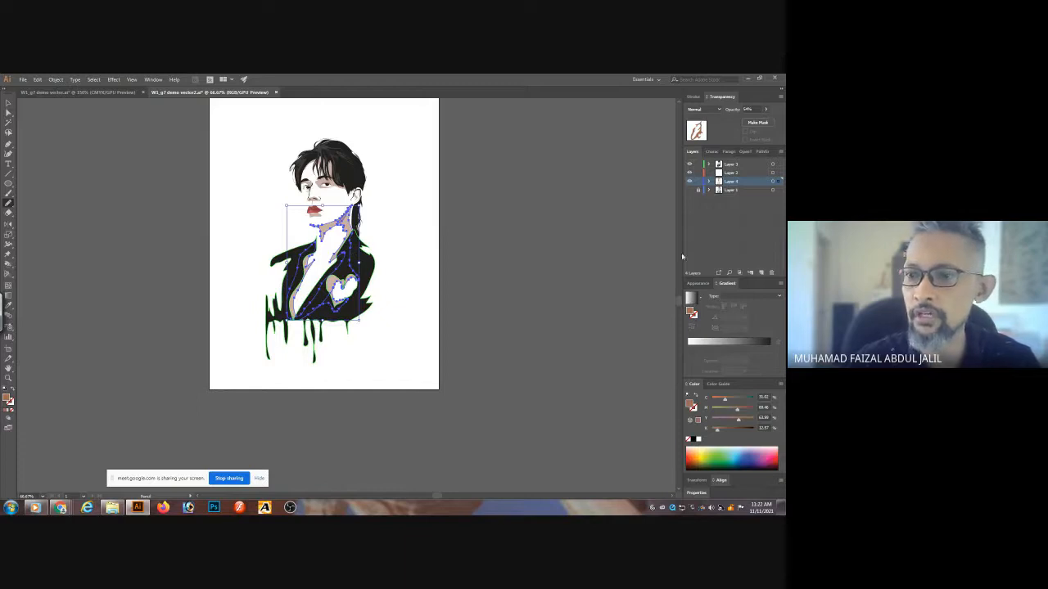
left_click(761, 153)
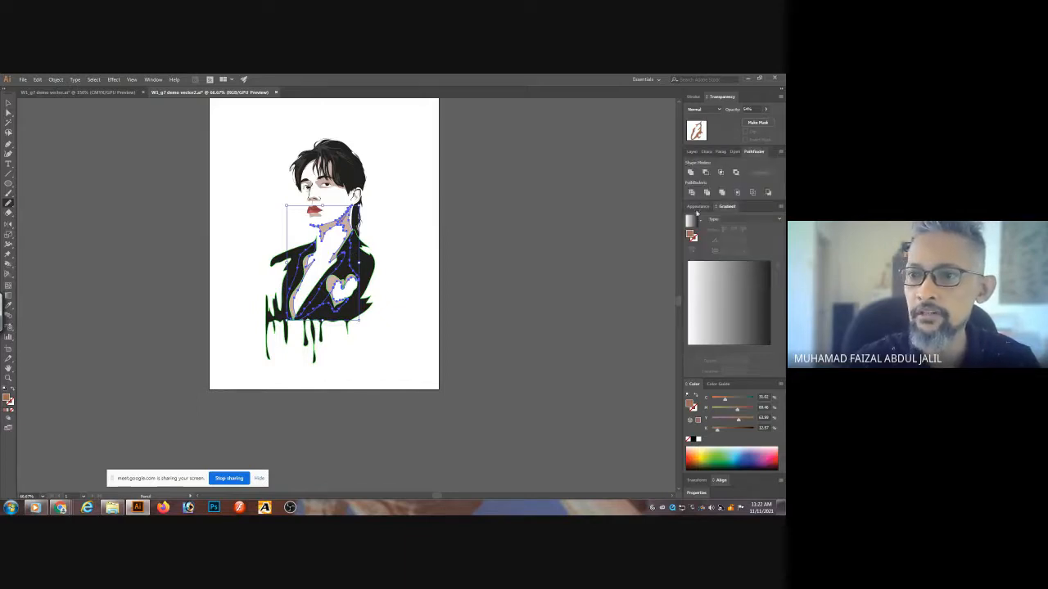
left_click(690, 172)
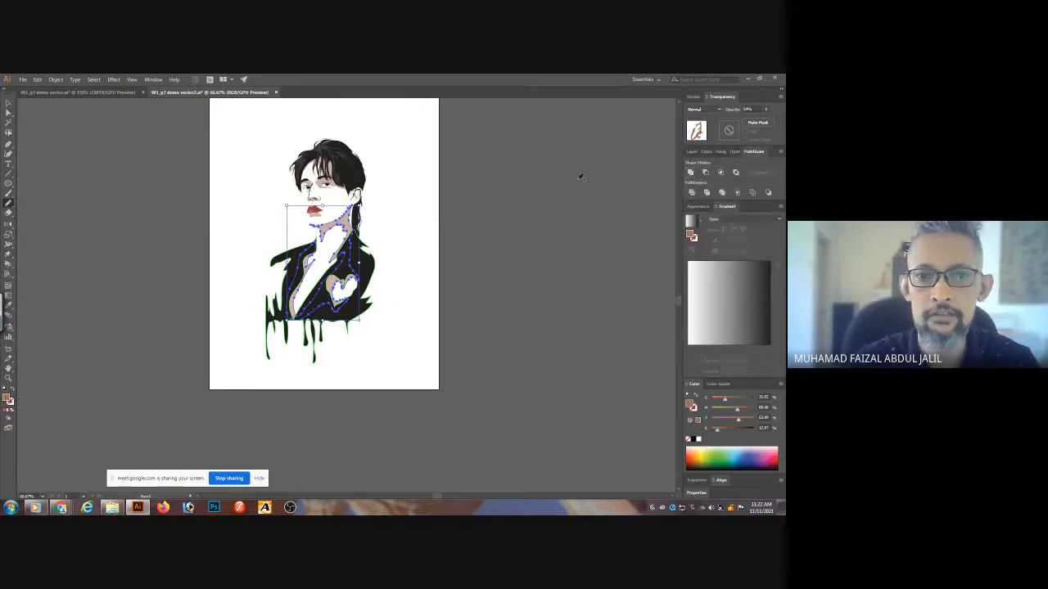
left_click(550, 250)
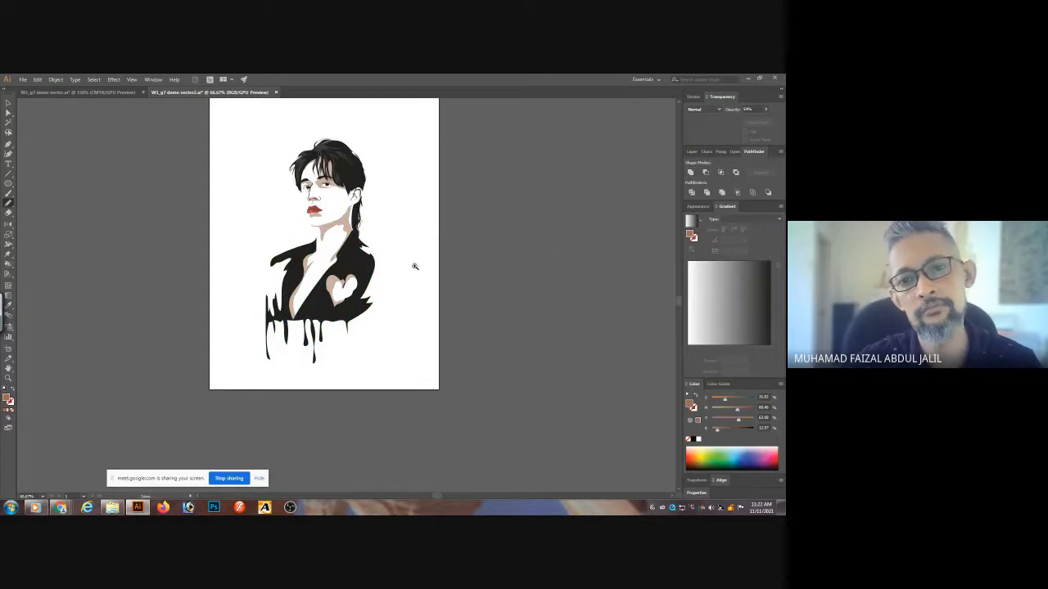
- Examine the portrait up close and compare it with the skull-mask artwork in the other open document
left_click(381, 253, "ctrl")
left_click_drag(341, 242, 408, 244)
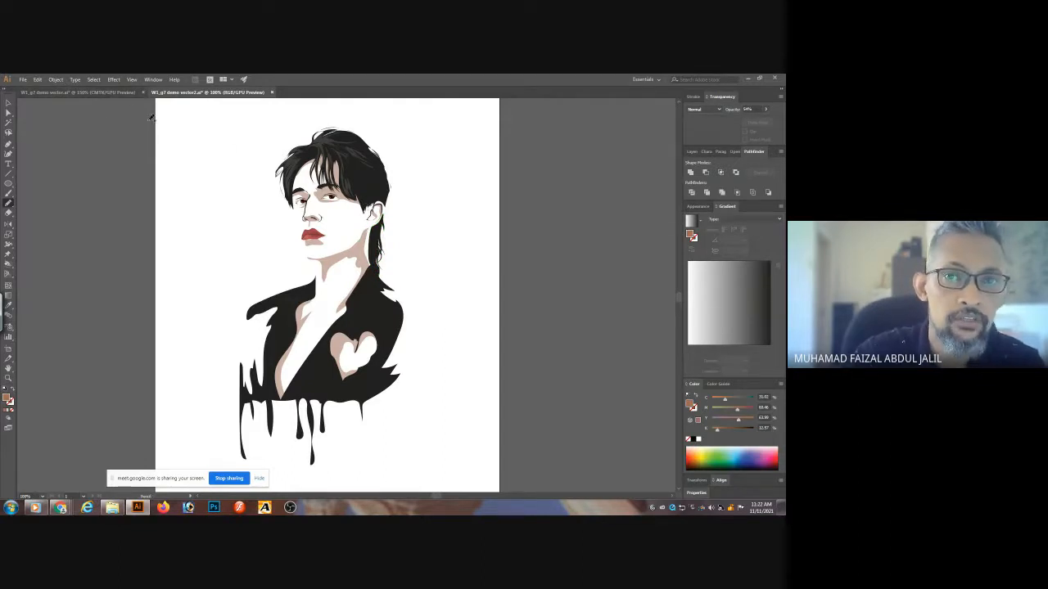
left_click(106, 93)
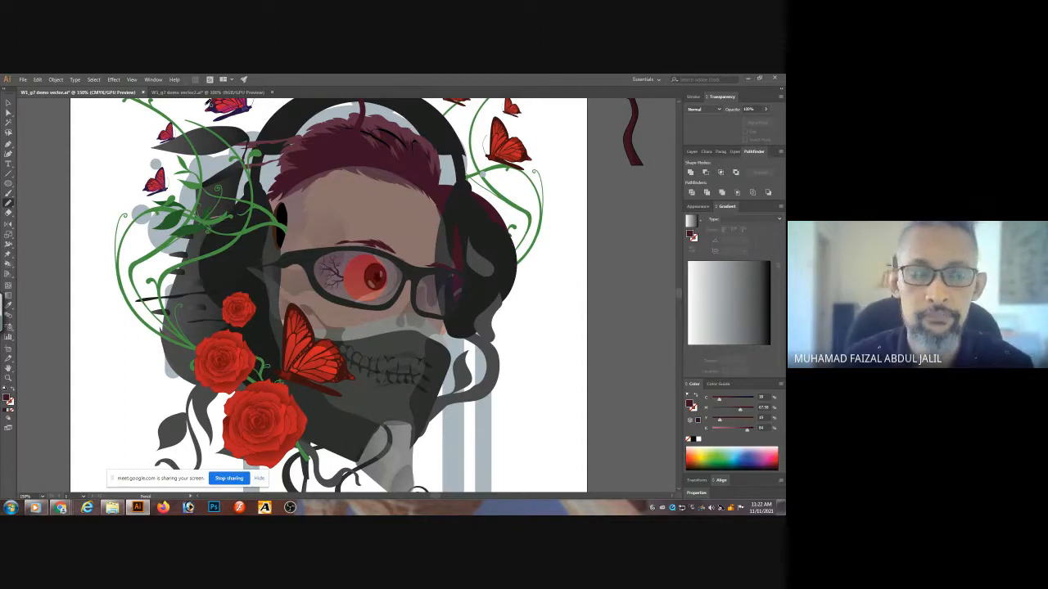
left_click(214, 93)
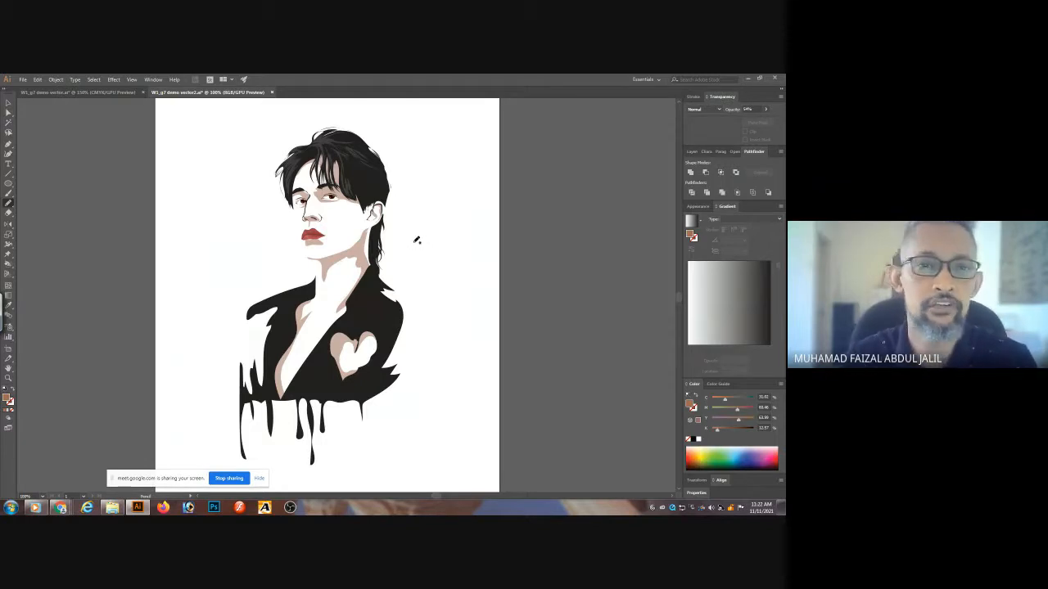
left_click(94, 93)
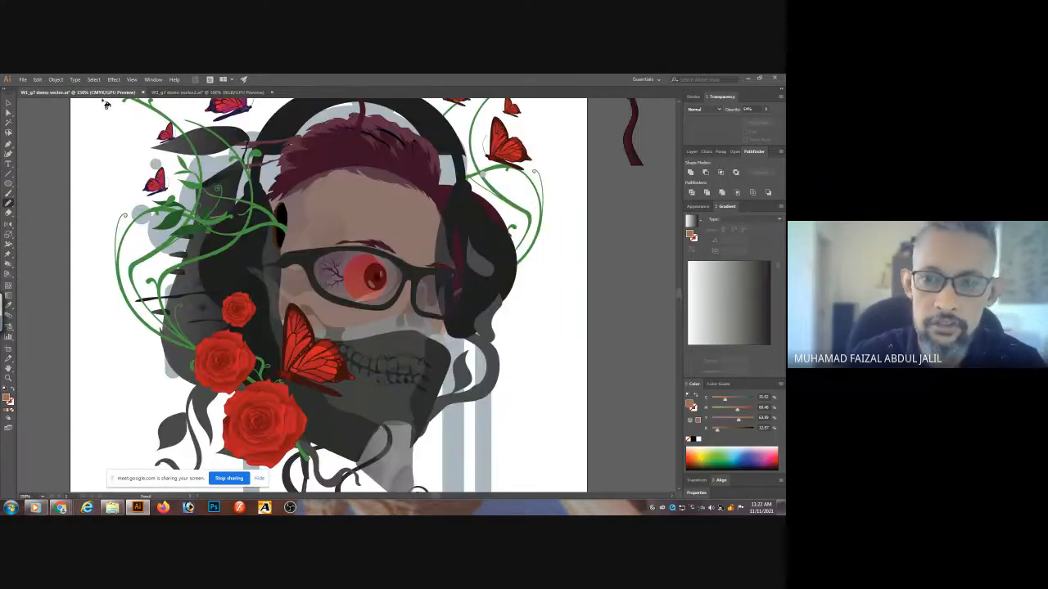
- Compare the full skull-mask composition with the heart-cutout portrait by alternating between the two open documents
left_click(427, 384)
key("ctrl+minus")
key("ctrl+minus")
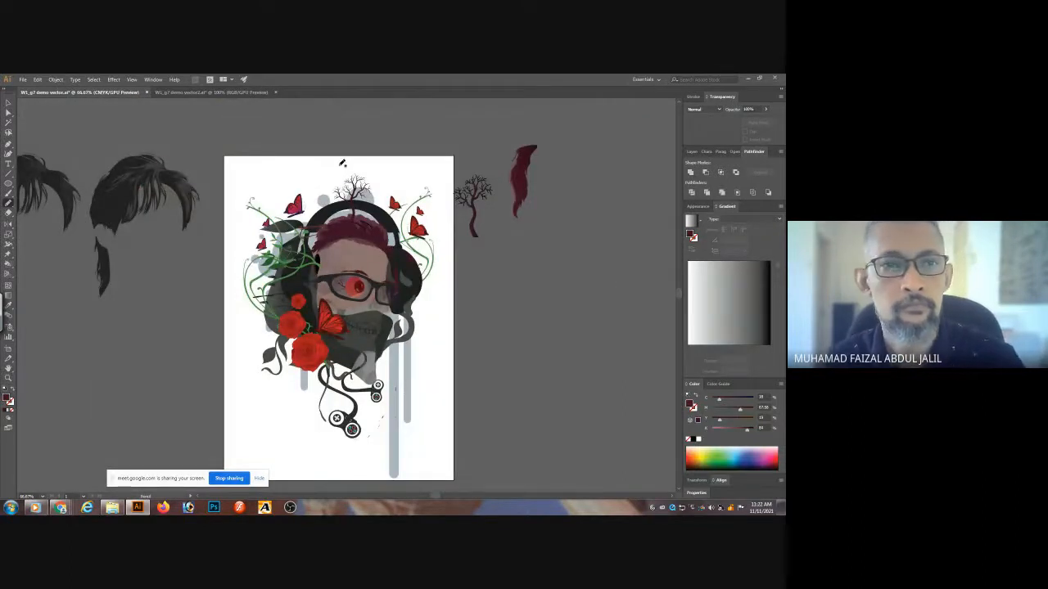
left_click(214, 92)
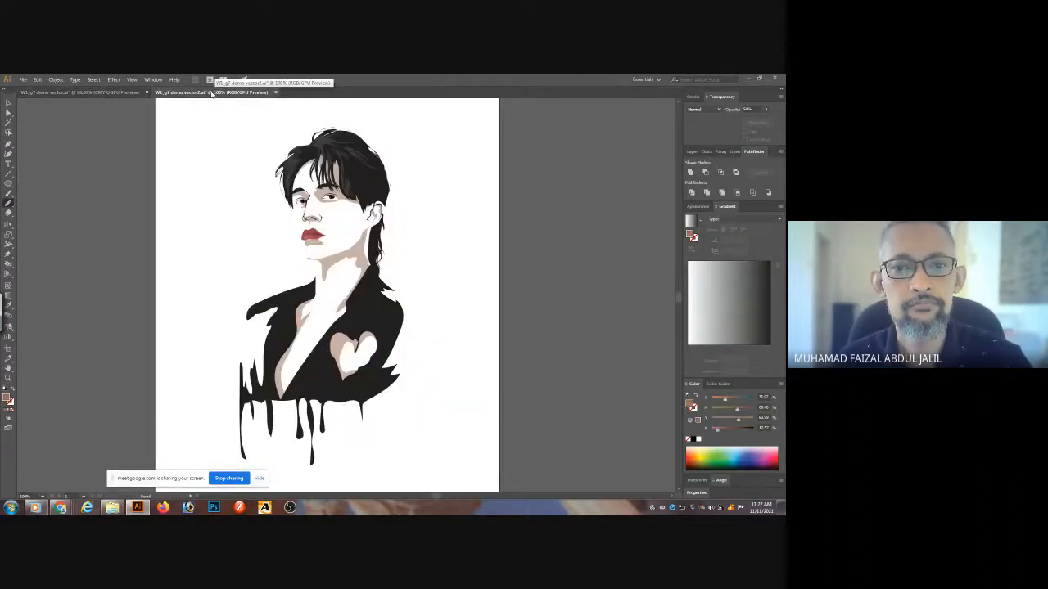
left_click(124, 94)
left_click(176, 93)
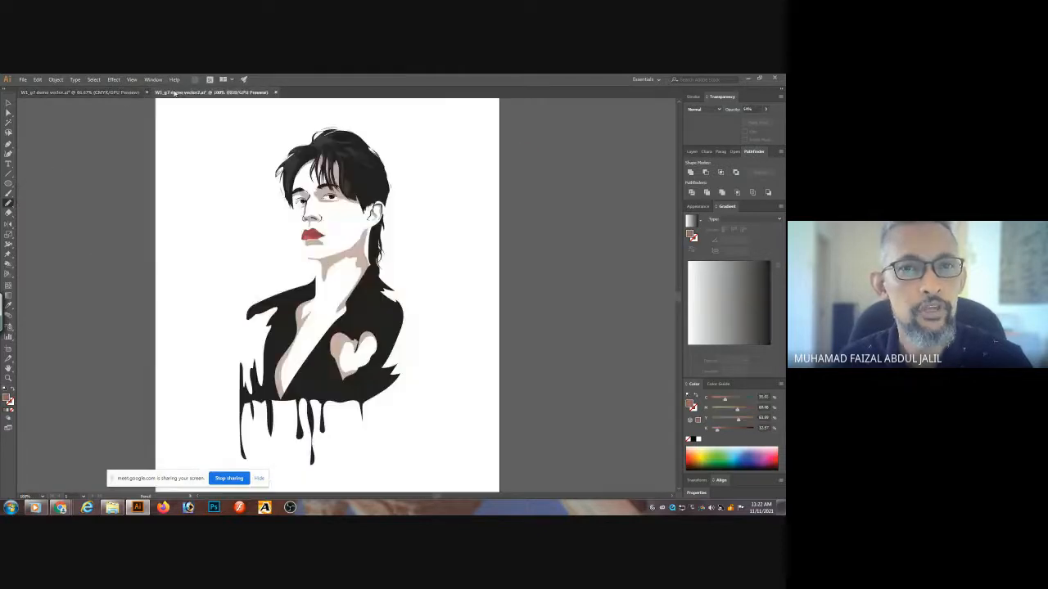
left_click(122, 94)
left_click(211, 92)
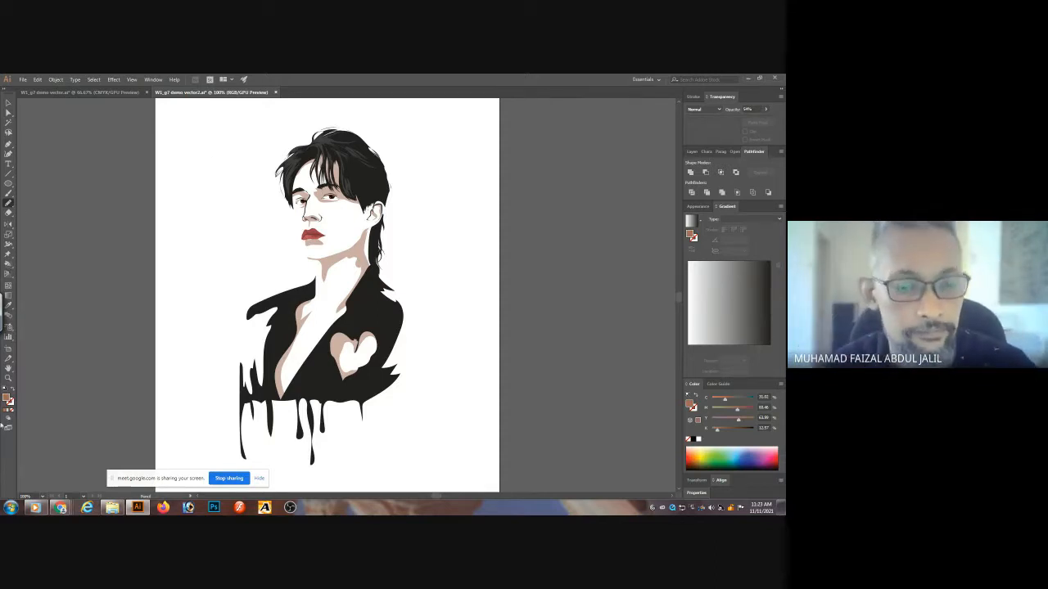
- Switch to the browser, return to the Google Meet call and dismiss the presenting notification
mouse_move(62, 507)
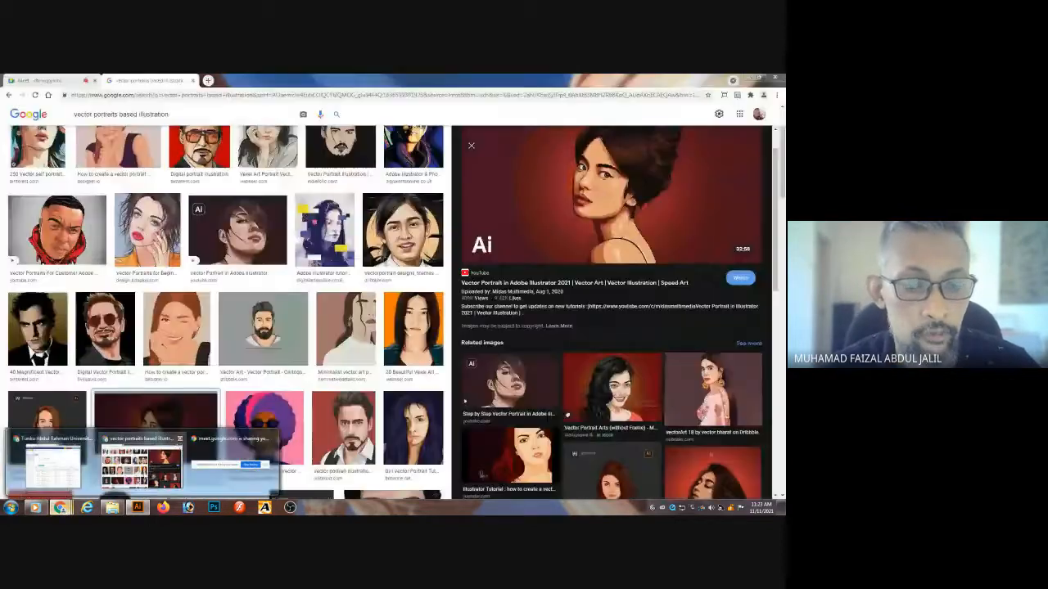
left_click(135, 465)
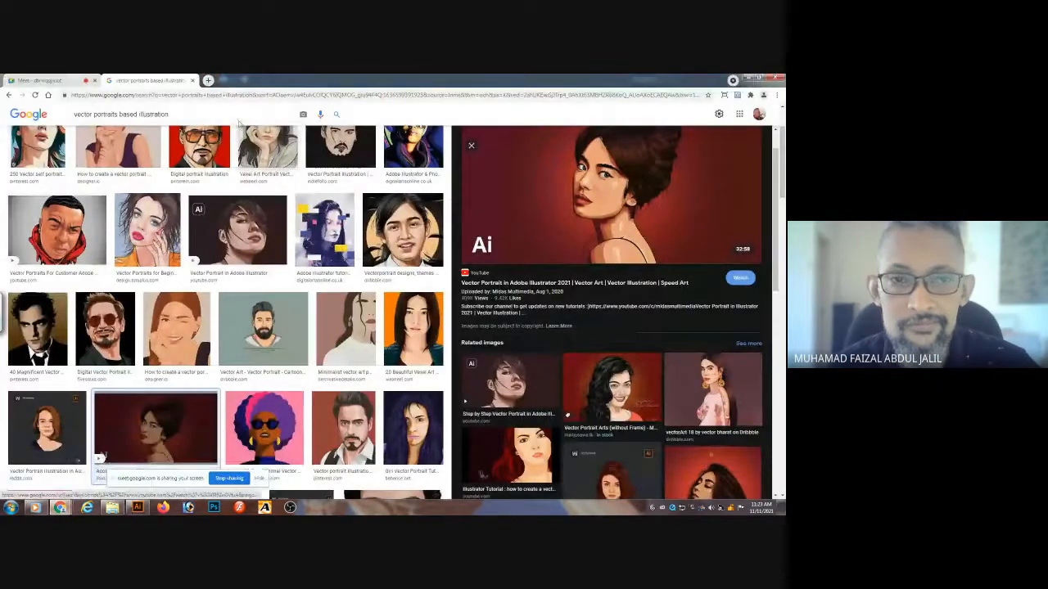
left_click(51, 81)
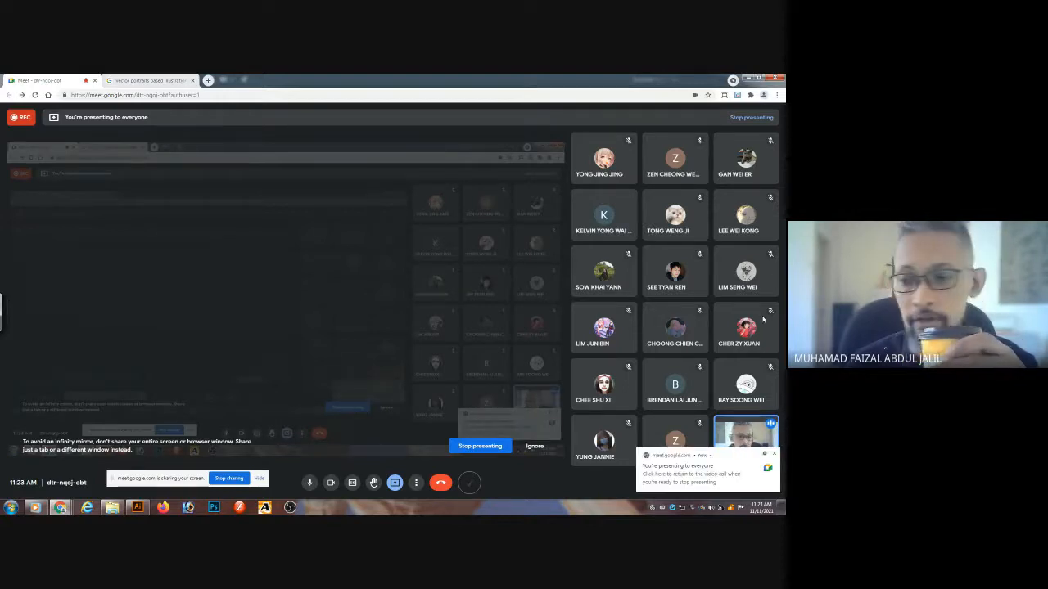
left_click(774, 453)
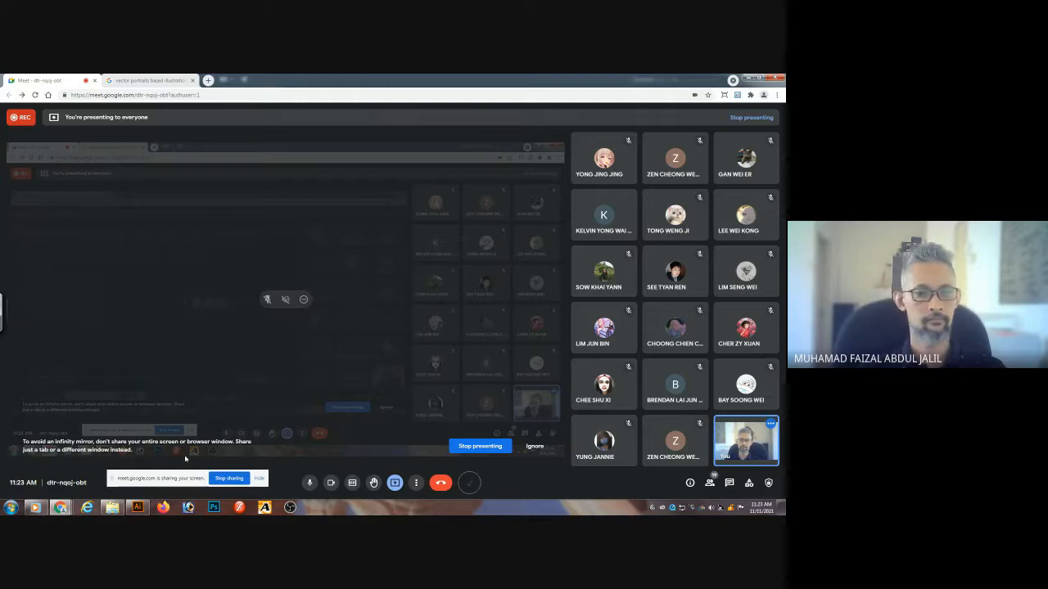
mouse_move(65, 509)
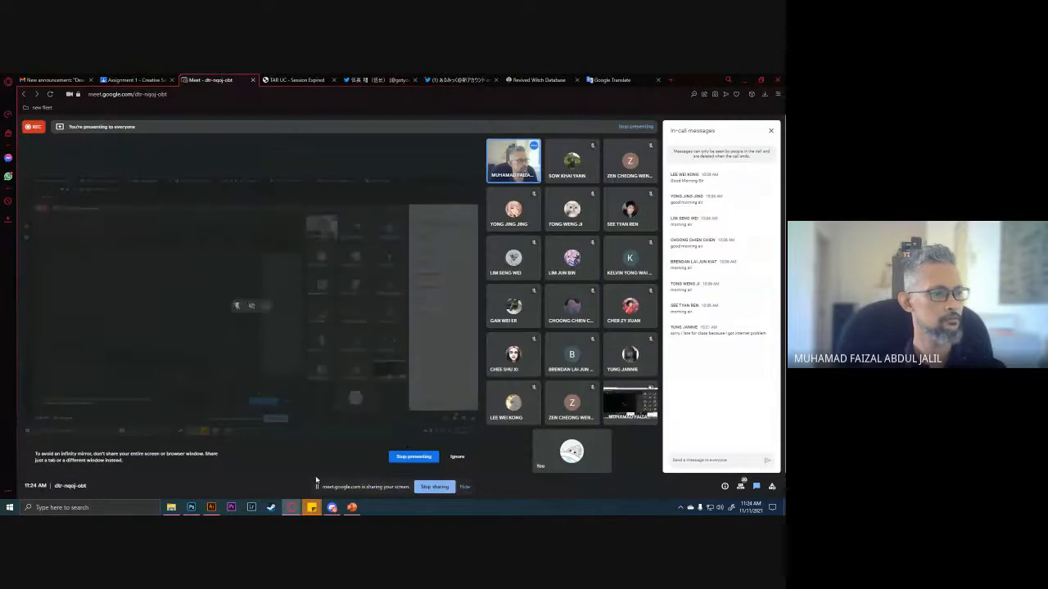
- Switch to Illustrator and examine the black hair shape traced over the floral portrait sketch
left_click(211, 507)
left_click_drag(401, 420, 436, 407)
left_click_drag(505, 375, 501, 389)
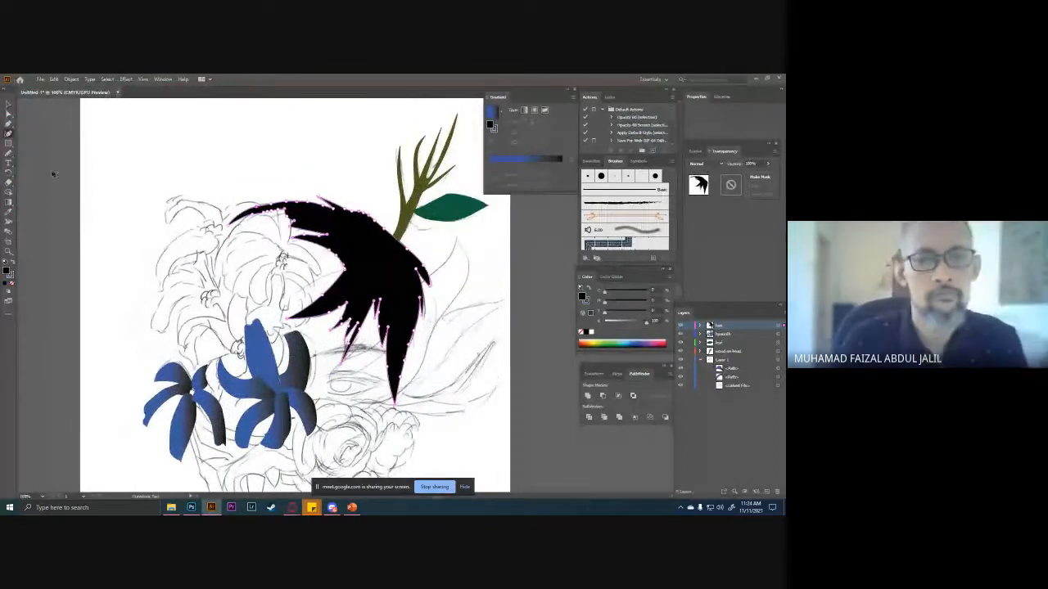
left_click_drag(328, 233, 359, 267)
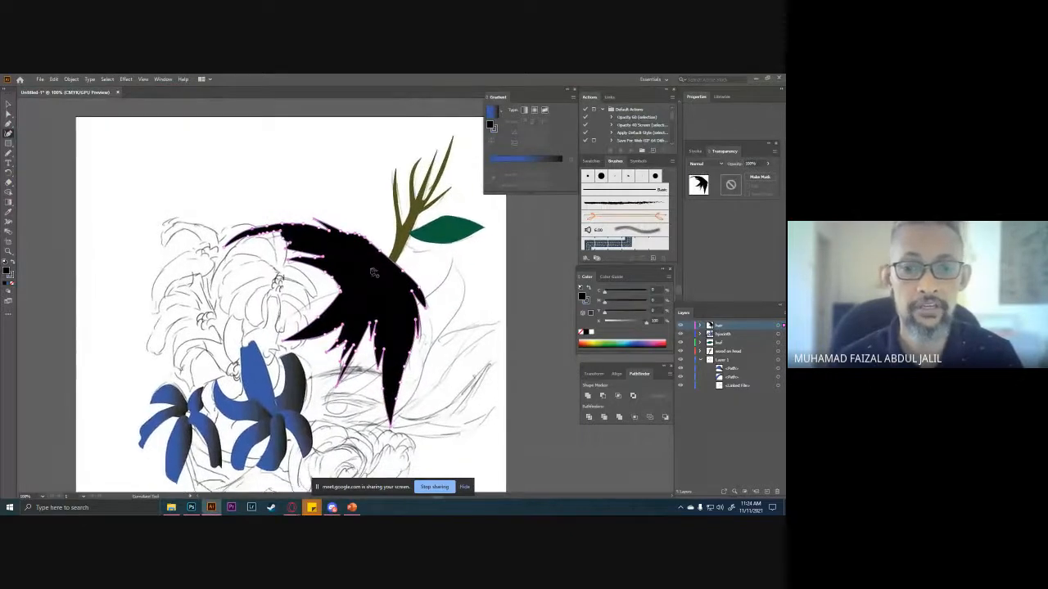
key("ctrl+=")
key("ctrl+=")
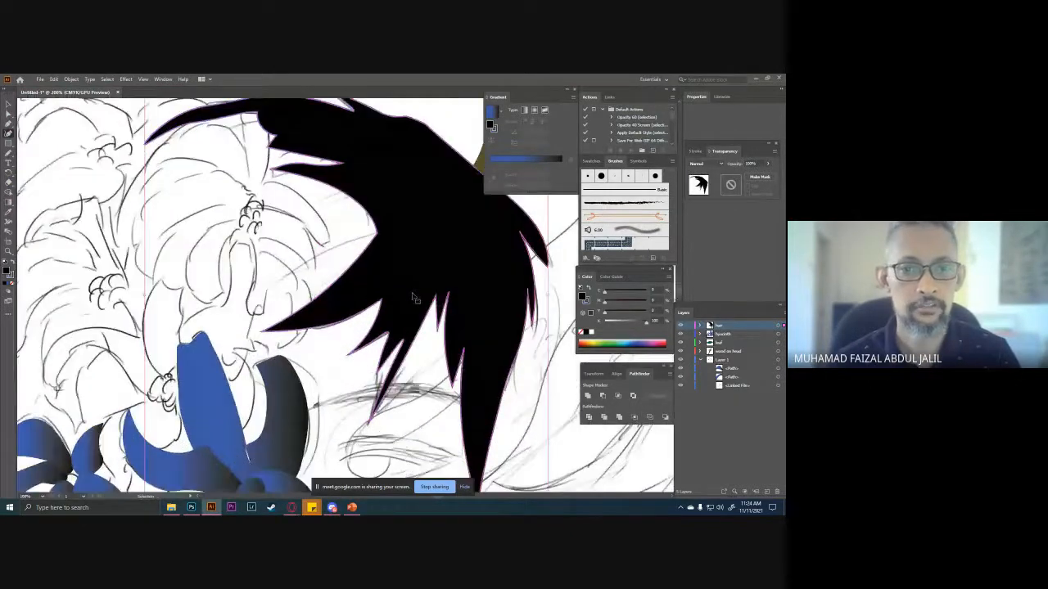
left_click_drag(413, 297, 170, 338)
left_click_drag(311, 305, 287, 272)
left_click_drag(297, 369, 297, 379)
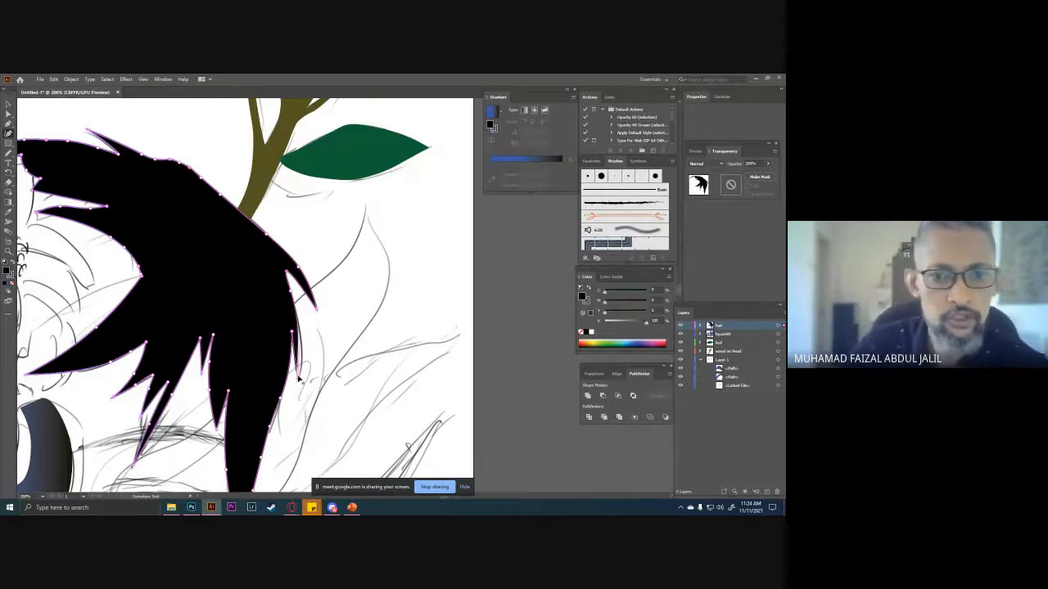
left_click_drag(298, 336, 301, 343)
left_click_drag(217, 345, 362, 326)
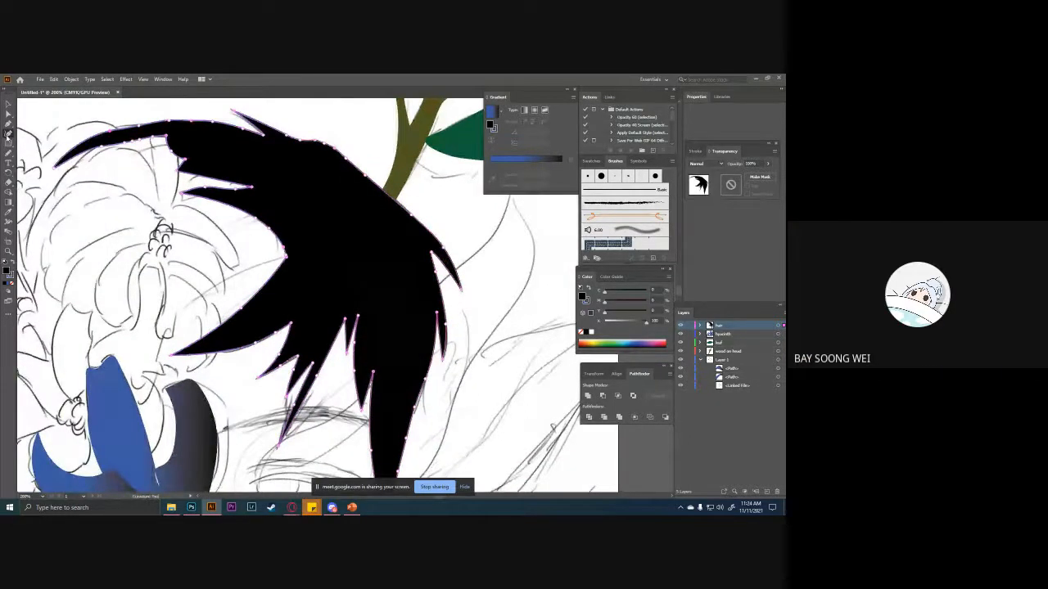
left_click_drag(164, 212, 273, 222)
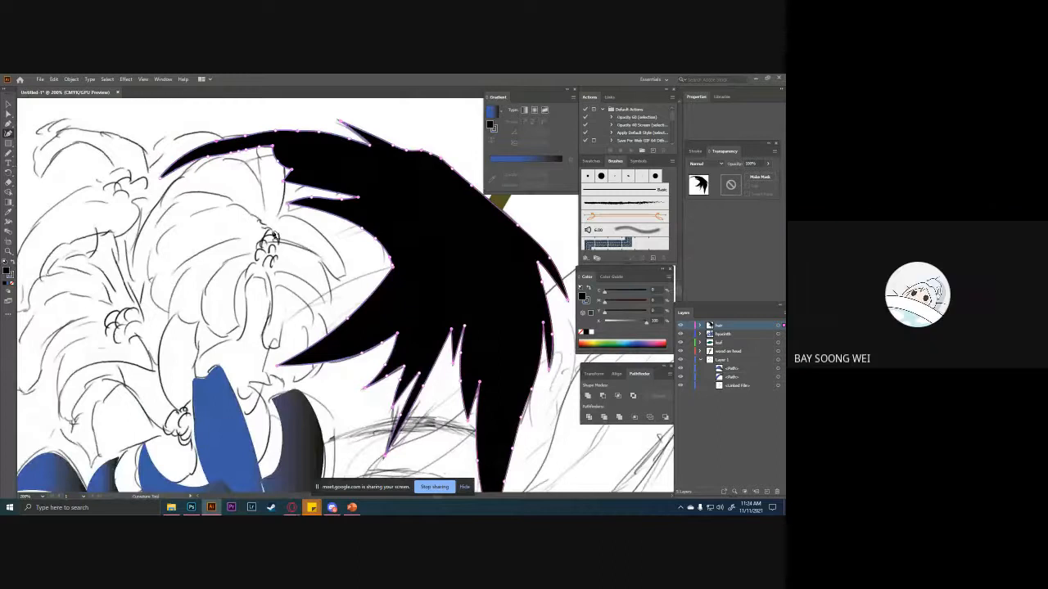
left_click_drag(375, 235, 457, 377)
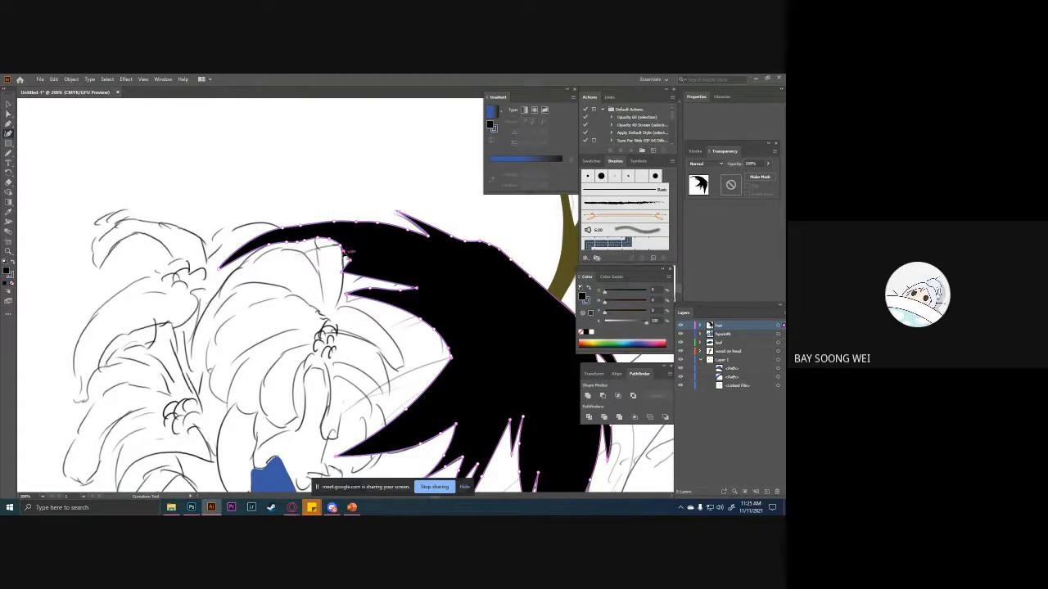
- Check the Google Meet call and return to the Illustrator drawing
key("alt+Tab")
key("alt+Tab")
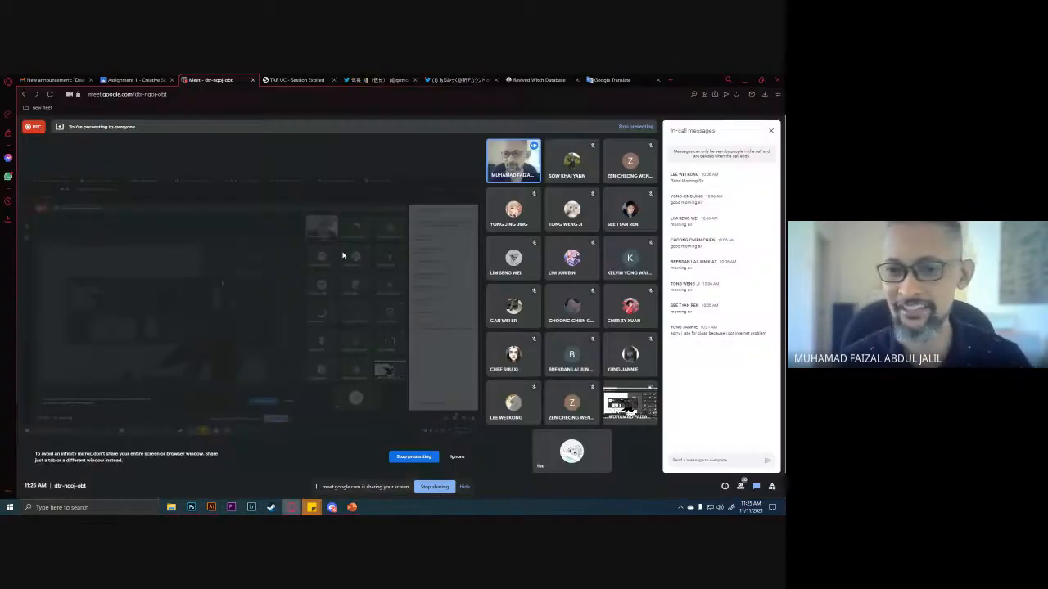
key("alt+Tab")
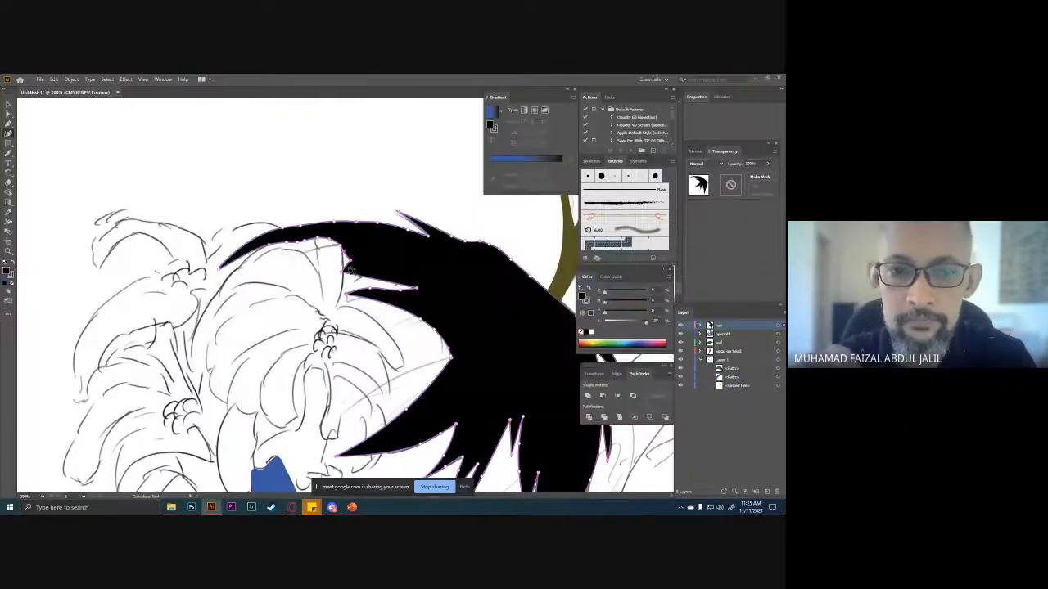
- Inspect the anchor points of the hair outline along the inner strands, the lower tips and the outer edge
scroll(350, 268, "down", 3)
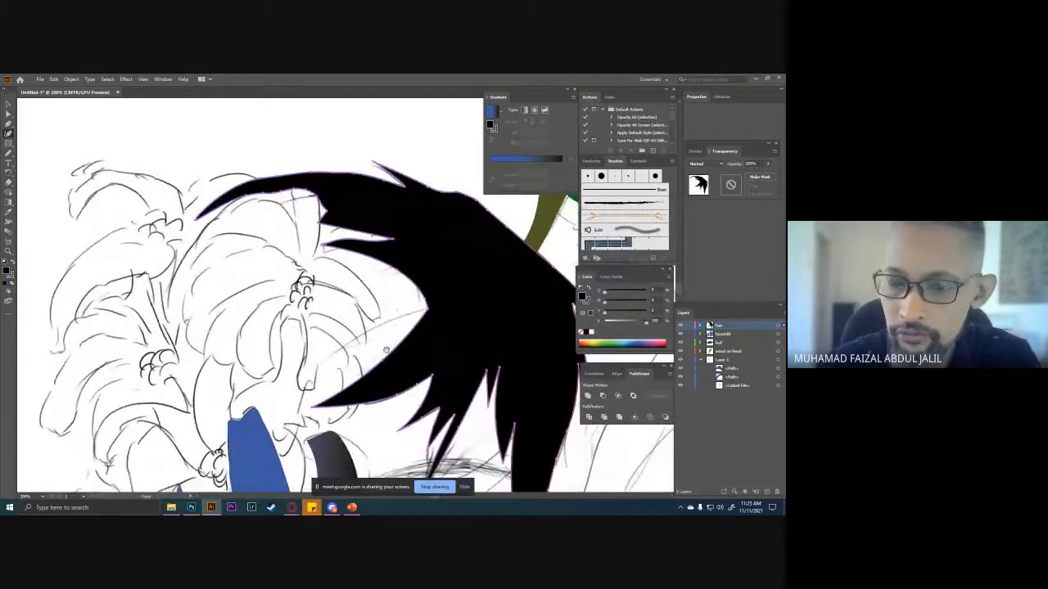
scroll(386, 351, "down", 3)
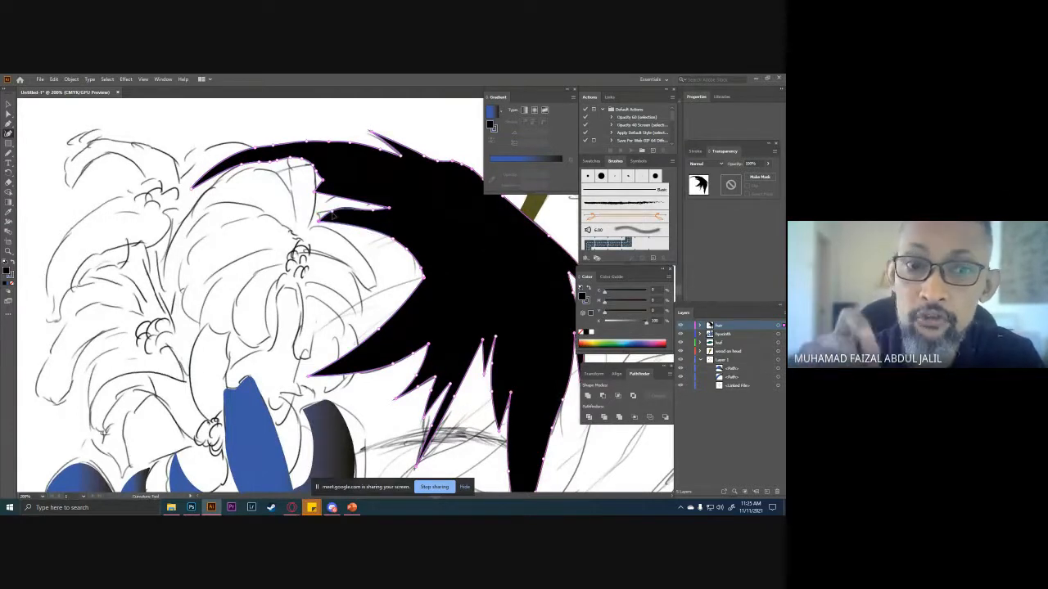
left_click_drag(333, 215, 336, 216)
left_click_drag(442, 294, 431, 287)
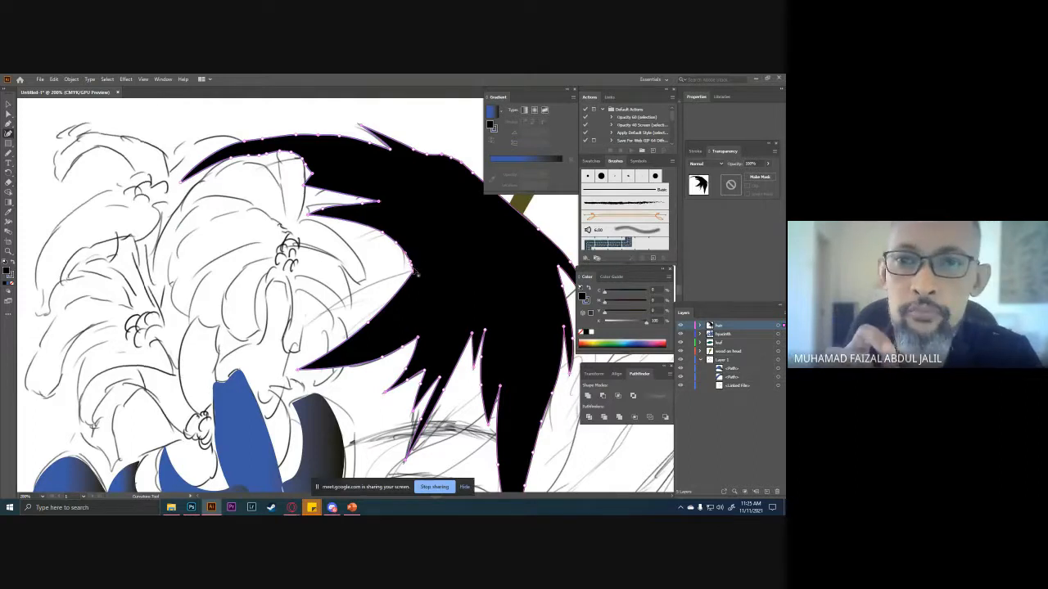
scroll(409, 270, "down", 2)
scroll(396, 319, "down", 1)
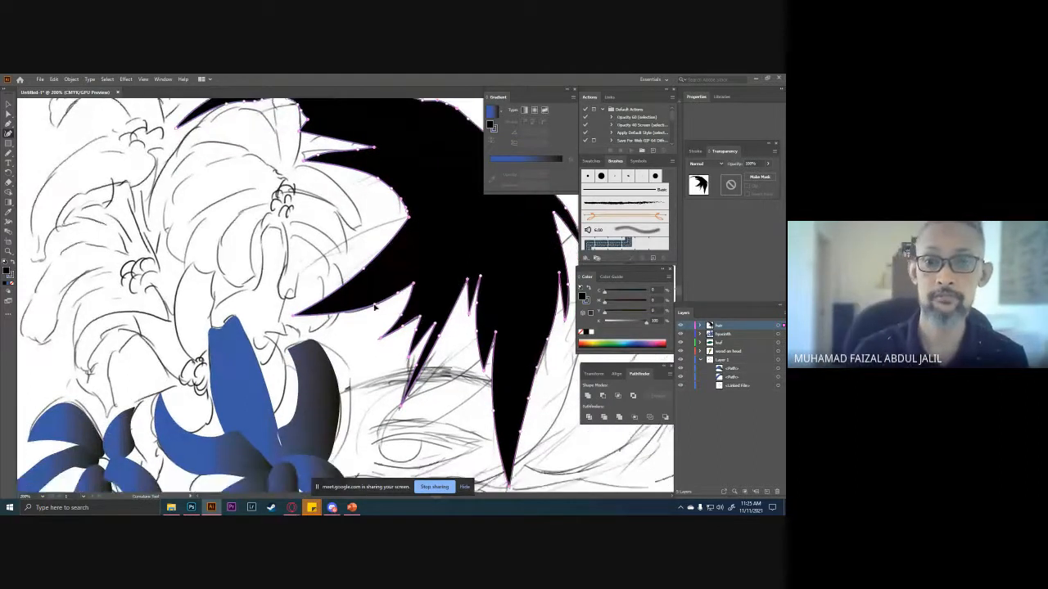
left_click_drag(369, 310, 367, 311)
left_click_drag(452, 380, 439, 305)
left_click_drag(428, 226, 453, 318)
key("a")
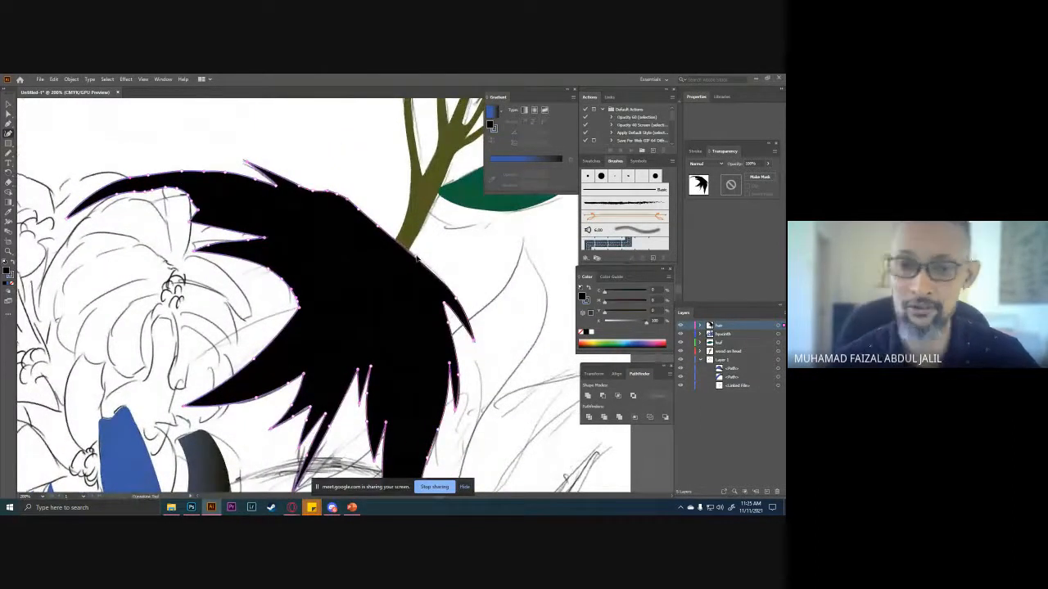
key("space")
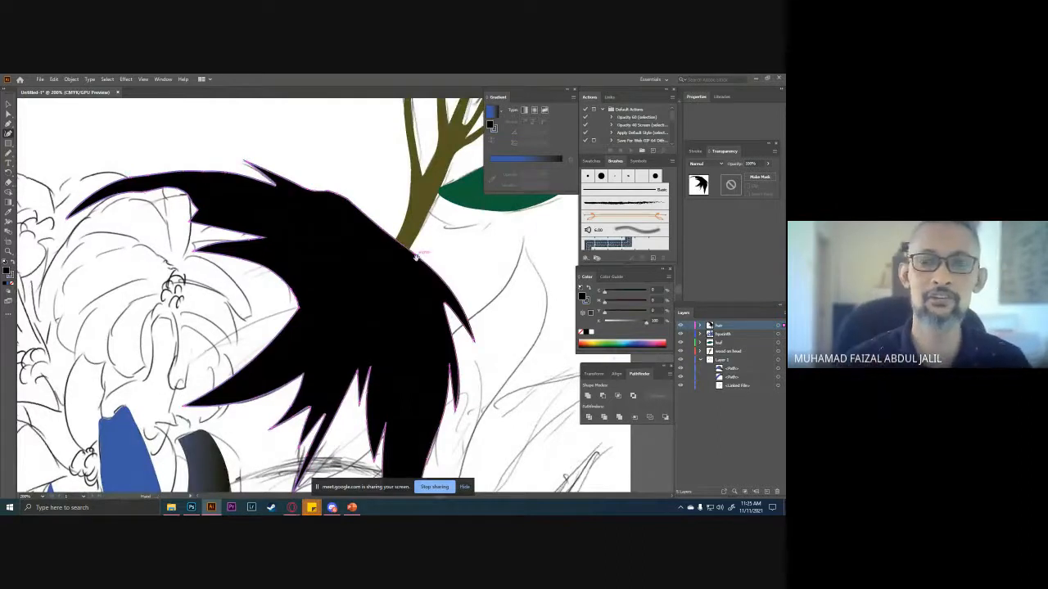
left_click_drag(403, 253, 414, 264)
left_click_drag(360, 213, 416, 290)
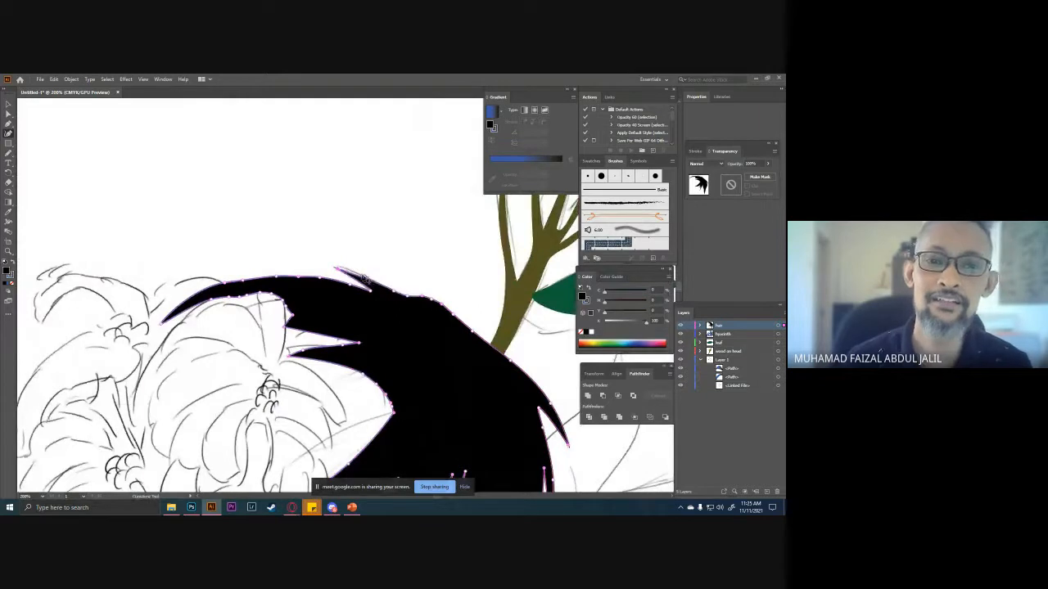
- Remove surplus anchor points along the underside of the hair's long front strand with the Pen tool
key("space")
left_click_drag(289, 285, 351, 279)
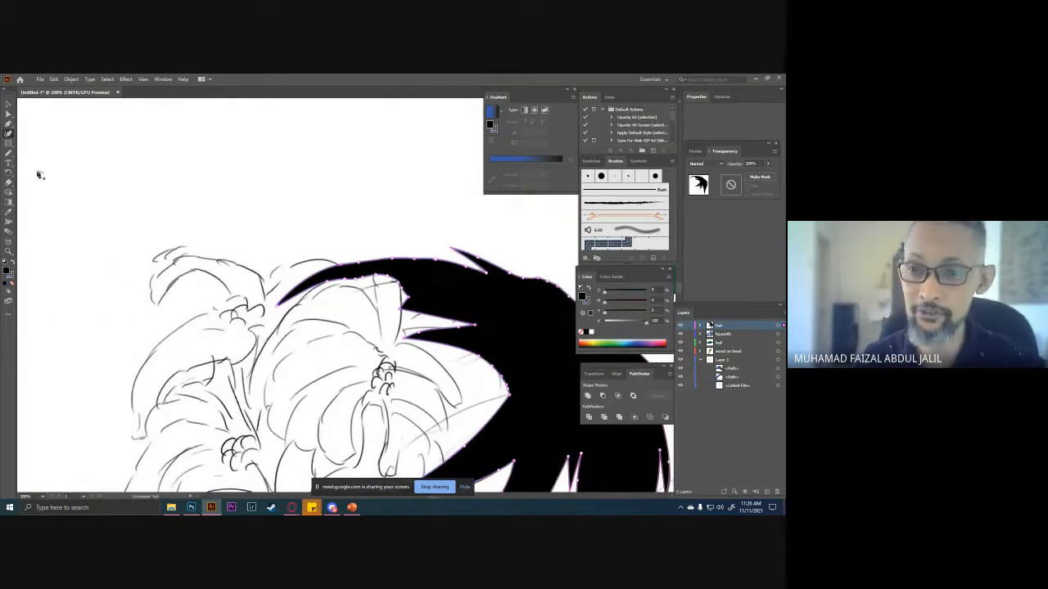
left_click(9, 125)
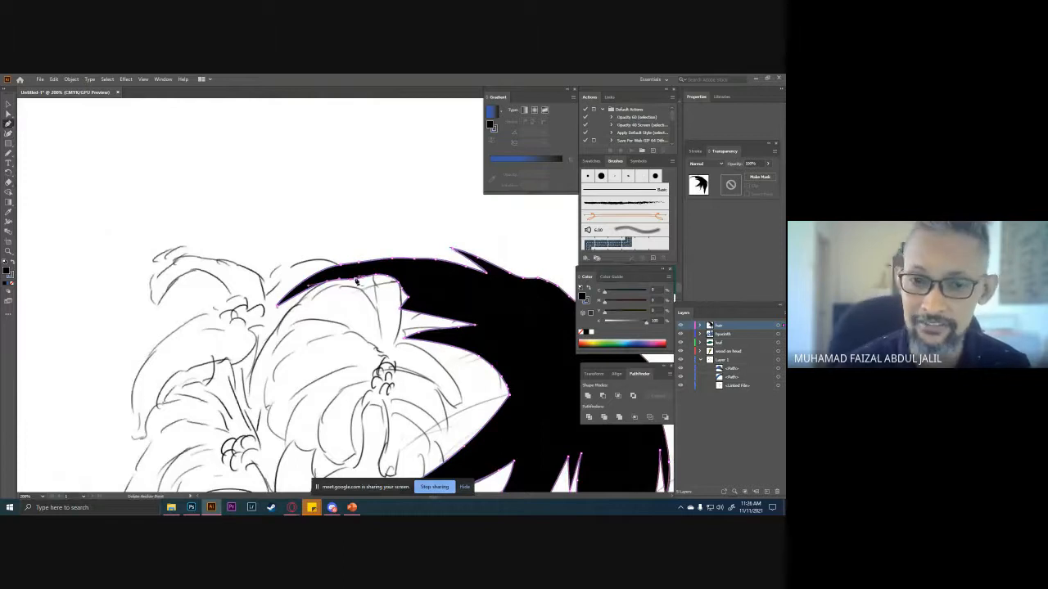
left_click(339, 278)
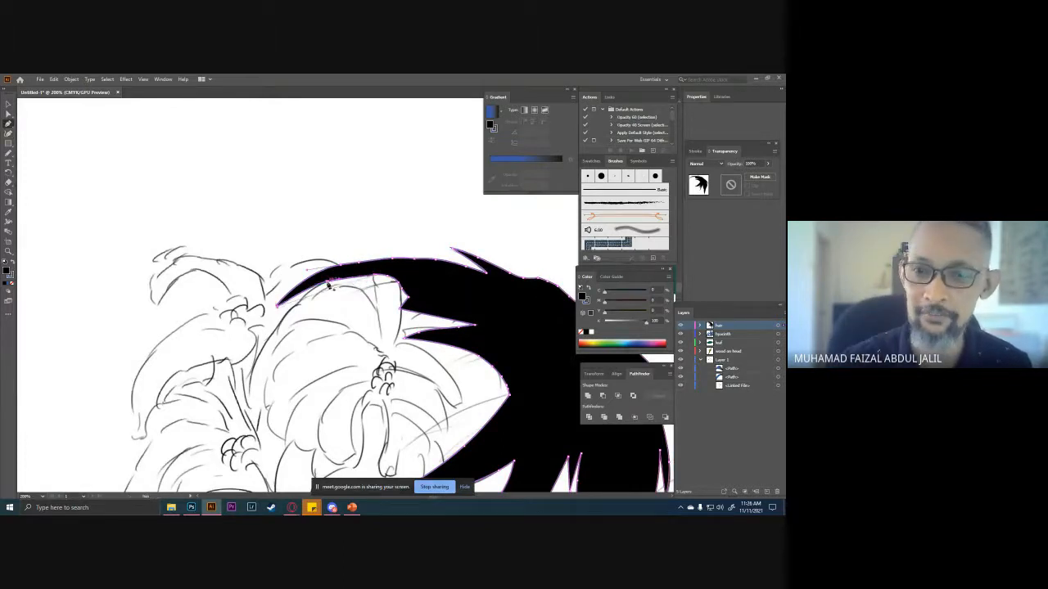
left_click(307, 286)
left_click(8, 133)
mouse_move(337, 272)
left_mouse_down()
mouse_move(343, 278)
mouse_move(332, 263)
mouse_move(330, 273)
left_mouse_up()
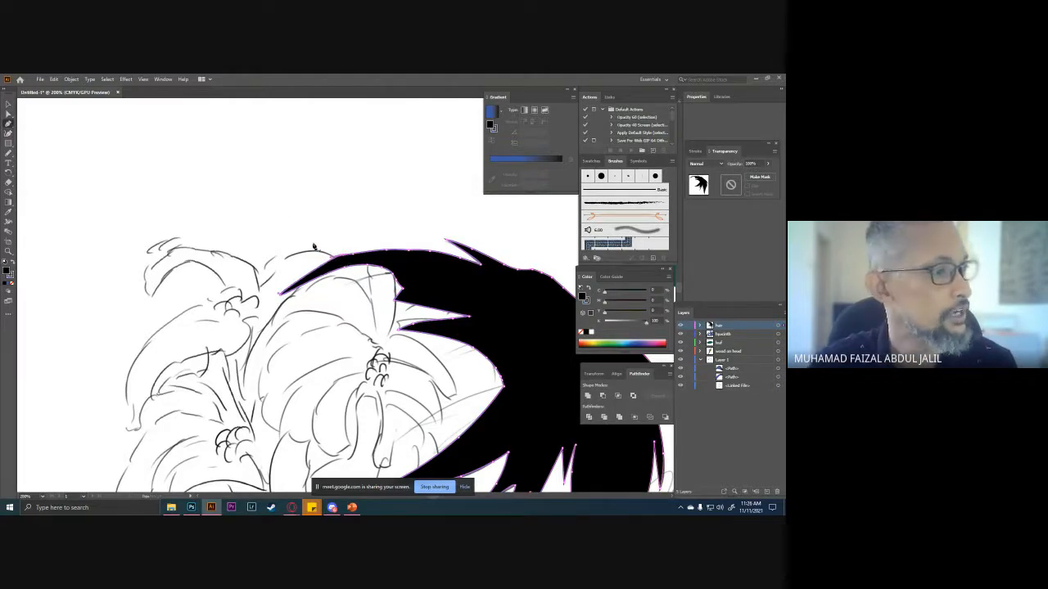
- Deselect the black hair shape with the Direct Selection tool
left_click_drag(313, 246, 256, 246)
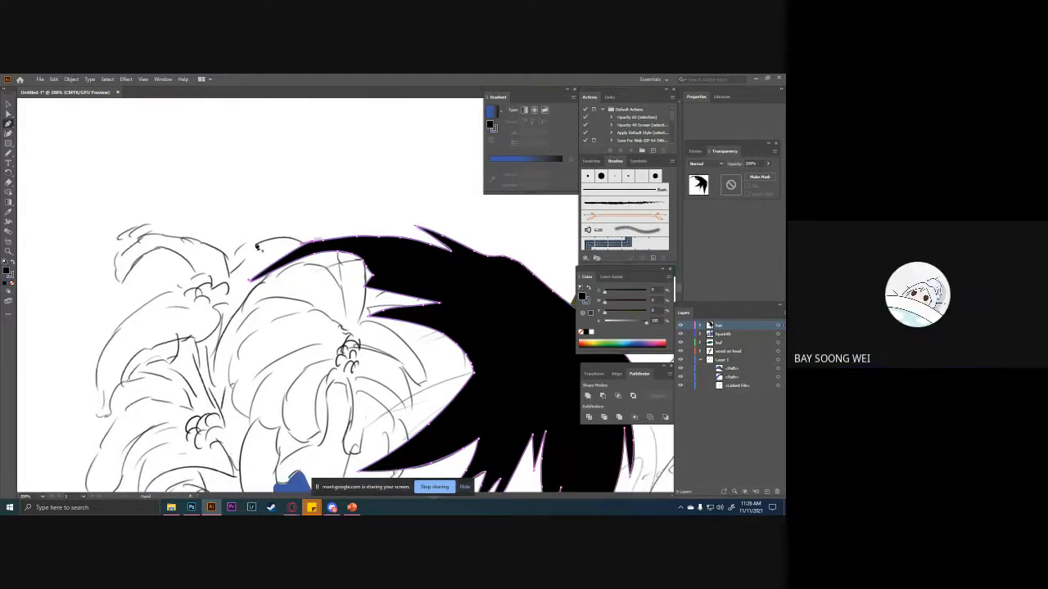
left_click(10, 156)
mouse_move(264, 233)
left_mouse_down()
mouse_move(253, 221)
mouse_move(256, 234)
mouse_move(252, 225)
mouse_move(208, 264)
left_mouse_up()
key("a")
mouse_move(458, 300)
left_mouse_down()
mouse_move(214, 324)
mouse_move(507, 300)
left_mouse_up()
left_click(521, 324)
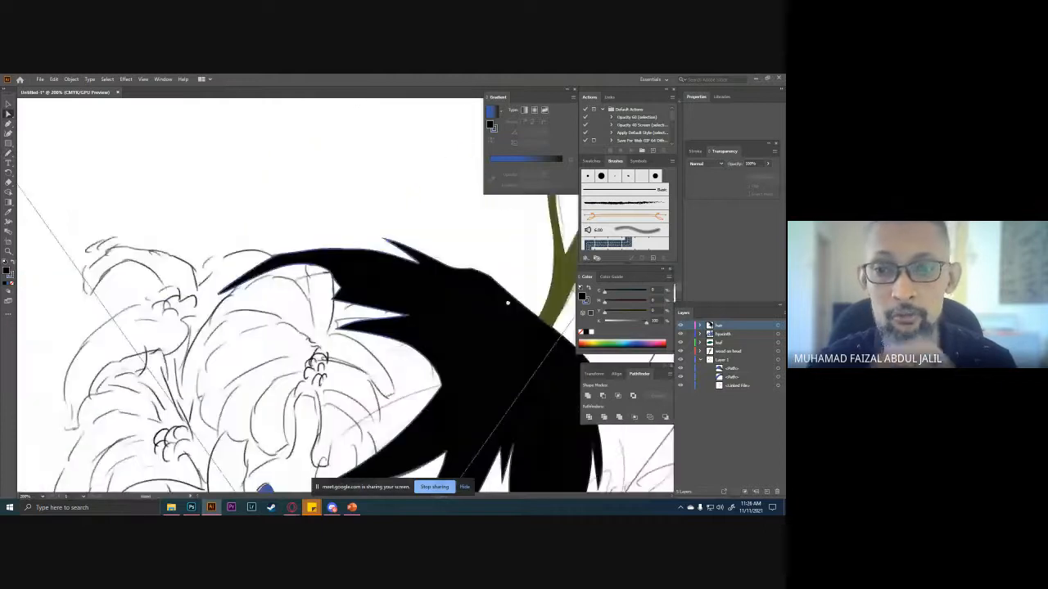
- Select the black hair shape again with the Direct Selection tool to show its anchor points
left_click(9, 154)
left_click_drag(251, 259, 257, 242)
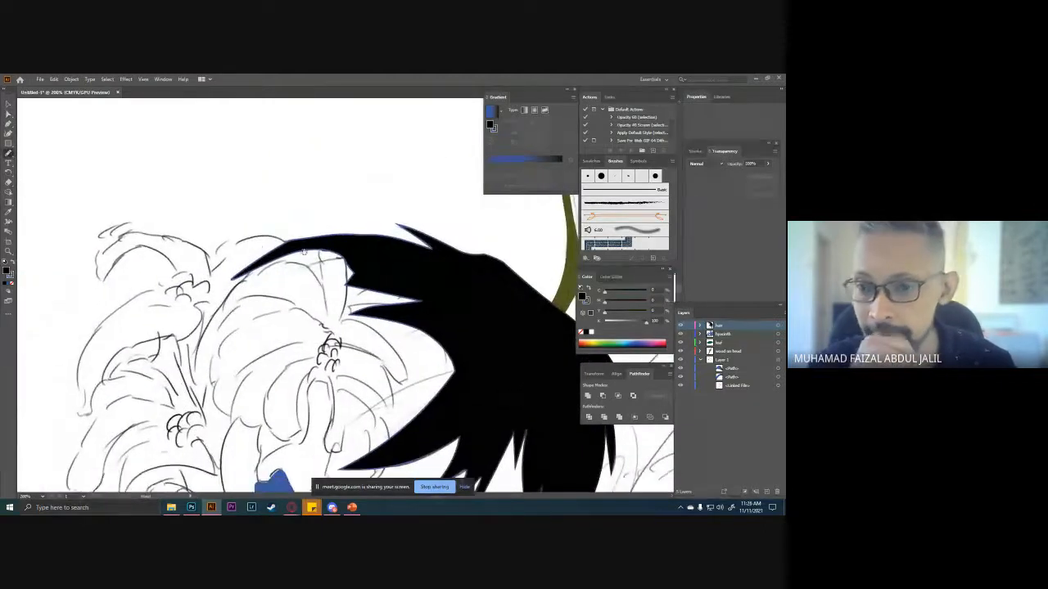
left_click_drag(322, 293, 334, 264)
mouse_move(424, 390)
left_mouse_down()
mouse_move(409, 388)
mouse_move(369, 321)
mouse_move(373, 336)
left_mouse_up()
left_click_drag(339, 292, 352, 304)
left_click_drag(342, 265, 330, 277)
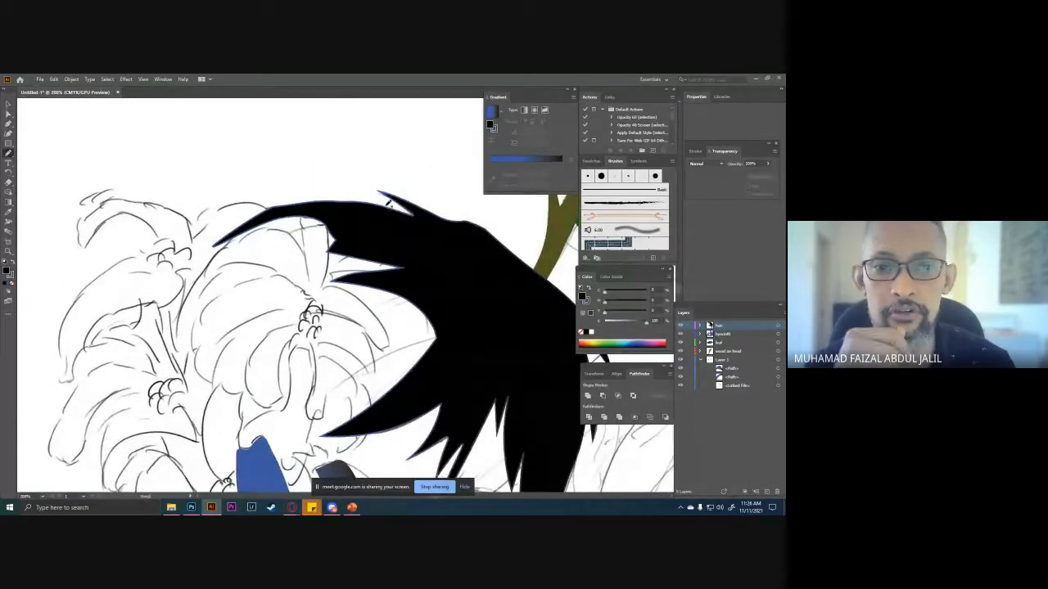
key("a")
left_click_drag(393, 229, 169, 217)
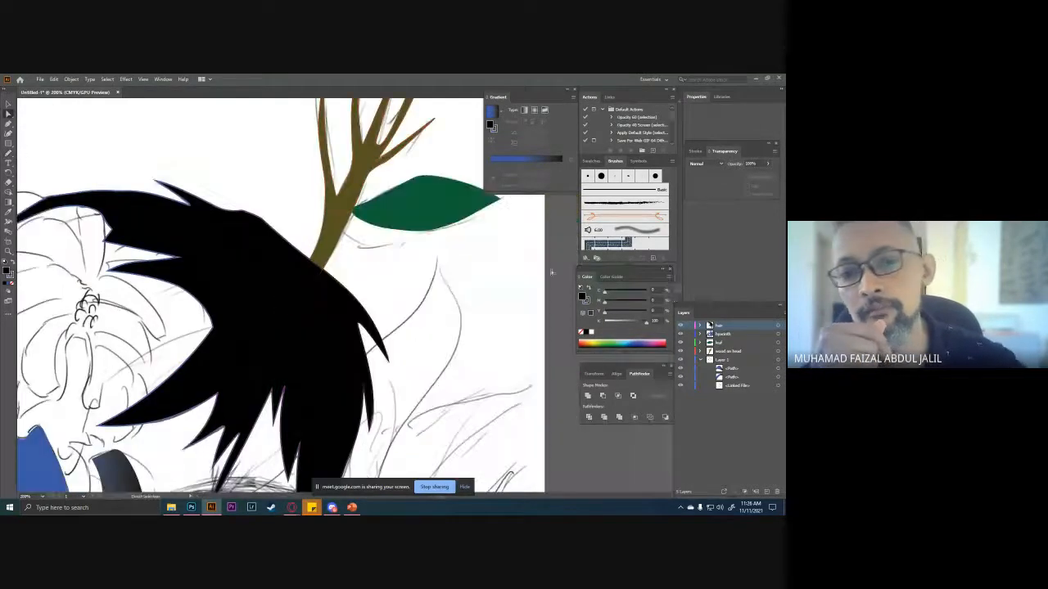
left_click_drag(284, 259, 339, 252)
left_click(341, 245)
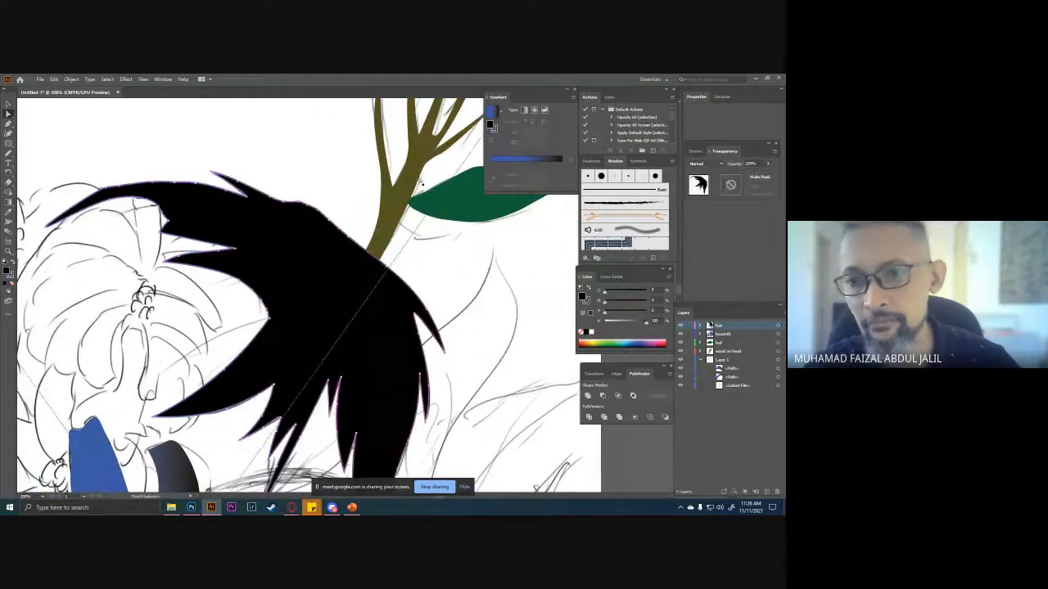
left_click(493, 127)
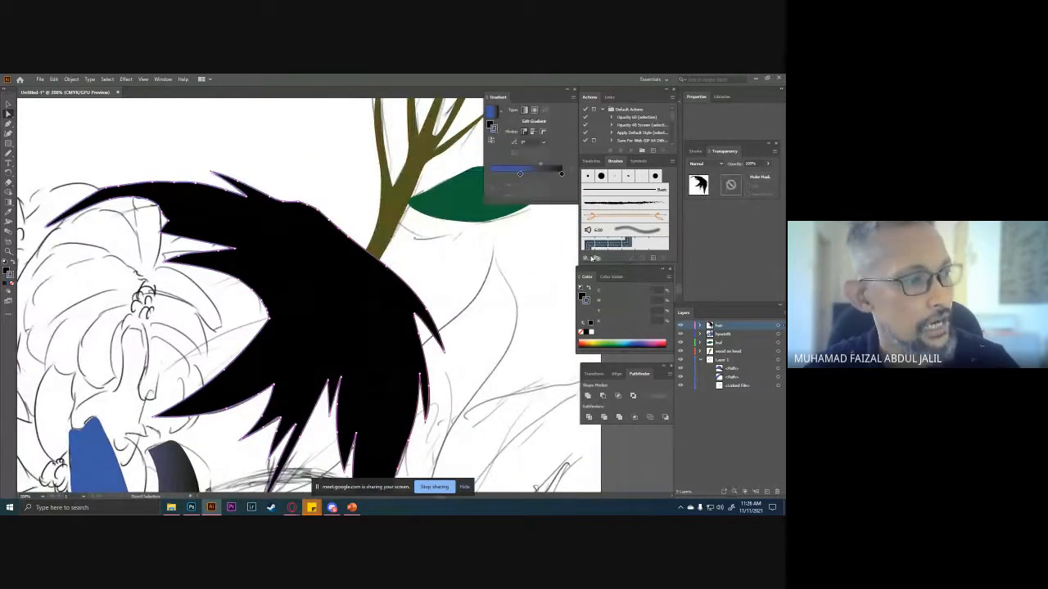
left_click(582, 296)
left_click_drag(331, 197, 379, 179)
left_click(324, 194)
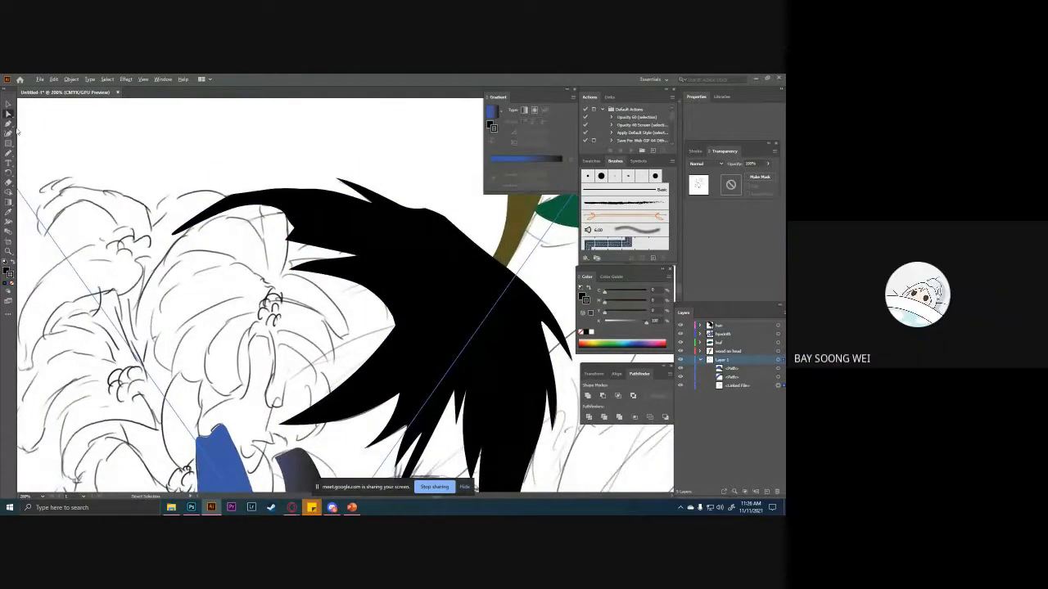
- Briefly unmute the microphone in the Google Meet call, and switch to the portrait line drawing in Illustrator
key("alt+Tab")
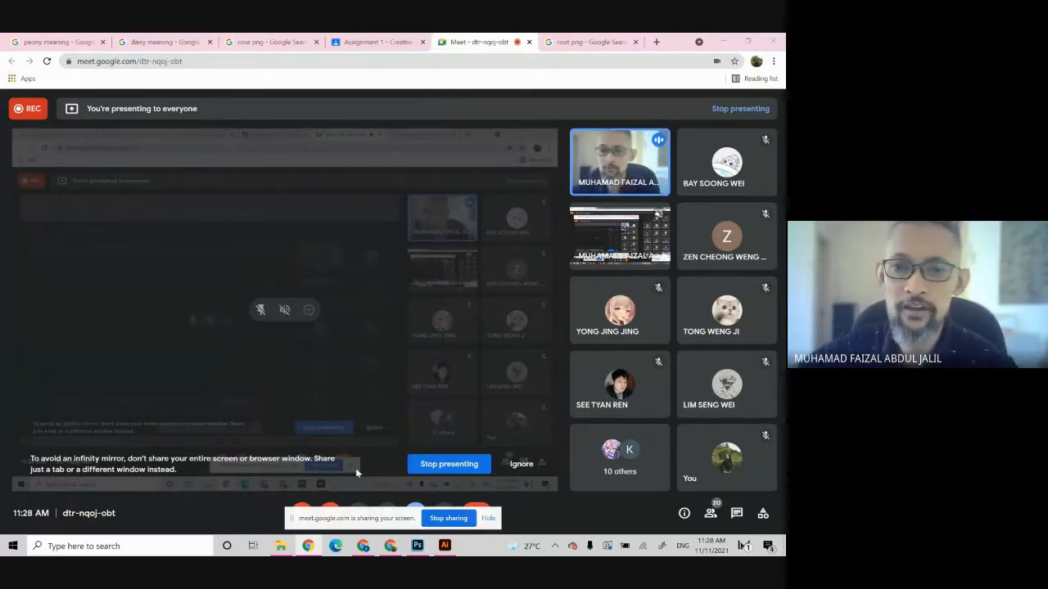
mouse_move(442, 552)
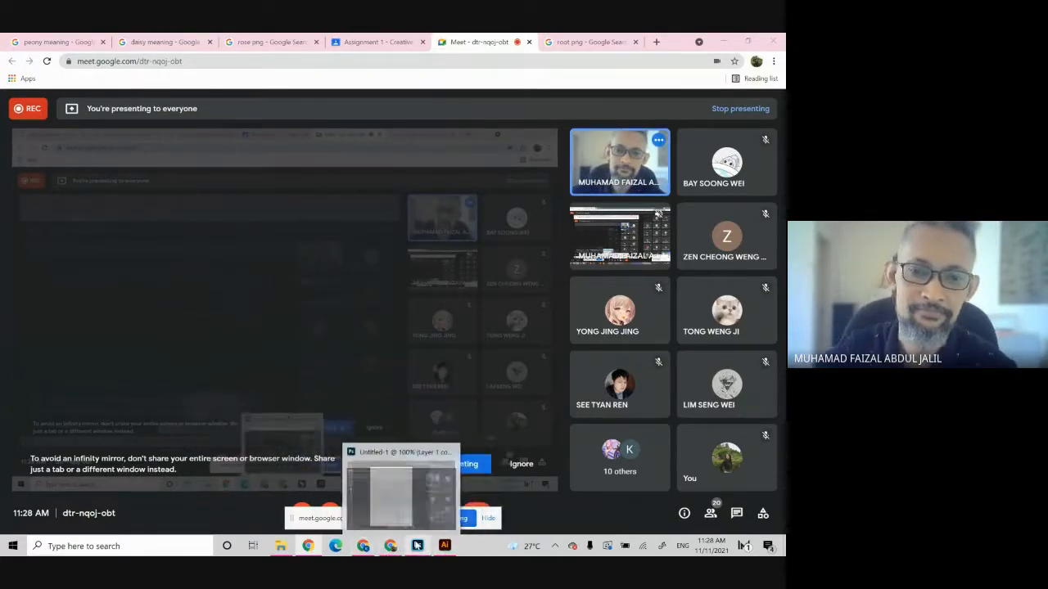
left_click(301, 509)
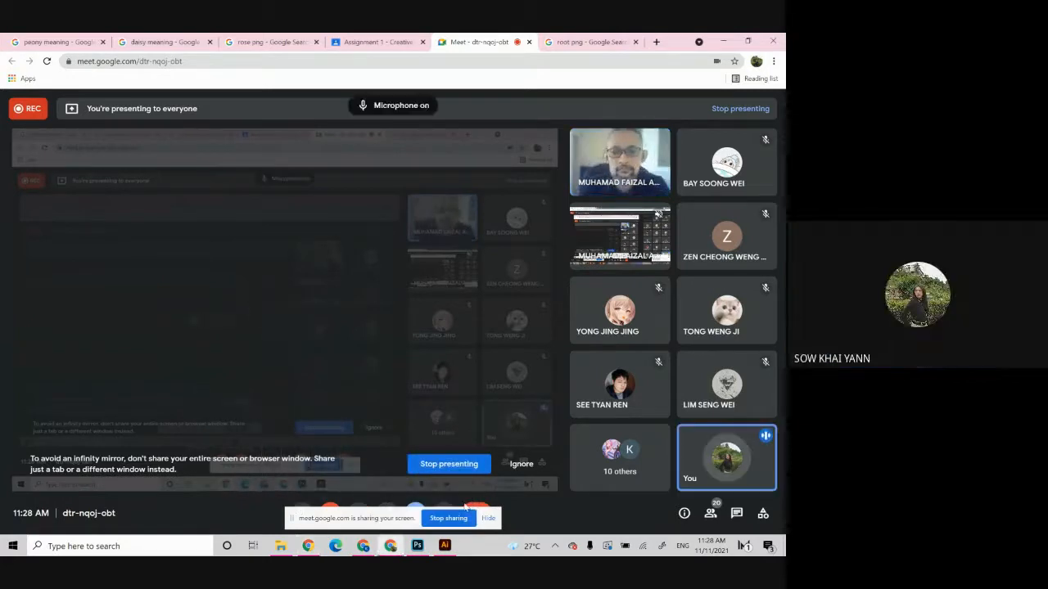
left_click(303, 509)
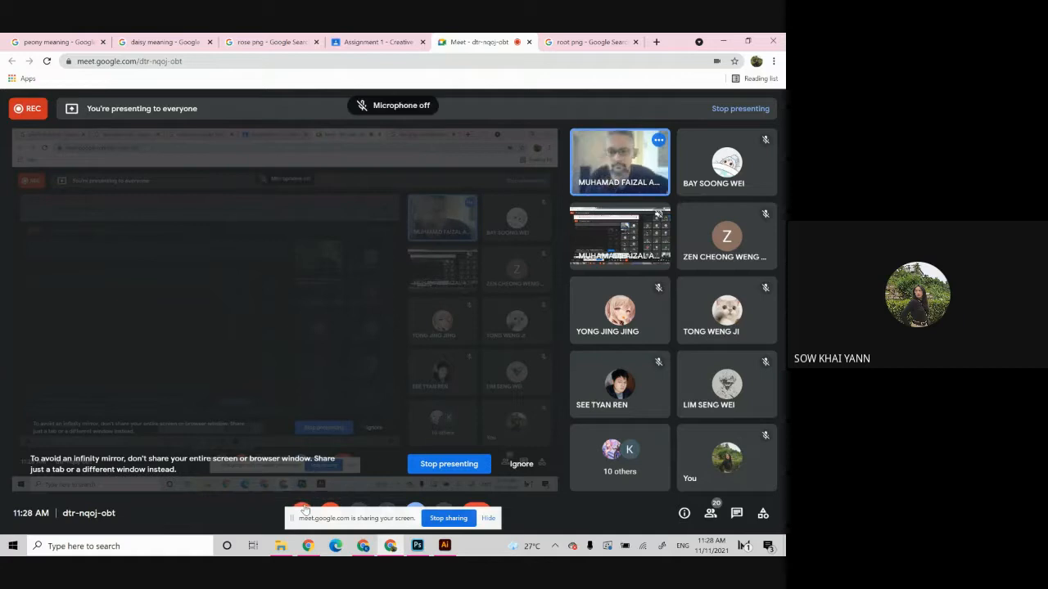
mouse_move(418, 546)
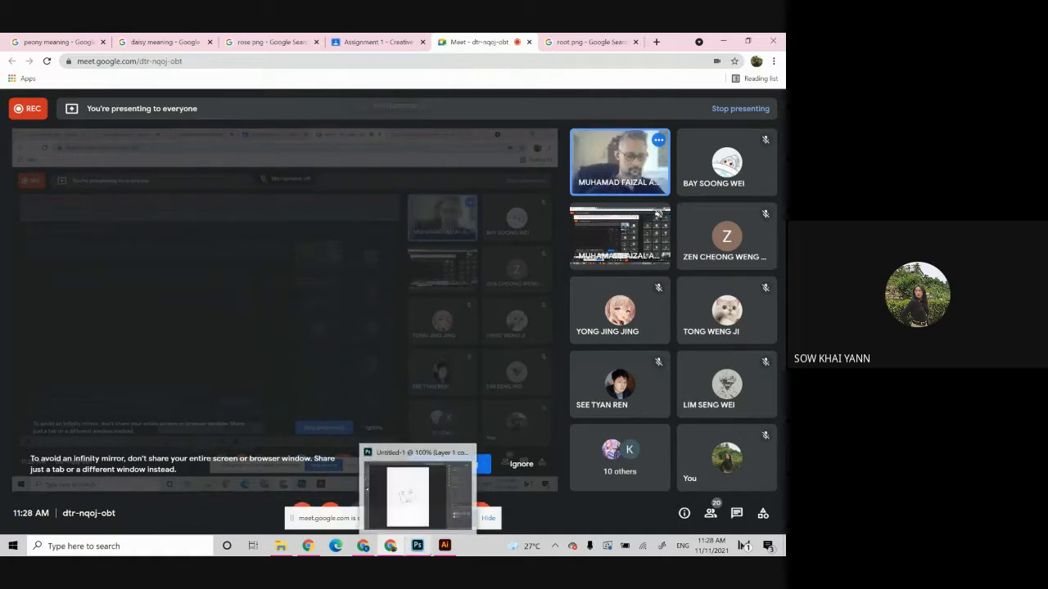
left_click(304, 505)
left_click(446, 546)
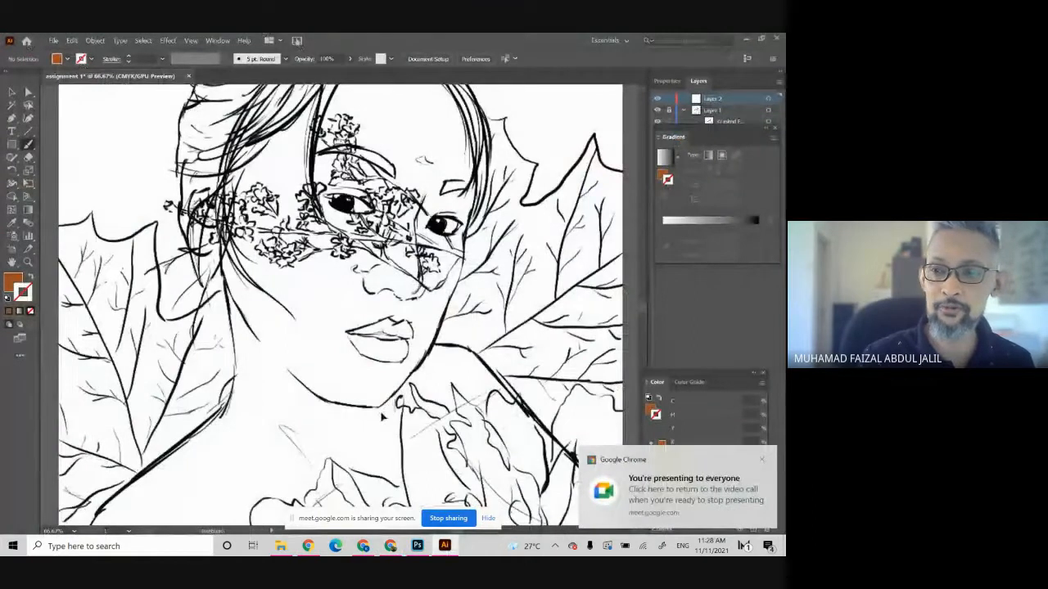
- Try a Paintbrush stroke in the current orange-brown along the upper tip of the leaf behind the shoulder
key("ctrl+minus")
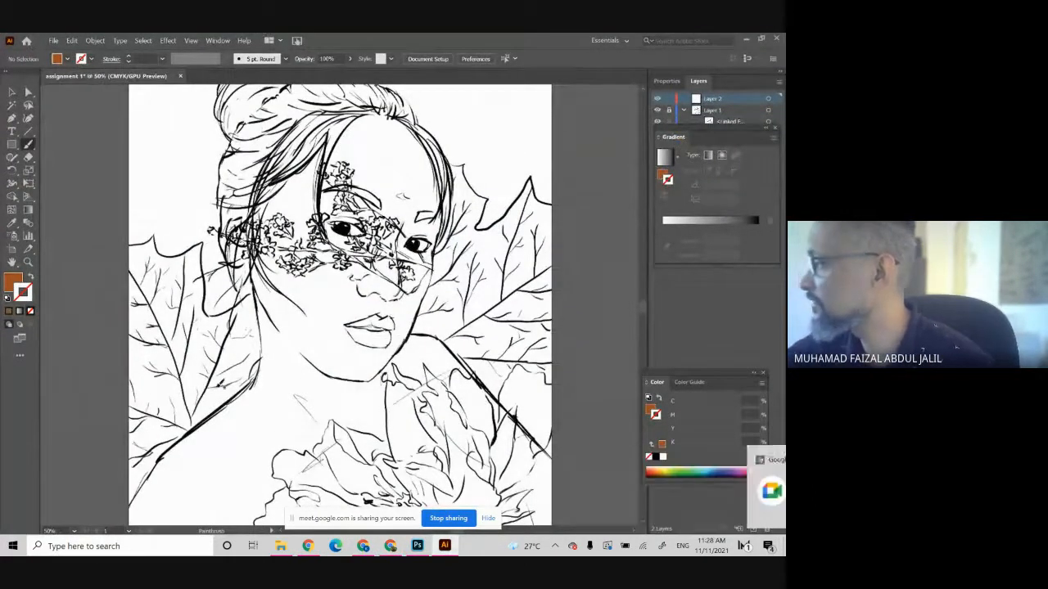
key("ctrl+plus")
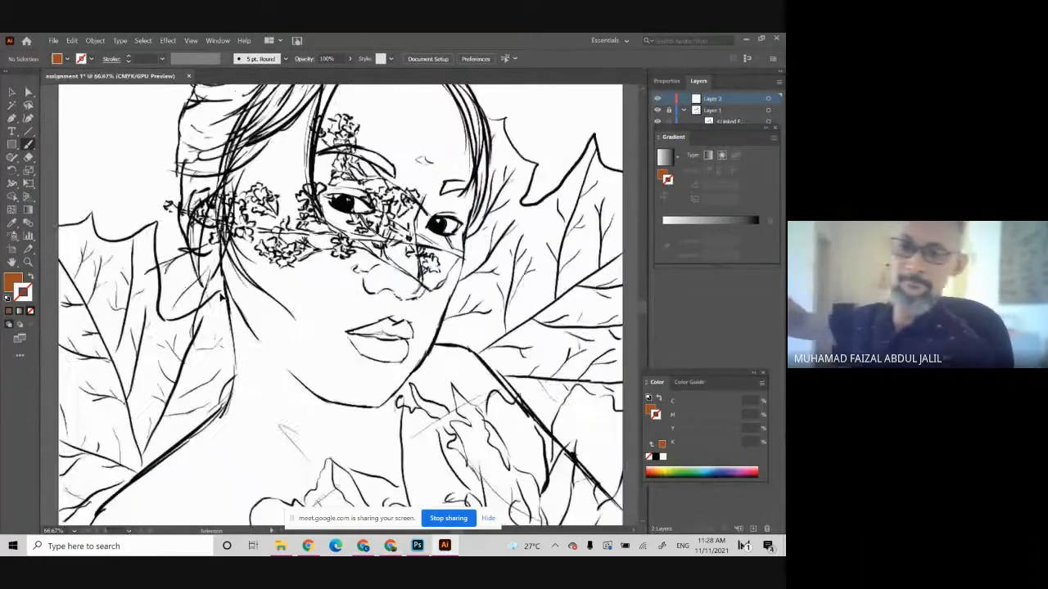
scroll(223, 290, "left", 5)
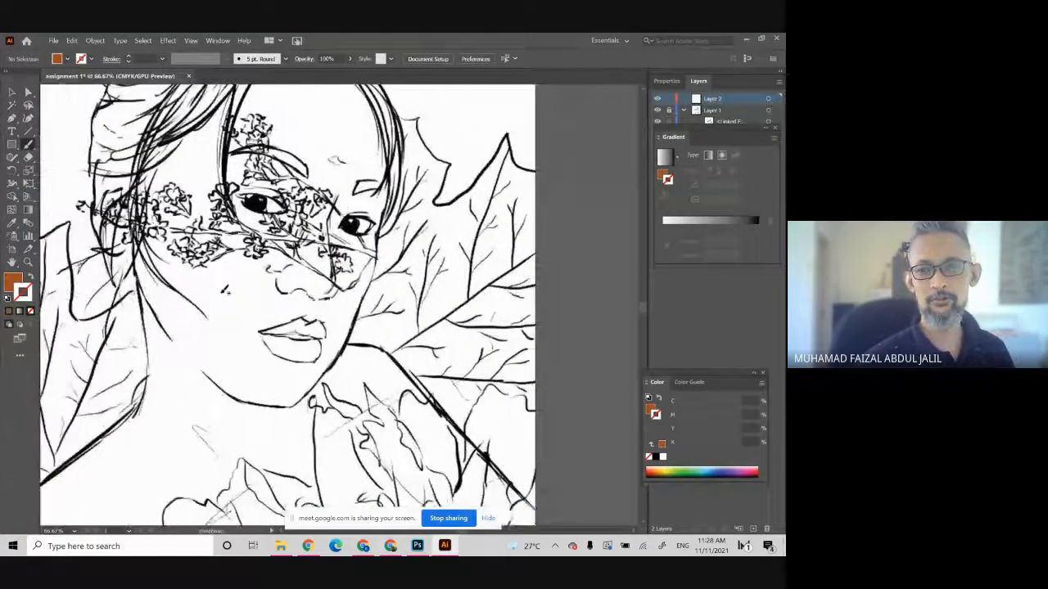
scroll(224, 289, "down", 2)
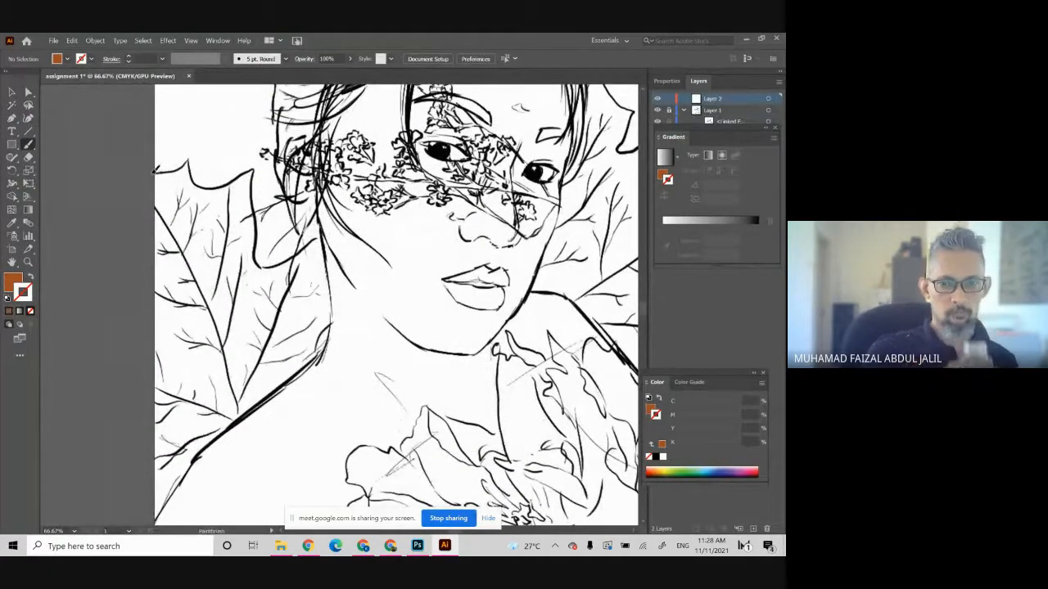
left_click_drag(193, 152, 190, 157)
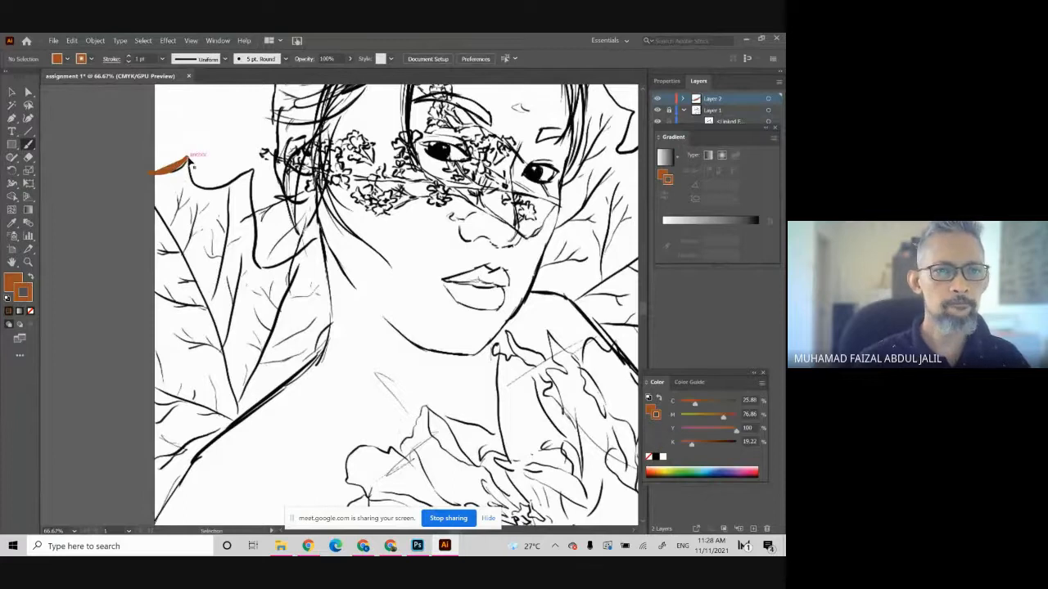
left_click(30, 311)
left_click(7, 299)
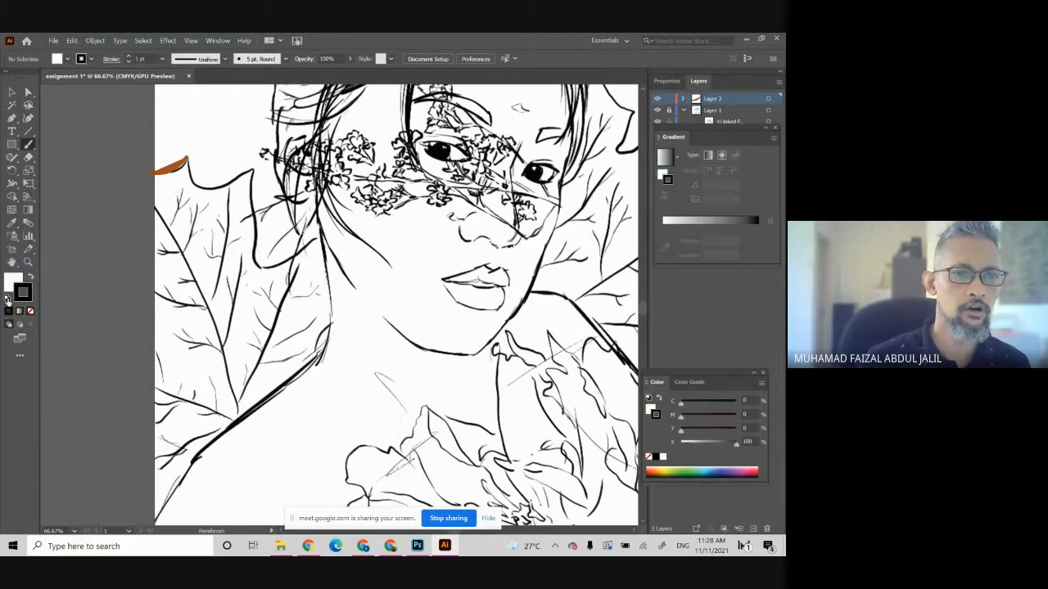
left_click(12, 280)
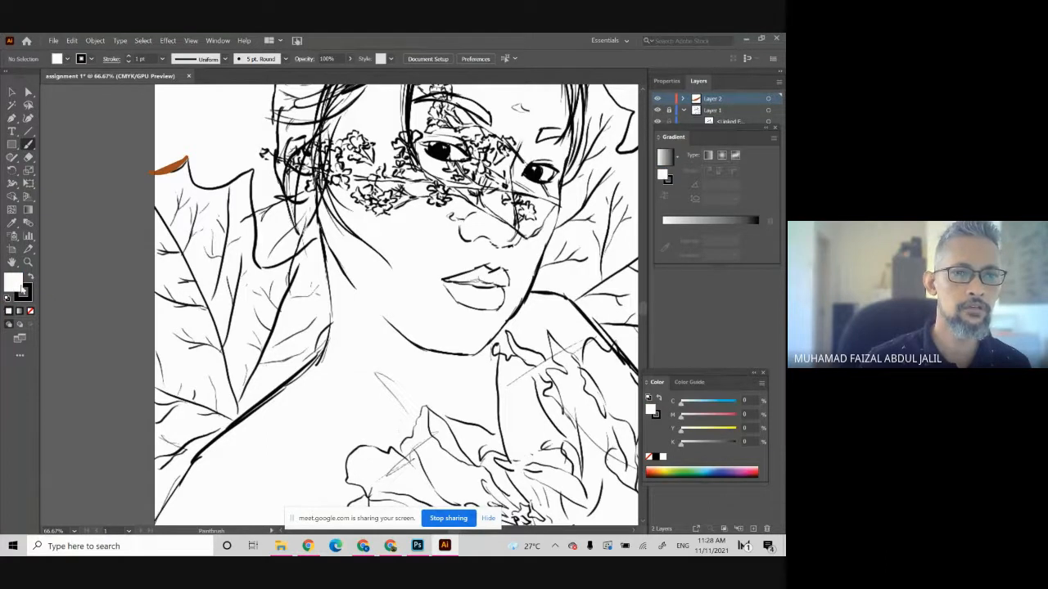
left_click(655, 471)
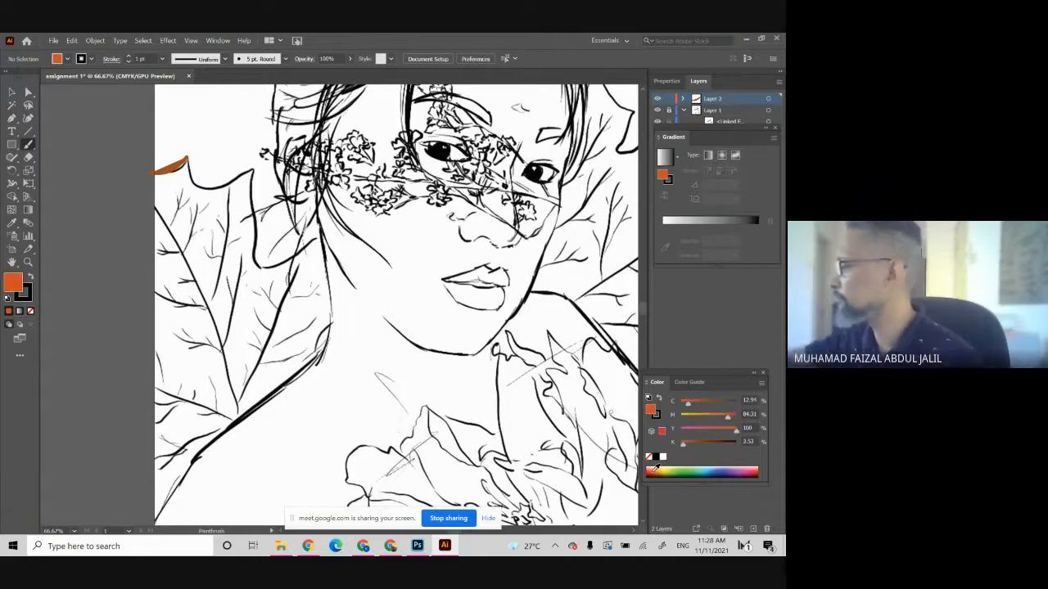
key("ctrl+z")
key("ctrl+z")
key("ctrl+z")
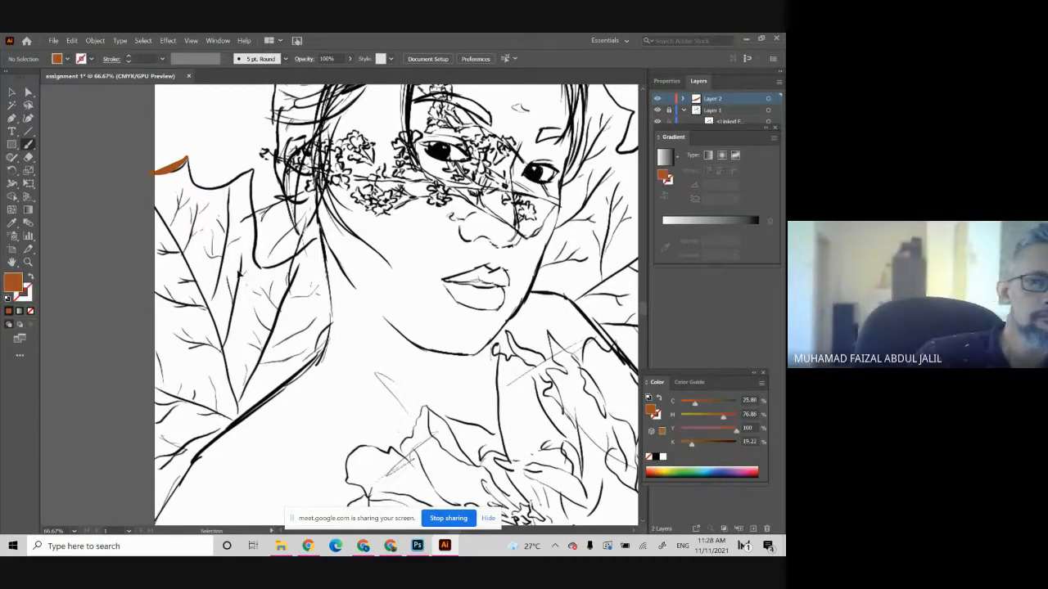
key("ctrl+z")
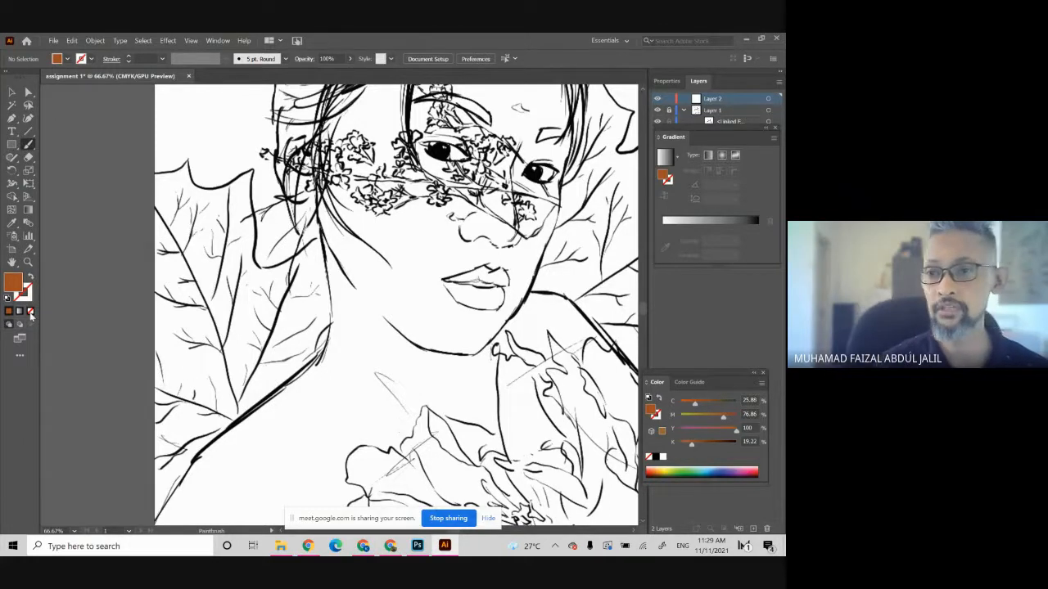
left_click(30, 312)
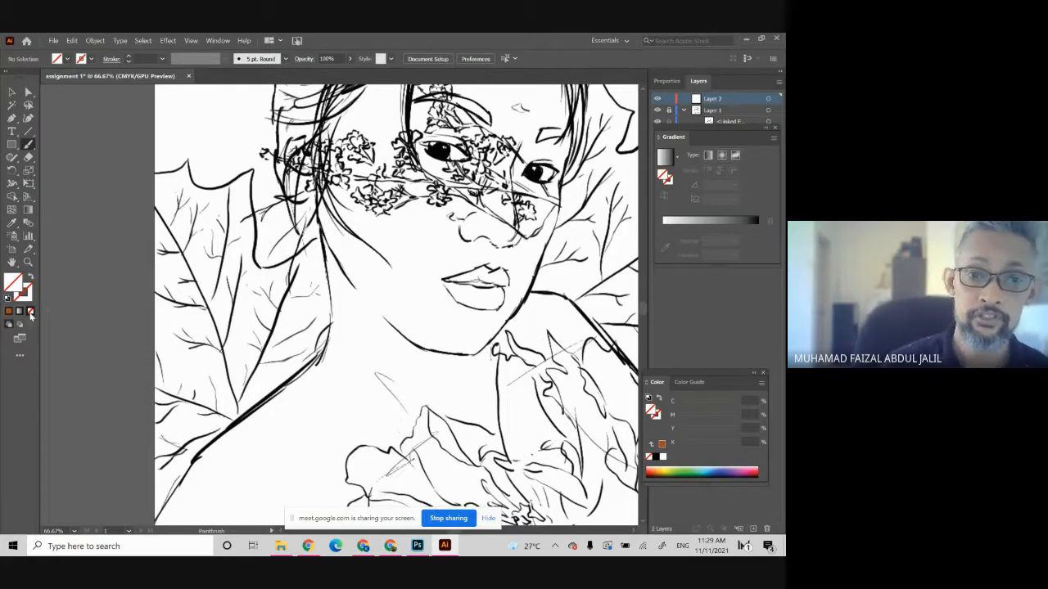
left_click(20, 312)
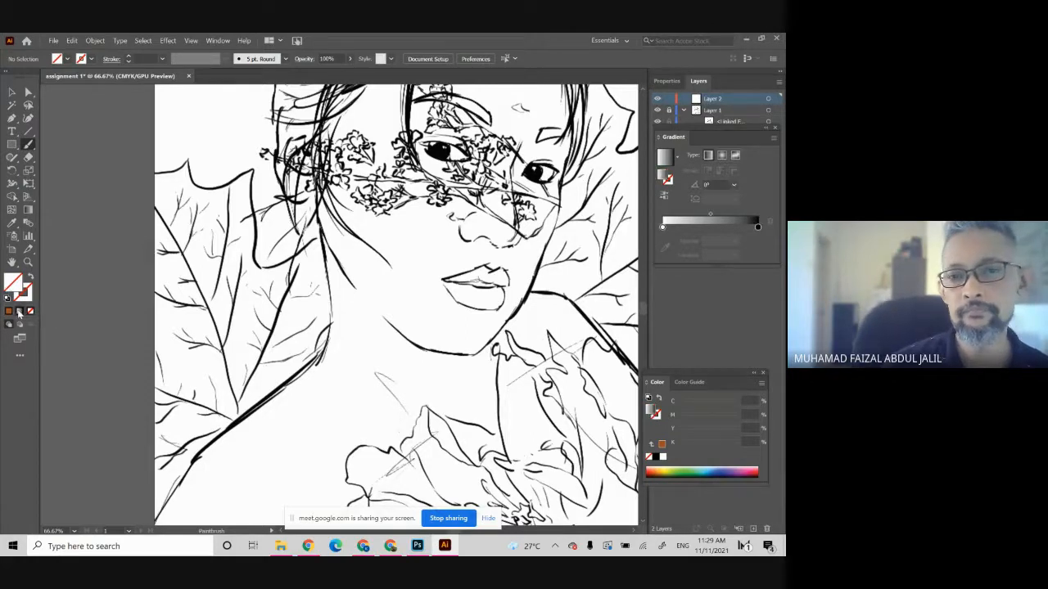
- Reset the fill and stroke to their defaults and set the fill to brown, about C 38, M 73, Y 100, K 44
left_click(7, 298)
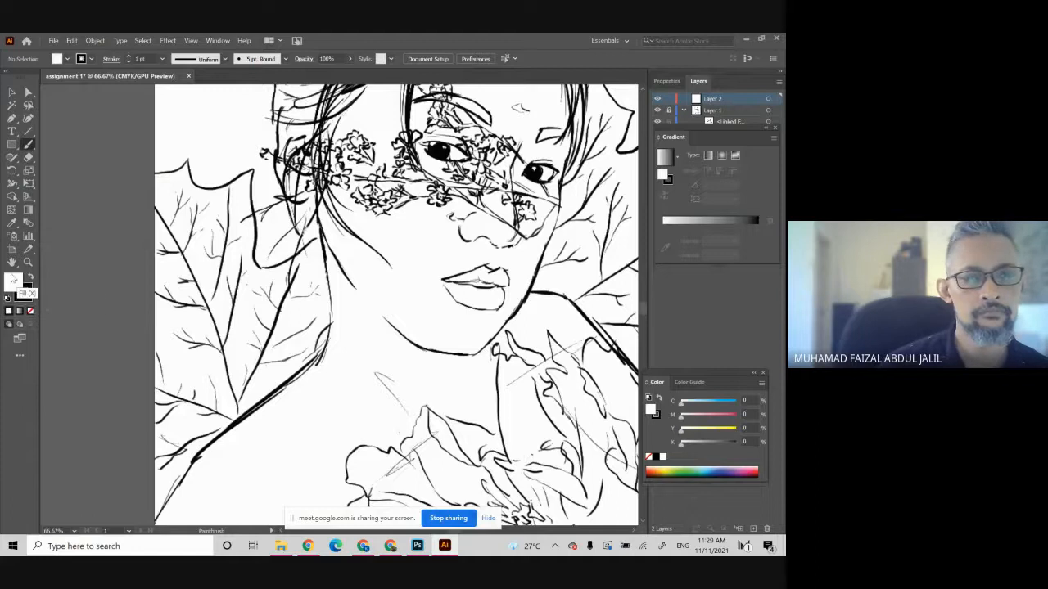
double_click(13, 279)
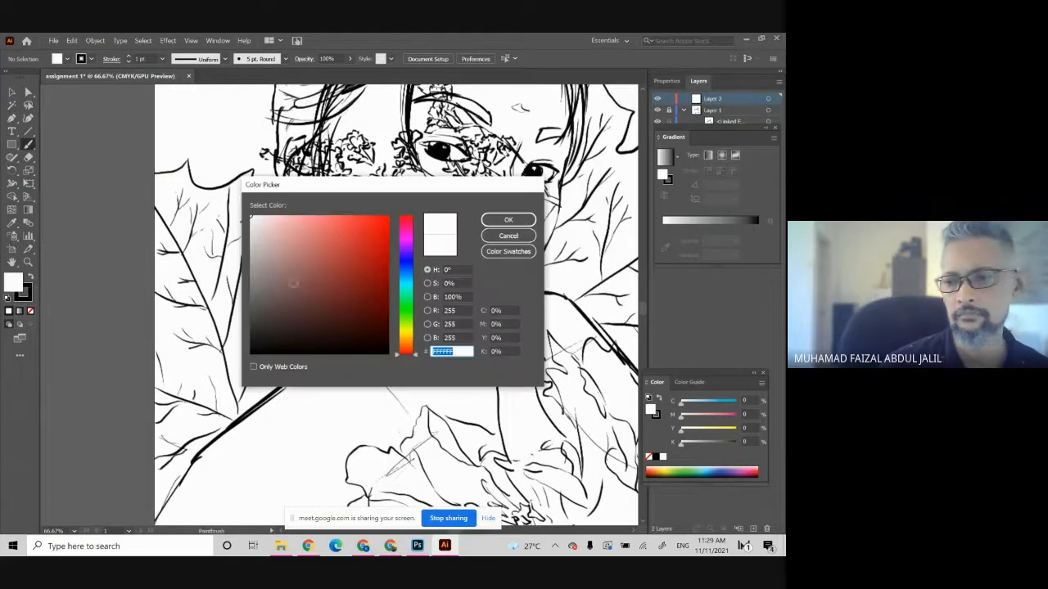
left_click(317, 306)
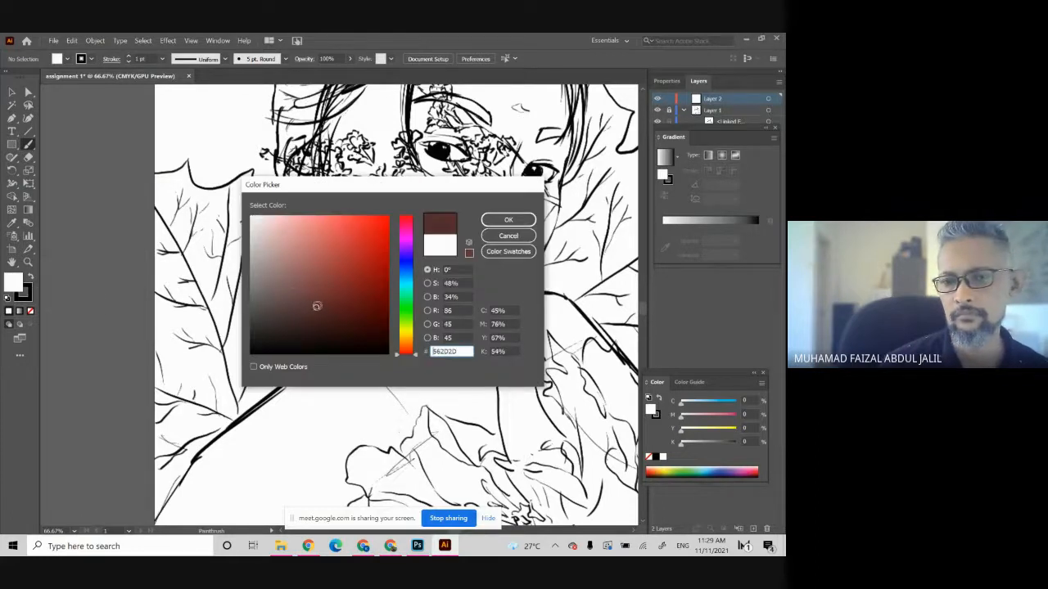
left_click(407, 345)
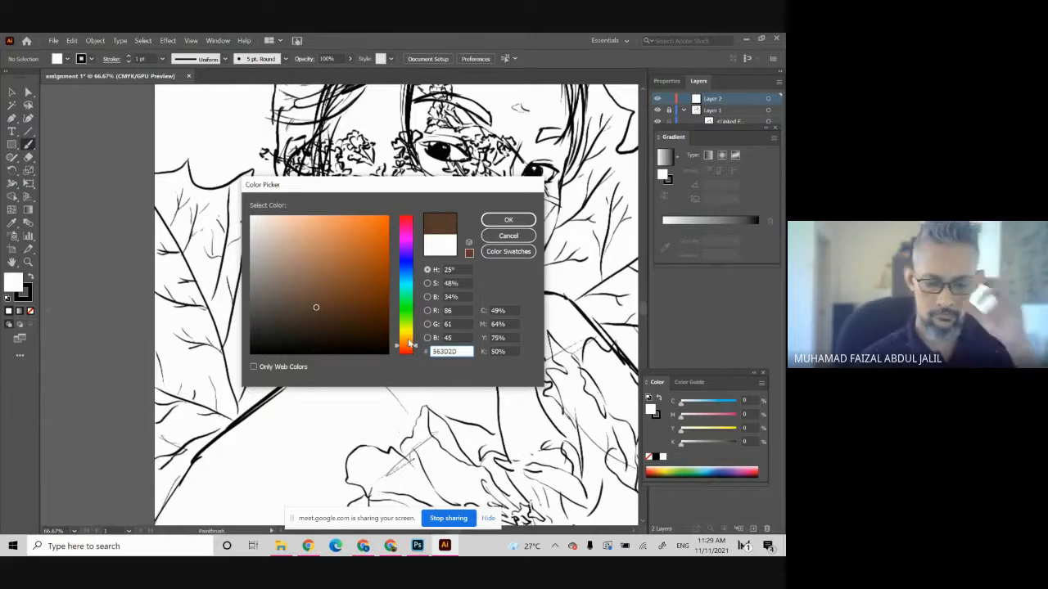
left_click(410, 343)
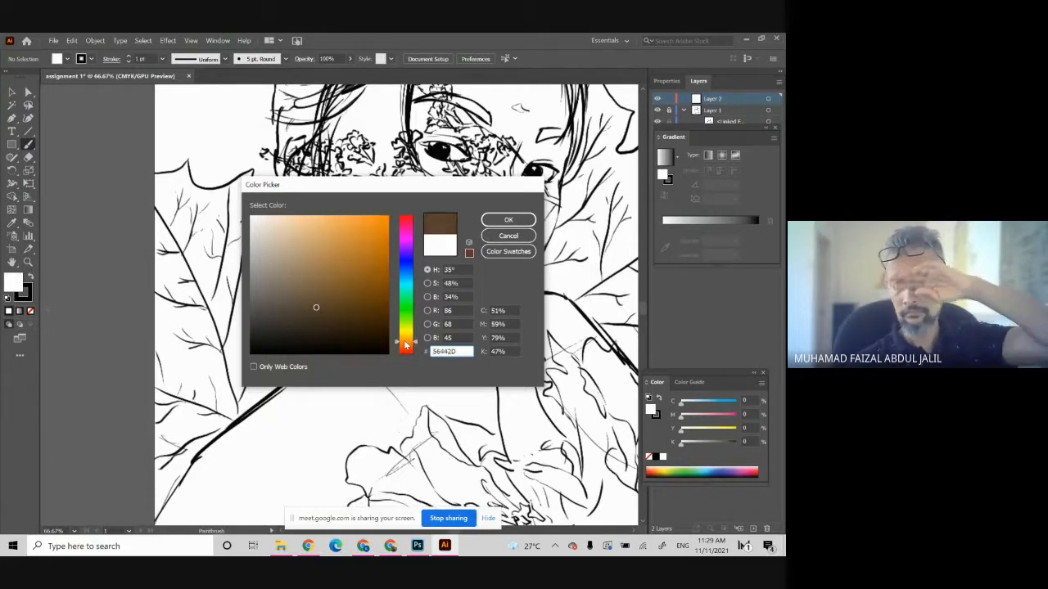
left_click(405, 343)
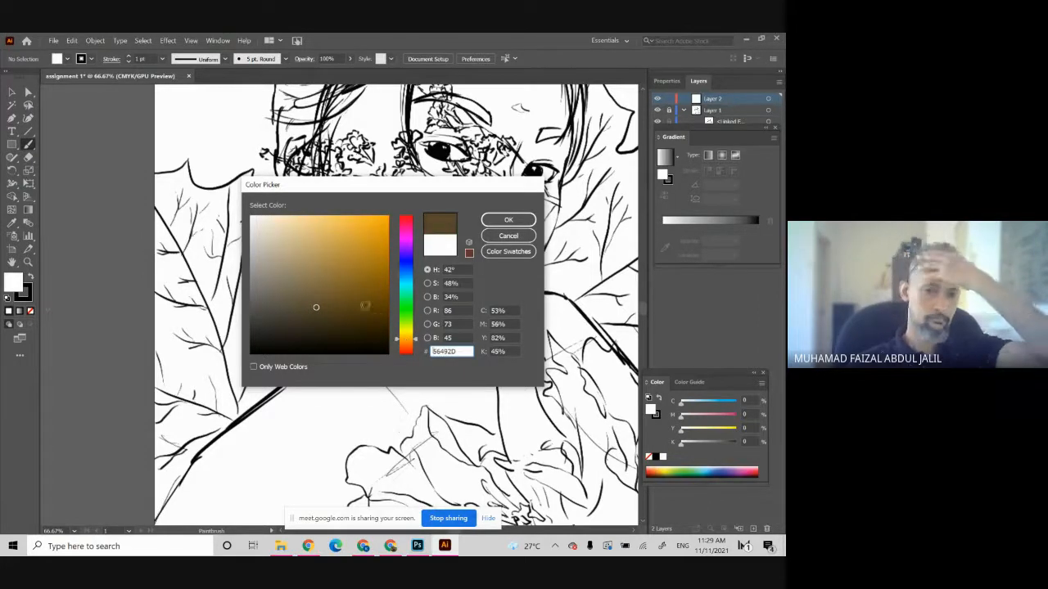
mouse_move(372, 282)
left_mouse_down()
mouse_move(388, 306)
mouse_move(386, 294)
mouse_move(374, 300)
left_mouse_up()
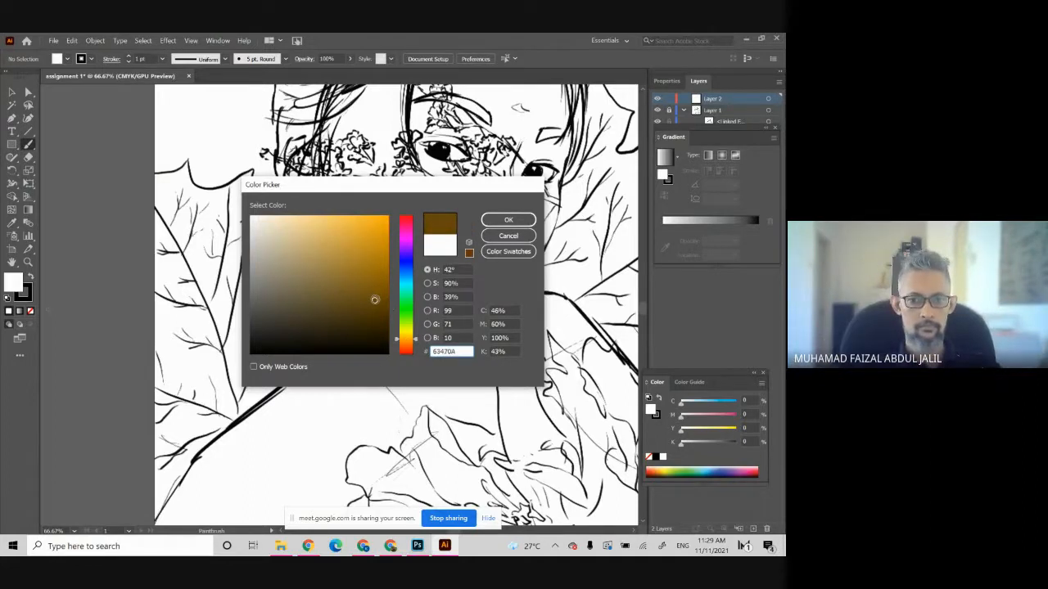
left_click(469, 253)
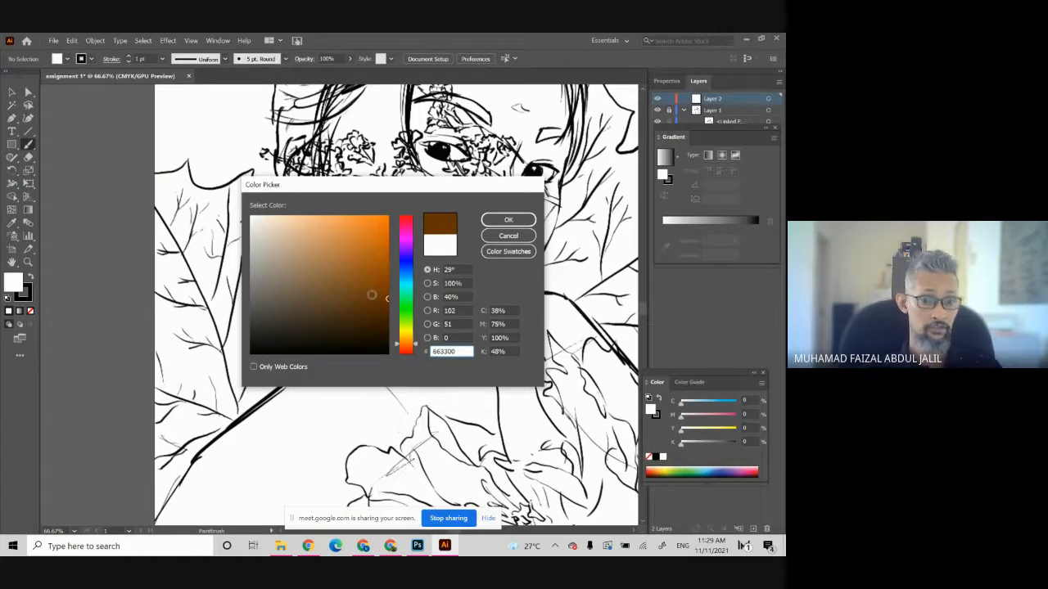
left_click(370, 295)
left_click(507, 217)
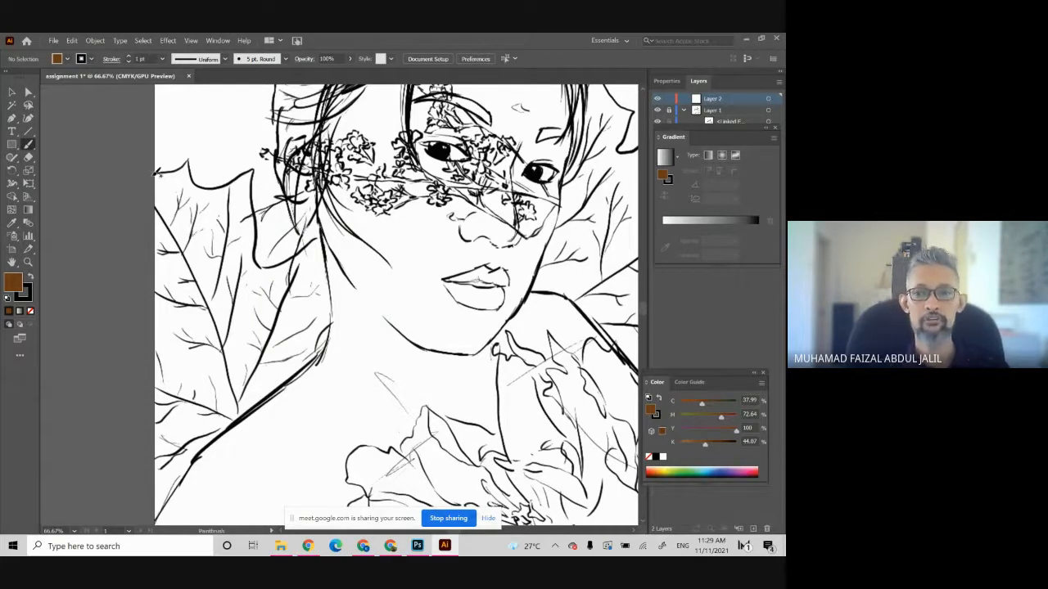
- Swap the fill and stroke colours to make the stroke brown, undoing the trial brush strokes on the leaf tip
left_click_drag(153, 173, 193, 157)
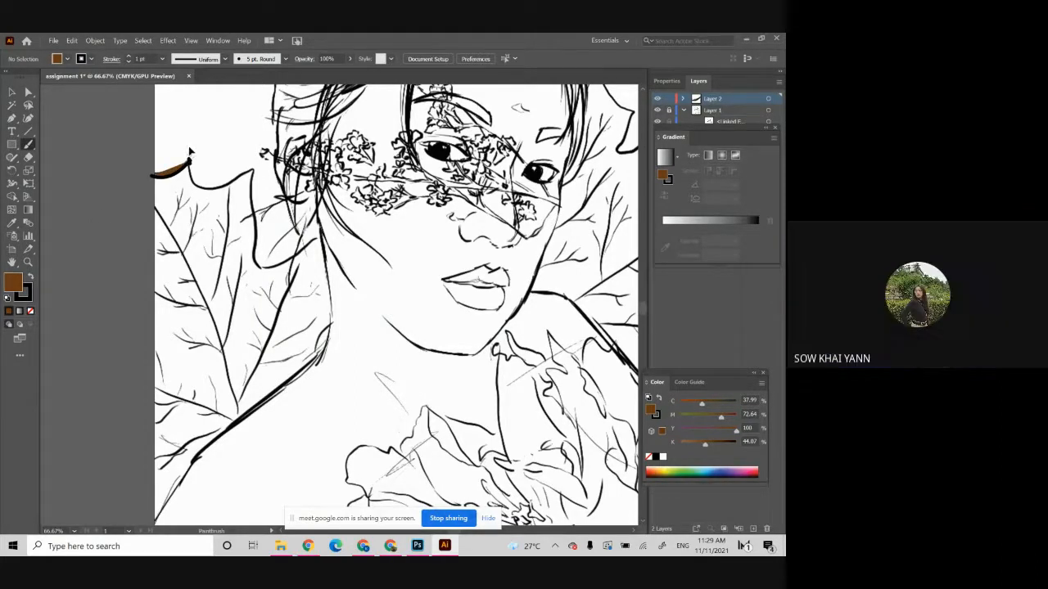
key("ctrl+z")
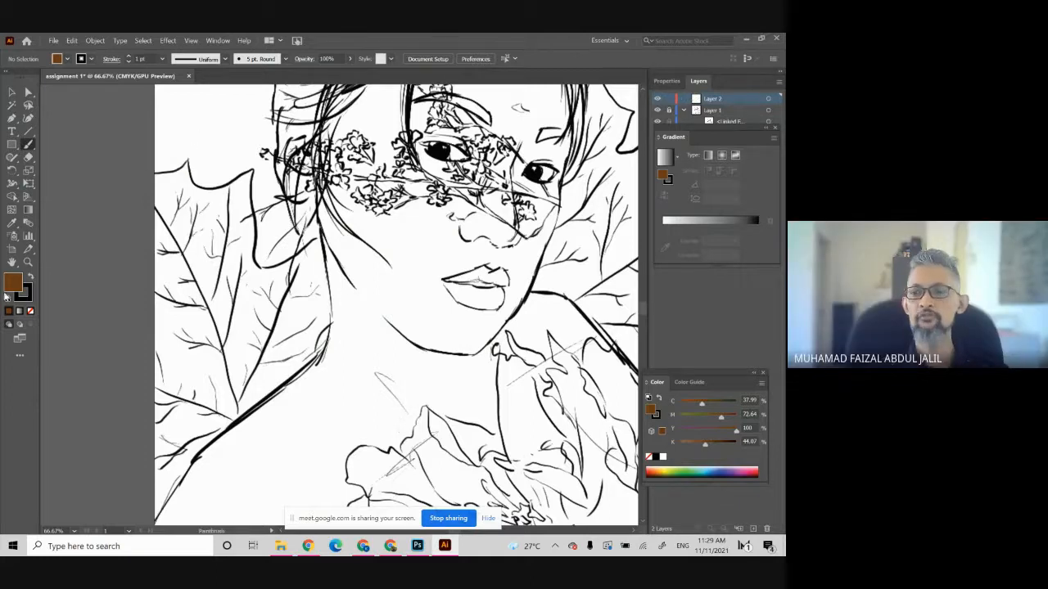
left_click(30, 279)
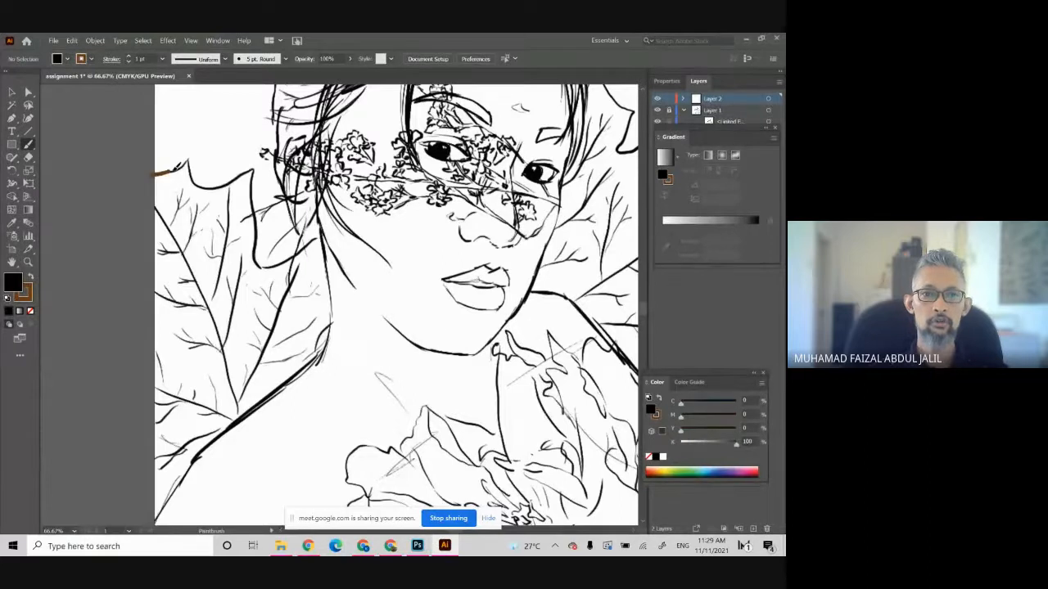
left_click_drag(153, 174, 190, 160)
key("ctrl+z")
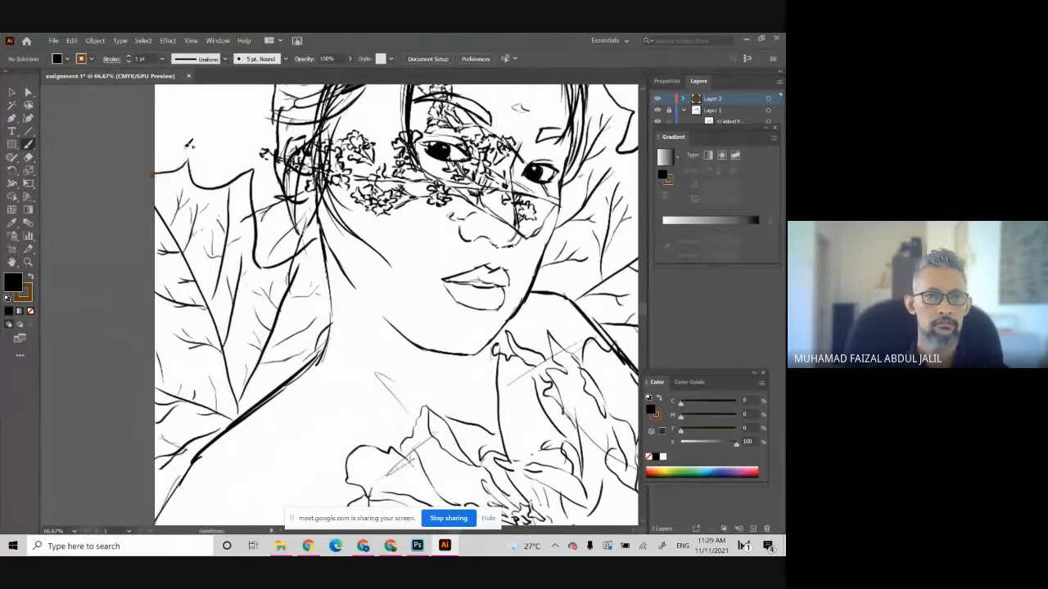
- Set the fill to none so that only the brown stroke colour is used
left_click(30, 311)
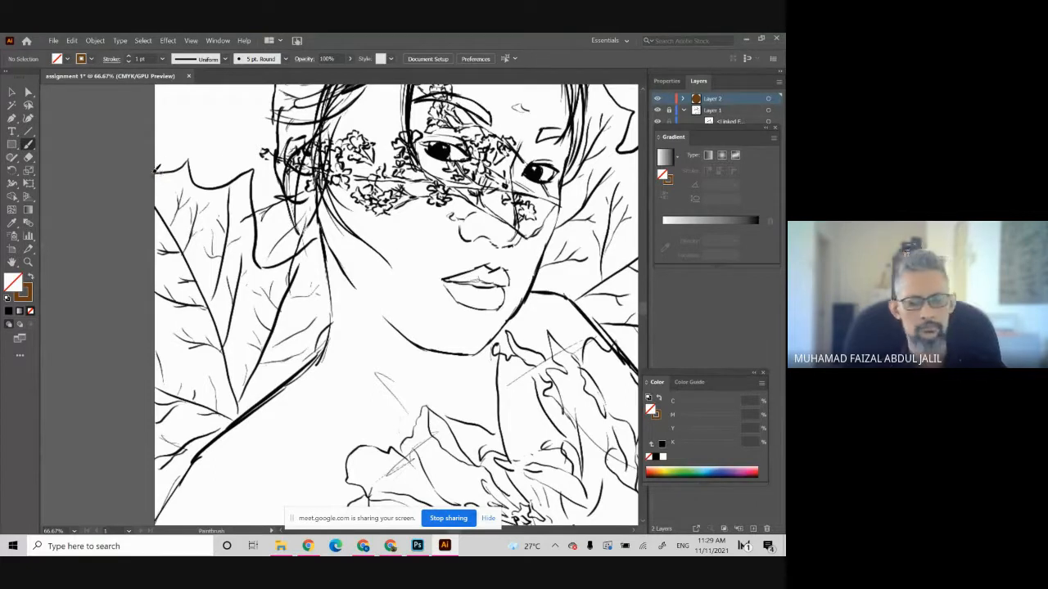
- Trace the outline of the large leaf behind the shoulder with the Paintbrush, closing it beyond the artboard edge
mouse_move(194, 156)
left_mouse_down()
mouse_move(216, 187)
mouse_move(260, 162)
mouse_move(256, 231)
left_mouse_up()
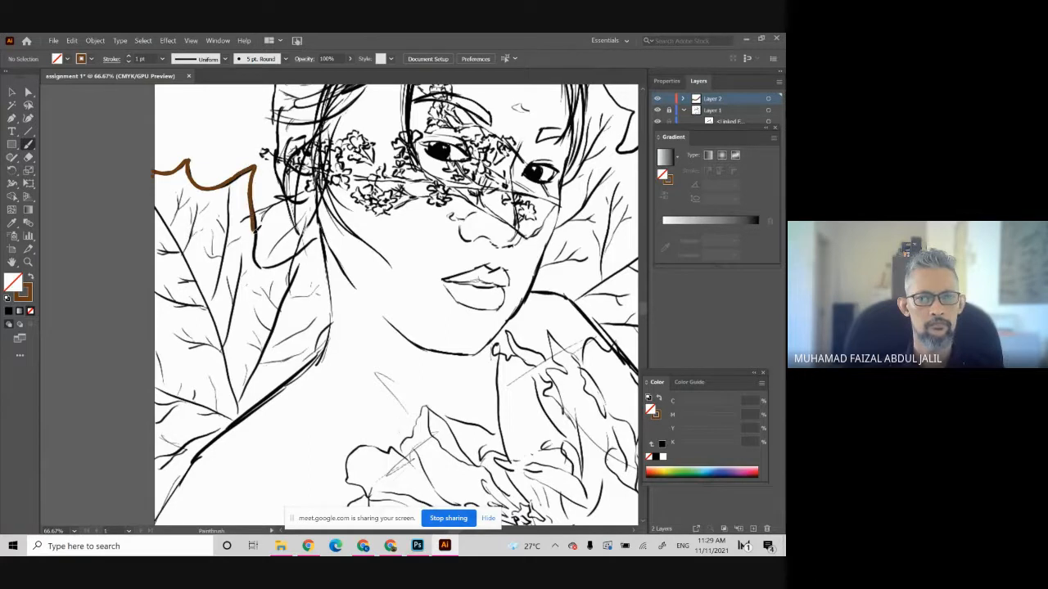
mouse_move(278, 265)
left_mouse_down()
mouse_move(324, 236)
mouse_move(334, 329)
left_mouse_up()
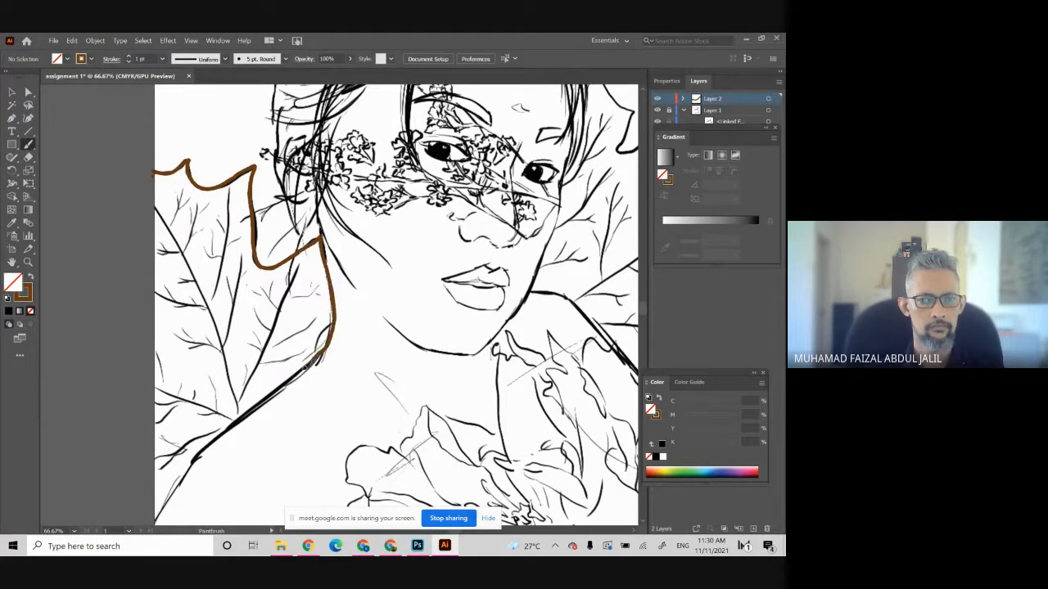
left_click_drag(254, 407, 209, 437)
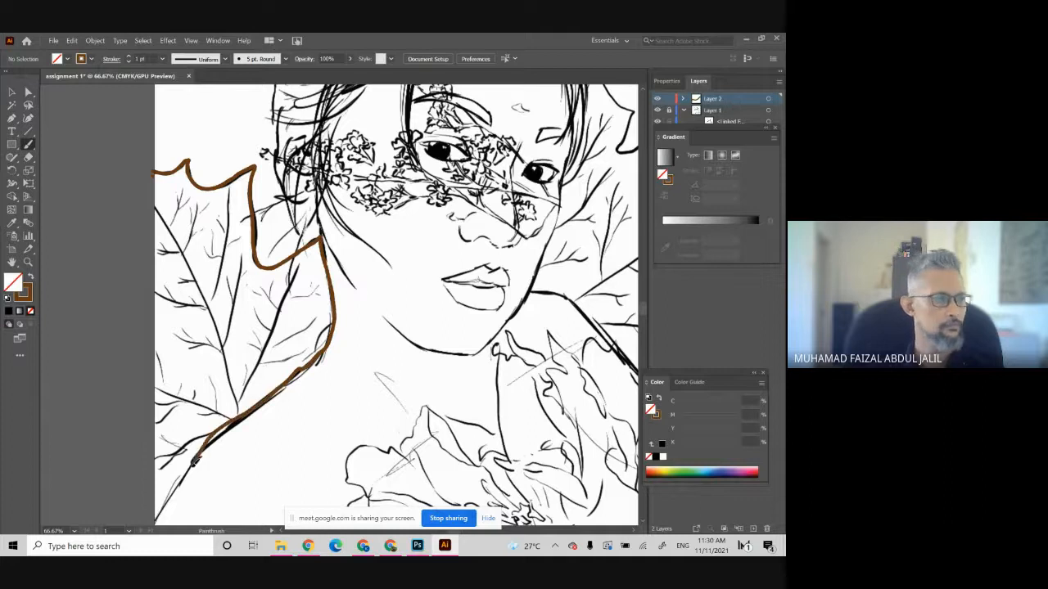
left_click_drag(147, 496, 141, 499)
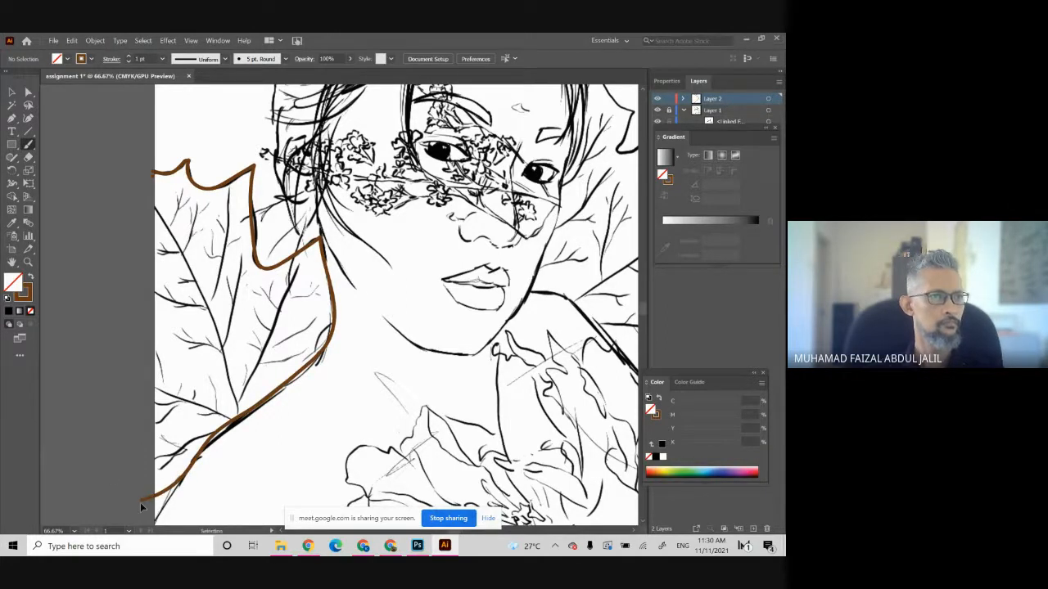
mouse_move(139, 476)
left_mouse_down()
mouse_move(139, 244)
mouse_move(156, 169)
mouse_move(186, 162)
left_mouse_up()
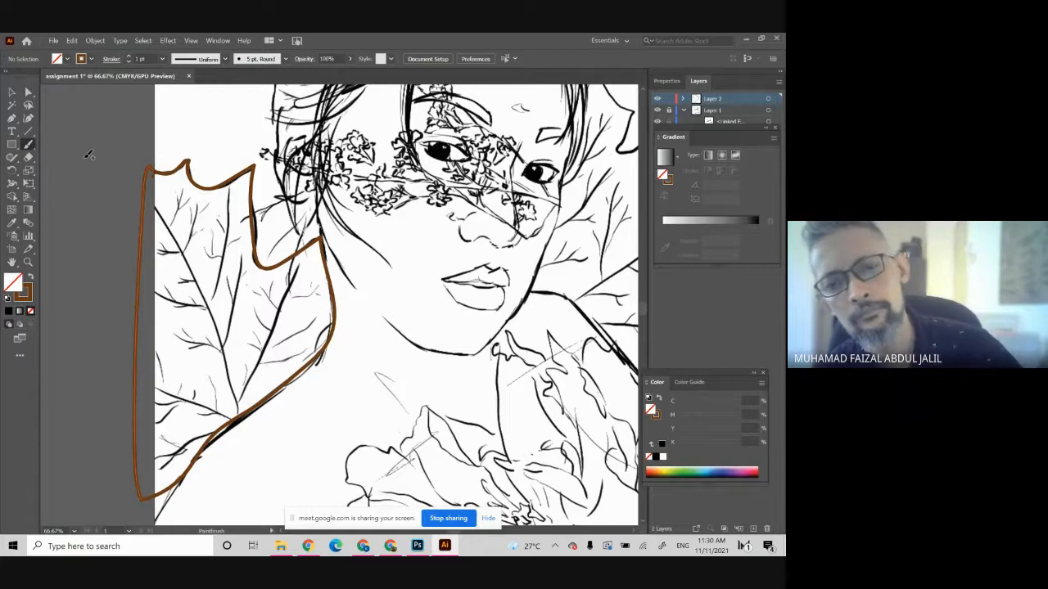
left_click(100, 41)
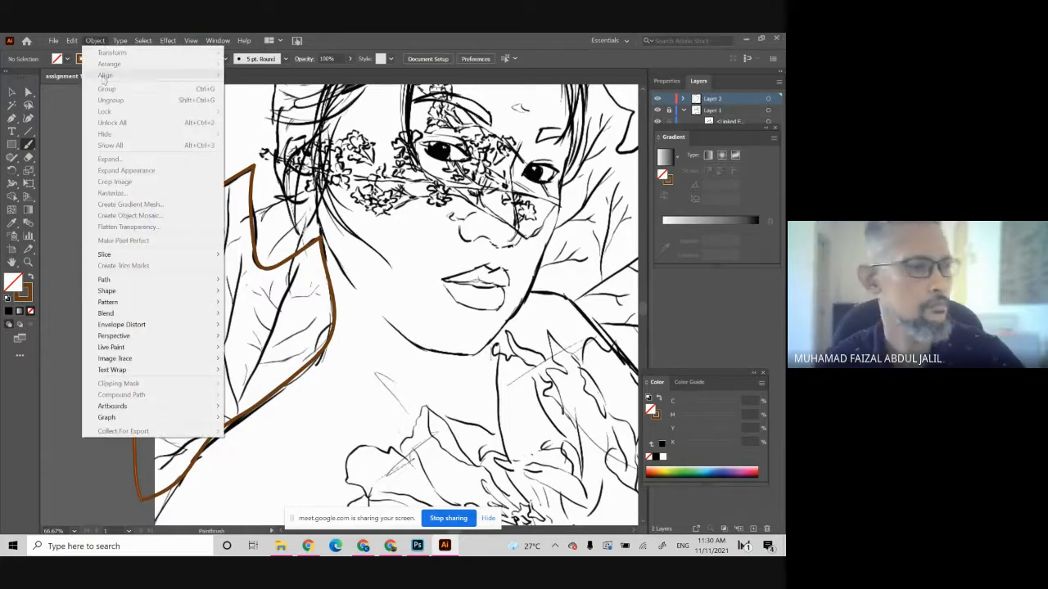
left_click(80, 194)
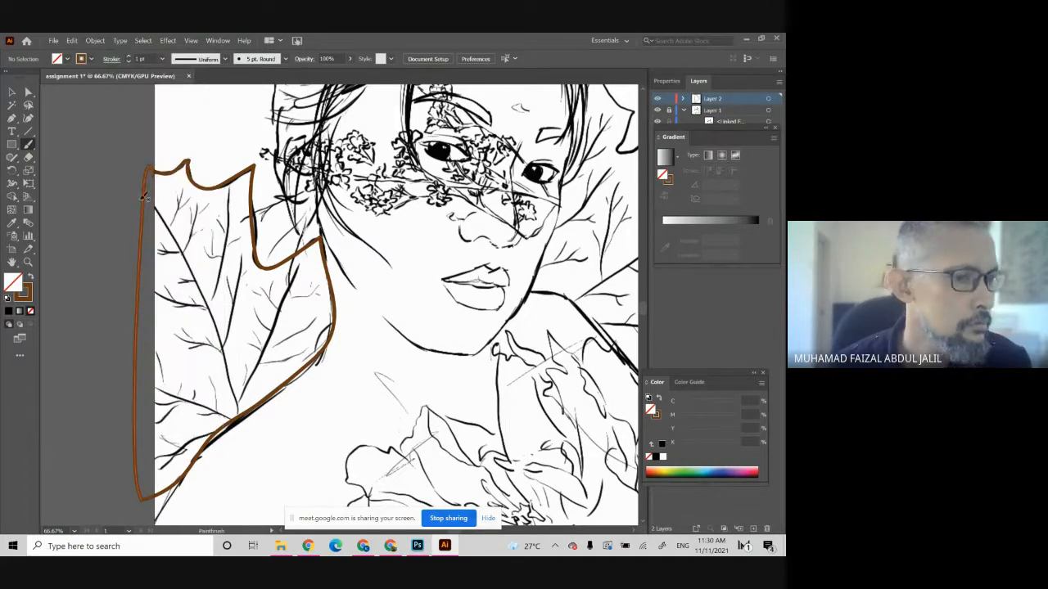
- Select the painted leaf outline and convert it into a Live Paint group, accepting the loss of brush appearance
left_click(9, 93)
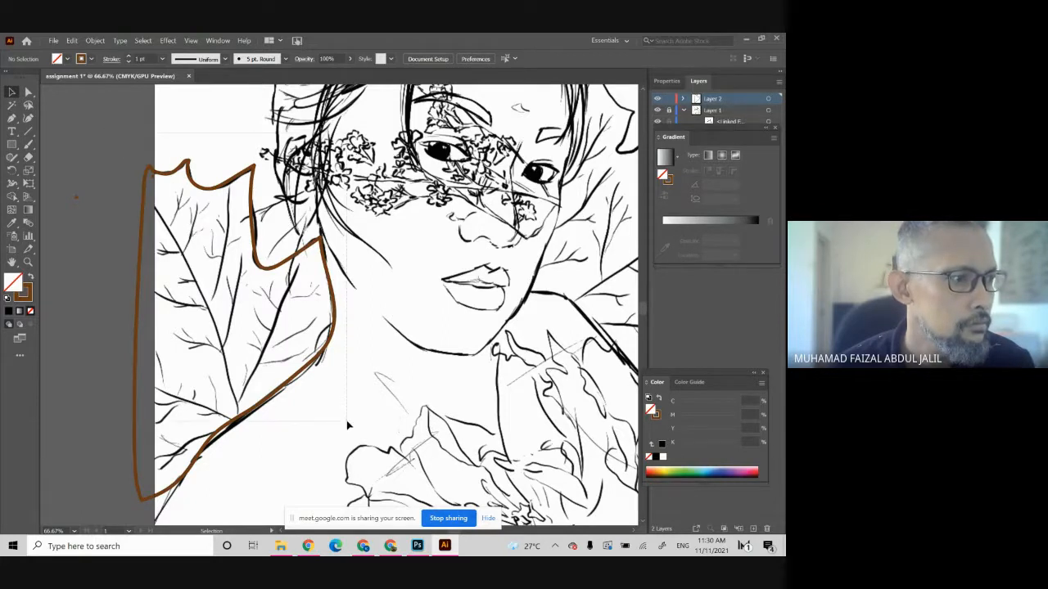
key("ctrl+a")
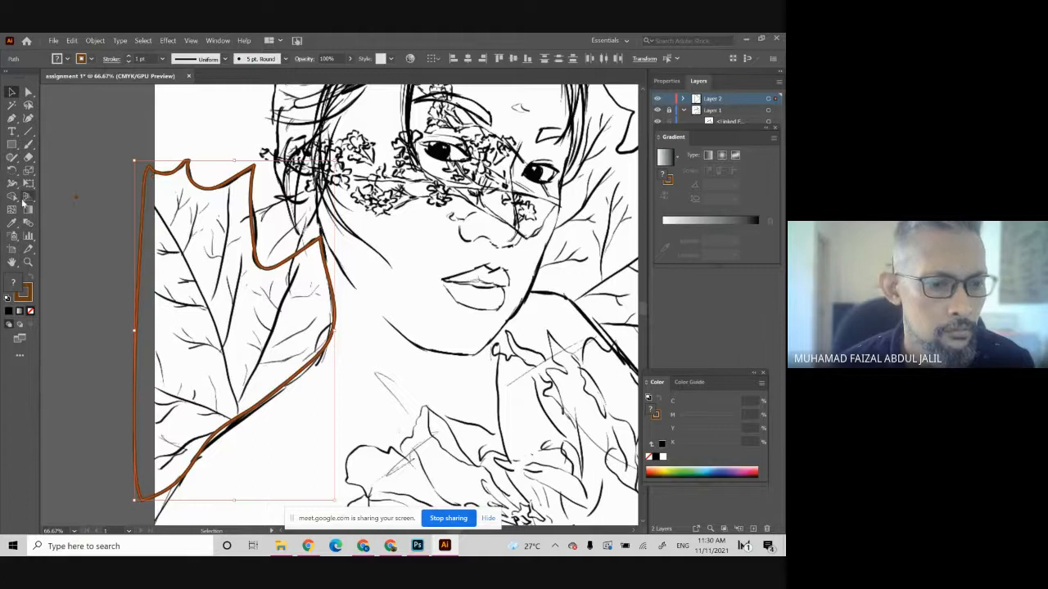
key("k")
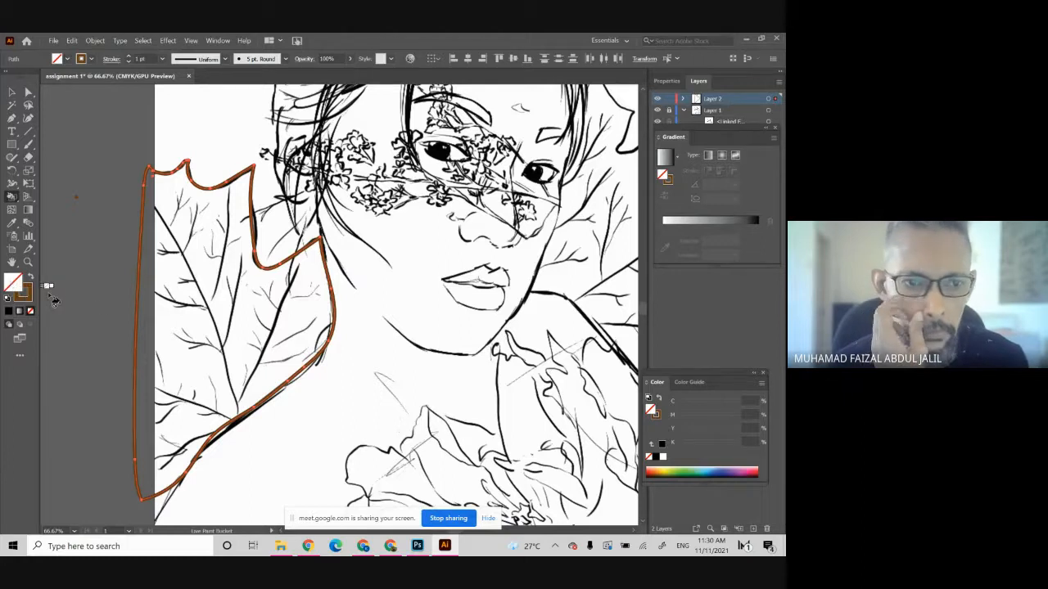
left_click(252, 353)
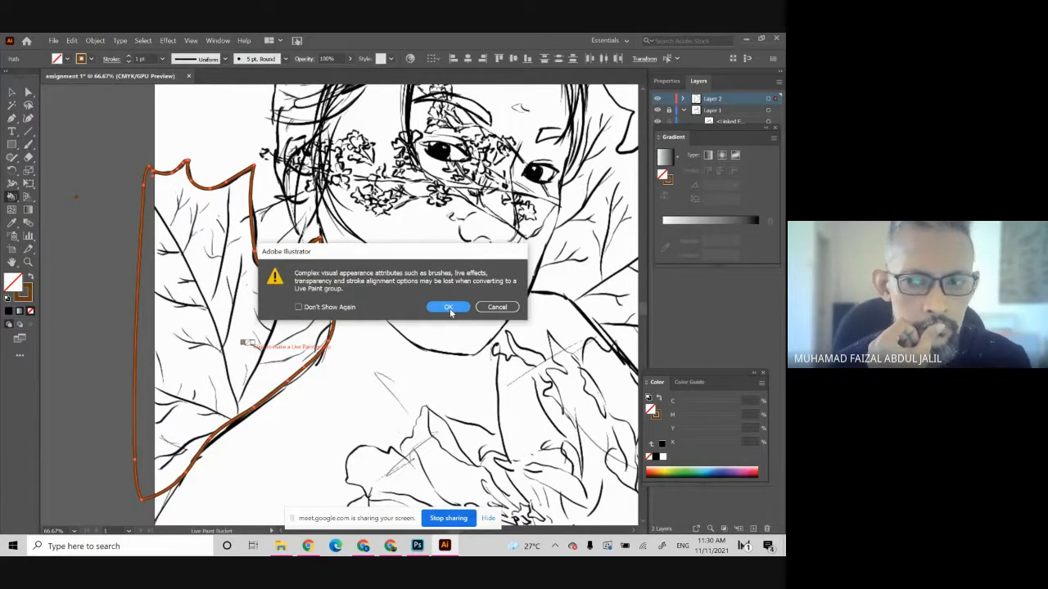
left_click(448, 309)
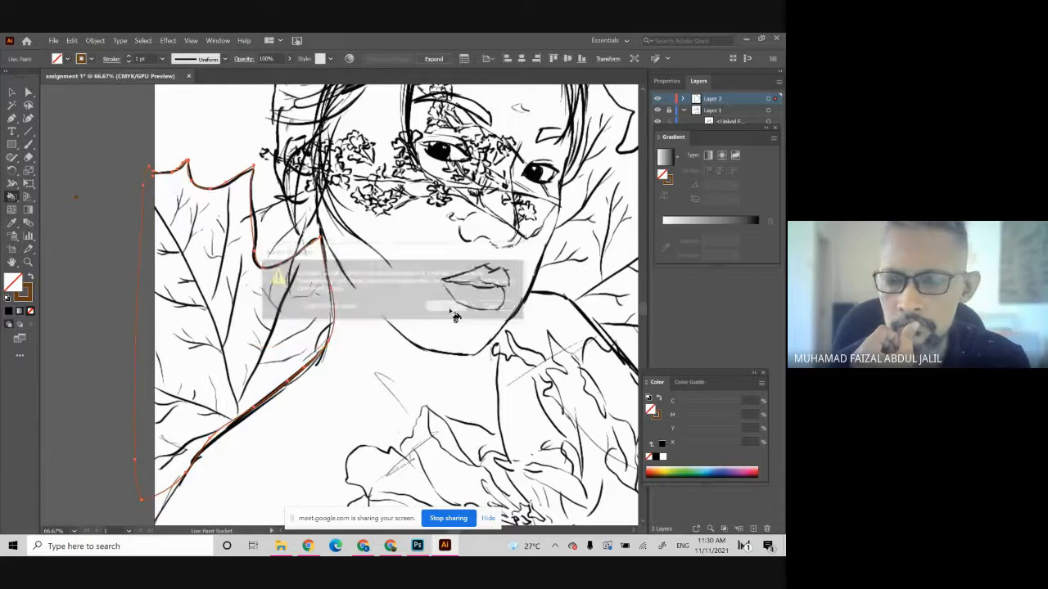
- Try swapping the fill and stroke colours, restore them, and undo the Live Paint conversion and the painted leaf outline
left_click(29, 278)
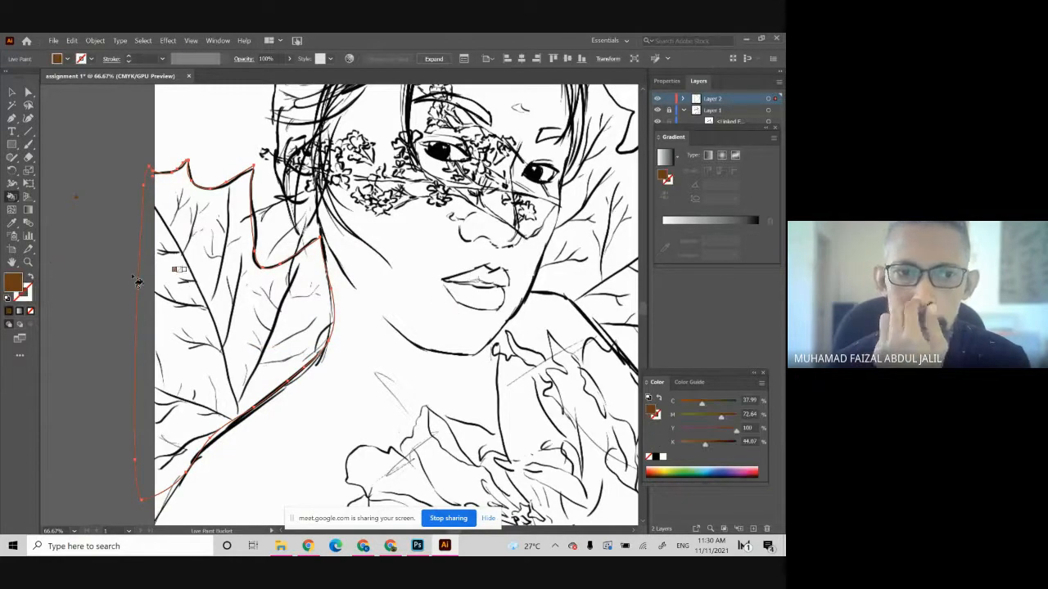
left_click(31, 279)
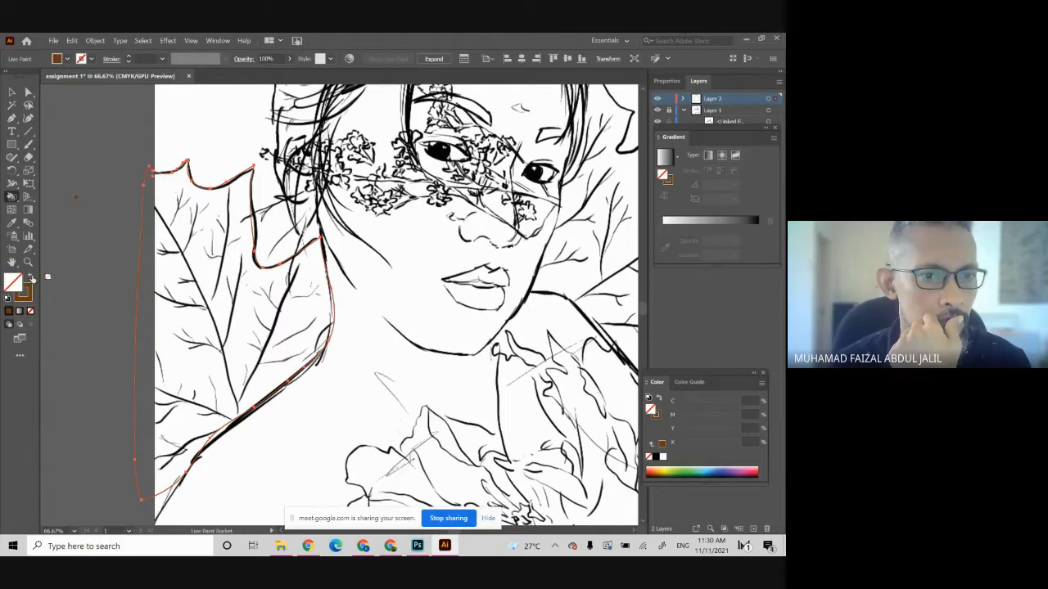
key("ctrl+z")
key("ctrl+z")
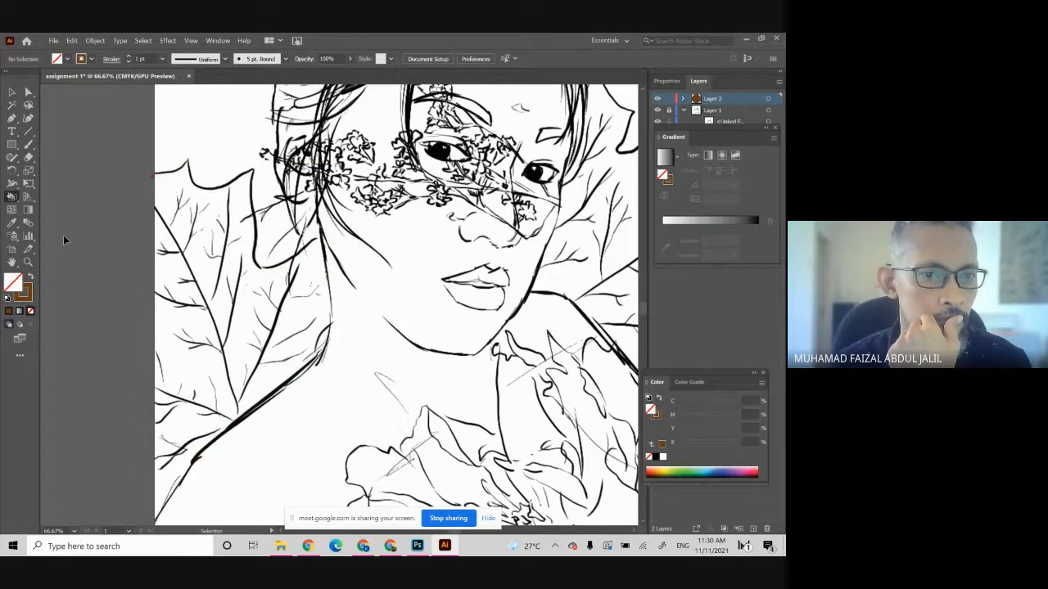
- Trace the leaf behind the shoulder as one closed Pencil shape extending past the artboard edge, and swap its colours to a brown fill without stroke
left_click(29, 143)
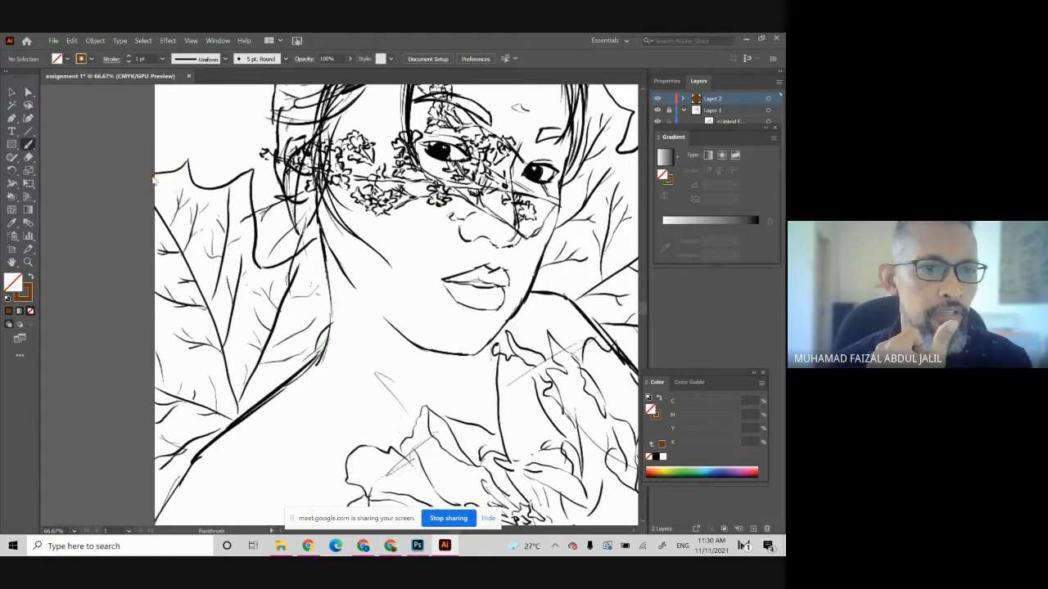
left_click(12, 120)
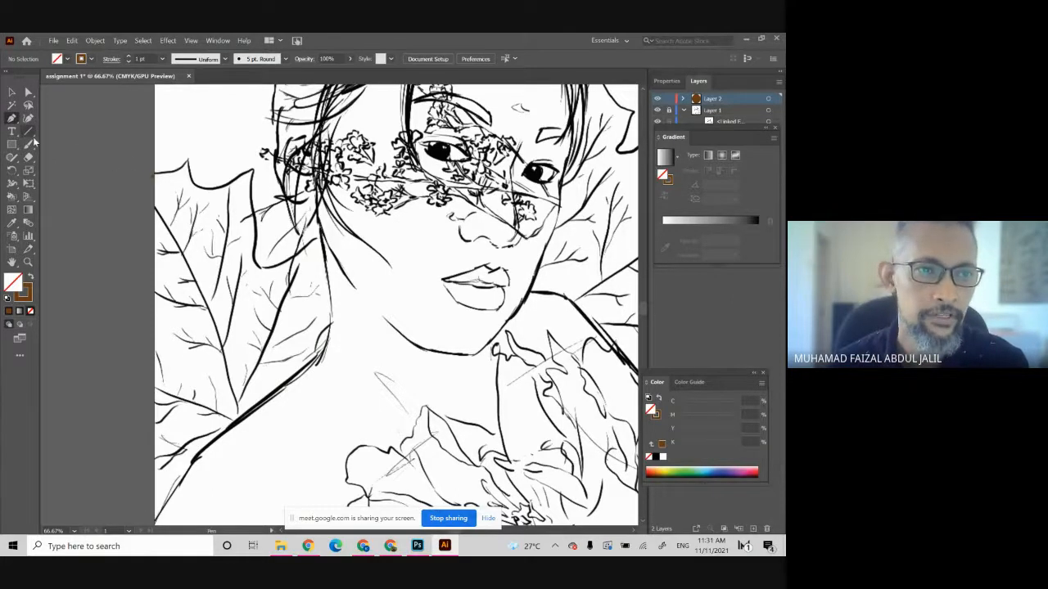
key("n")
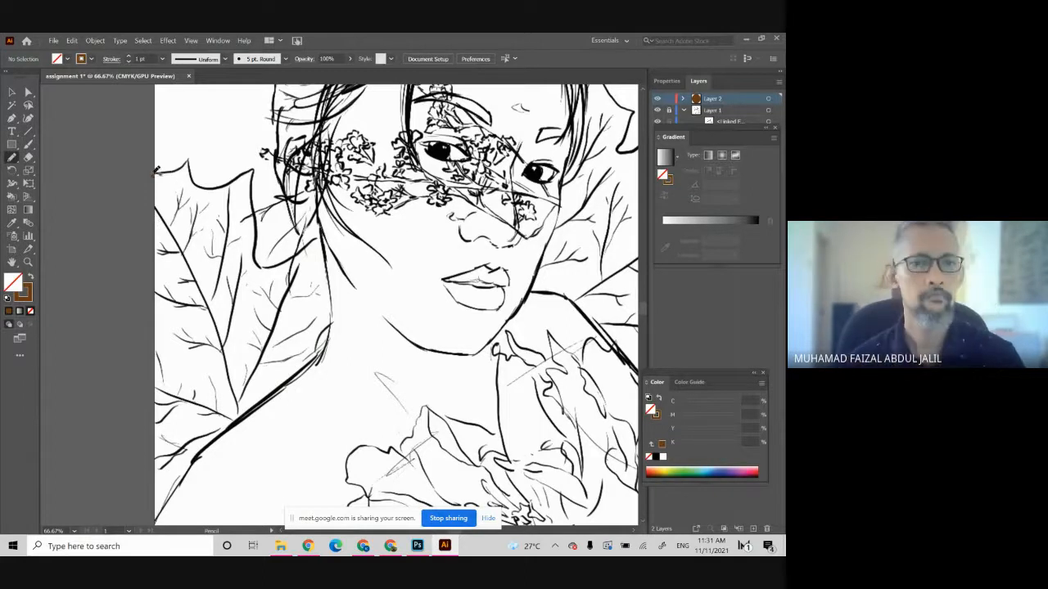
mouse_move(192, 159)
left_mouse_down()
mouse_move(196, 181)
mouse_move(255, 176)
left_mouse_up()
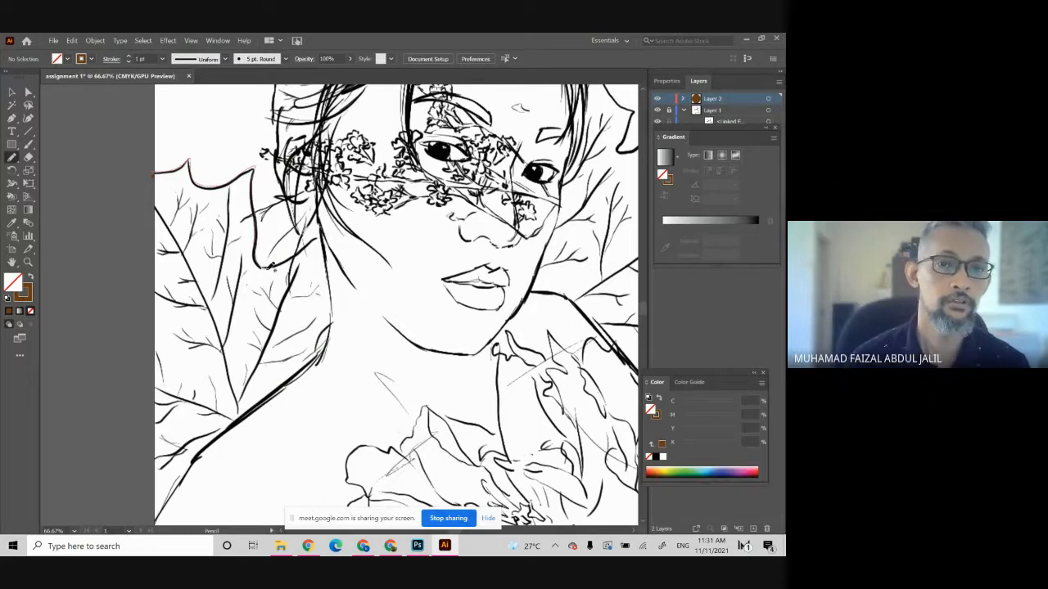
mouse_move(326, 236)
left_mouse_down()
mouse_move(335, 343)
mouse_move(320, 371)
mouse_move(207, 457)
mouse_move(154, 517)
mouse_move(126, 375)
mouse_move(127, 256)
mouse_move(154, 170)
left_mouse_up()
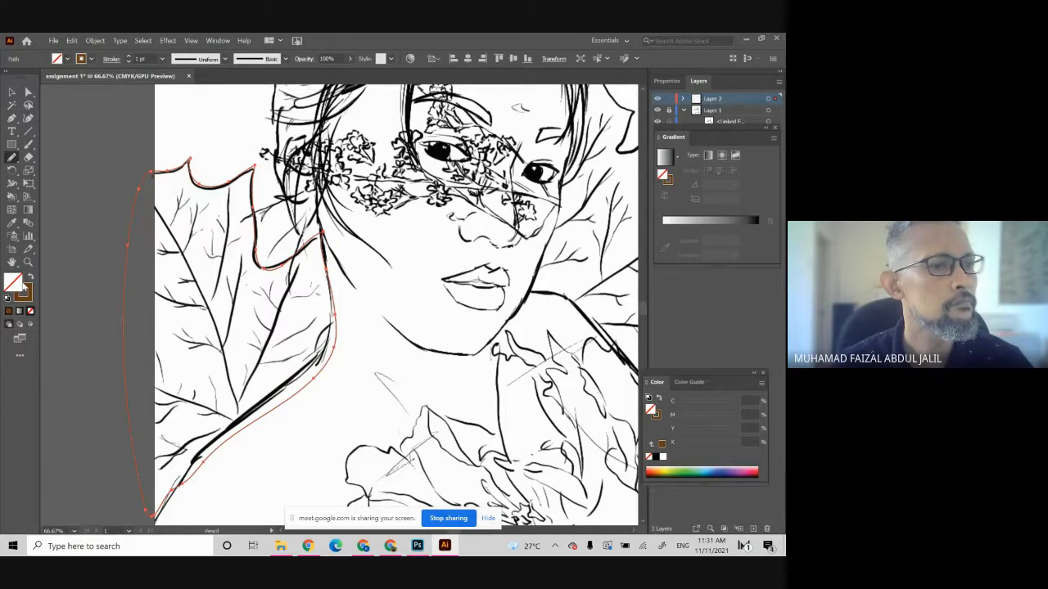
left_click(31, 278)
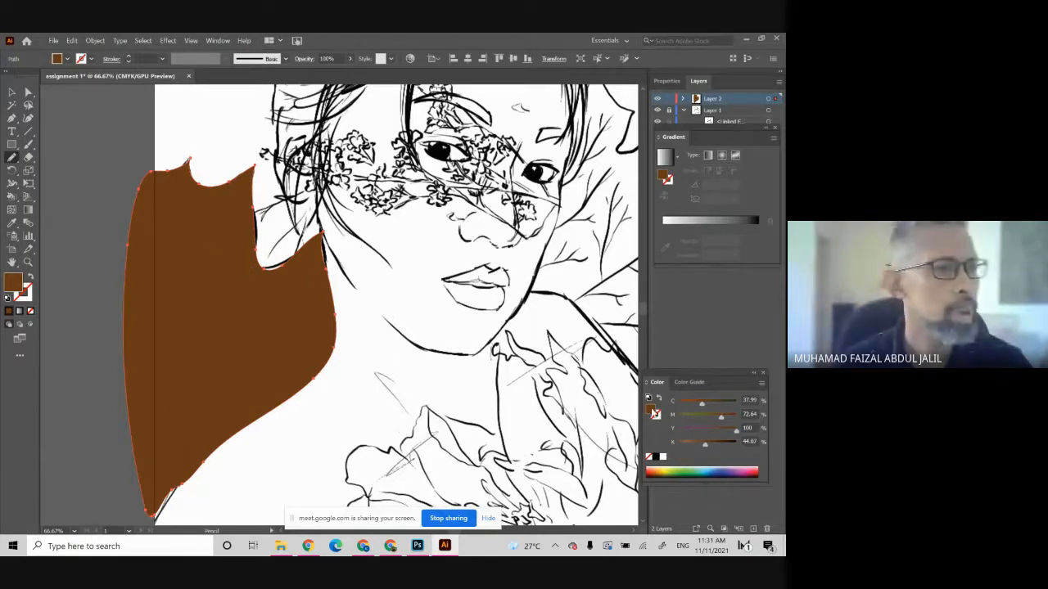
- Lighten the leaf shape's fill to an orange-brown of about C 28, M 70, Y 97, K 19
double_click(651, 409)
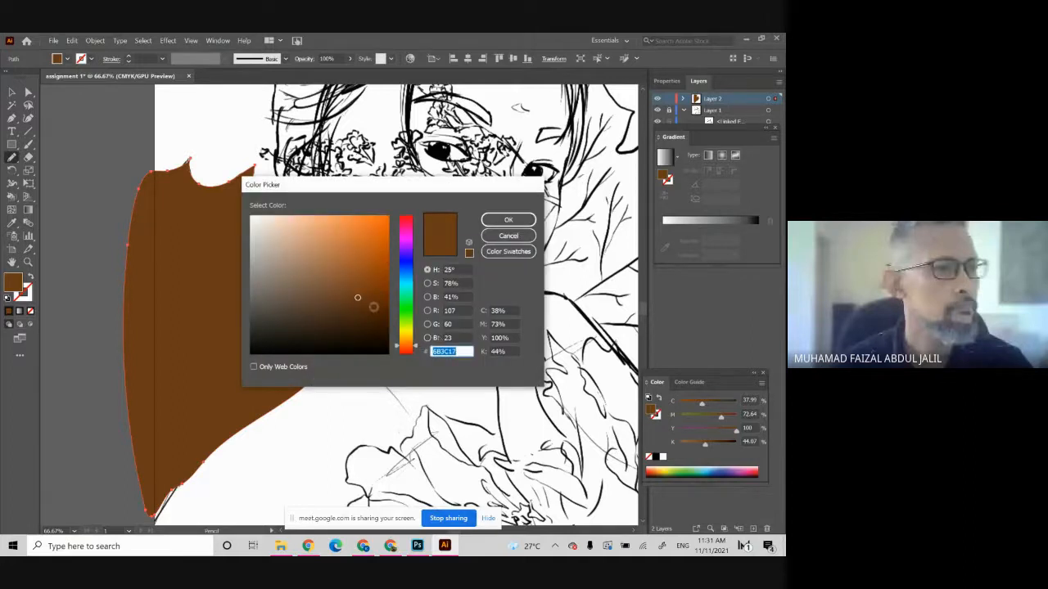
left_click(378, 310)
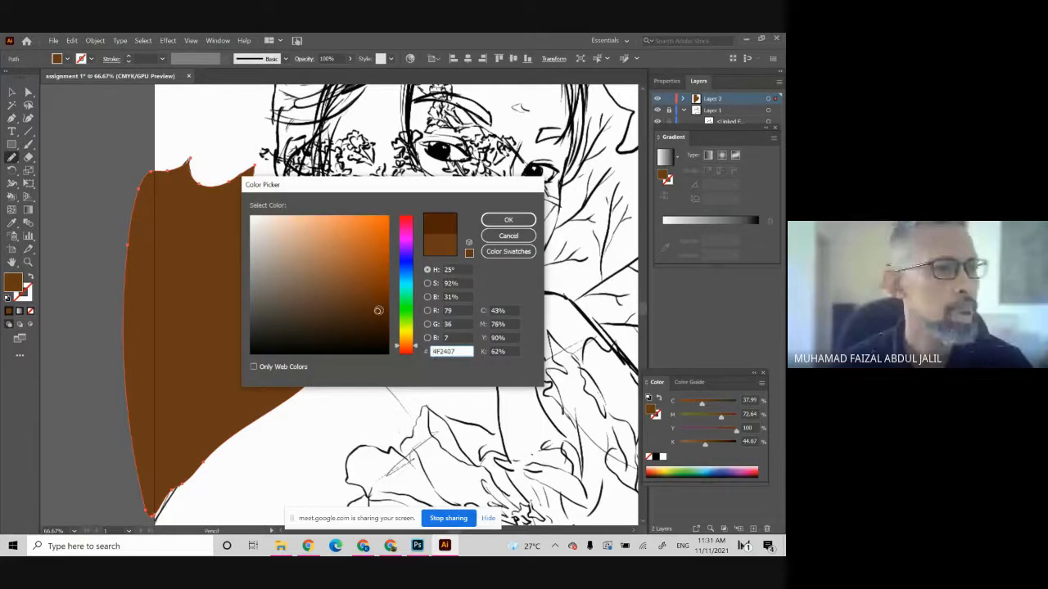
left_click(374, 288)
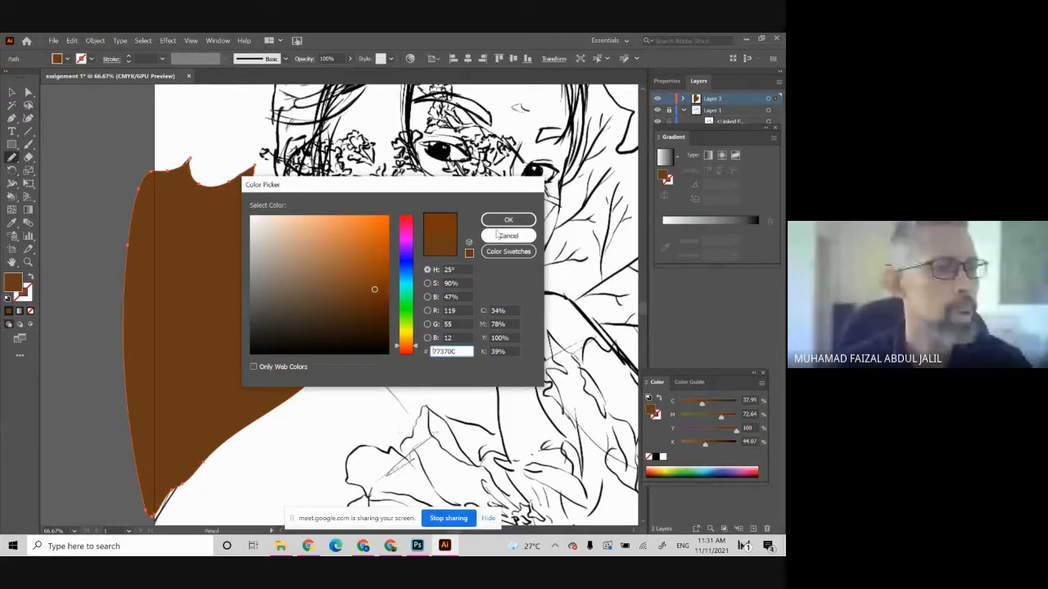
left_click(365, 282)
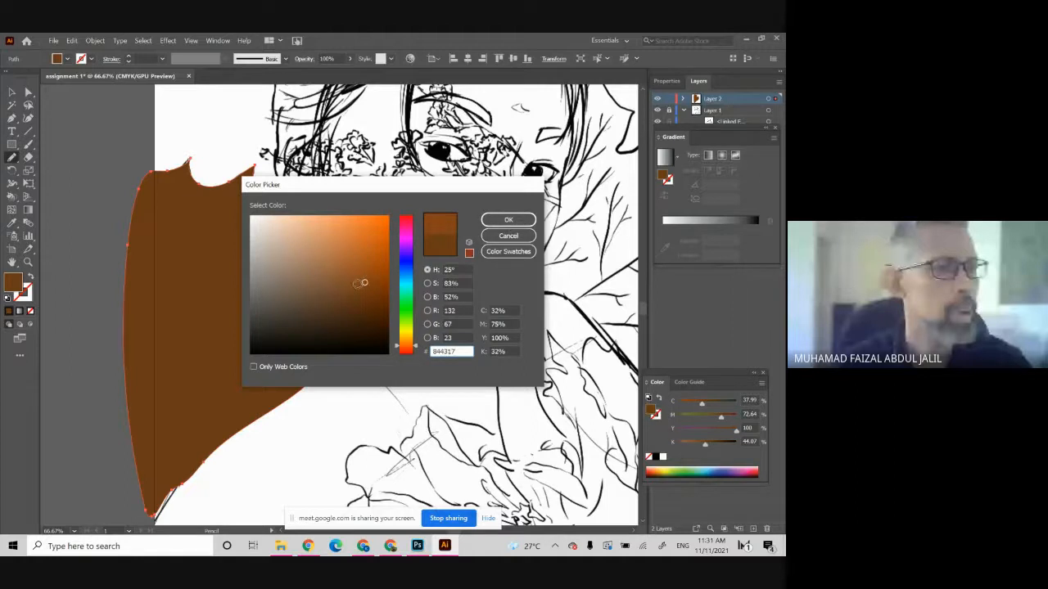
left_click(374, 258)
mouse_move(375, 258)
left_mouse_down()
mouse_move(351, 281)
mouse_move(354, 268)
left_mouse_up()
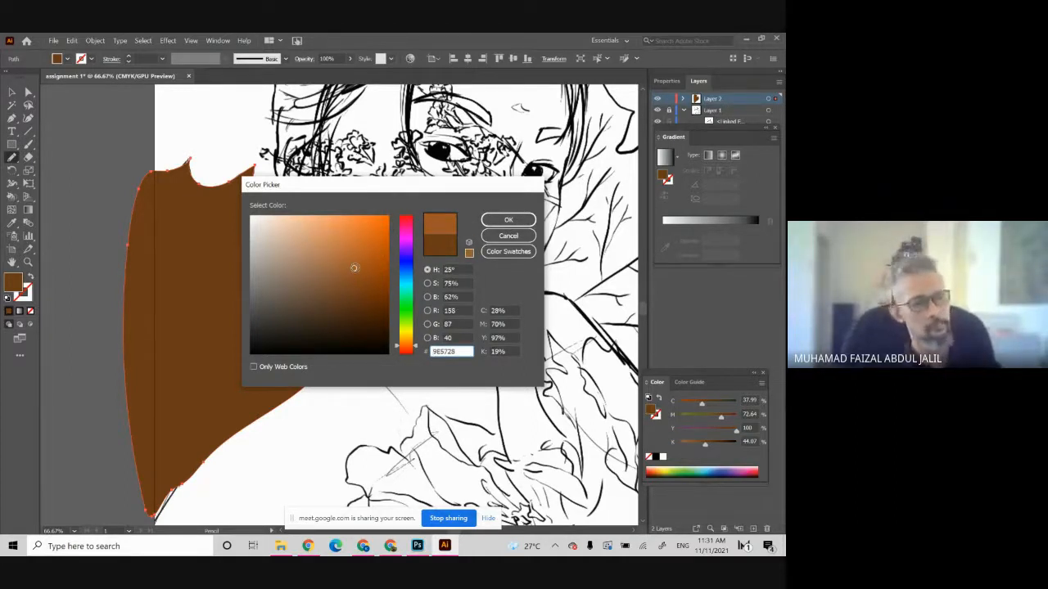
left_click(508, 221)
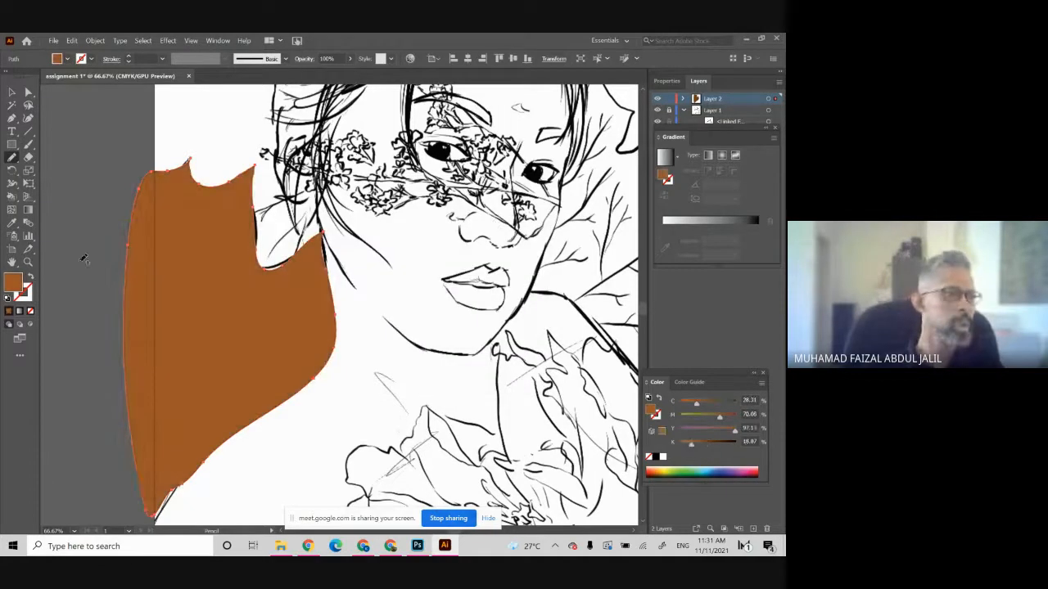
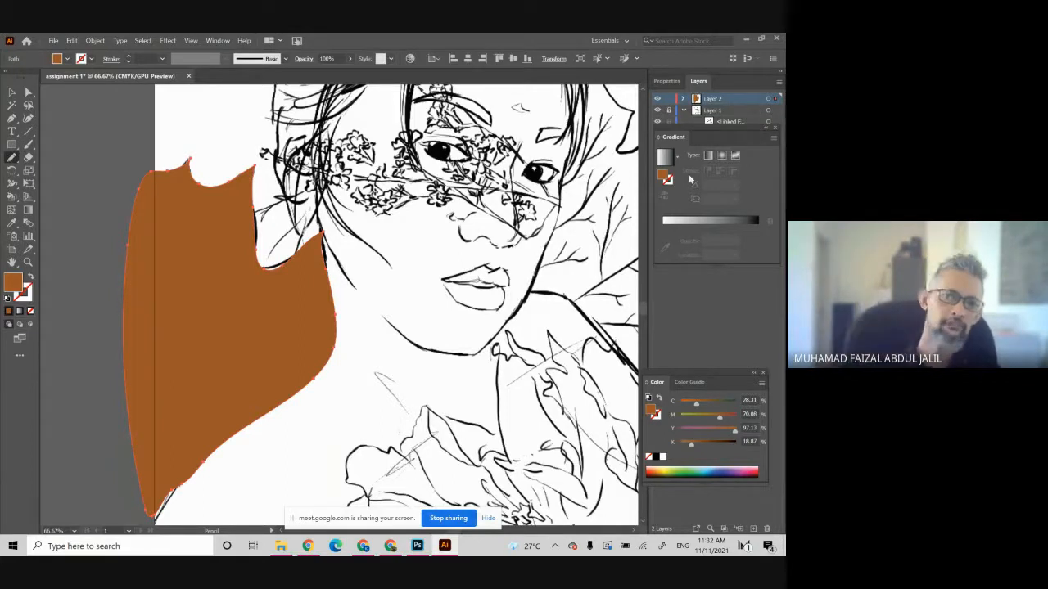
- Collapse the Gradient panel, lock the layer holding the filled leaf, and add a new active layer above it
left_click(764, 129)
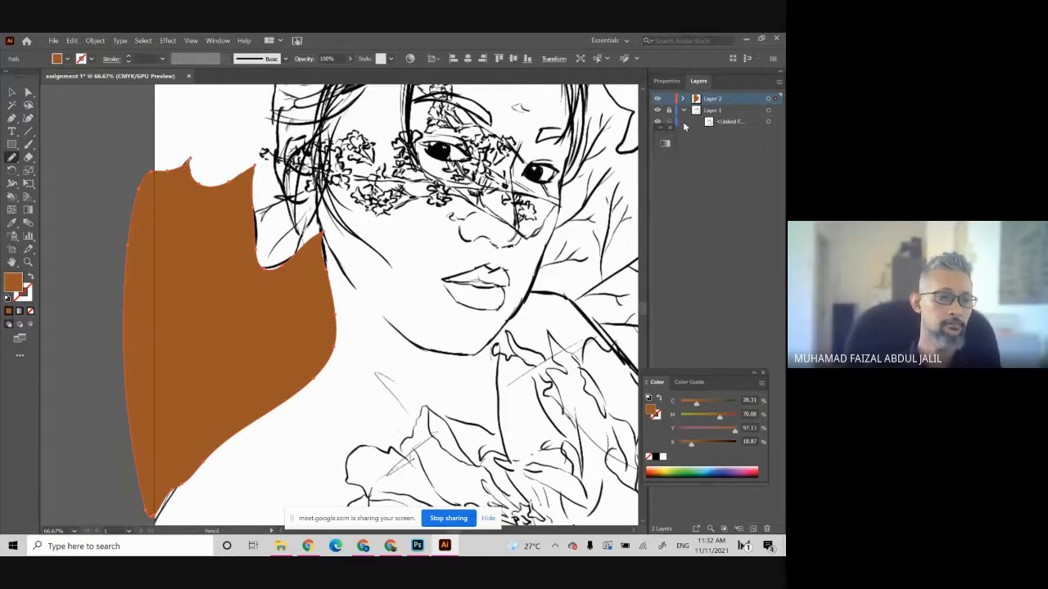
left_click(669, 99)
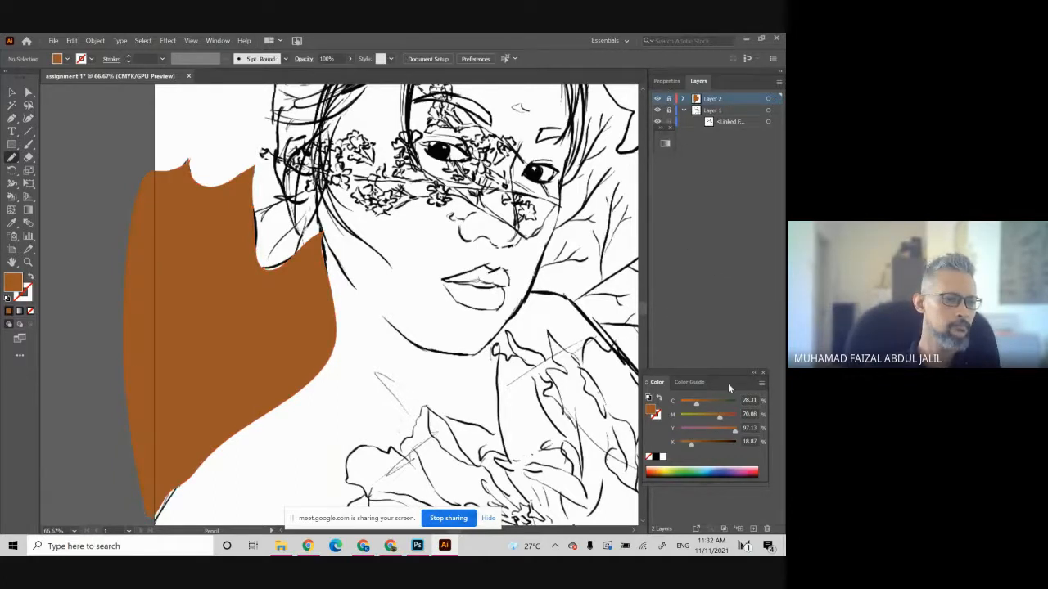
left_click(754, 529)
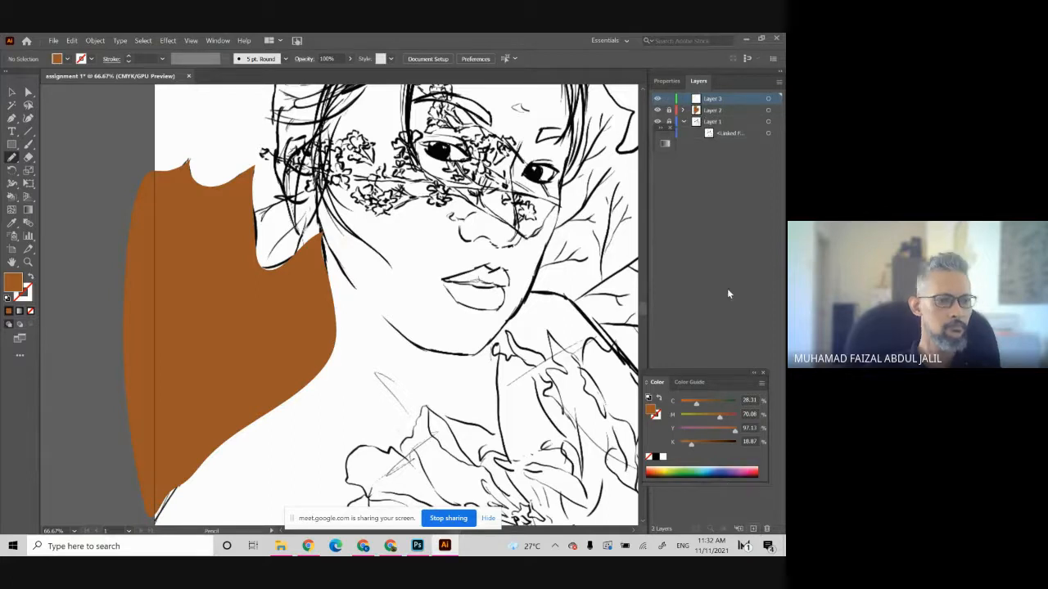
left_click(730, 110)
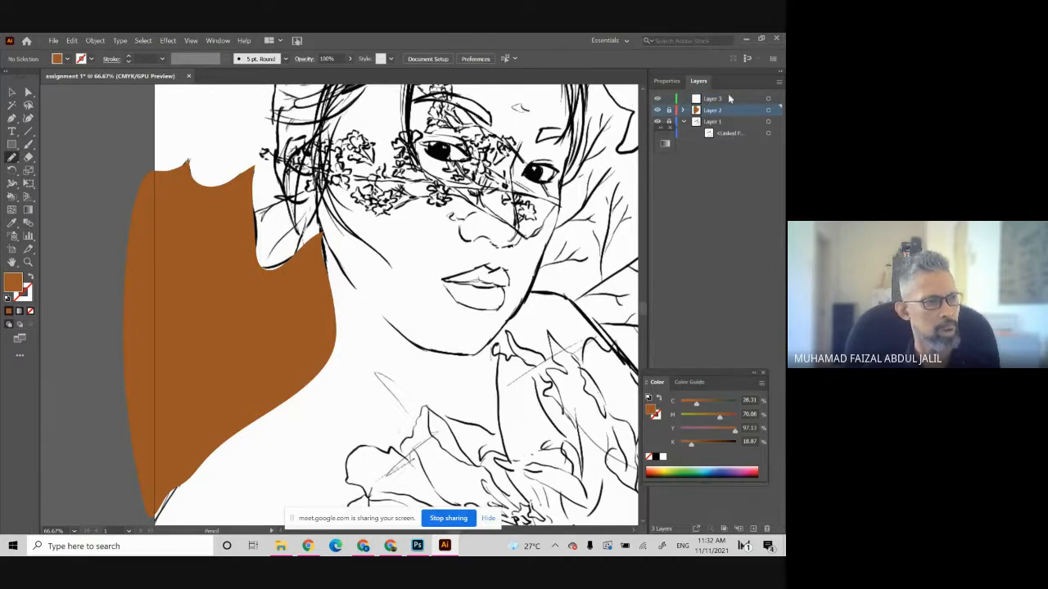
left_click(729, 98)
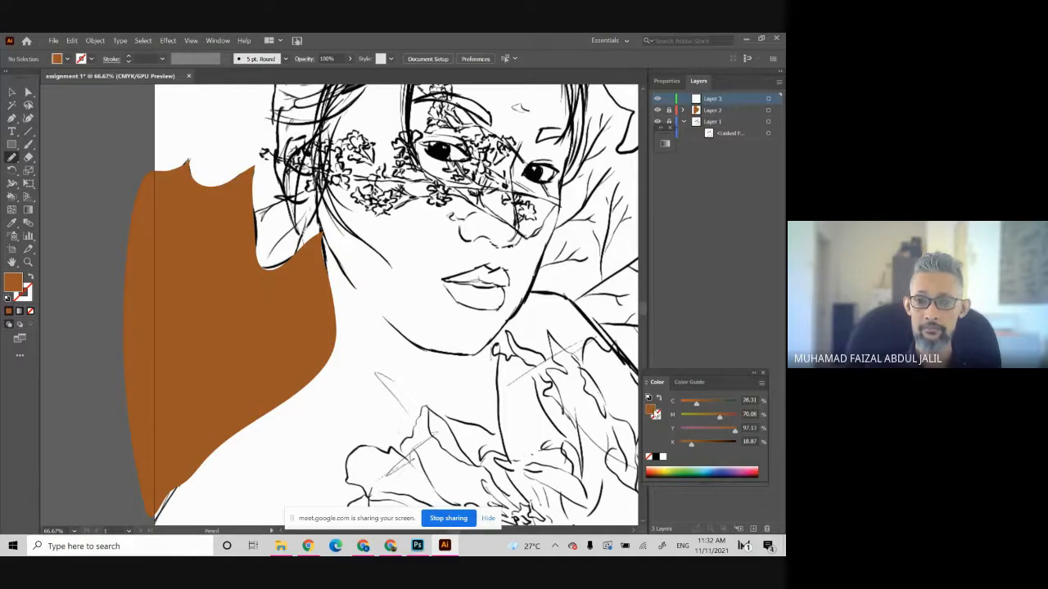
- Darken the fill colour to a deep brown by raising its black value to 67%
left_click_drag(691, 442, 718, 443)
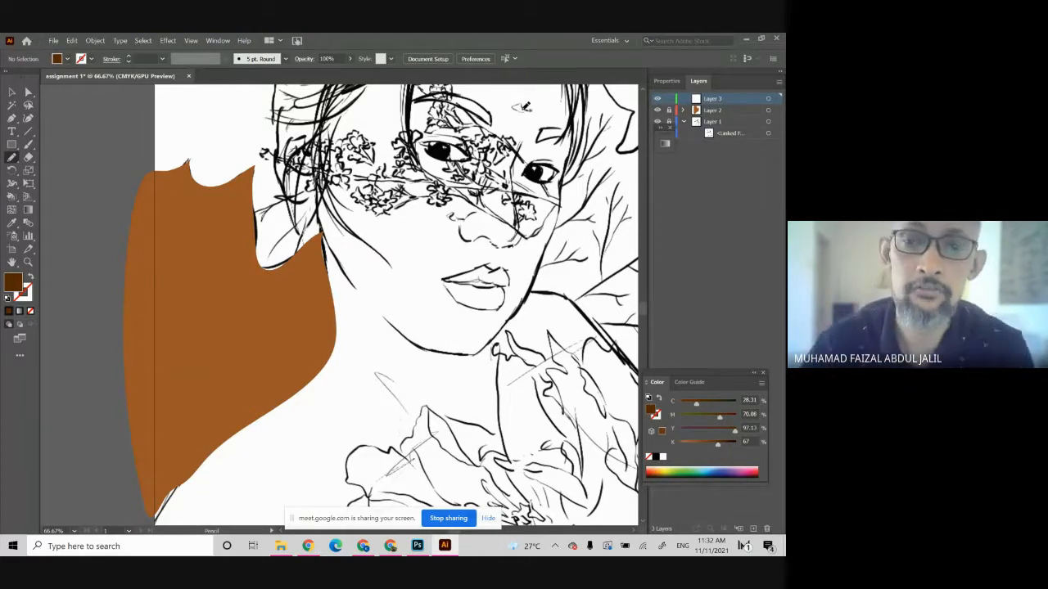
left_click(350, 58)
left_click(188, 211)
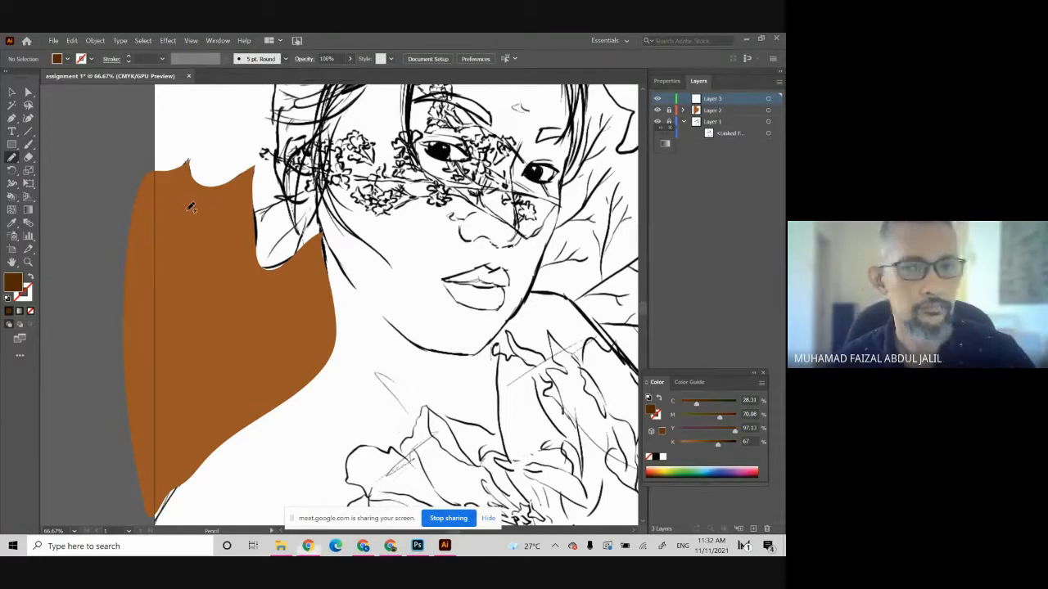
mouse_move(188, 213)
left_mouse_down()
mouse_move(242, 203)
mouse_move(229, 211)
left_mouse_up()
key("ctrl+z")
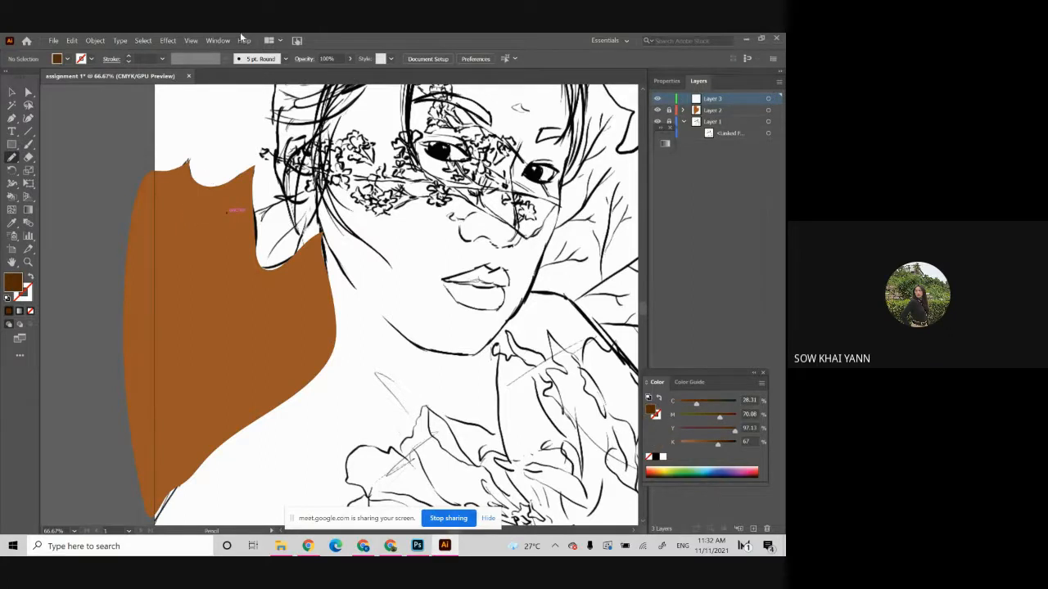
left_click(210, 39)
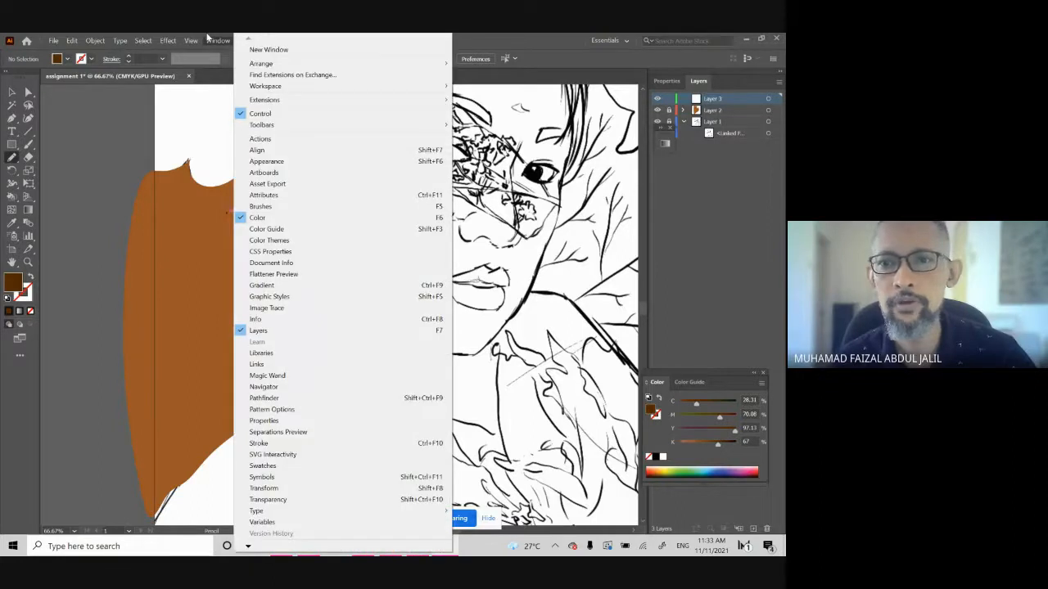
mouse_move(191, 40)
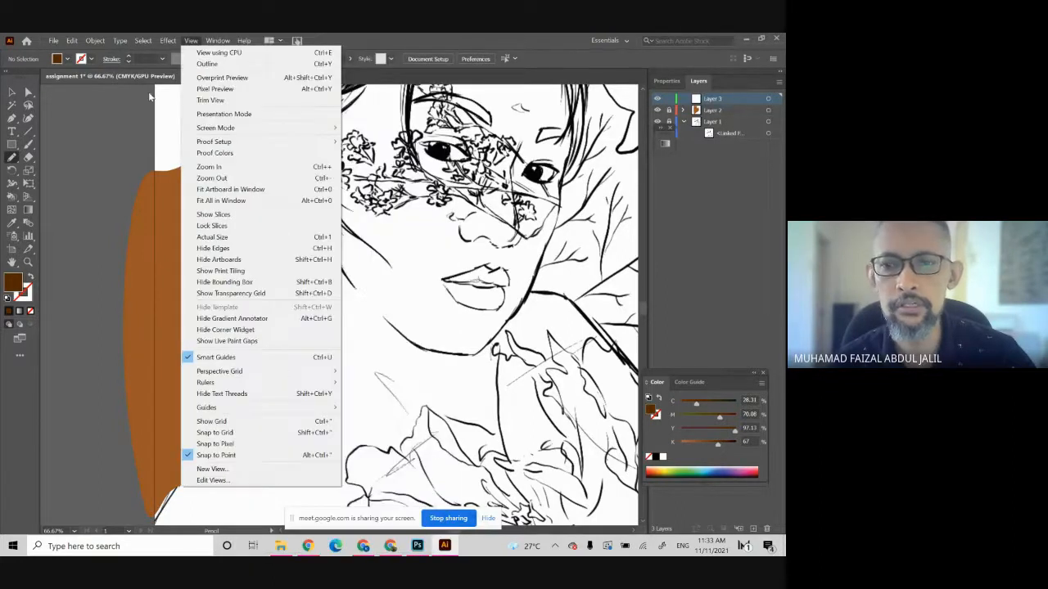
left_click(149, 97)
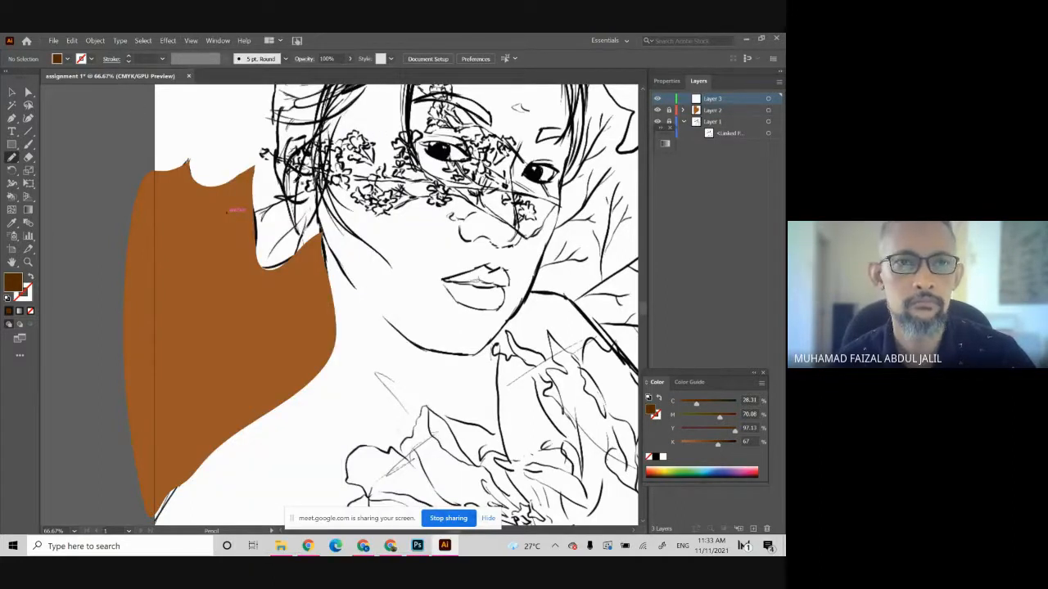
key("ctrl+z")
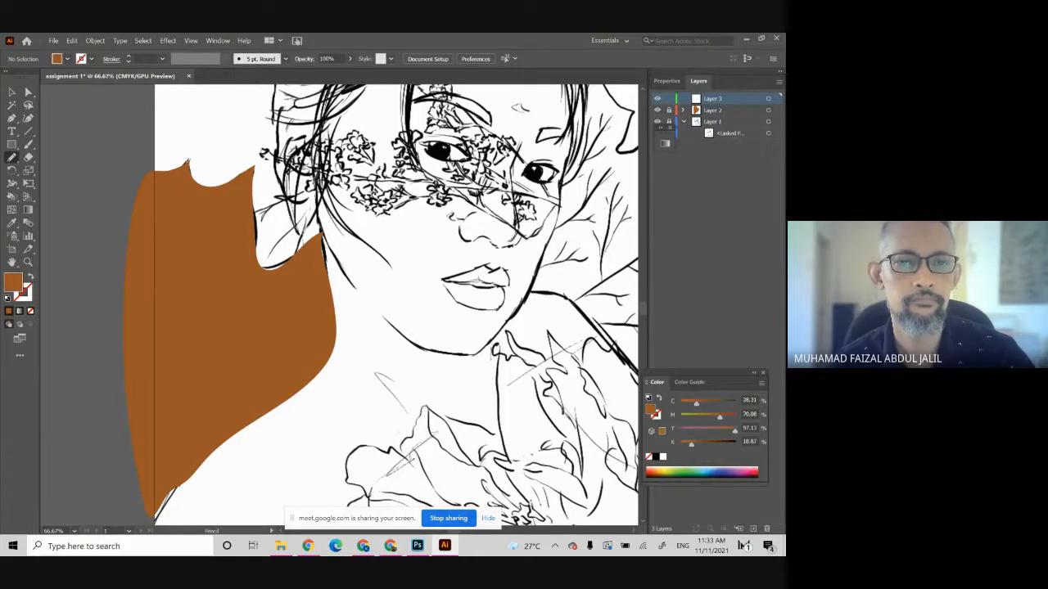
left_click(386, 546)
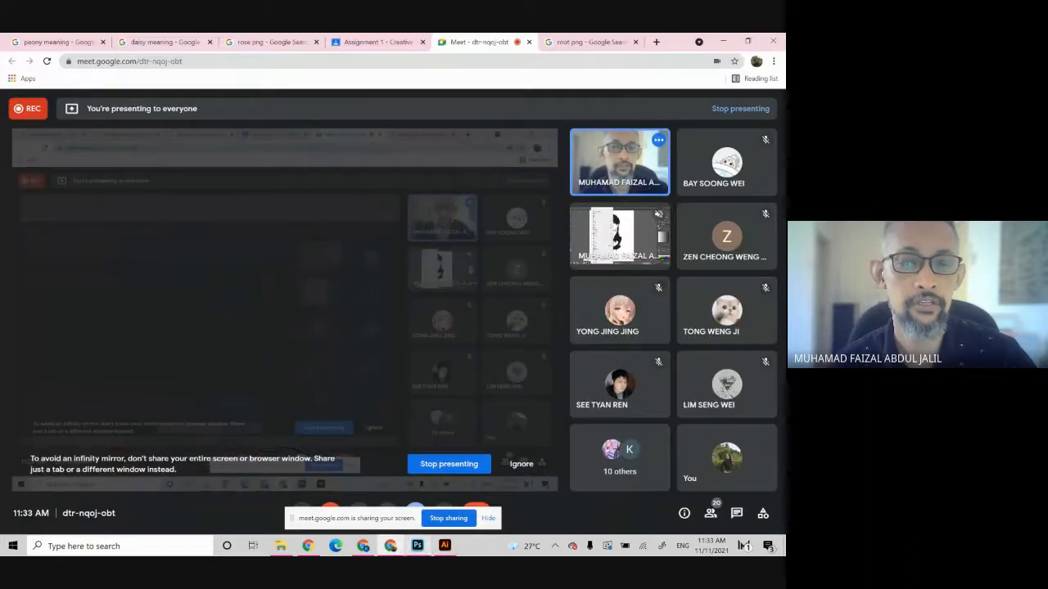
left_click(443, 553)
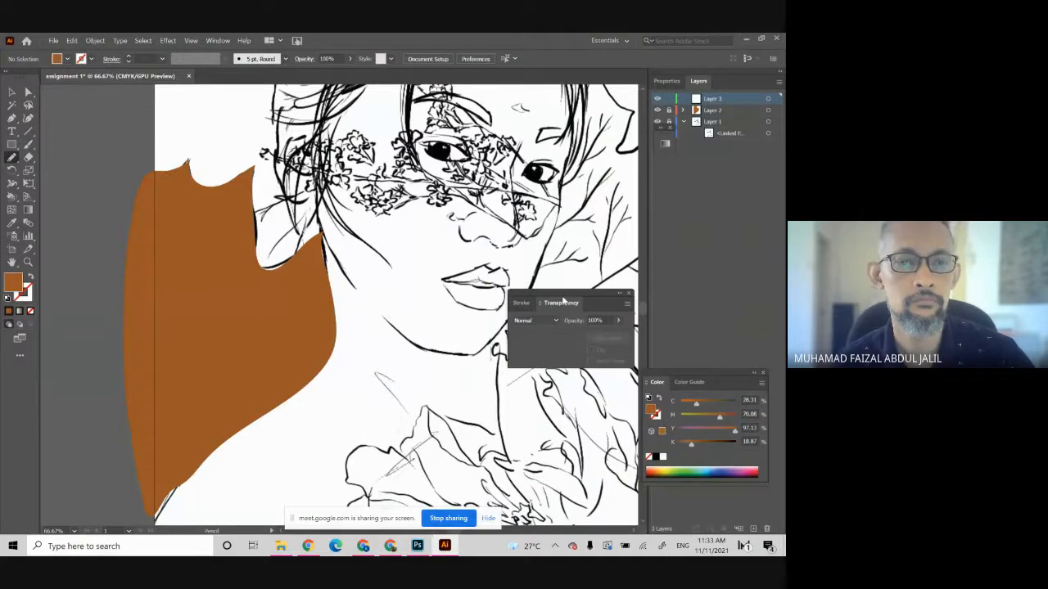
- Place the Transparency panel above the Color panel, then unlock Layer 2 with the filled leaf and make it active
left_click_drag(563, 302, 695, 271)
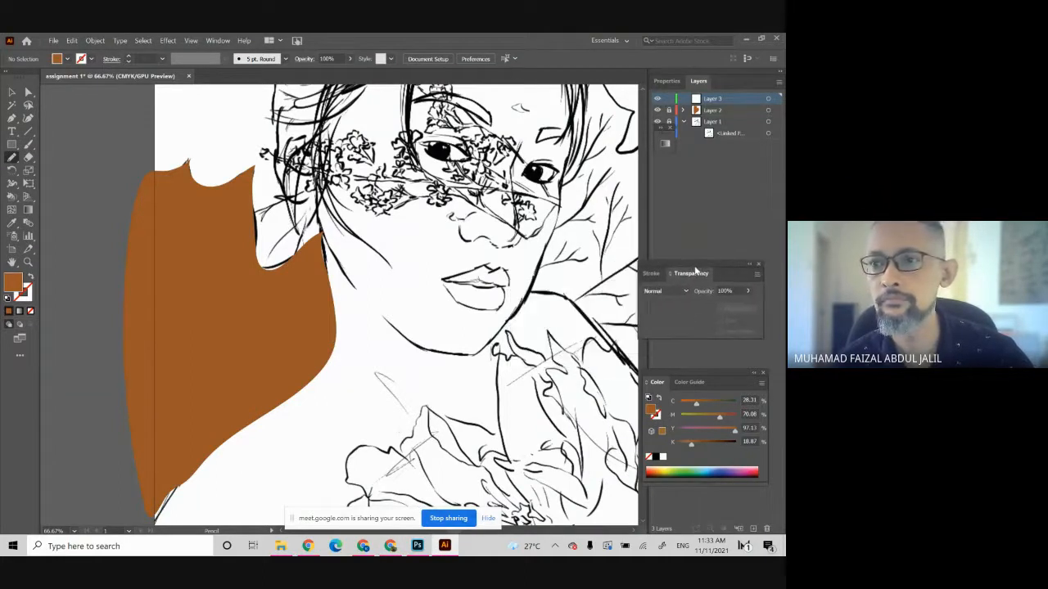
left_click(669, 110)
left_click(713, 111)
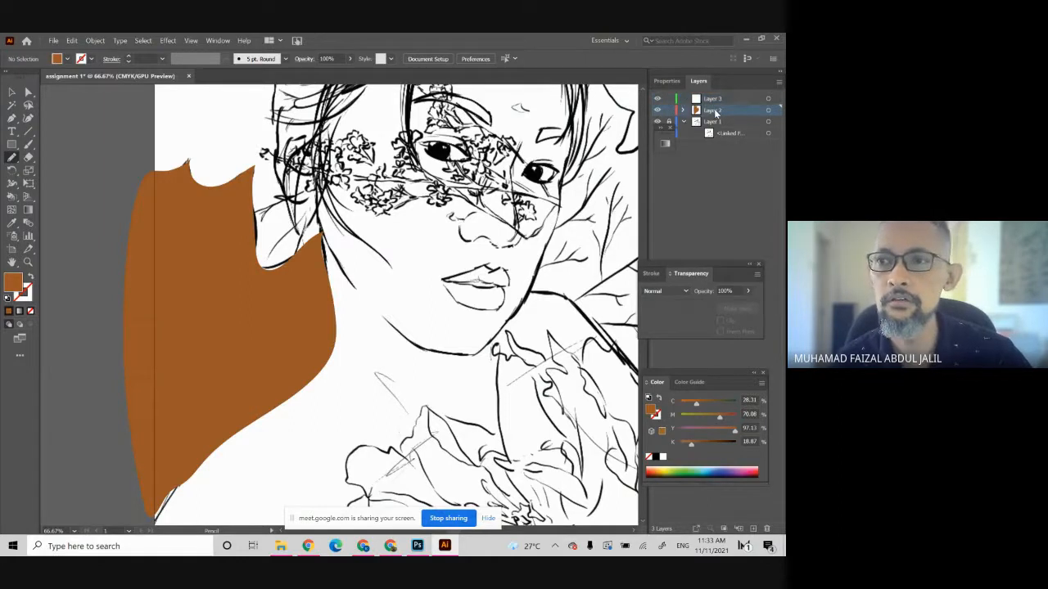
left_click(748, 292)
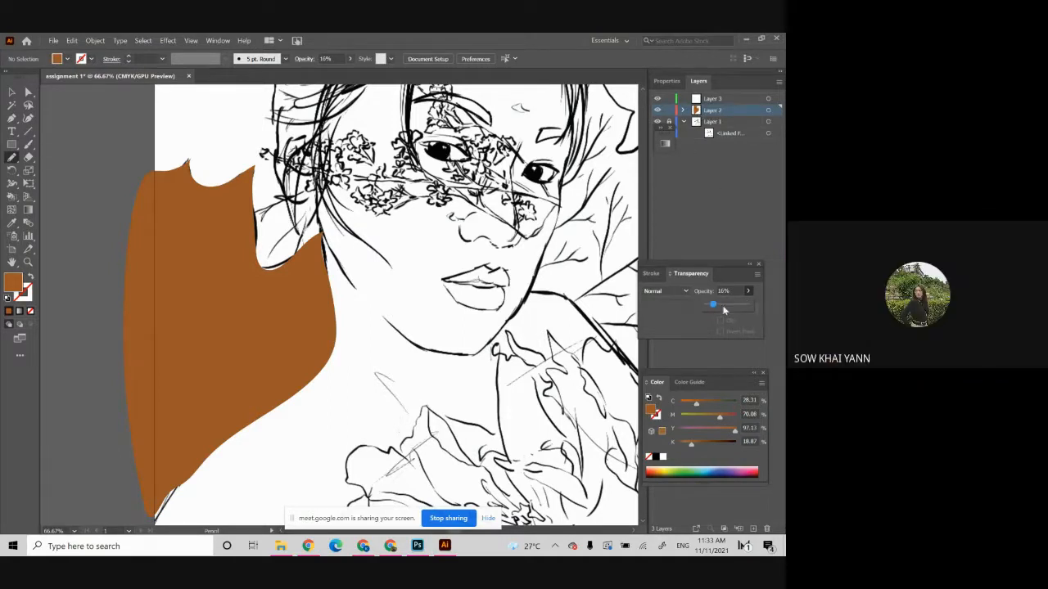
left_click_drag(714, 303, 754, 306)
left_click(11, 92)
left_click(146, 230)
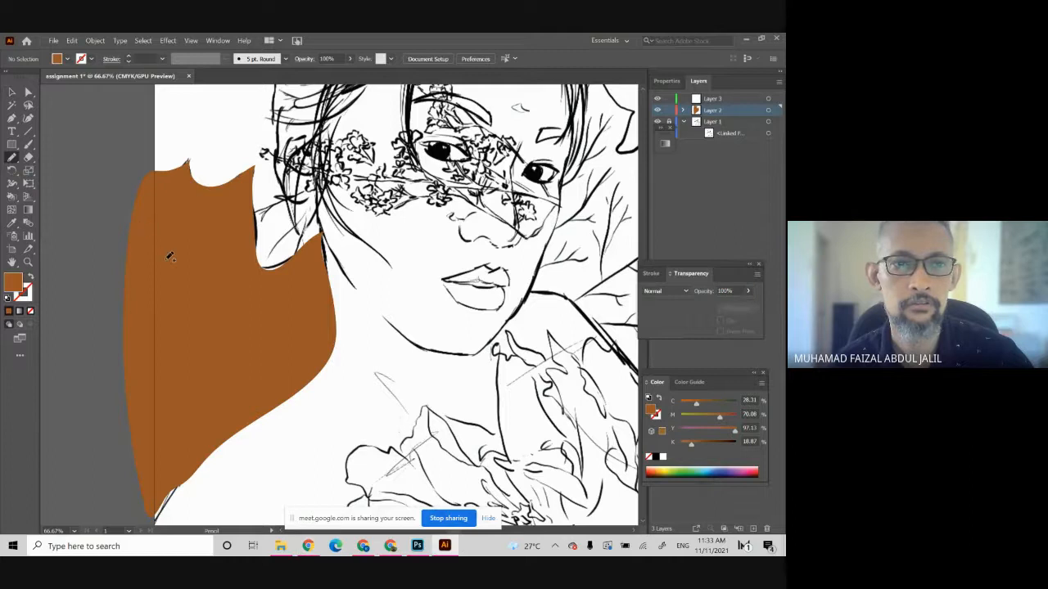
- Select the brown leaf shape and lower its opacity to 55%
left_click(11, 93)
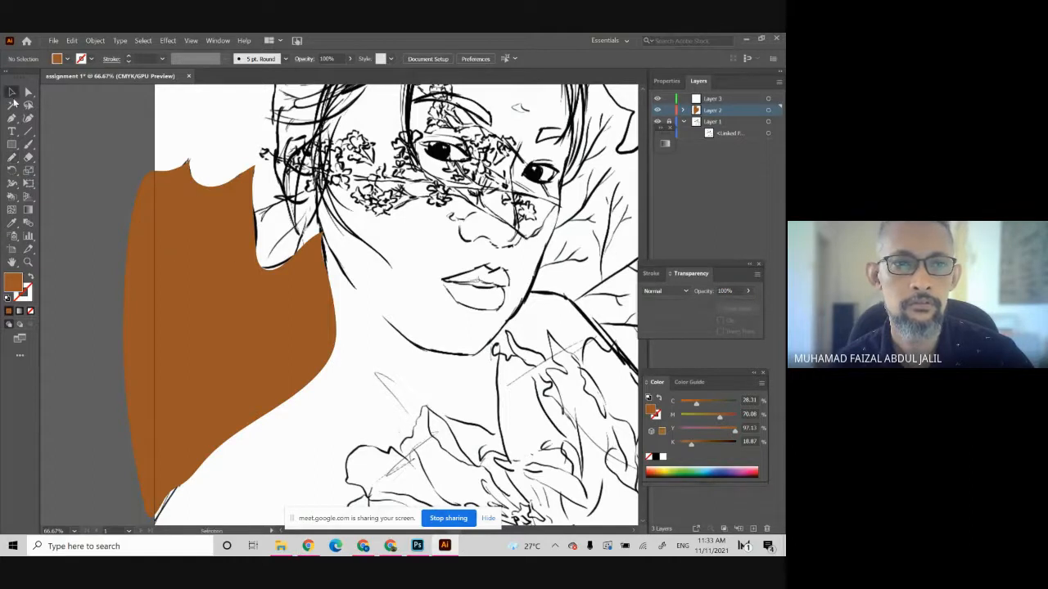
left_click(189, 258)
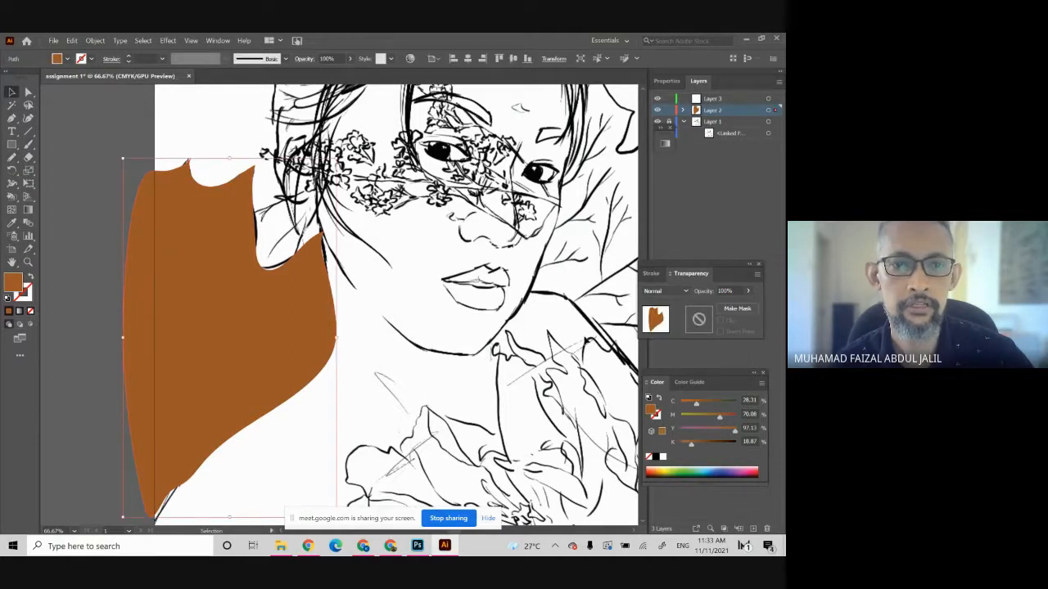
left_click(748, 292)
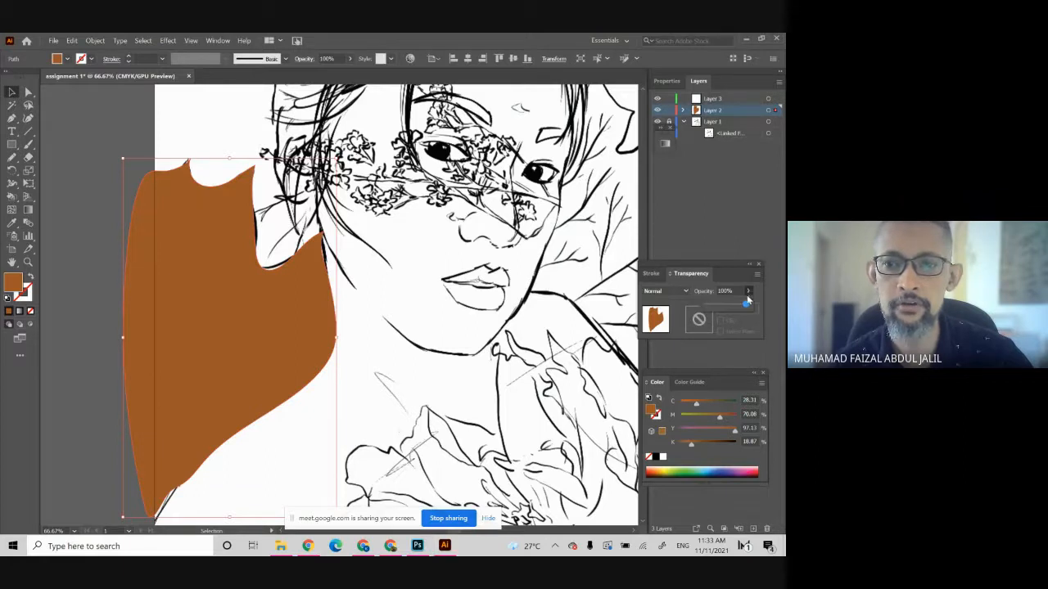
left_click_drag(719, 306, 727, 302)
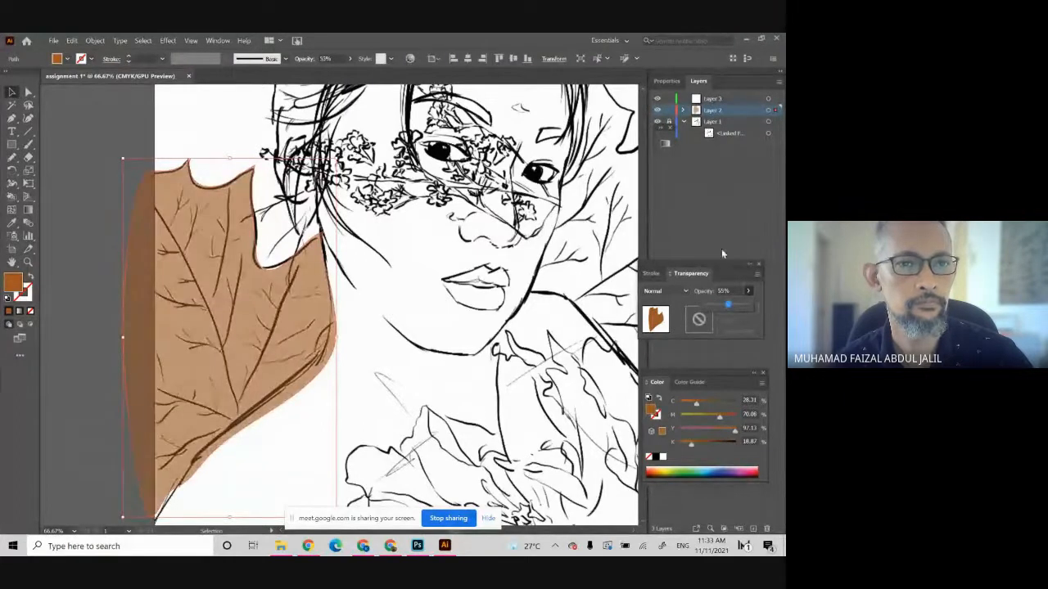
- Lock the leaf's Layer 2 and make the empty Layer 3 above it active
left_click(720, 100)
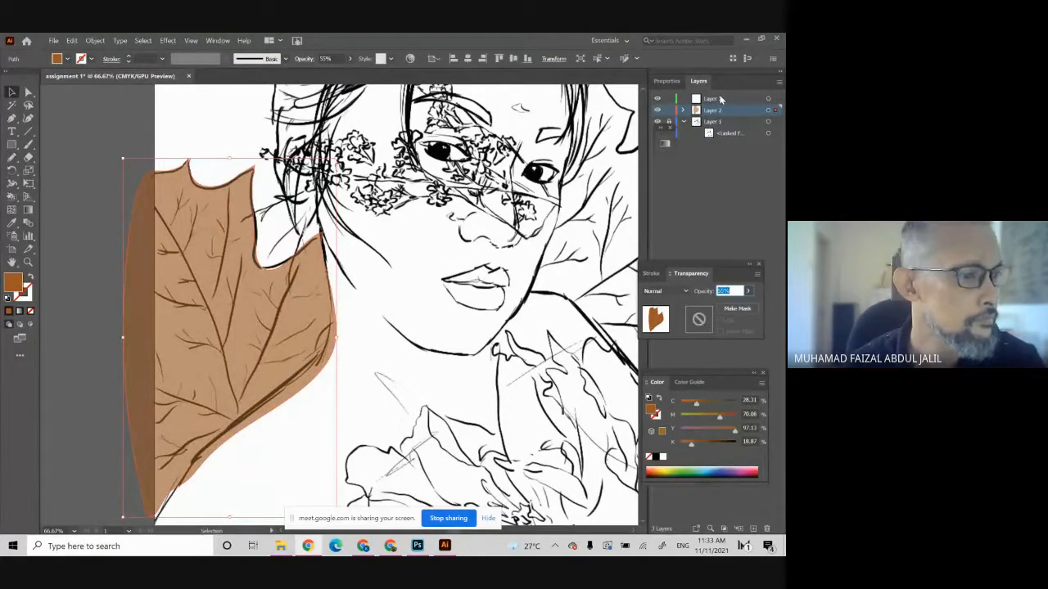
left_click(669, 110)
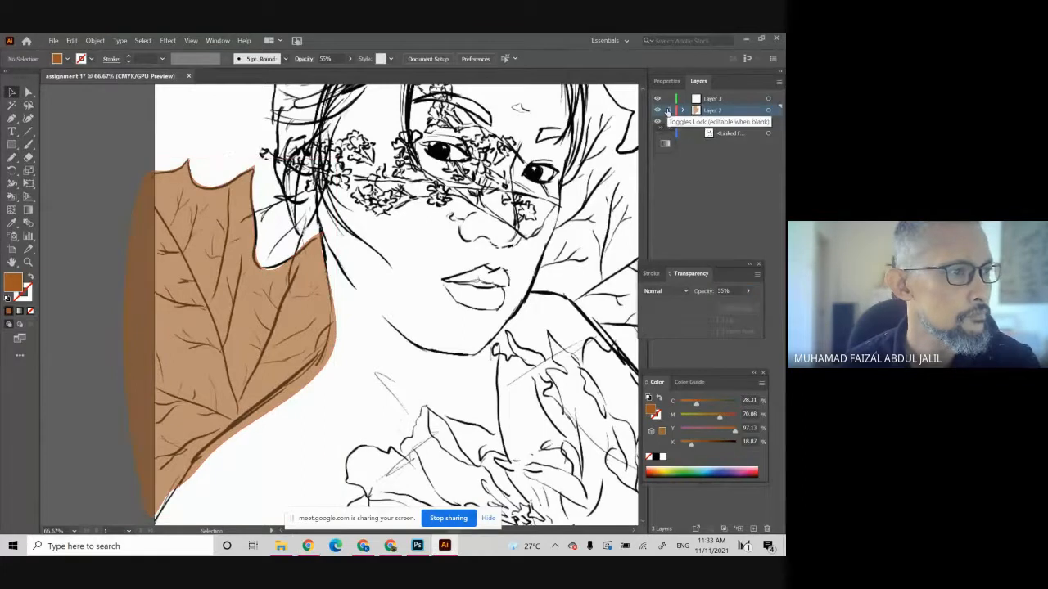
left_click(731, 99)
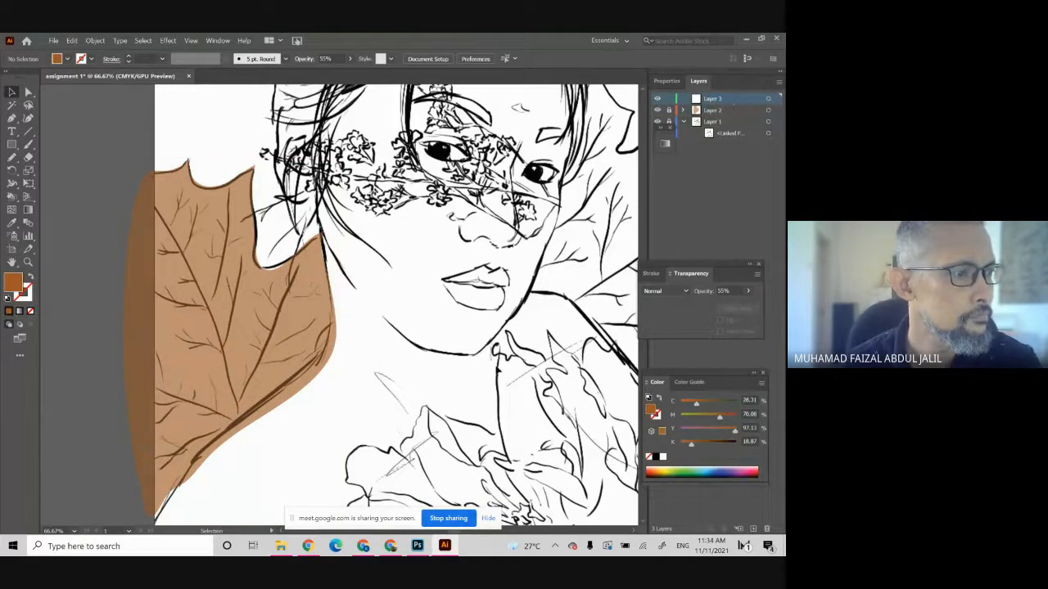
- Activate the Pencil tool and darken the fill colour to a deep brown with a black value of 72%
left_click(14, 121)
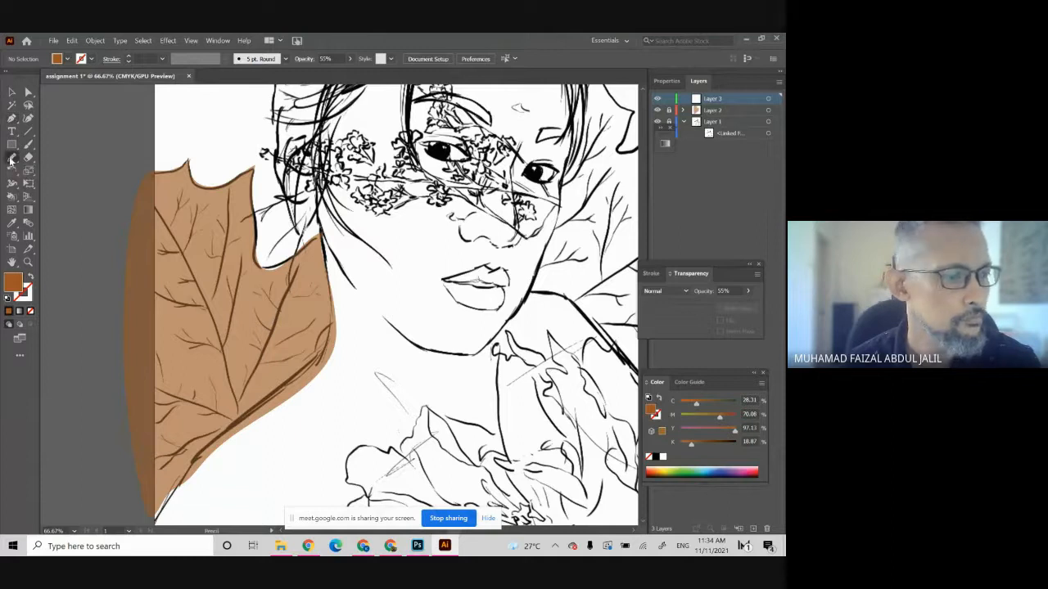
left_click(12, 157)
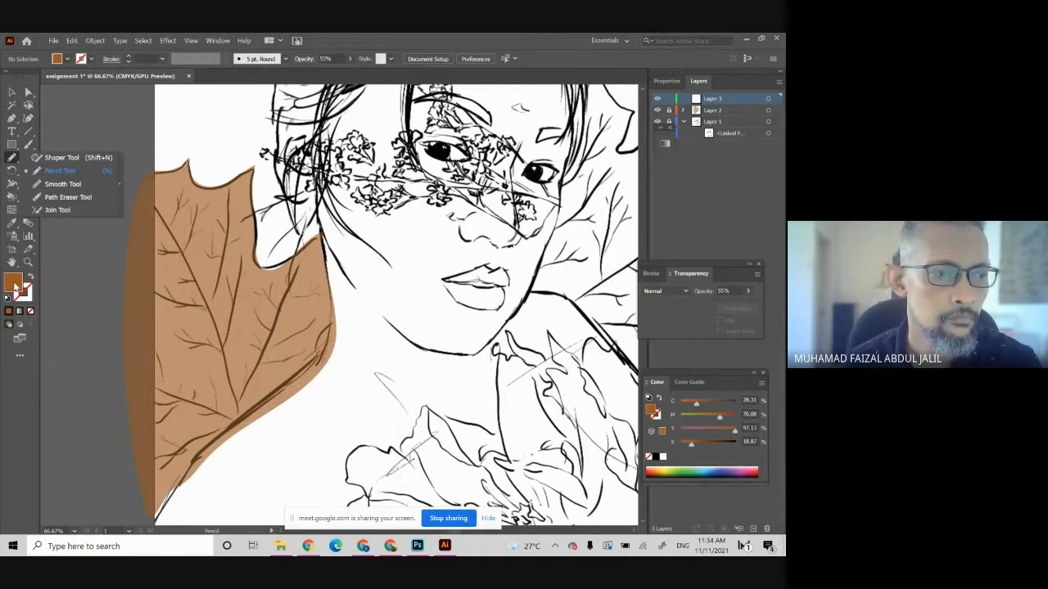
left_click(721, 443)
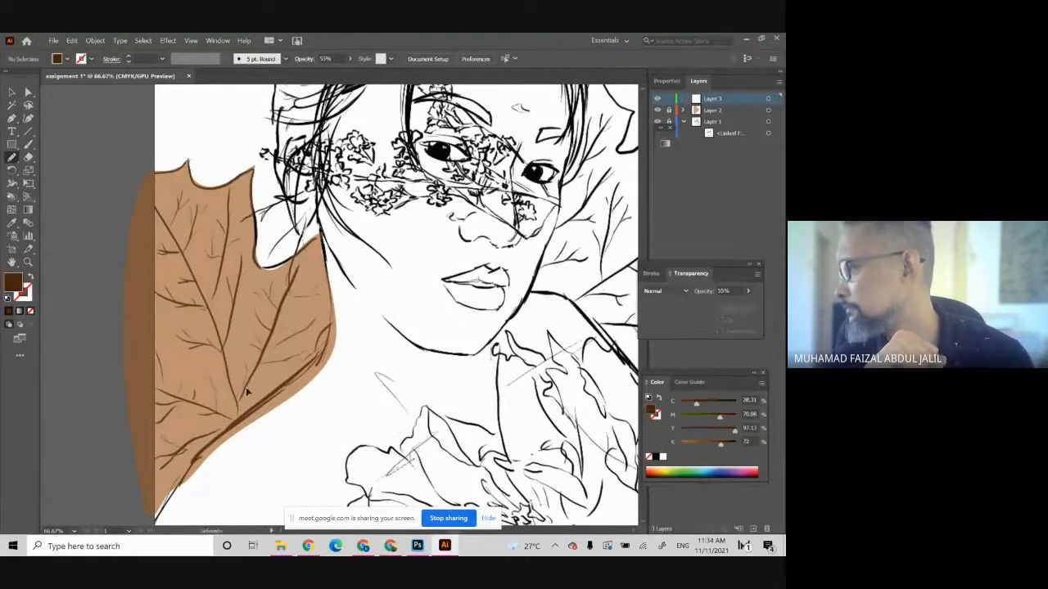
- Try to trace a leaf vein with the Pencil tool and undo the stroke
mouse_move(258, 377)
left_mouse_down()
mouse_move(304, 352)
mouse_move(265, 358)
mouse_move(309, 326)
mouse_move(272, 337)
mouse_move(288, 302)
mouse_move(325, 293)
mouse_move(314, 293)
left_mouse_up()
key("ctrl+z")
- Trace the main leaf vein nearest the neck, including the small twig near its base, as one closed Pencil shape on Layer 3
key("ctrl+plus")
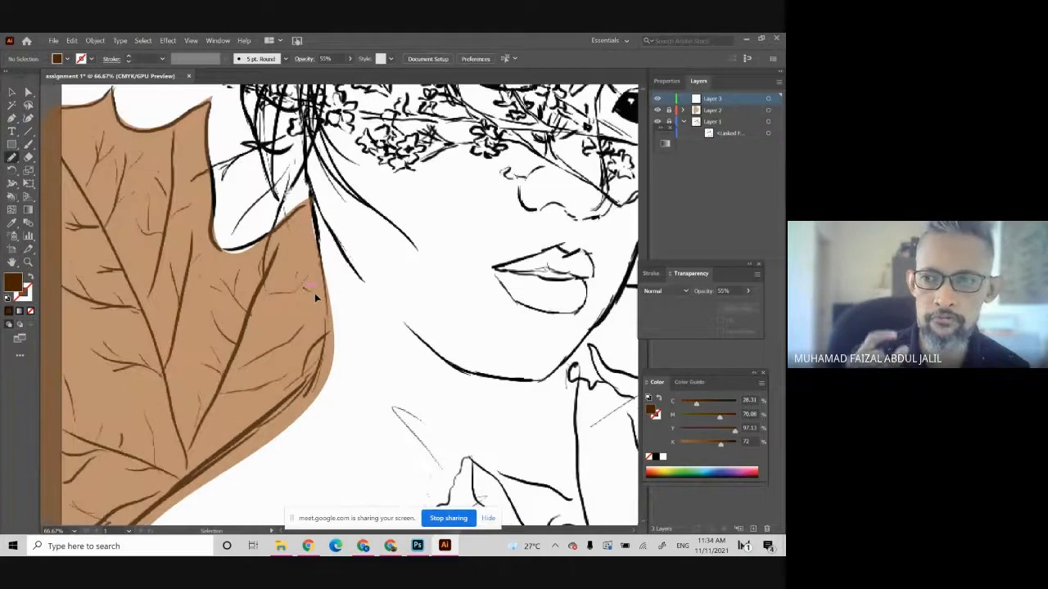
key("ctrl+plus")
scroll(316, 294, "right", 9)
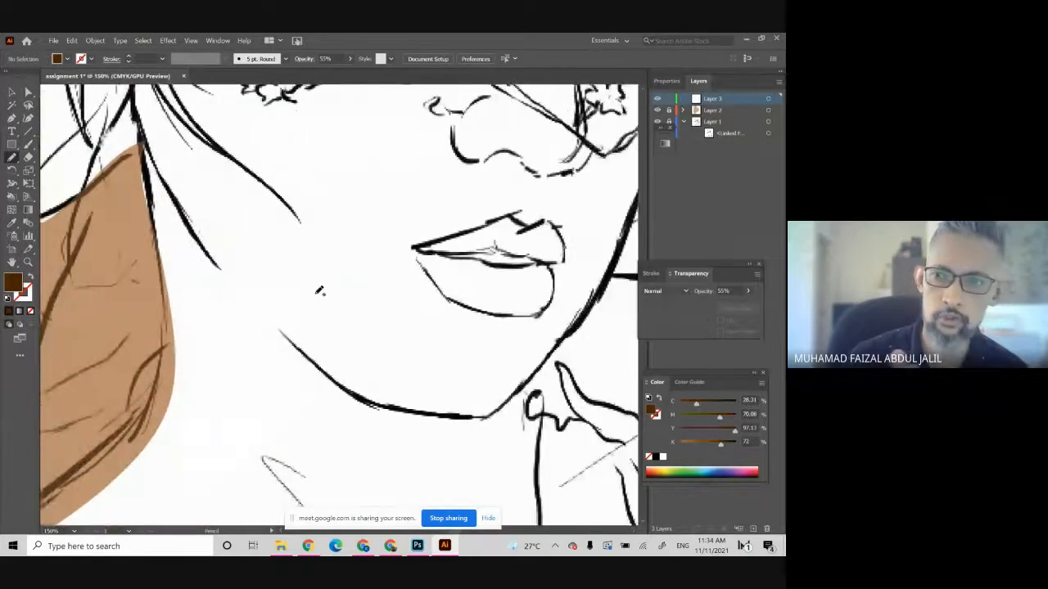
scroll(316, 294, "left", 8)
scroll(319, 291, "left", 9)
scroll(319, 291, "down", 4)
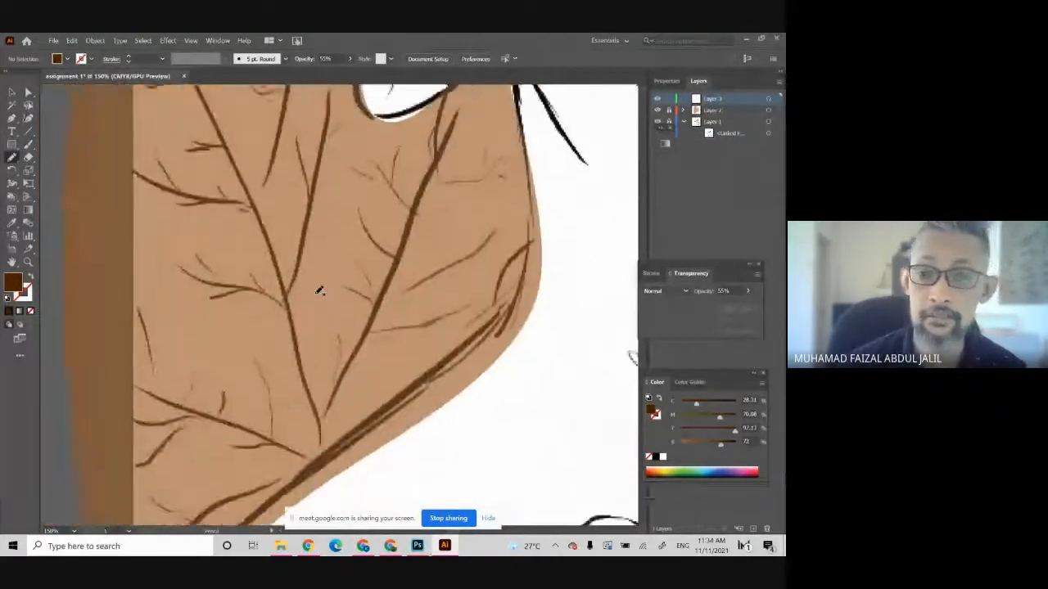
scroll(319, 291, "up", 2)
scroll(319, 290, "down", 2)
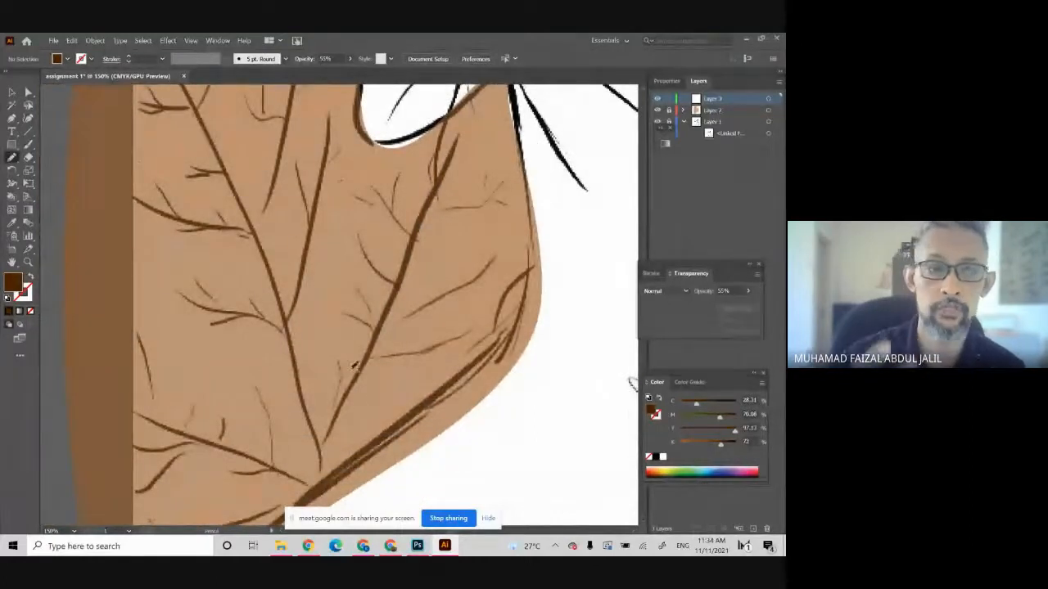
left_click(326, 472)
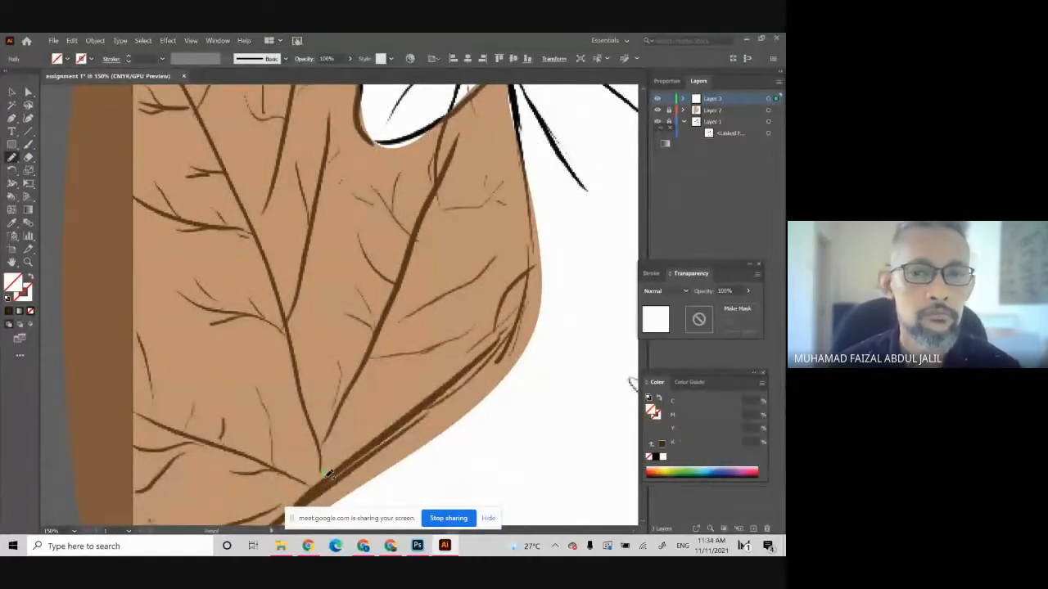
key("ctrl+z")
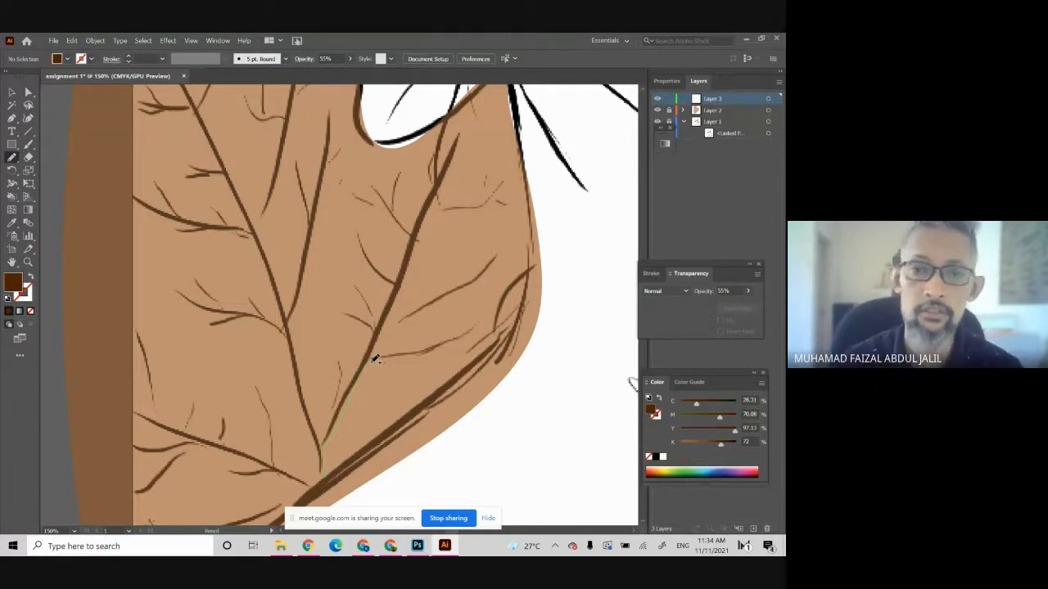
left_click_drag(372, 360, 369, 354)
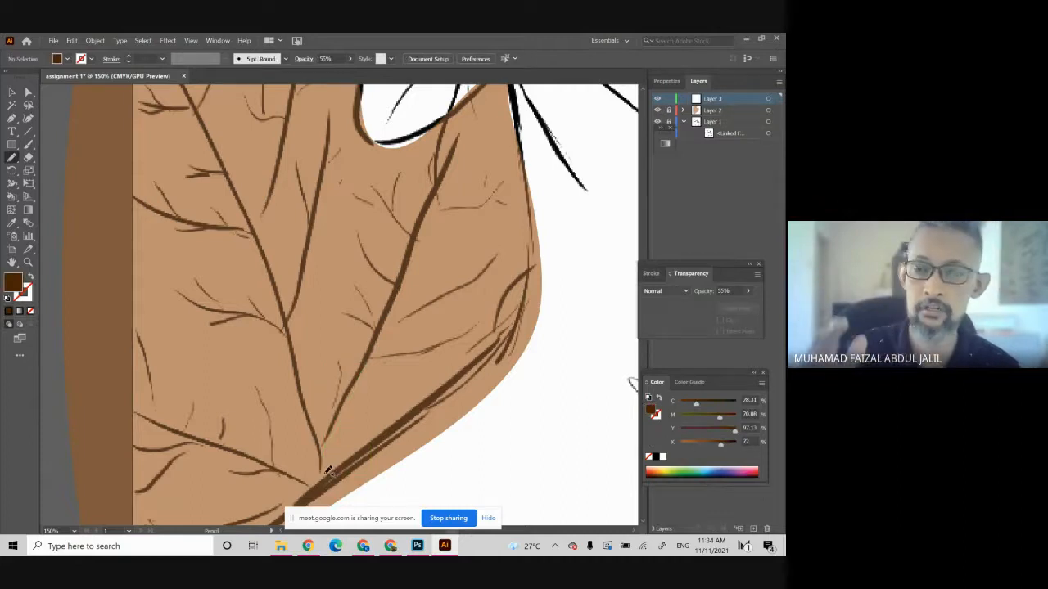
mouse_move(334, 434)
left_mouse_down()
mouse_move(406, 284)
mouse_move(462, 133)
mouse_move(330, 427)
mouse_move(336, 362)
mouse_move(326, 471)
left_mouse_up()
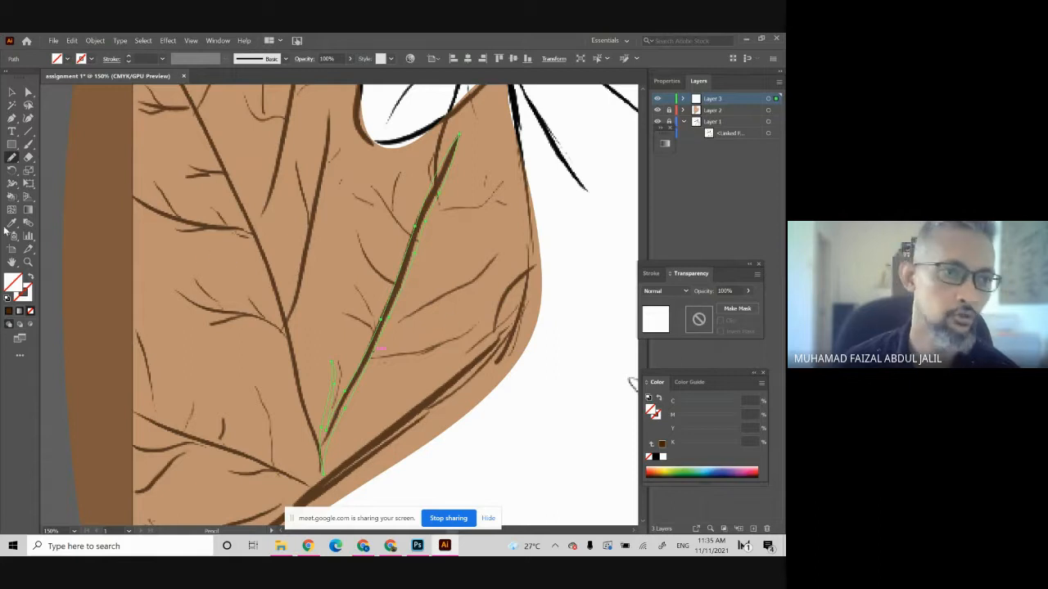
- Fill the traced vein with dark brown 49230A
double_click(20, 291)
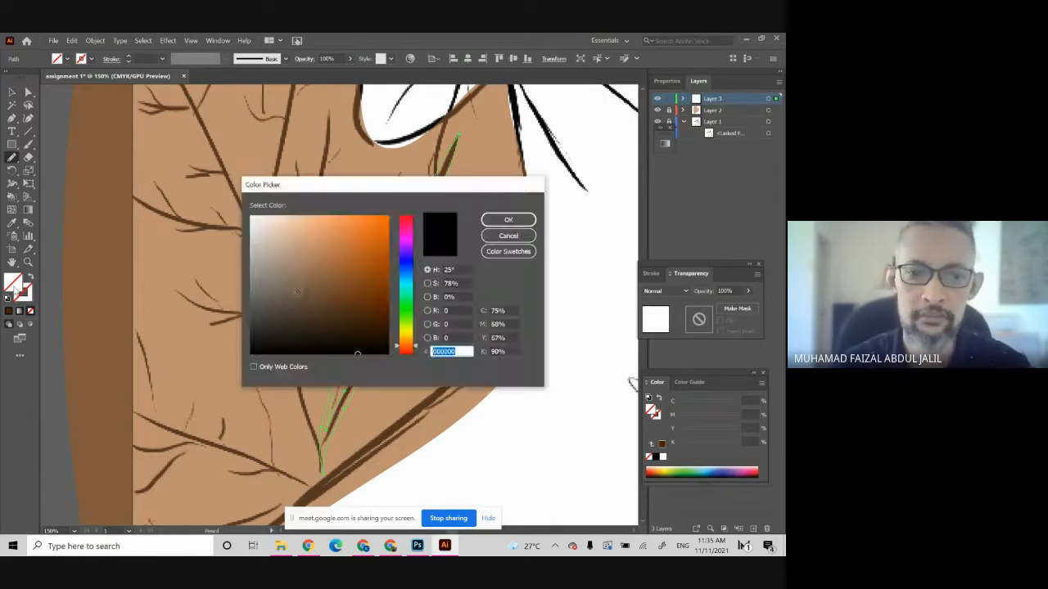
mouse_move(368, 285)
left_mouse_down()
mouse_move(356, 308)
mouse_move(369, 314)
left_mouse_up()
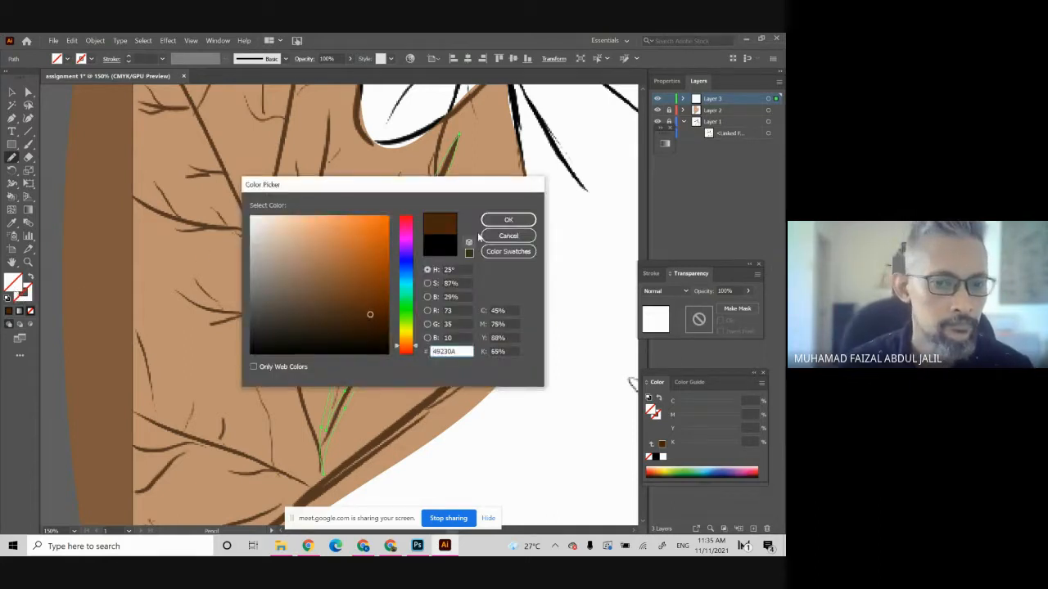
left_click(507, 220)
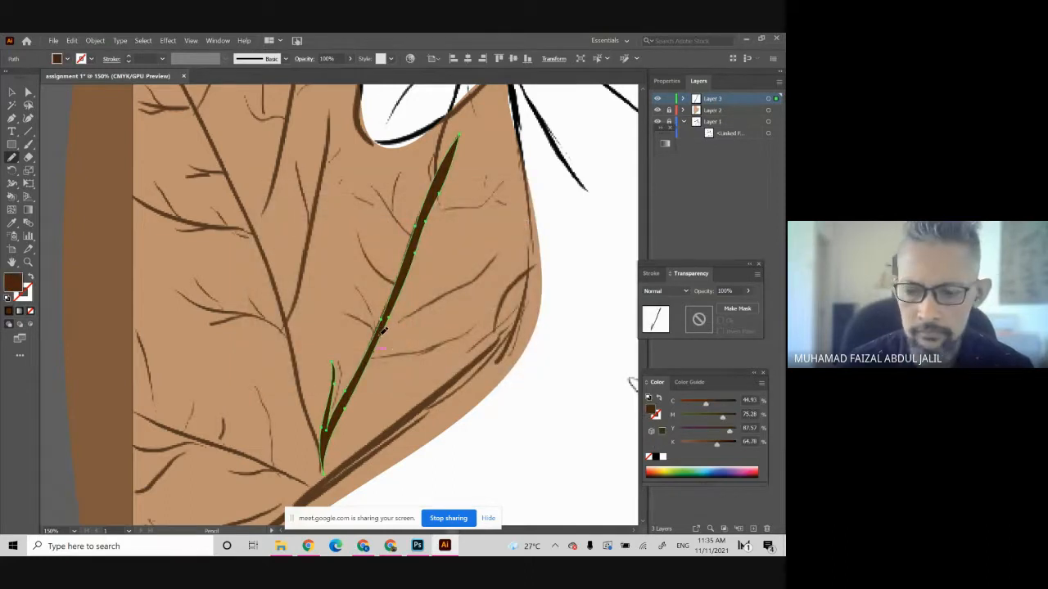
- Trace the upper side vein branching off the filled vein towards the neck as a closed Pencil shape
left_click_drag(403, 315, 476, 270)
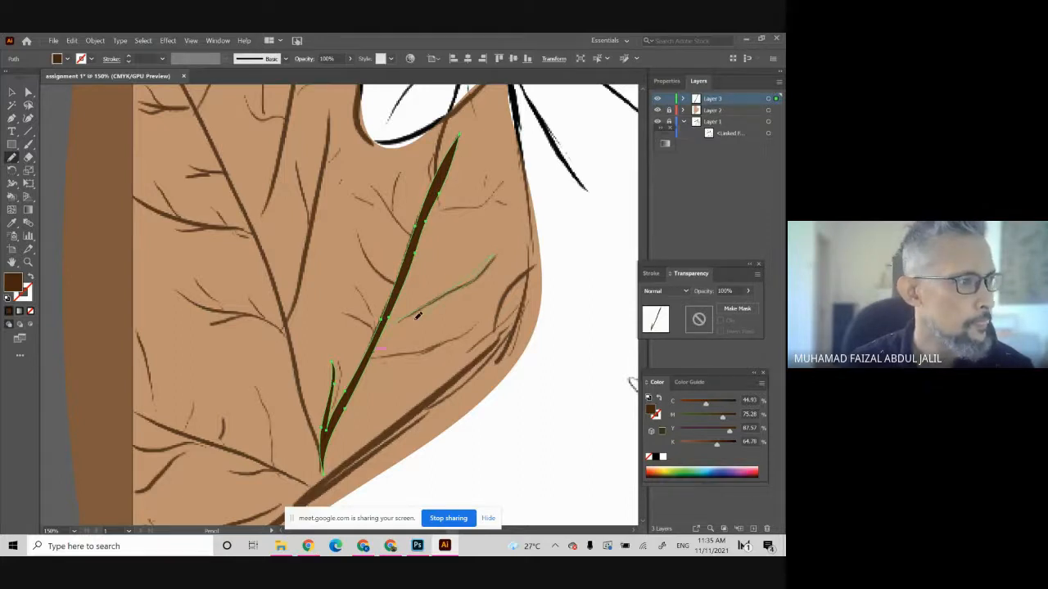
left_click_drag(377, 344, 375, 347)
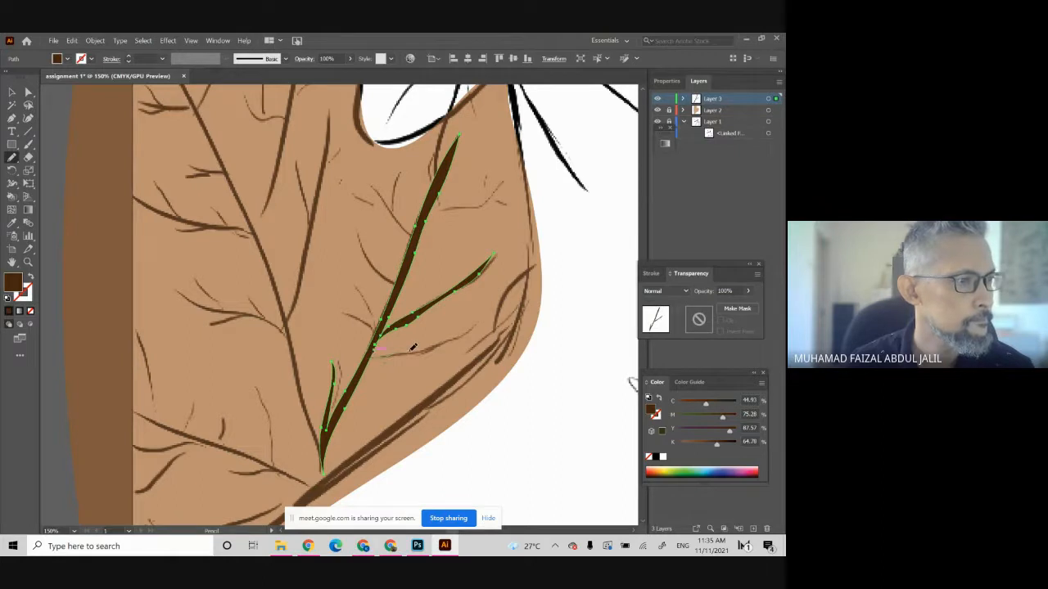
- Try to trace the lower right side vein and extend the tip of the side vein above it, undoing each Pencil stroke
mouse_move(472, 330)
left_mouse_down()
mouse_move(413, 359)
mouse_move(370, 360)
left_mouse_up()
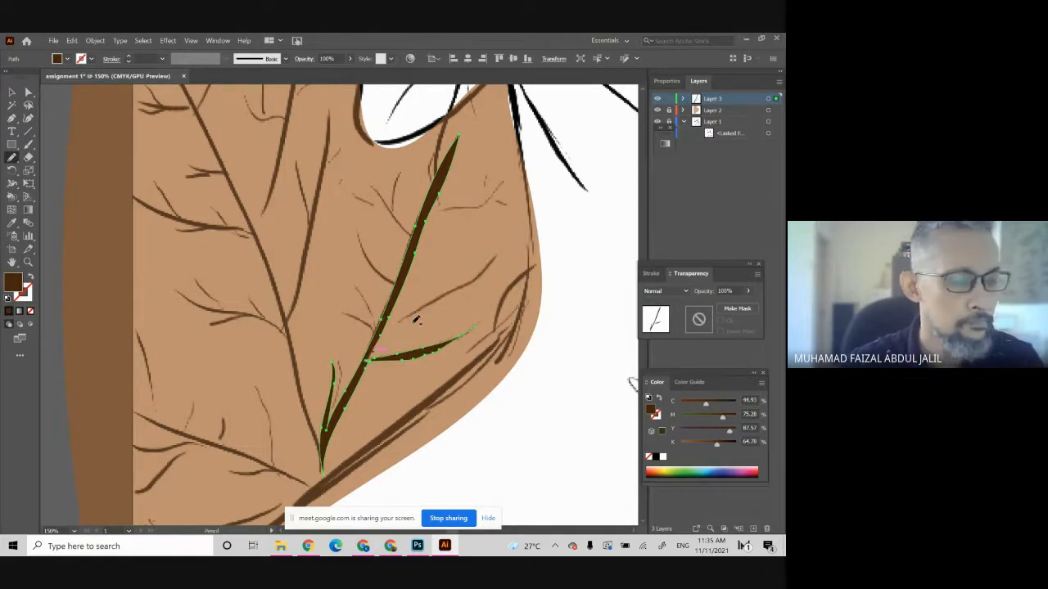
key("ctrl+z")
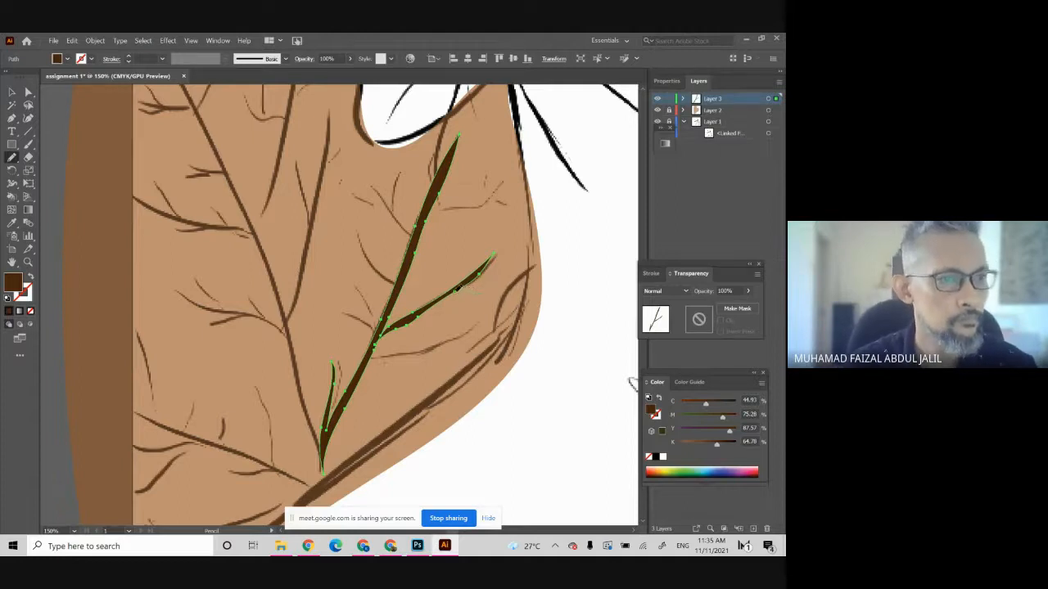
left_click_drag(460, 287, 469, 274)
key("ctrl+z")
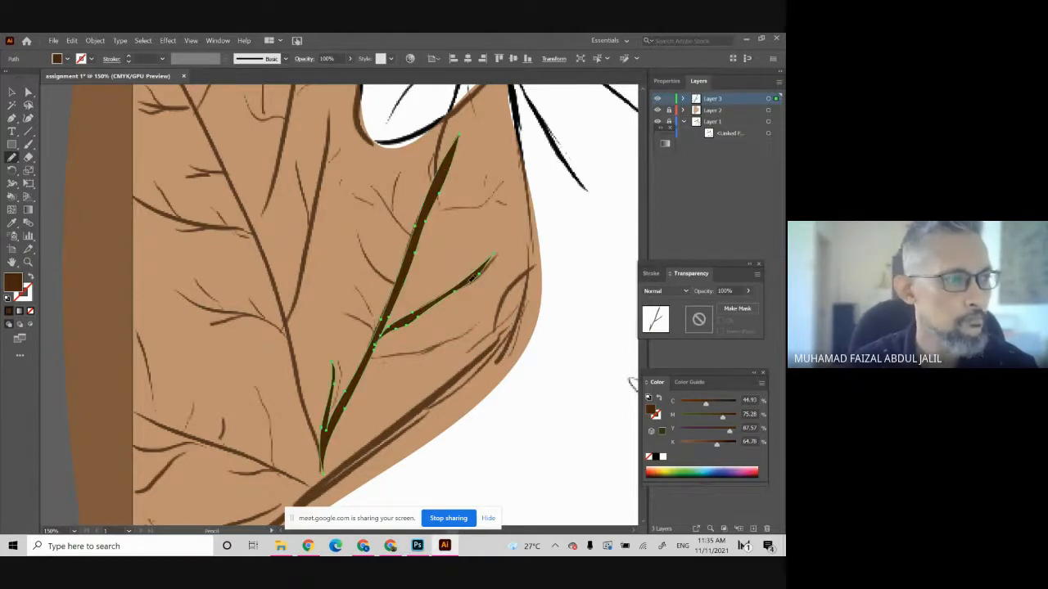
left_click_drag(467, 282, 481, 264)
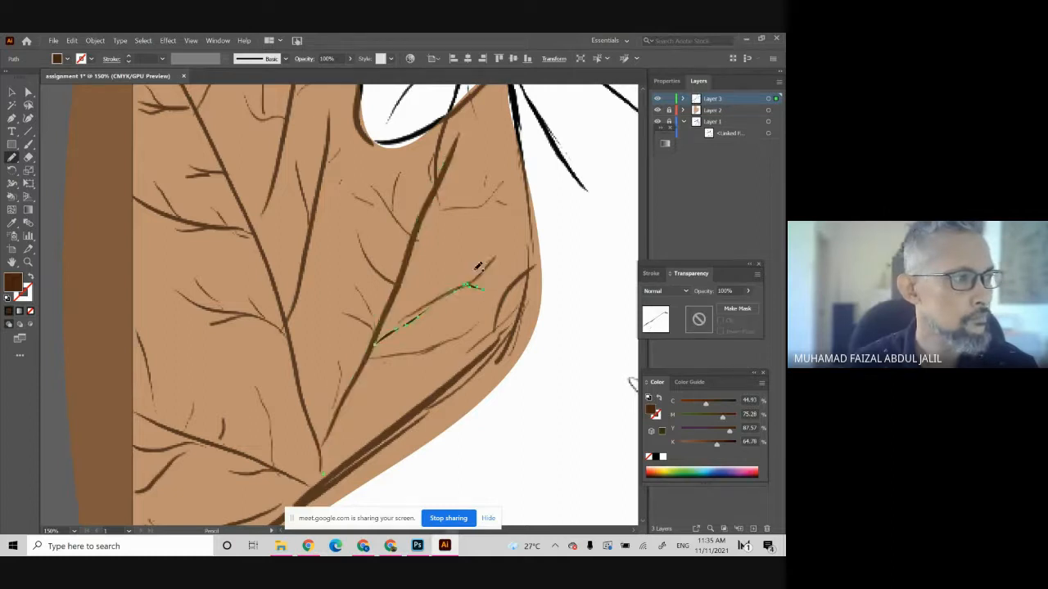
key("ctrl+z")
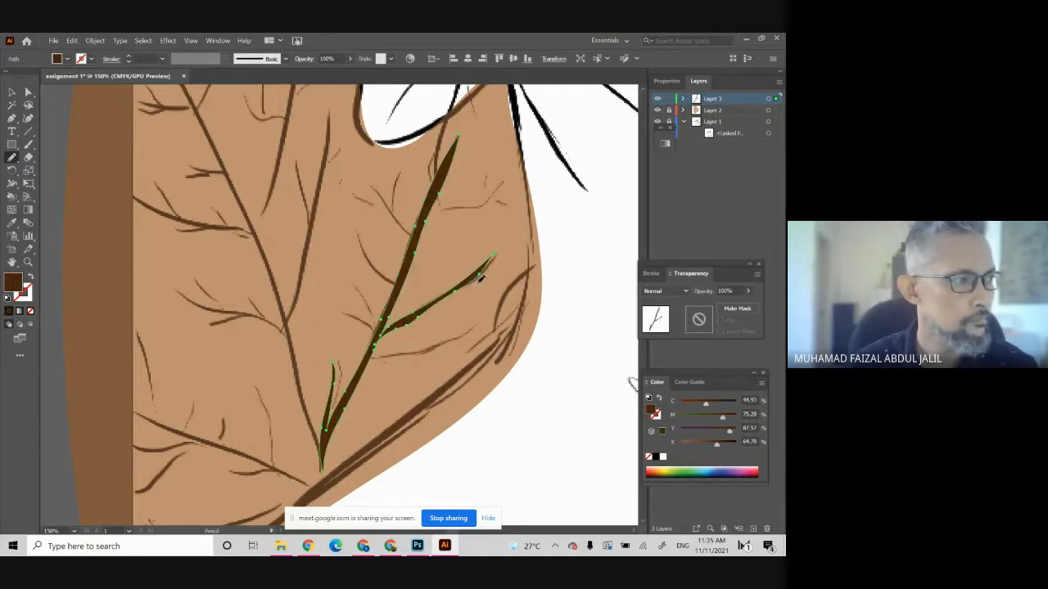
left_click_drag(472, 280, 484, 261)
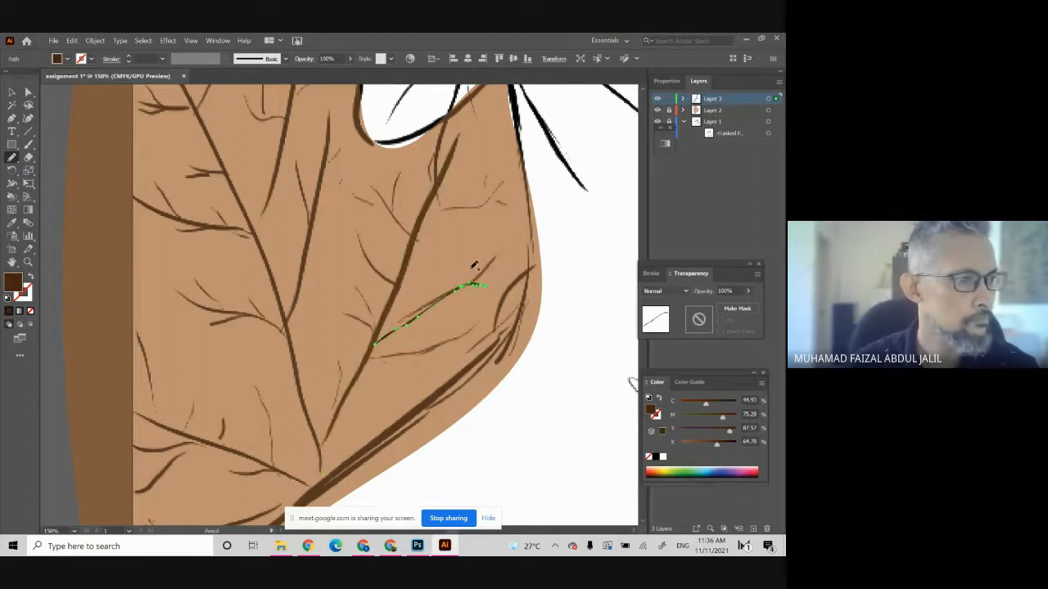
key("ctrl+z")
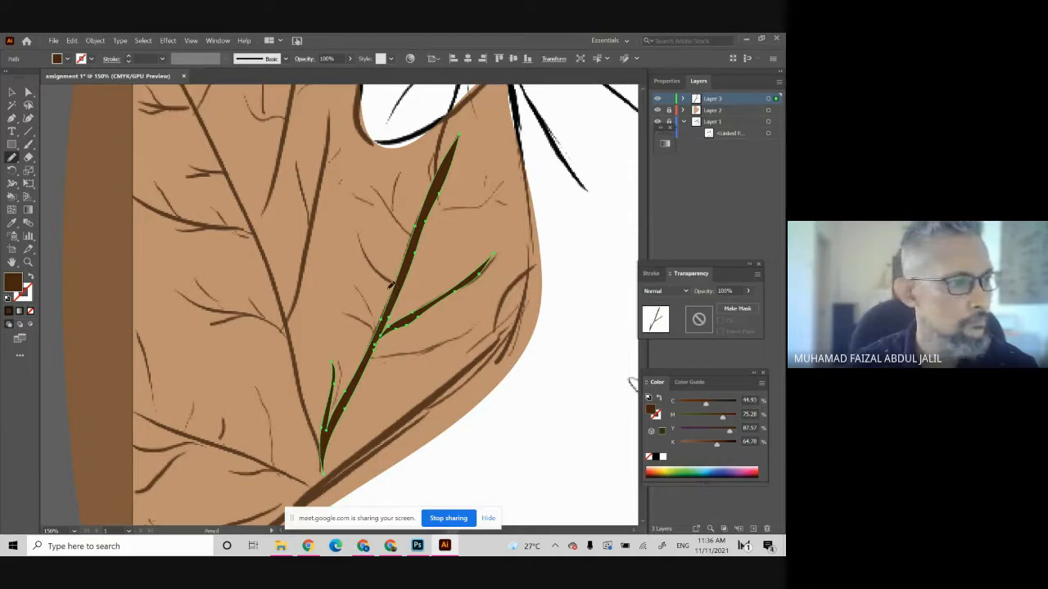
- Trace the forked side vein halfway up the main vein's left side with the Pencil tool, joining it to the filled vein shape
left_click_drag(350, 225, 388, 281)
key("ctrl+z")
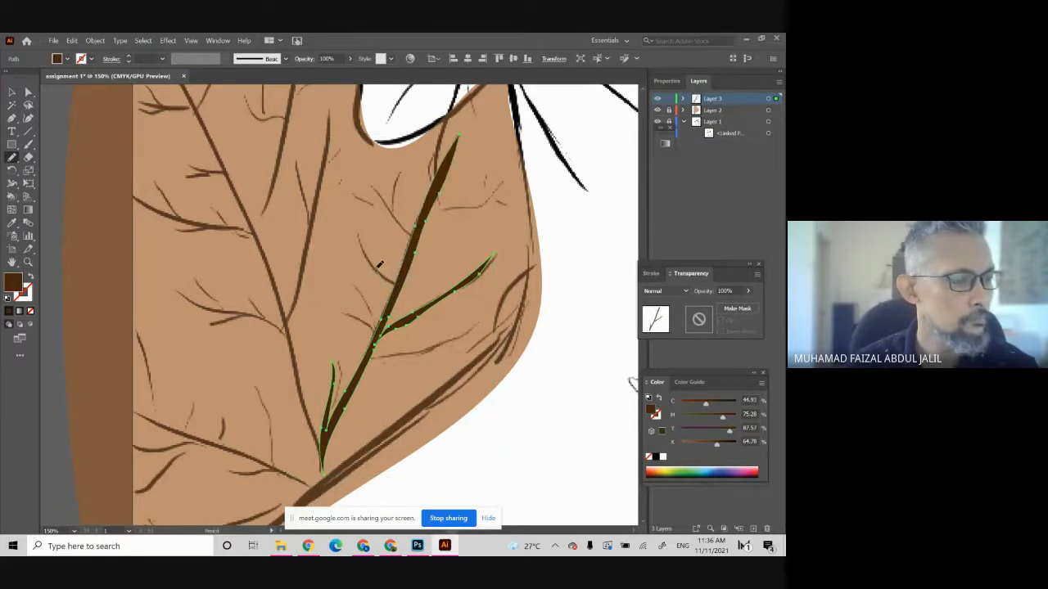
left_click_drag(360, 234, 392, 293)
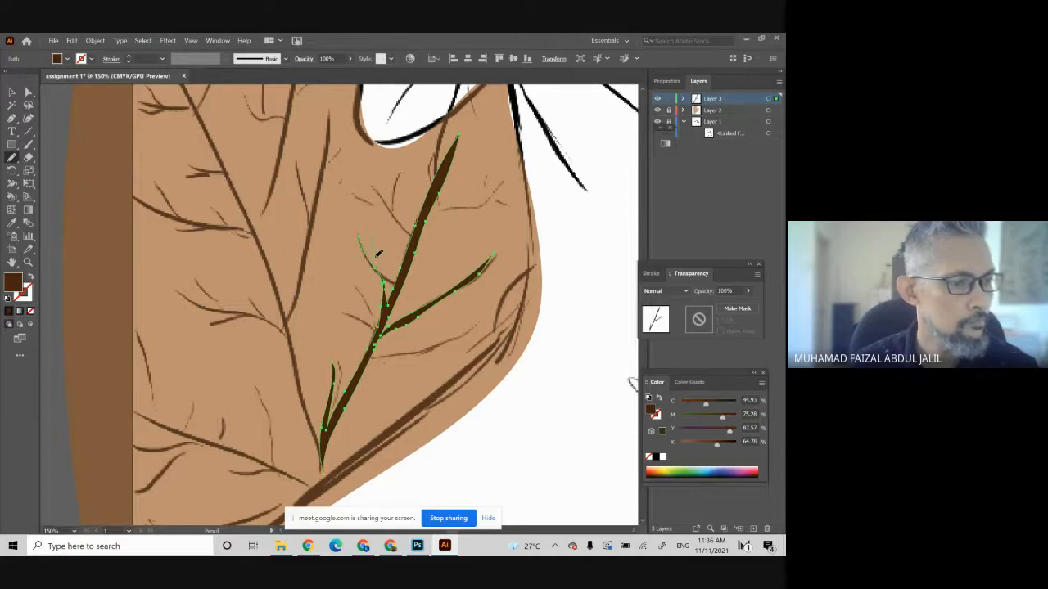
left_click_drag(375, 257, 377, 274)
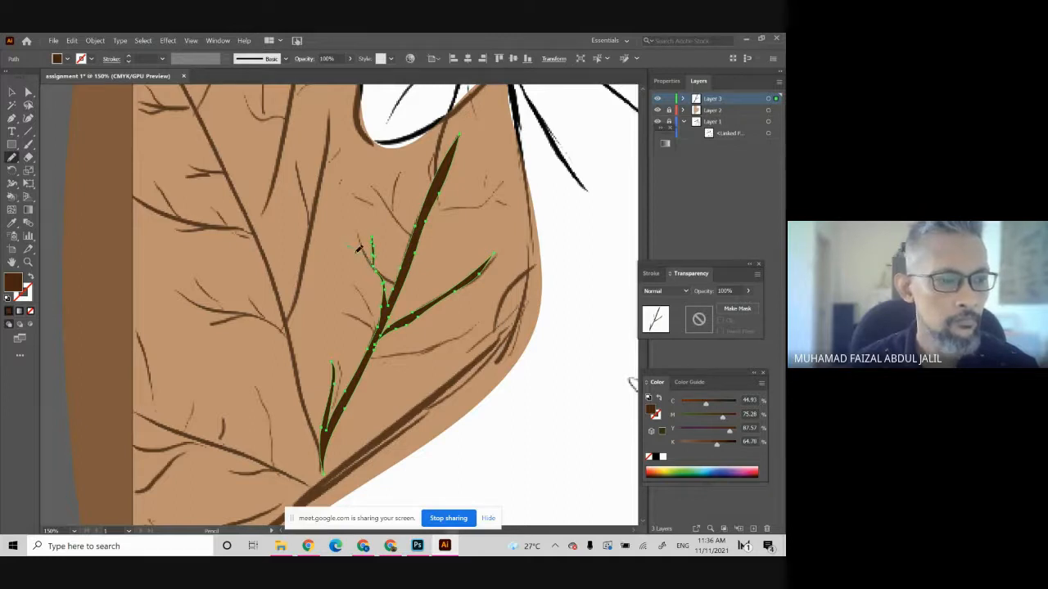
left_click_drag(375, 272, 379, 276)
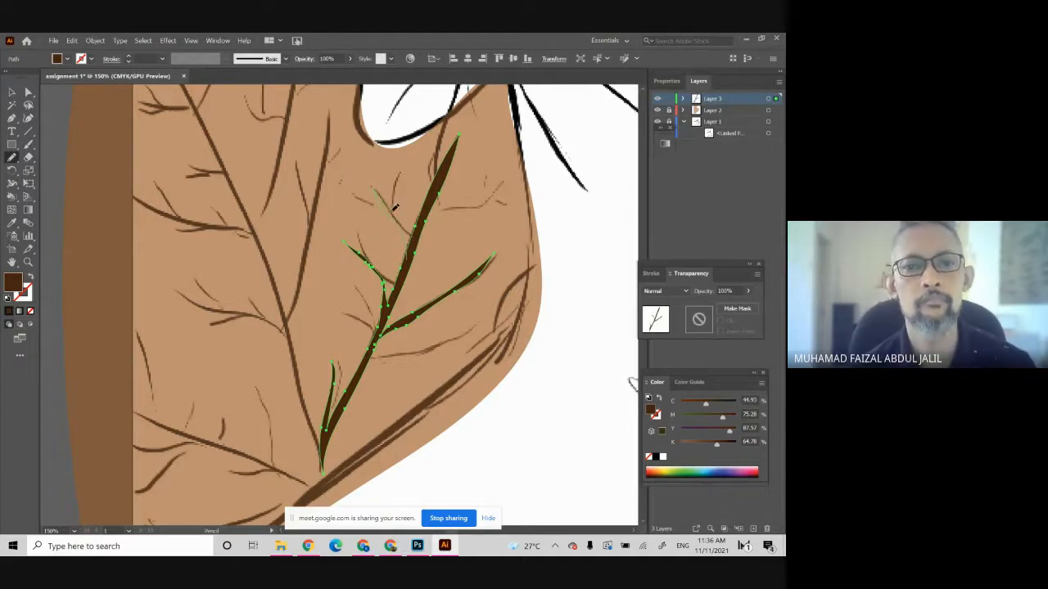
- Try to join the upper left side vein to the filled vein shape with the Pencil tool and undo the strokes
left_click_drag(412, 231, 412, 234)
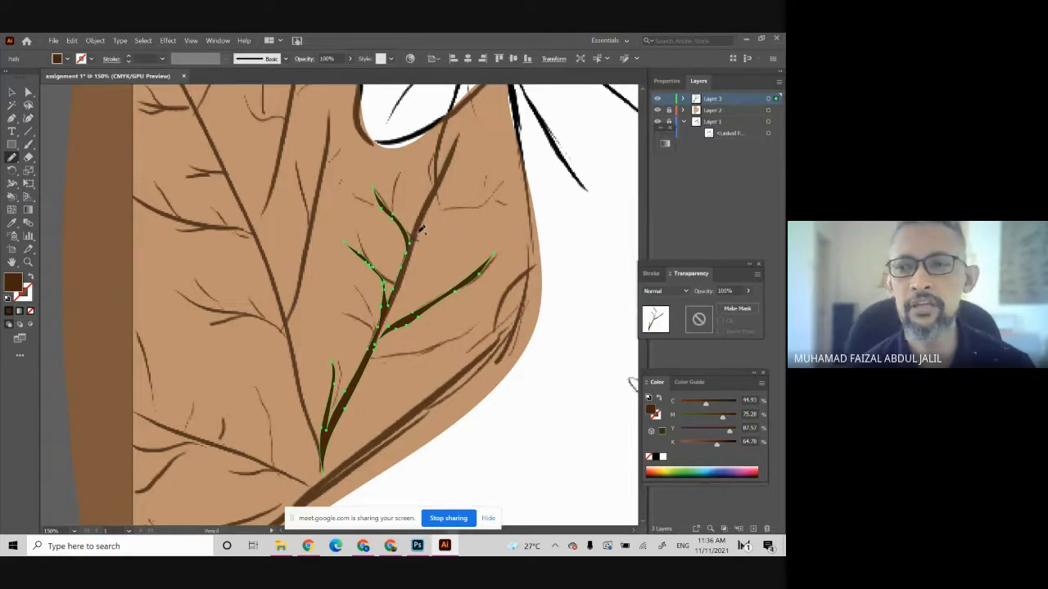
key("ctrl+shift+a")
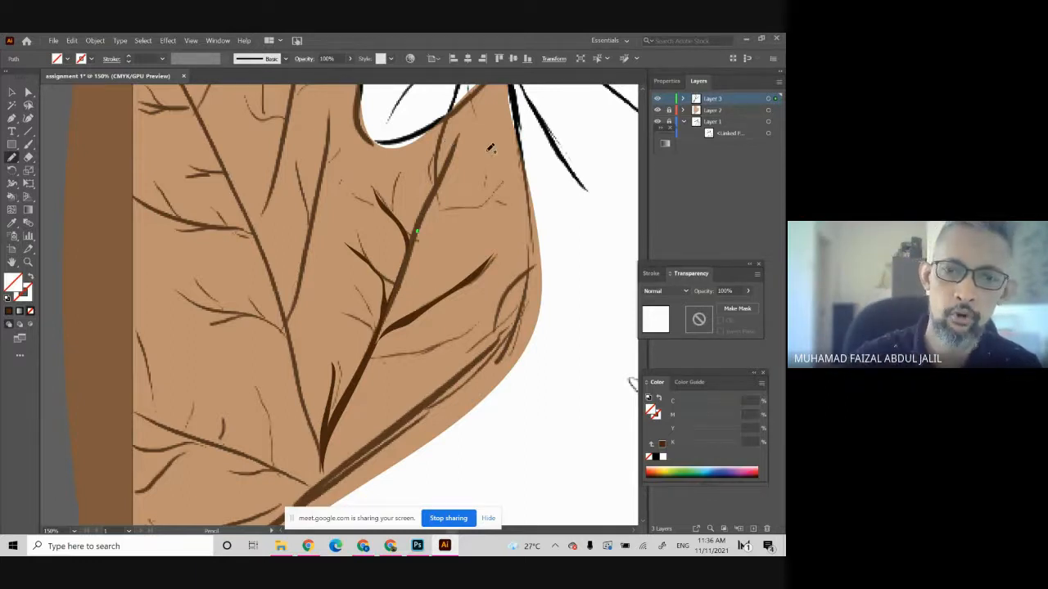
key("ctrl+z")
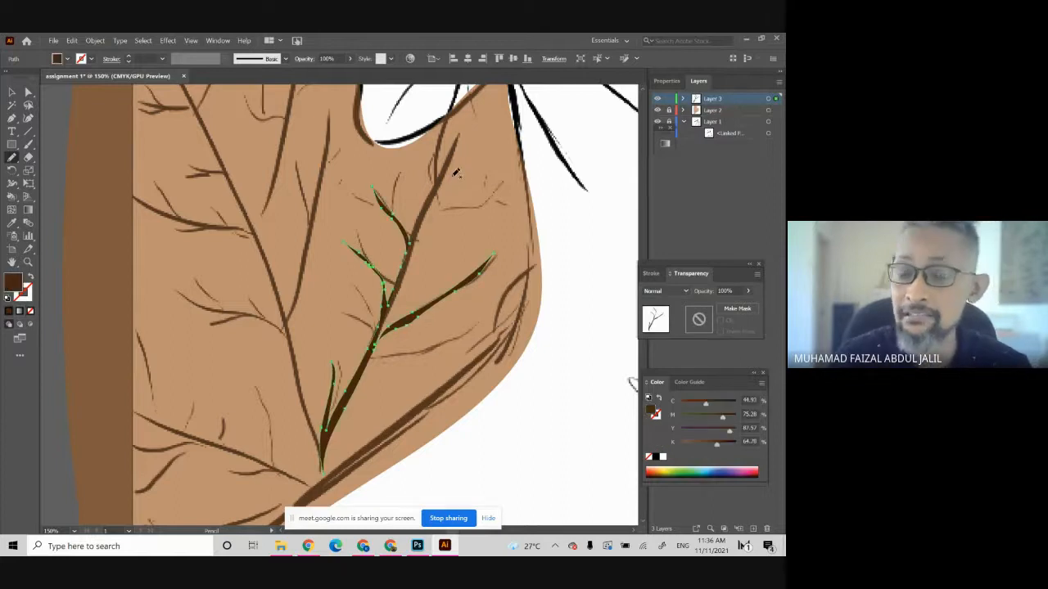
key("ctrl+z")
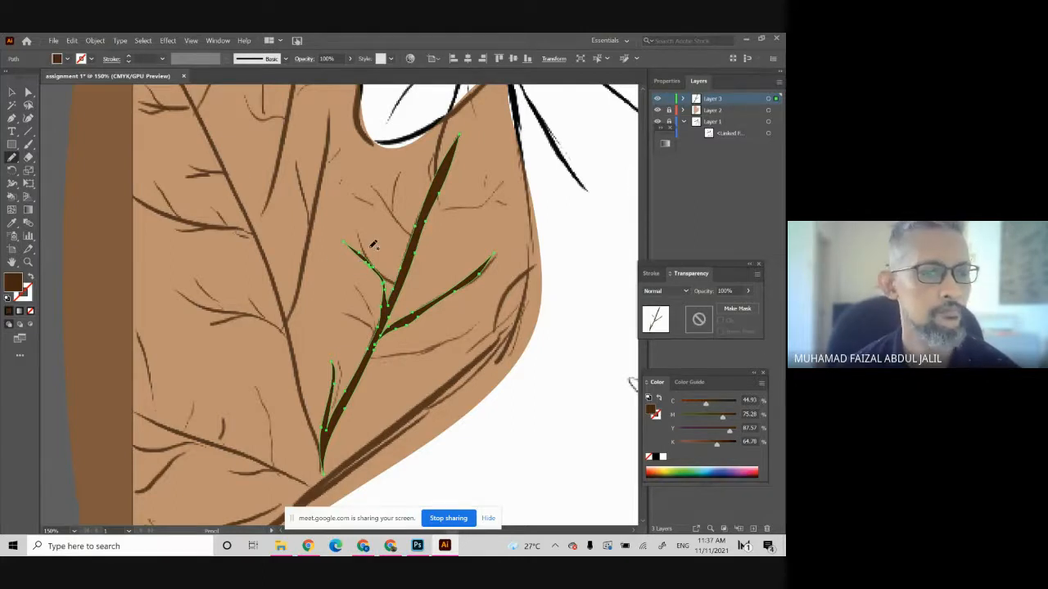
key("ctrl+shift+a")
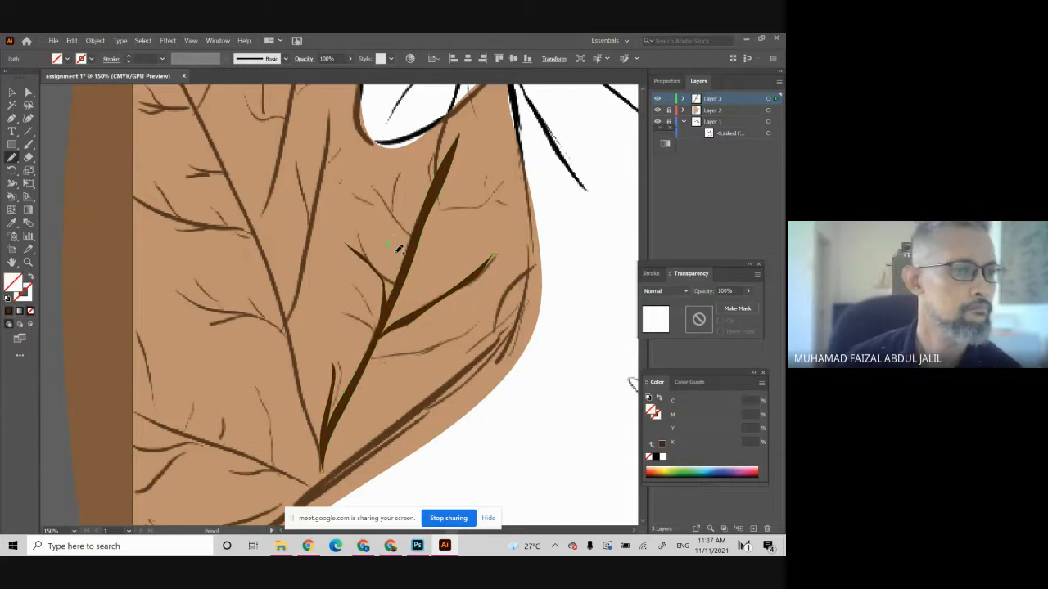
key("ctrl+z")
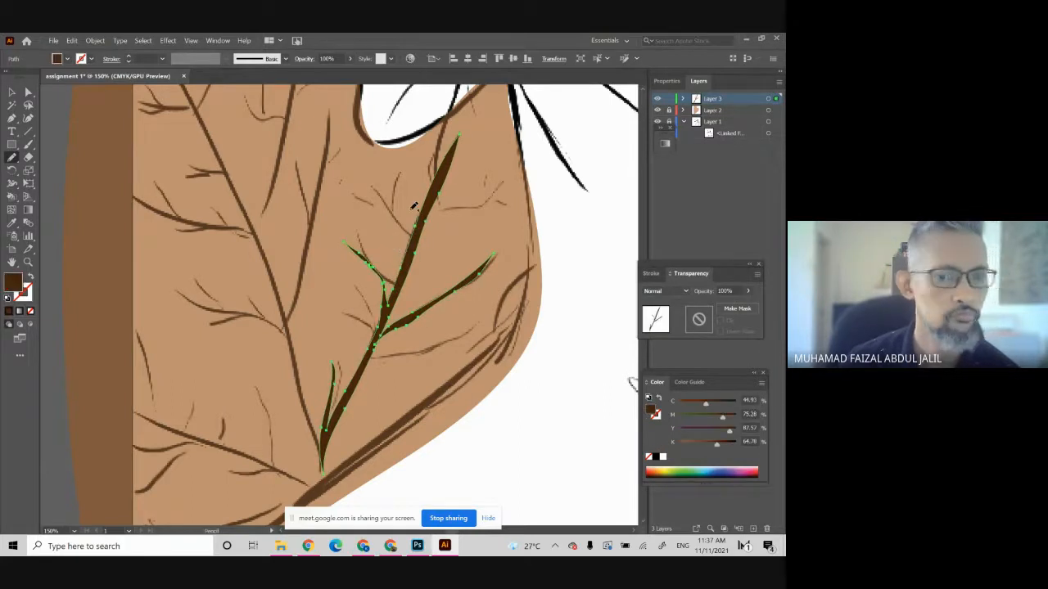
key("ctrl+shift+a")
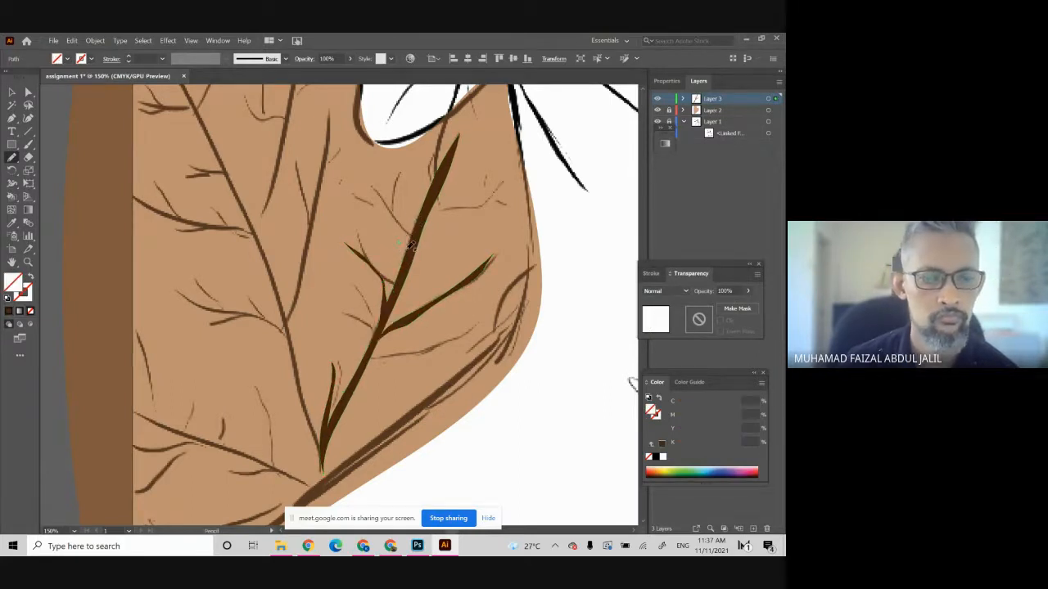
mouse_move(407, 246)
left_mouse_down()
mouse_move(381, 194)
mouse_move(413, 233)
mouse_move(406, 221)
mouse_move(401, 242)
left_mouse_up()
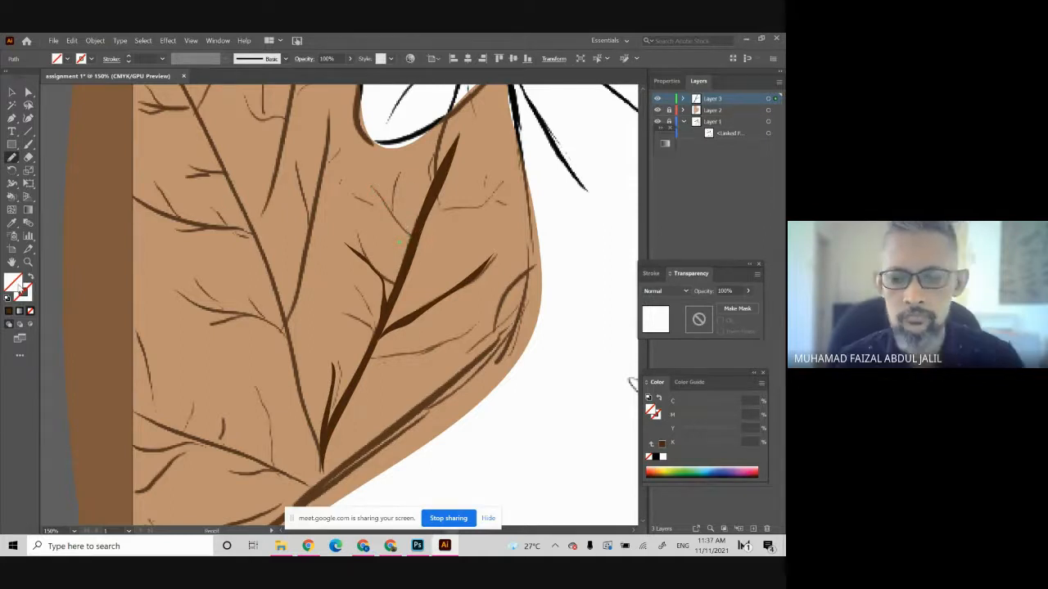
- Sample the main vein's dark brown with the Eyedropper and trace the upper left side vein as a separate Pencil shape
double_click(19, 286)
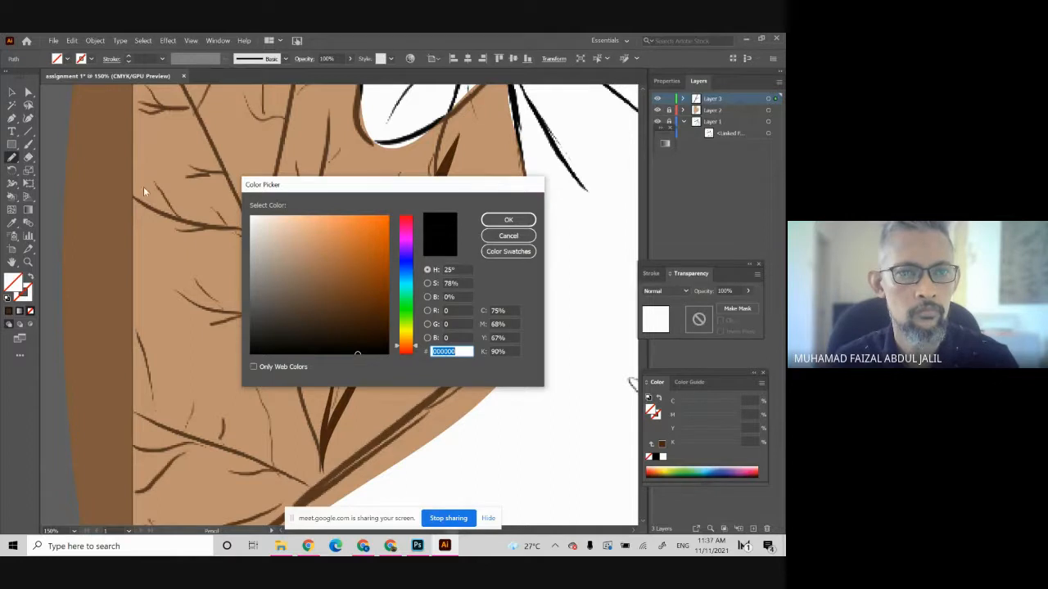
left_click(509, 235)
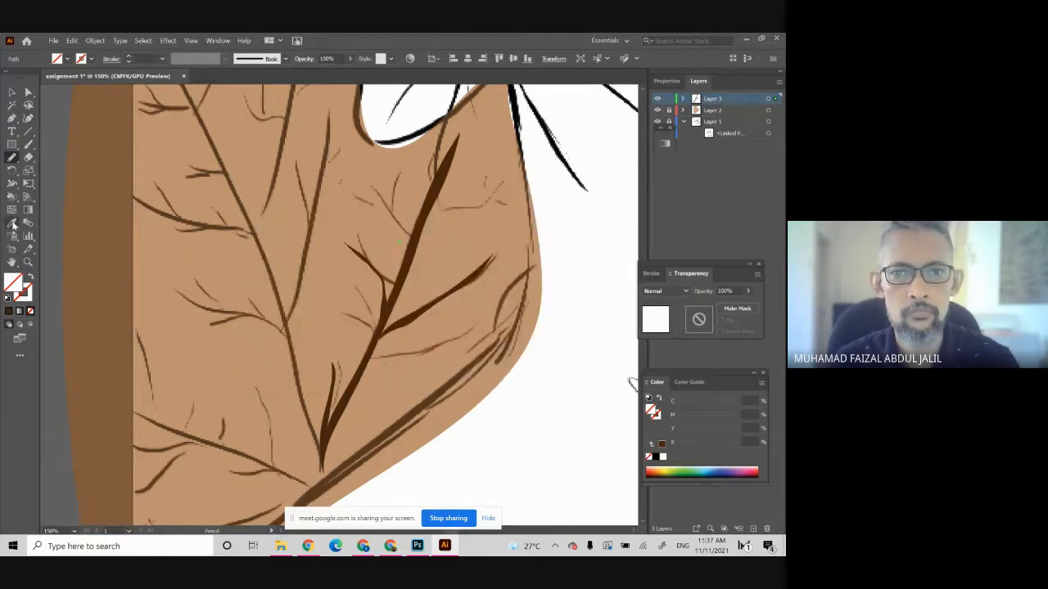
left_click(13, 222)
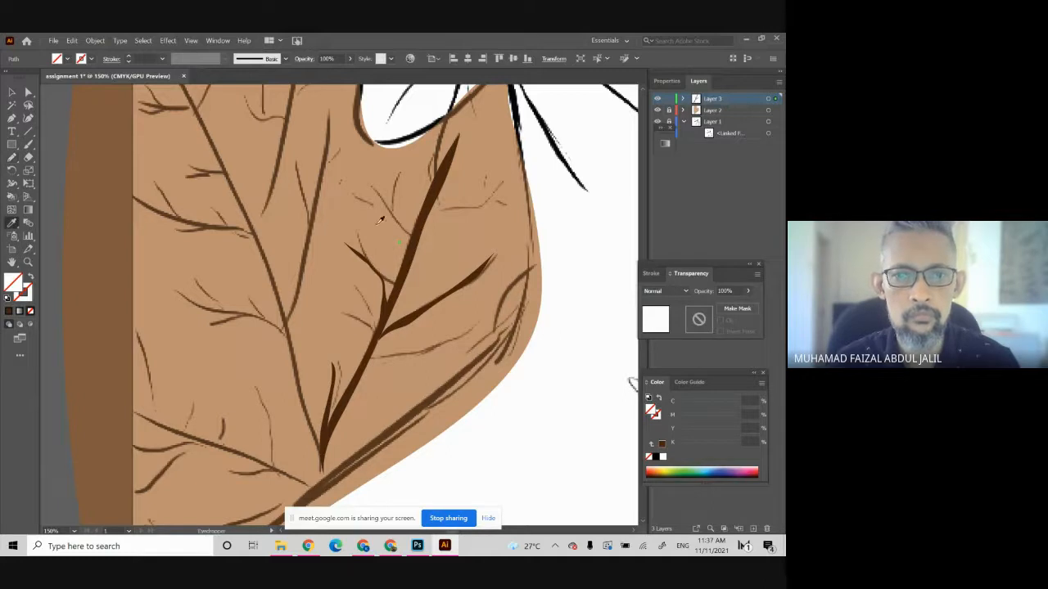
left_click(425, 218)
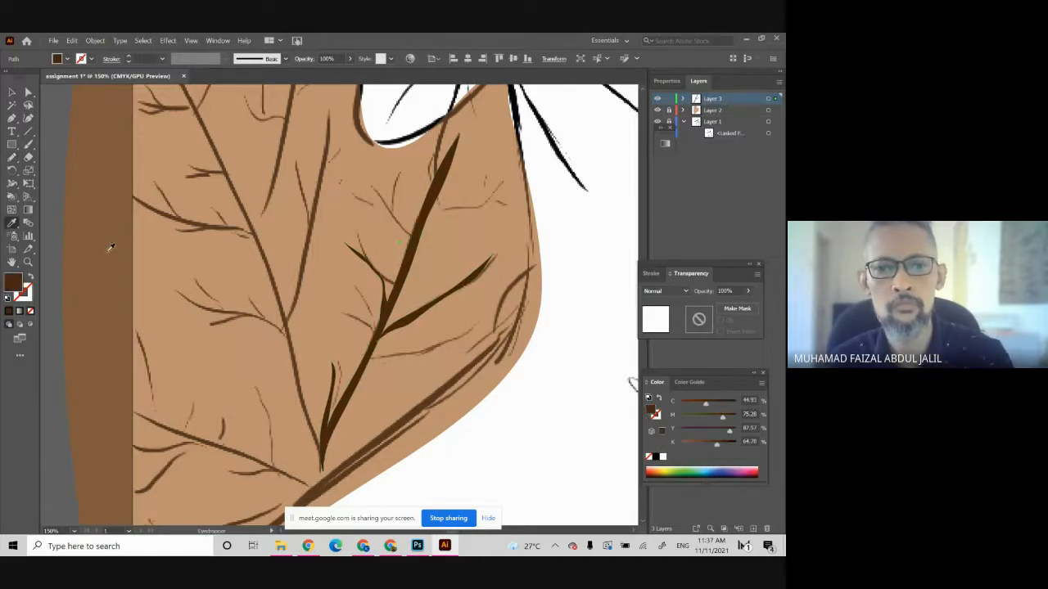
left_click(13, 157)
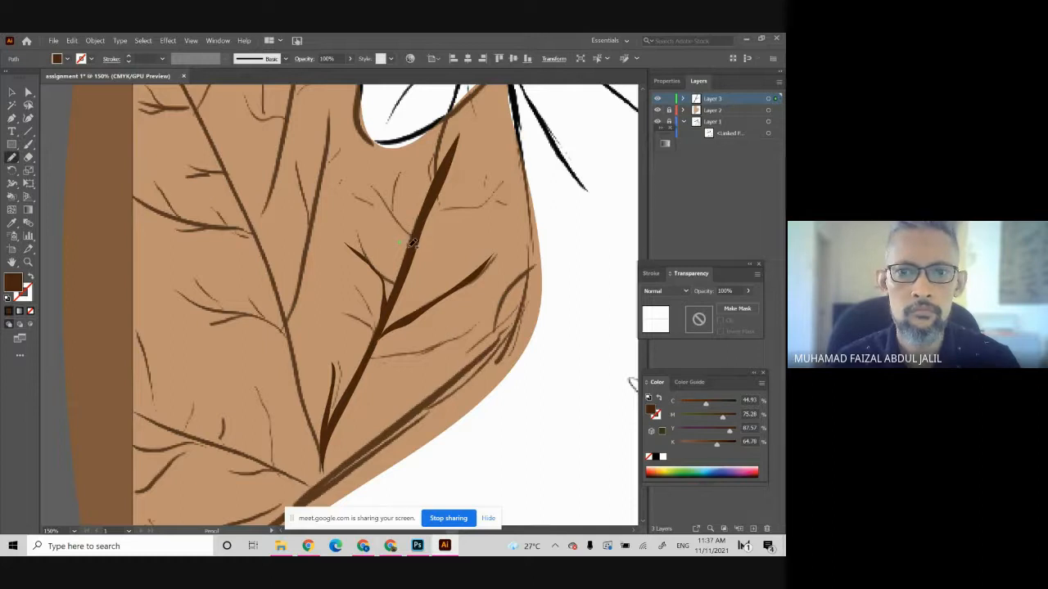
left_click_drag(410, 243, 375, 187)
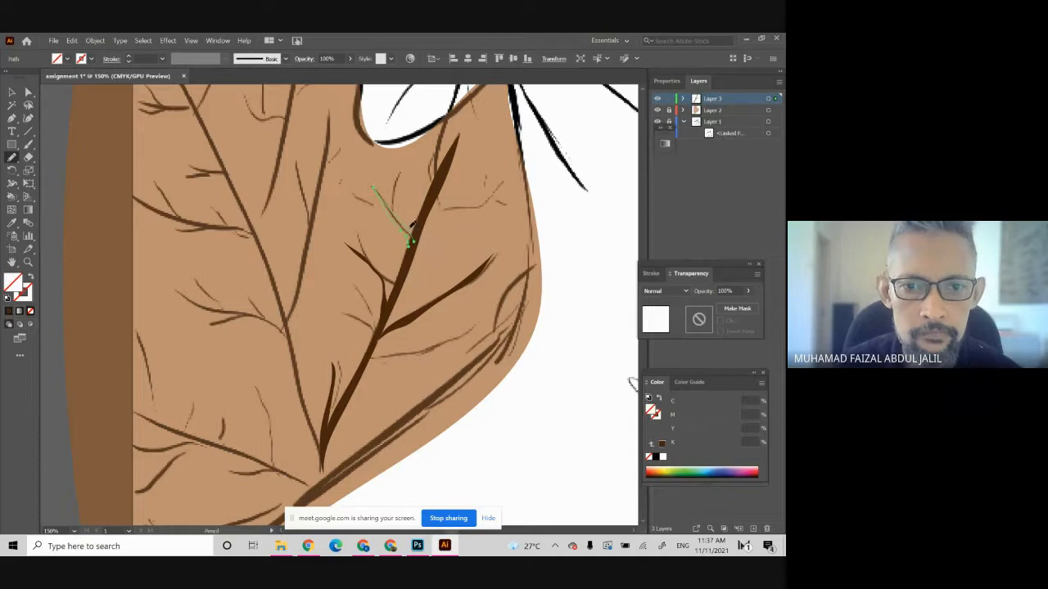
double_click(17, 283)
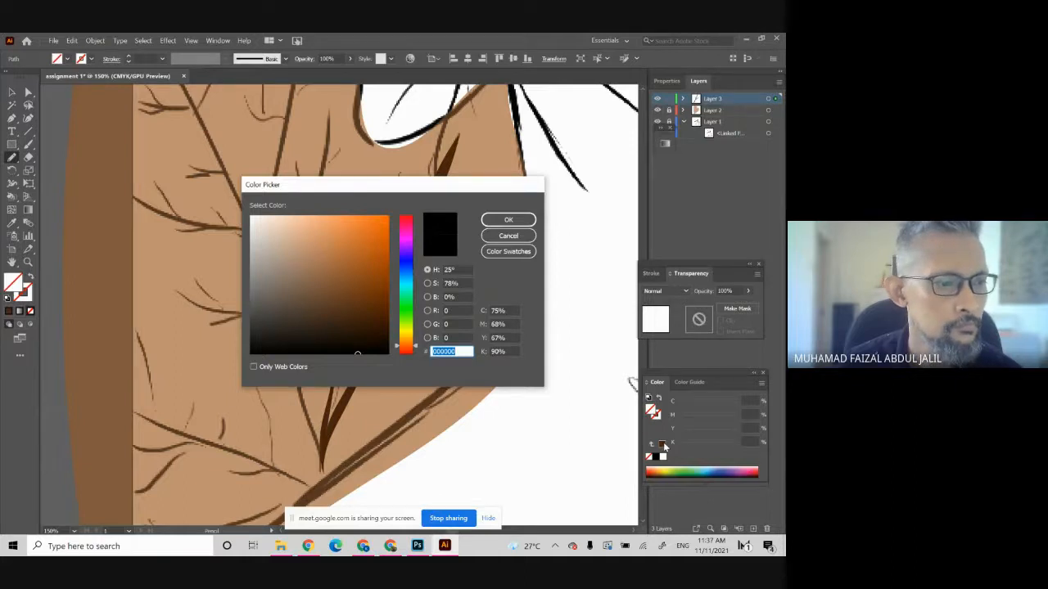
left_click(377, 318)
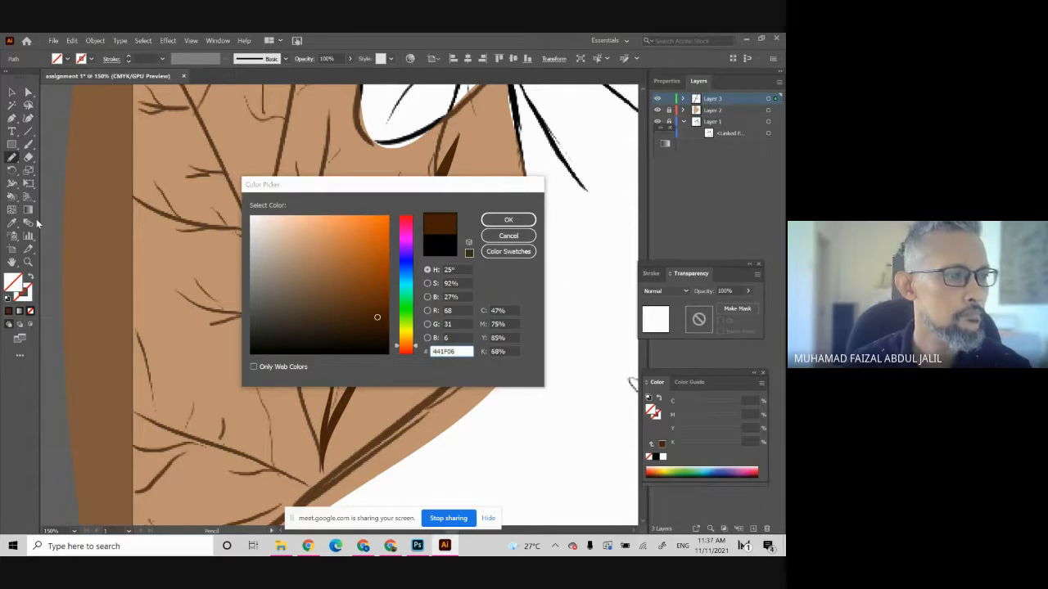
left_click(508, 236)
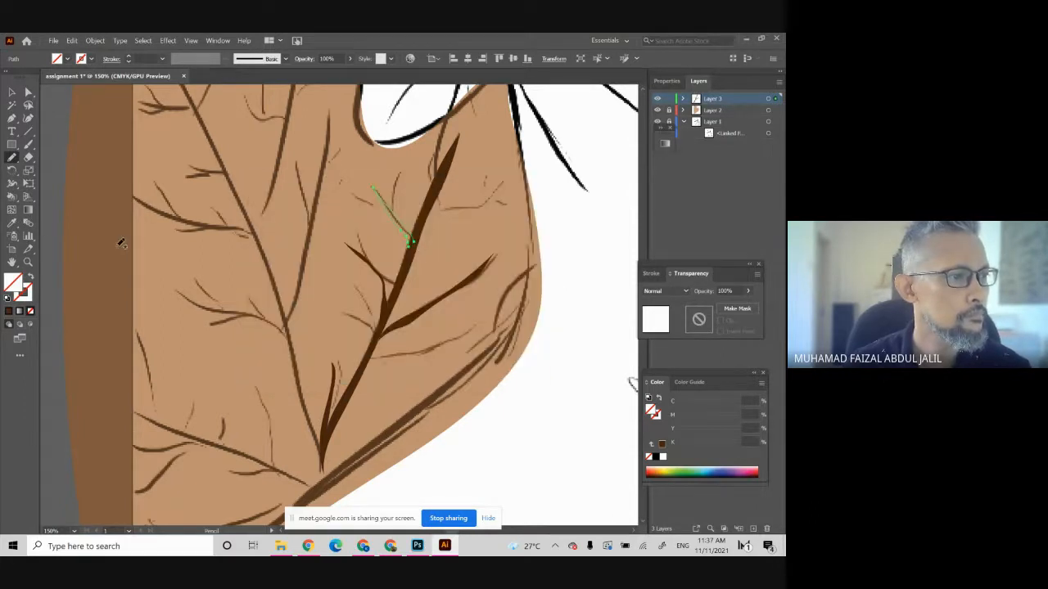
- Fill the newly traced upper left side vein with the dark brown sampled from the main vein
left_click(12, 223)
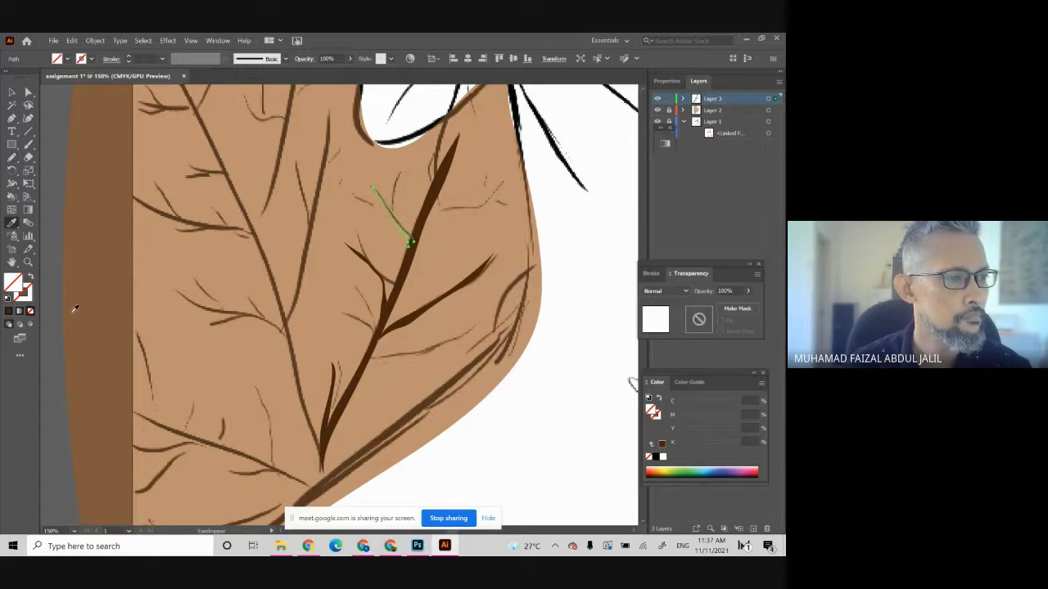
left_click(345, 396)
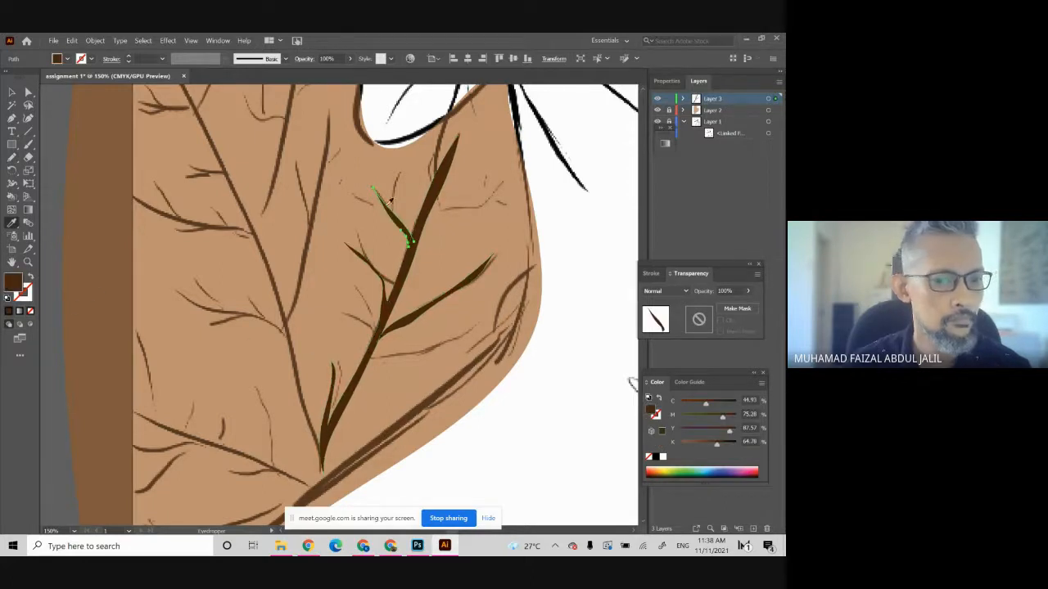
- Trace the upper right side vein as a separate Pencil shape and fill it with the main vein's dark brown using the Eyedropper
left_click(12, 157)
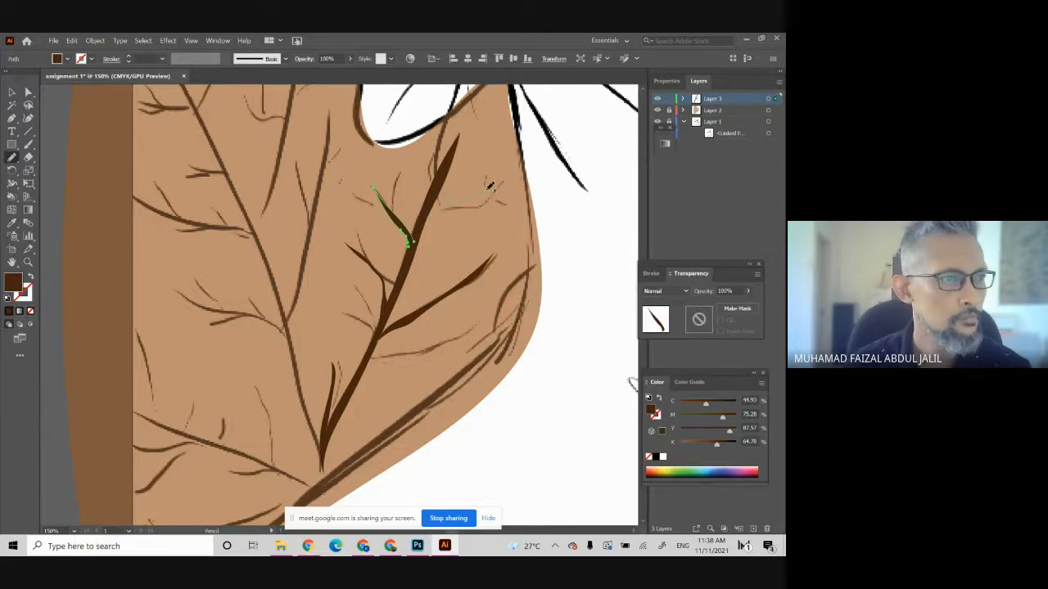
left_click_drag(489, 186, 415, 234)
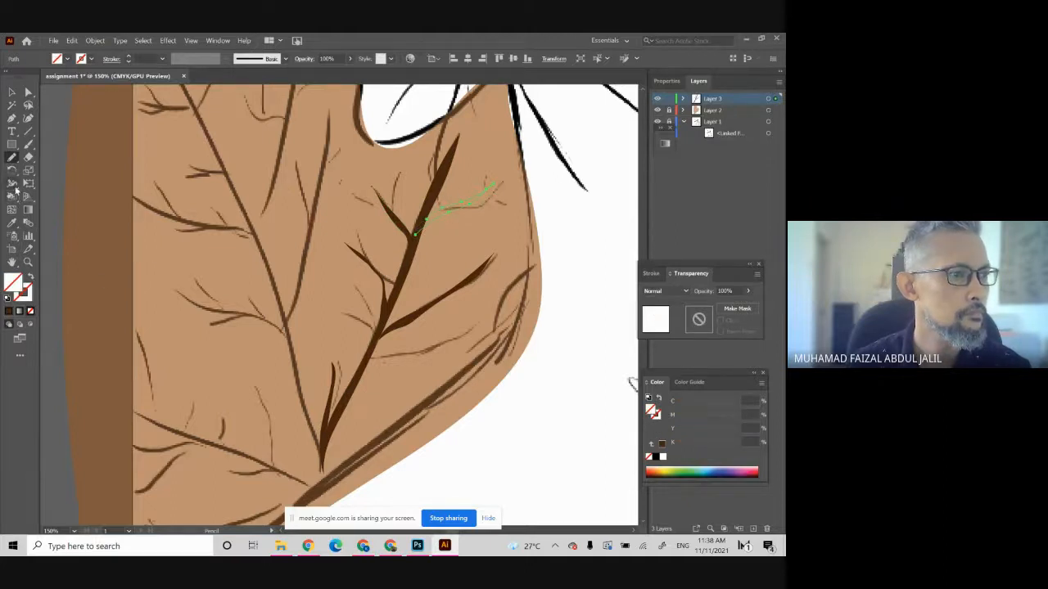
left_click(13, 224)
double_click(13, 224)
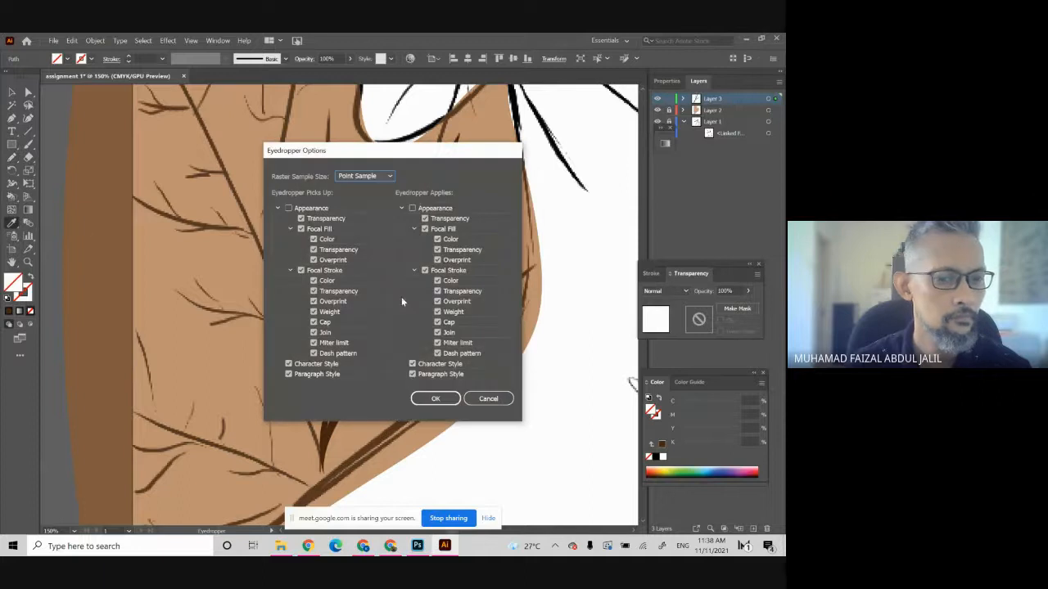
left_click(458, 398)
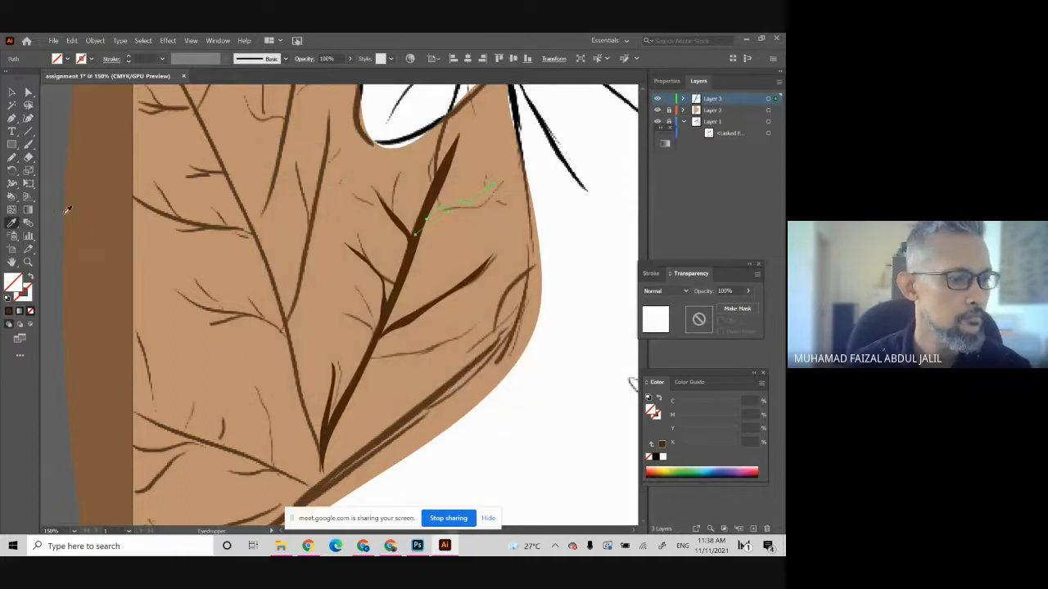
left_click(410, 259)
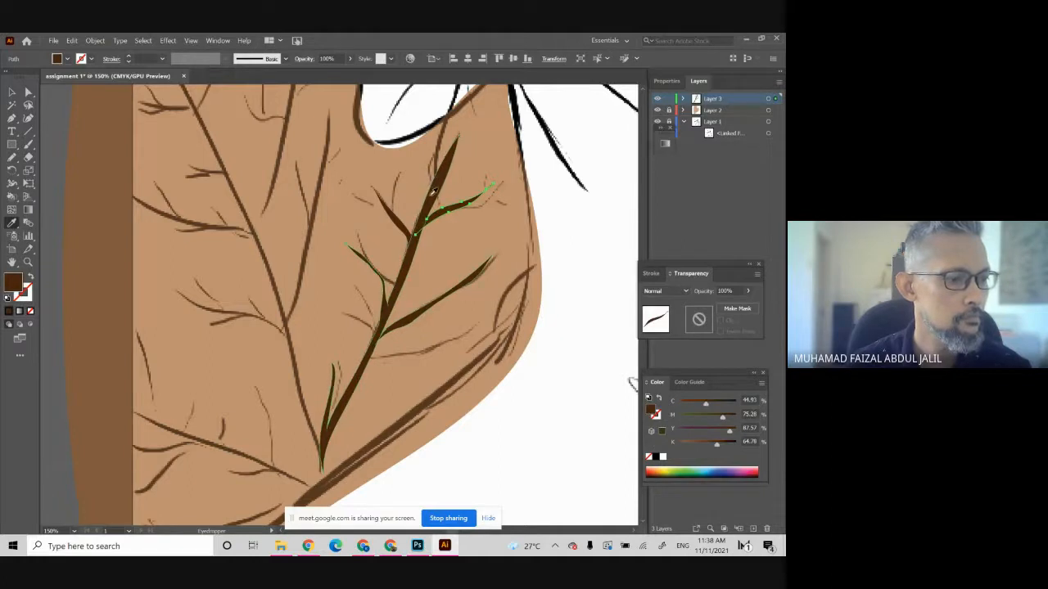
- Resample the main vein's dark brown with the Eyedropper as the fill of the upper right side vein
left_click(425, 155)
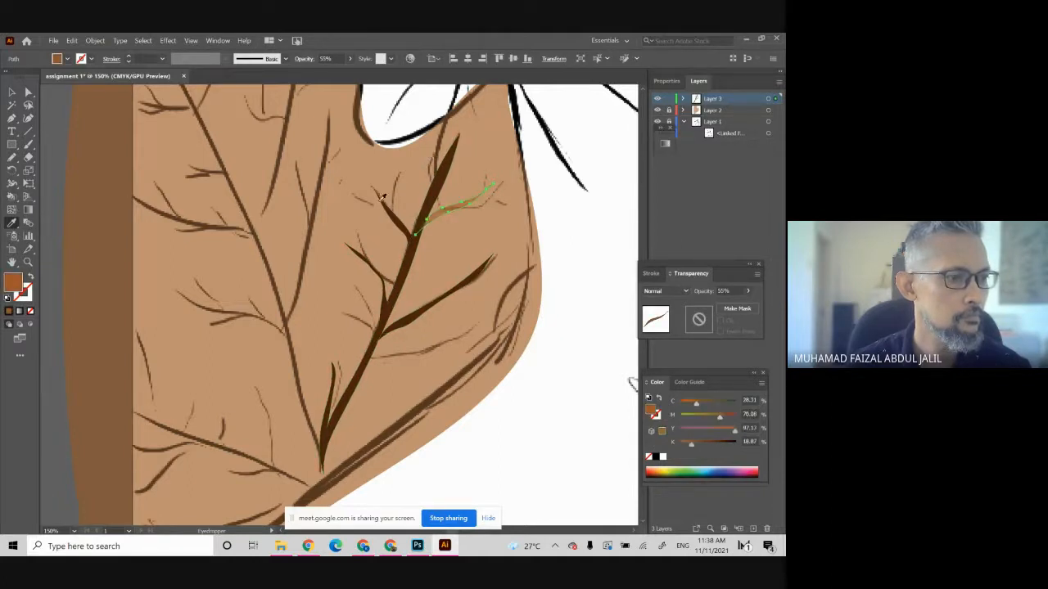
left_click(412, 255)
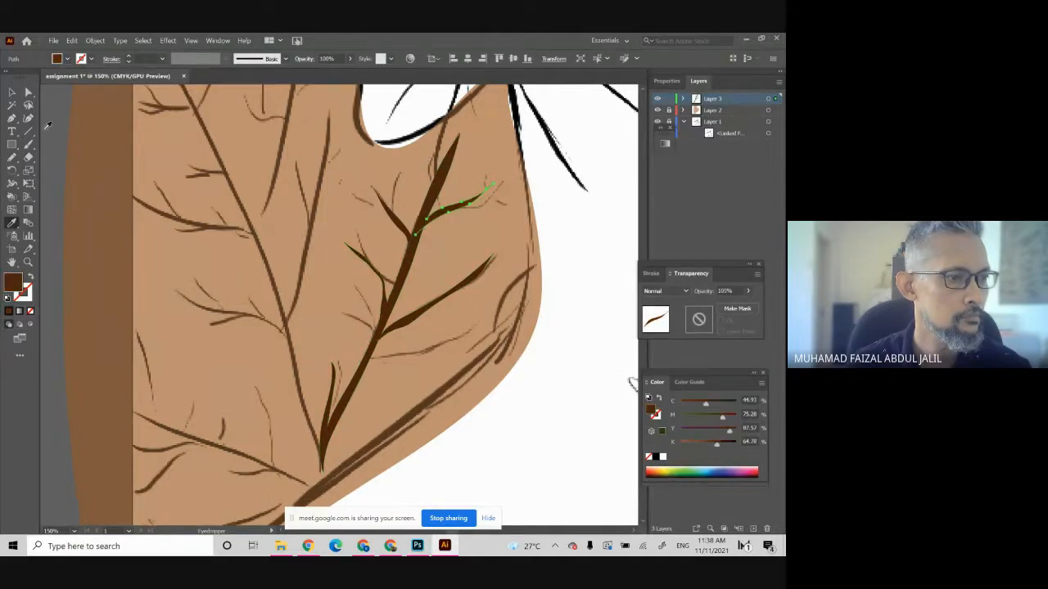
- Try to trace the thin upright twig branching off the upper left side vein with the Pencil tool and undo the strokes
left_click(13, 157)
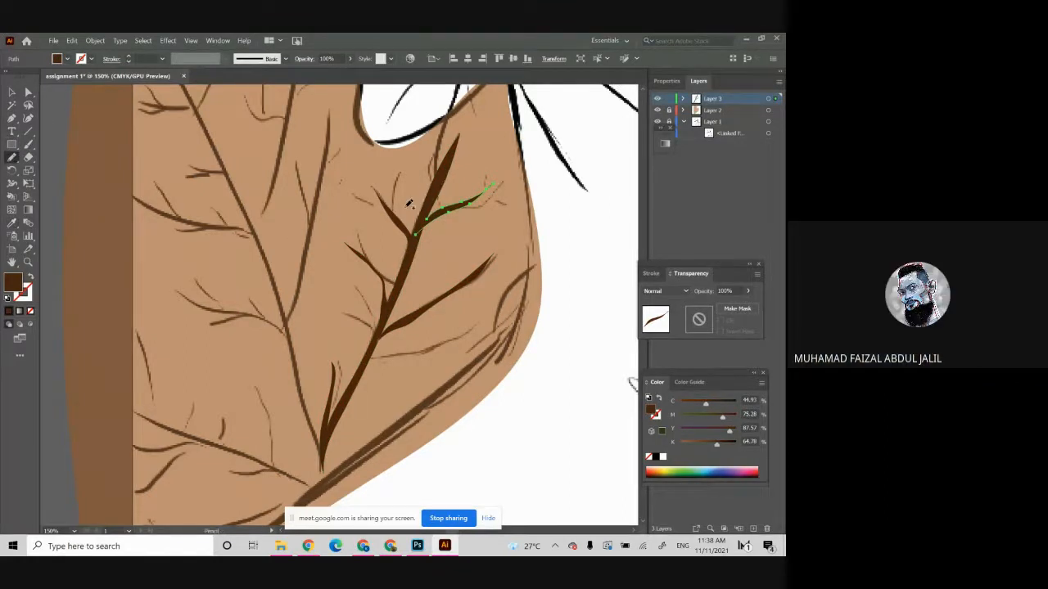
mouse_move(393, 210)
left_mouse_down()
mouse_move(399, 179)
mouse_move(393, 218)
left_mouse_up()
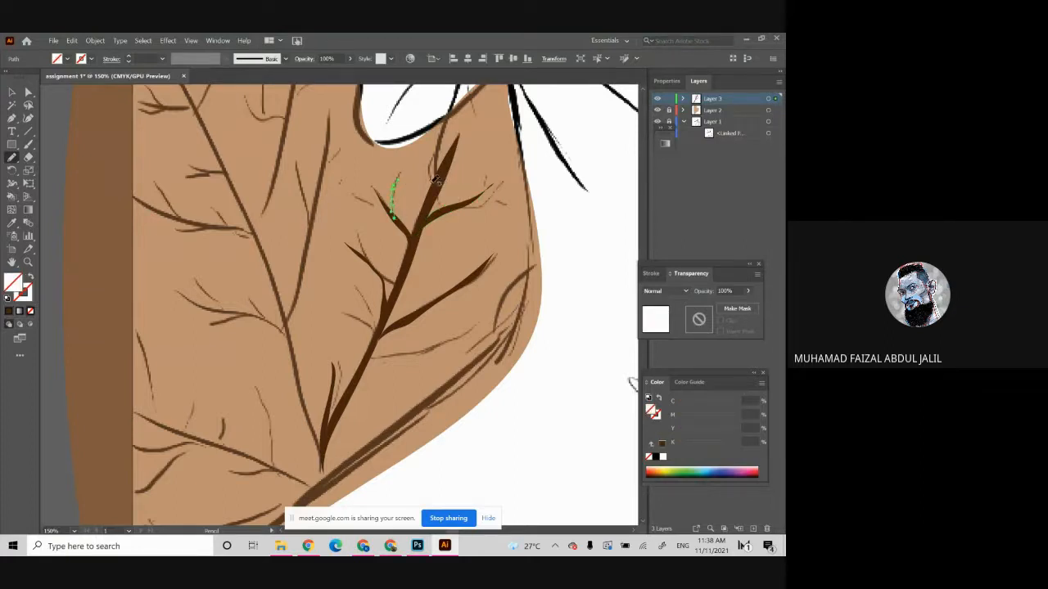
left_click_drag(431, 160, 429, 184)
left_click_drag(400, 175, 393, 218)
key("ctrl+z")
key("ctrl+z")
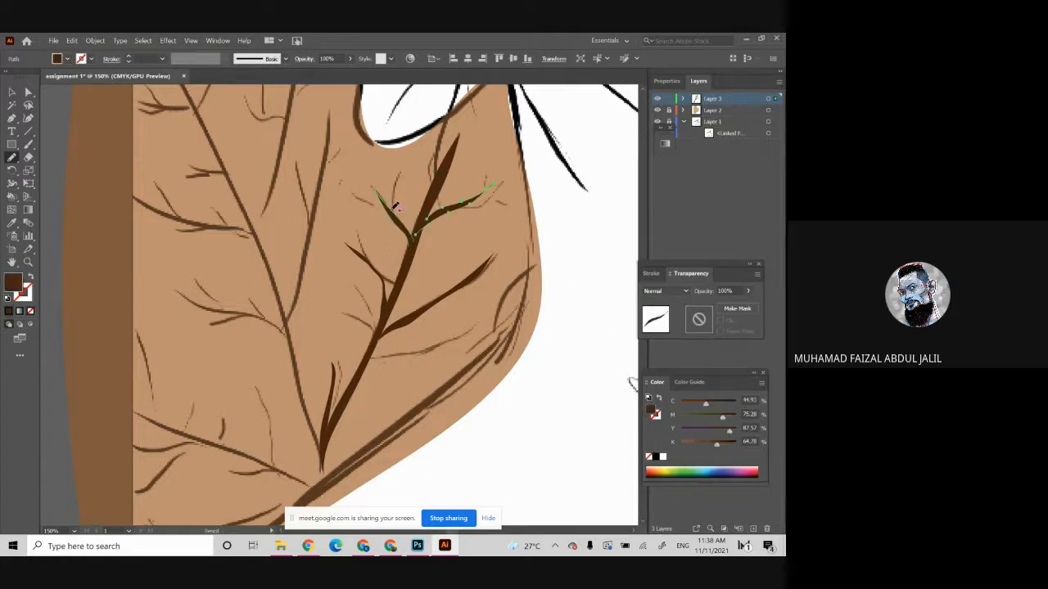
left_click_drag(400, 172, 393, 219)
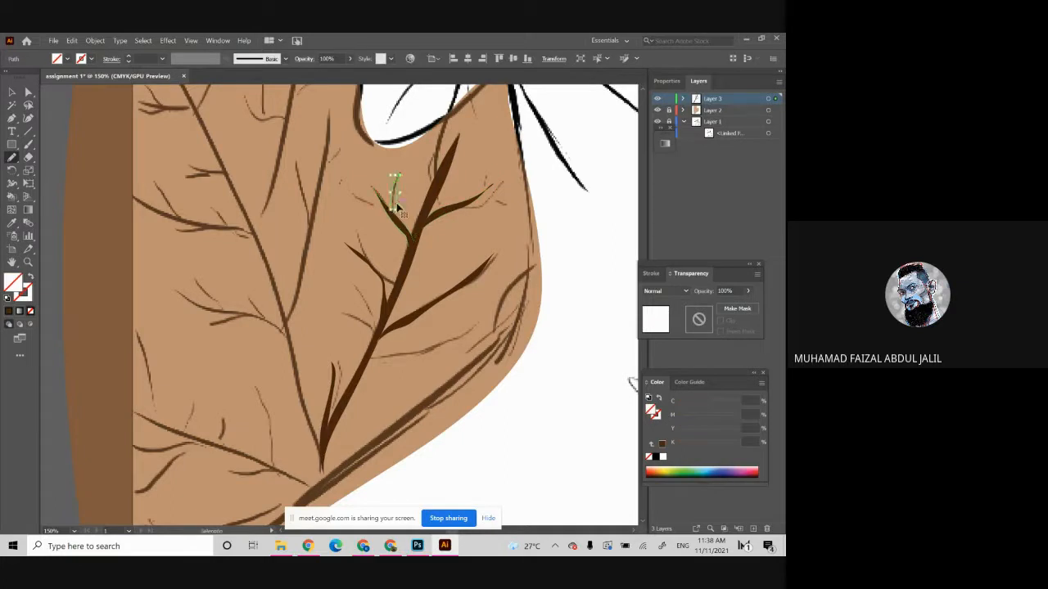
key("ctrl+z")
left_click_drag(398, 175, 392, 197)
key("ctrl+z")
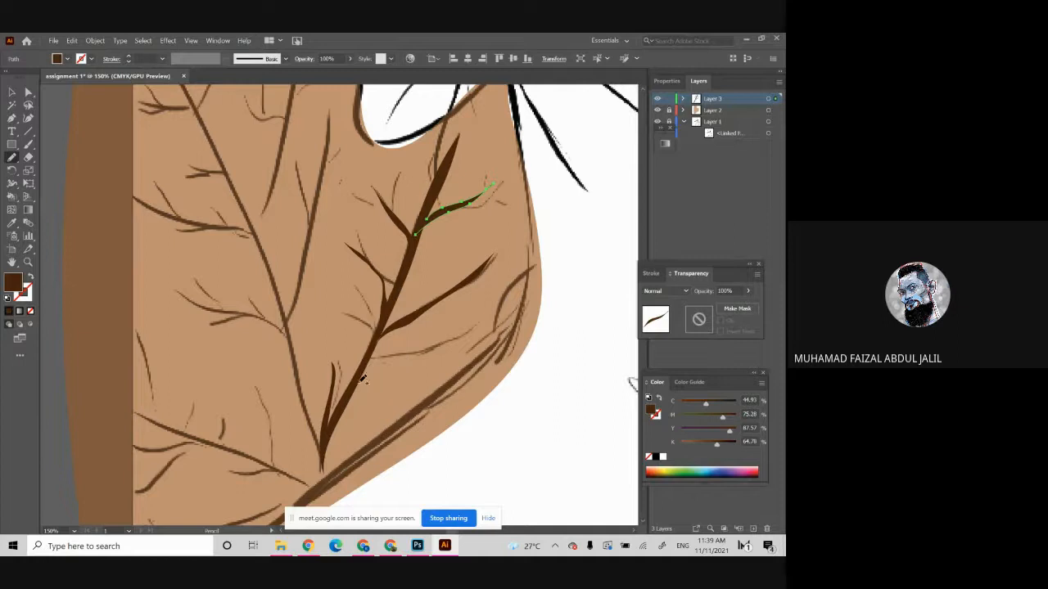
- Trace the lower right side vein as a closed Pencil shape and fill it with the main vein's dark brown using the Eyedropper
left_click_drag(373, 358, 468, 329)
left_click_drag(419, 360, 357, 378)
left_click(12, 222)
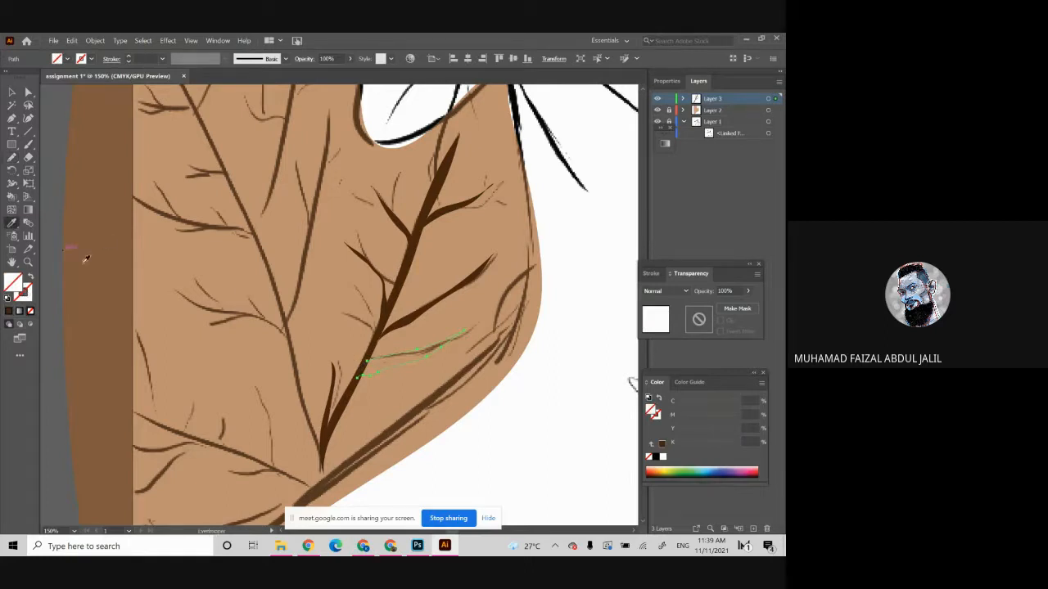
left_click(350, 383)
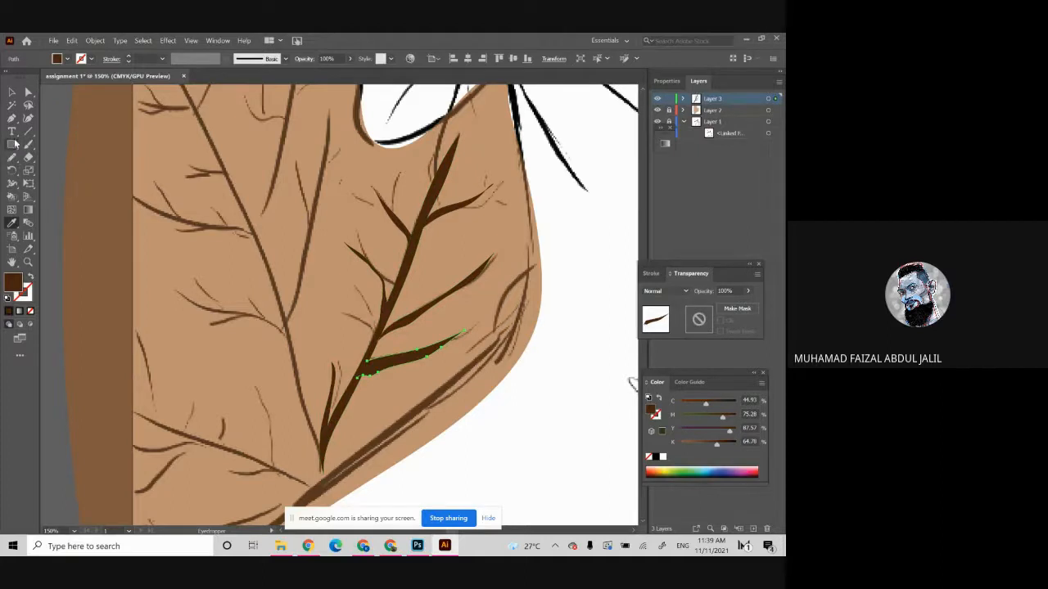
- Trace the thin twig left of the main vein, below the middle left side vein, with the Pencil and fill it with the sampled dark brown
left_click(17, 158)
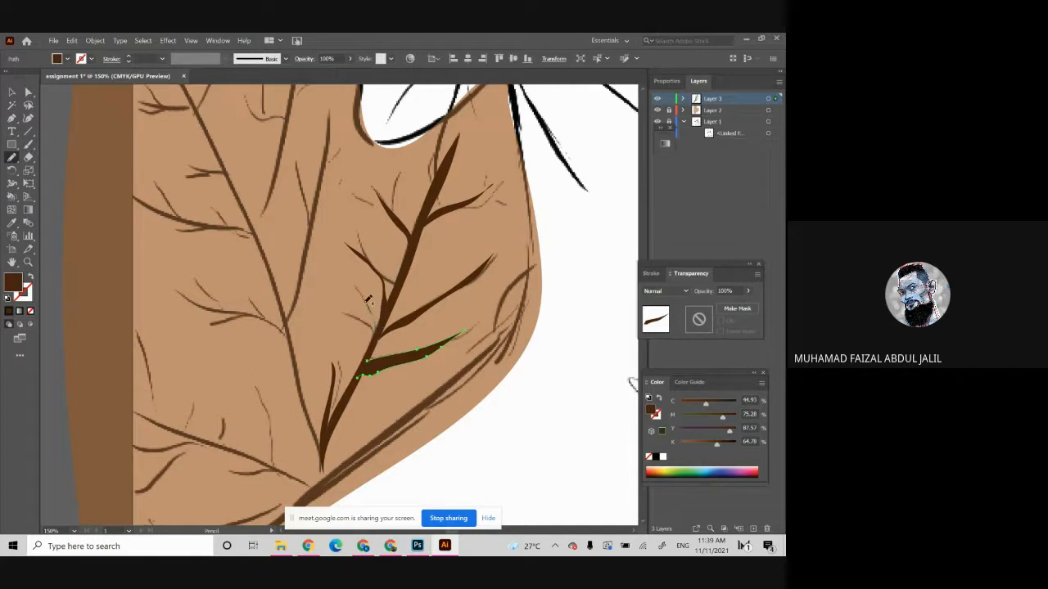
left_click_drag(360, 289, 373, 340)
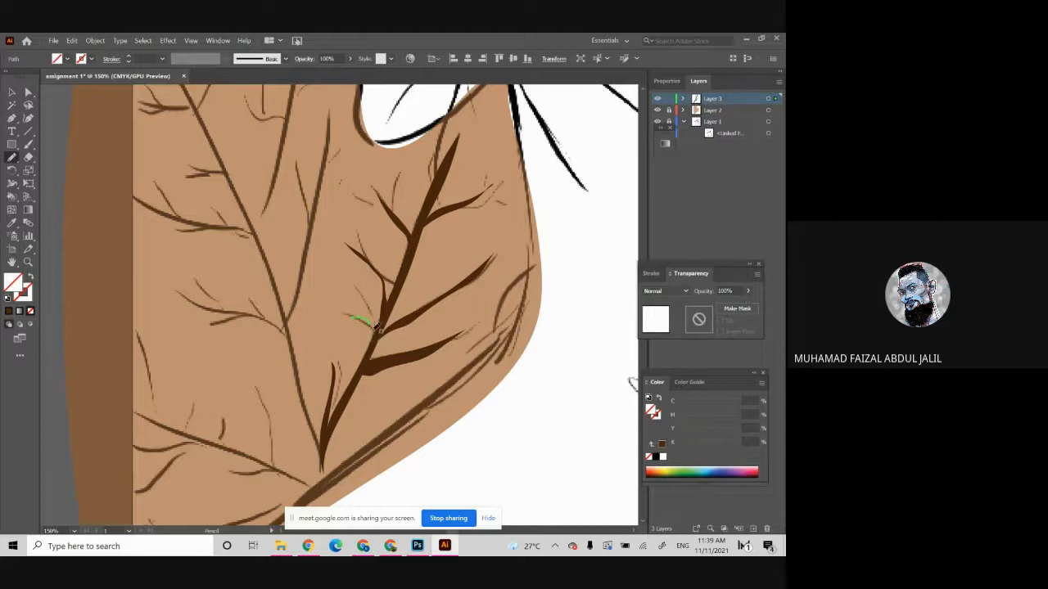
double_click(14, 284)
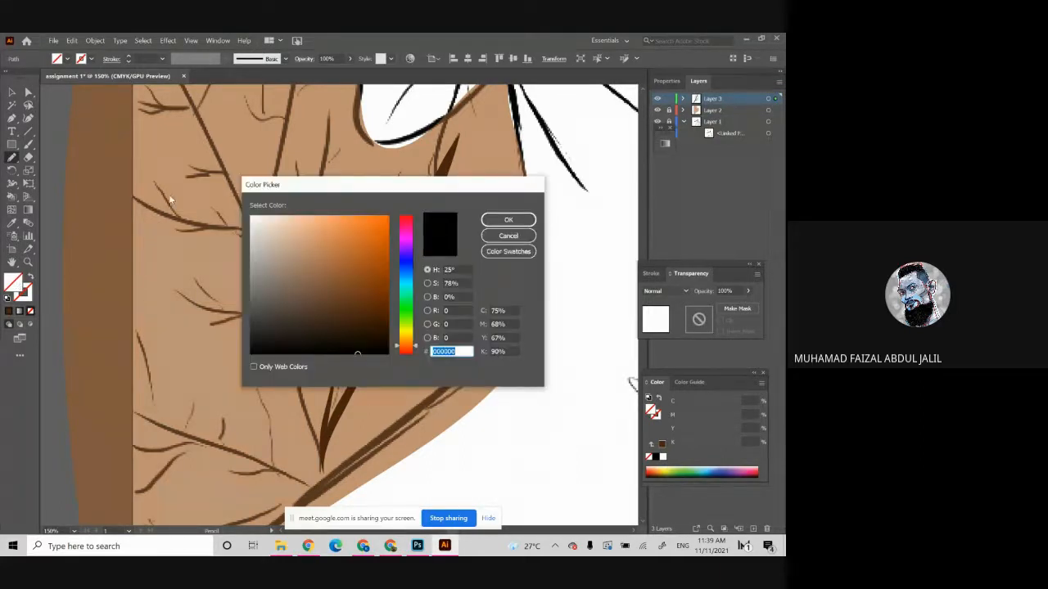
left_click(500, 222)
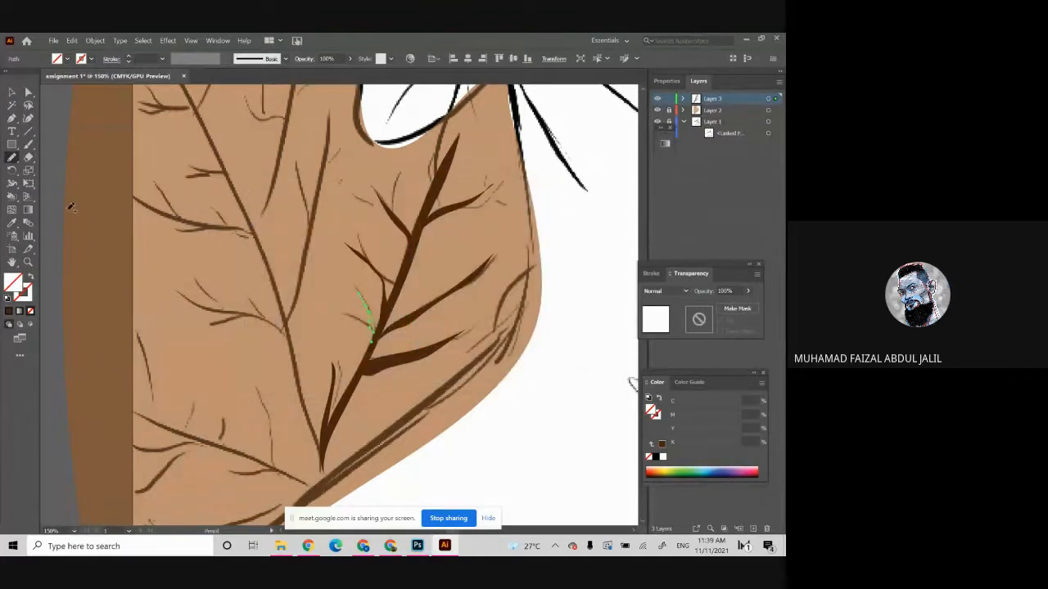
left_click(11, 224)
left_click(369, 351)
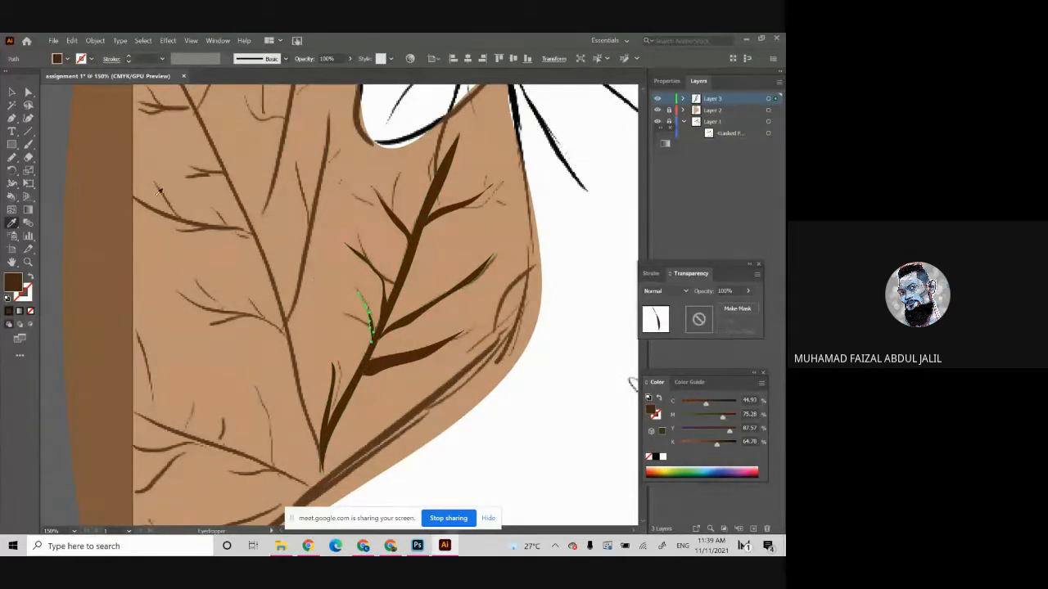
- Trace the short twig at the outer end of the upper right side vein with the Pencil and fill it with the main vein's dark brown
left_click(10, 158)
left_click_drag(495, 194, 455, 205)
key("ctrl+z")
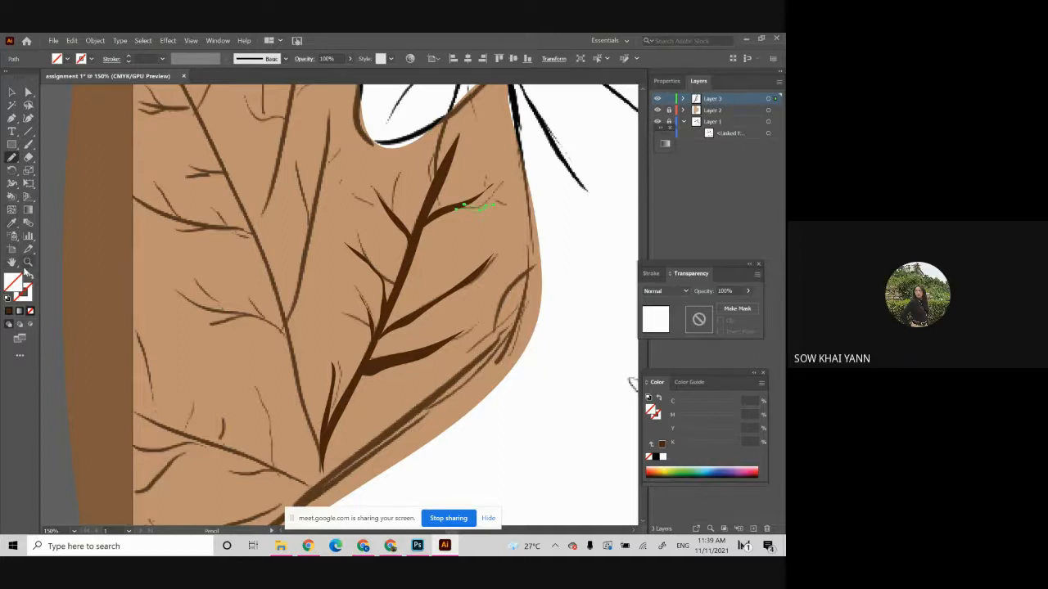
left_click(13, 224)
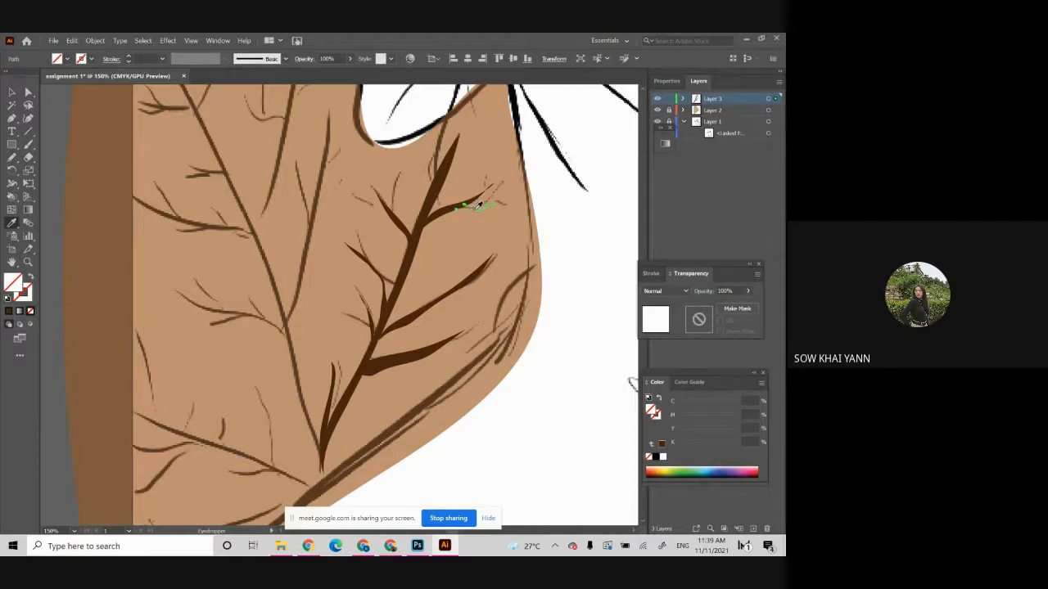
left_click(421, 201)
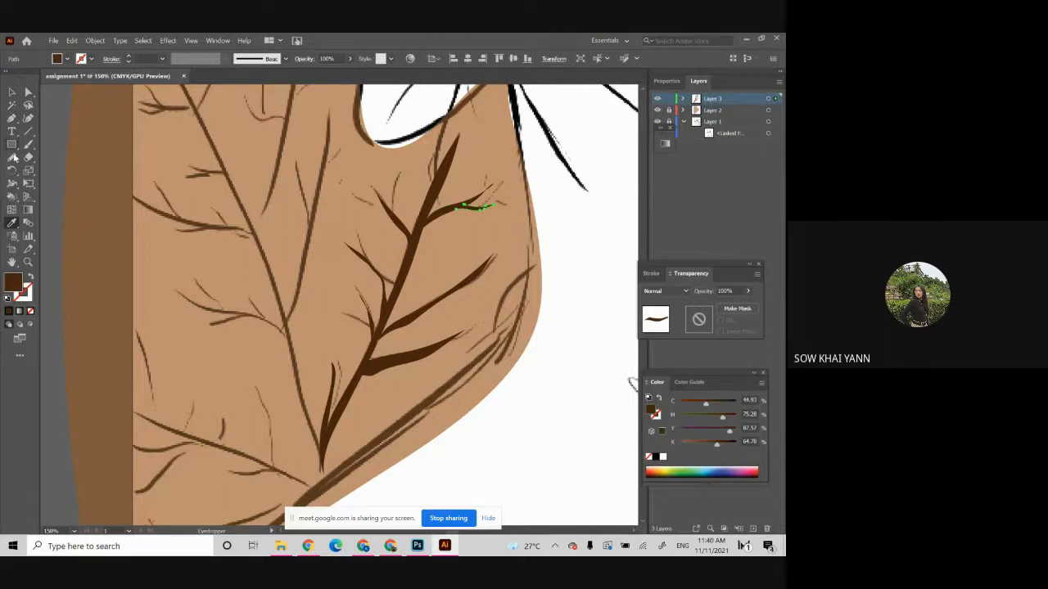
- Trace the short twig branching upward from the middle left side vein with the Pencil and fill it with the sampled dark brown
left_click(11, 157)
mouse_move(371, 261)
left_mouse_down()
mouse_move(359, 237)
mouse_move(362, 250)
left_mouse_up()
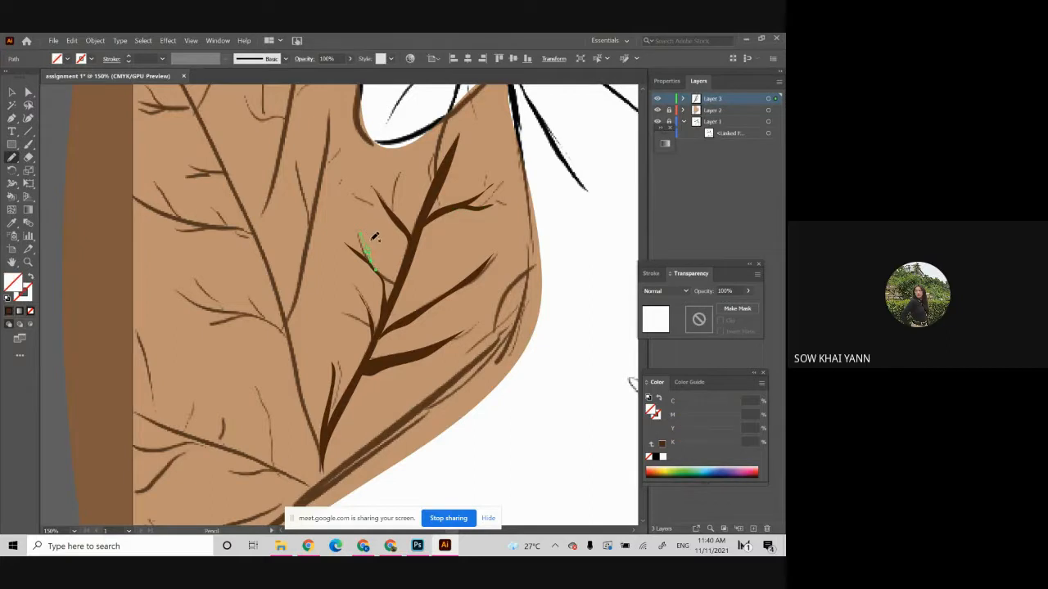
key("ctrl+z")
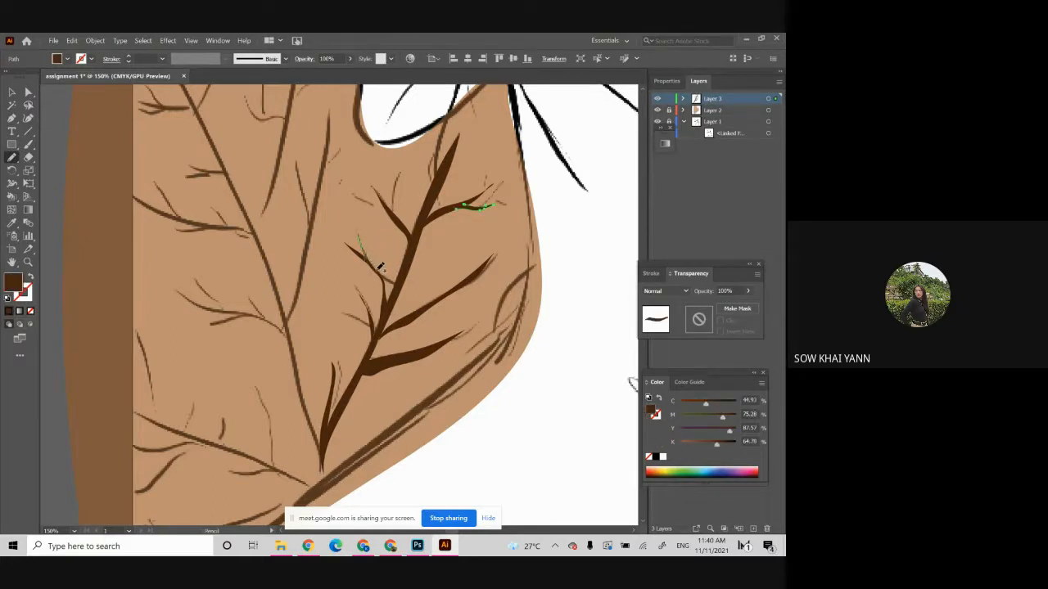
left_click_drag(379, 266, 358, 236)
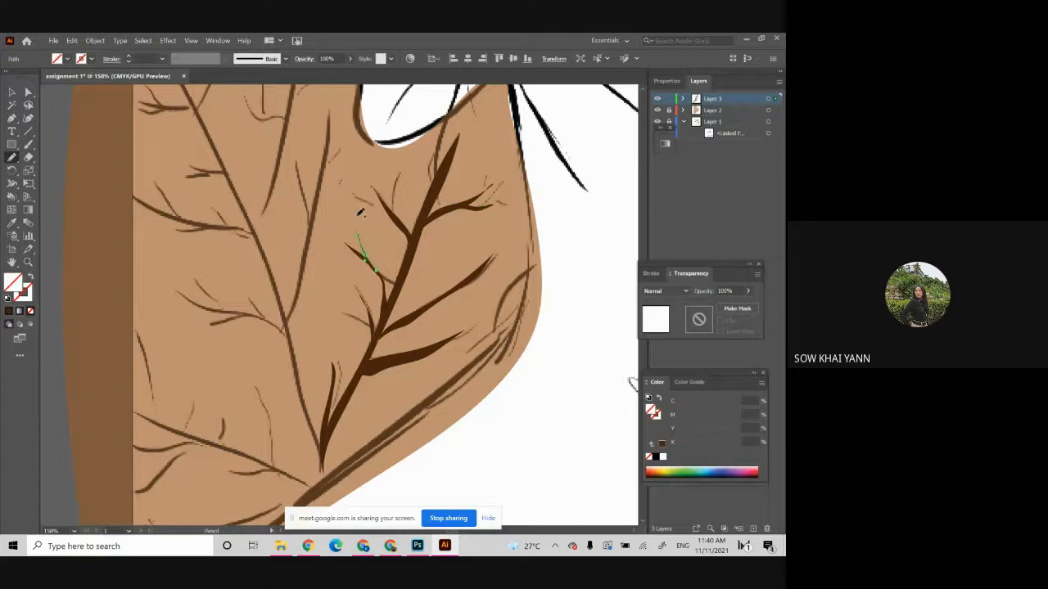
left_click(12, 221)
left_click(359, 370)
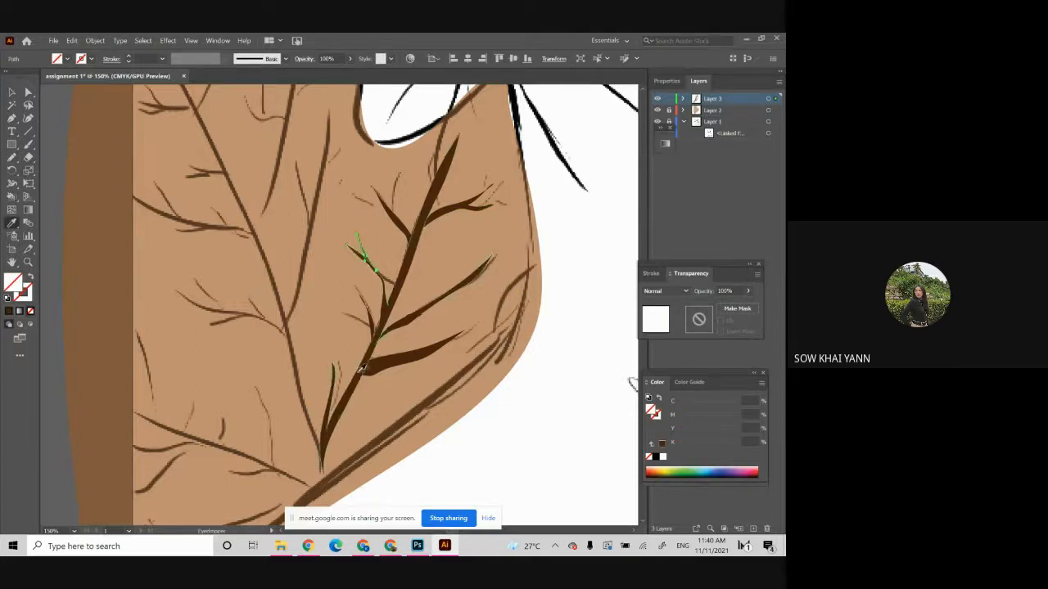
left_click(360, 371)
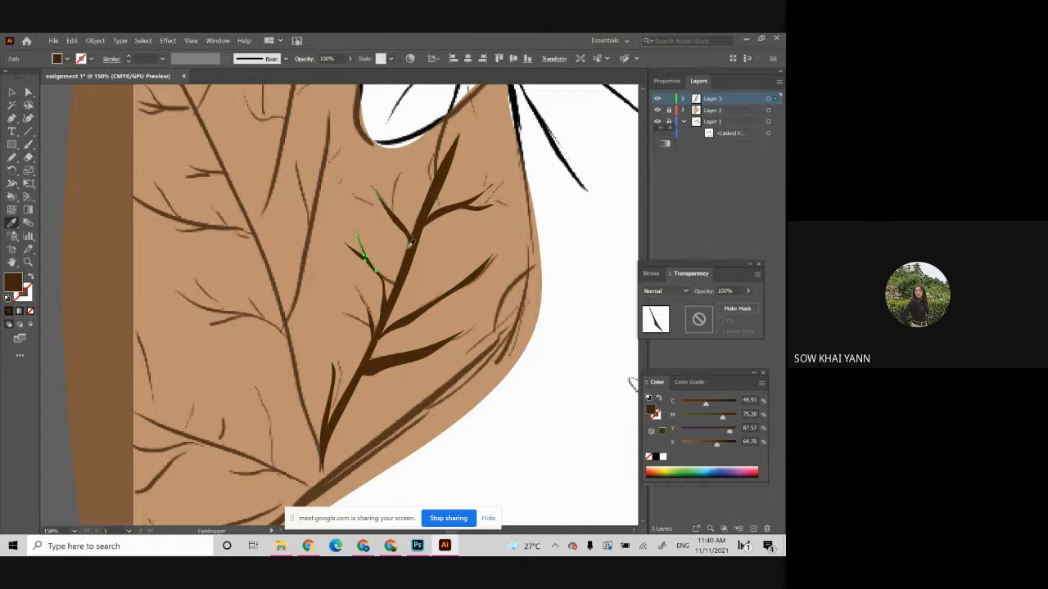
left_click(392, 208)
- Trace the thin upright twig on the upper left side vein as a Pencil shape and fill it with the main vein's dark brown
left_click(11, 157)
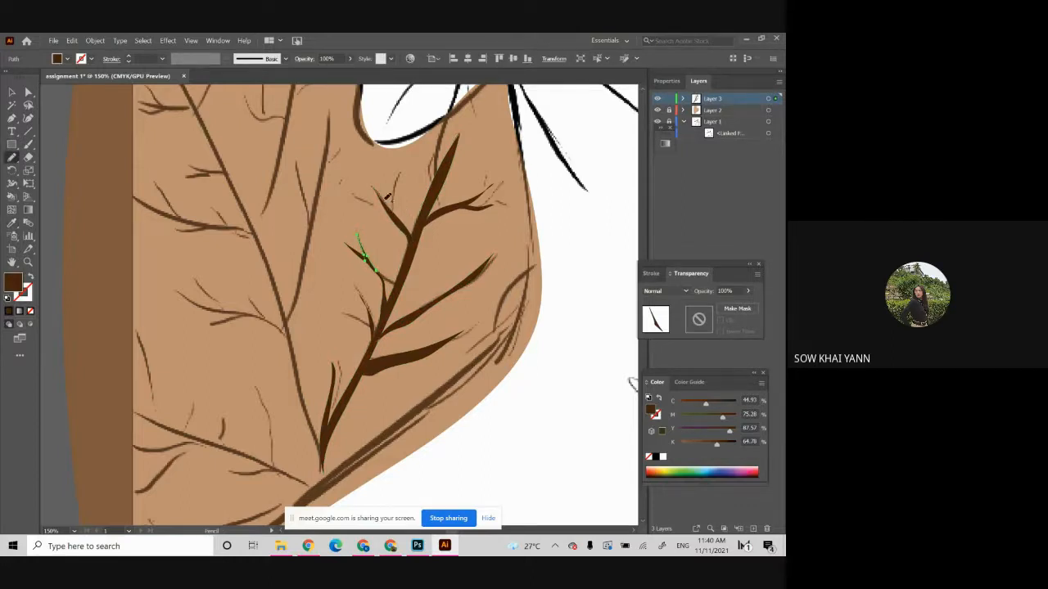
left_click_drag(394, 205, 396, 174)
left_click_drag(397, 215, 392, 199)
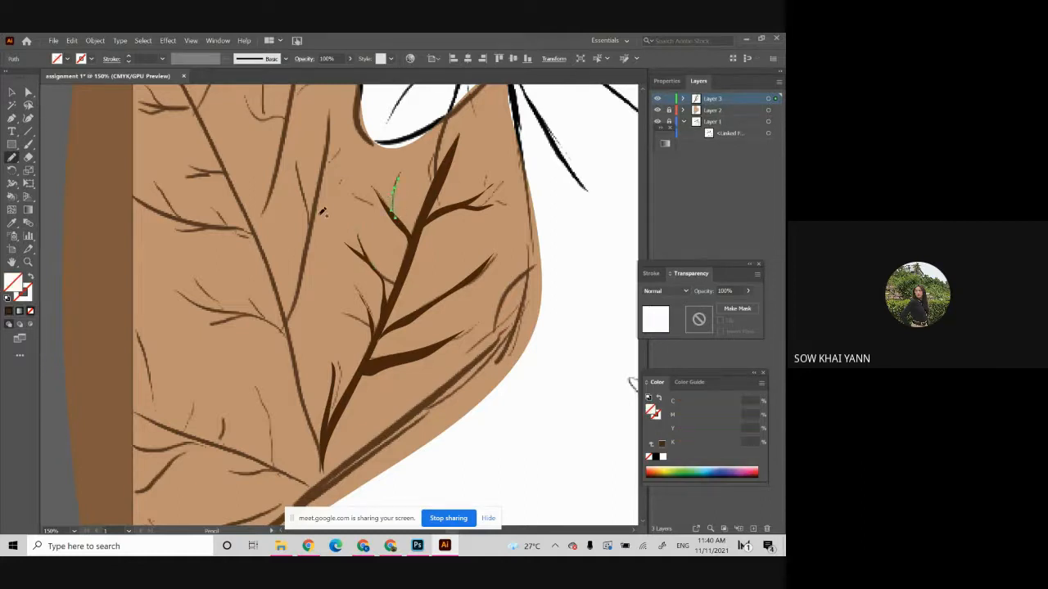
left_click(15, 221)
left_click(412, 231)
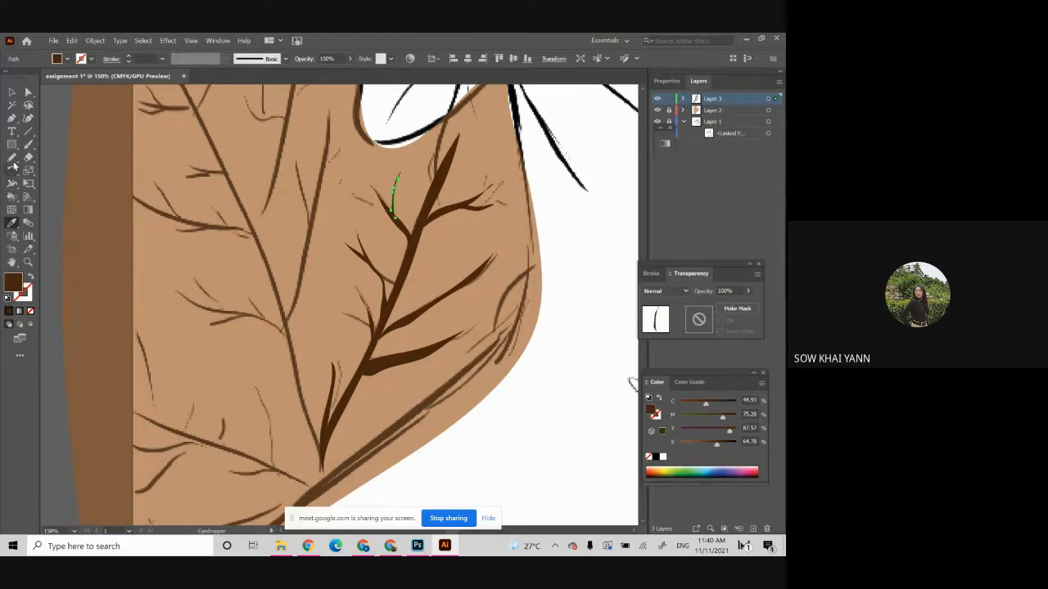
- Trace the short outward twig left of the upper left side vein with the Pencil and fill it with the sampled dark brown
left_click(12, 158)
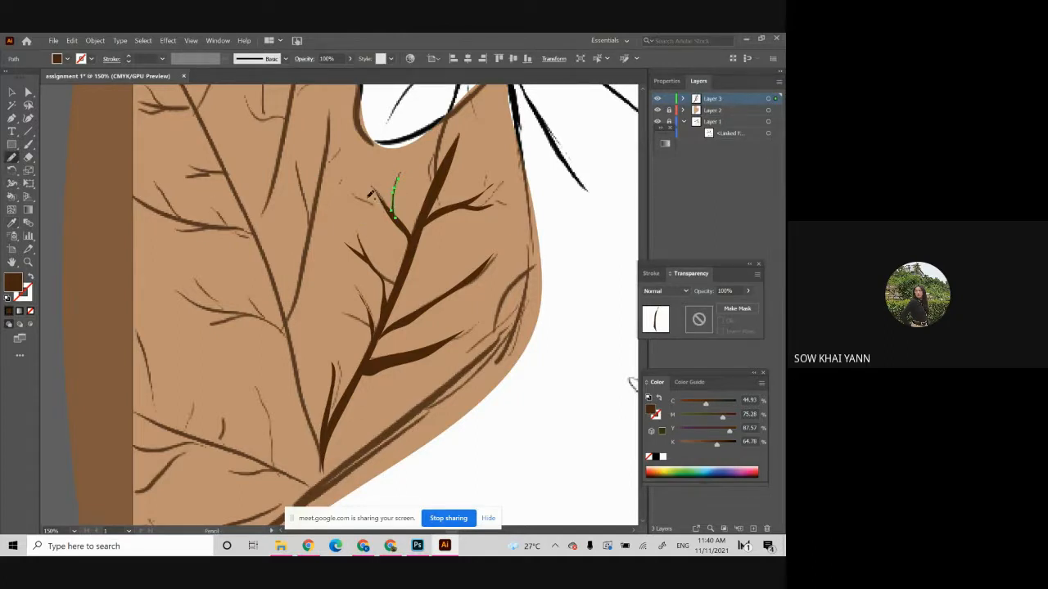
left_click_drag(366, 199, 389, 215)
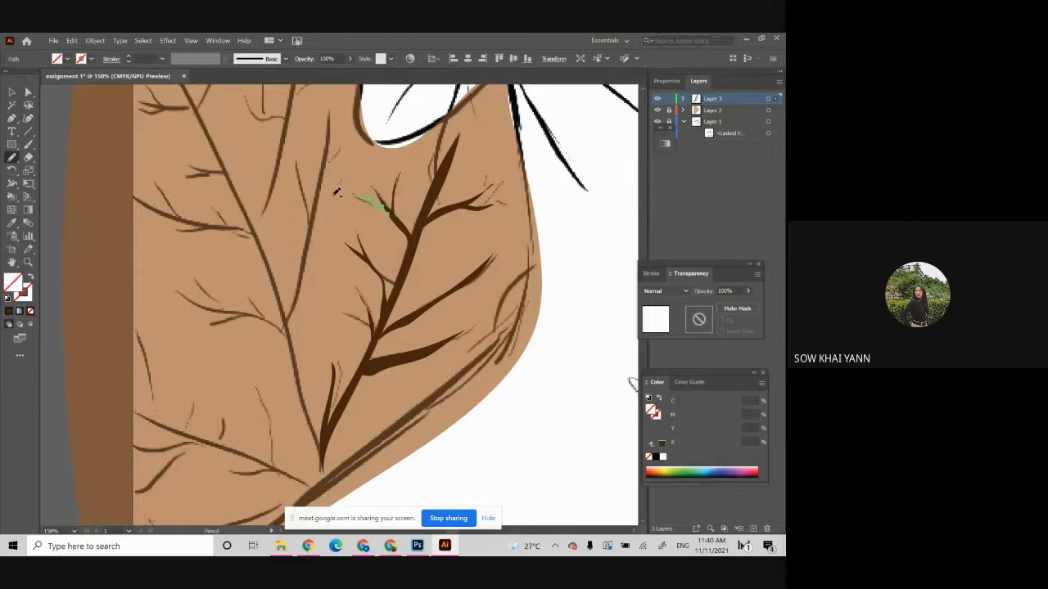
double_click(16, 282)
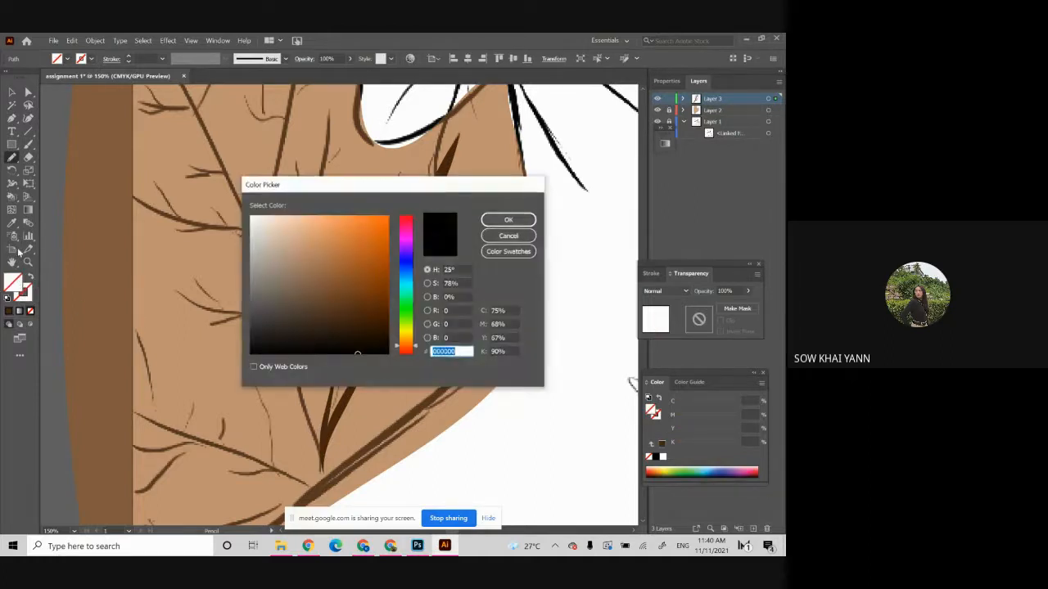
left_click(491, 236)
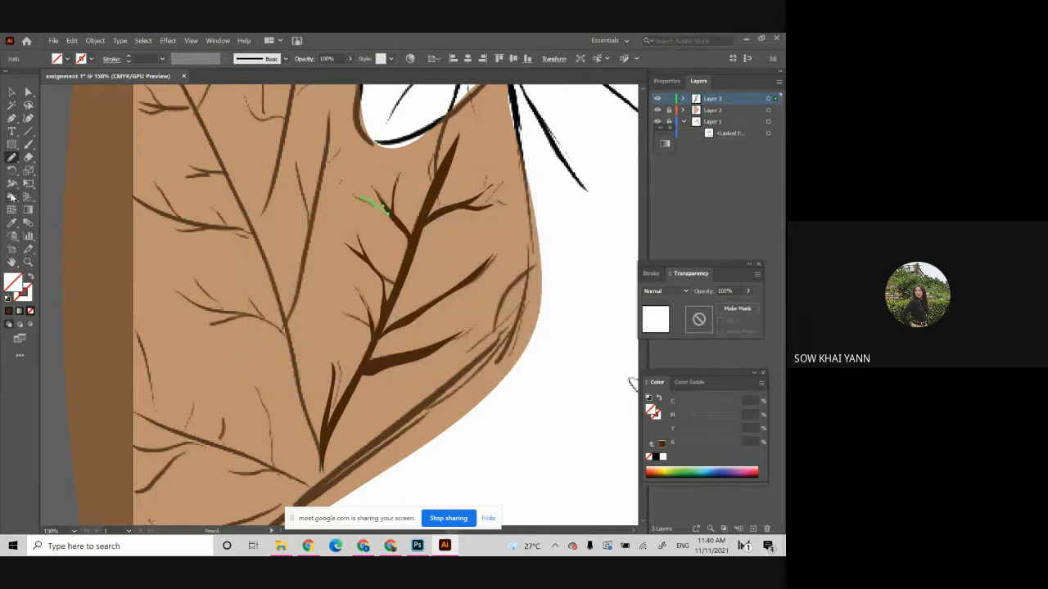
left_click(14, 223)
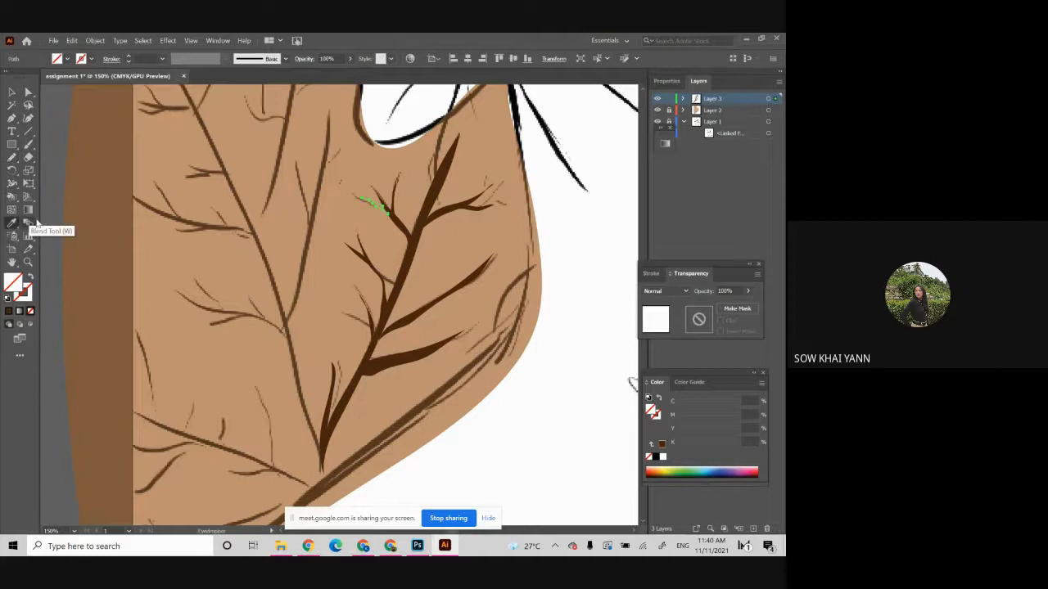
left_click(380, 329)
left_click(382, 330)
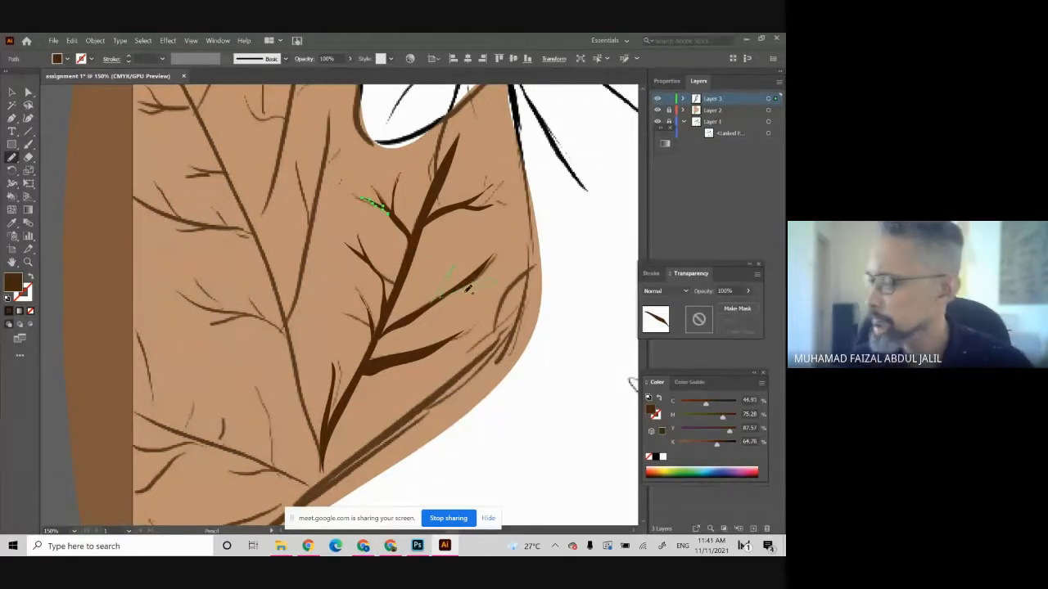
- Trace the forked twigs on both sides of the middle right side vein as one Pencil shape and fill it with the sampled dark brown
left_click_drag(466, 291, 434, 301)
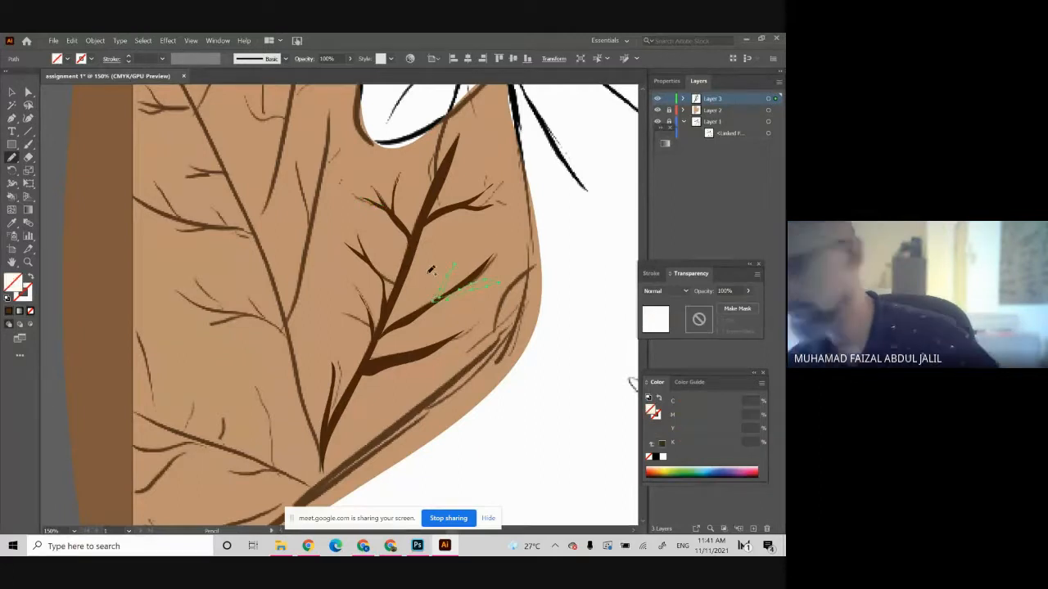
left_click(11, 225)
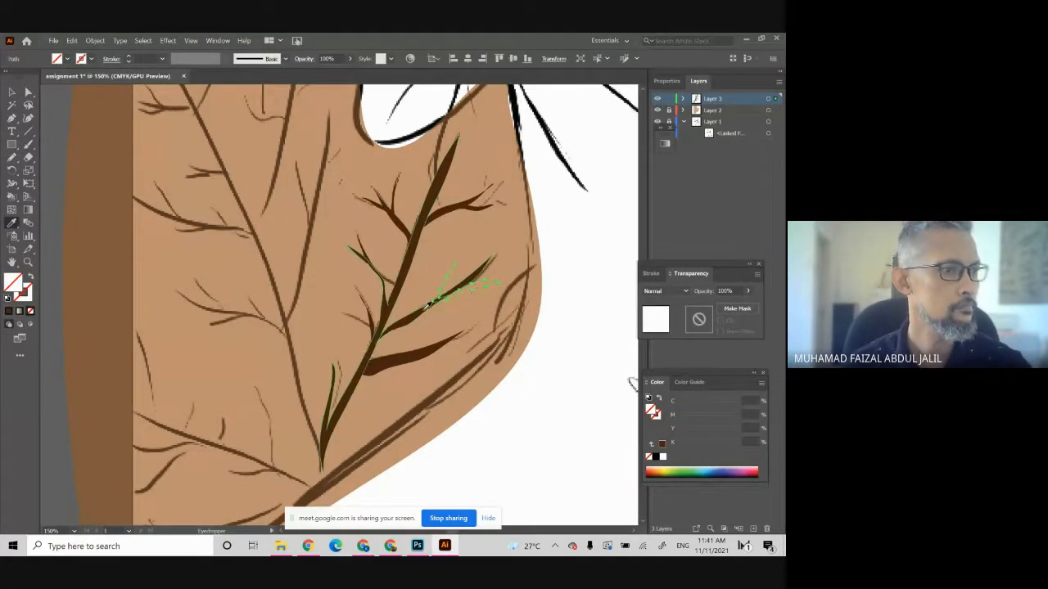
left_click(457, 283)
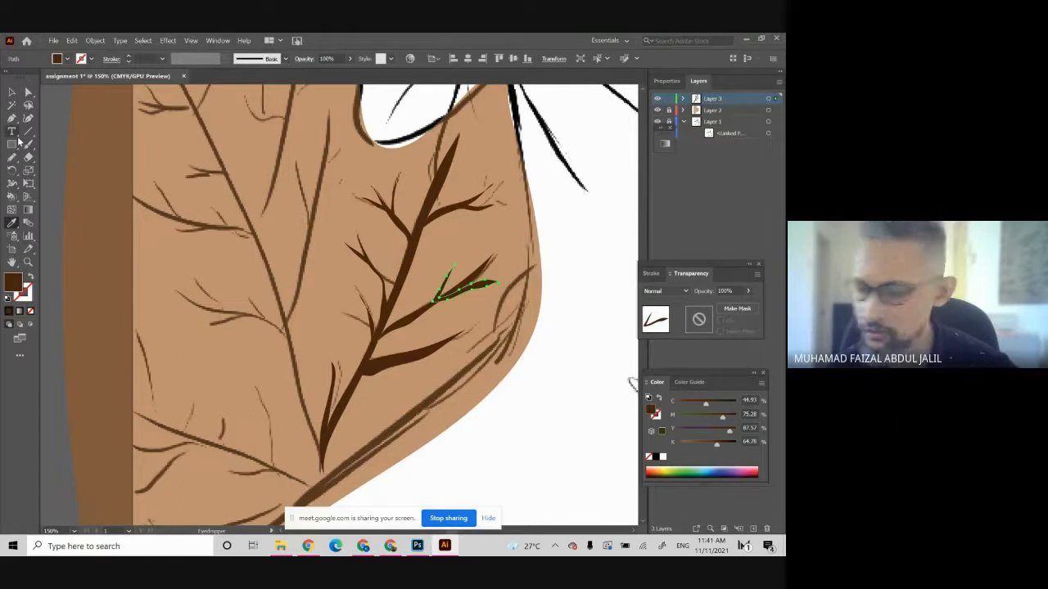
left_click(12, 119)
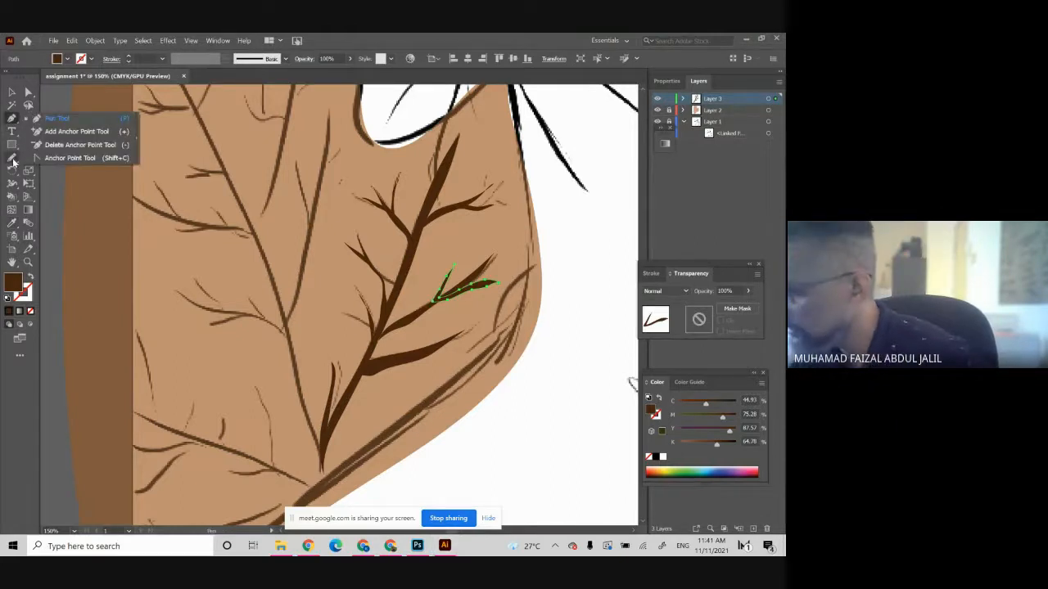
- Trace the short upward twig on the lower right side vein as one Pencil shape and fill it with the sampled dark brown
left_click(16, 154)
left_click(13, 157)
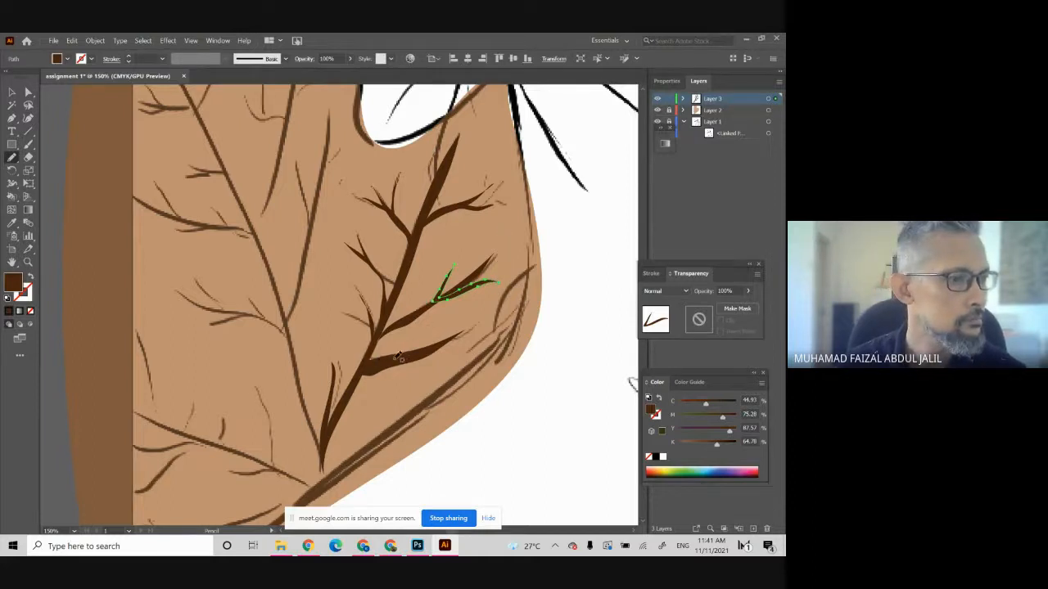
key("ctrl+shift+a")
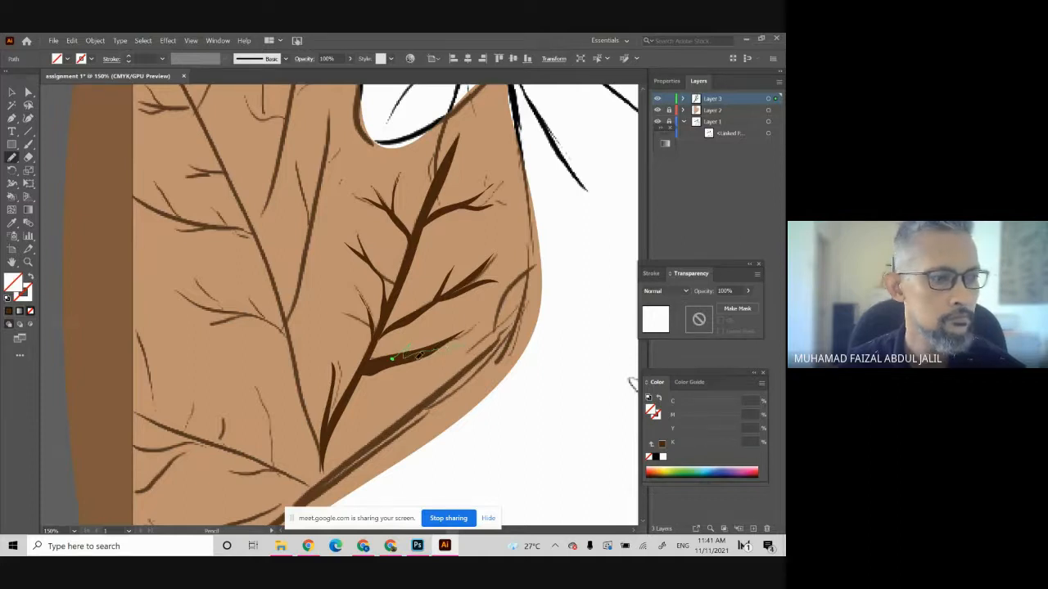
left_click_drag(417, 355, 390, 358)
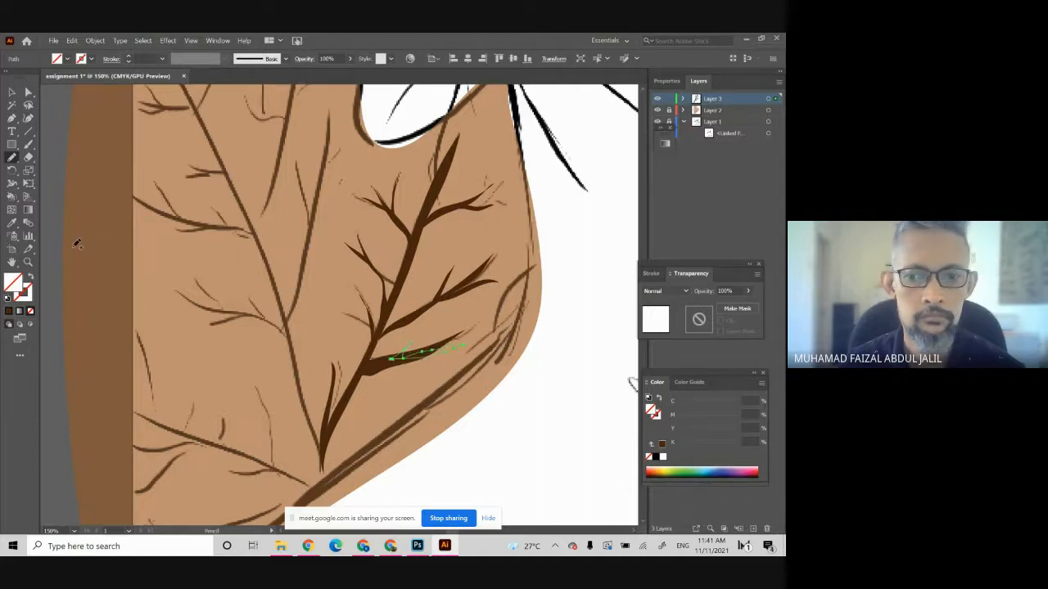
left_click(13, 222)
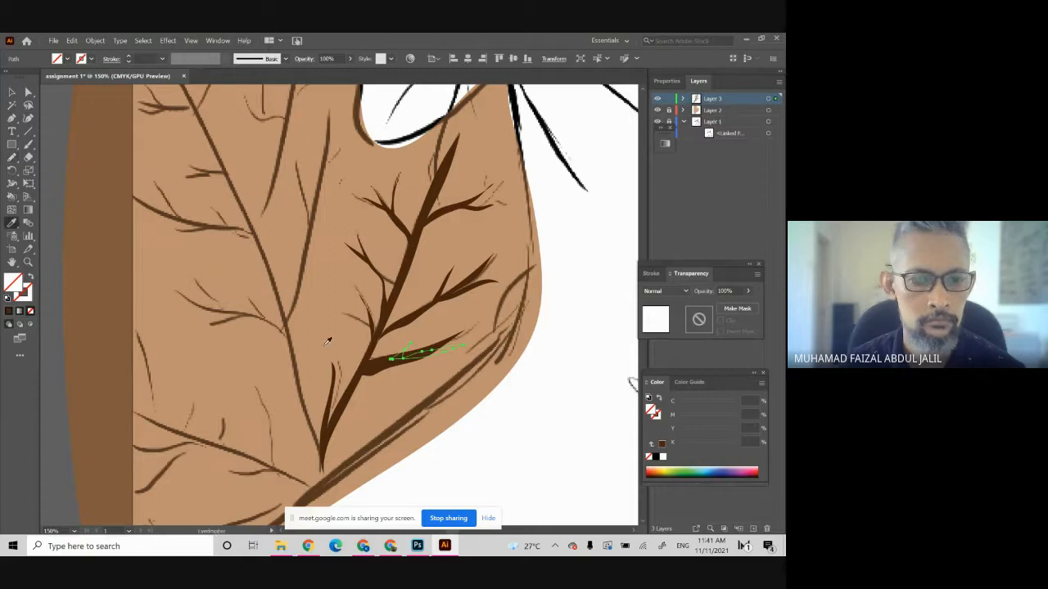
left_click(383, 365)
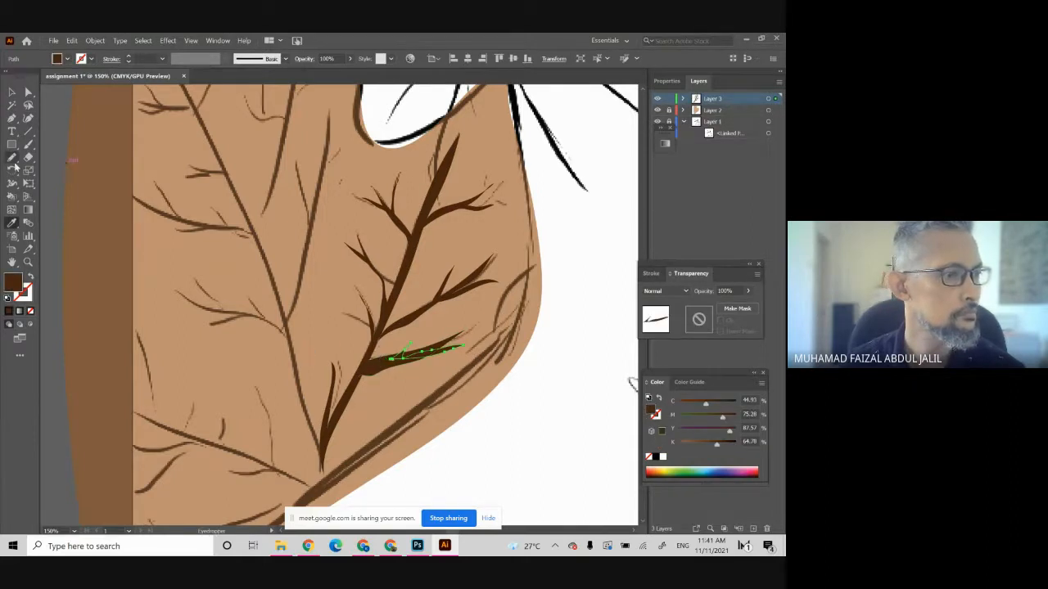
- Trace a short twig with the Pencil on the main vein's right side, between the upper and middle right side veins
left_click(14, 161)
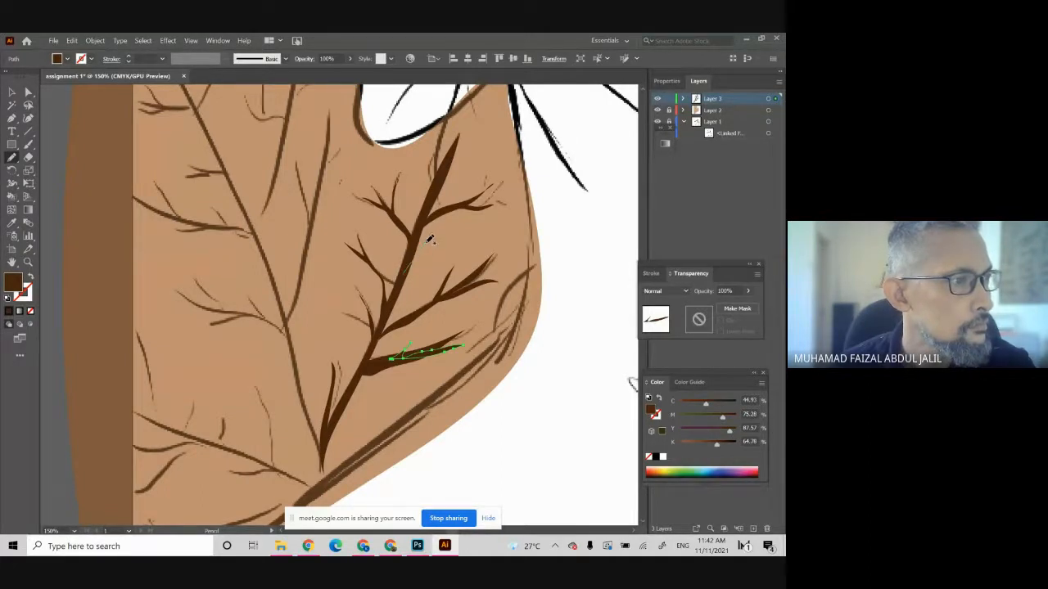
left_click_drag(426, 243, 421, 251)
key("ctrl+z")
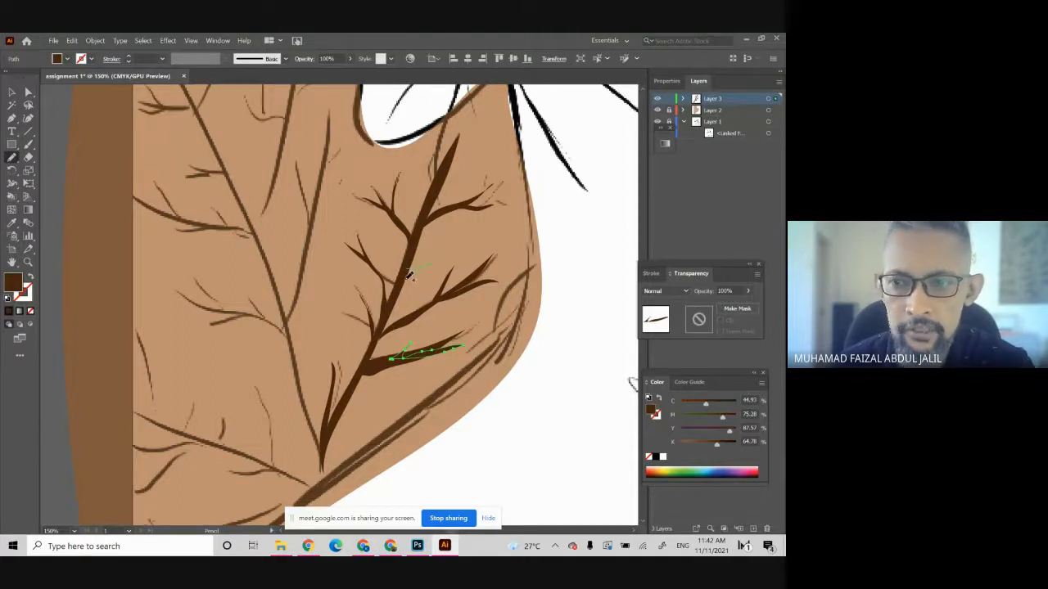
left_click_drag(405, 280, 407, 266)
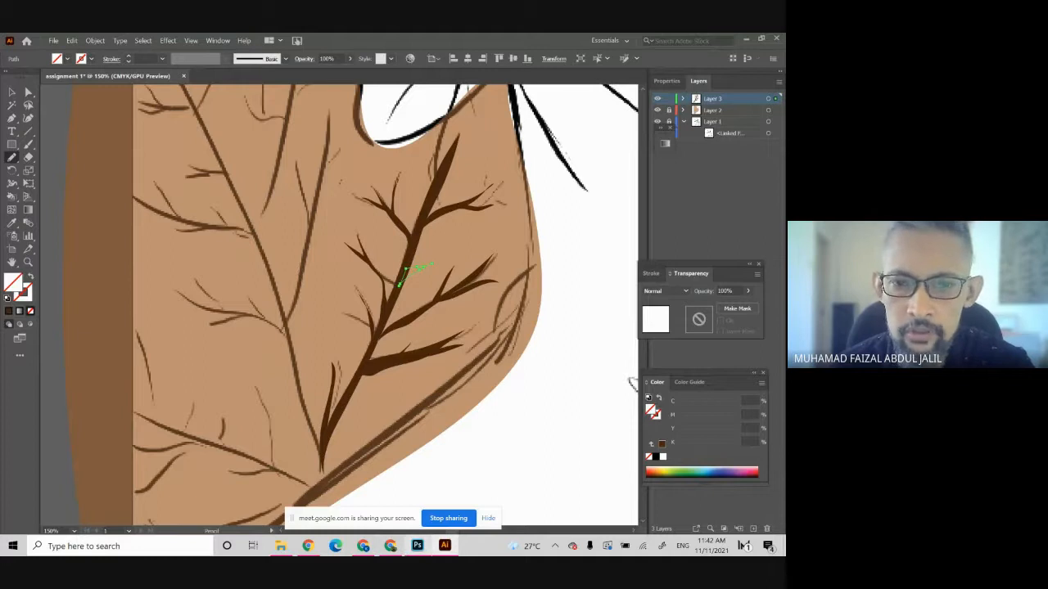
- Switch to the Google Meet call and mute the microphone
mouse_move(418, 554)
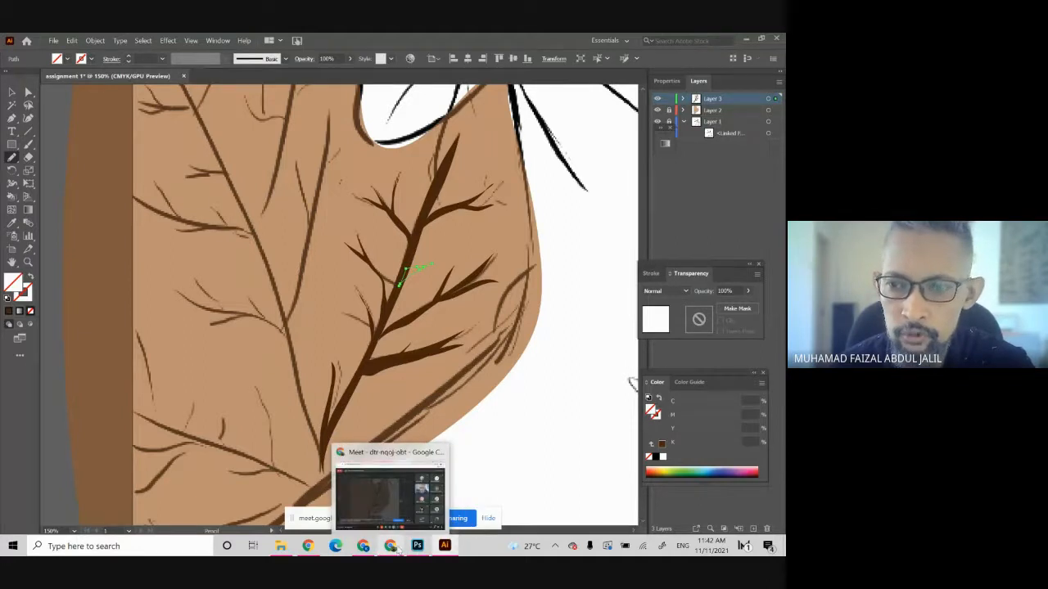
left_click(401, 525)
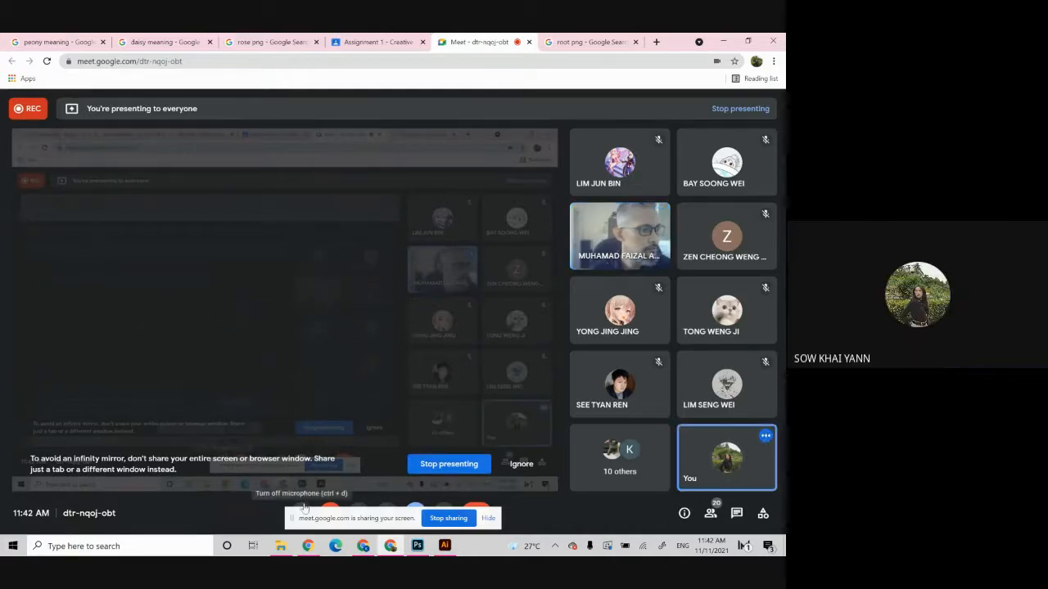
left_click(304, 508)
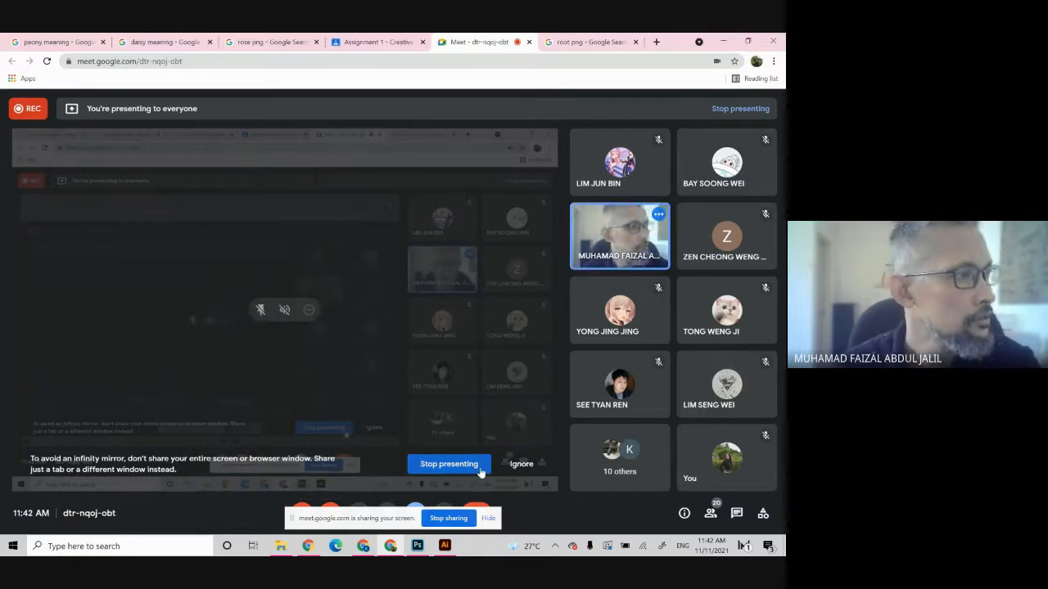
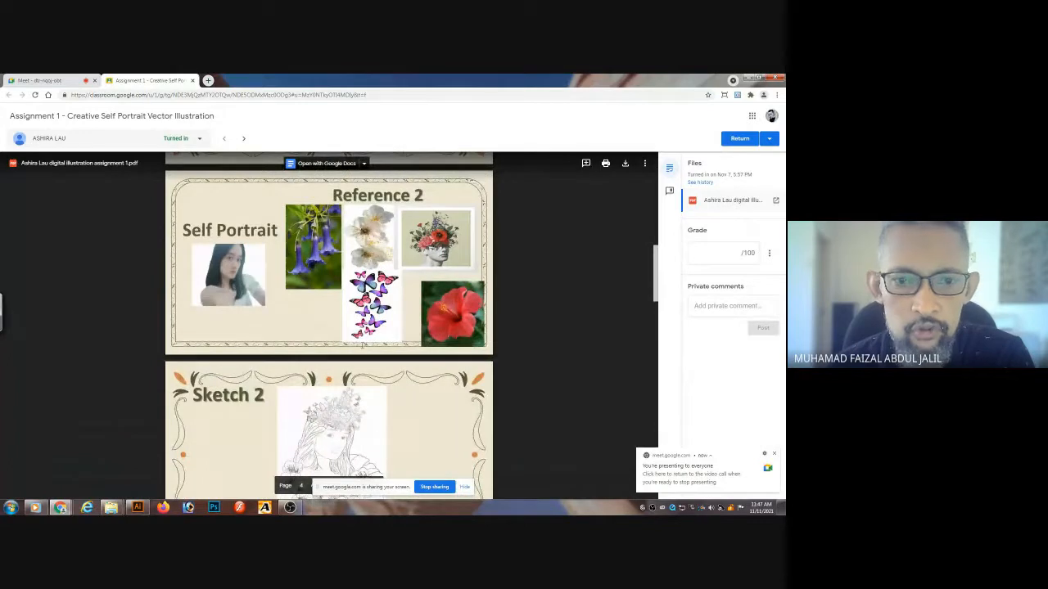
- Return the submitted PDF to its title page and check the in-call messages in Google Meet
left_click_drag(655, 276, 641, 149)
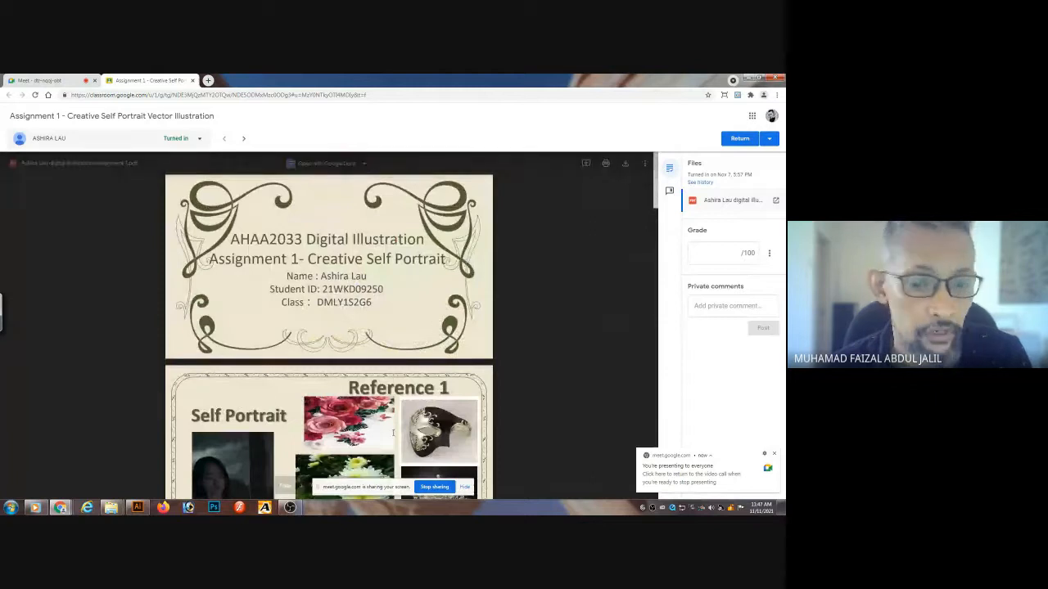
left_click(41, 81)
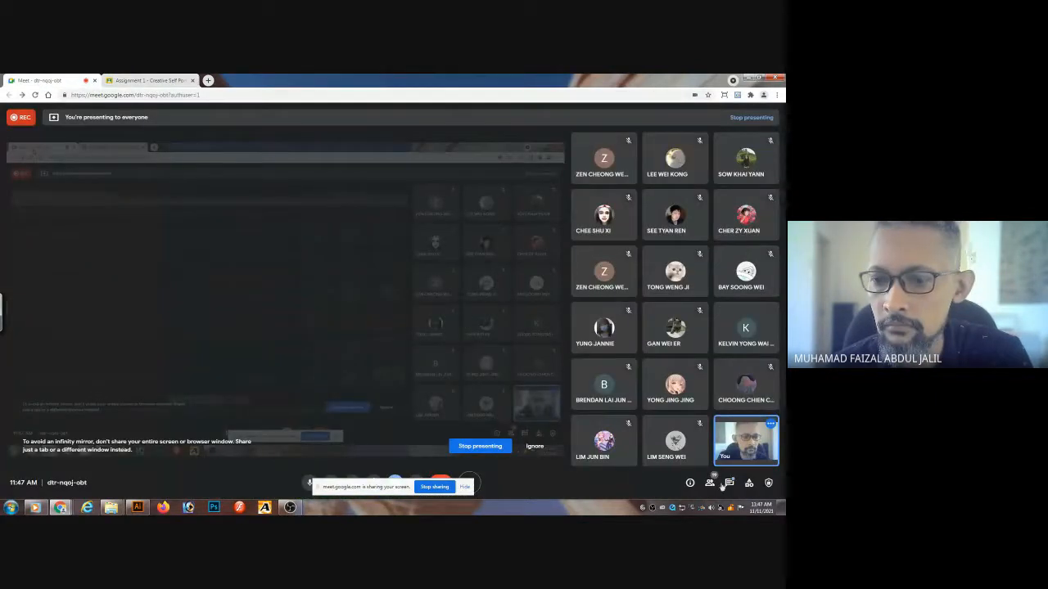
left_click(728, 484)
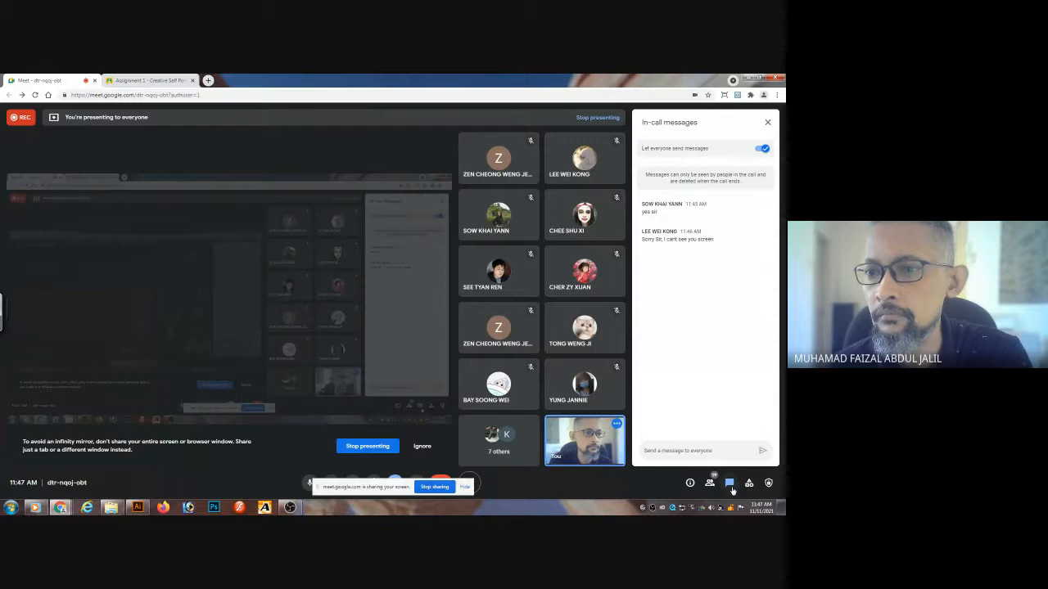
left_click(730, 486)
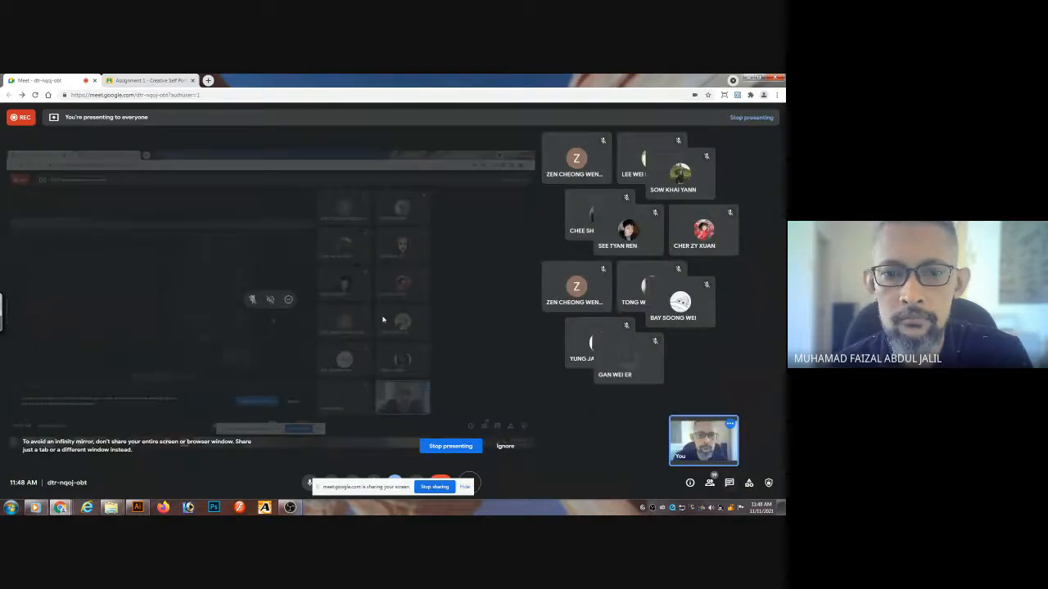
left_click(729, 485)
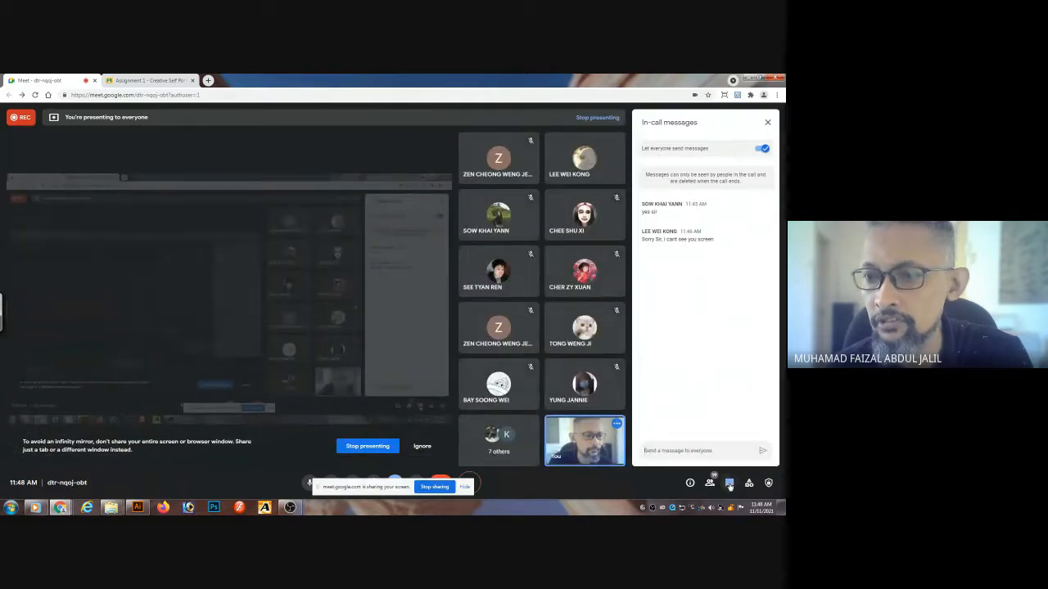
left_click(729, 486)
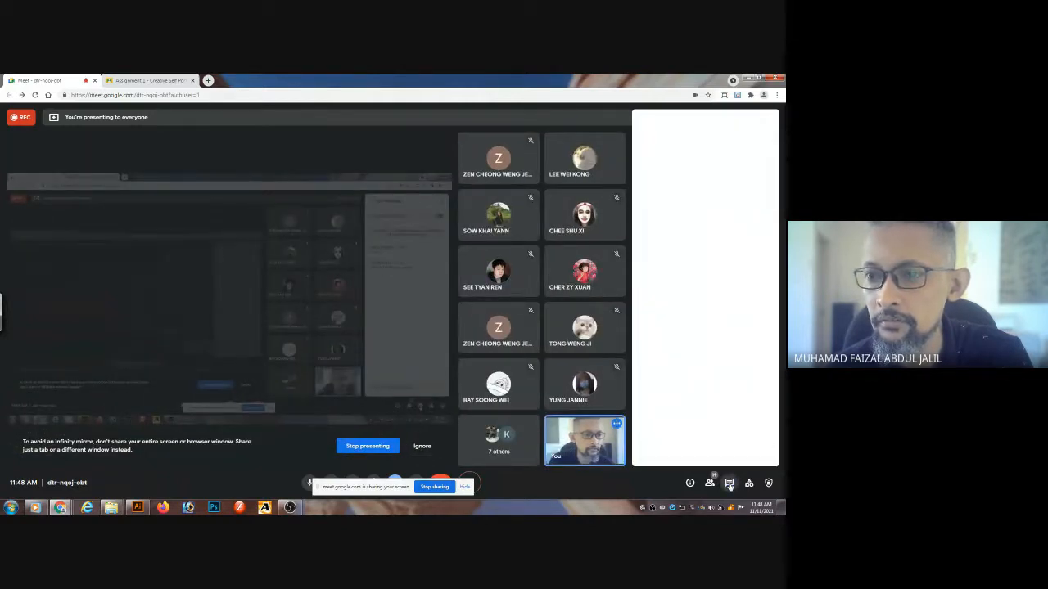
- Review the submitted self-portrait PDF in Google Classroom, examining its title page, reference images, Sketch 1 and Sketch 2
left_click(151, 81)
scroll(655, 204, "down", 2)
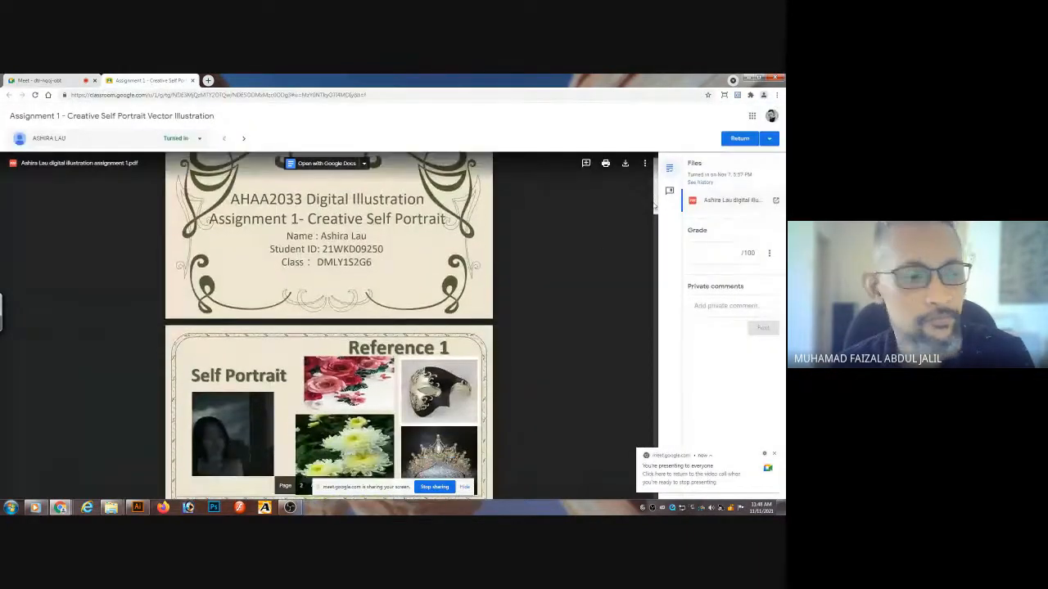
scroll(654, 206, "down", 1)
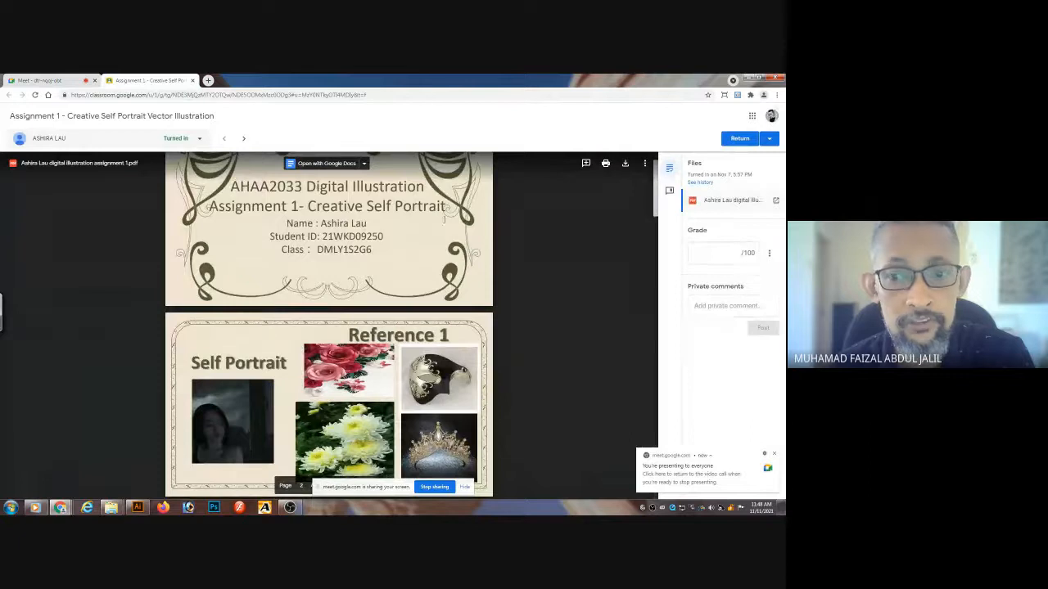
scroll(659, 180, "up", 1)
scroll(660, 179, "up", 3)
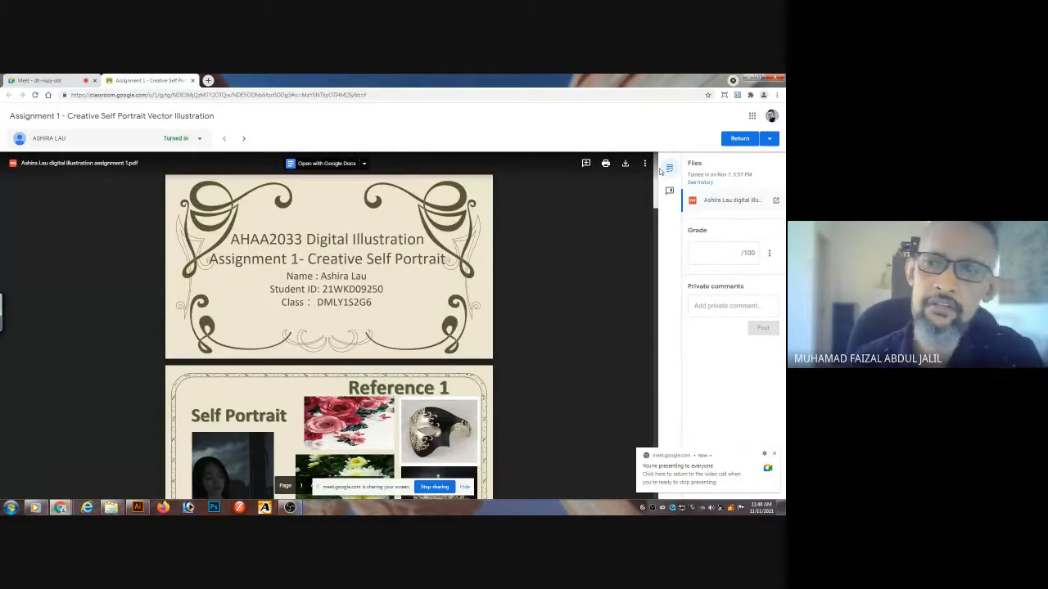
scroll(656, 176, "down", 5)
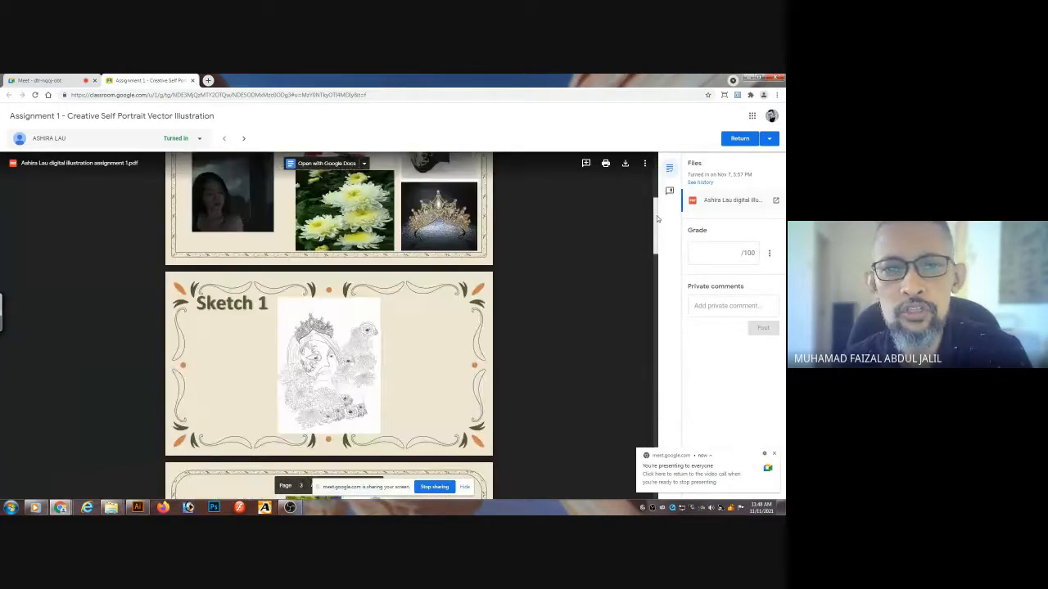
scroll(659, 197, "up", 2)
scroll(661, 198, "down", 1)
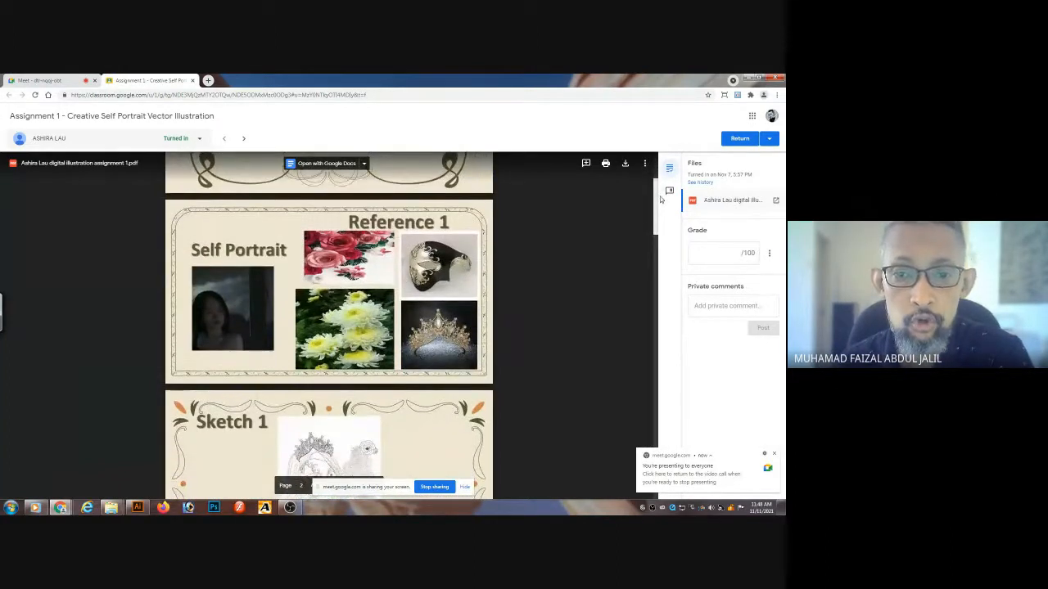
left_click_drag(661, 199, 654, 285)
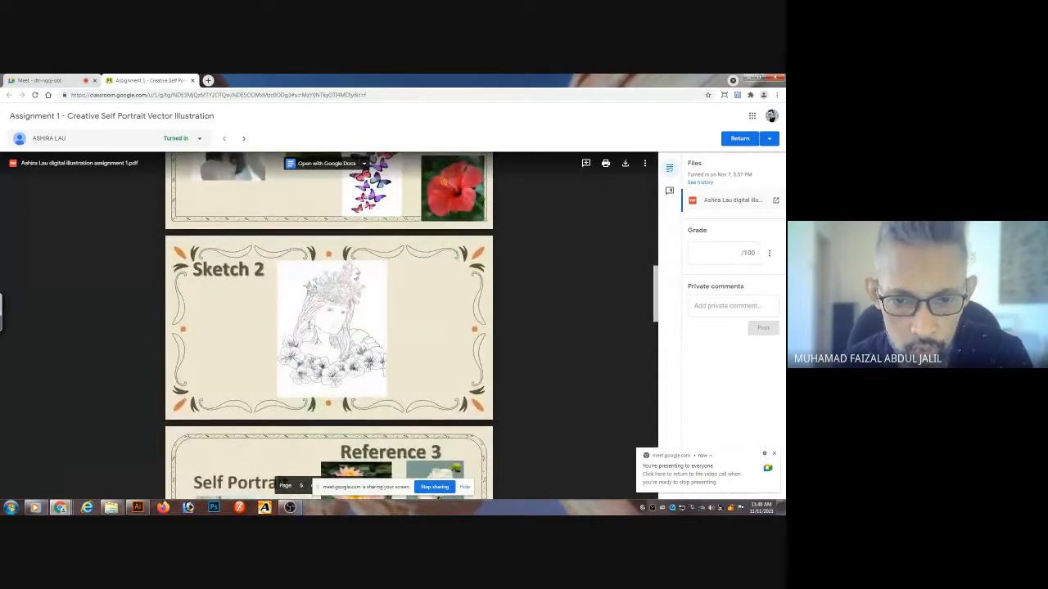
mouse_move(654, 285)
left_mouse_down()
mouse_move(656, 312)
mouse_move(656, 299)
left_mouse_up()
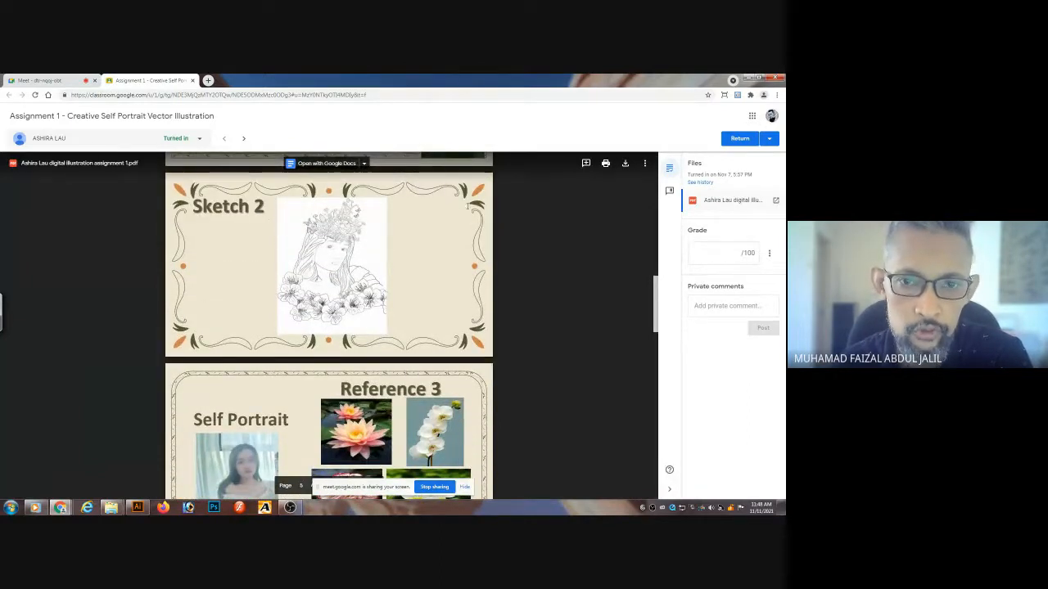
mouse_move(657, 290)
left_mouse_down()
mouse_move(652, 457)
mouse_move(644, 246)
mouse_move(657, 147)
left_mouse_up()
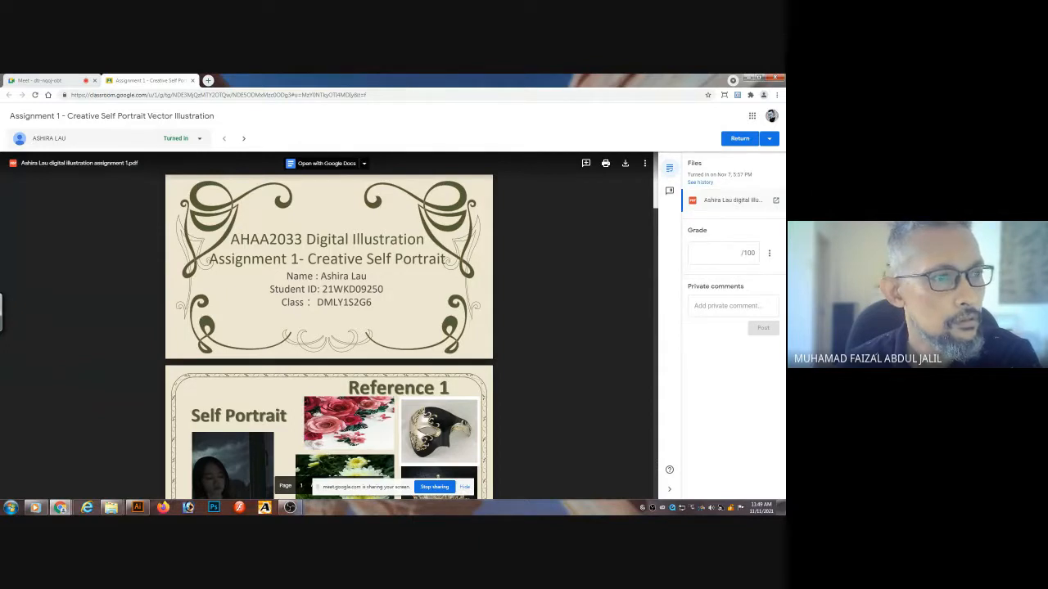
- Compare sketch 1.jpg, sketch 3.jpg and sketch 2.jpg in the other student's submission, and close both submission tabs
left_click_drag(784, 80, 383, 80)
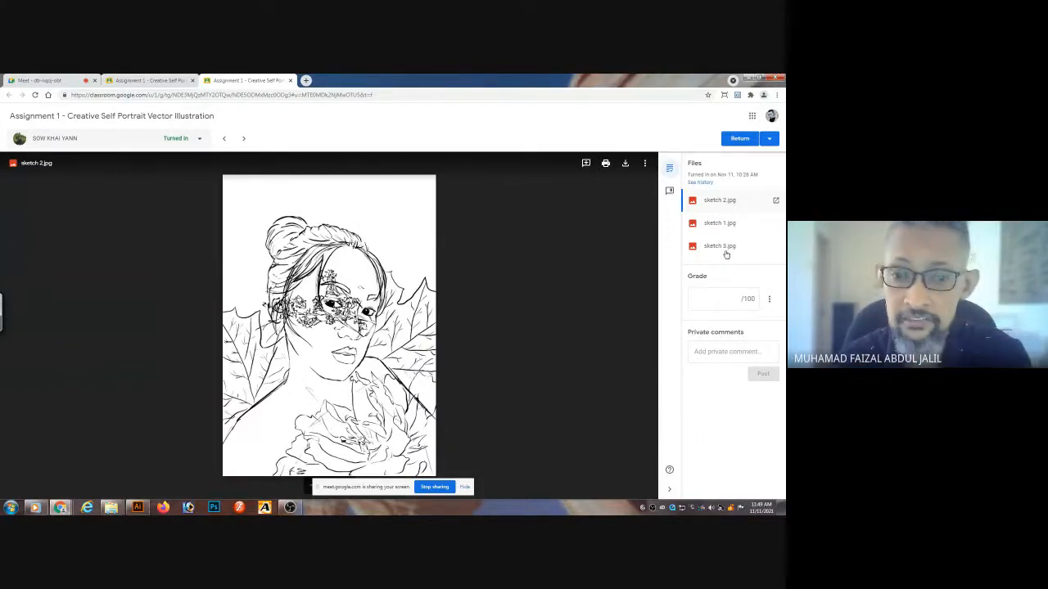
left_click(728, 229)
left_click(730, 248)
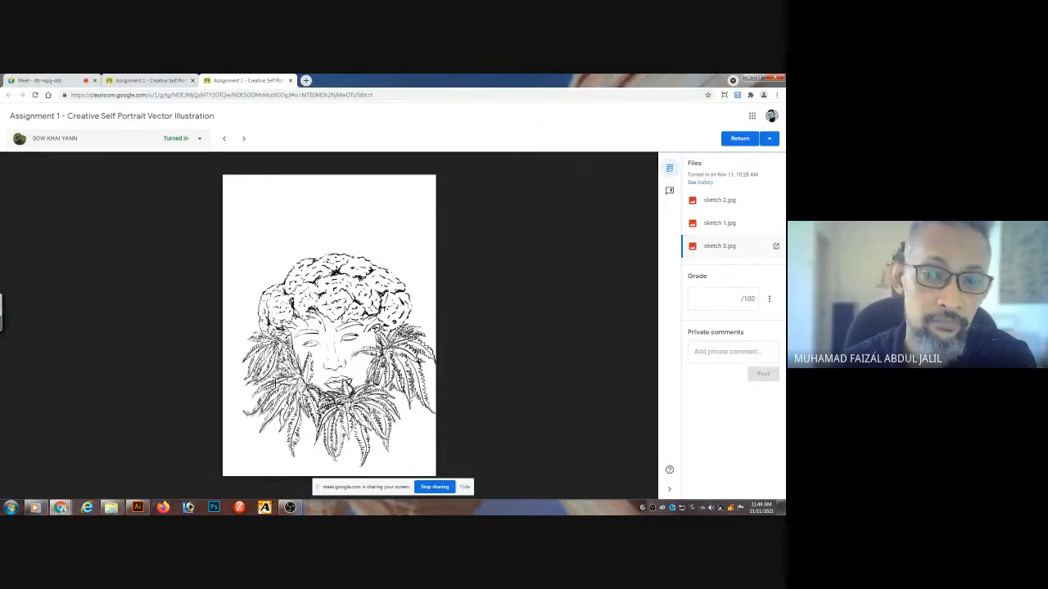
left_click(704, 229)
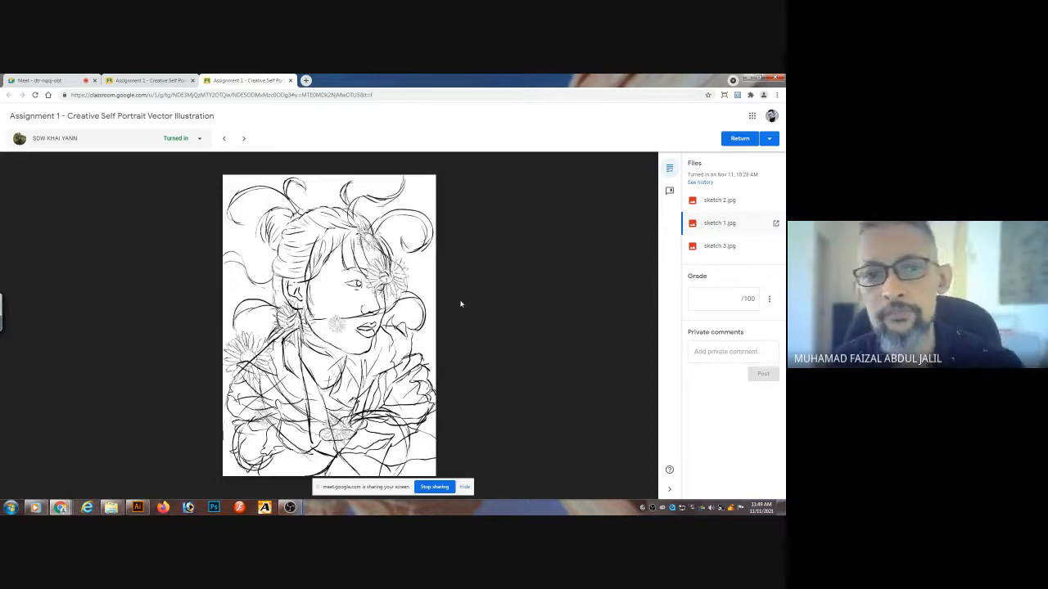
left_click(727, 201)
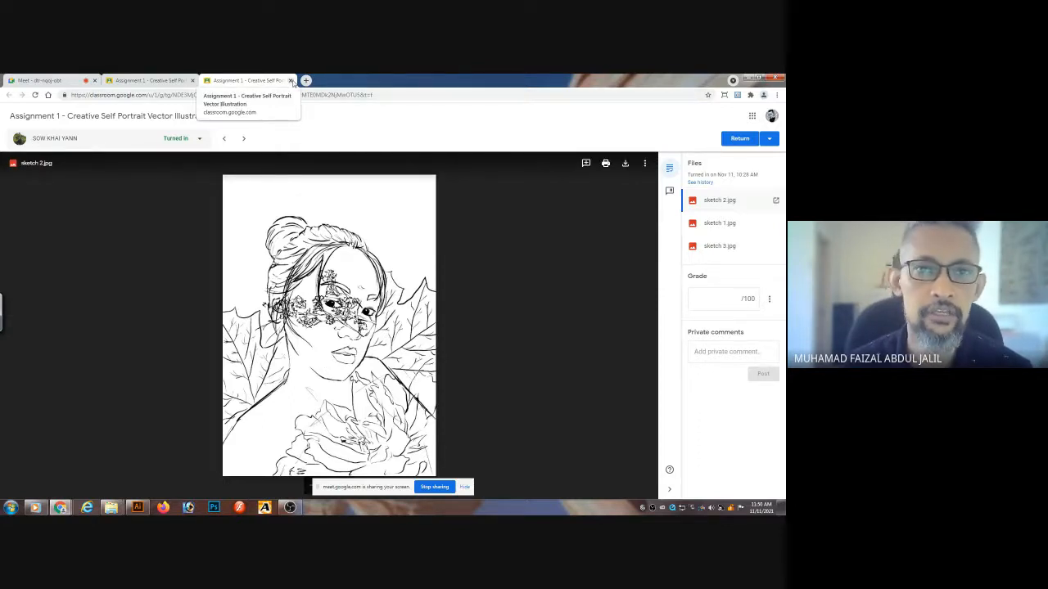
left_click(290, 81)
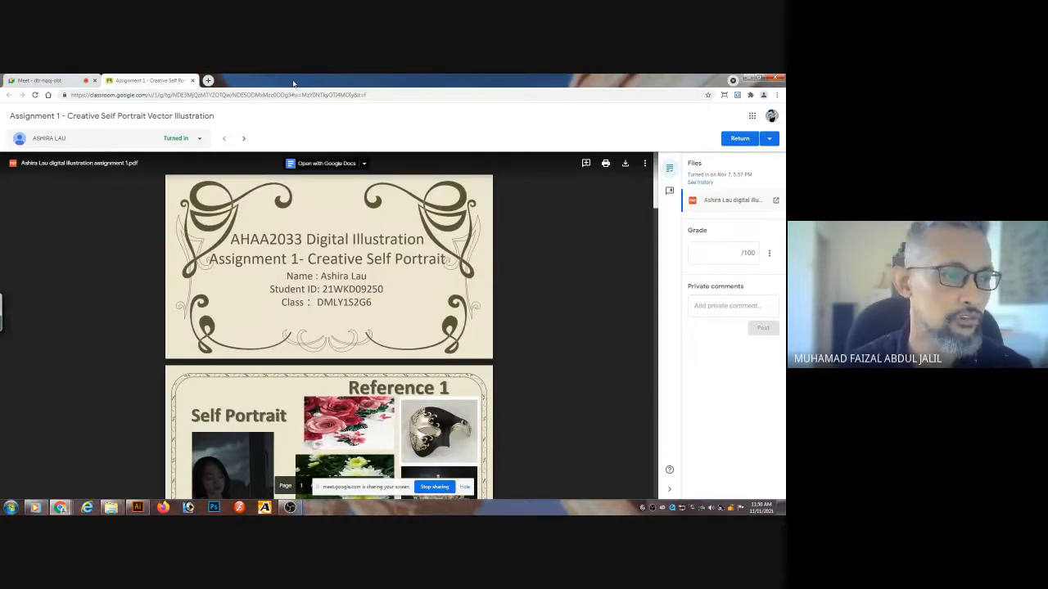
left_click(190, 81)
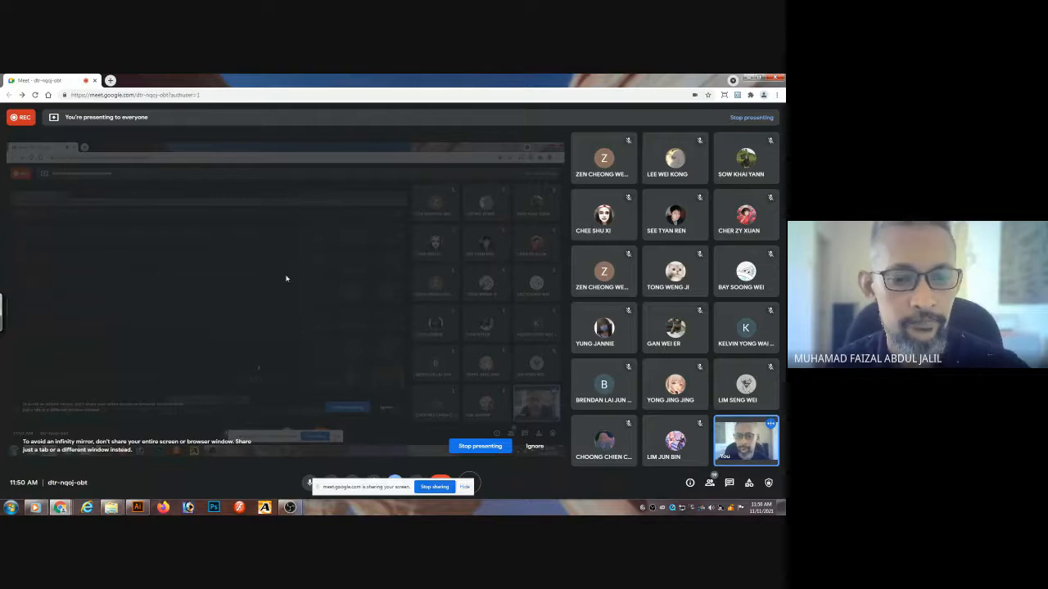
- Switch to Illustrator and view the finished example portraits in the W1_g7 demo vector2.ai and W1_g7 demo vector.ai documents
mouse_move(138, 507)
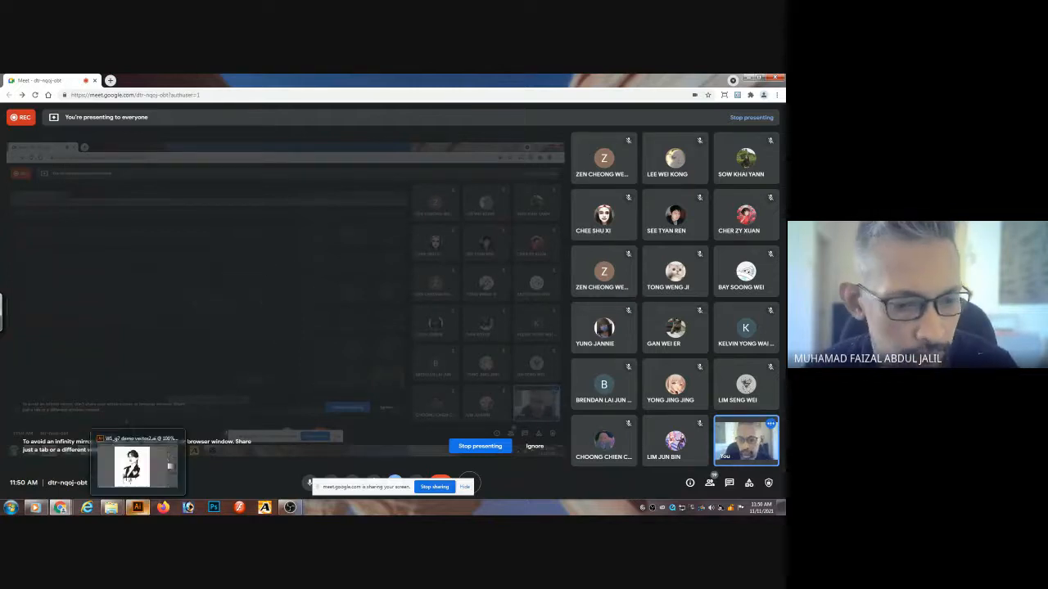
left_click(132, 470)
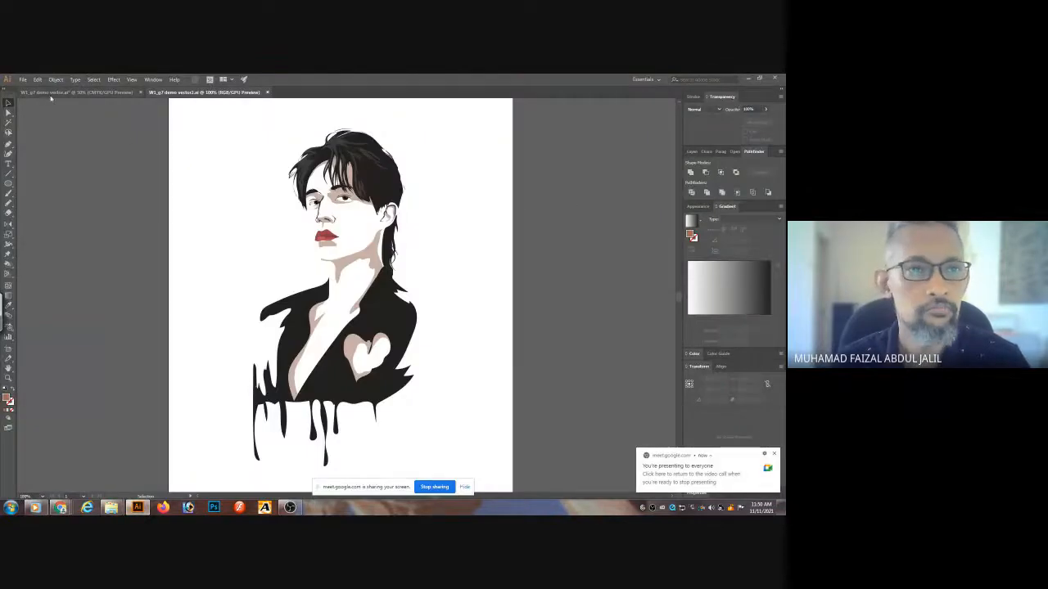
left_click(37, 91)
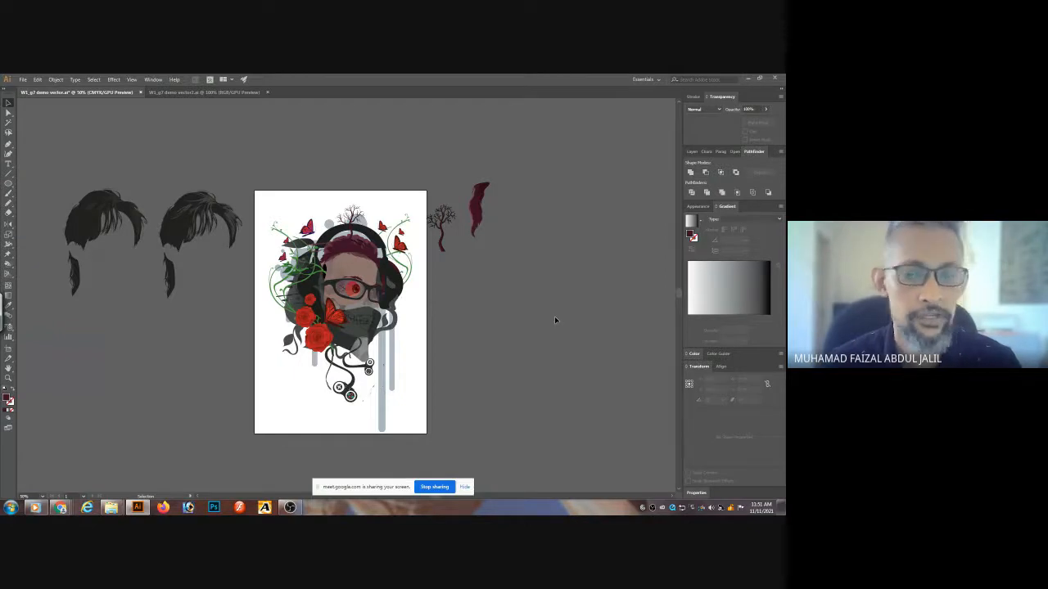
- Switch back to Google Meet, move the screen-sharing notice off the call controls and bring up the option to stop the recording
mouse_move(62, 508)
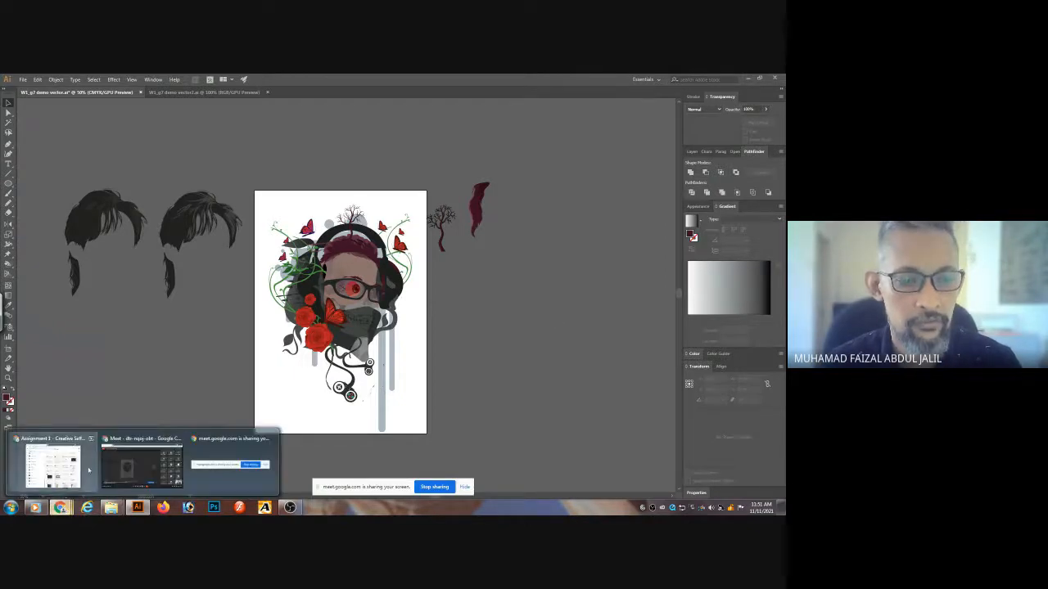
left_click(148, 461)
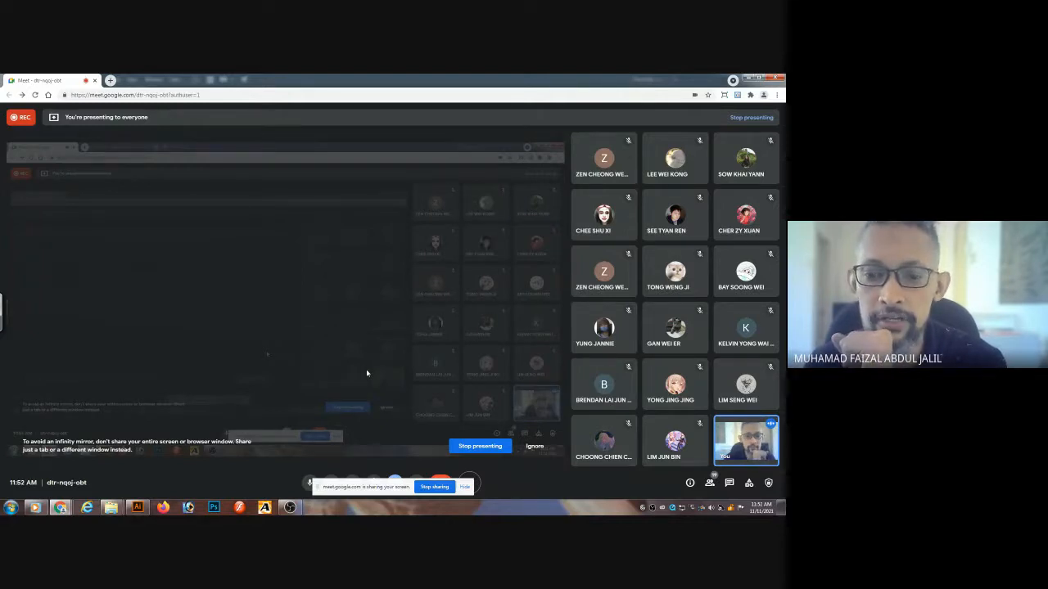
left_click_drag(454, 491, 247, 486)
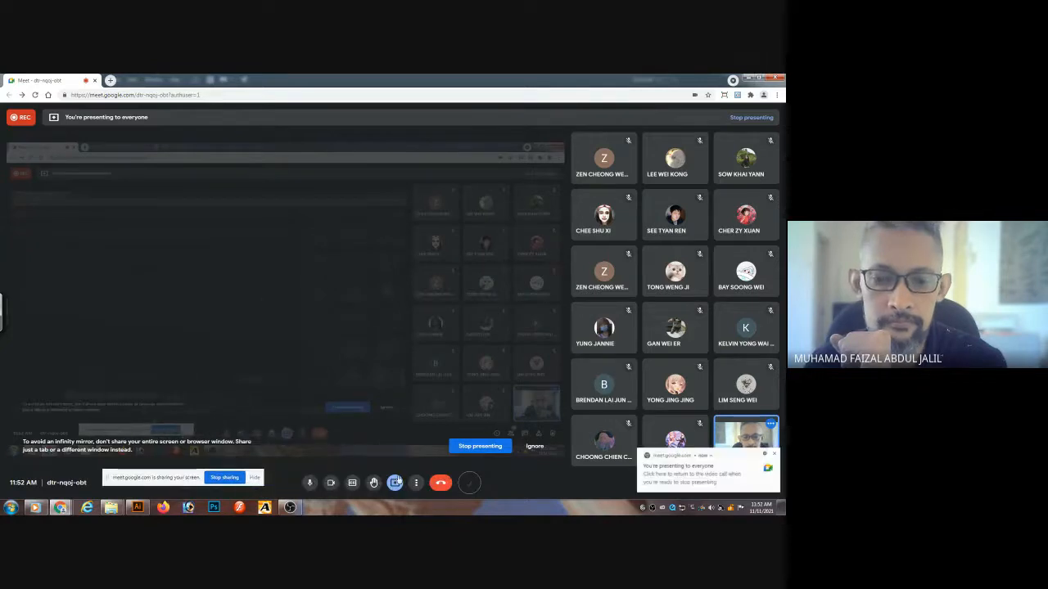
left_click(416, 482)
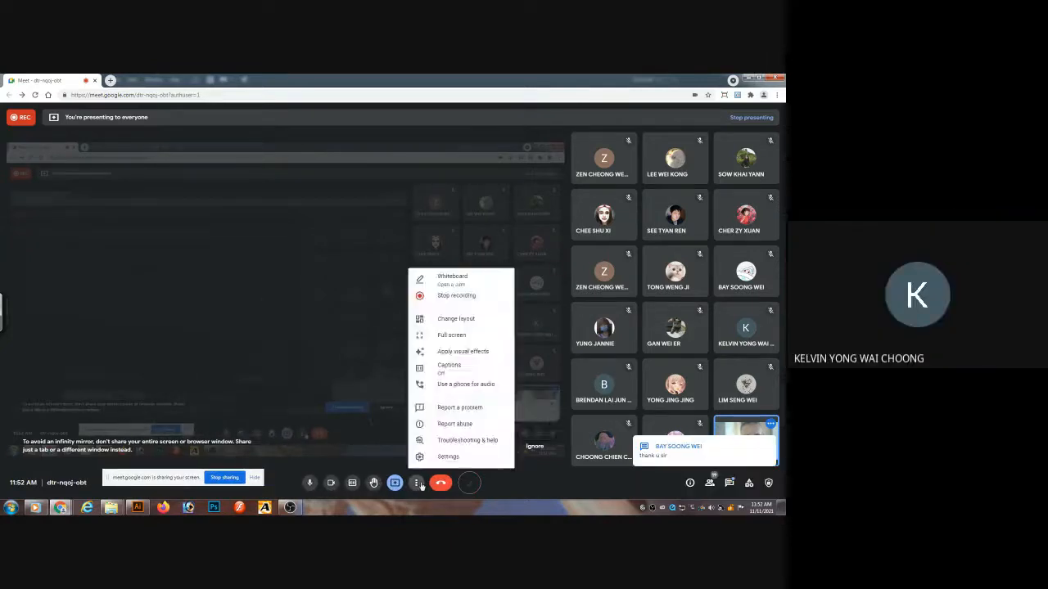
left_click(449, 296)
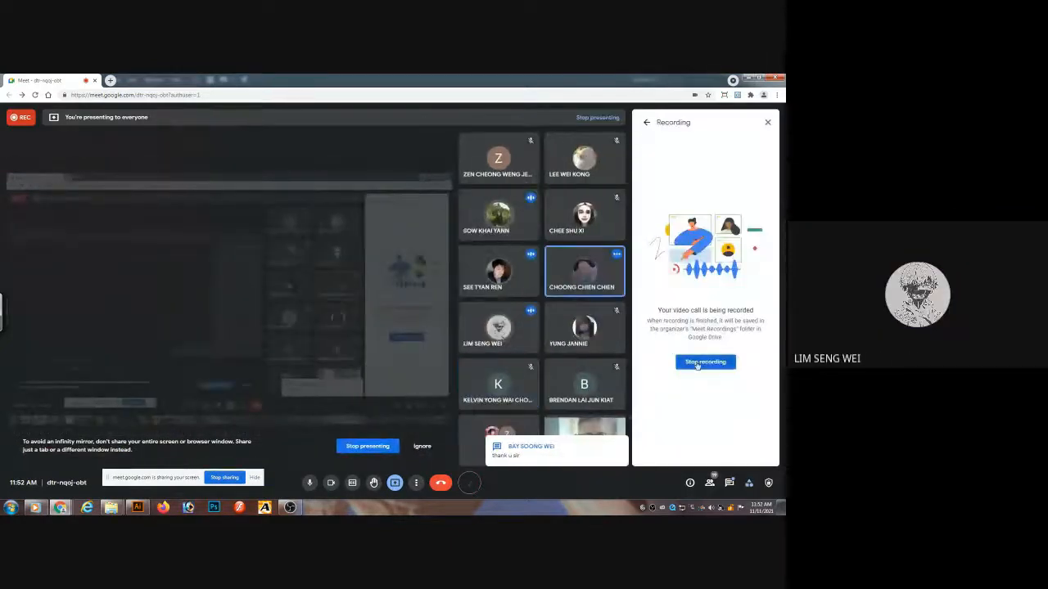